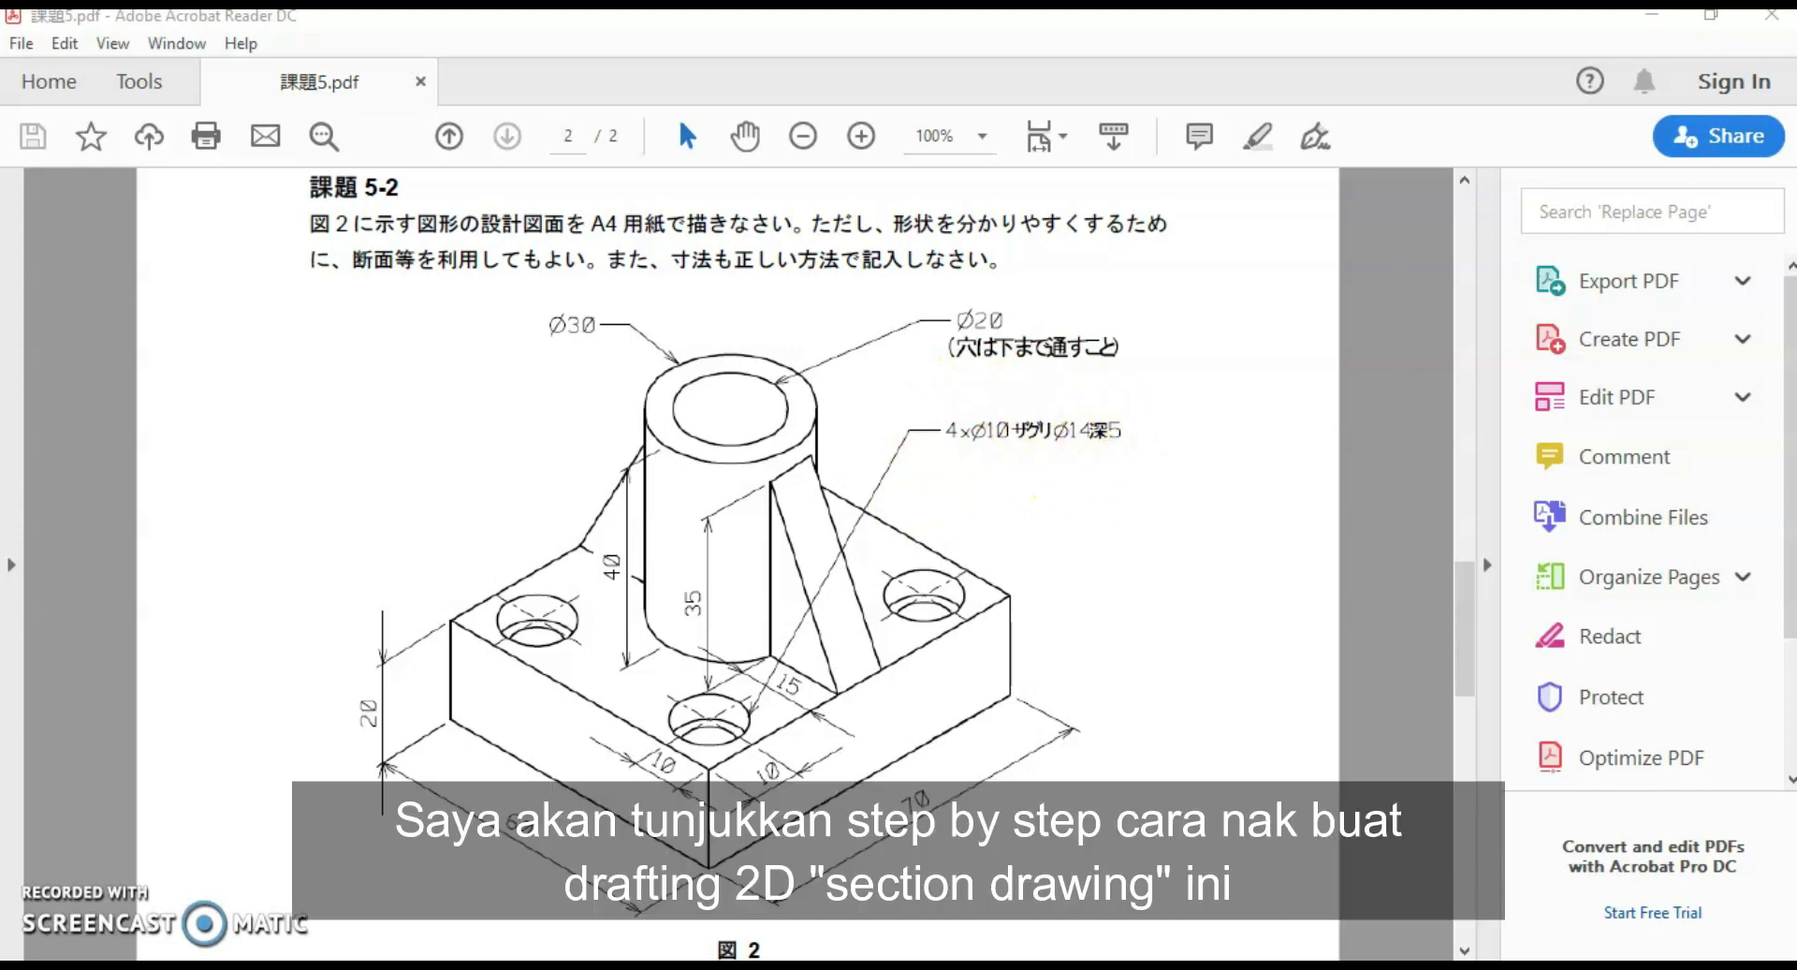
Step: Start a new blank drawing, Drawing1, from a .dwt template on the Start page
click(489, 832)
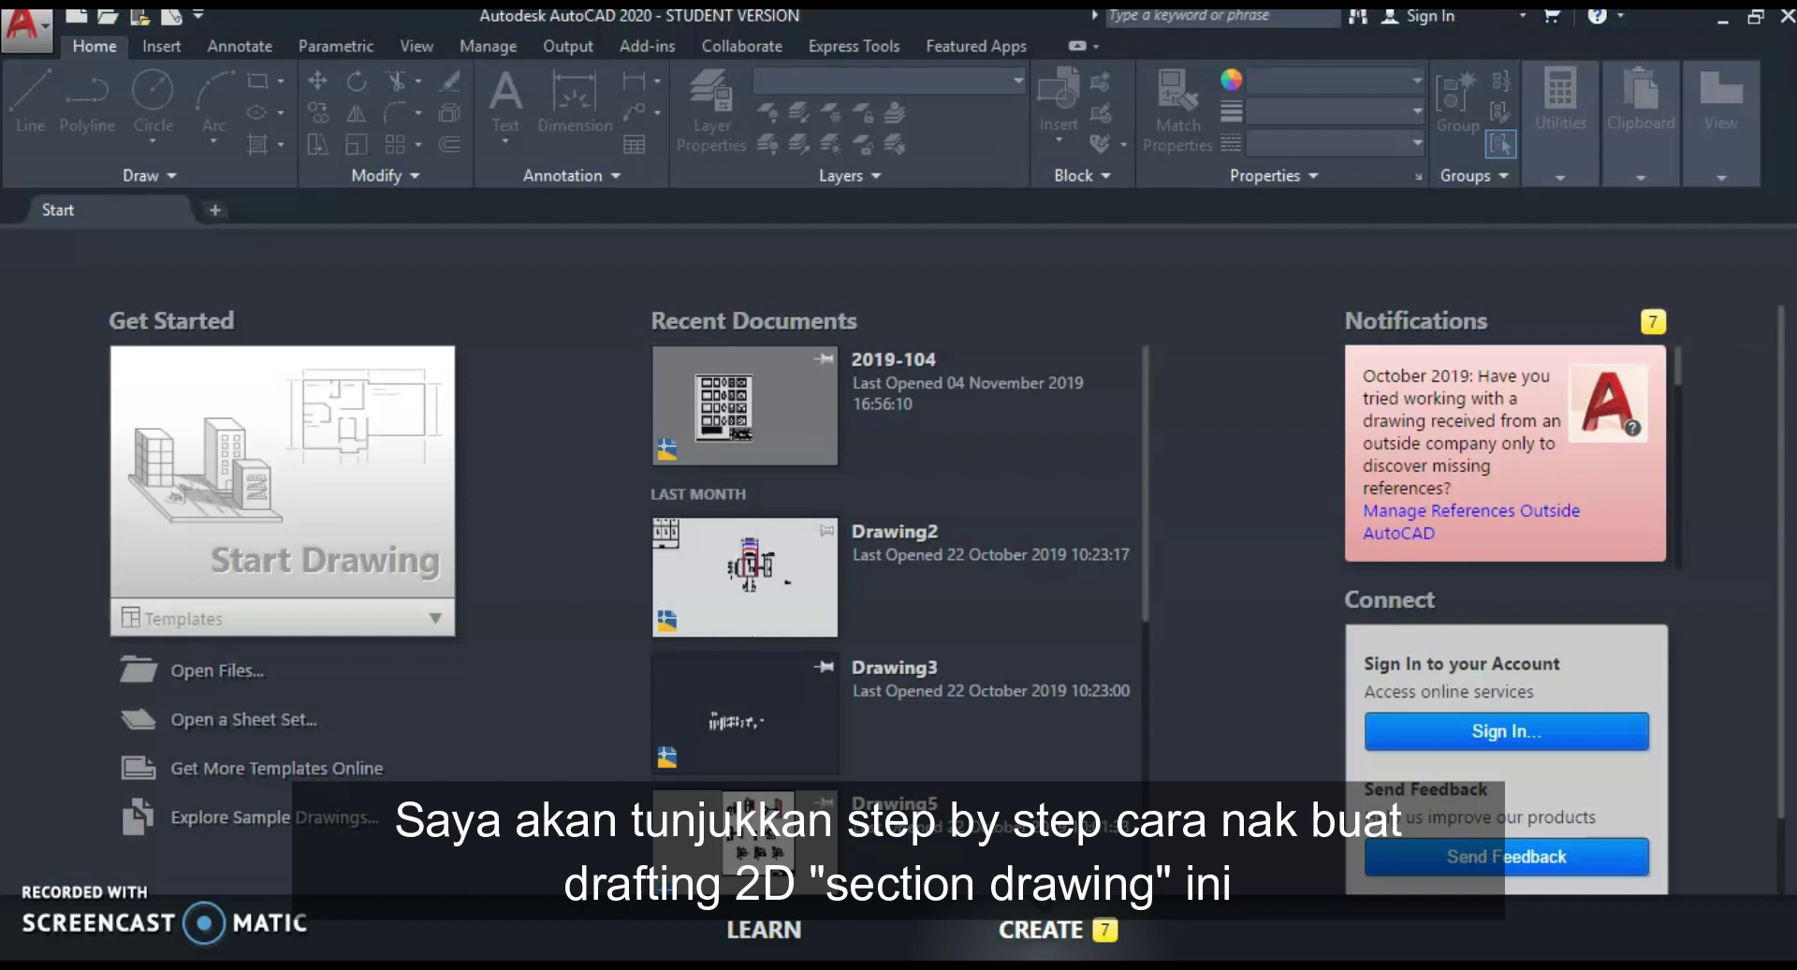
click(413, 624)
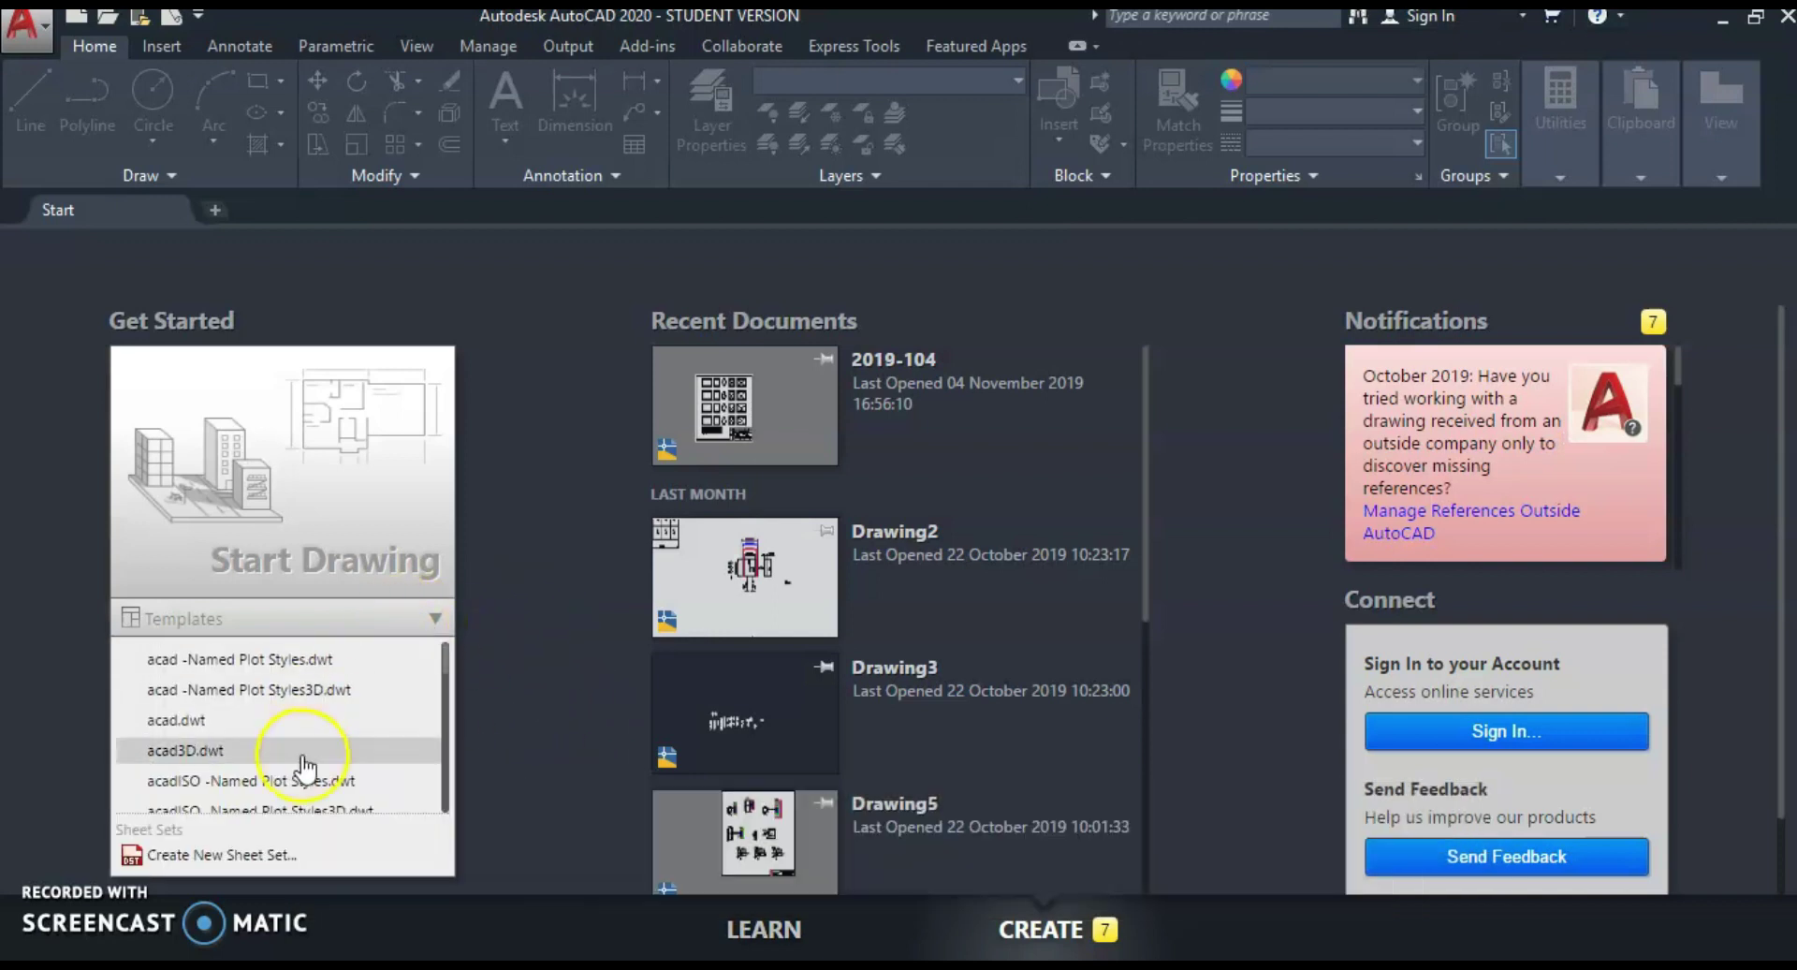
scroll(292, 763, down, 5)
scroll(292, 763, up, 5)
click(239, 700)
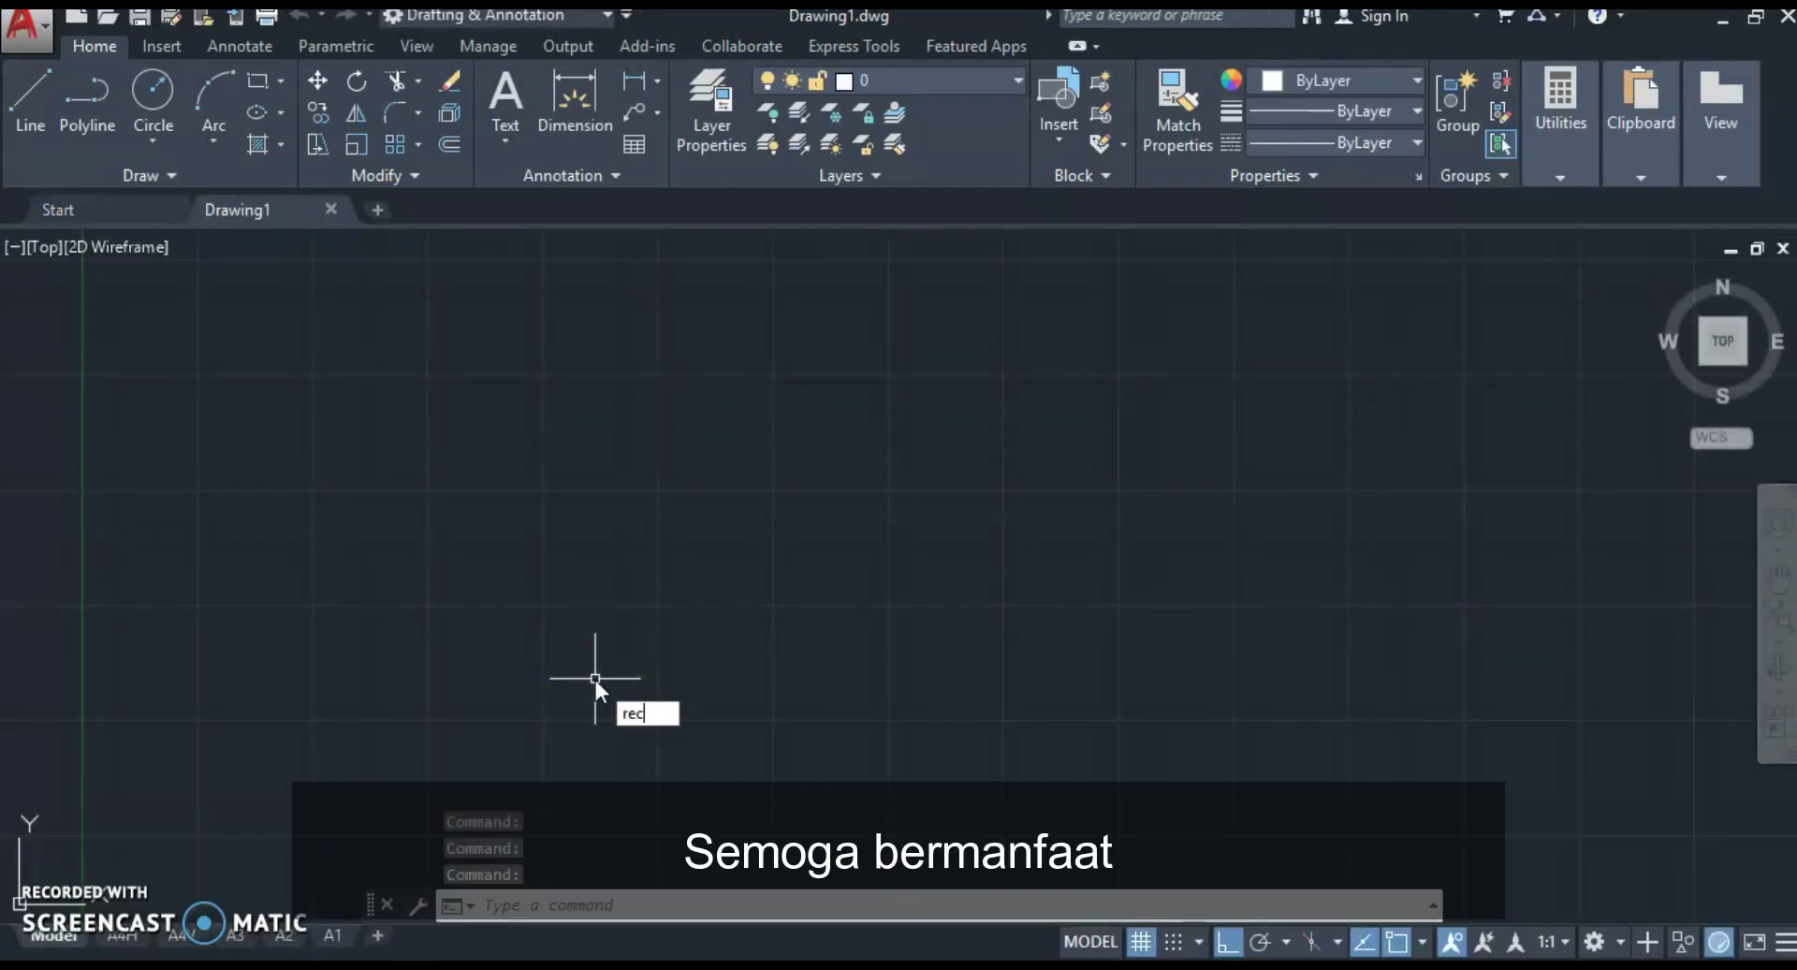
Step: Begin a rectangle with its first corner at 200,200
key(Return)
text(300)
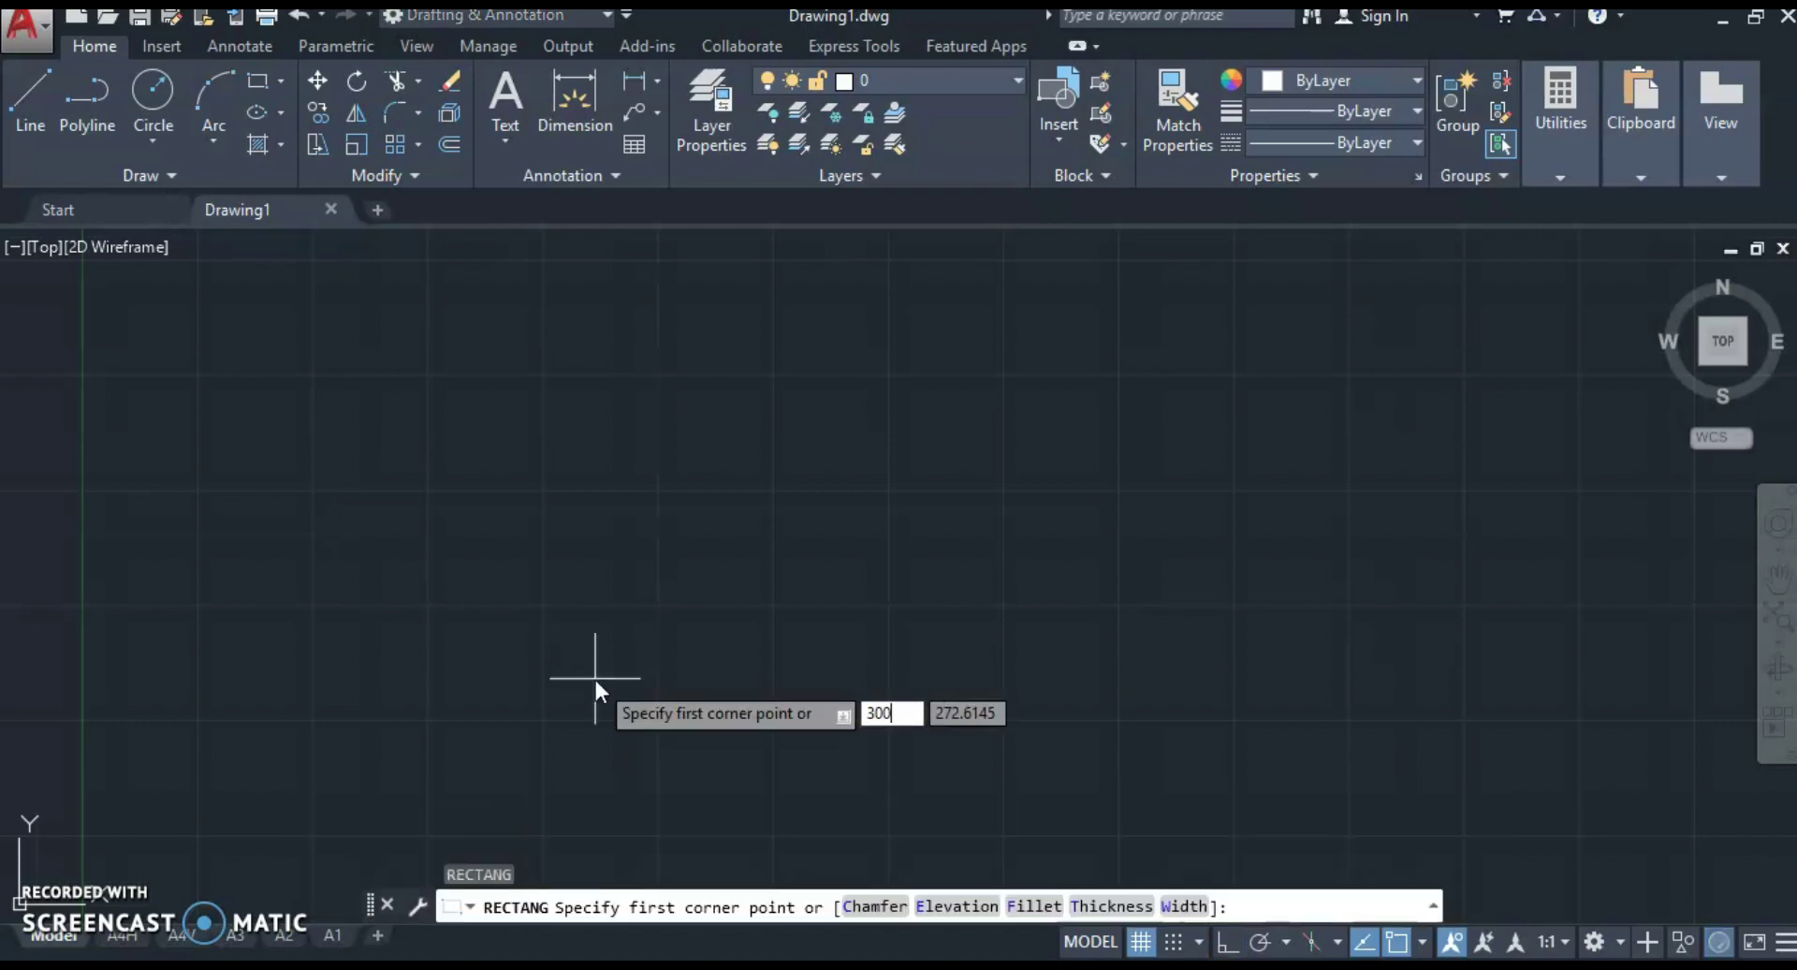
key(BackSpace)
key(BackSpace)
key(BackSpace)
text(200)
key(Tab)
text(200)
key(Return)
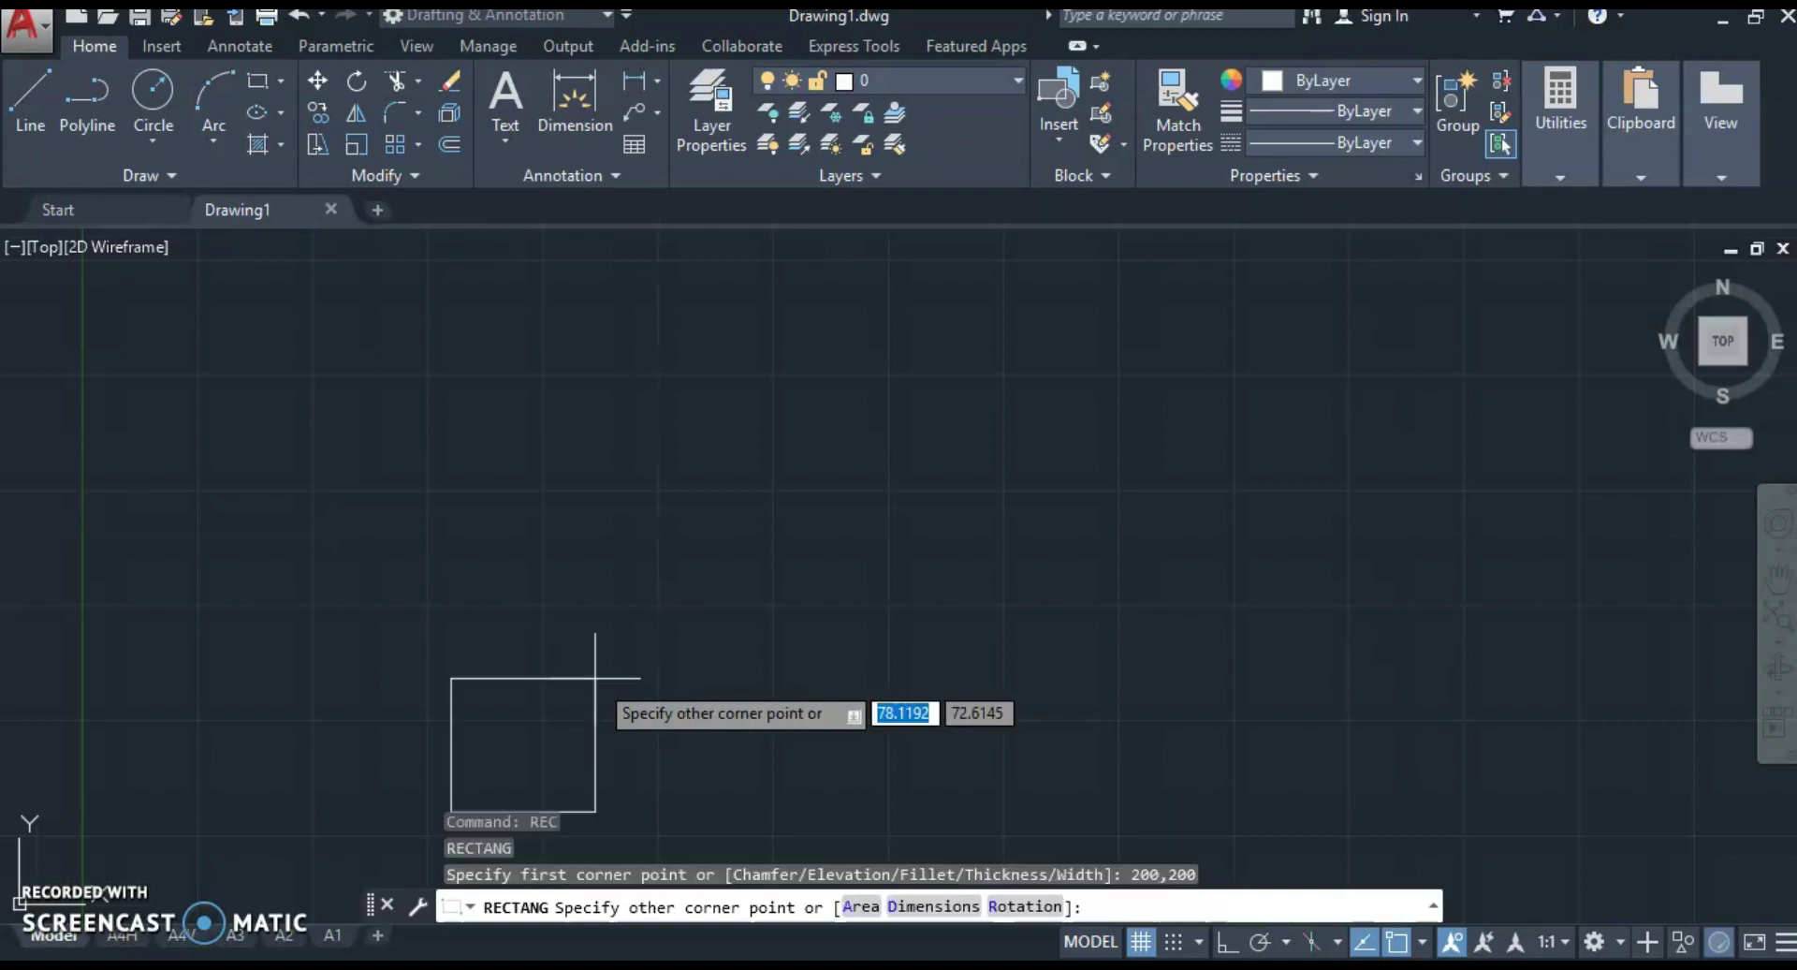
Step: Size the rectangle by dimensions, length 60 and width 70, and place it
middle_drag(637, 717, 561, 713)
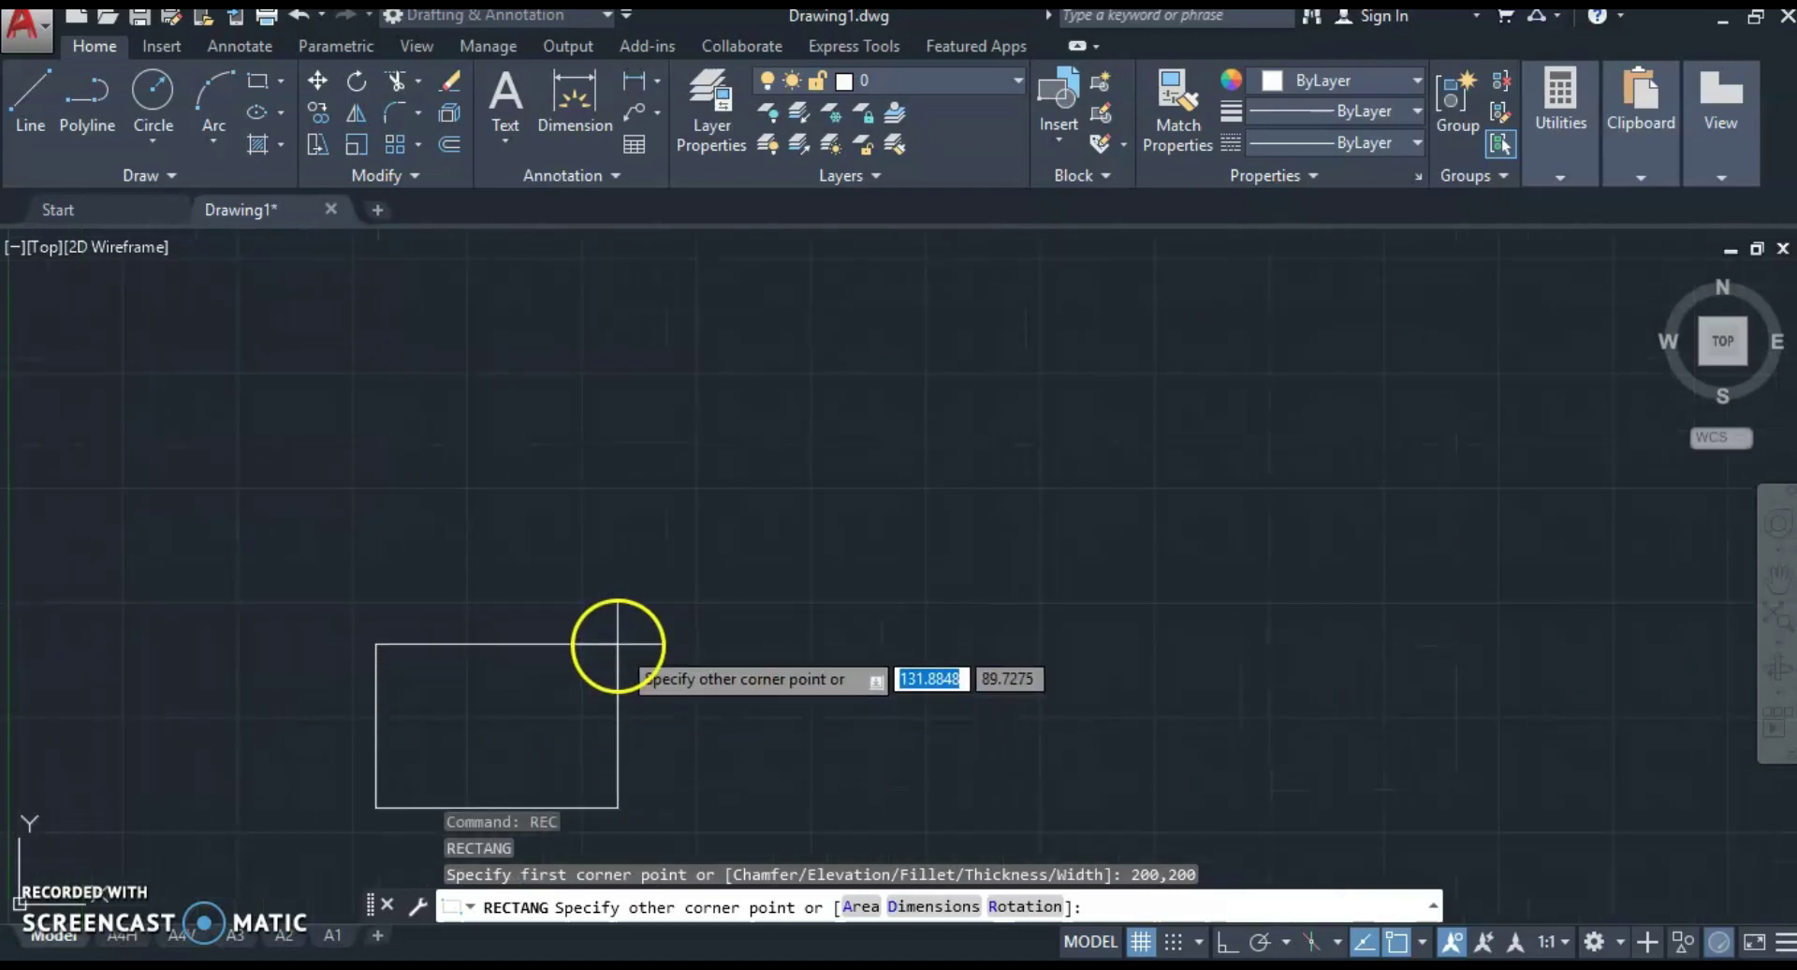
text(d)
key(Return)
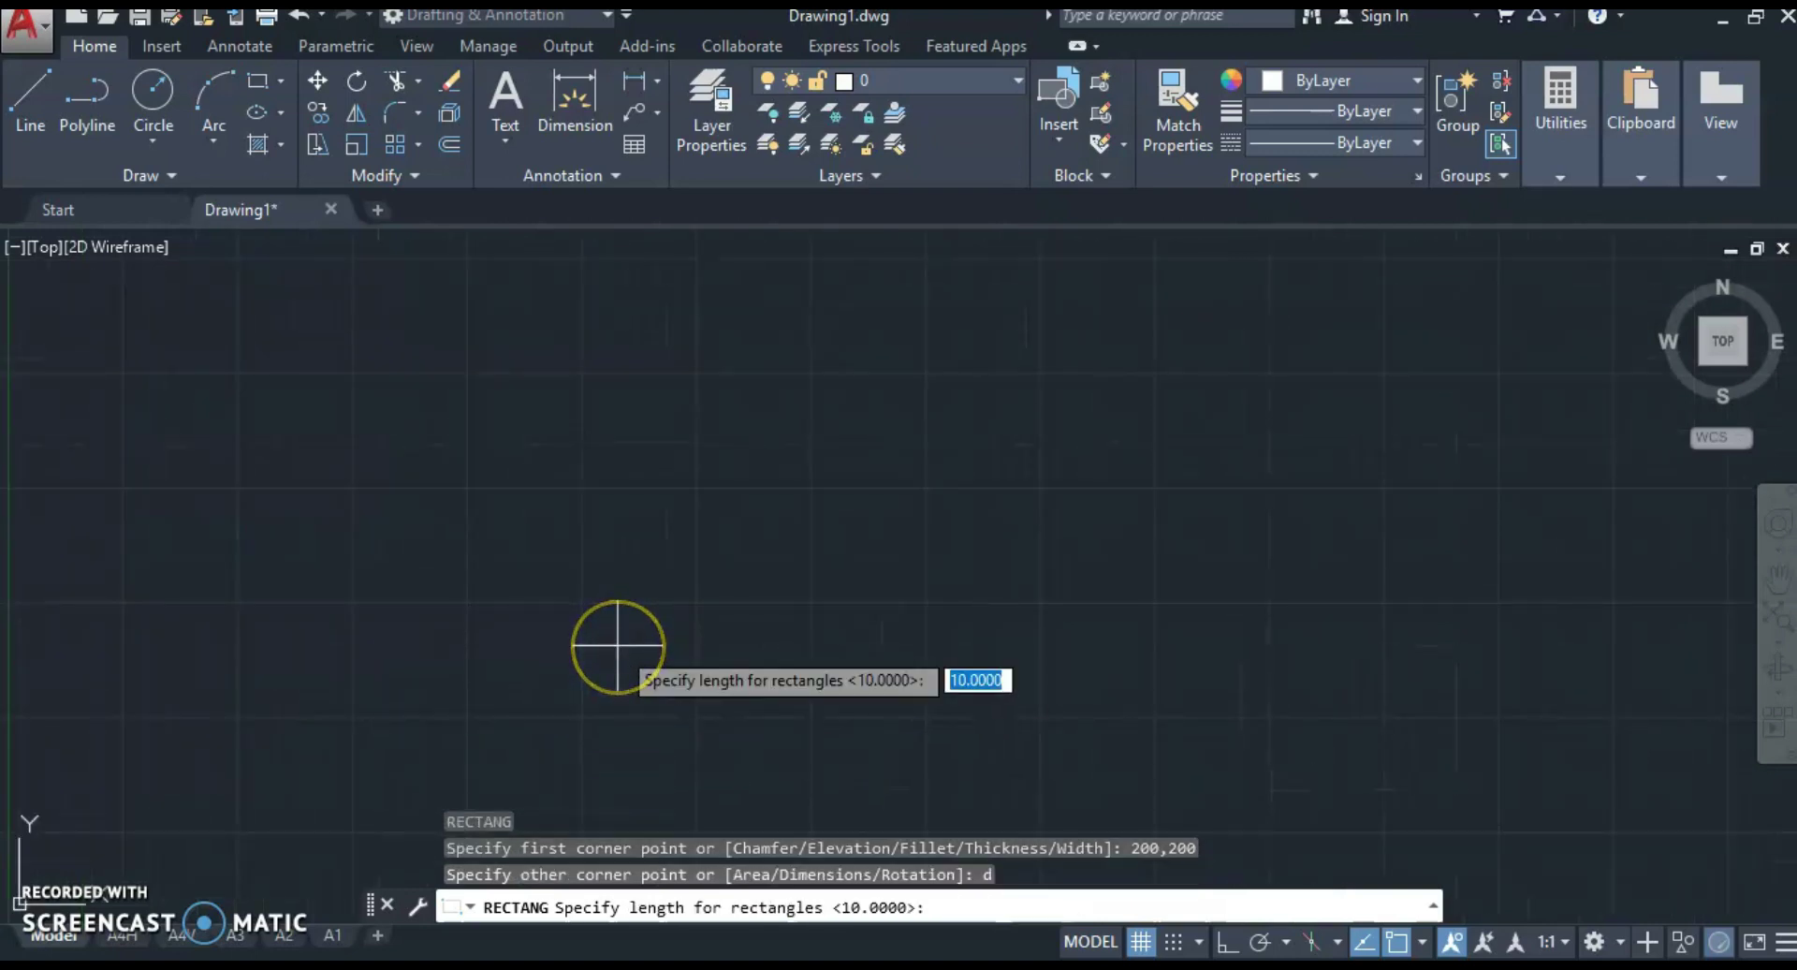
key(alt+Tab)
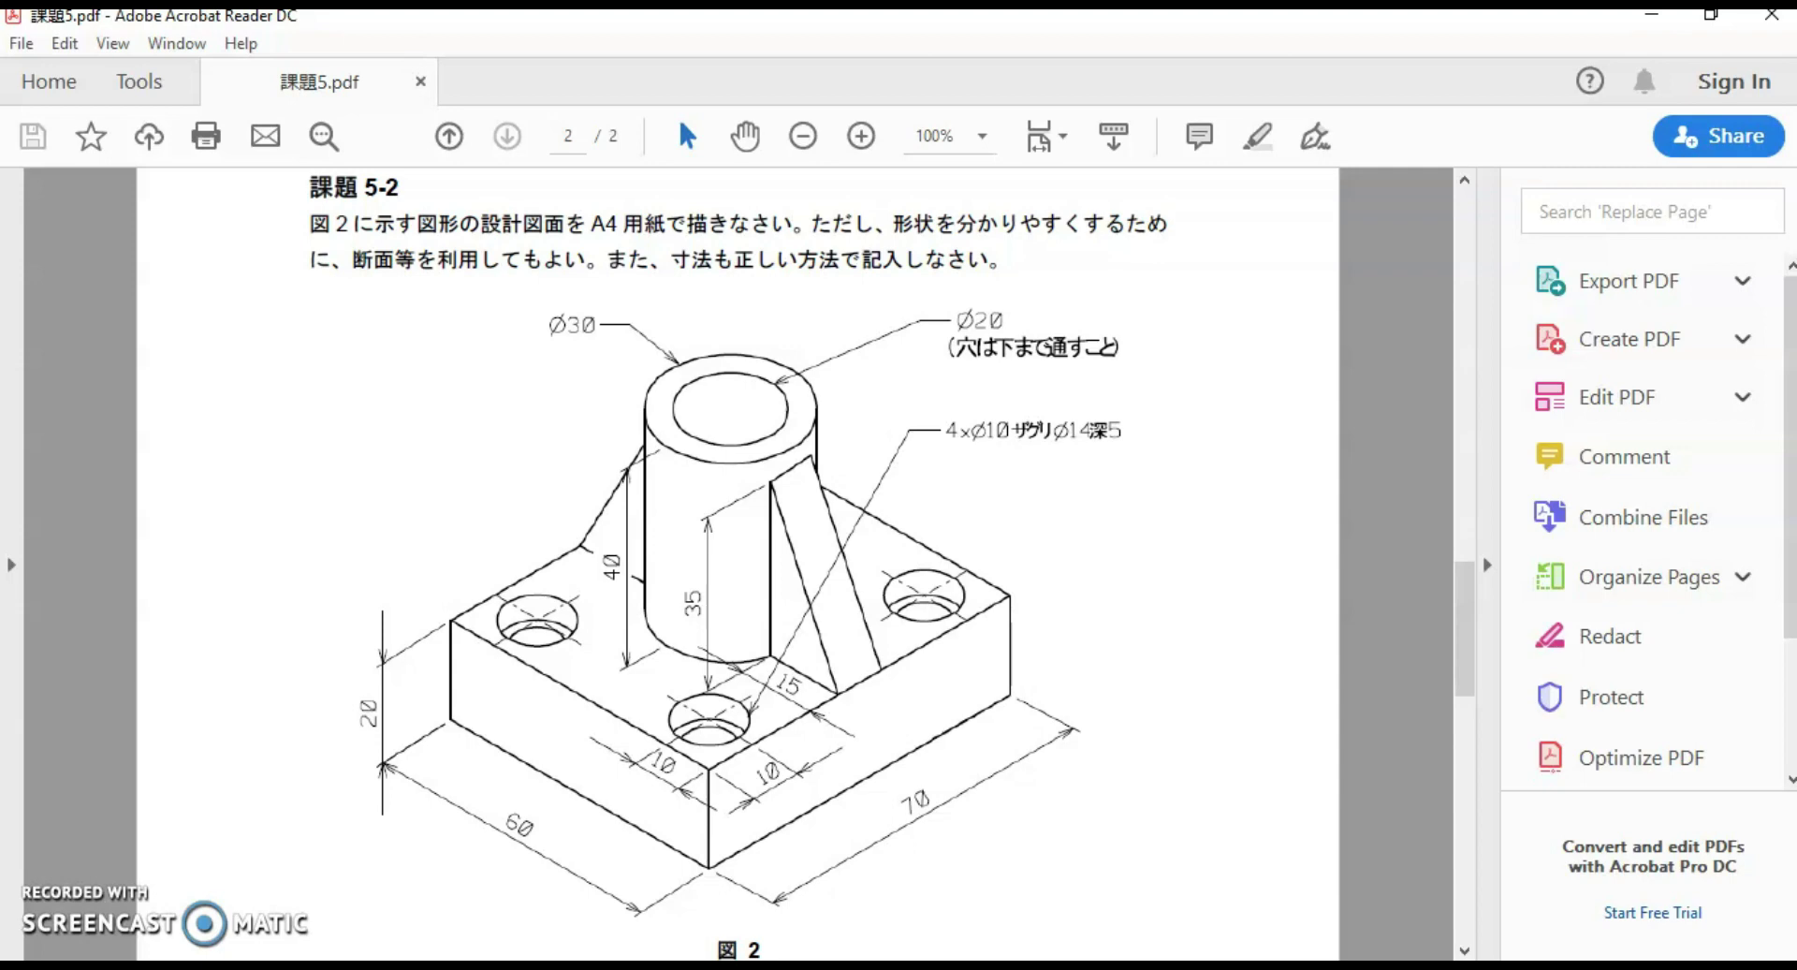
key(alt+Tab)
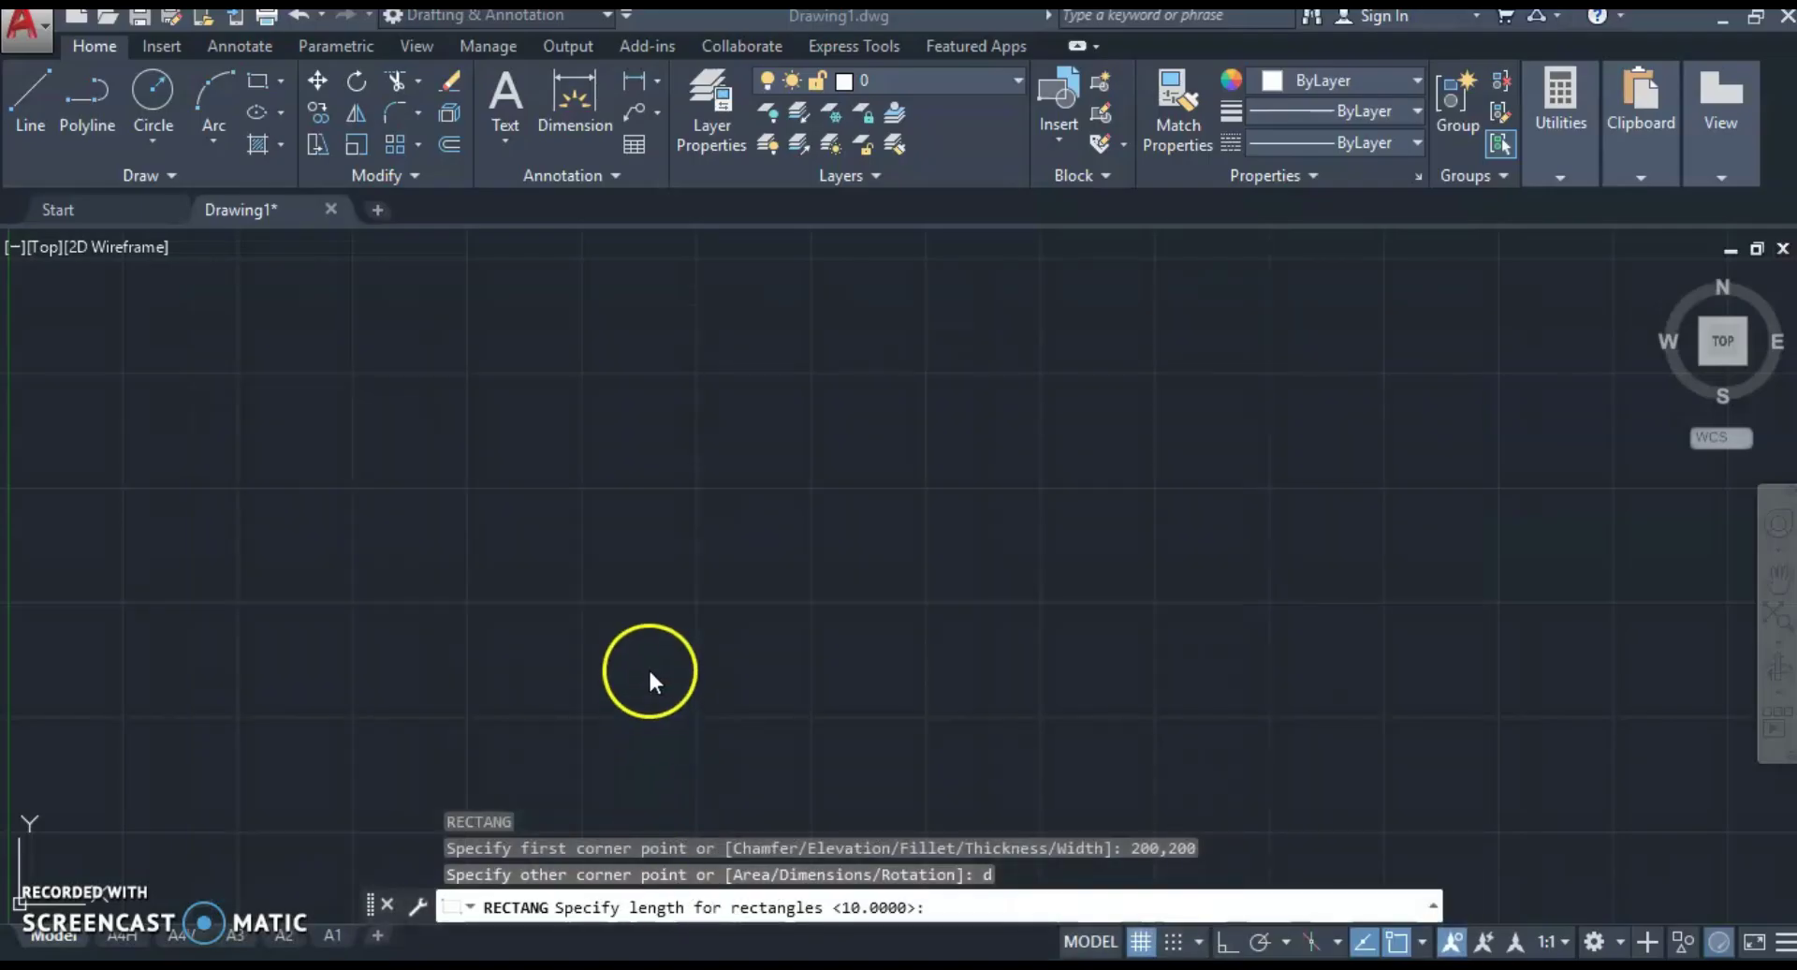
click(649, 671)
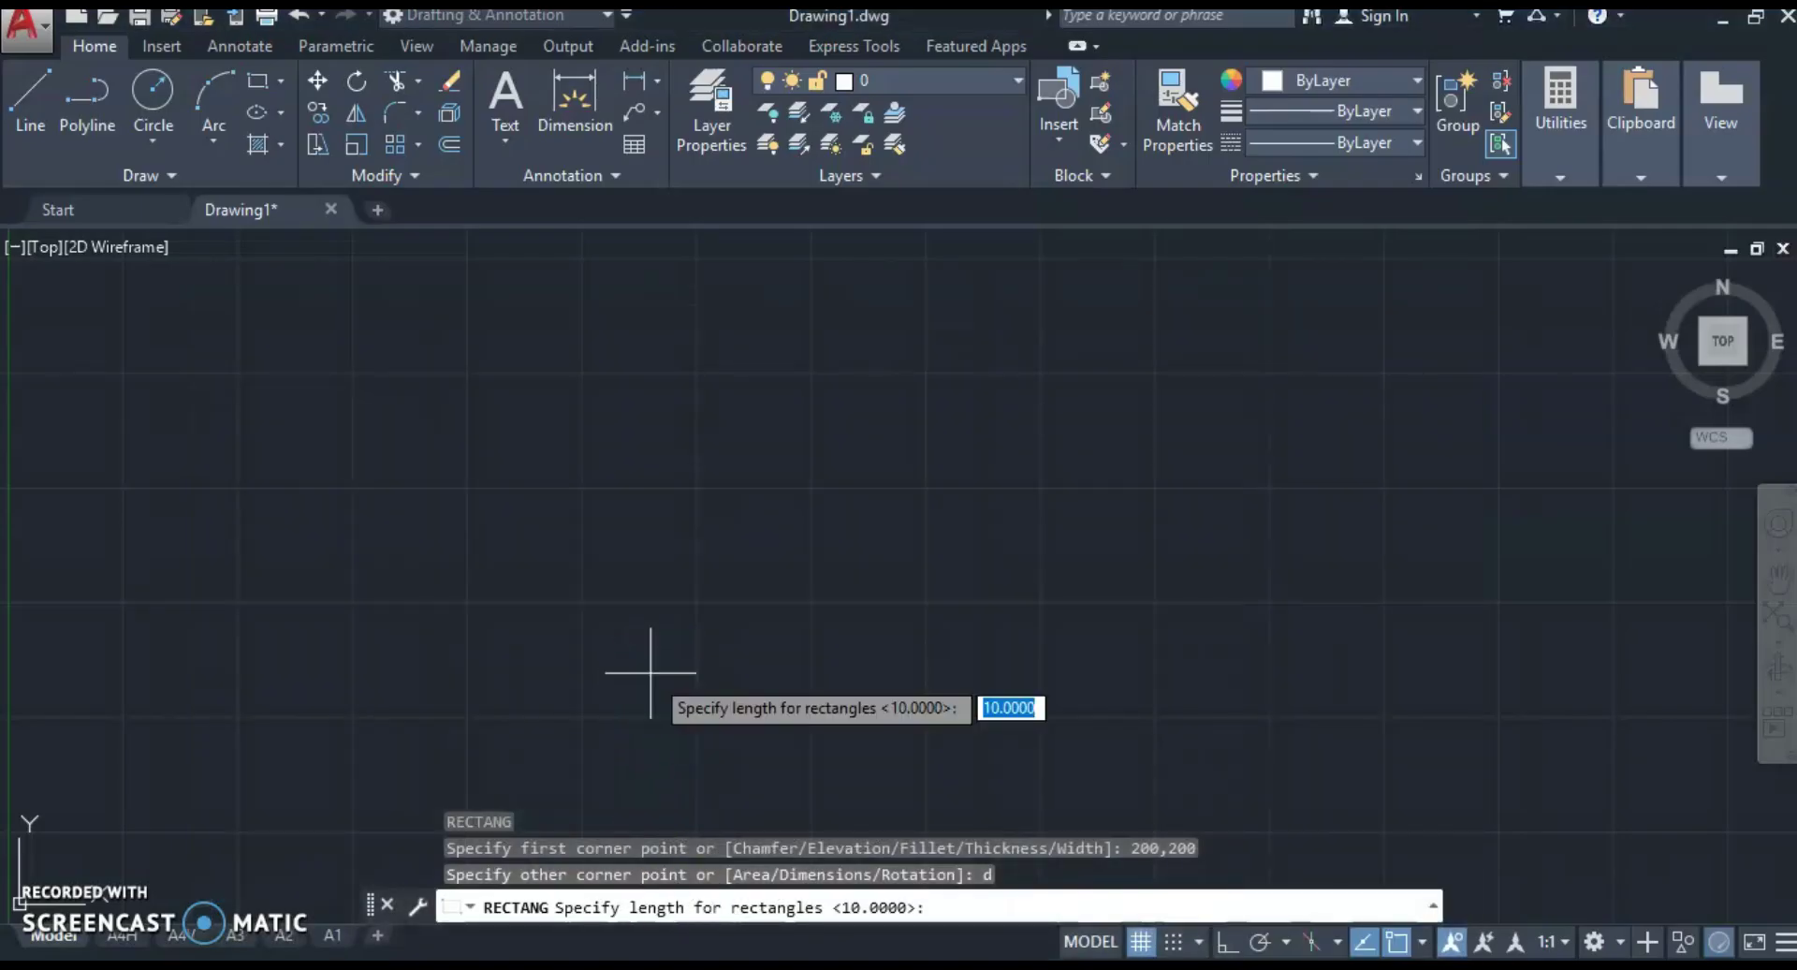
key(Return)
text(70)
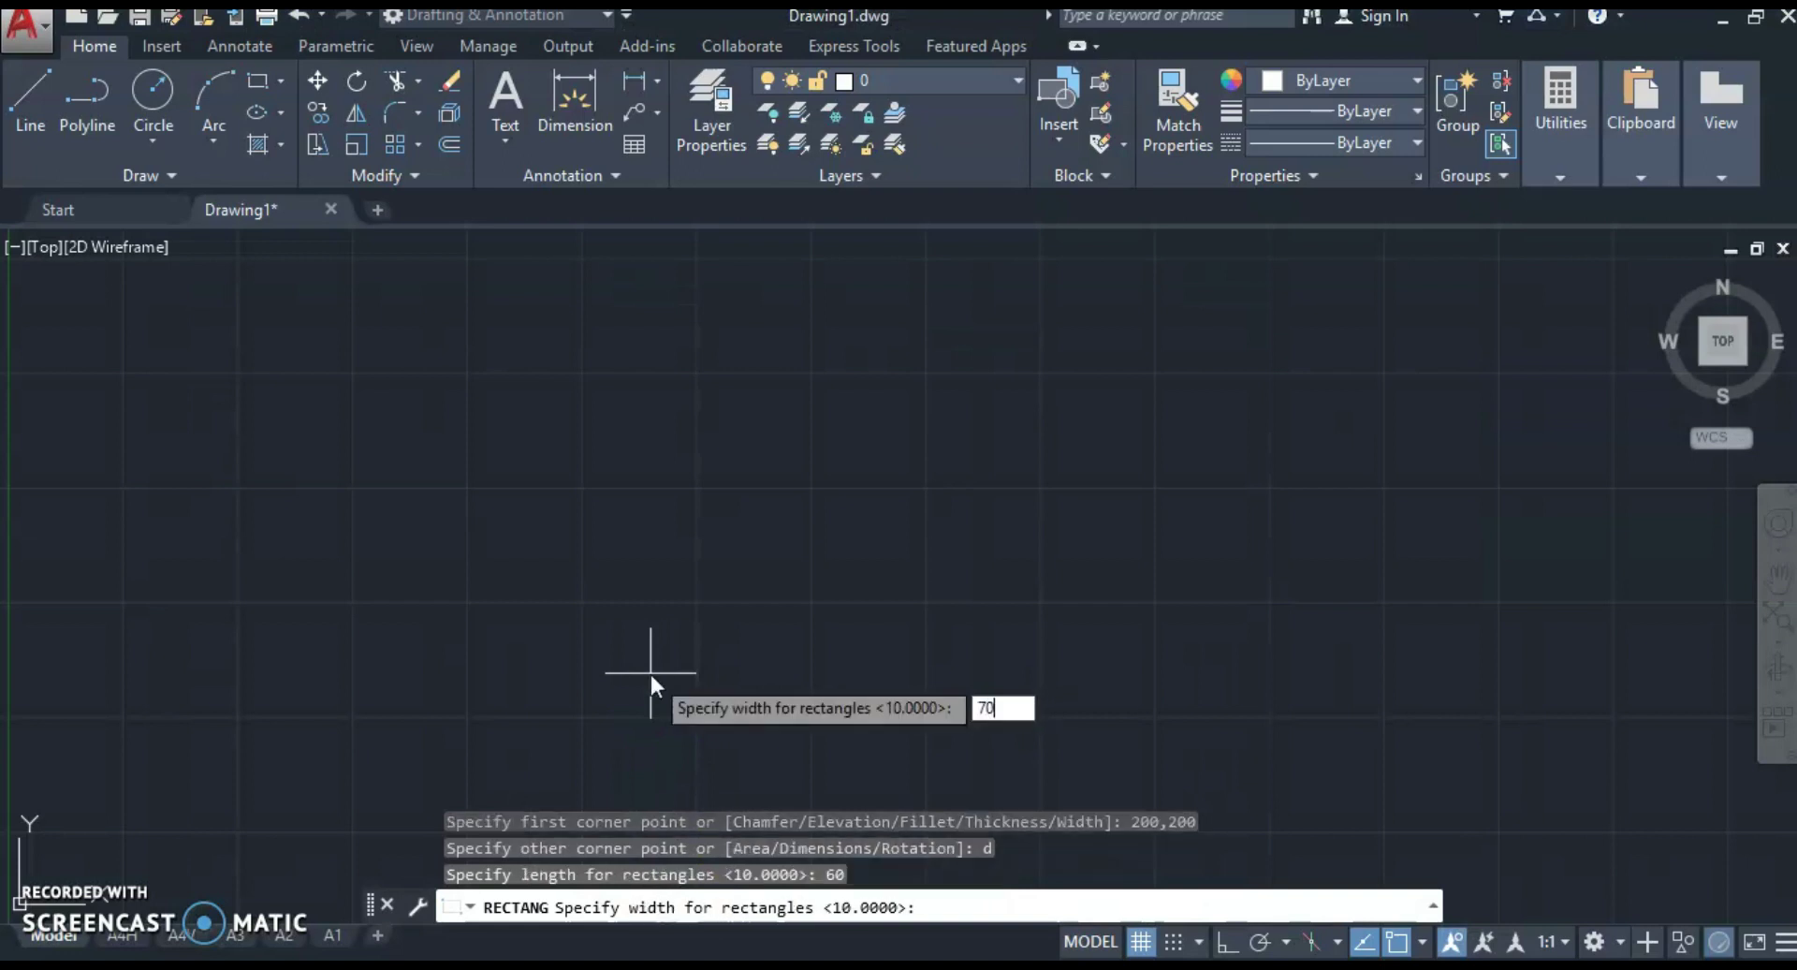
key(Return)
click(650, 671)
Step: Review the 課題5.pdf reference dimensions in Acrobat Reader, then return to AutoCAD
scroll(562, 733, down, 2)
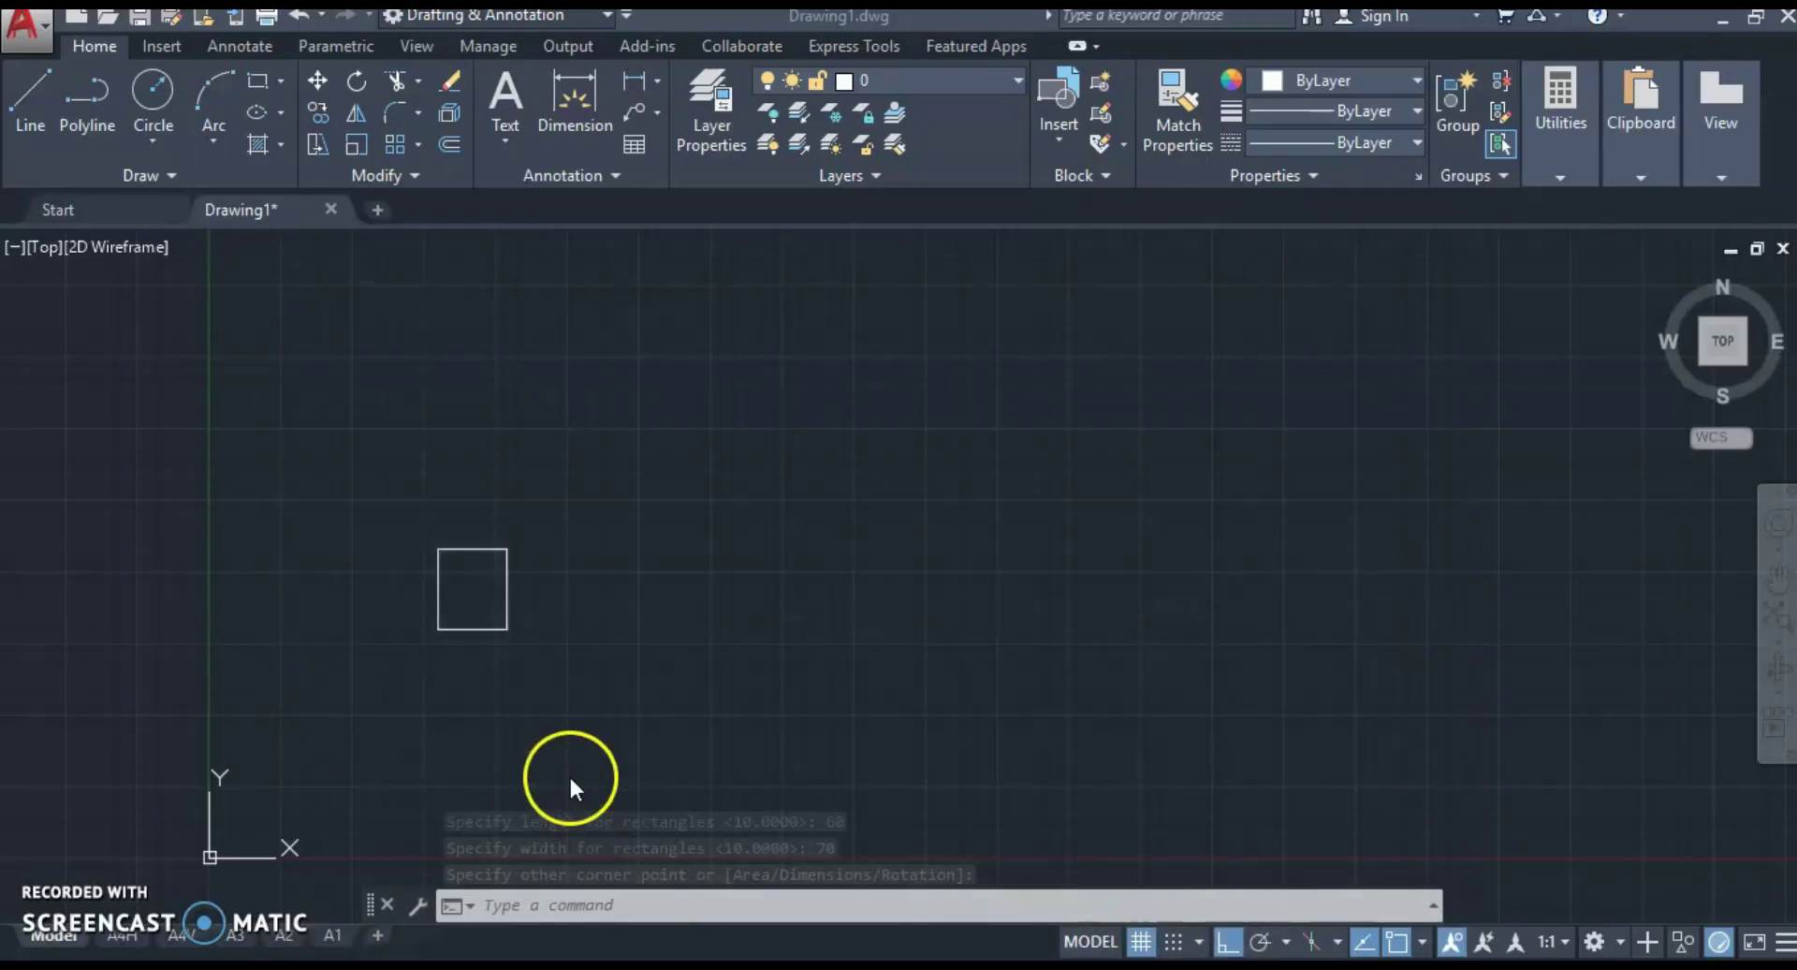
scroll(474, 648, up, 2)
scroll(474, 646, up, 1)
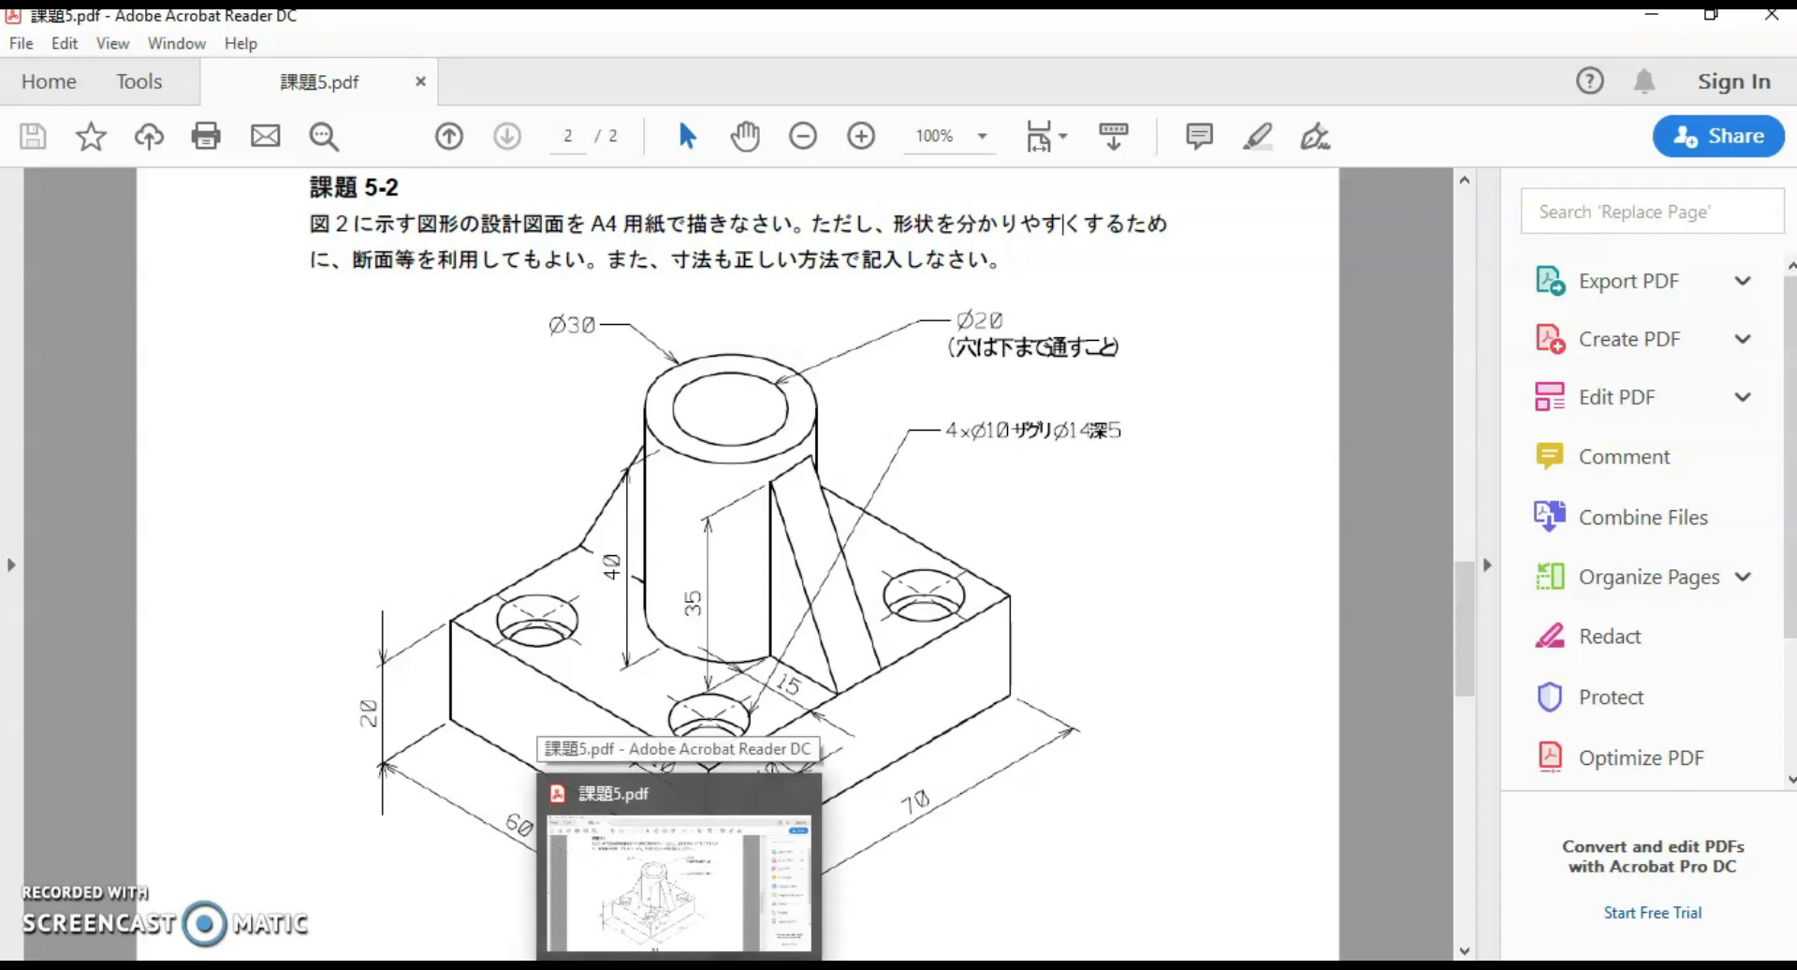
click(678, 965)
Step: Draw a radius-15 circle centred midway between the rectangle's top and bottom edge midpoints
text(circle)
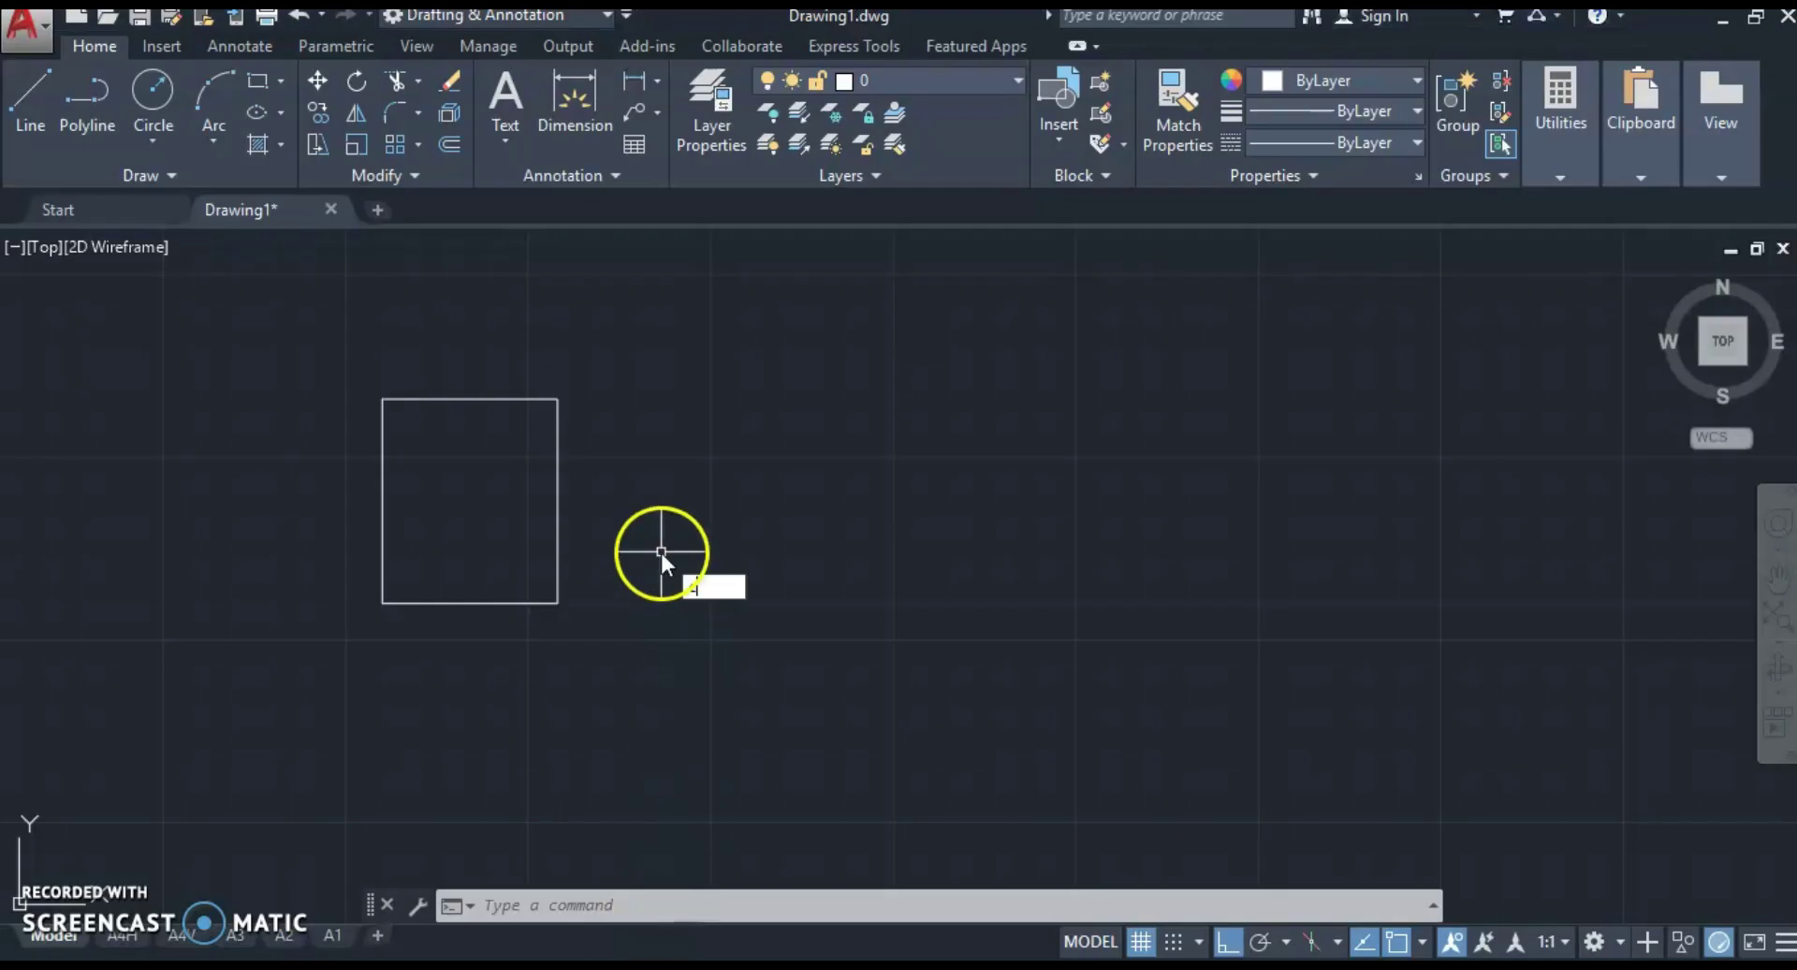
key(Return)
shift+right_click(660, 550)
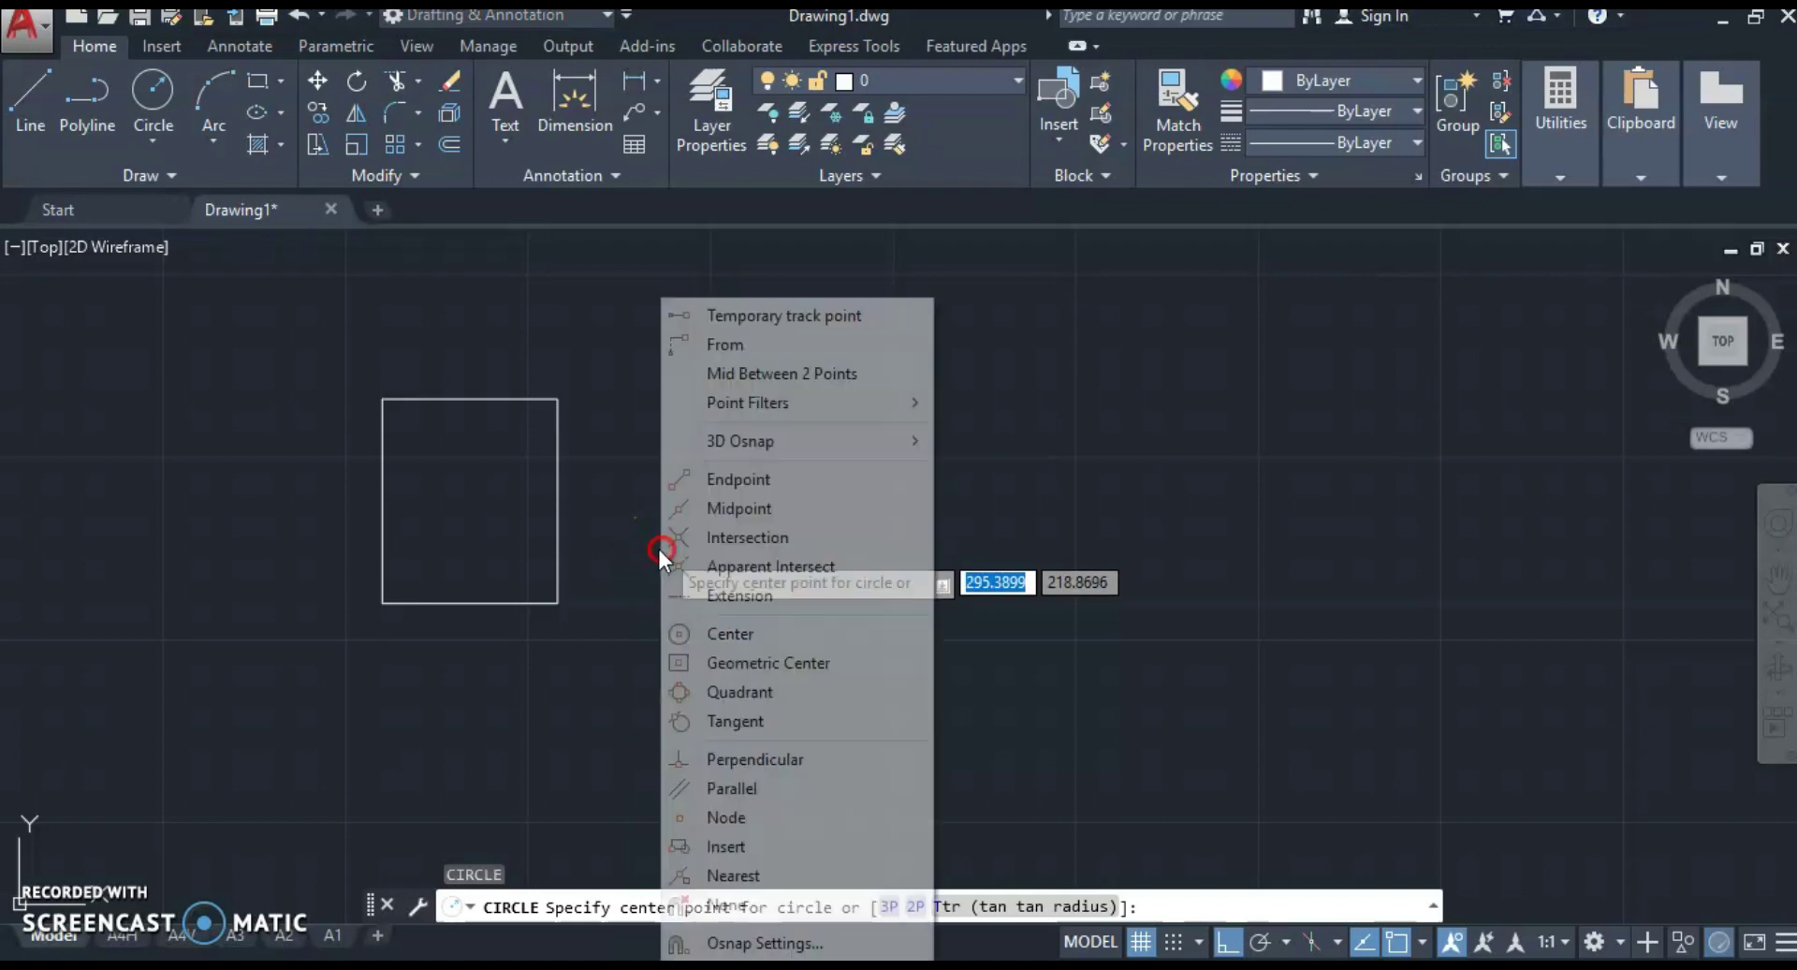
click(711, 369)
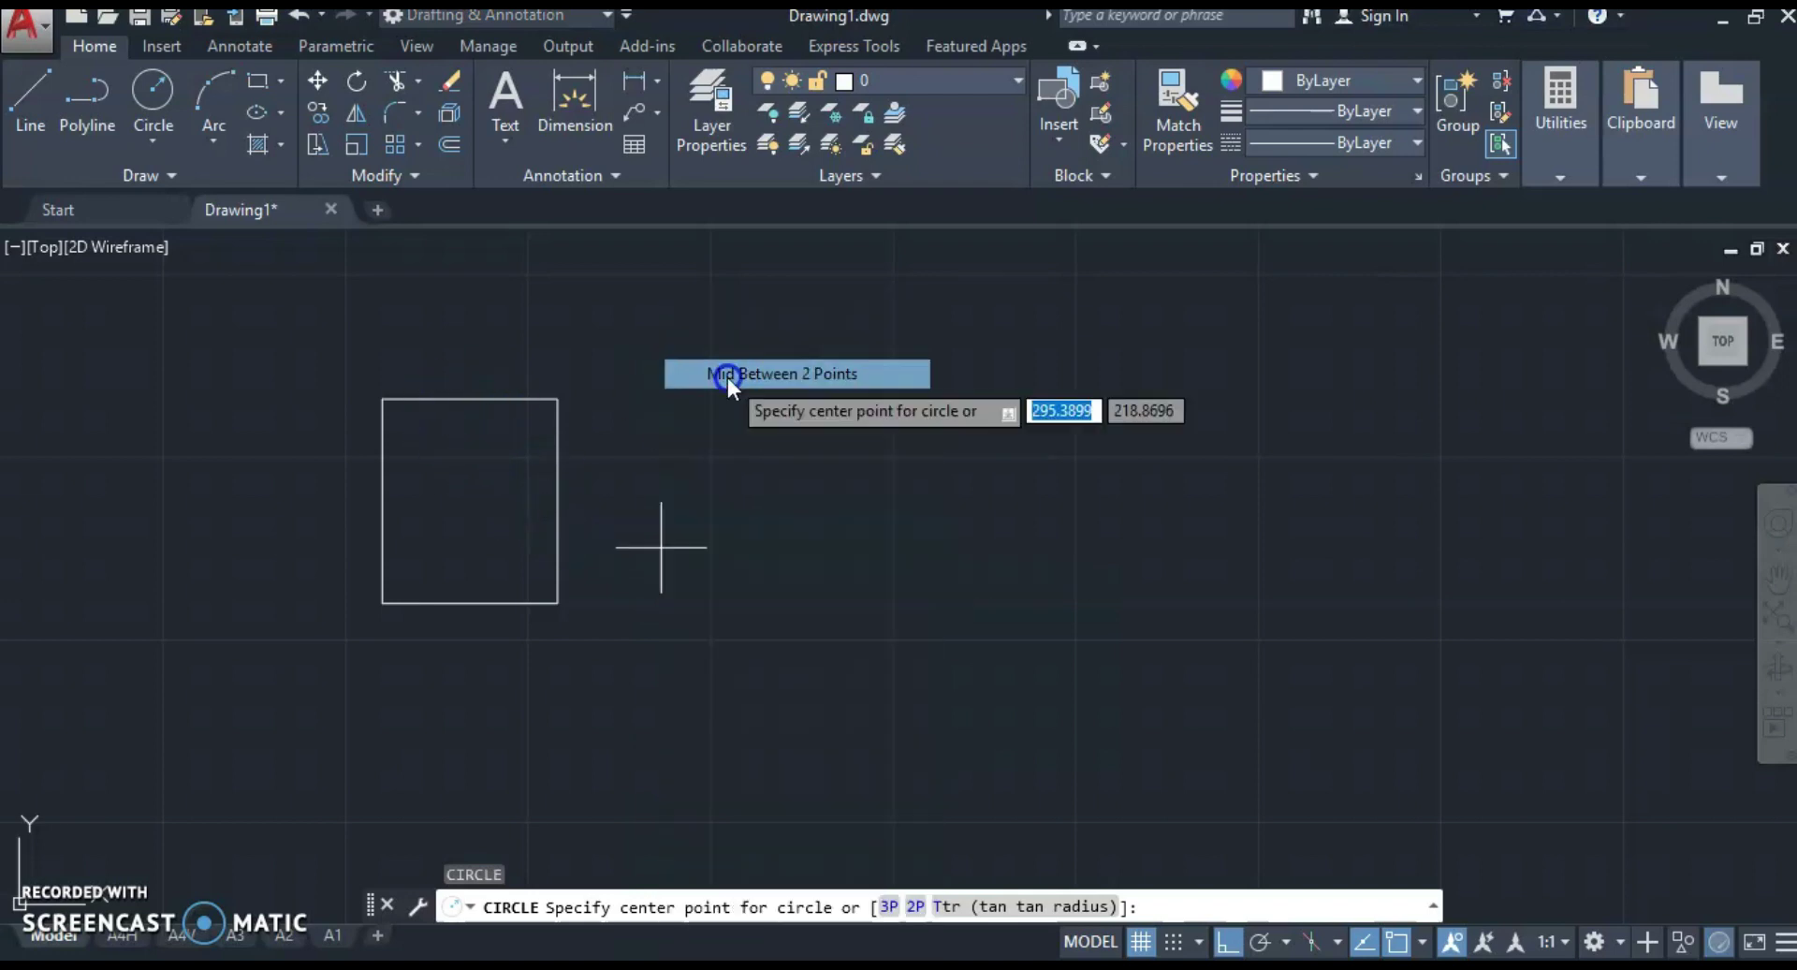
click(469, 398)
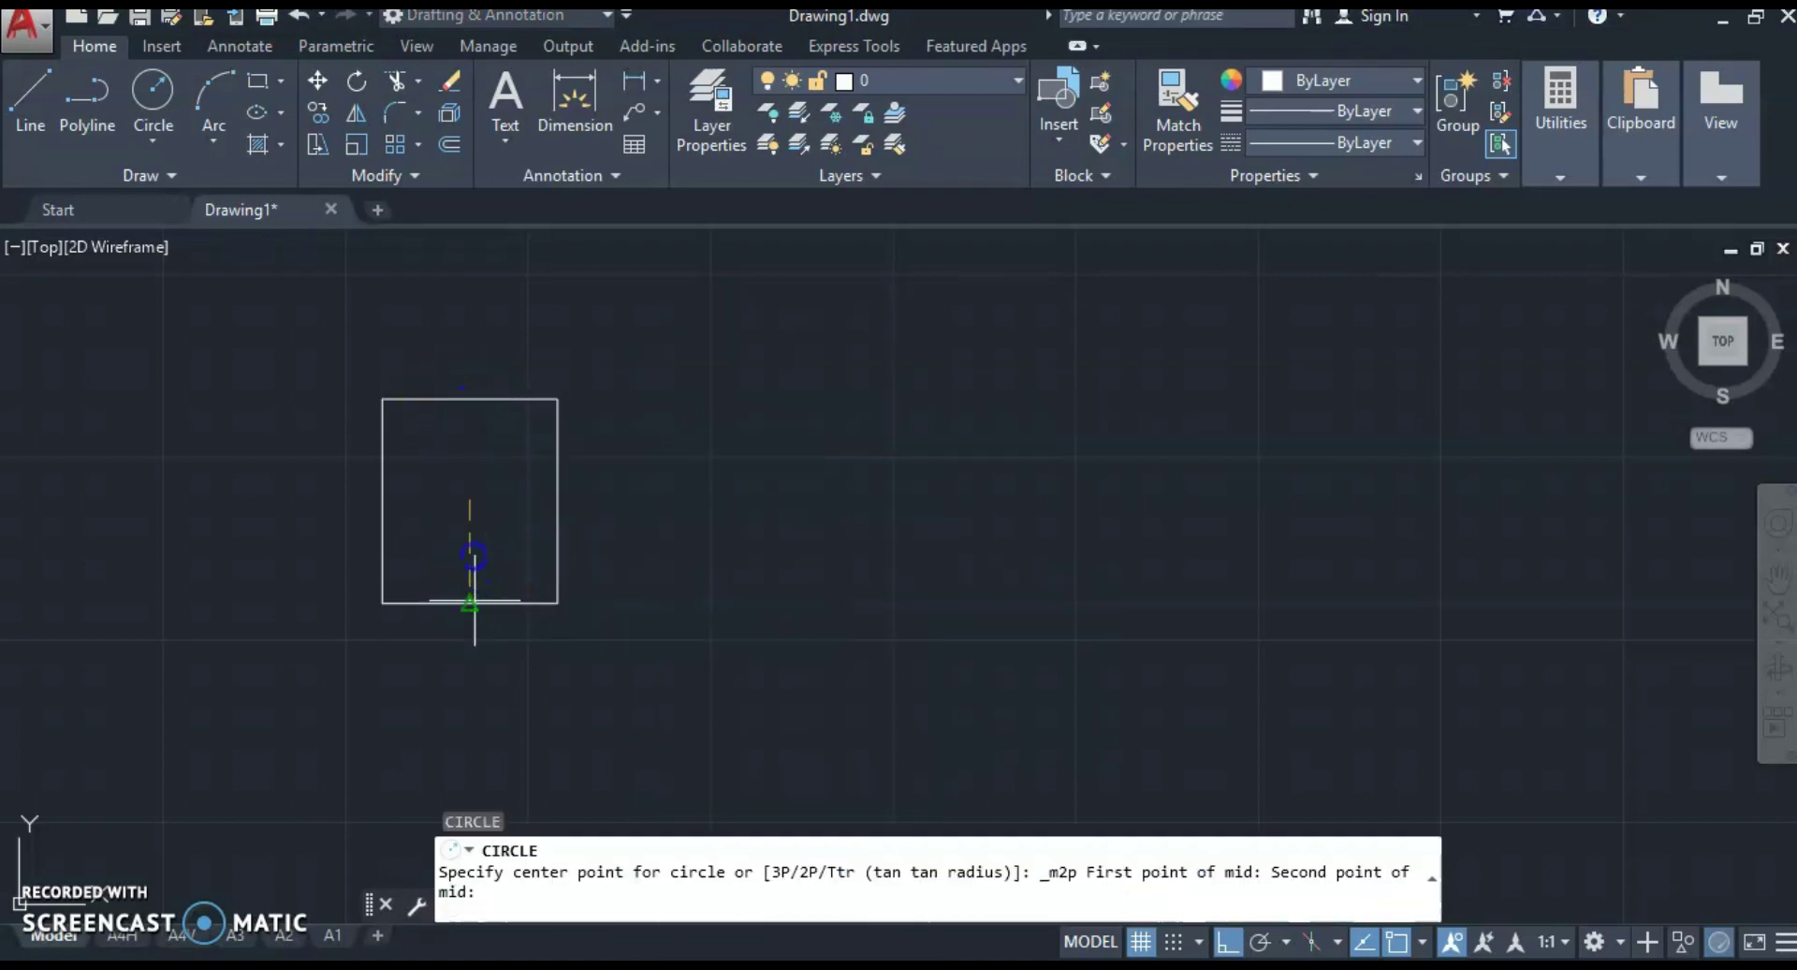
click(469, 603)
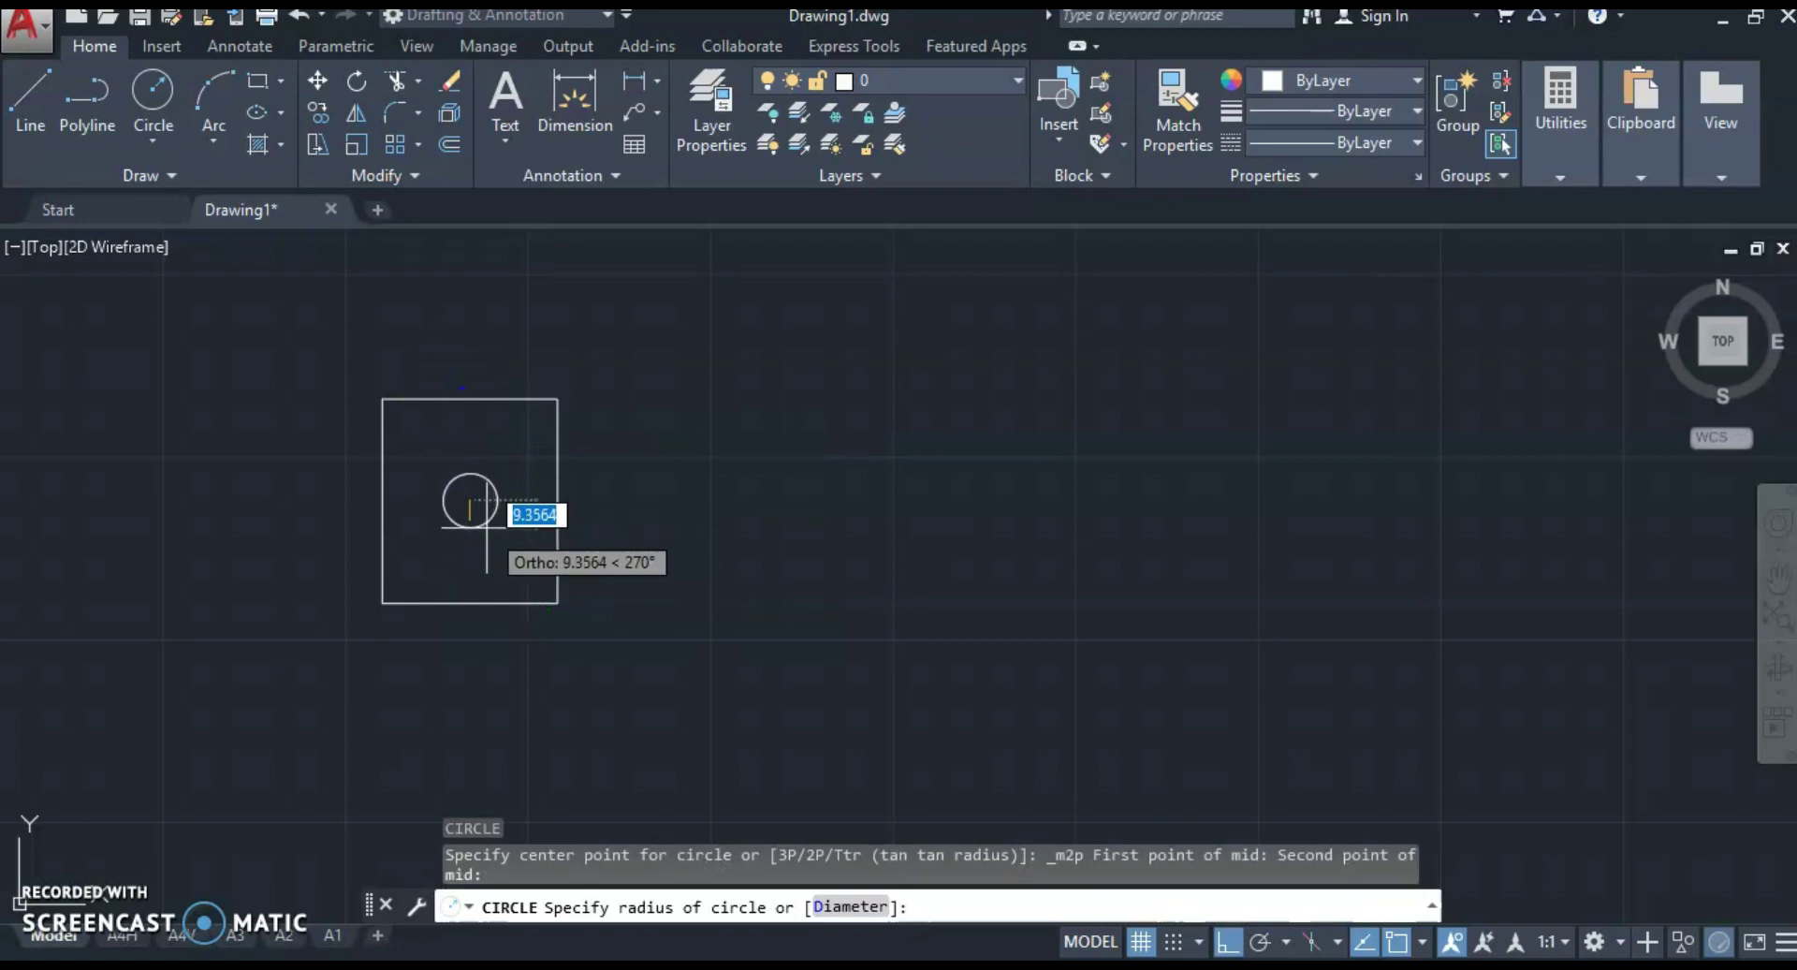
key(BackSpace)
text(15)
key(Return)
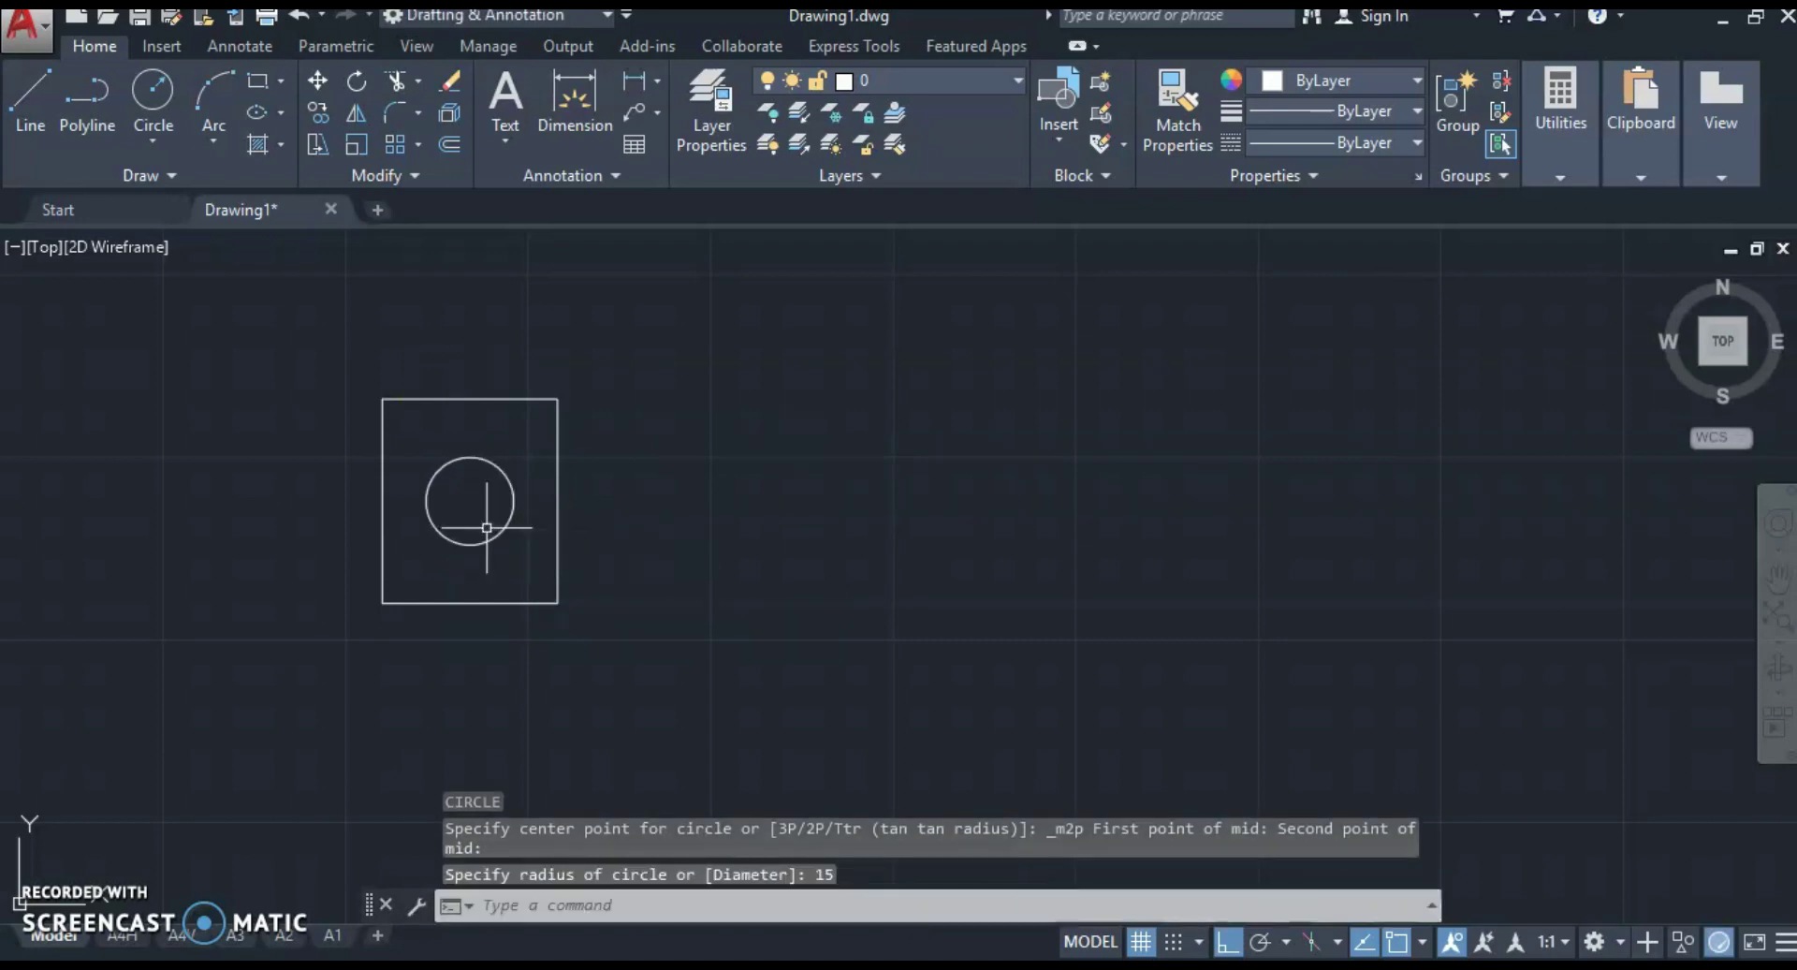
text(O)
Step: Offset the radius-15 circle 5 units inward to form a concentric circle
key(Return)
text(5)
key(Return)
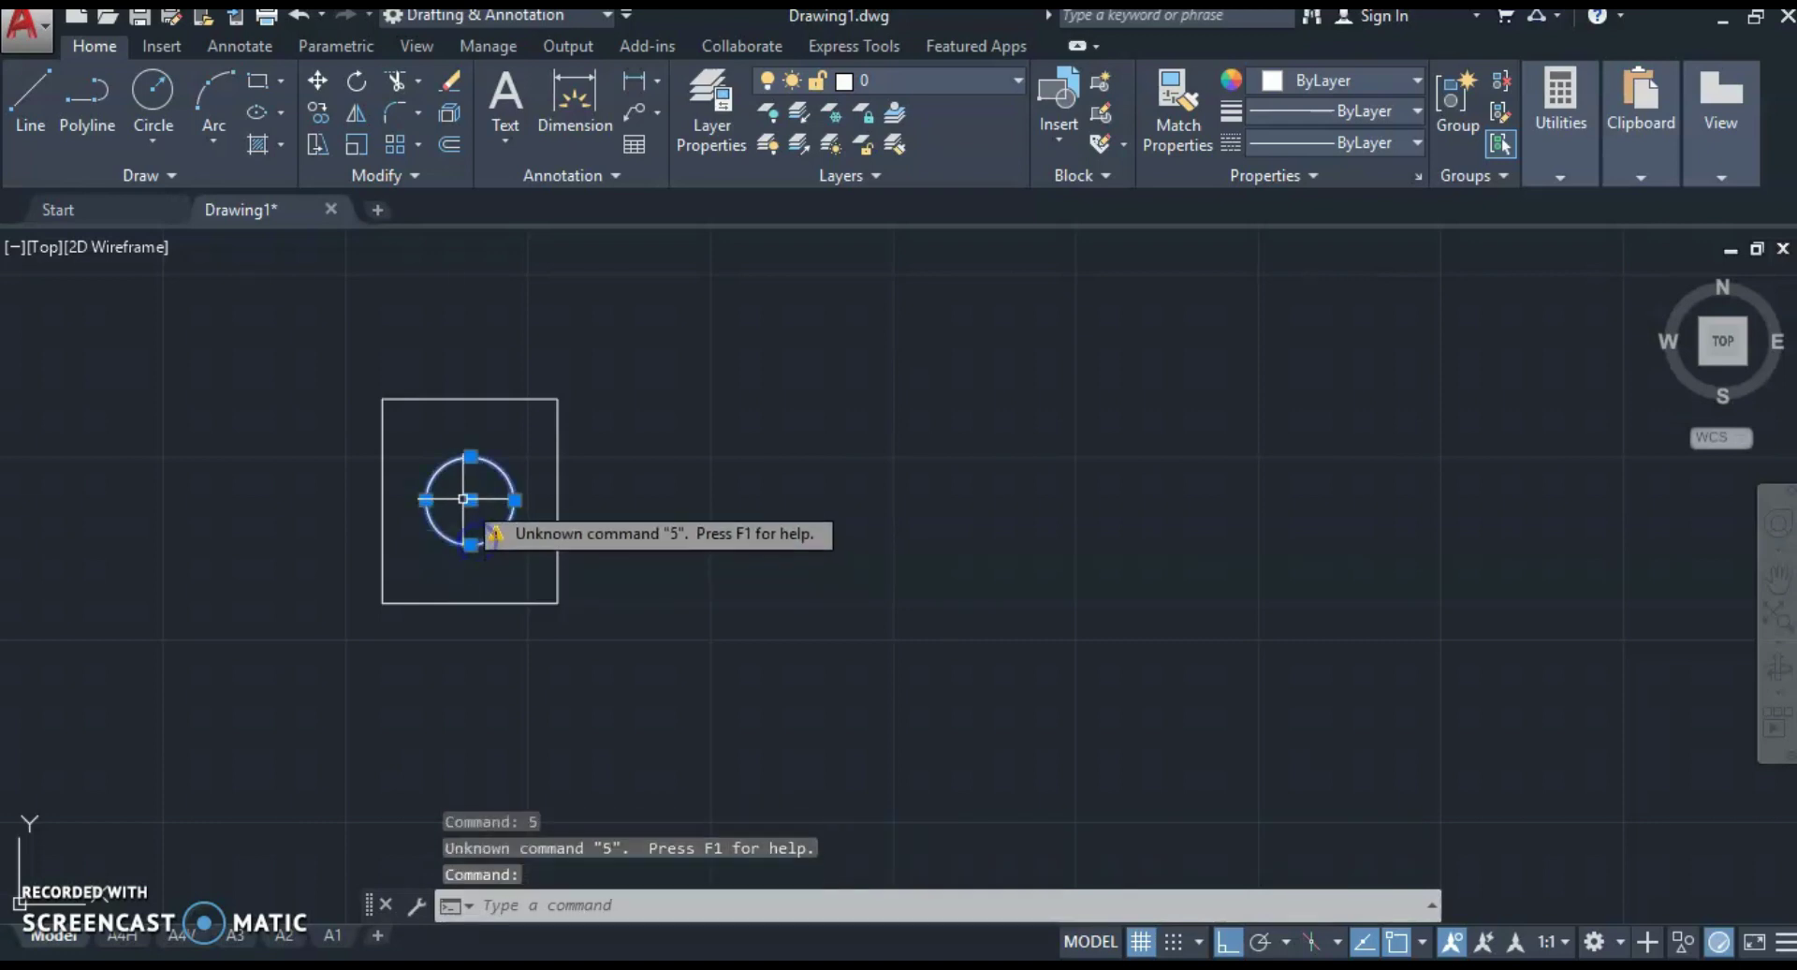
key(Escape)
key(Escape)
text(o)
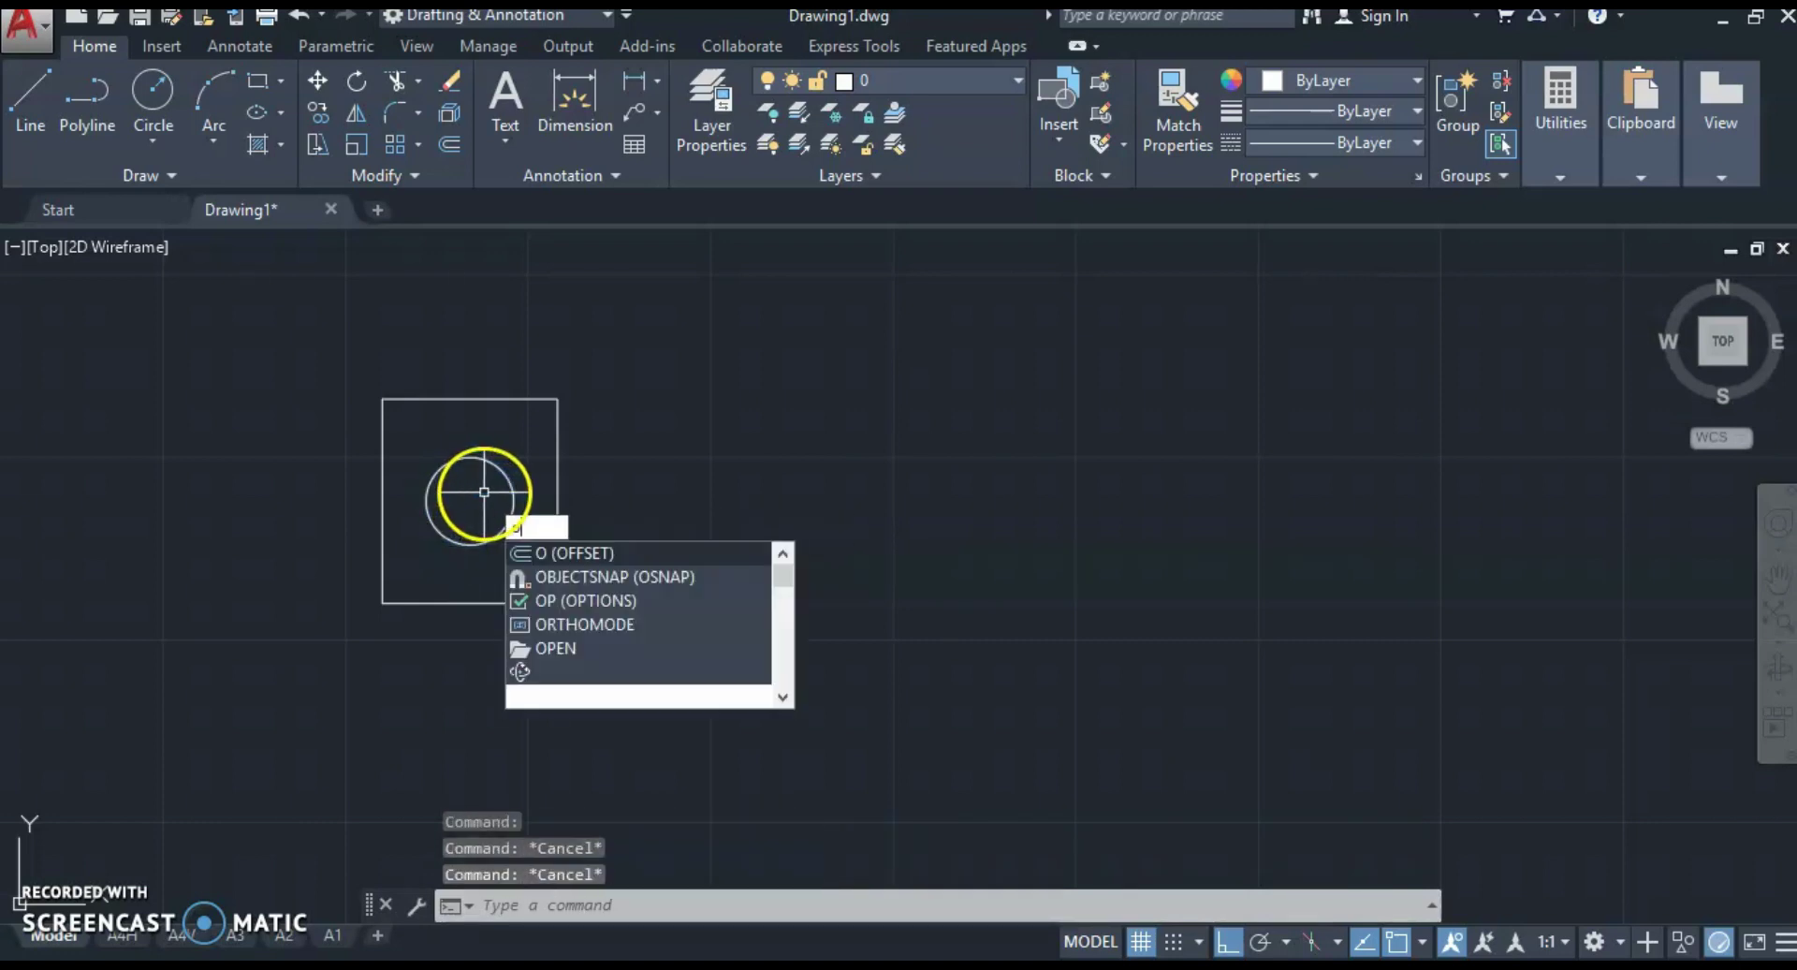
key(Return)
text(5)
key(Return)
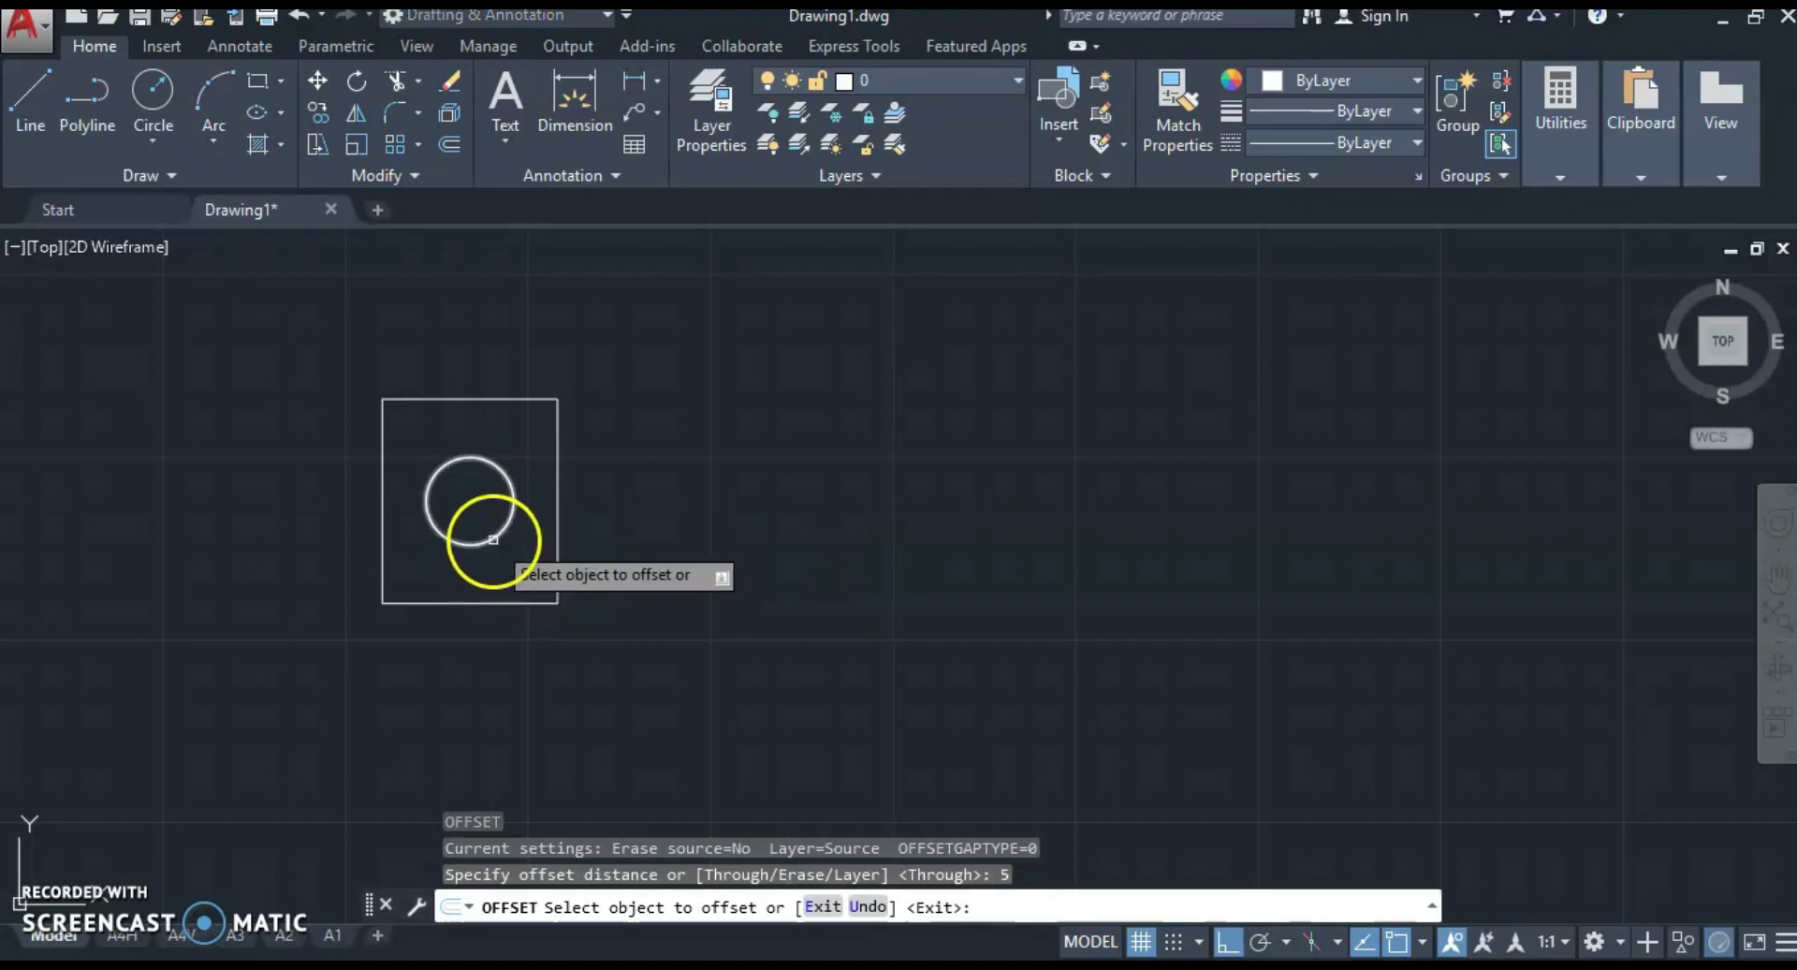
click(491, 538)
click(449, 481)
key(Escape)
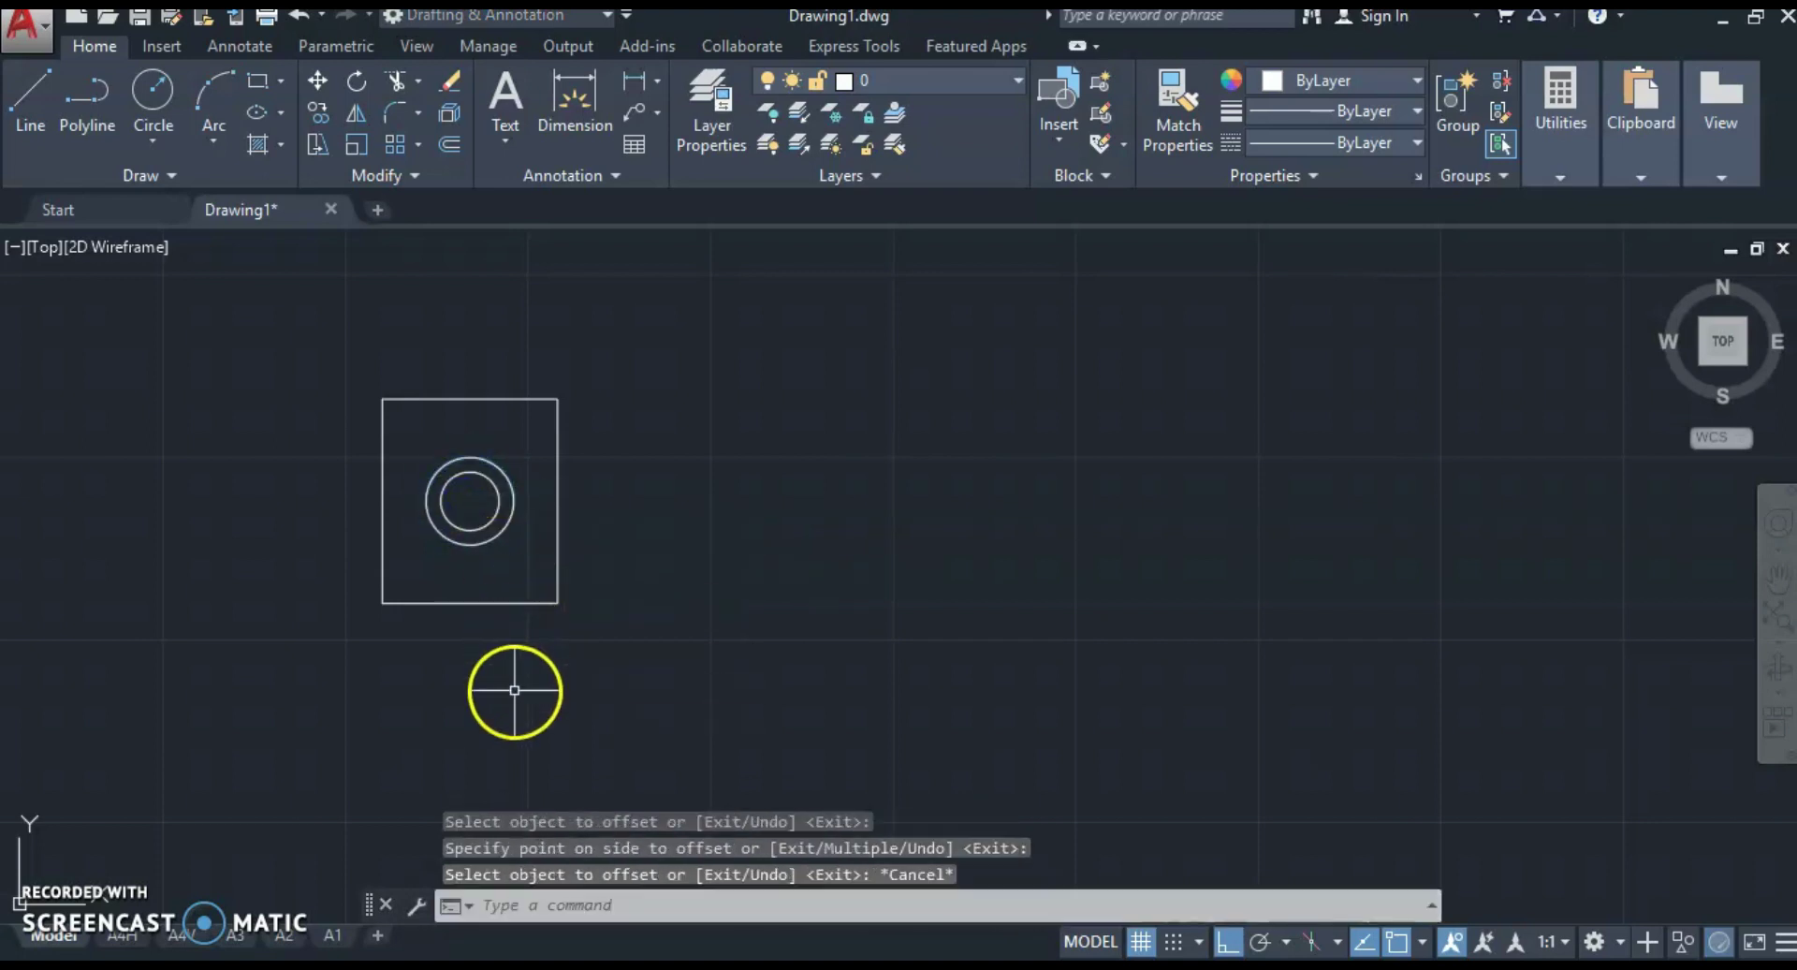
key(alt+Tab)
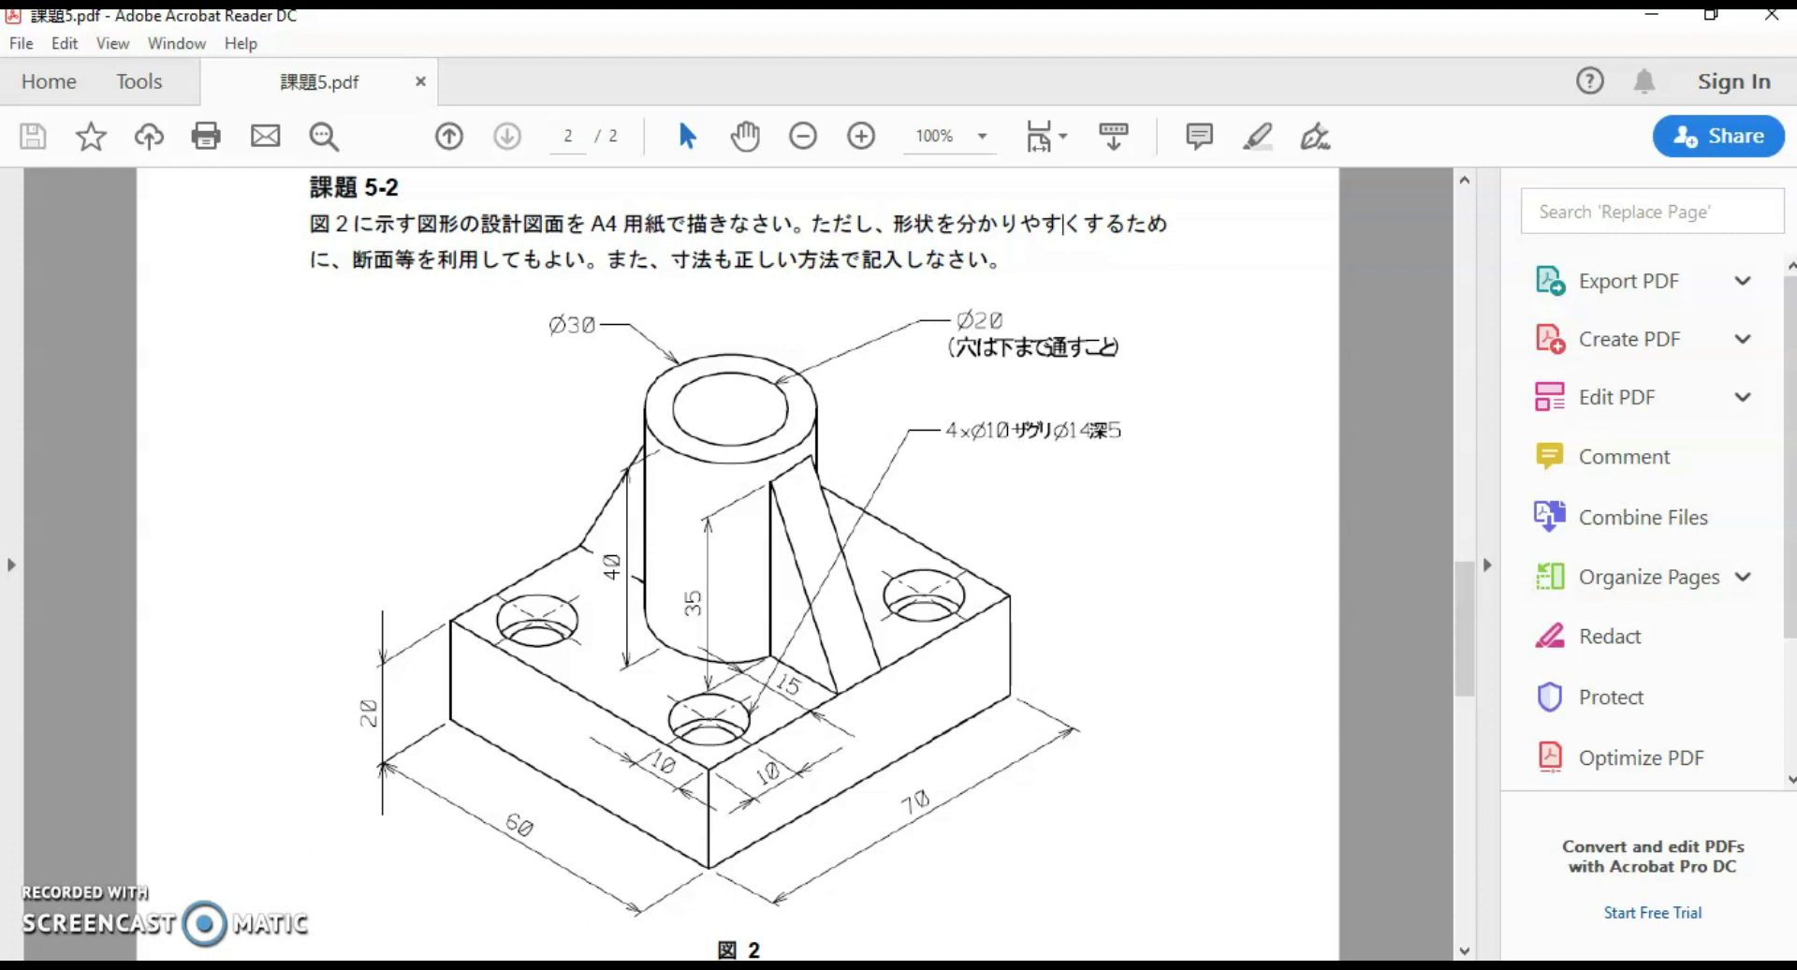
Step: Back in AutoCAD, draw a radius-7 circle centred on the rectangle's lower-right corner
key(alt+Tab)
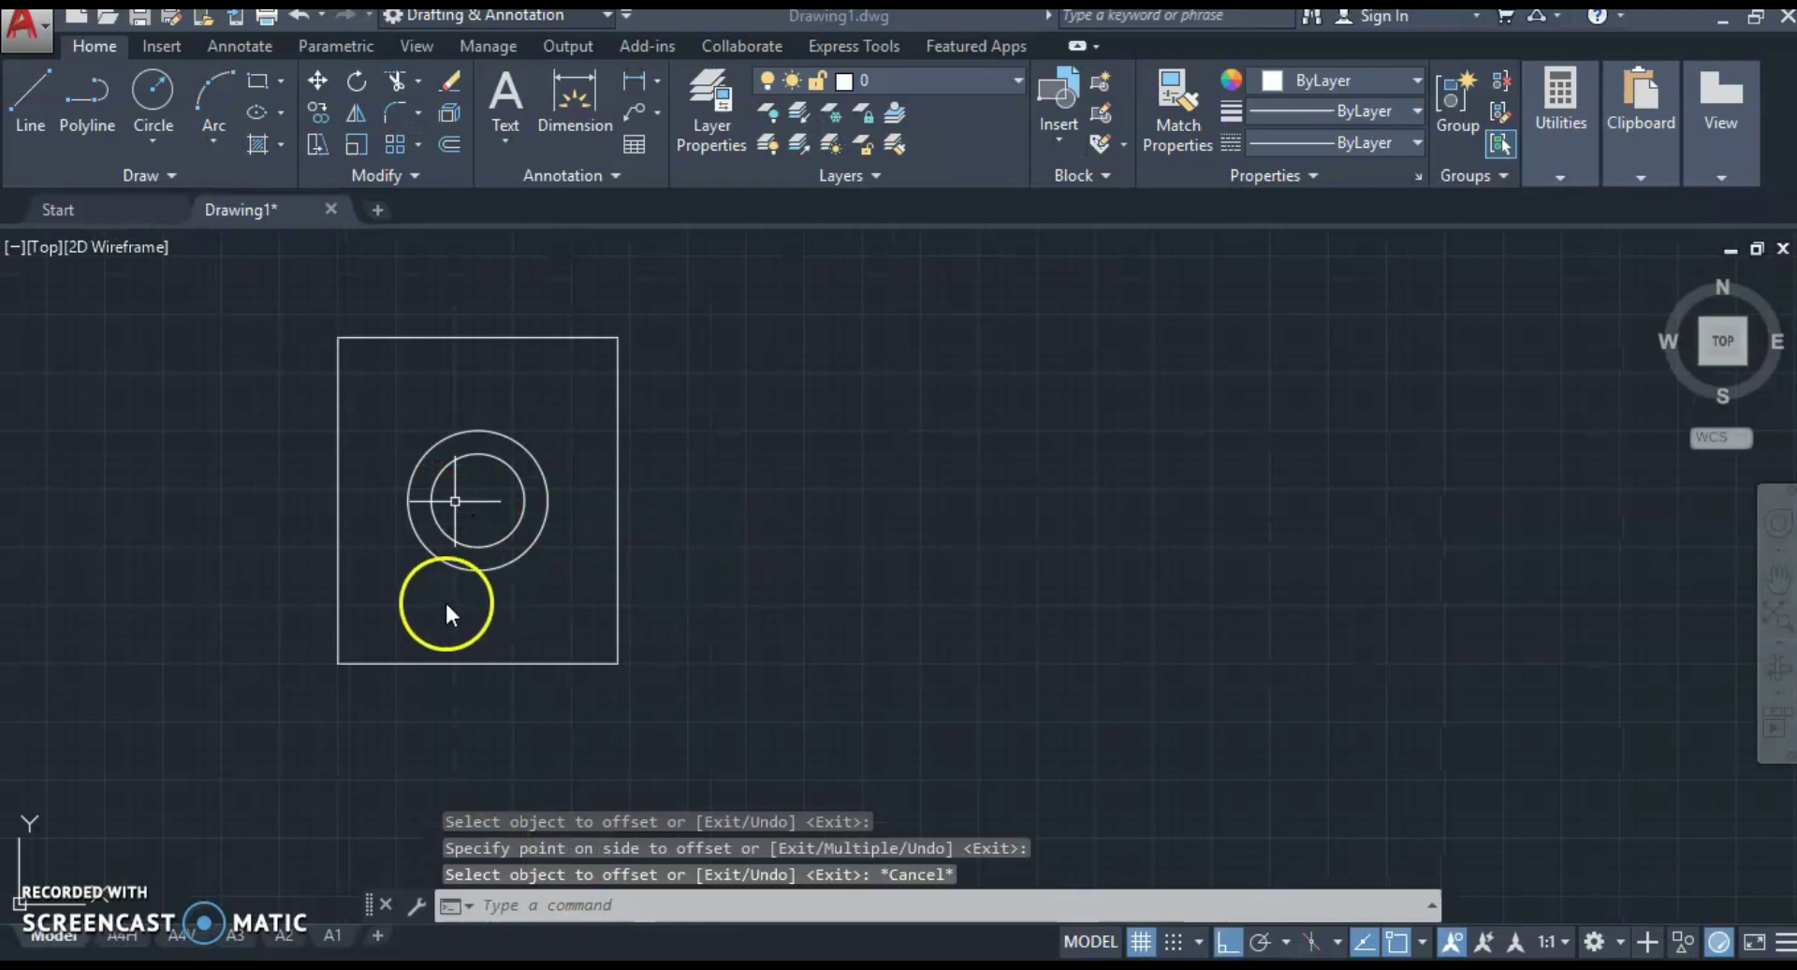
scroll(416, 605, down, 2)
scroll(423, 611, up, 2)
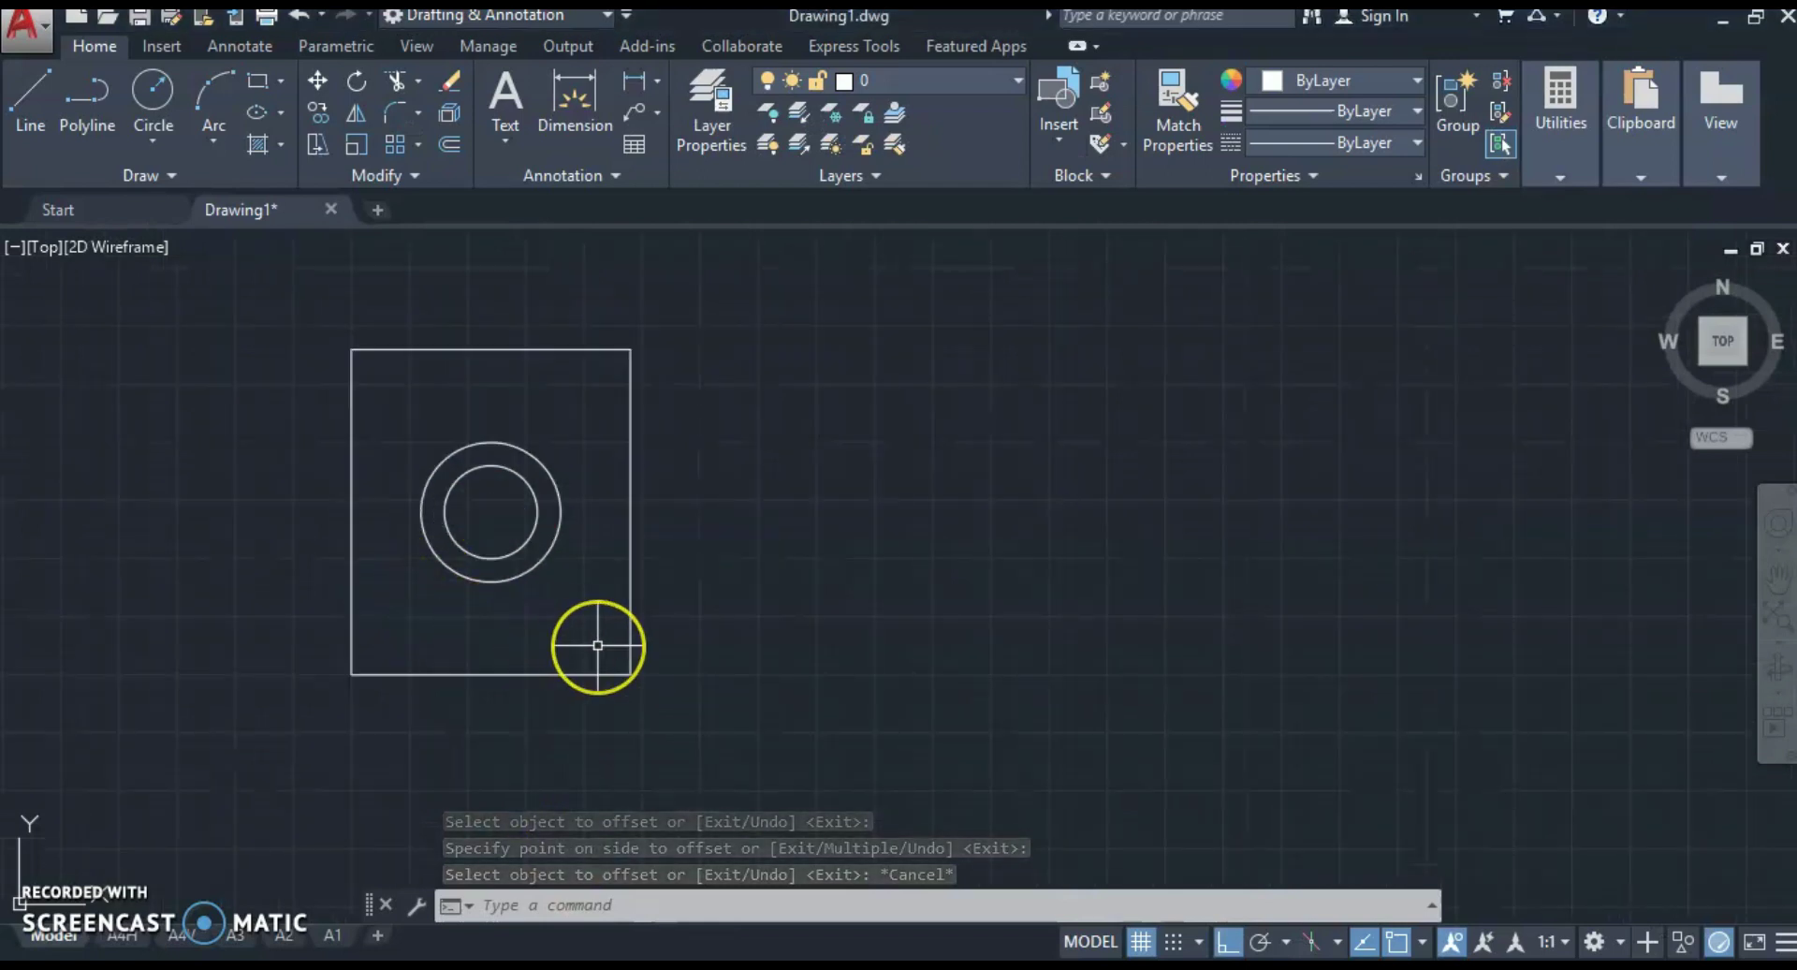
text(c)
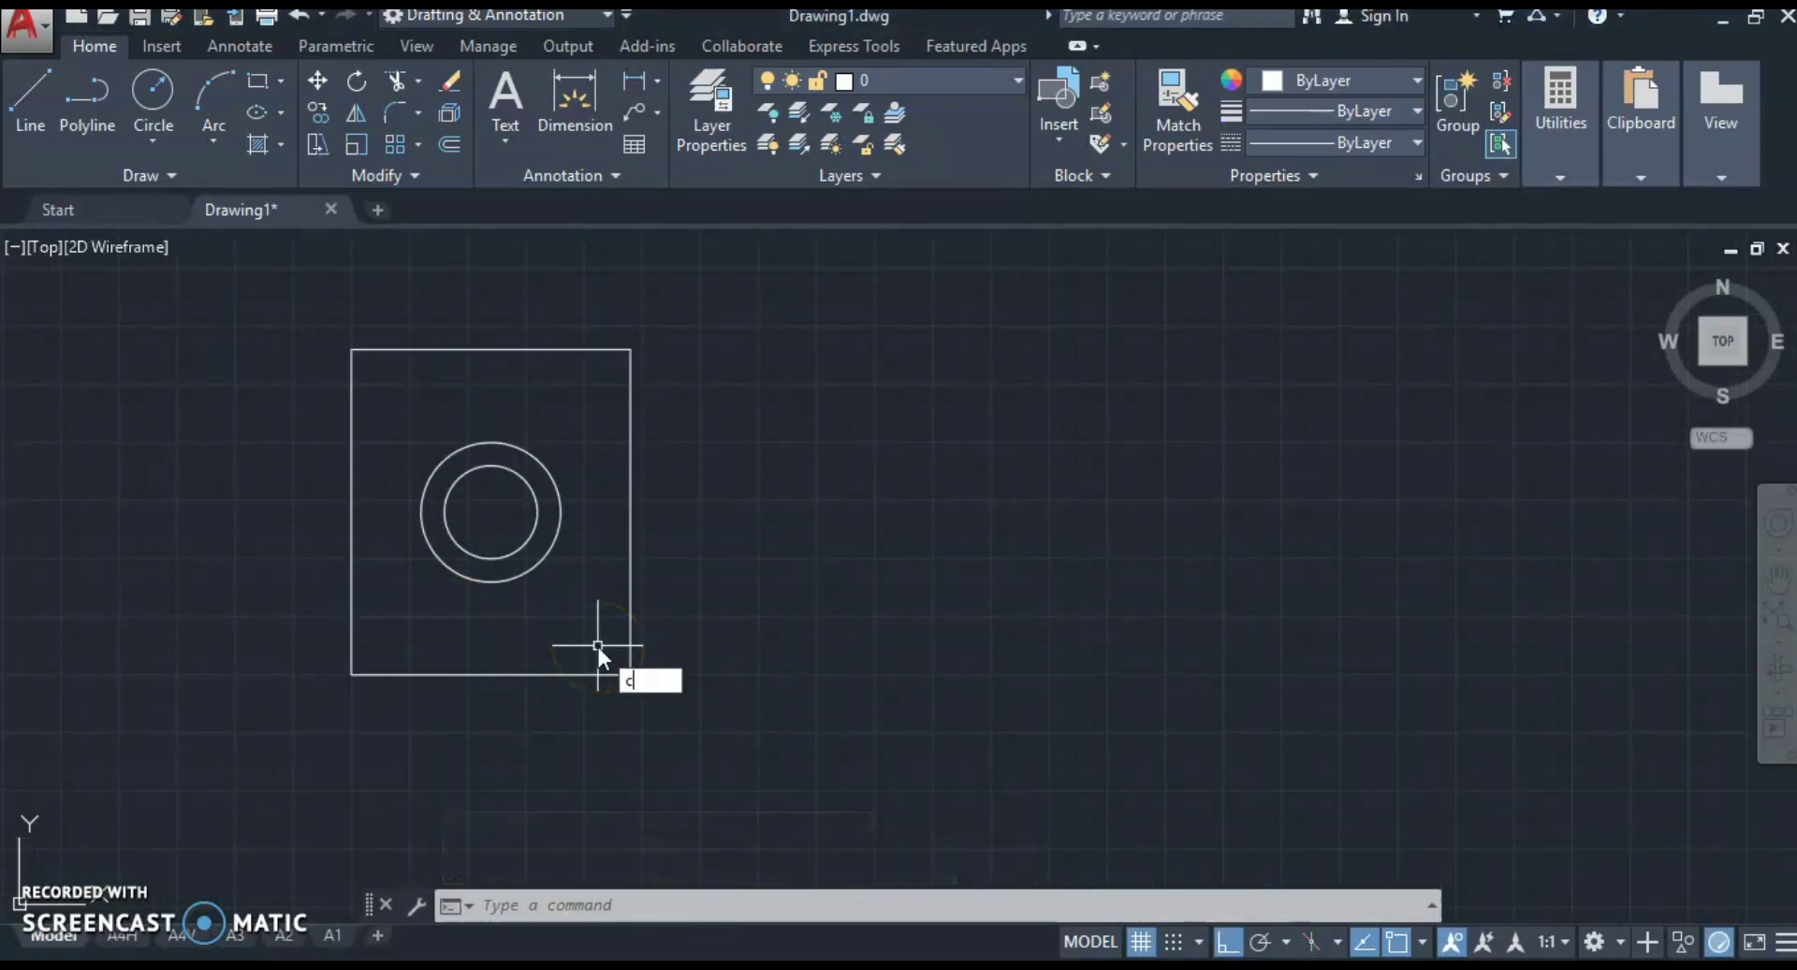
key(Return)
click(623, 647)
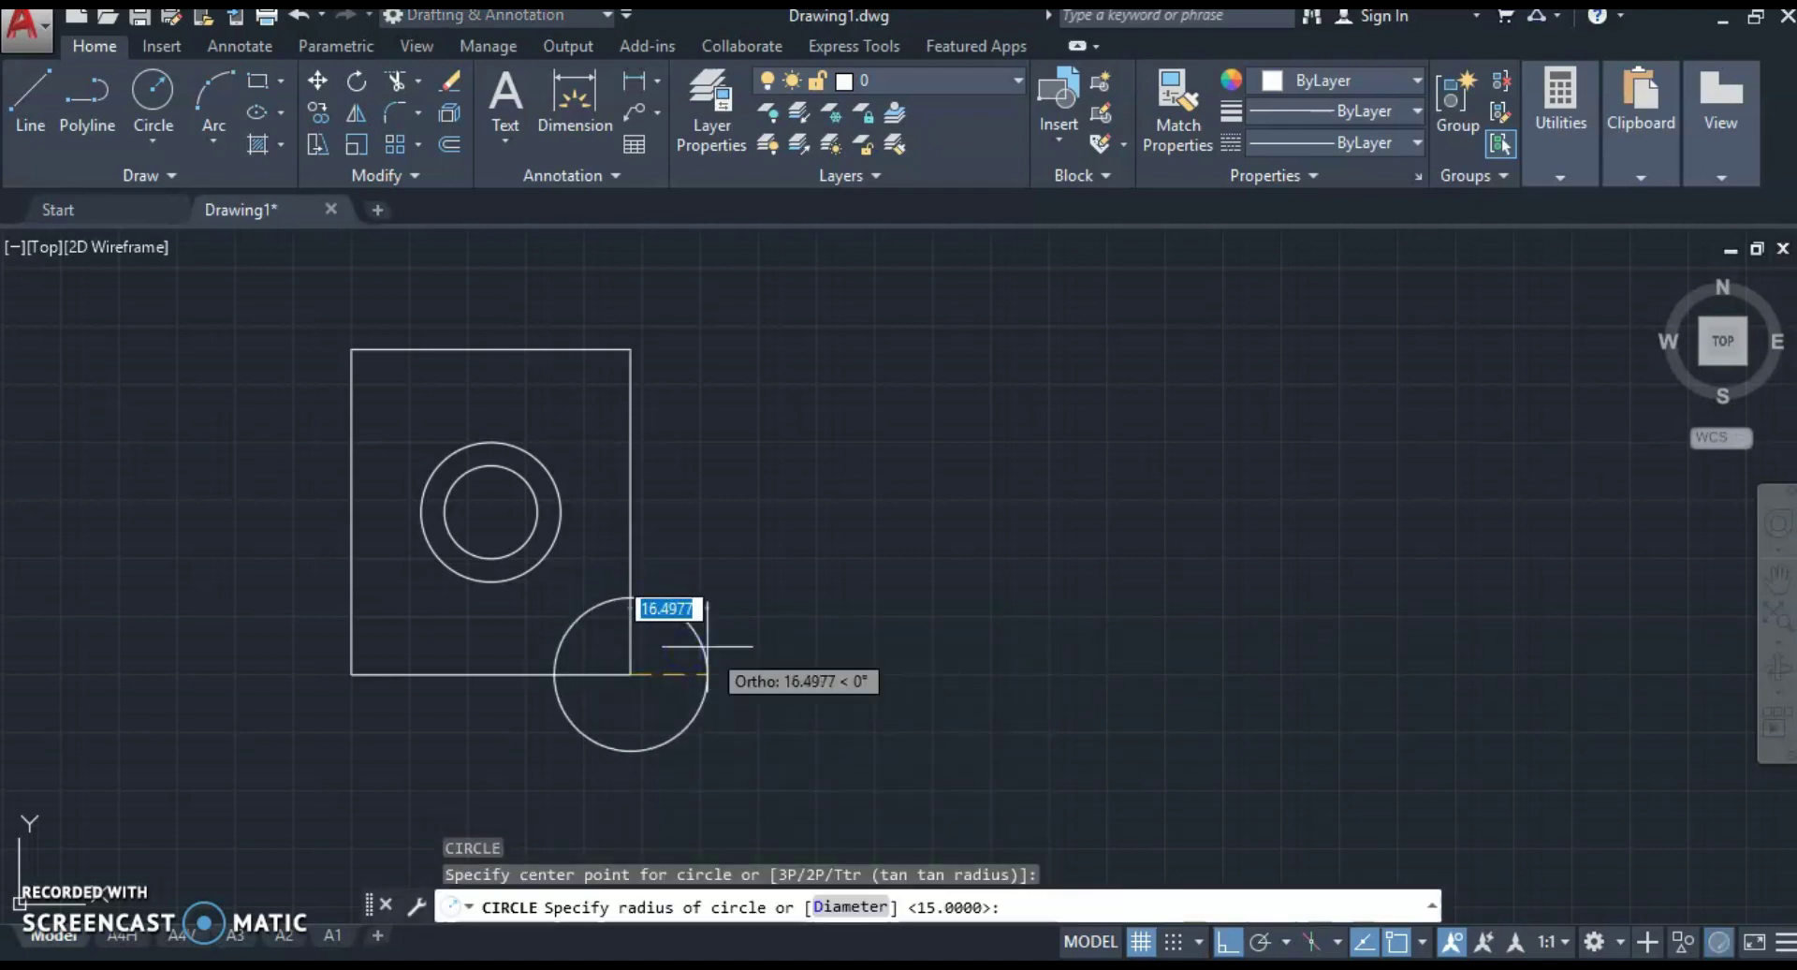
text(7)
key(Return)
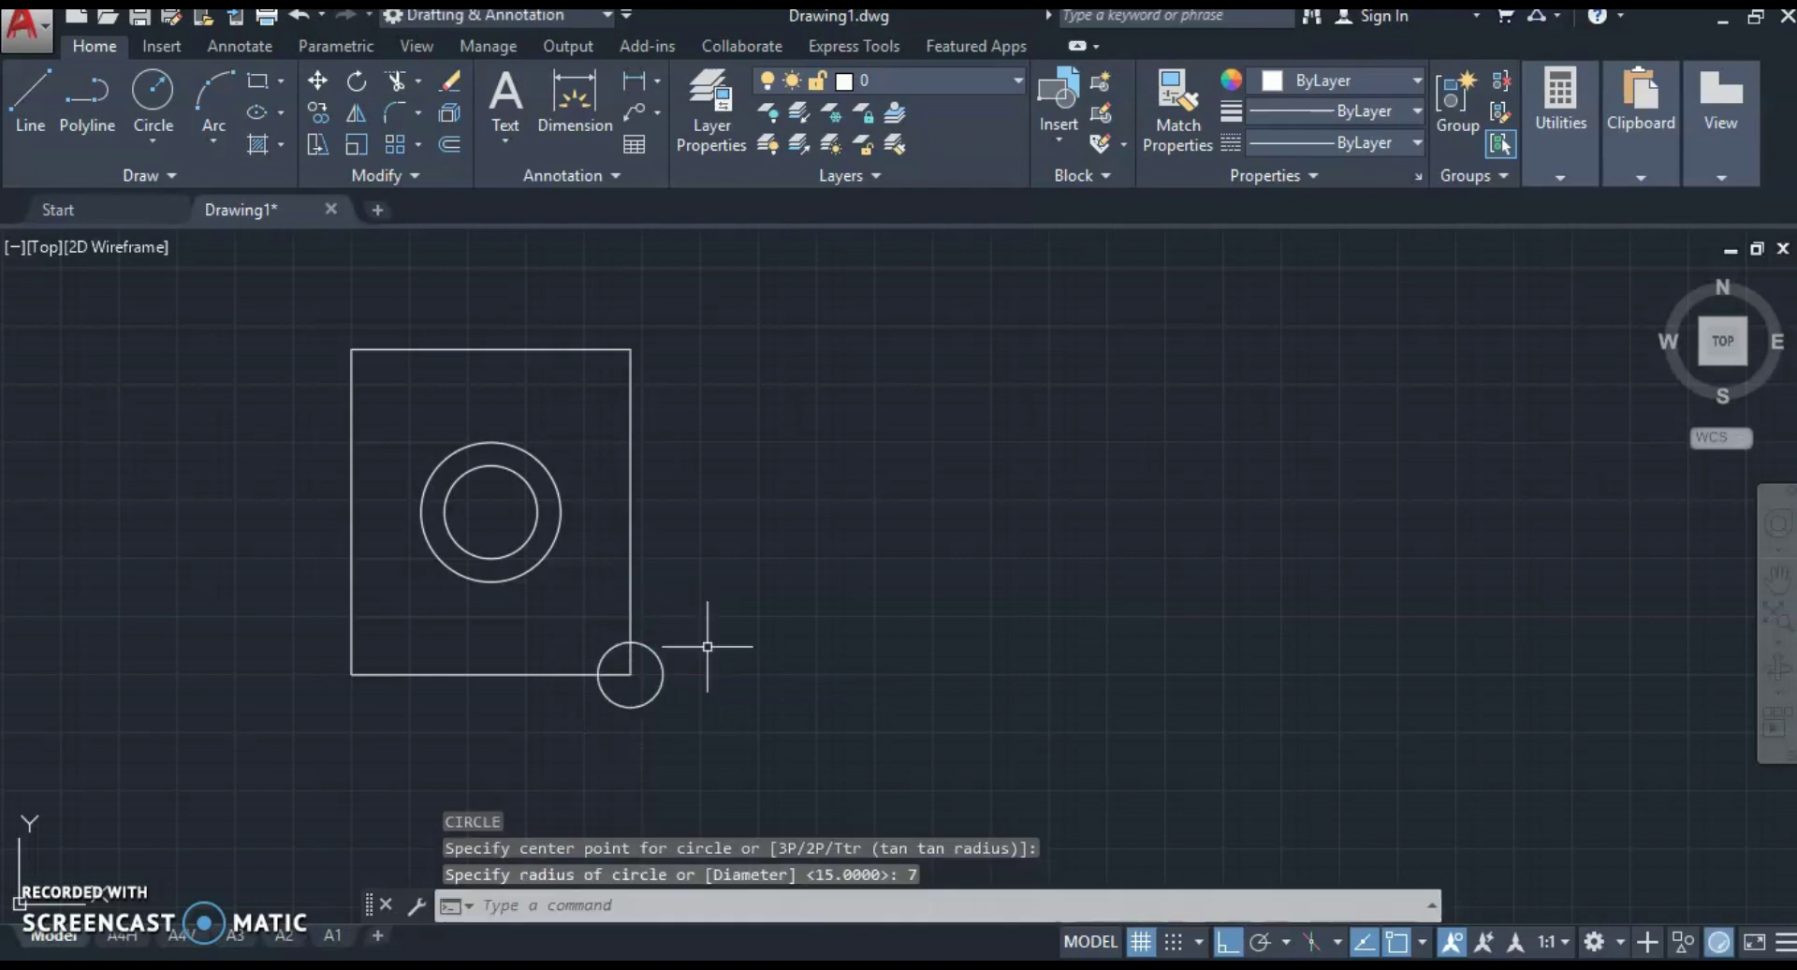
Step: Check the reference PDF and the threaded-hole slides, then return to the drawing
key(alt+Tab)
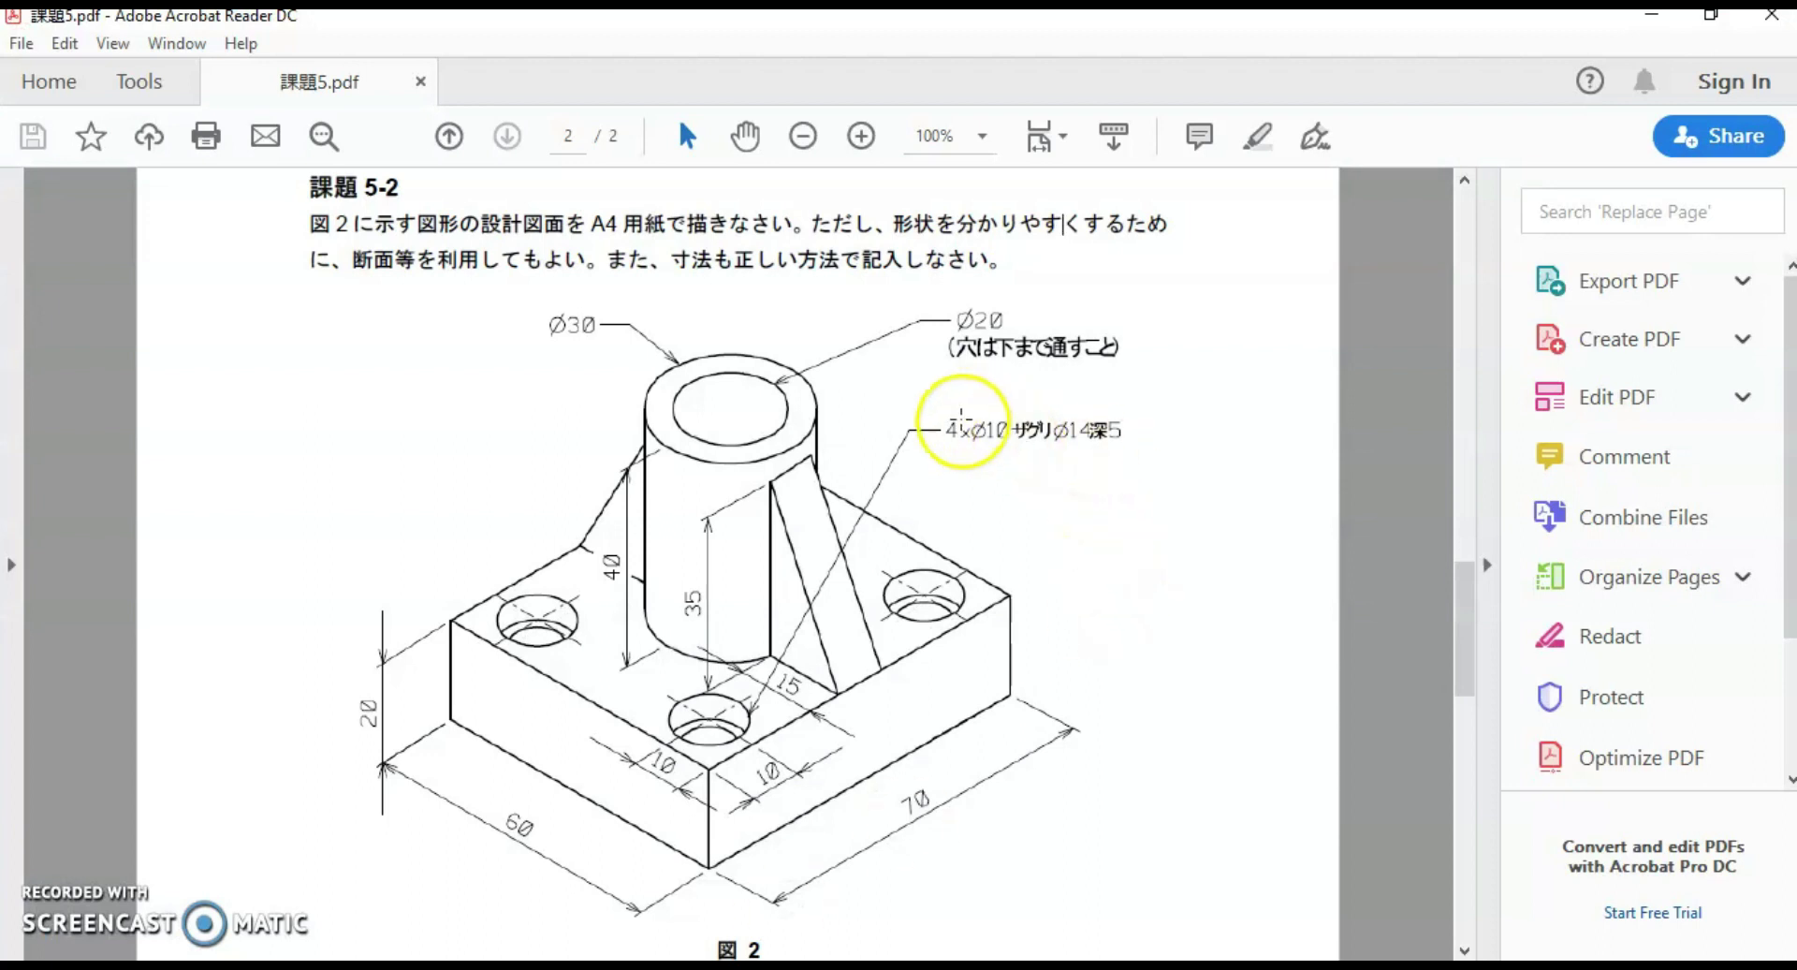
key(alt+Tab)
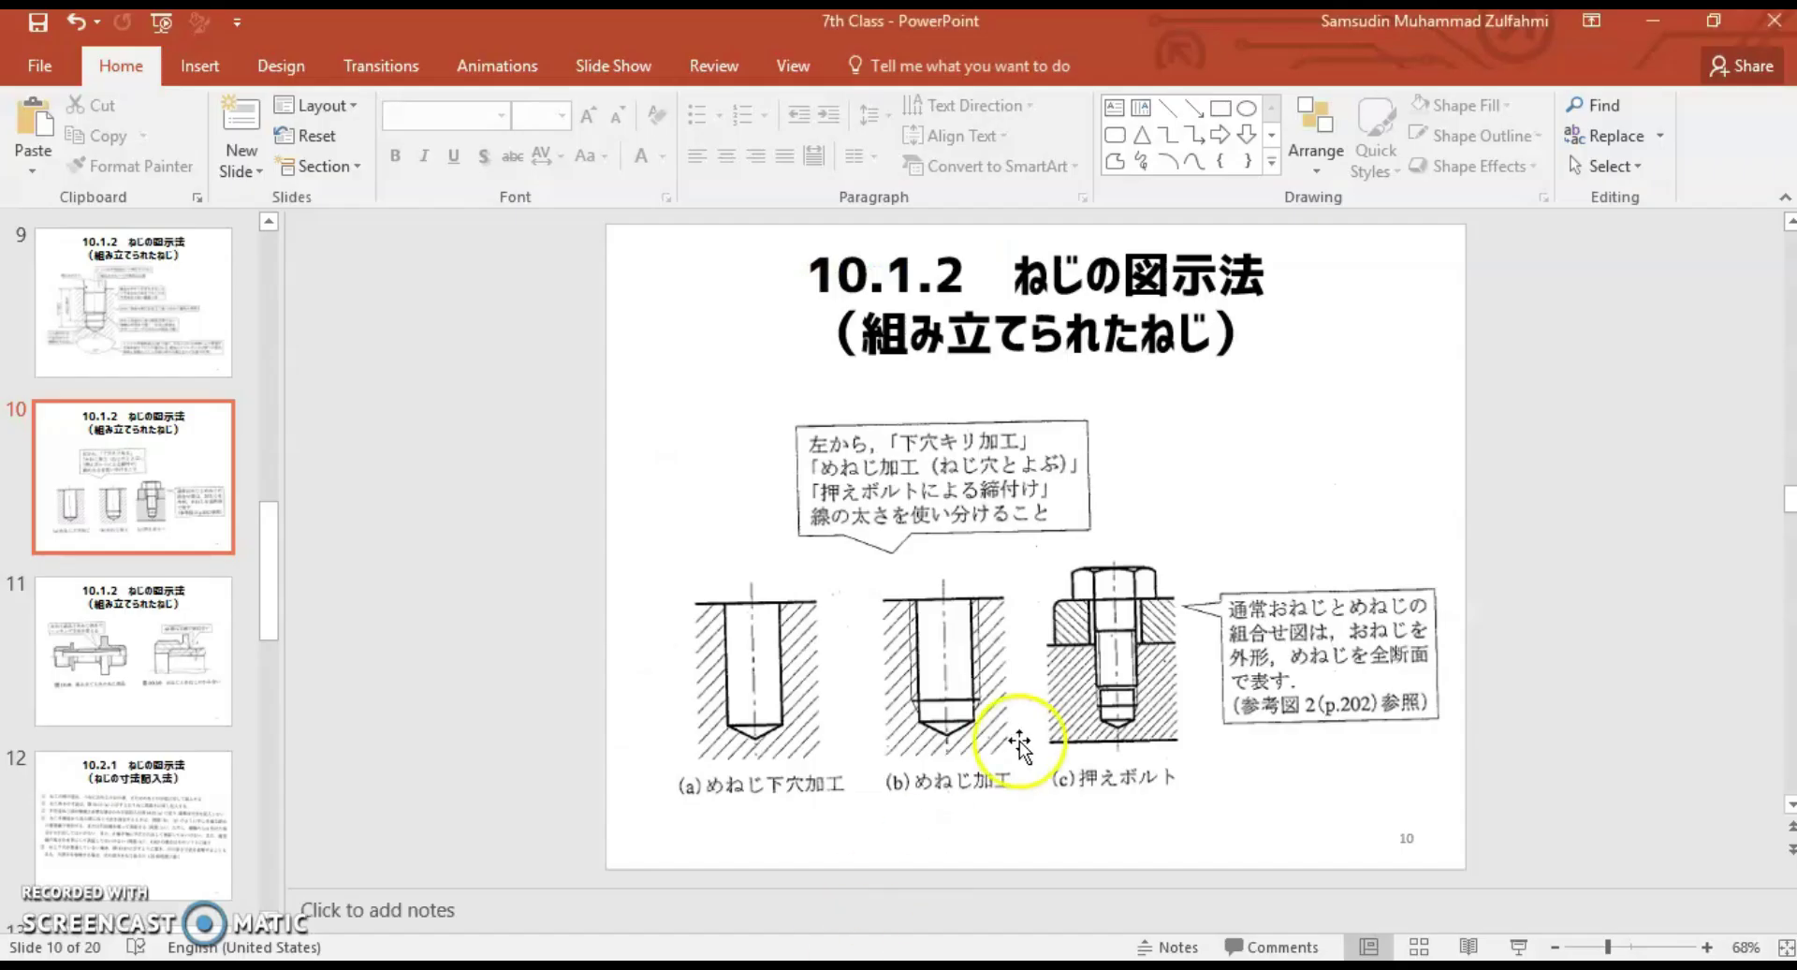
key(alt+Tab)
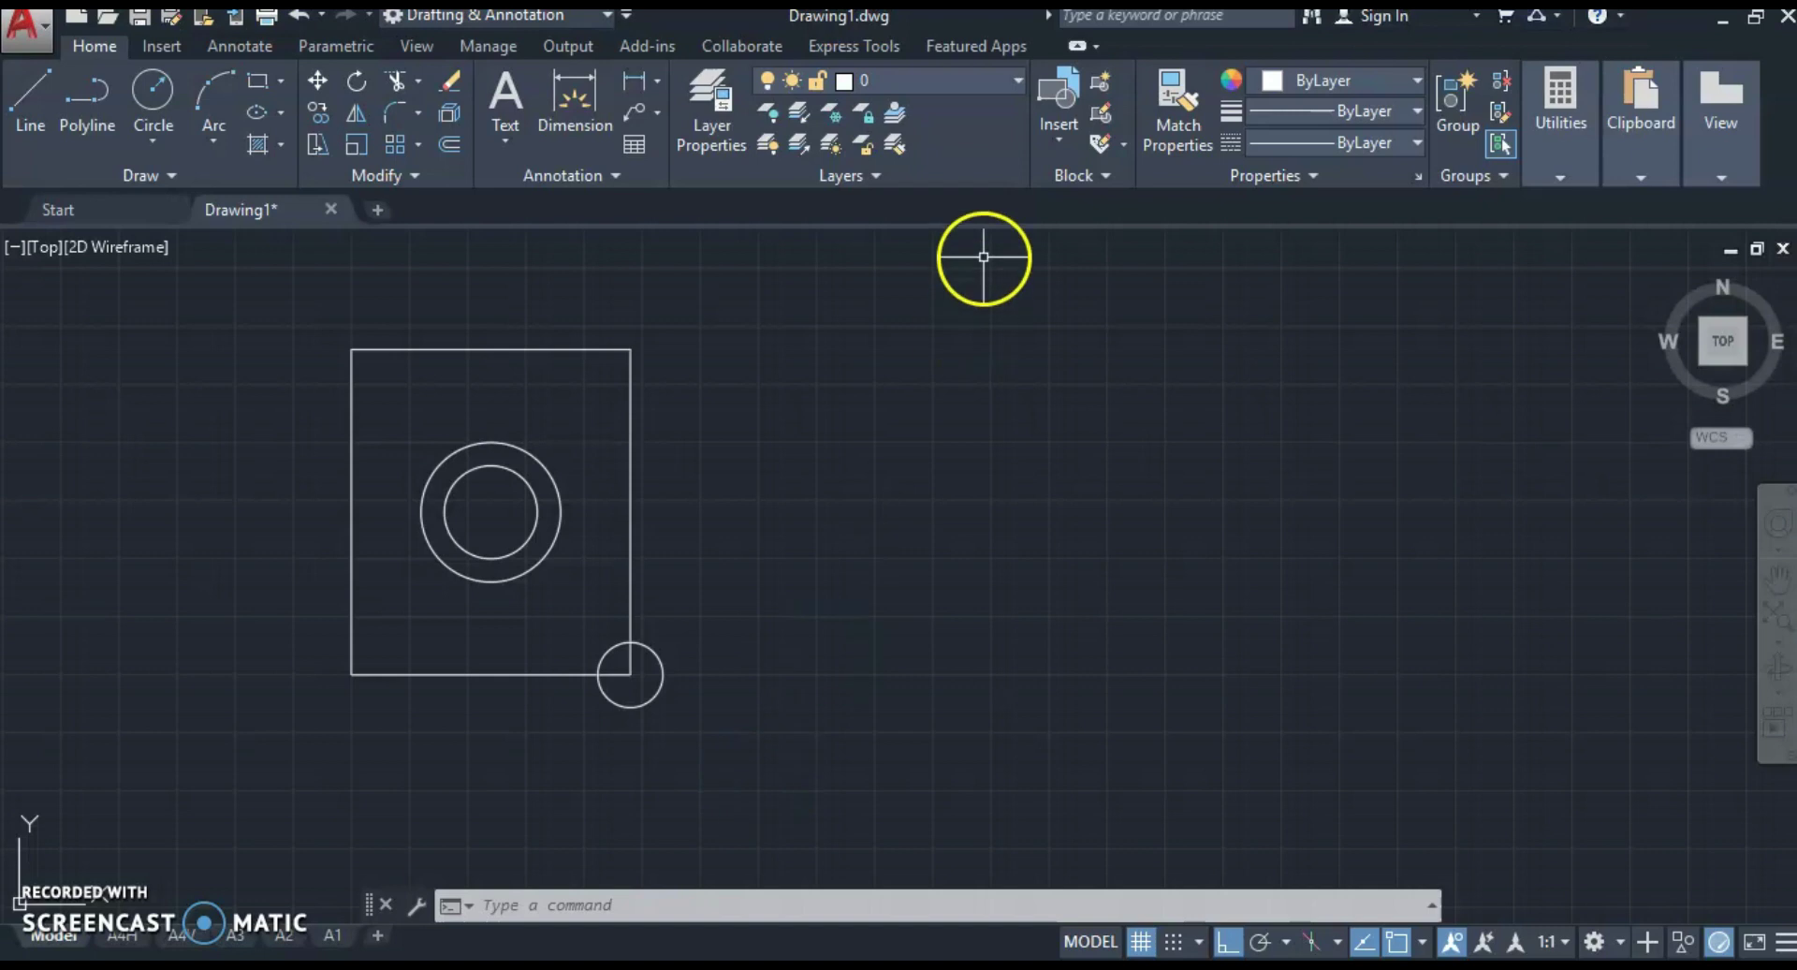
Step: Draw a radius-5 circle on the same lower-right corner, concentric with the radius-7 circle
text(c)
key(Return)
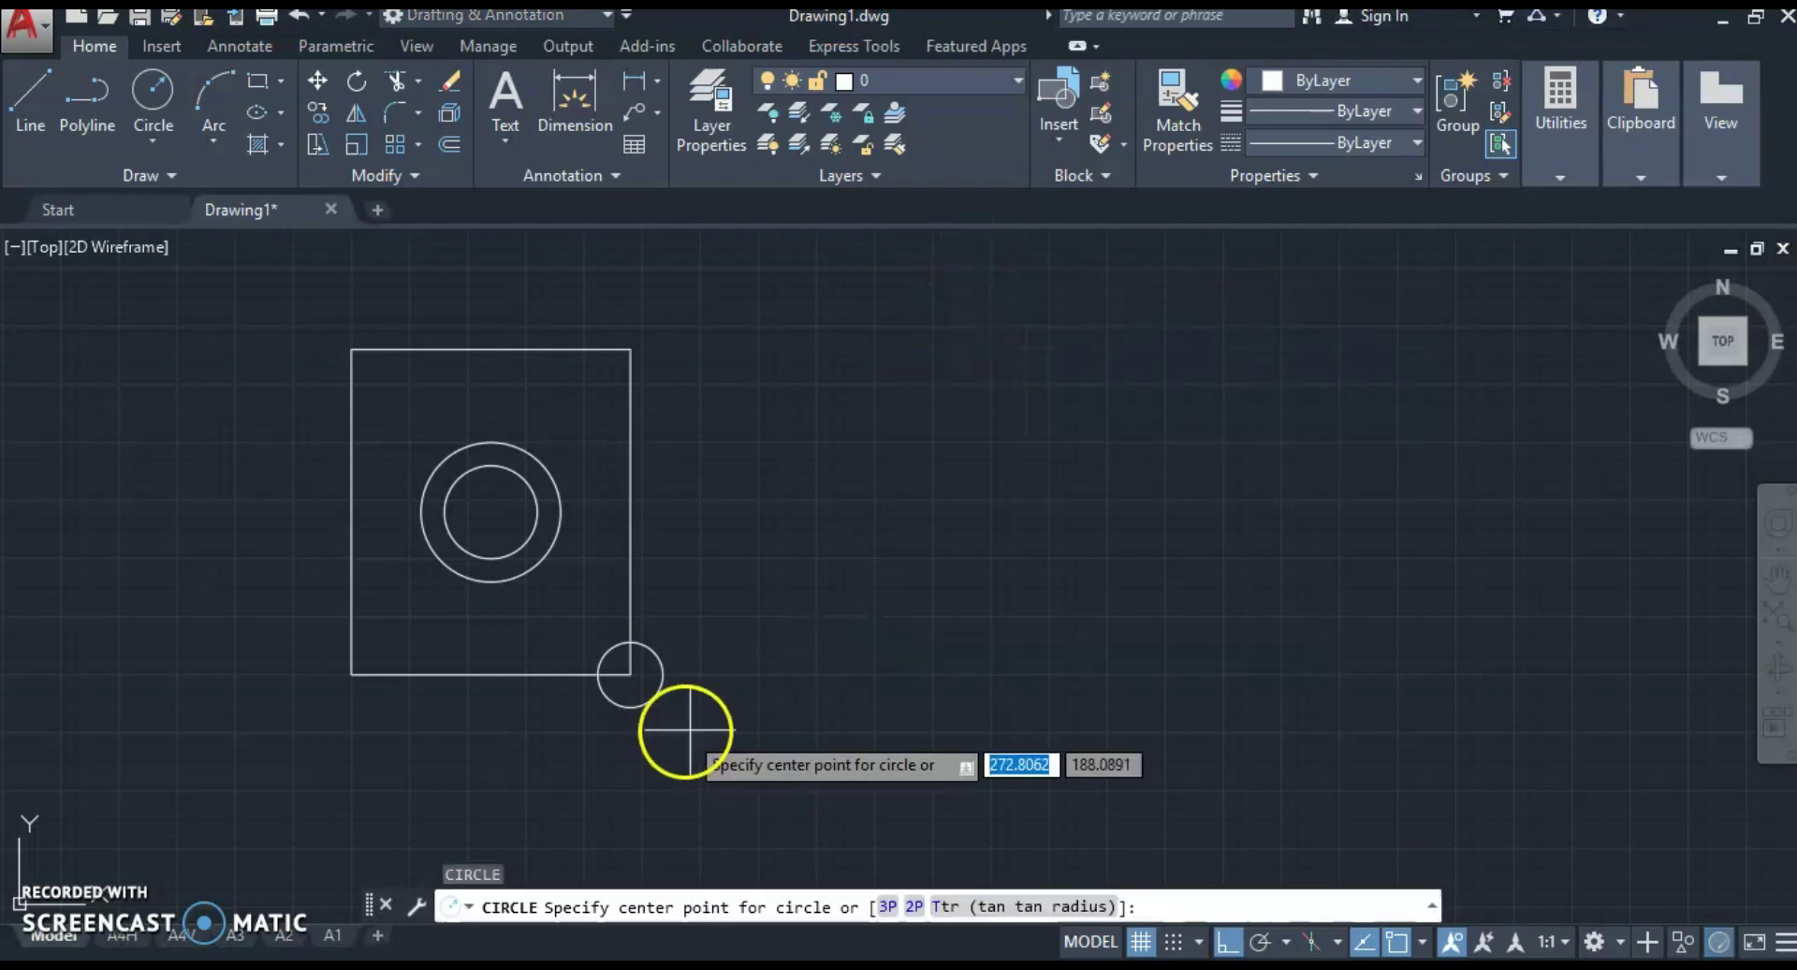
scroll(679, 730, up, 2)
click(602, 641)
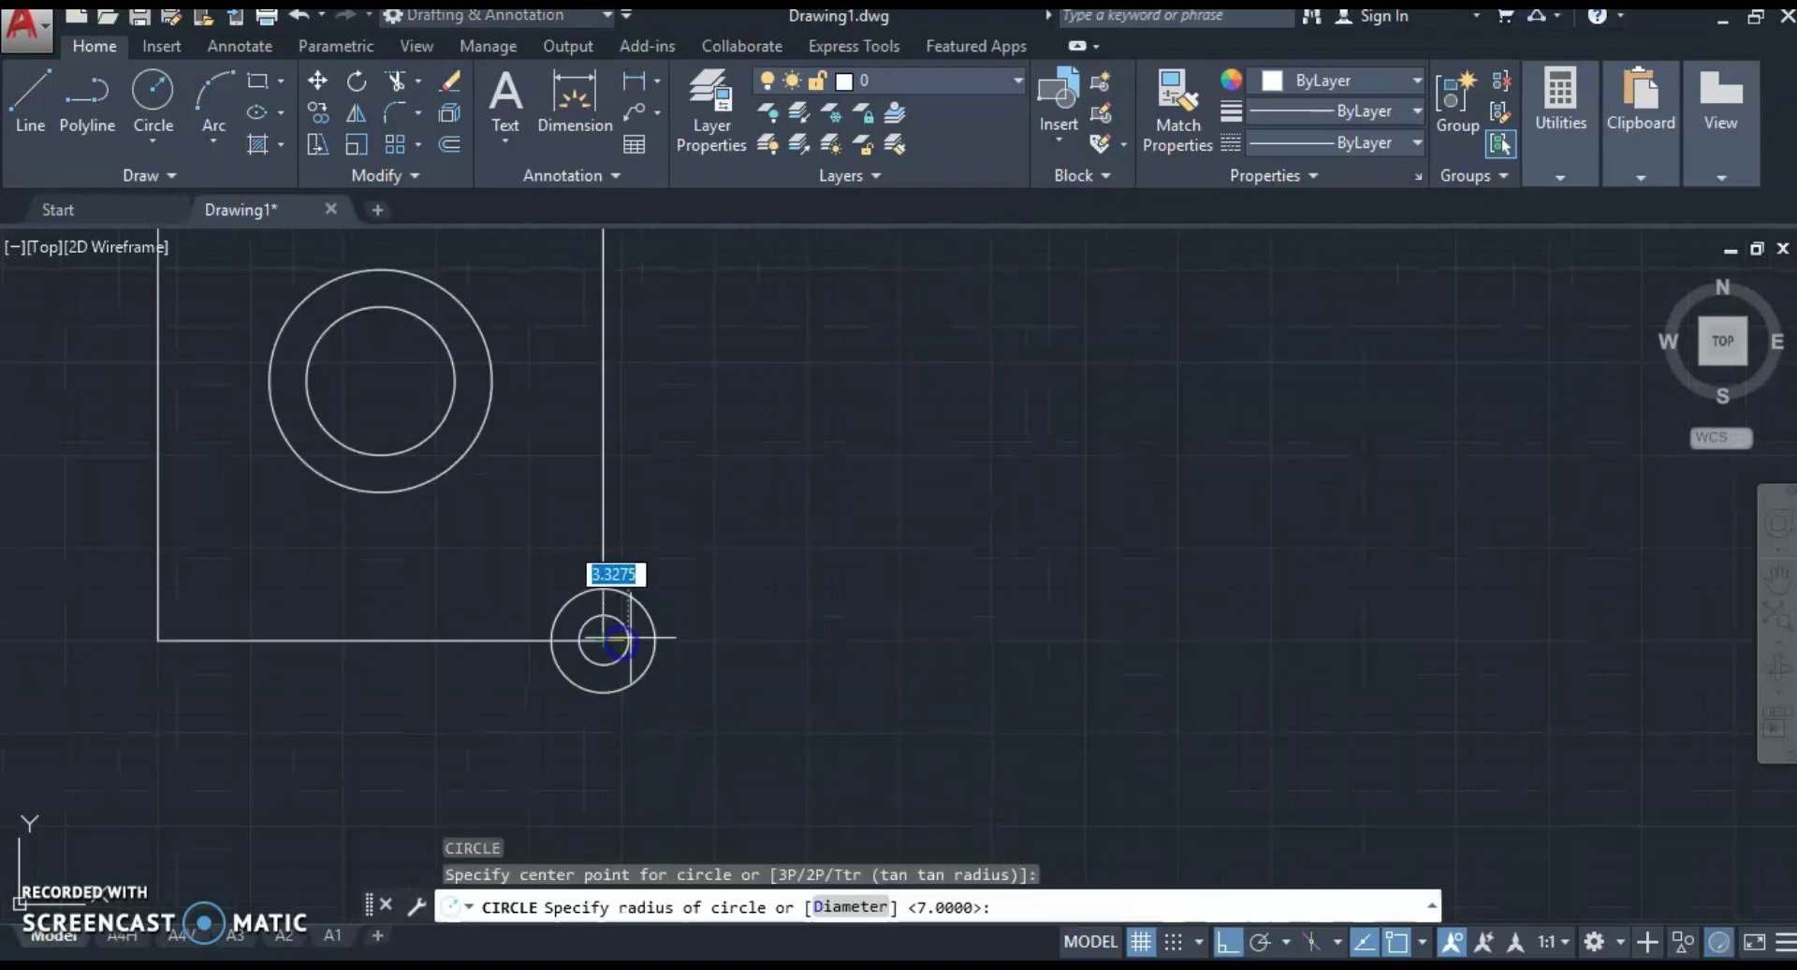
text(5)
key(Return)
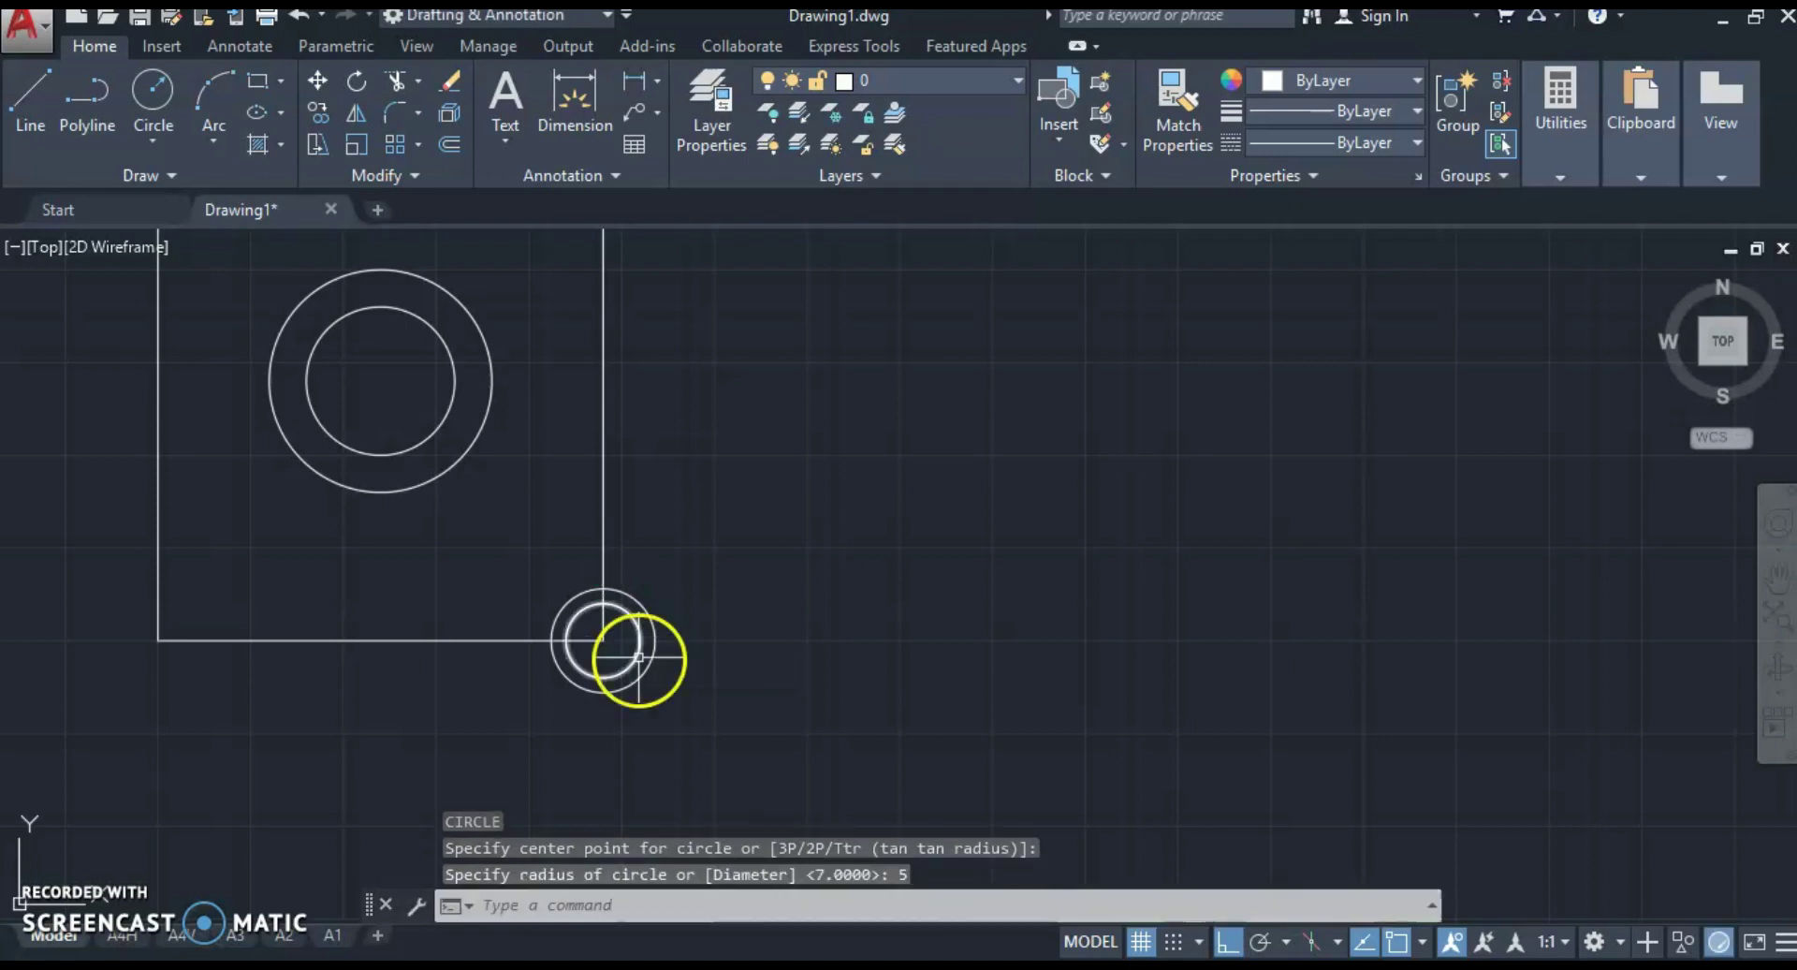
Step: Window-select both small circles and move them 10 units up
click(708, 567)
key(Escape)
click(492, 551)
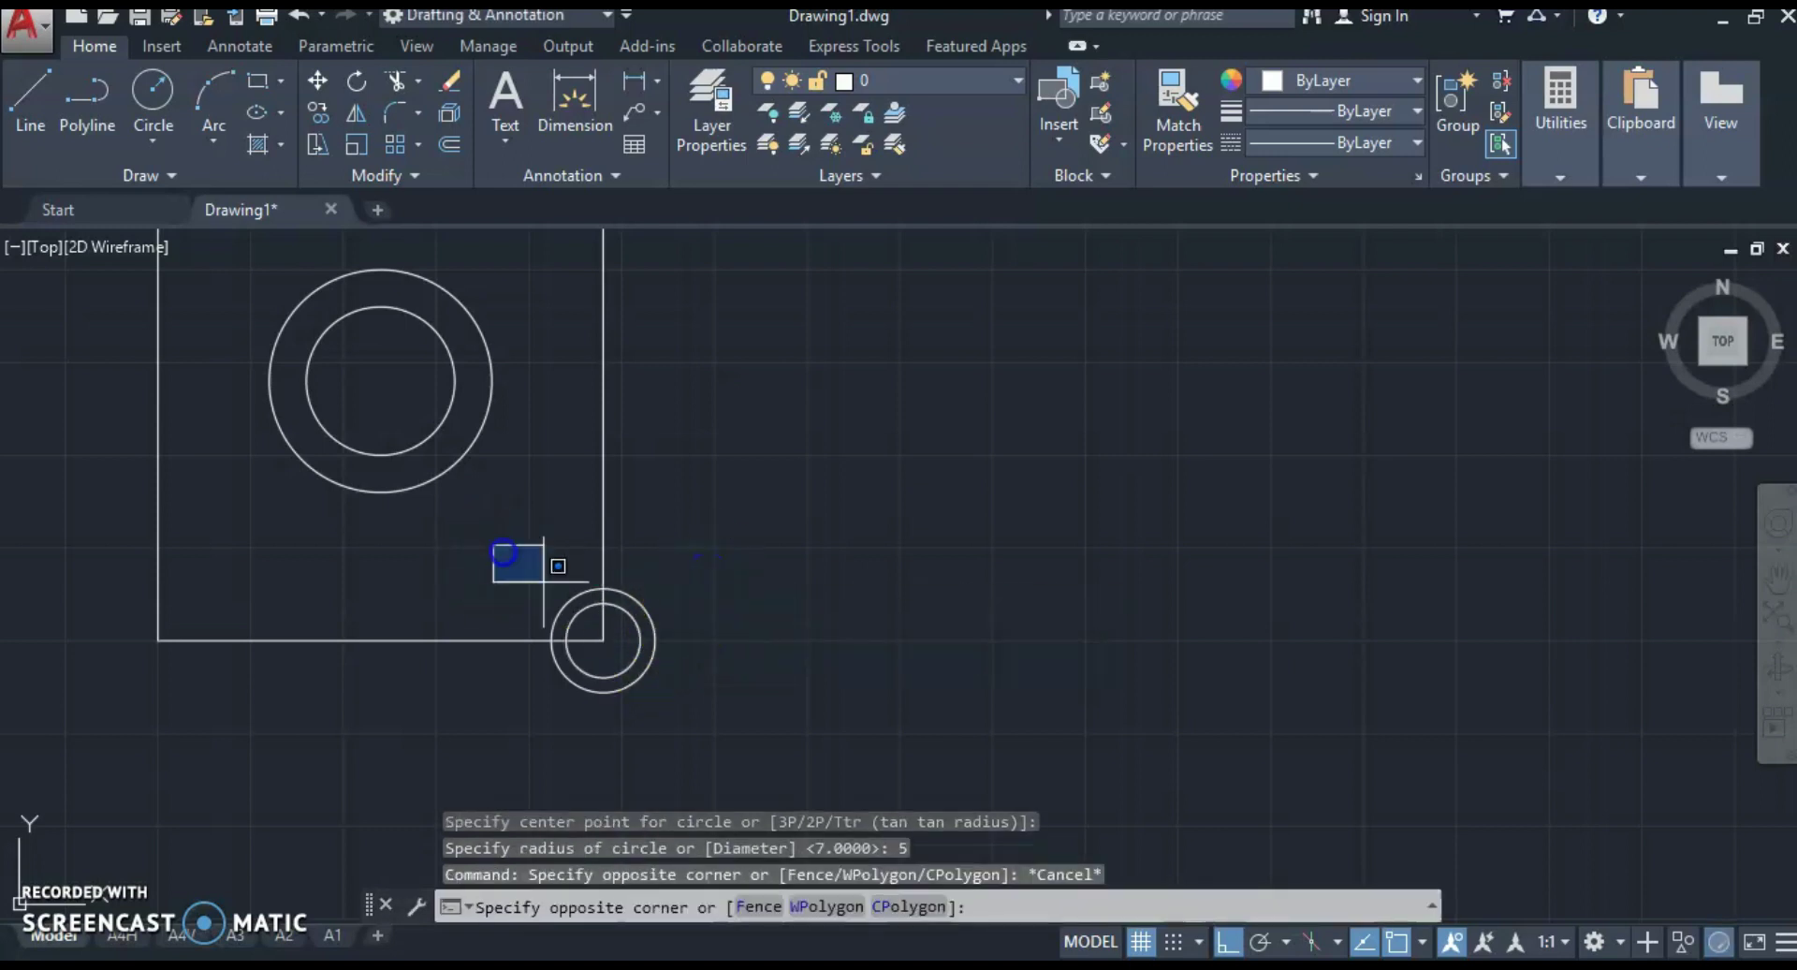
click(771, 742)
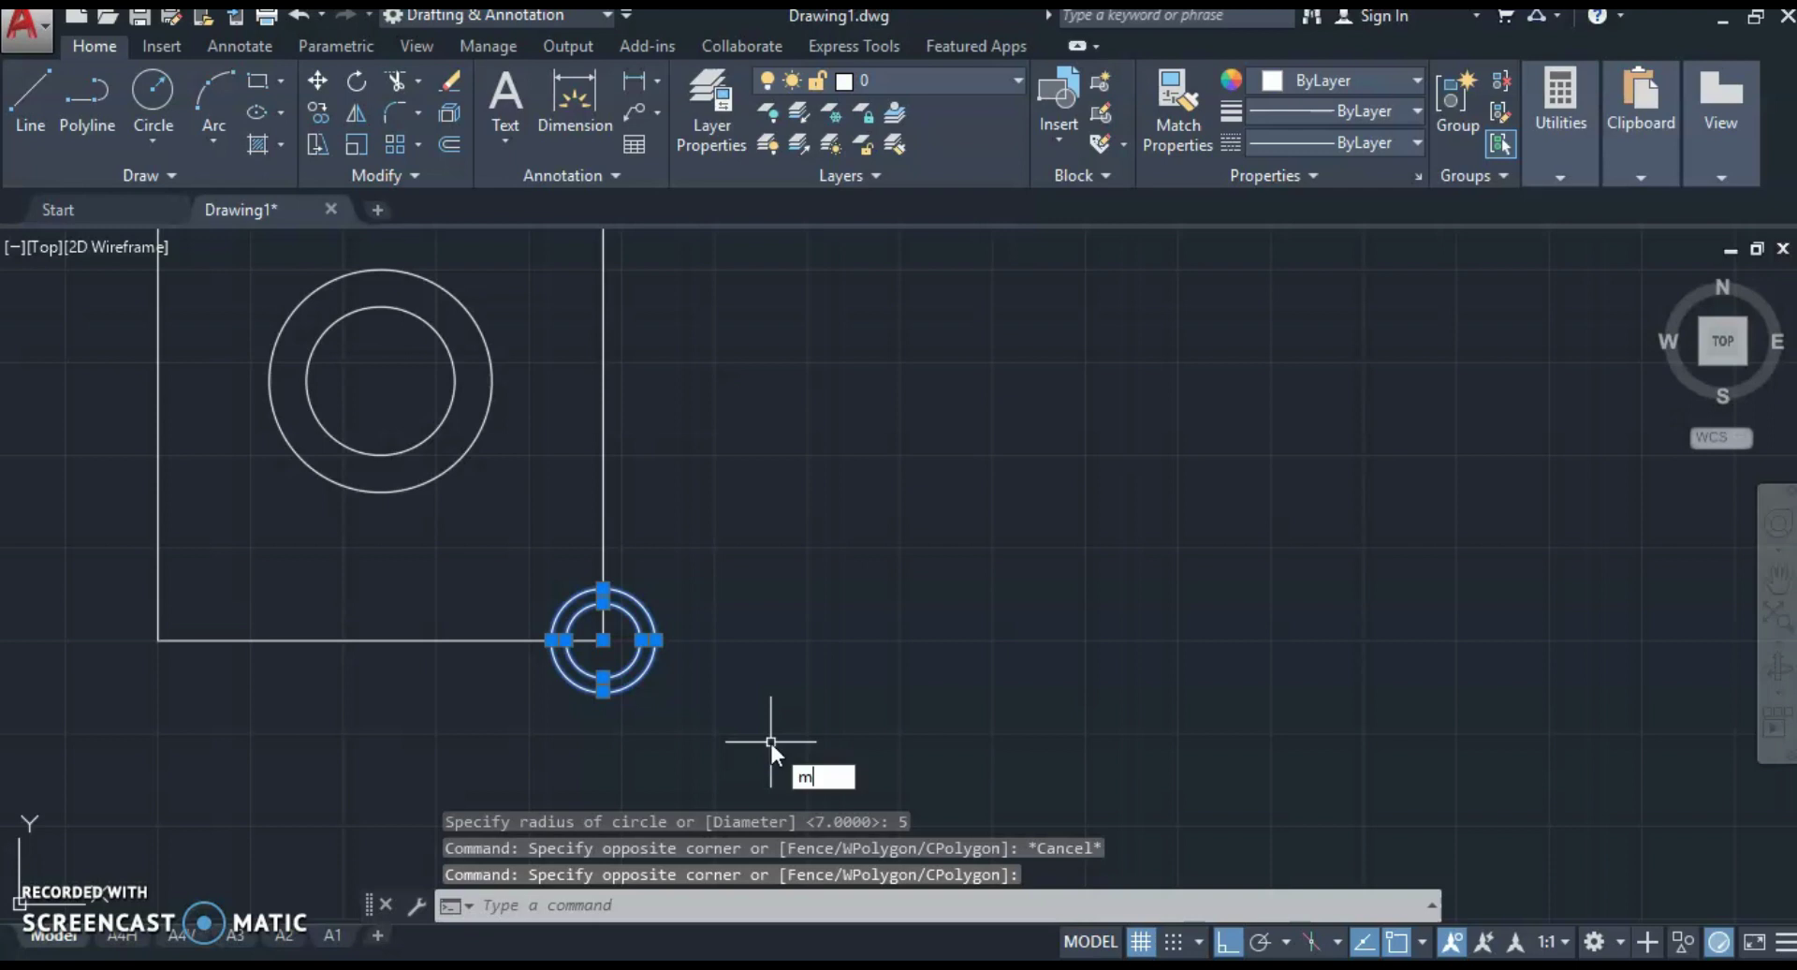
key(Return)
click(770, 741)
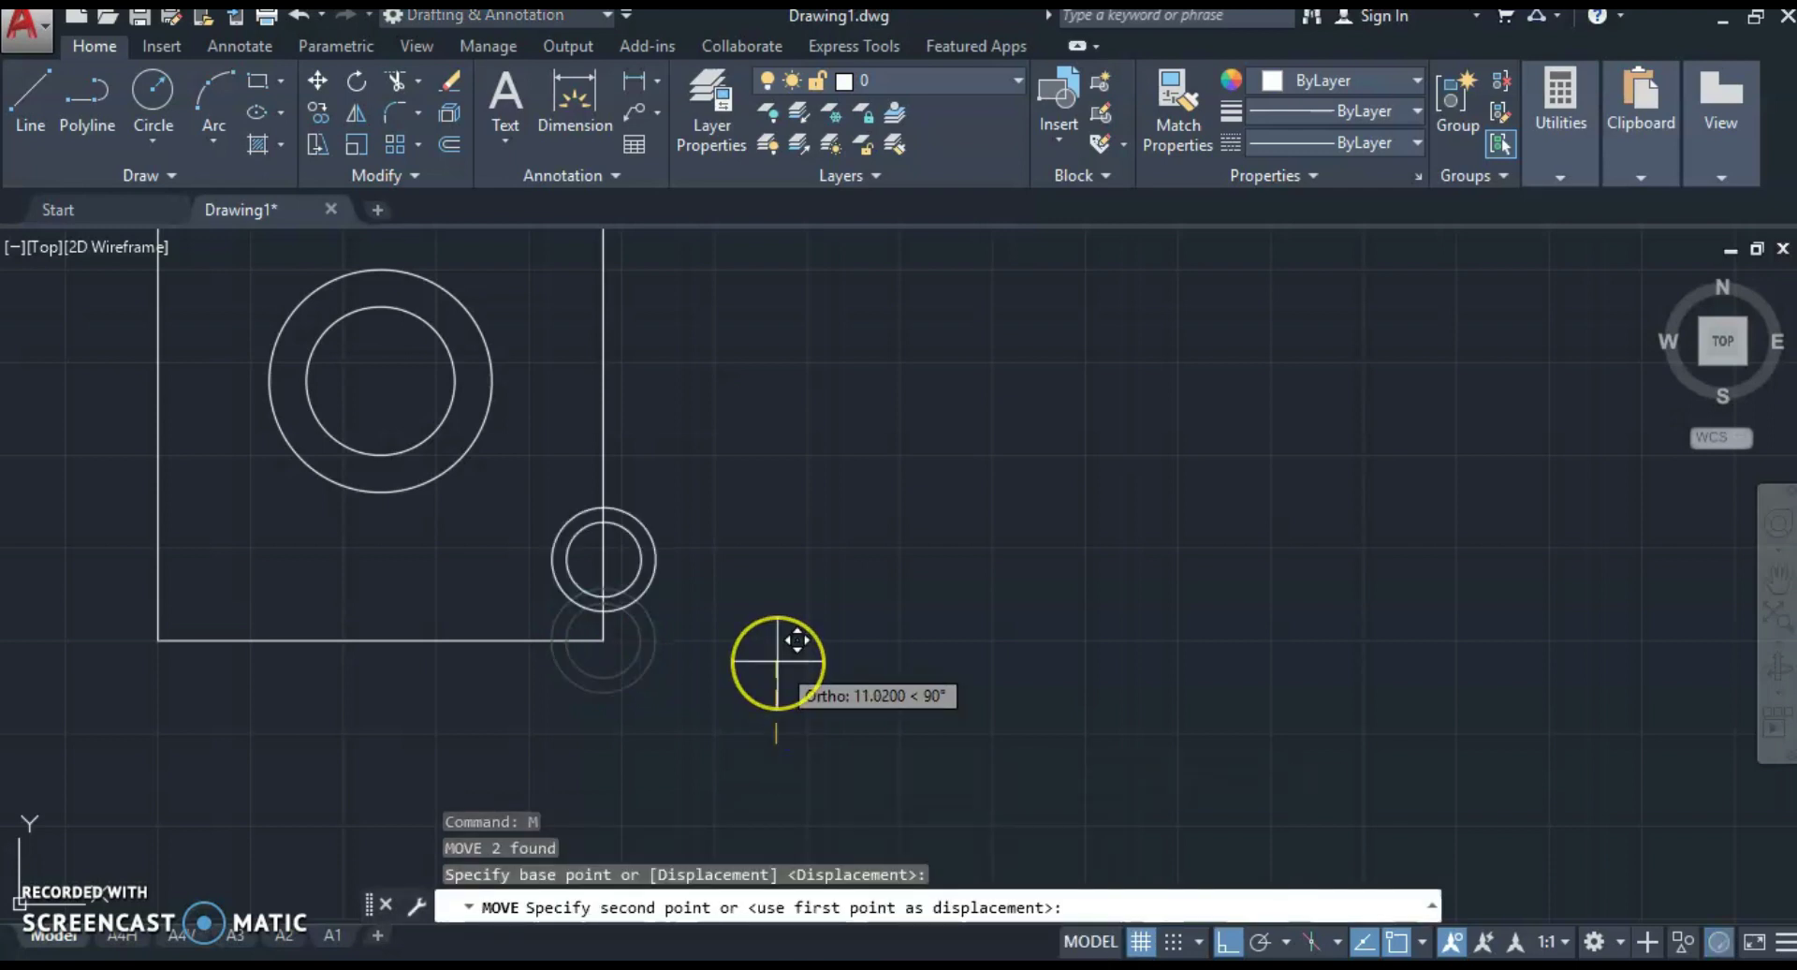
text(10)
key(Return)
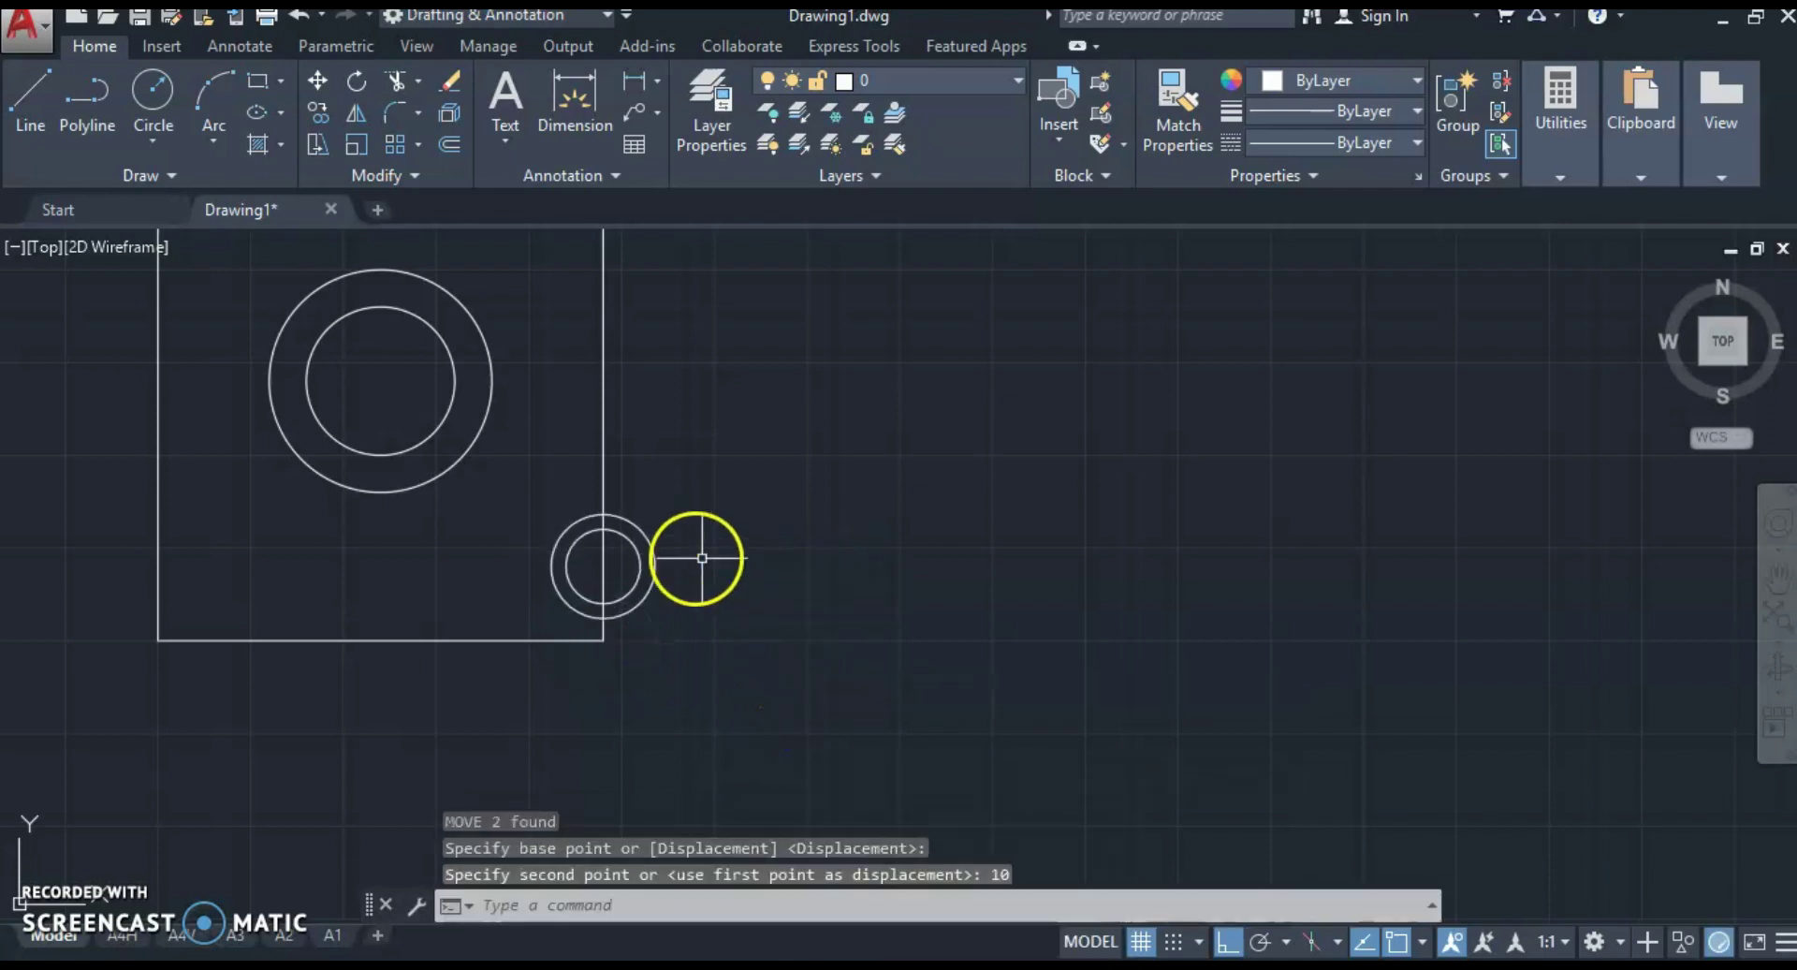
Step: Reselect both small circles and start another move from a new base point
click(485, 483)
click(734, 644)
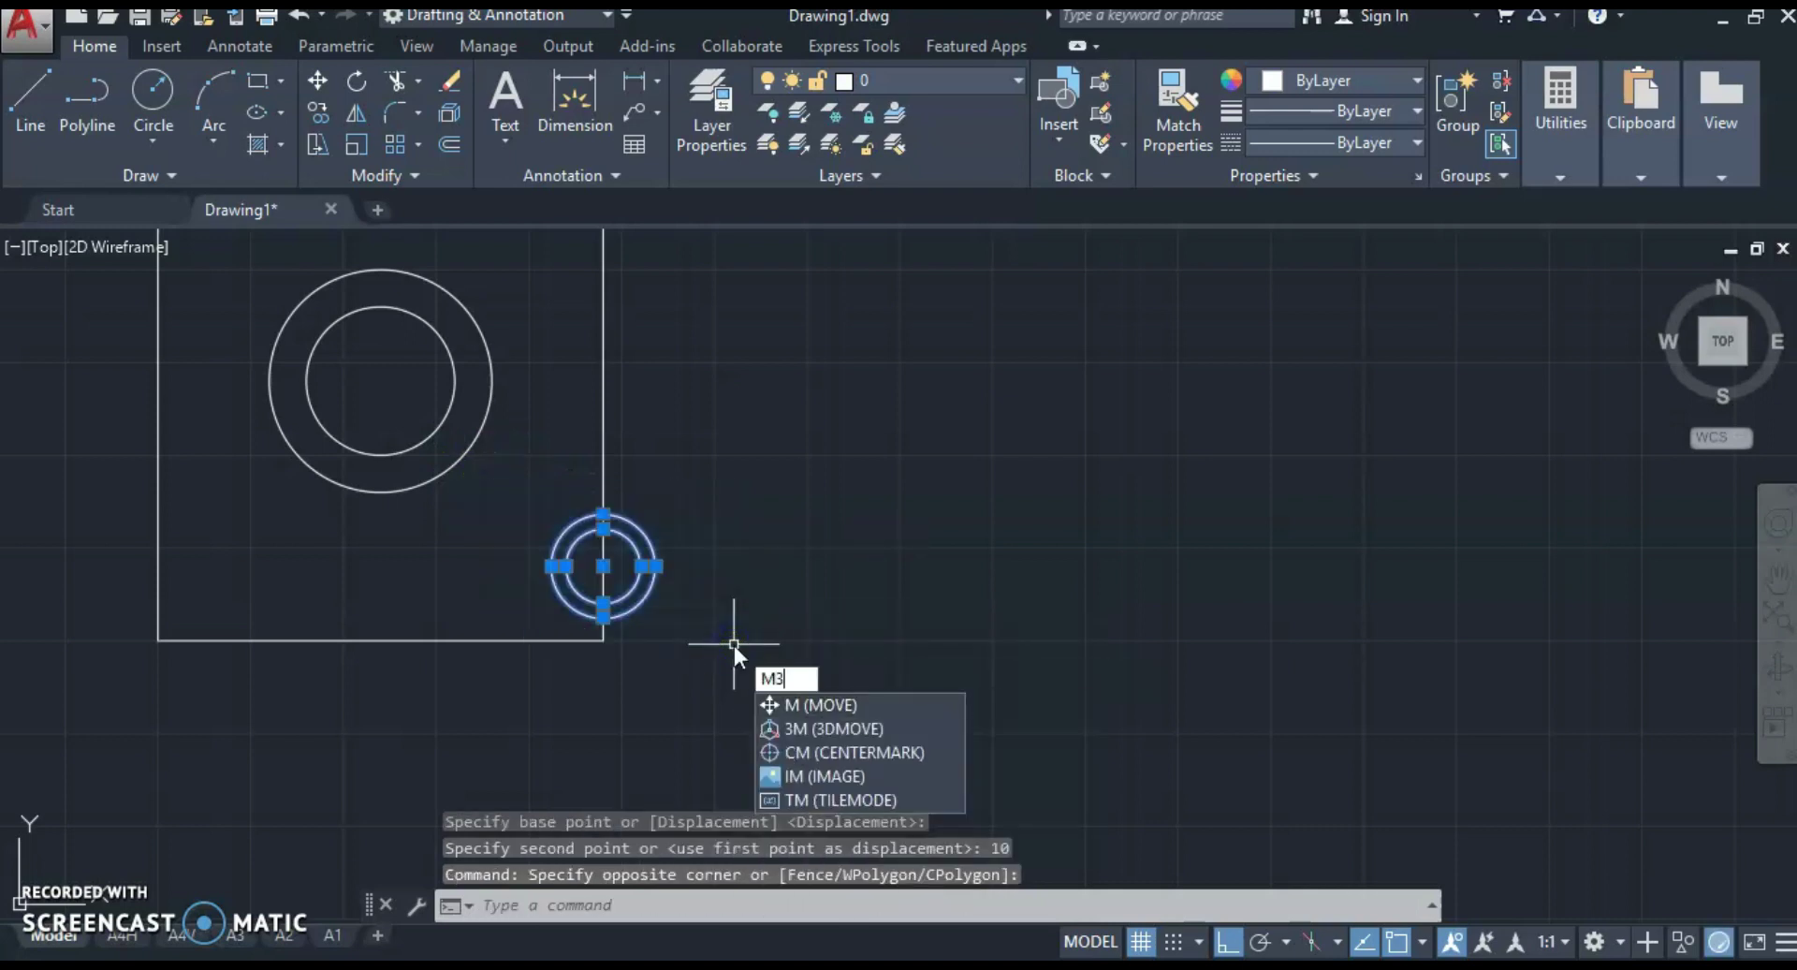
key(Return)
click(946, 478)
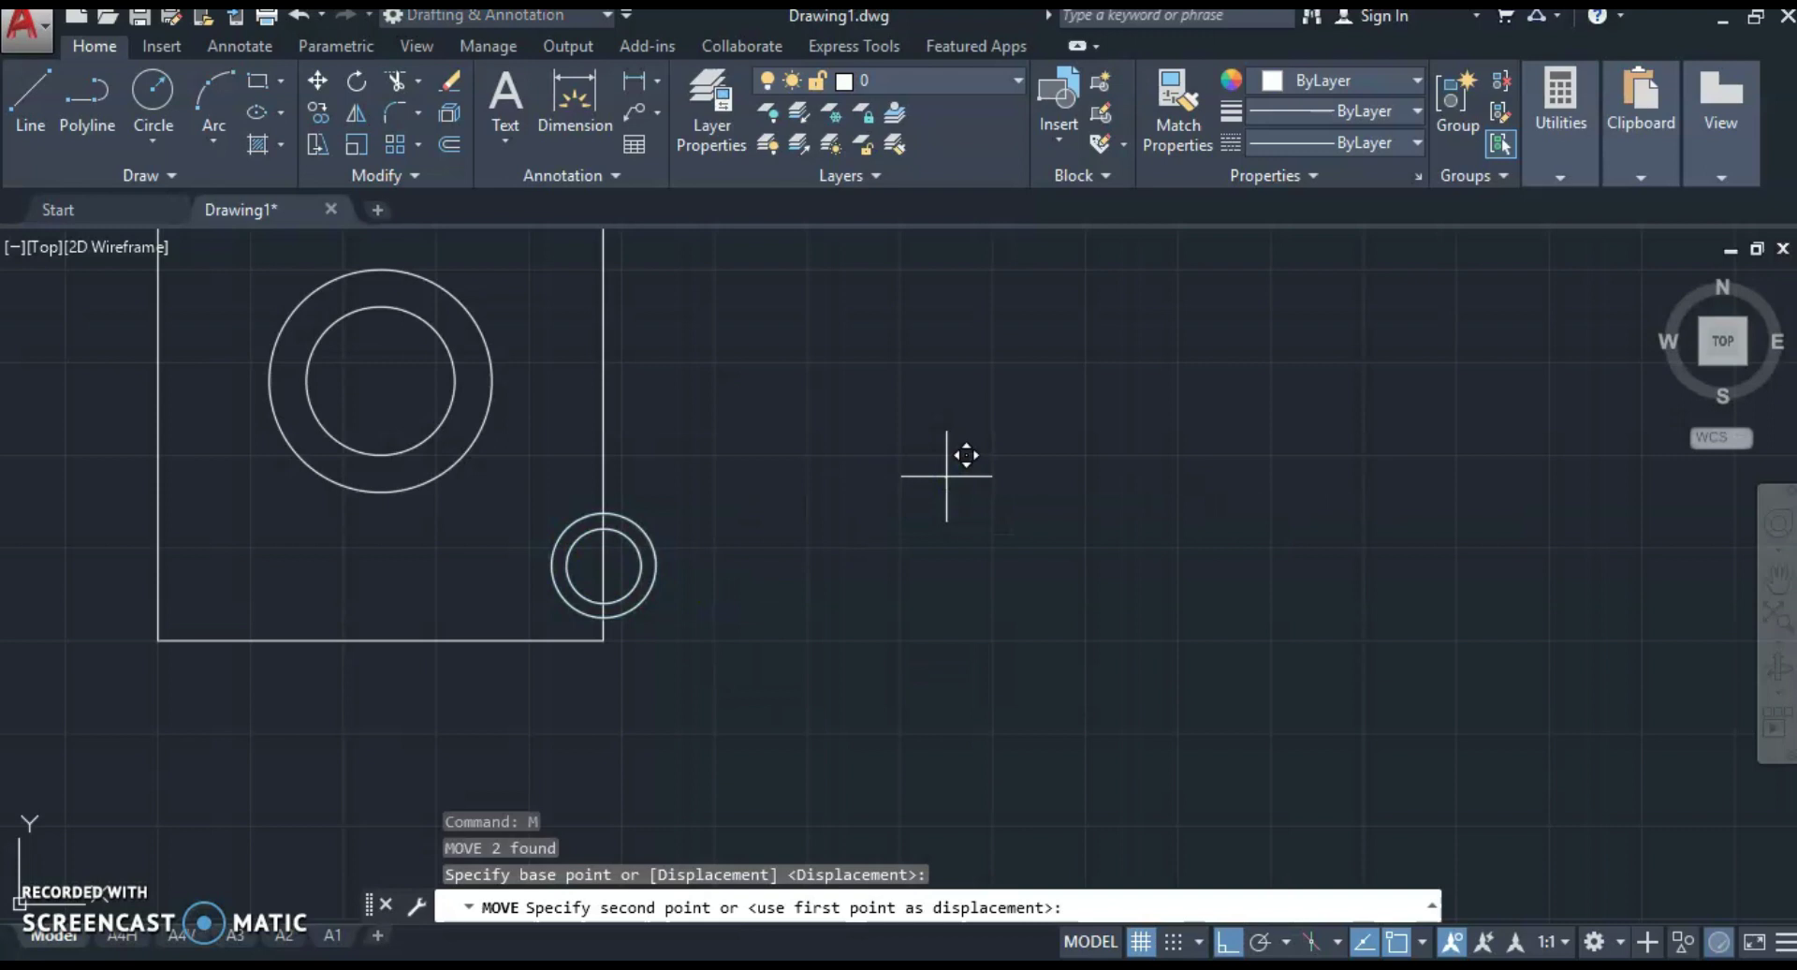
Step: Complete moving the small circles 10 units to the left
text(10)
key(Return)
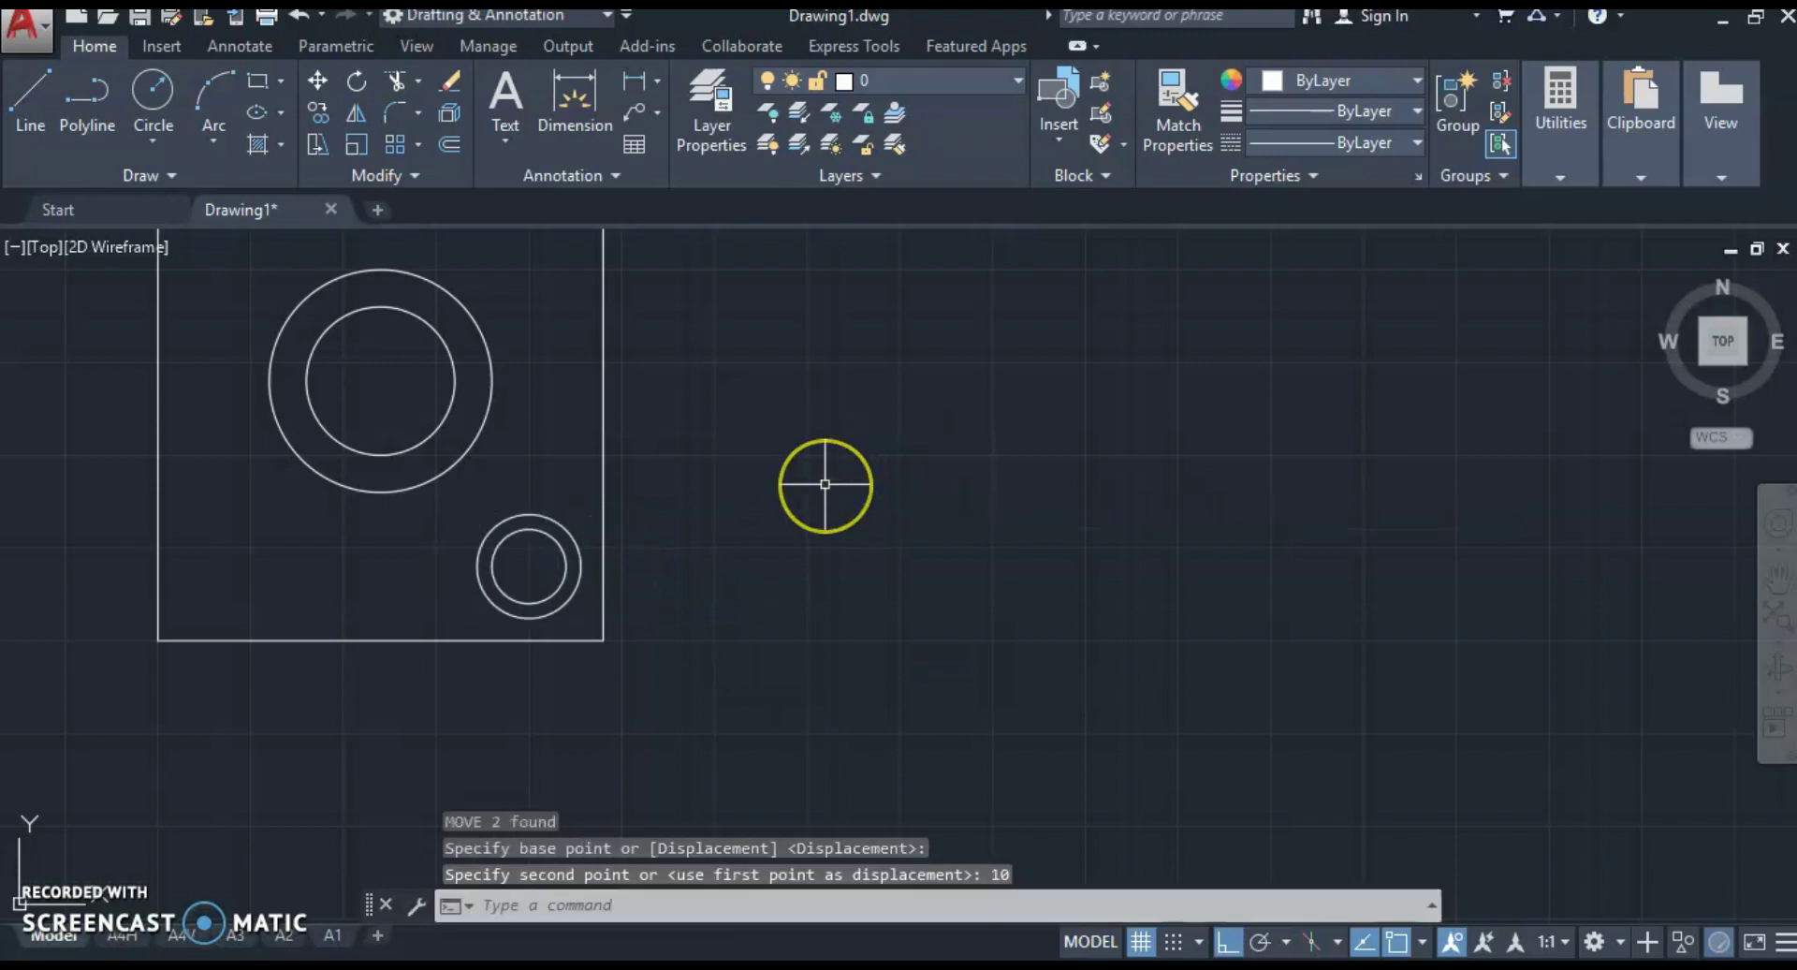
key(Escape)
Step: Draw horizontal and vertical centre lines across the small outer circle's quadrants
key(Return)
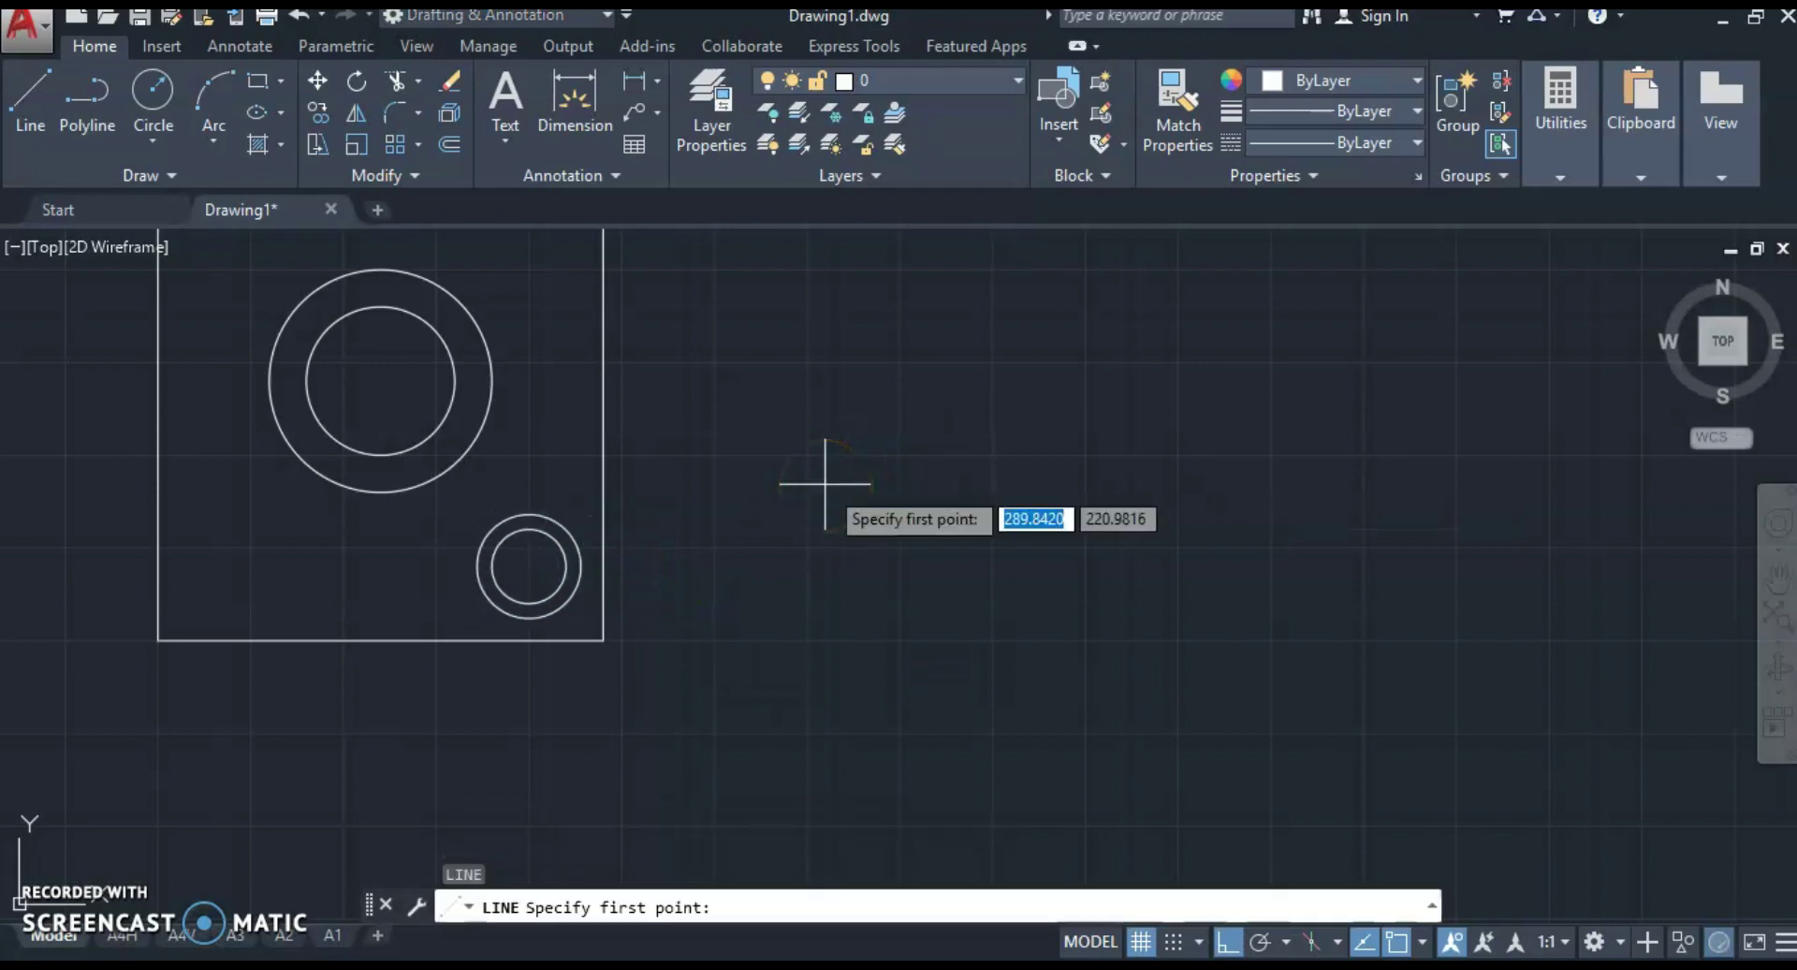
scroll(655, 553, up, 3)
click(162, 588)
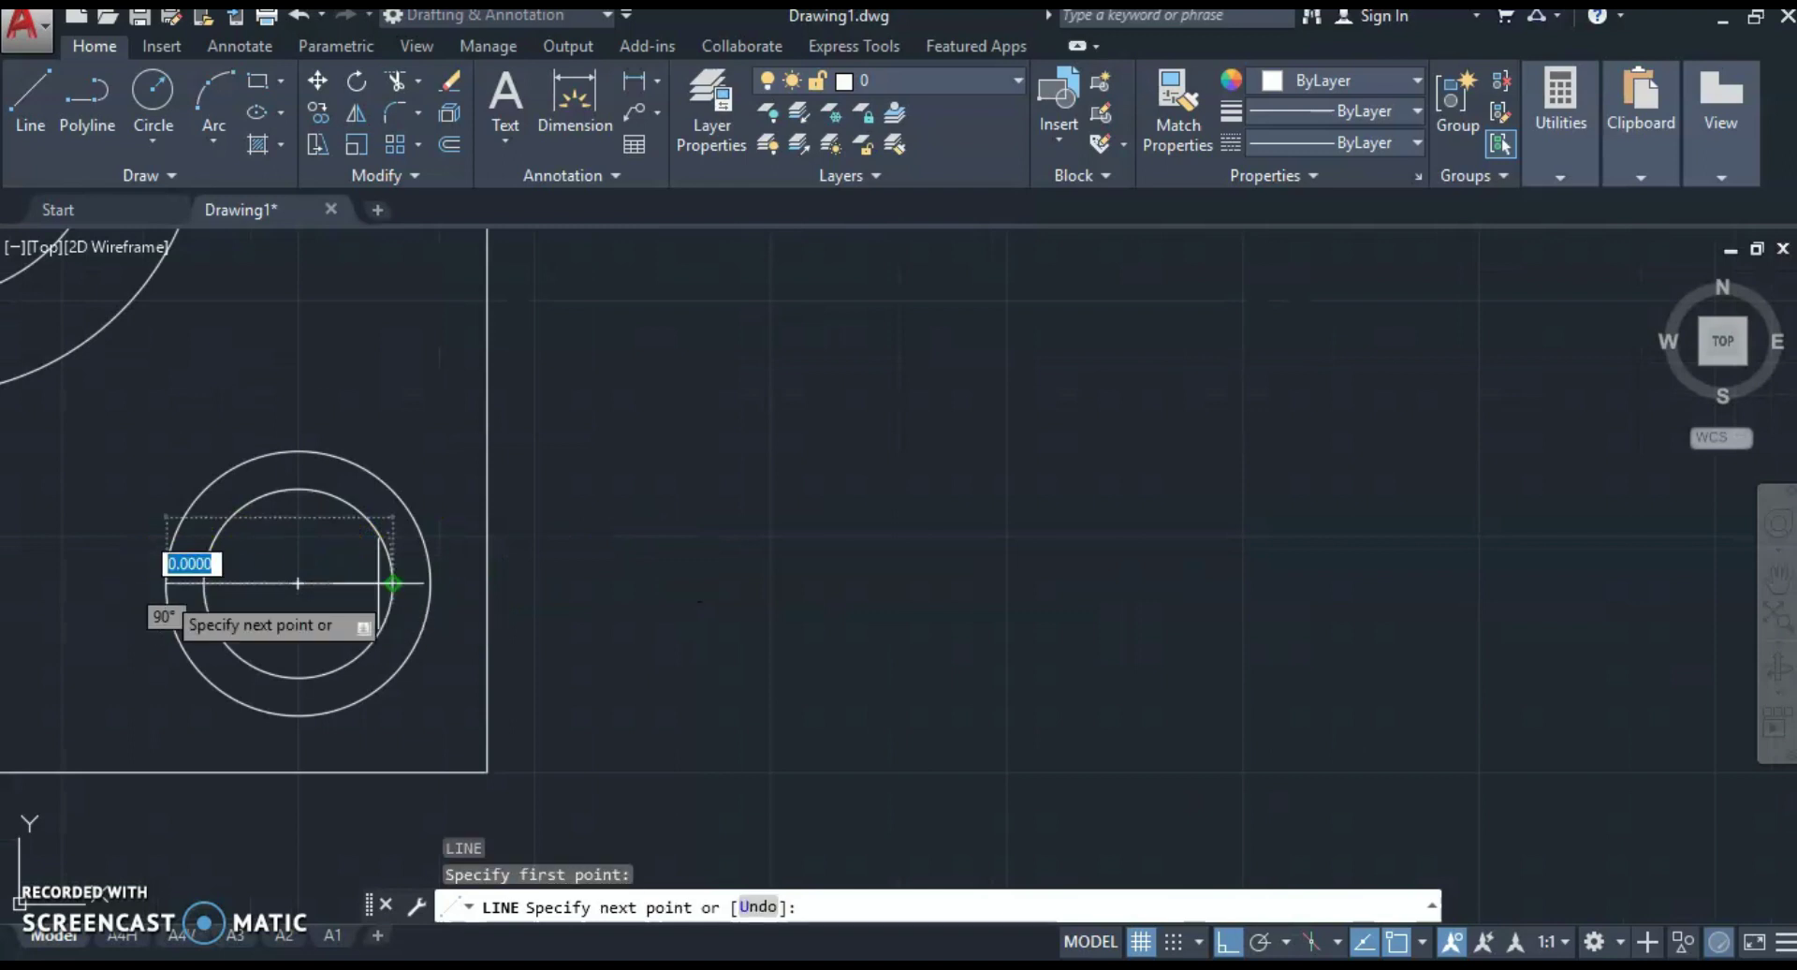
click(426, 581)
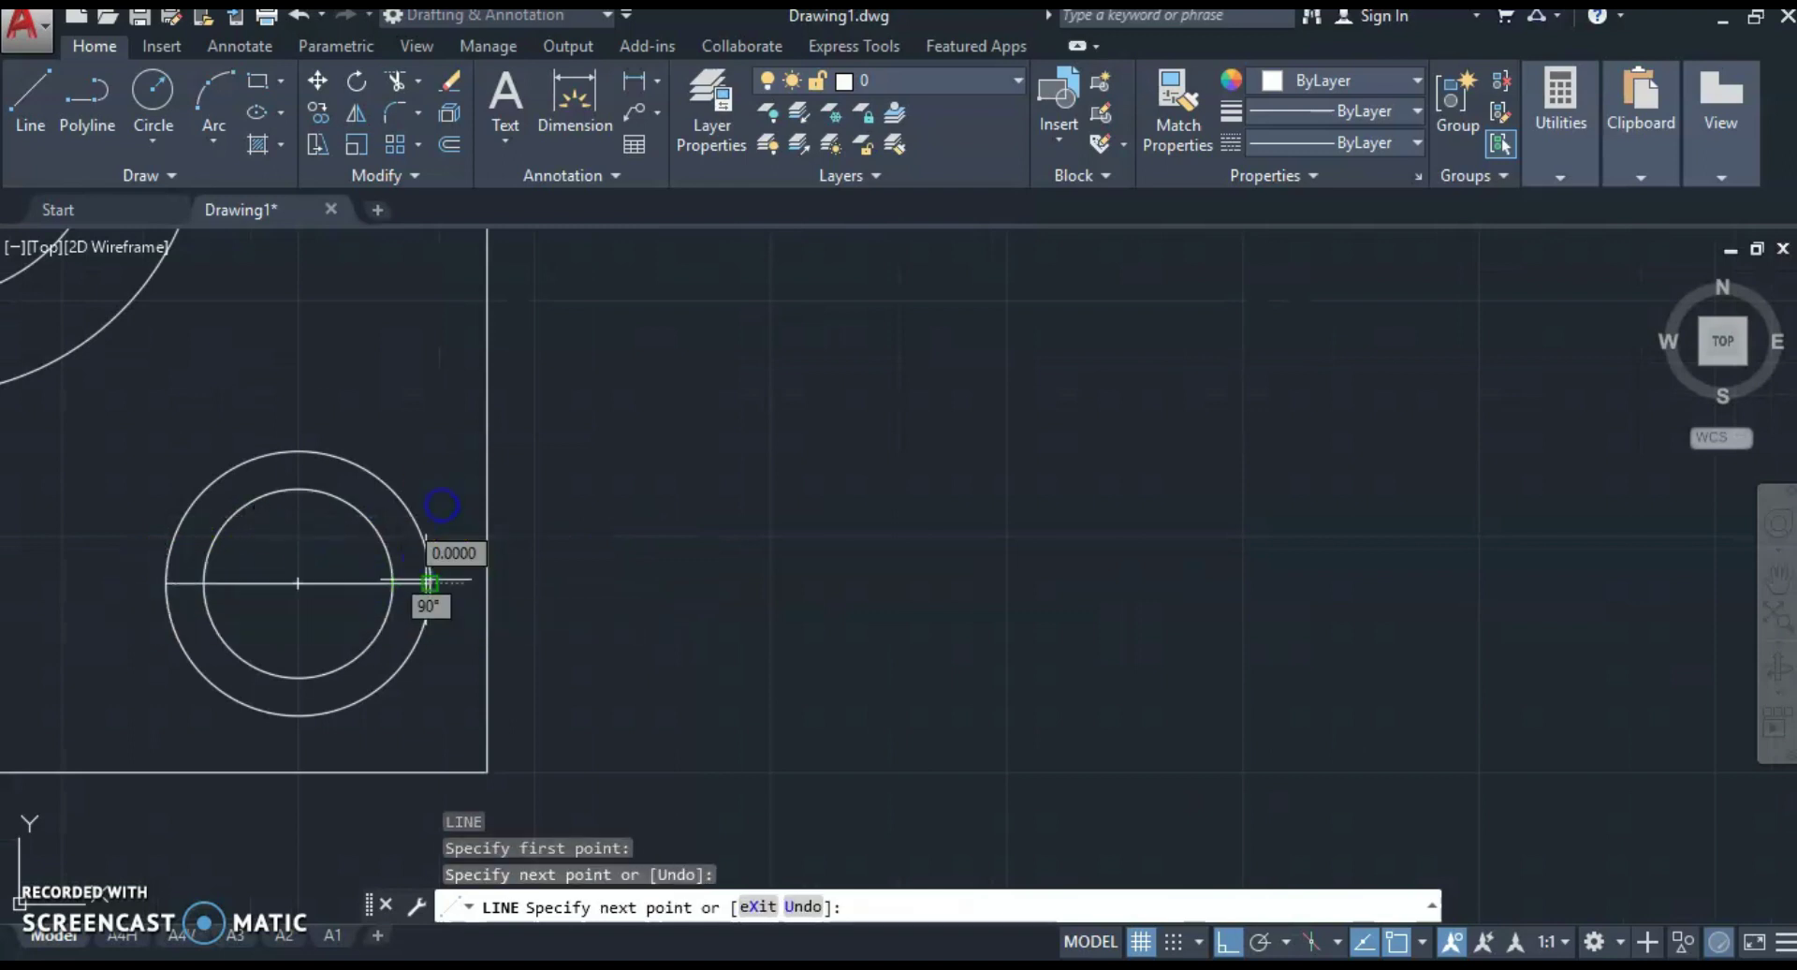
key(Escape)
key(Escape)
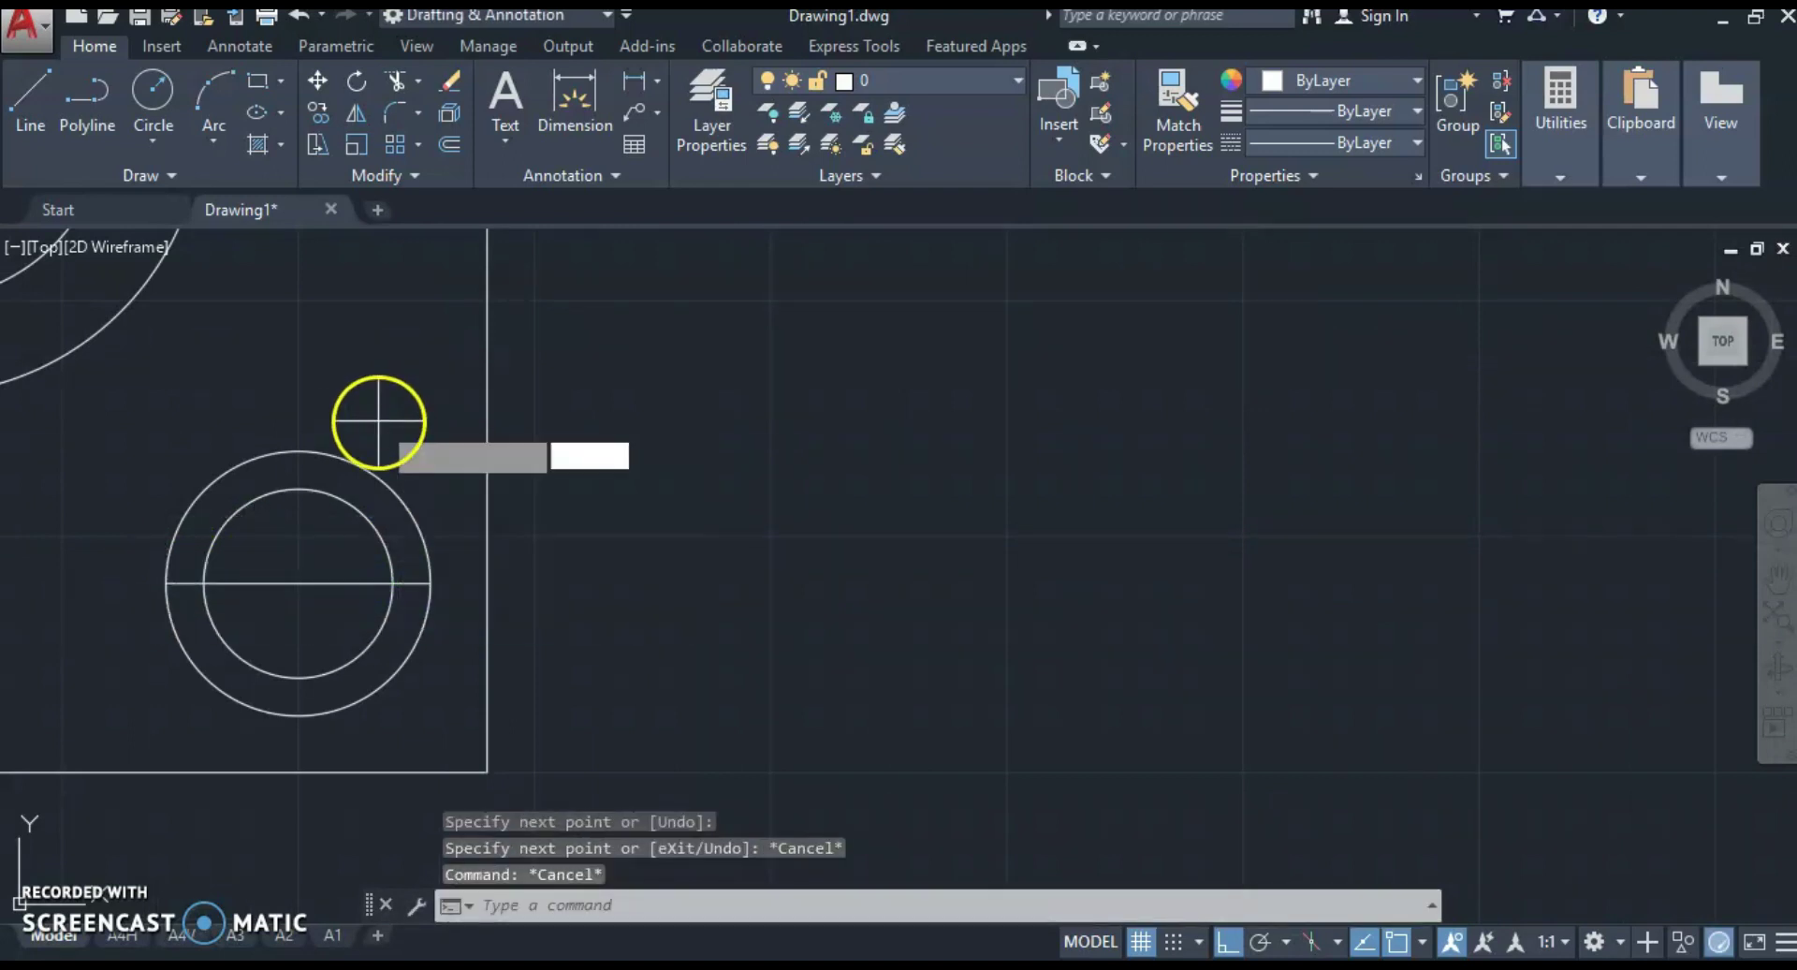
key(Return)
click(286, 448)
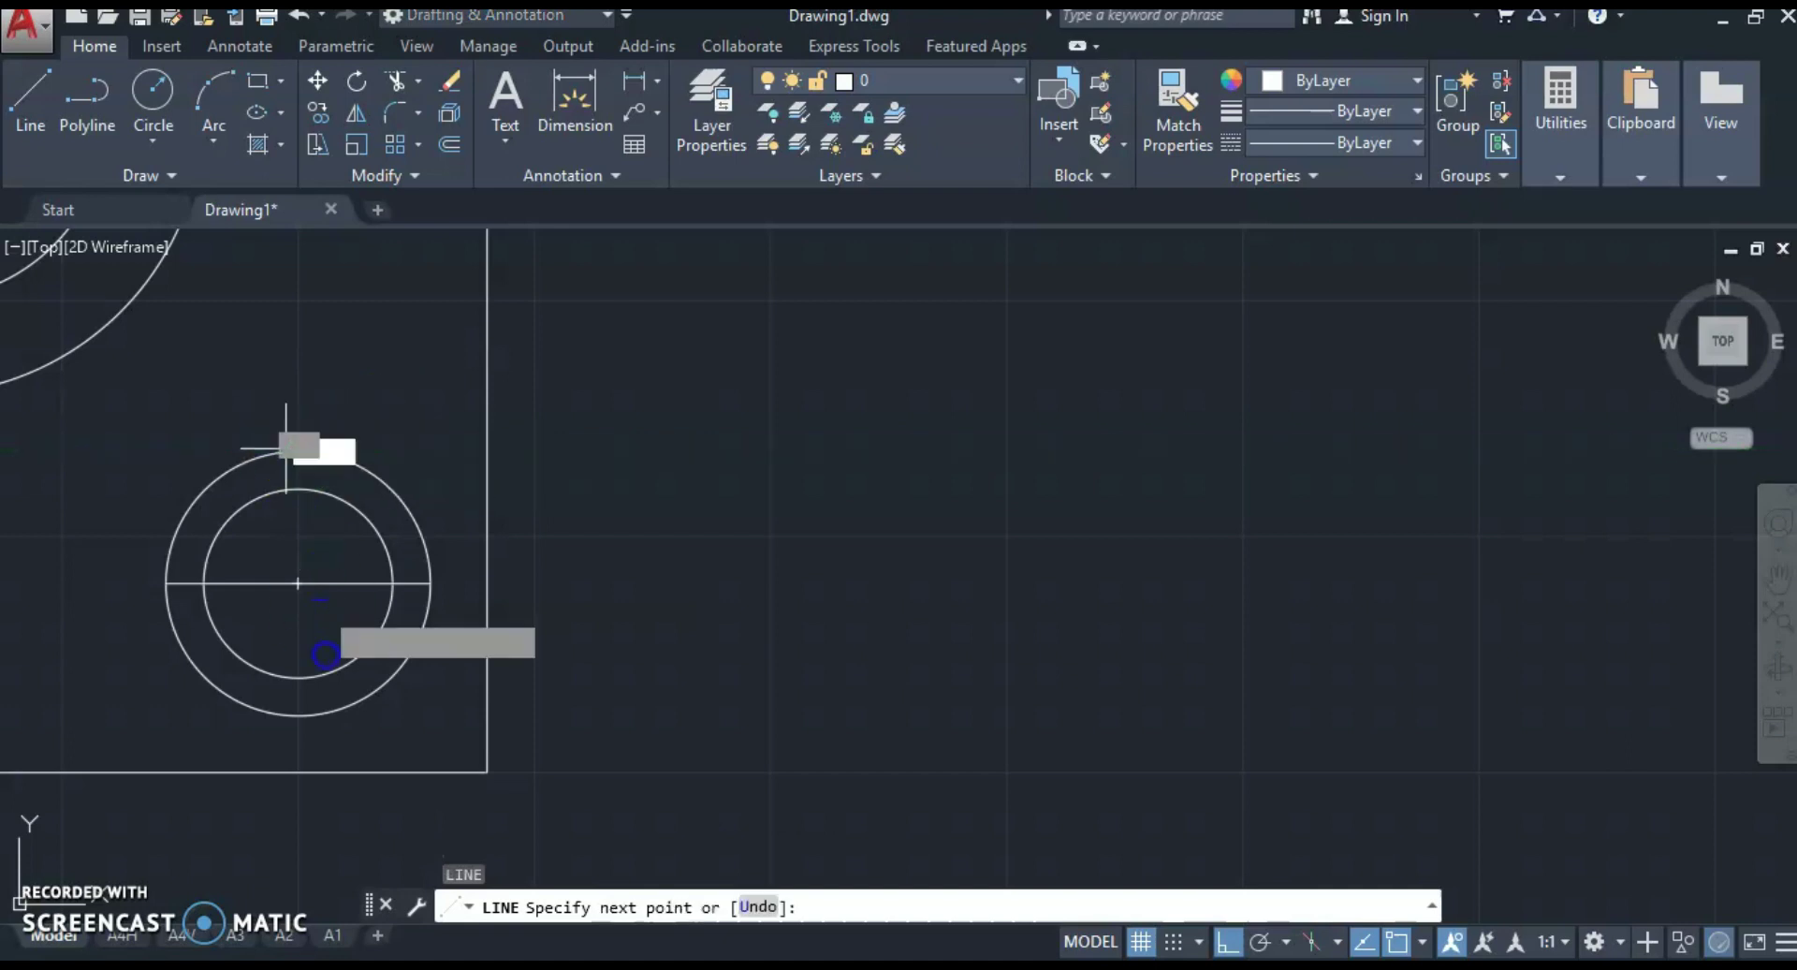
click(296, 716)
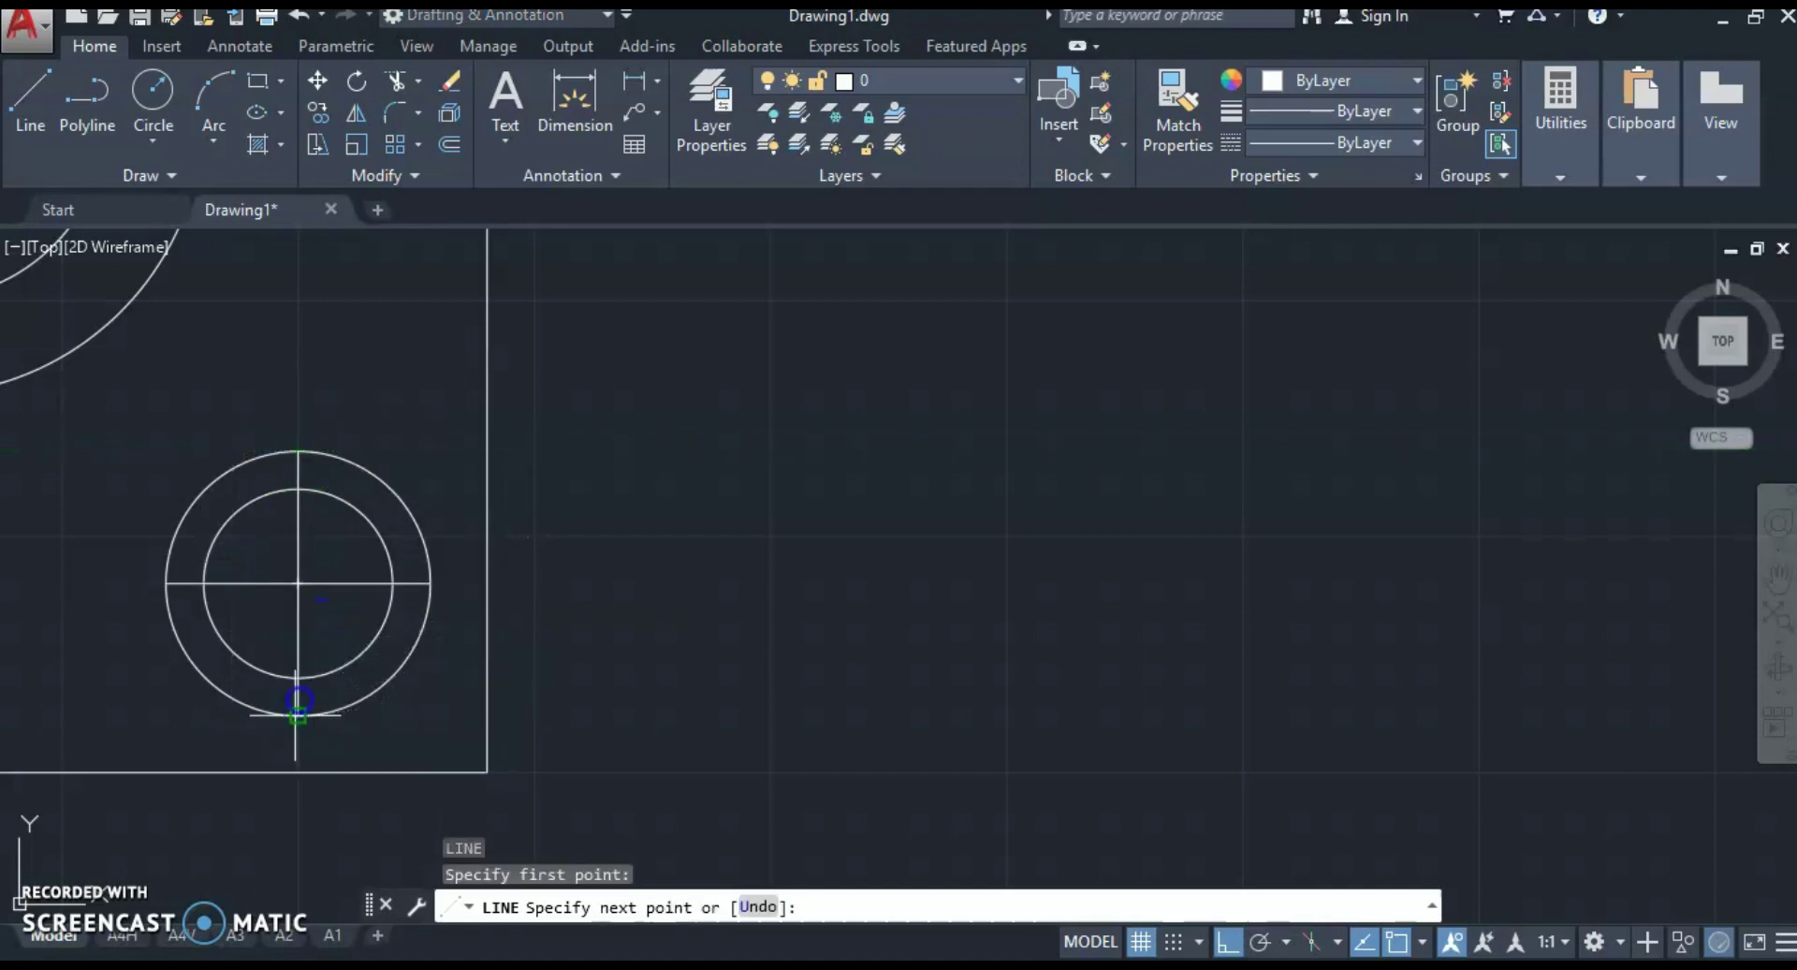
key(Escape)
Step: Copy the centre-line cross from the small circles' centre to the large circles' centre
middle_drag(324, 517, 838, 604)
scroll(838, 604, down, 2)
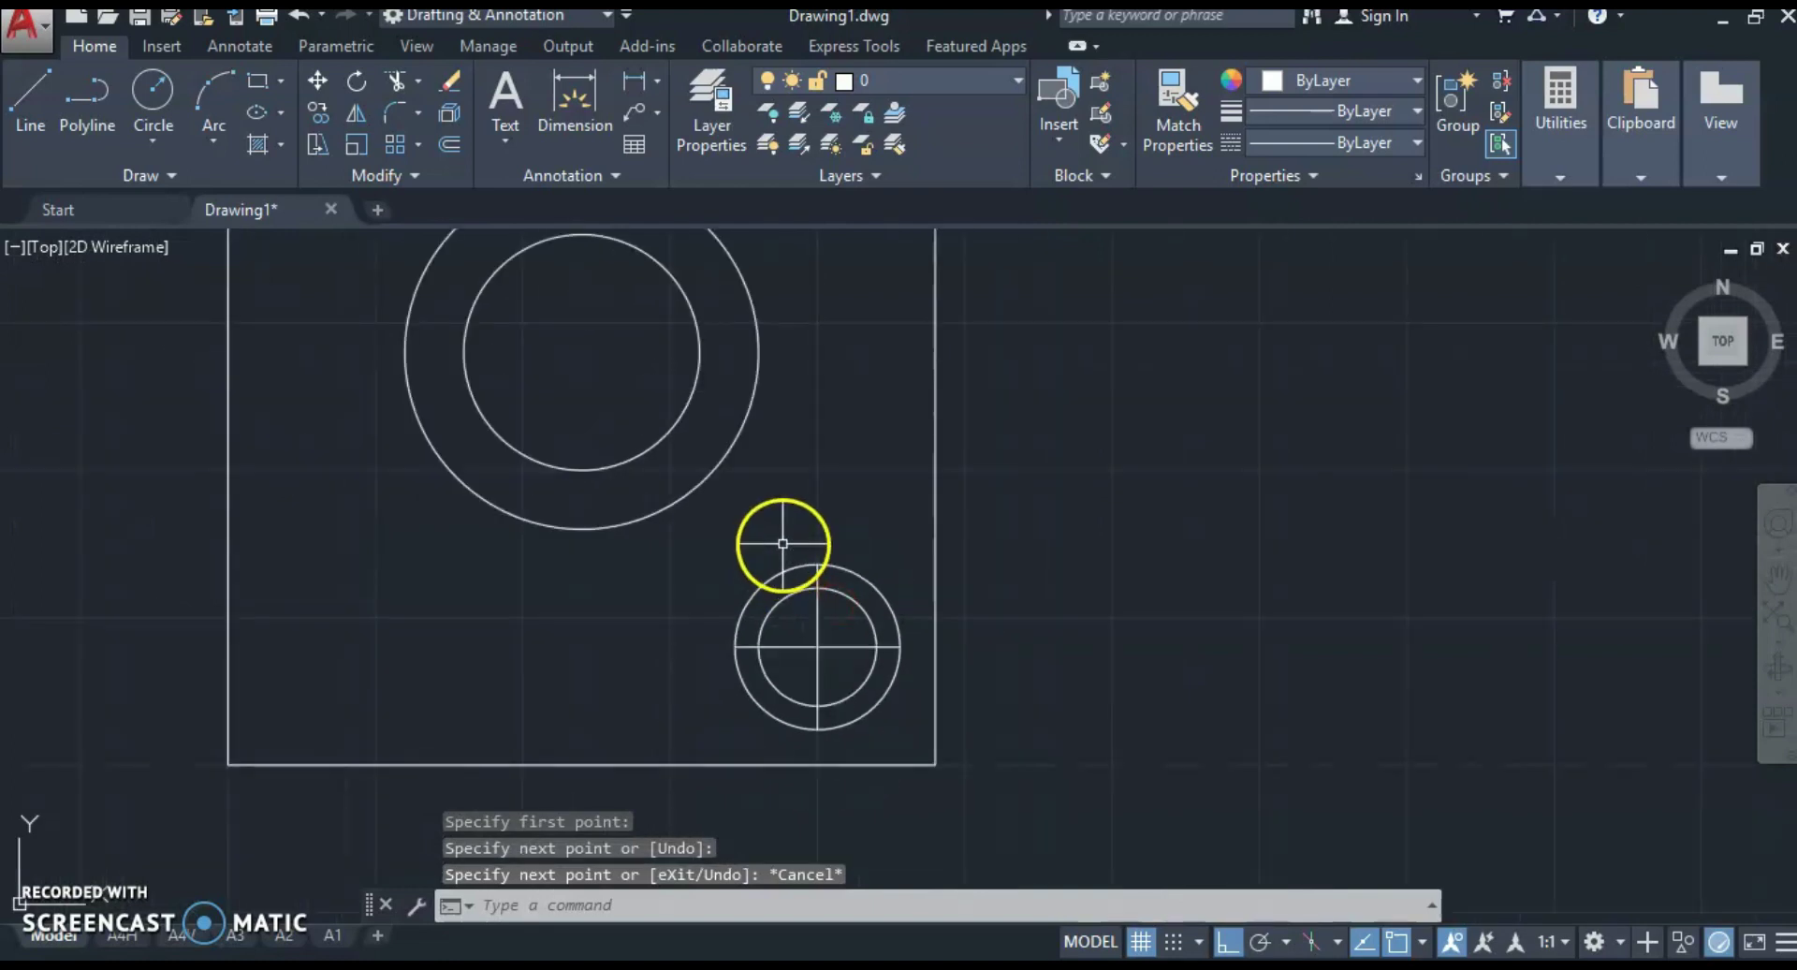
click(830, 619)
click(802, 670)
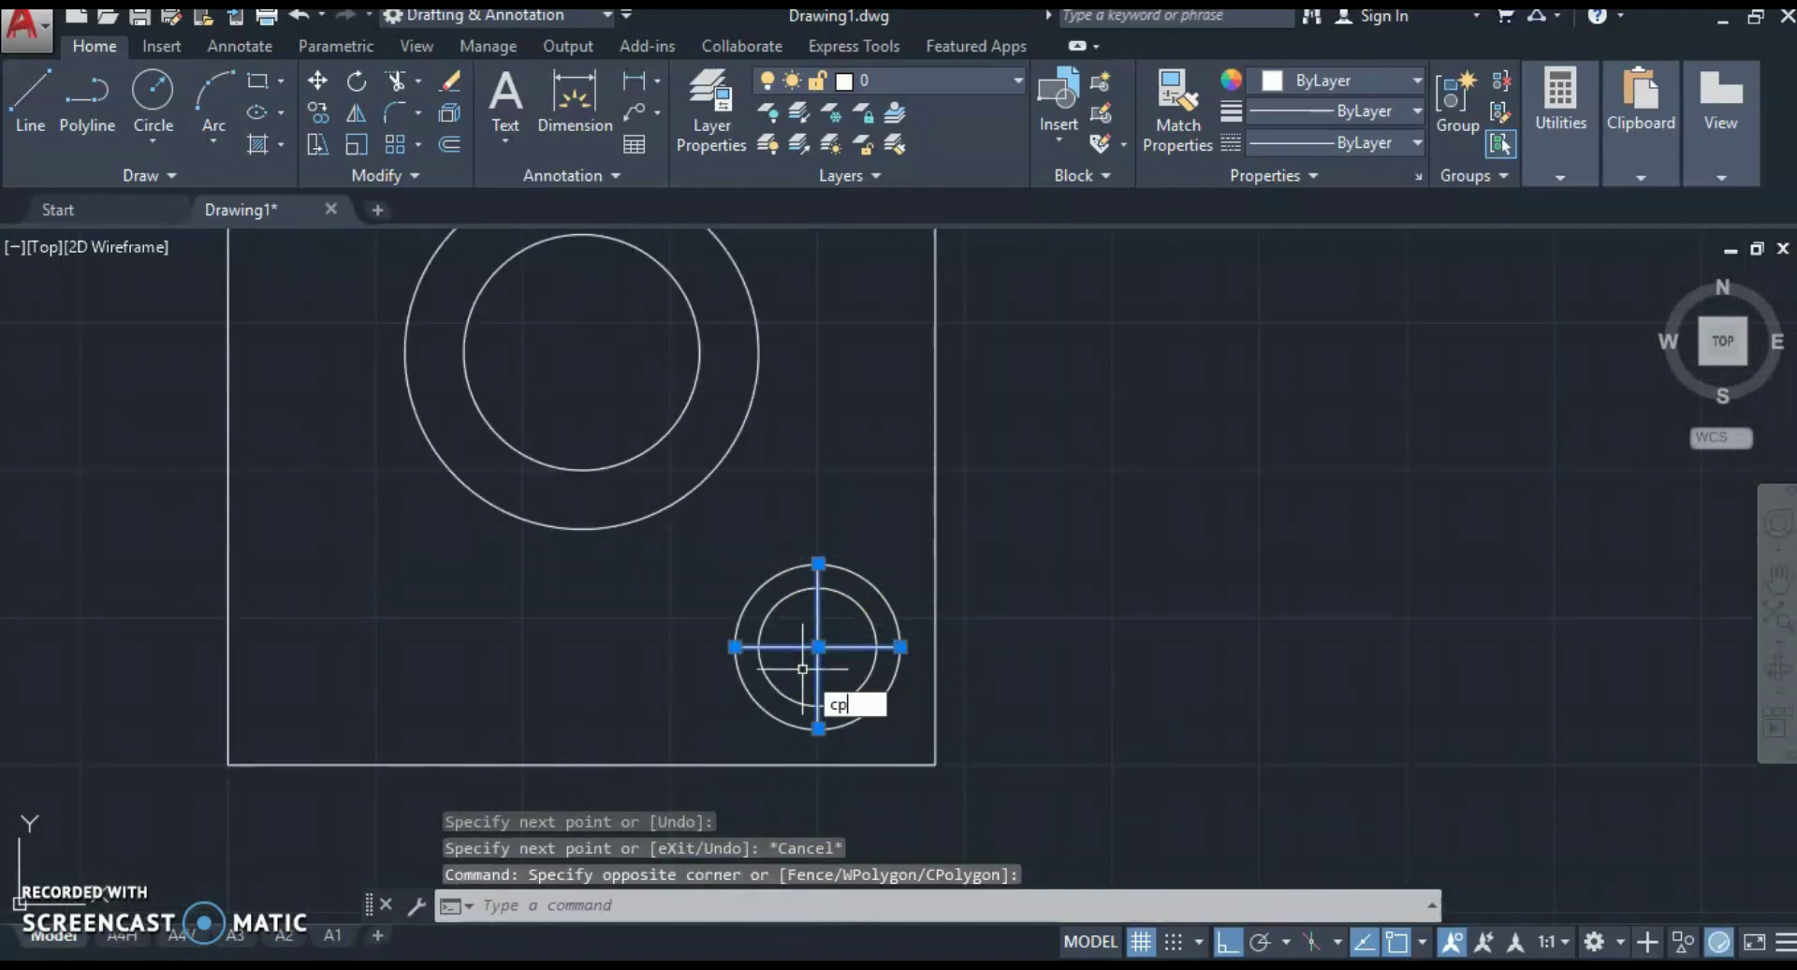
text(co)
key(Return)
click(818, 646)
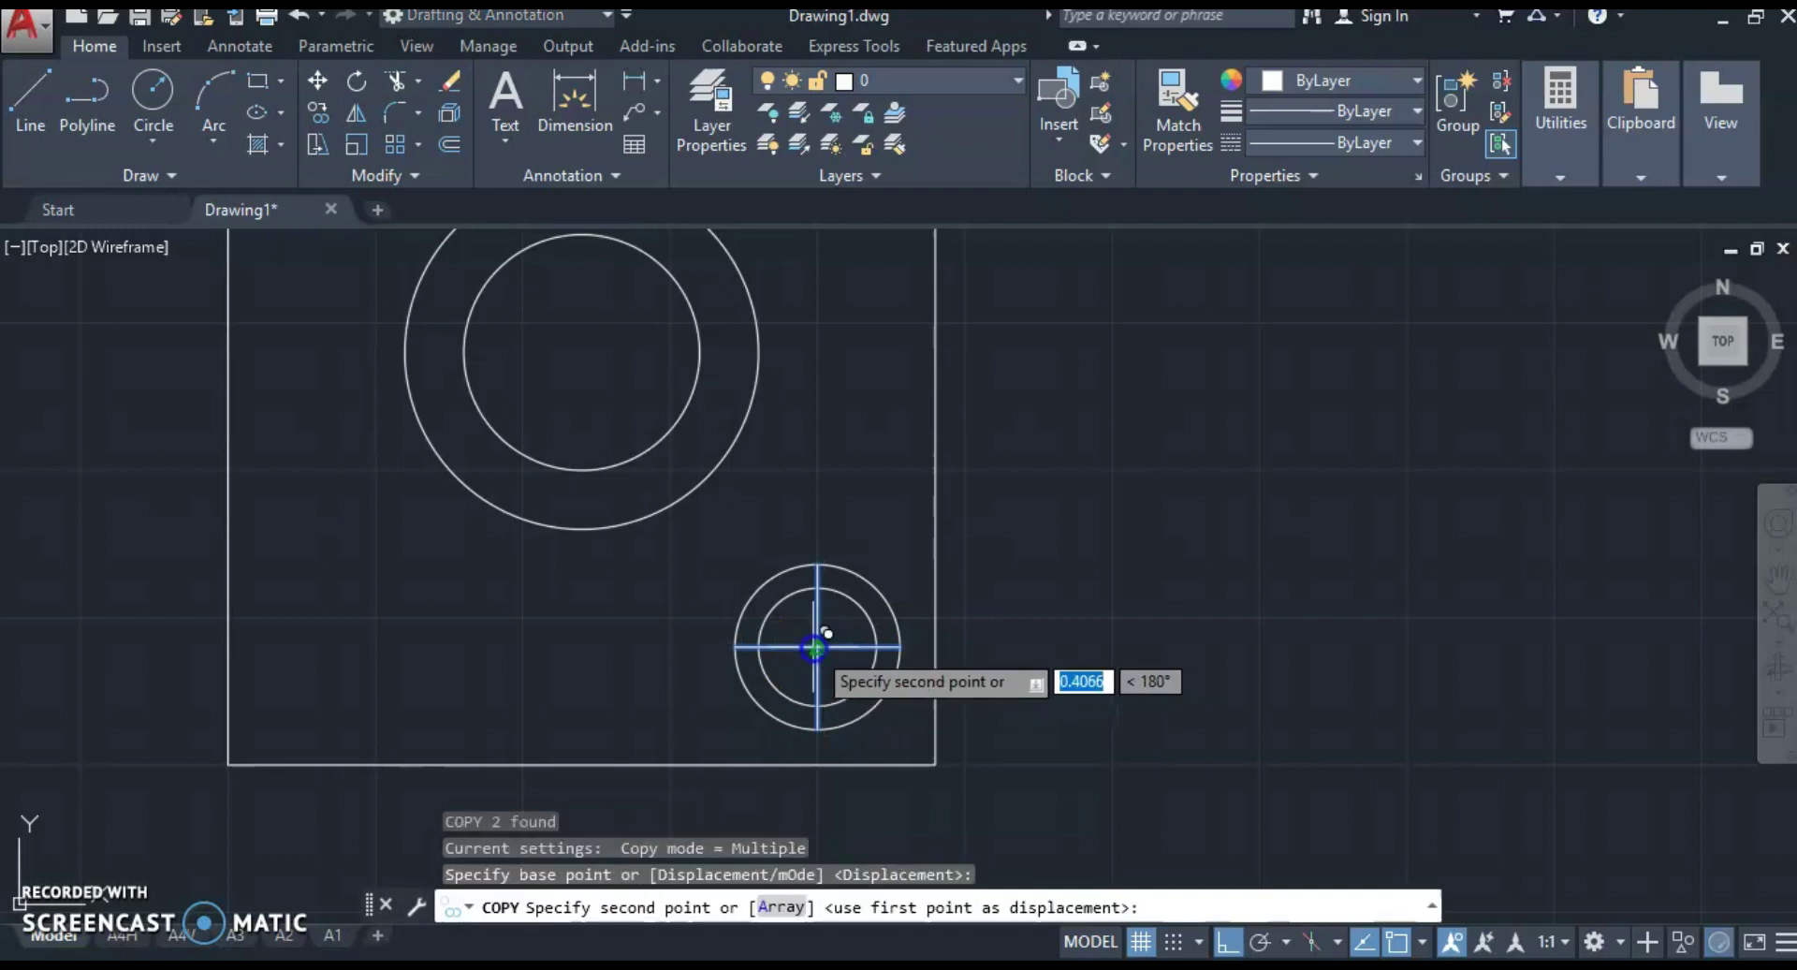
click(582, 351)
key(Escape)
scroll(599, 402, down, 2)
middle_drag(622, 462, 590, 622)
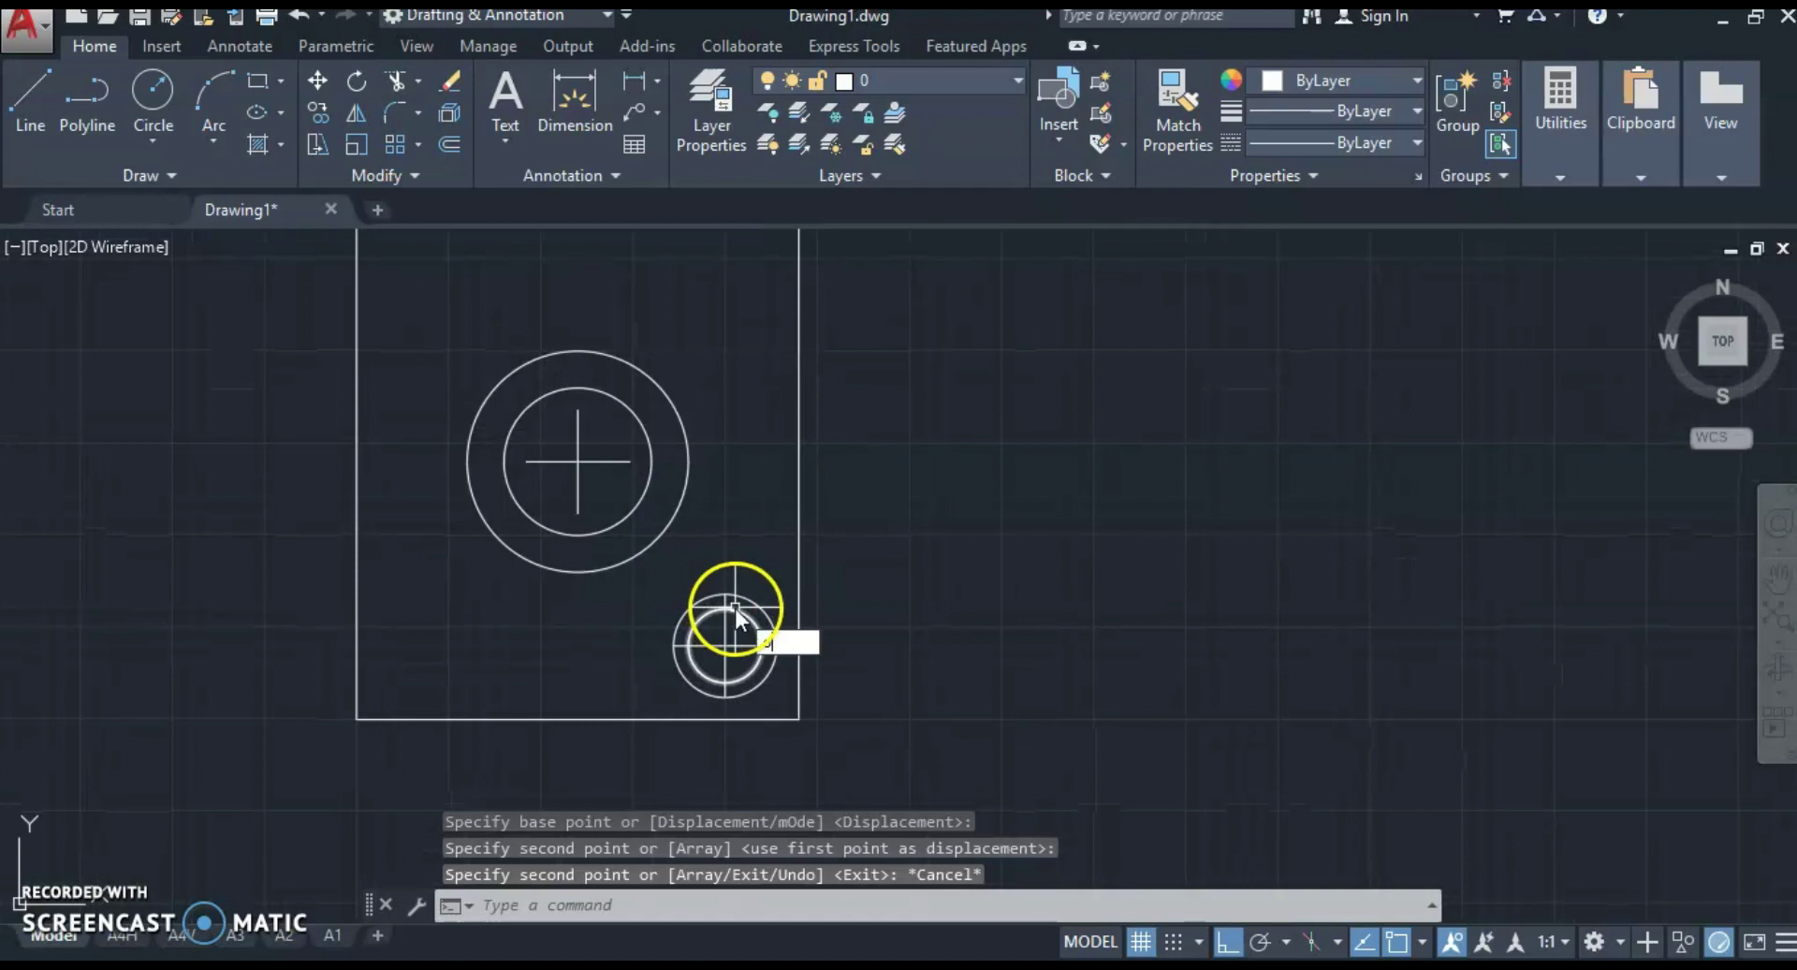
Step: Offset the large and small outer circles outward as temporary guide circles
text(o)
key(Return)
key(Return)
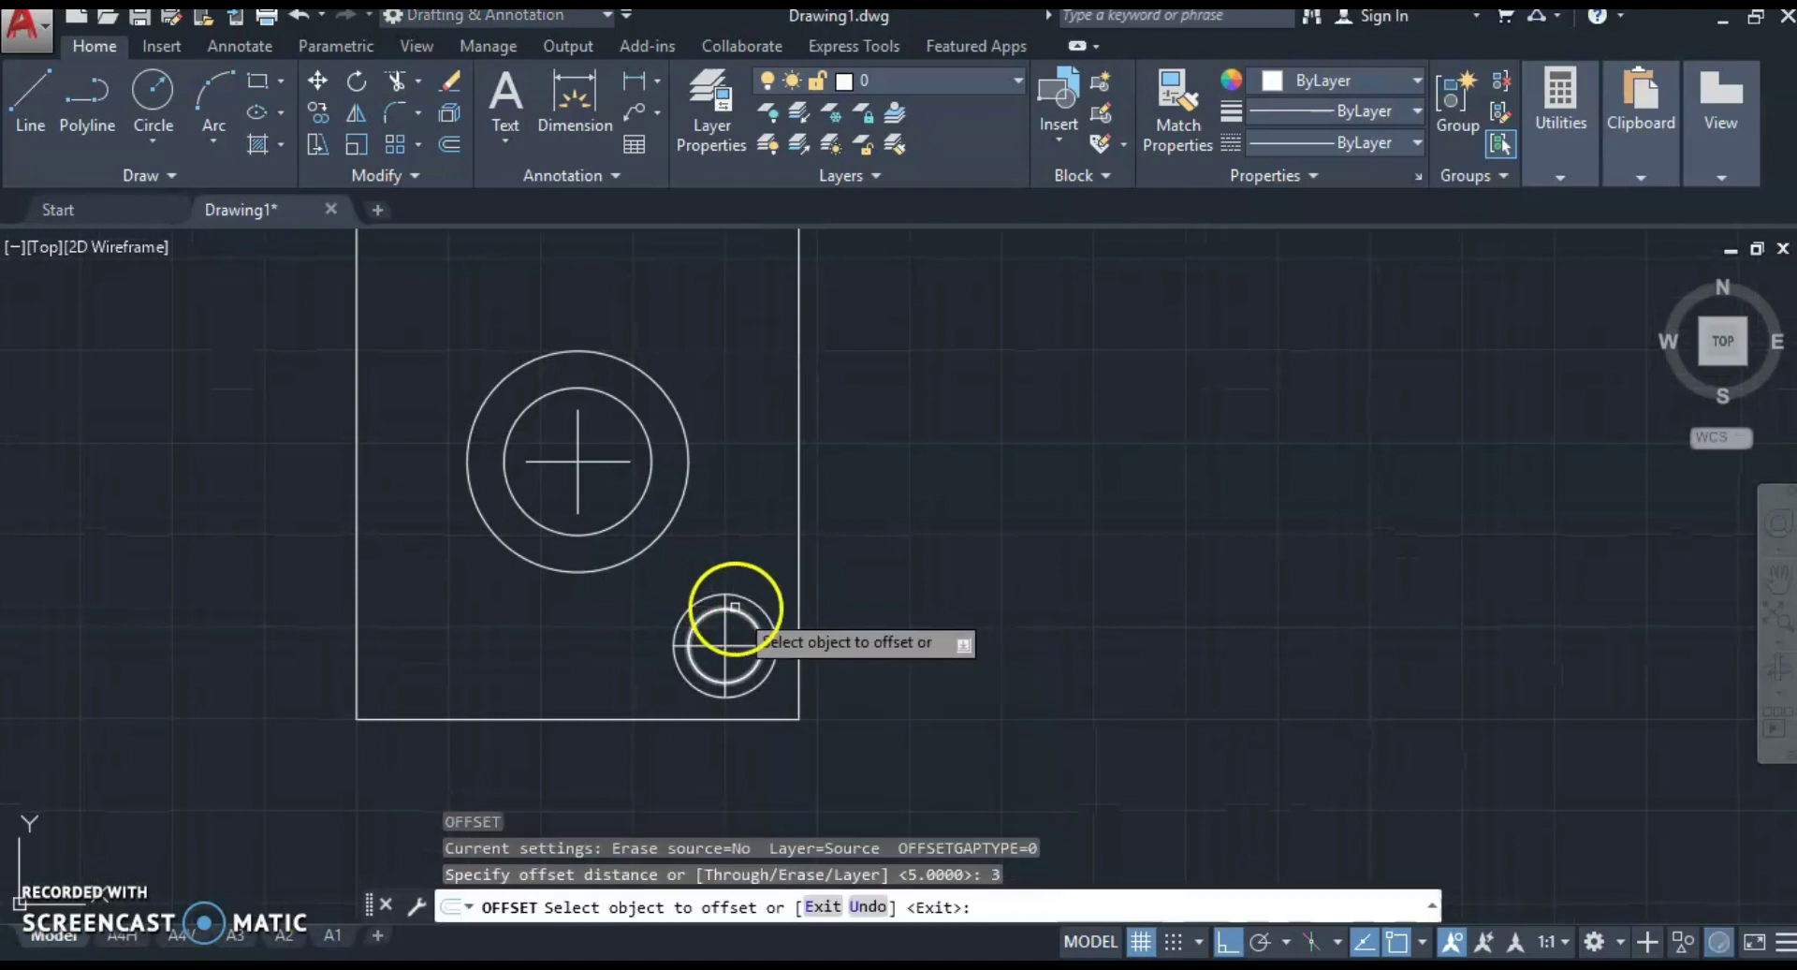
click(689, 440)
click(734, 414)
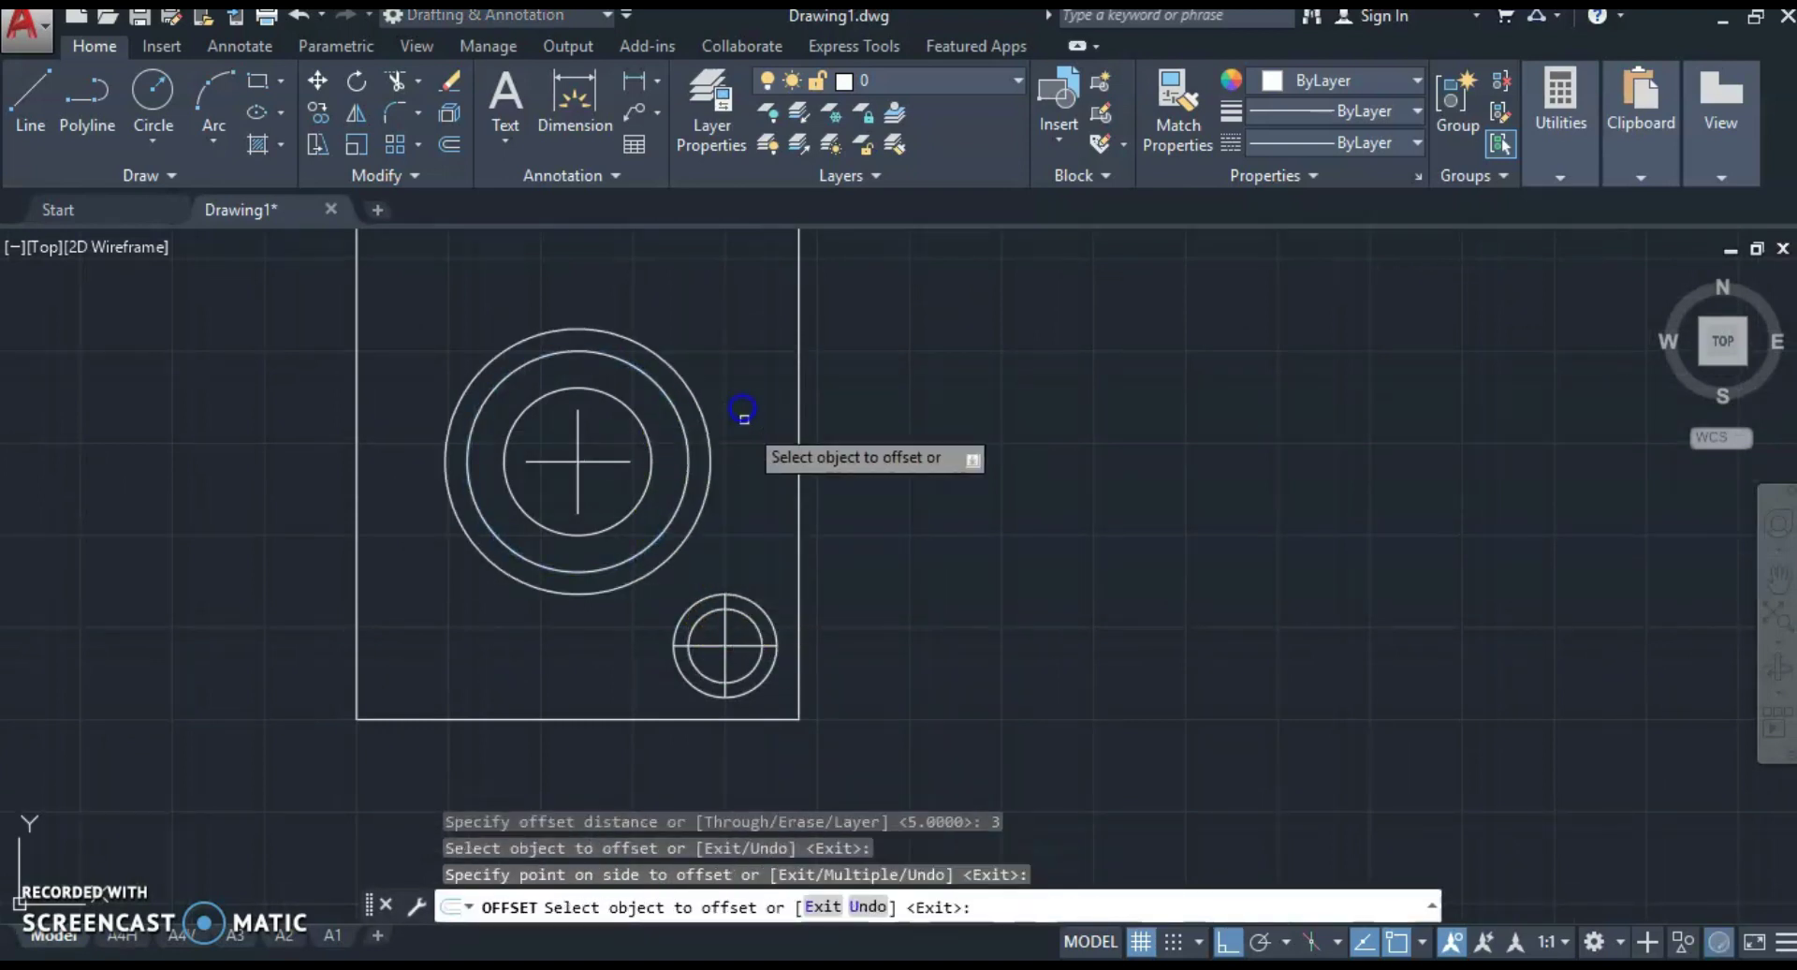
click(752, 604)
key(Escape)
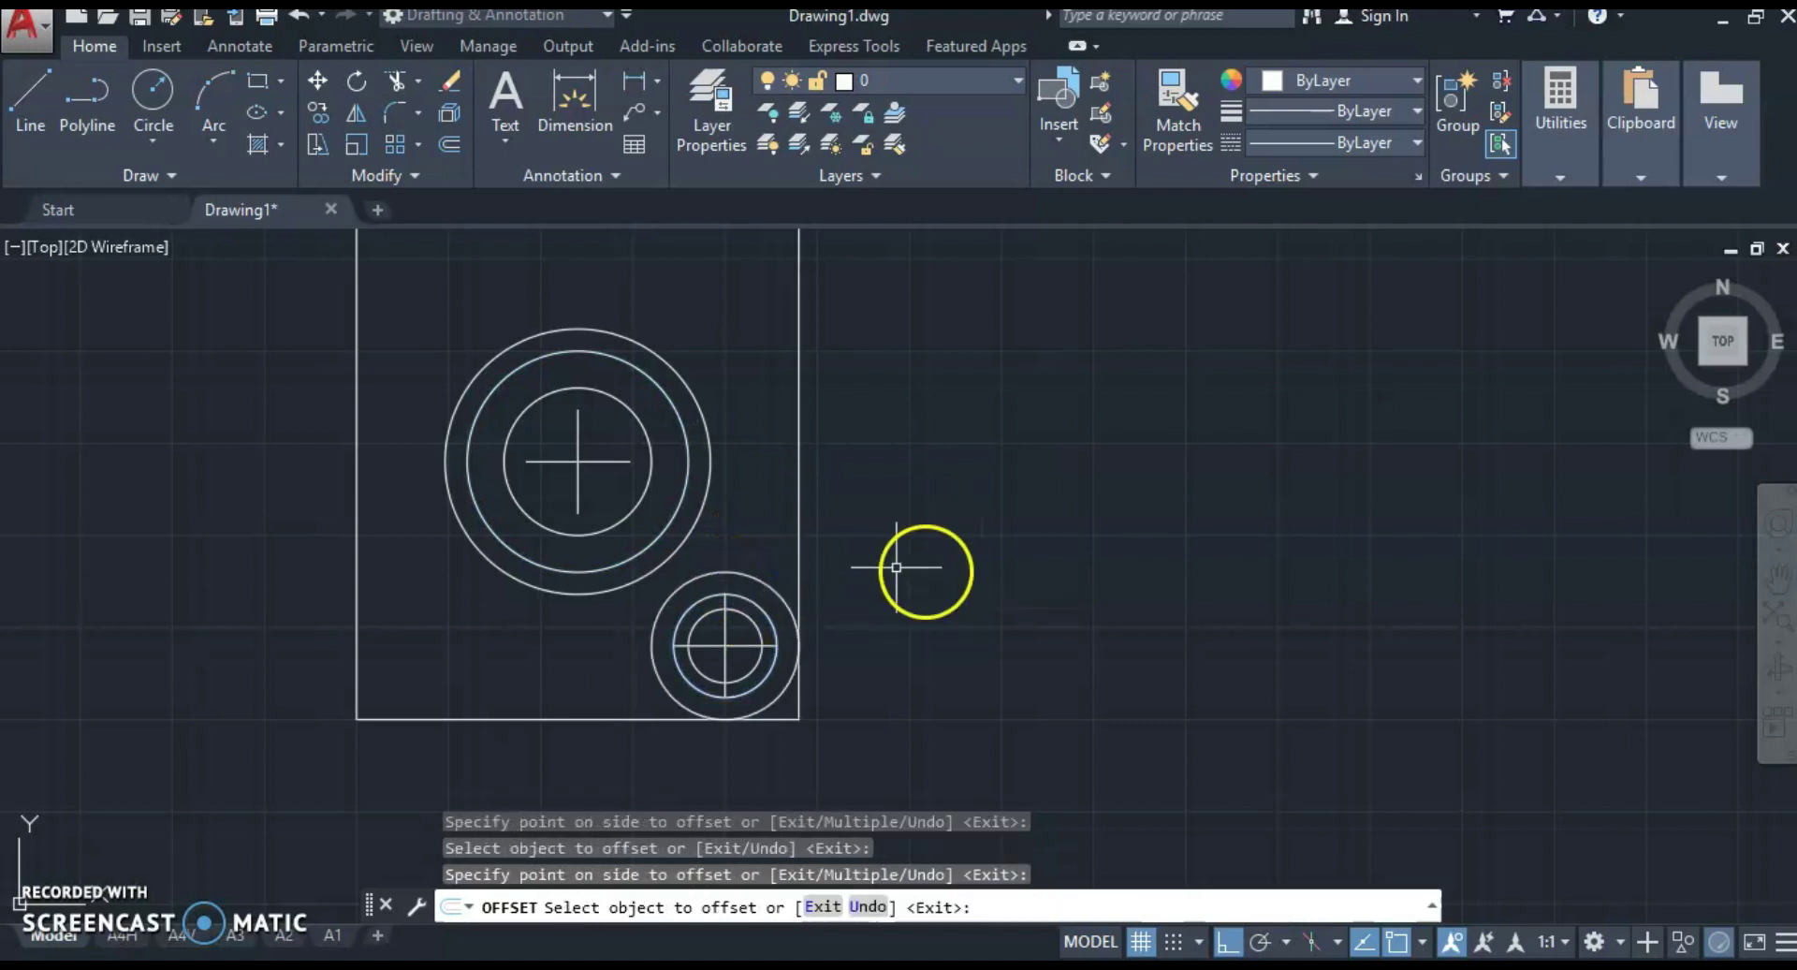
key(Escape)
Step: Extend both crosses' centre lines out to the guide circles
click(640, 339)
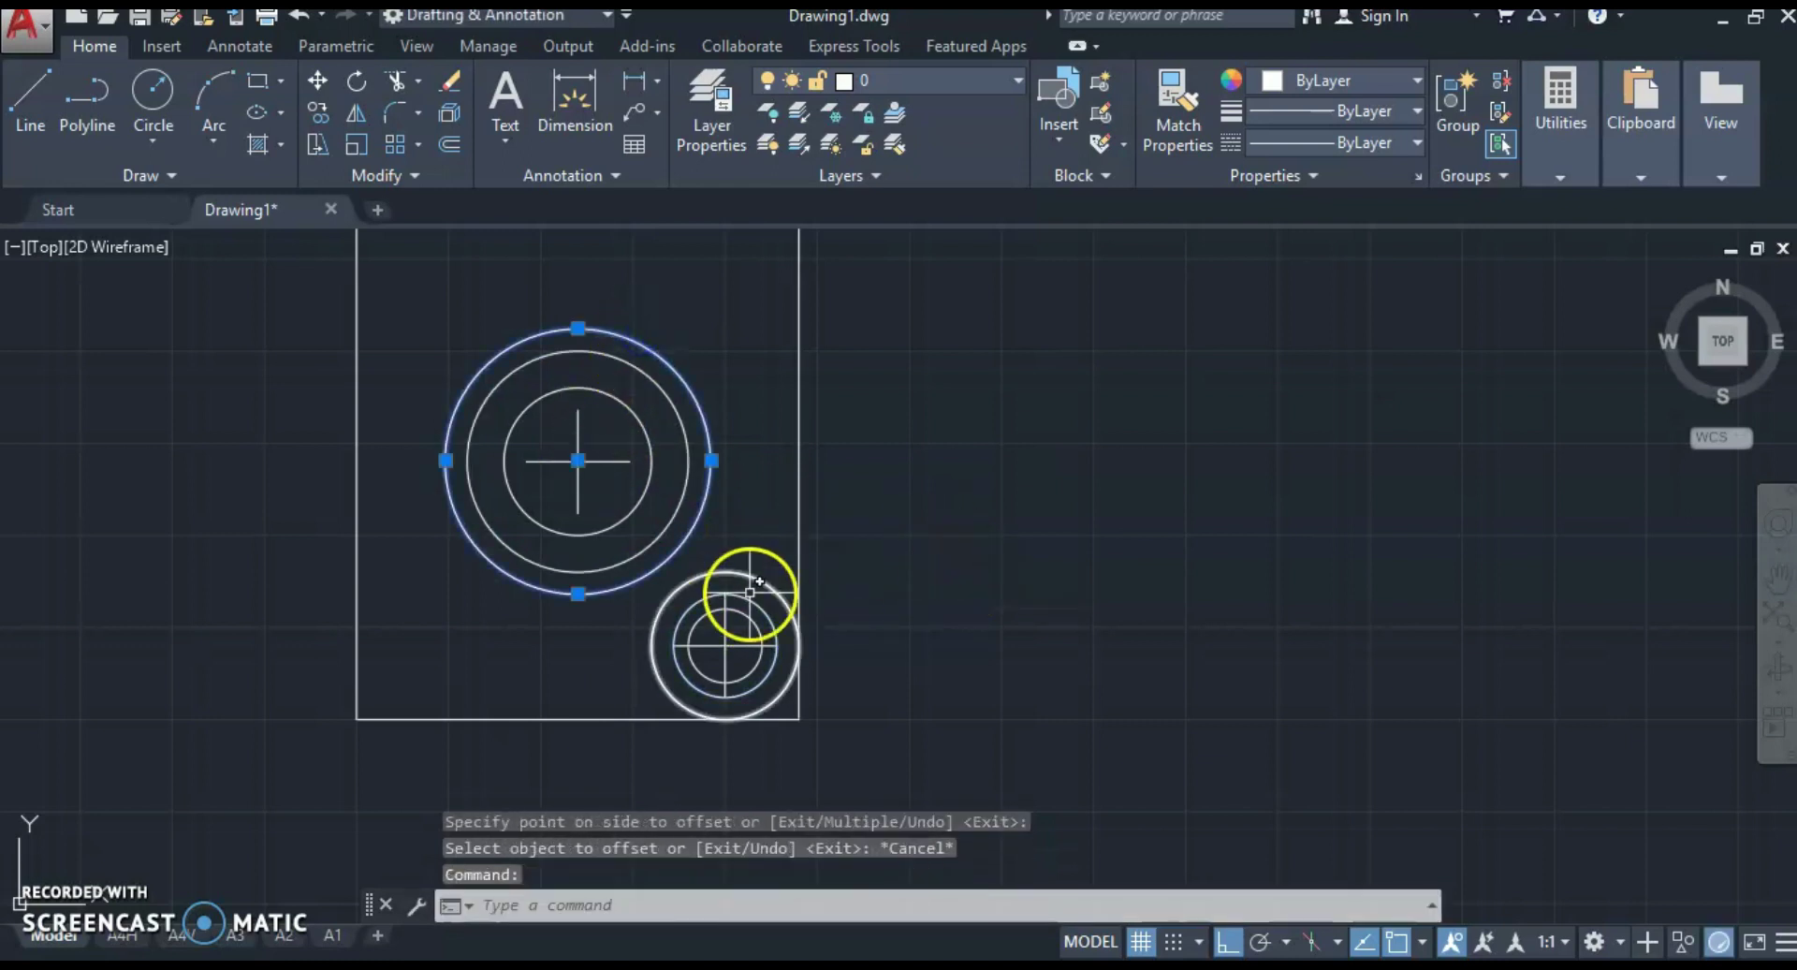
click(754, 582)
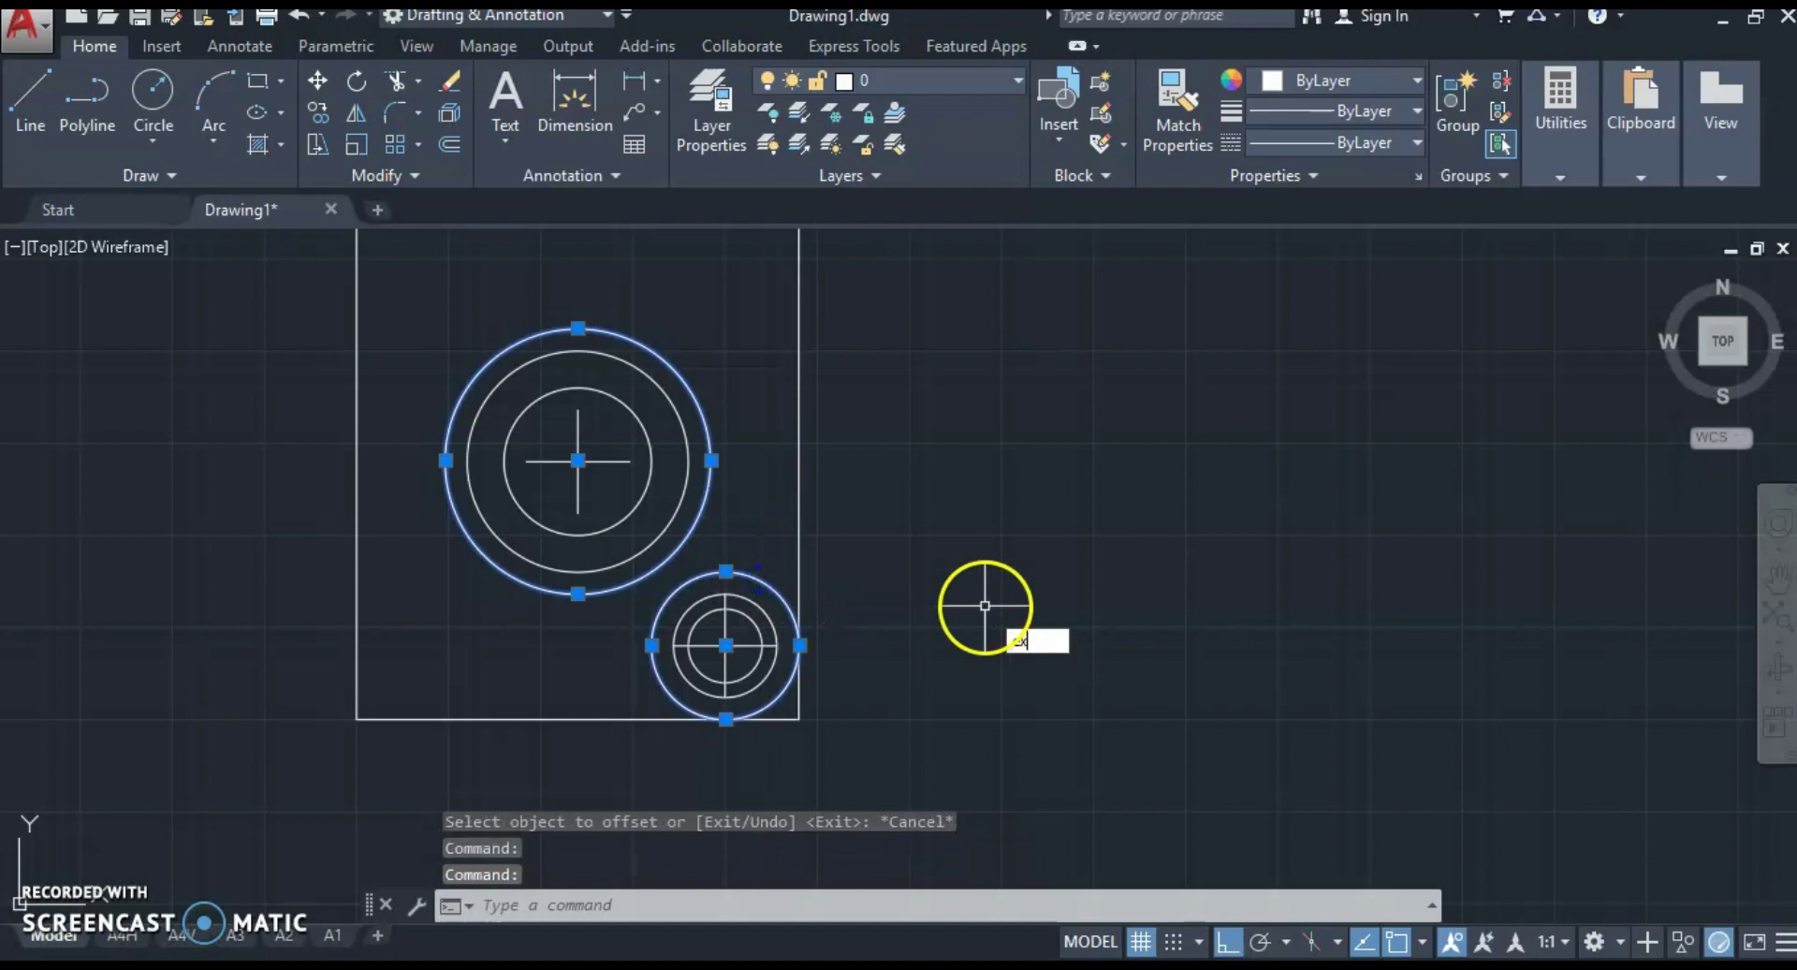
key(Return)
scroll(760, 618, up, 4)
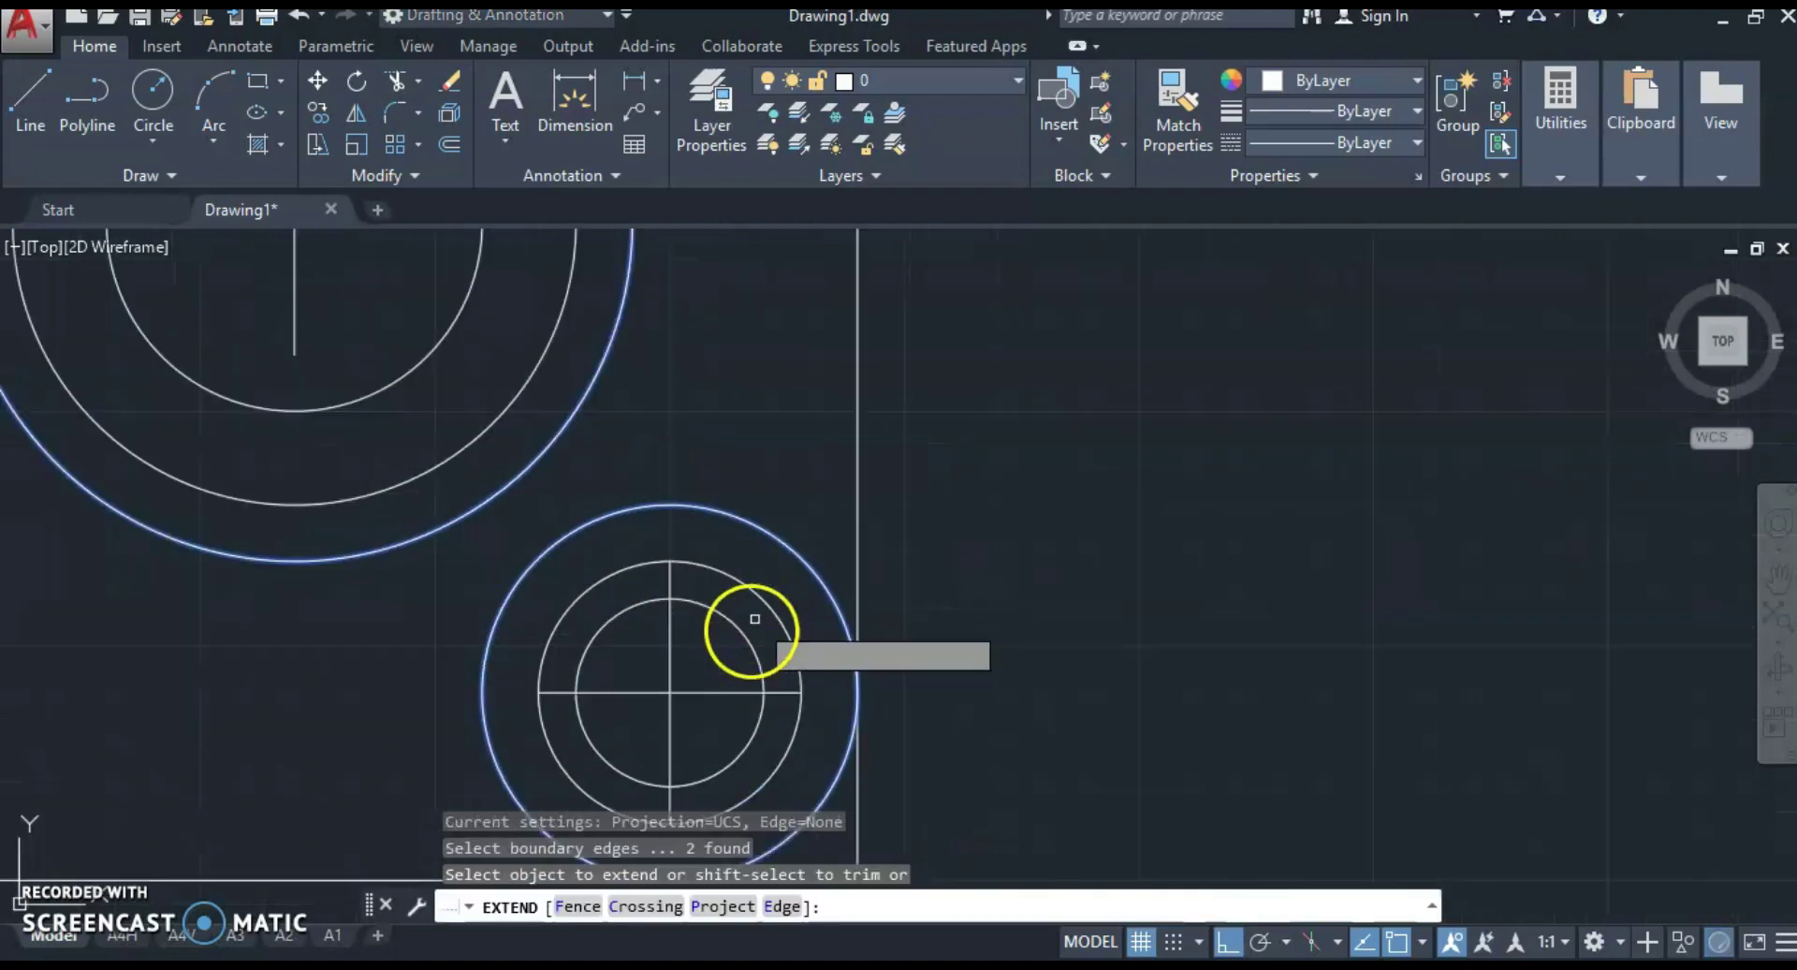
click(711, 666)
click(635, 726)
scroll(419, 379, down, 2)
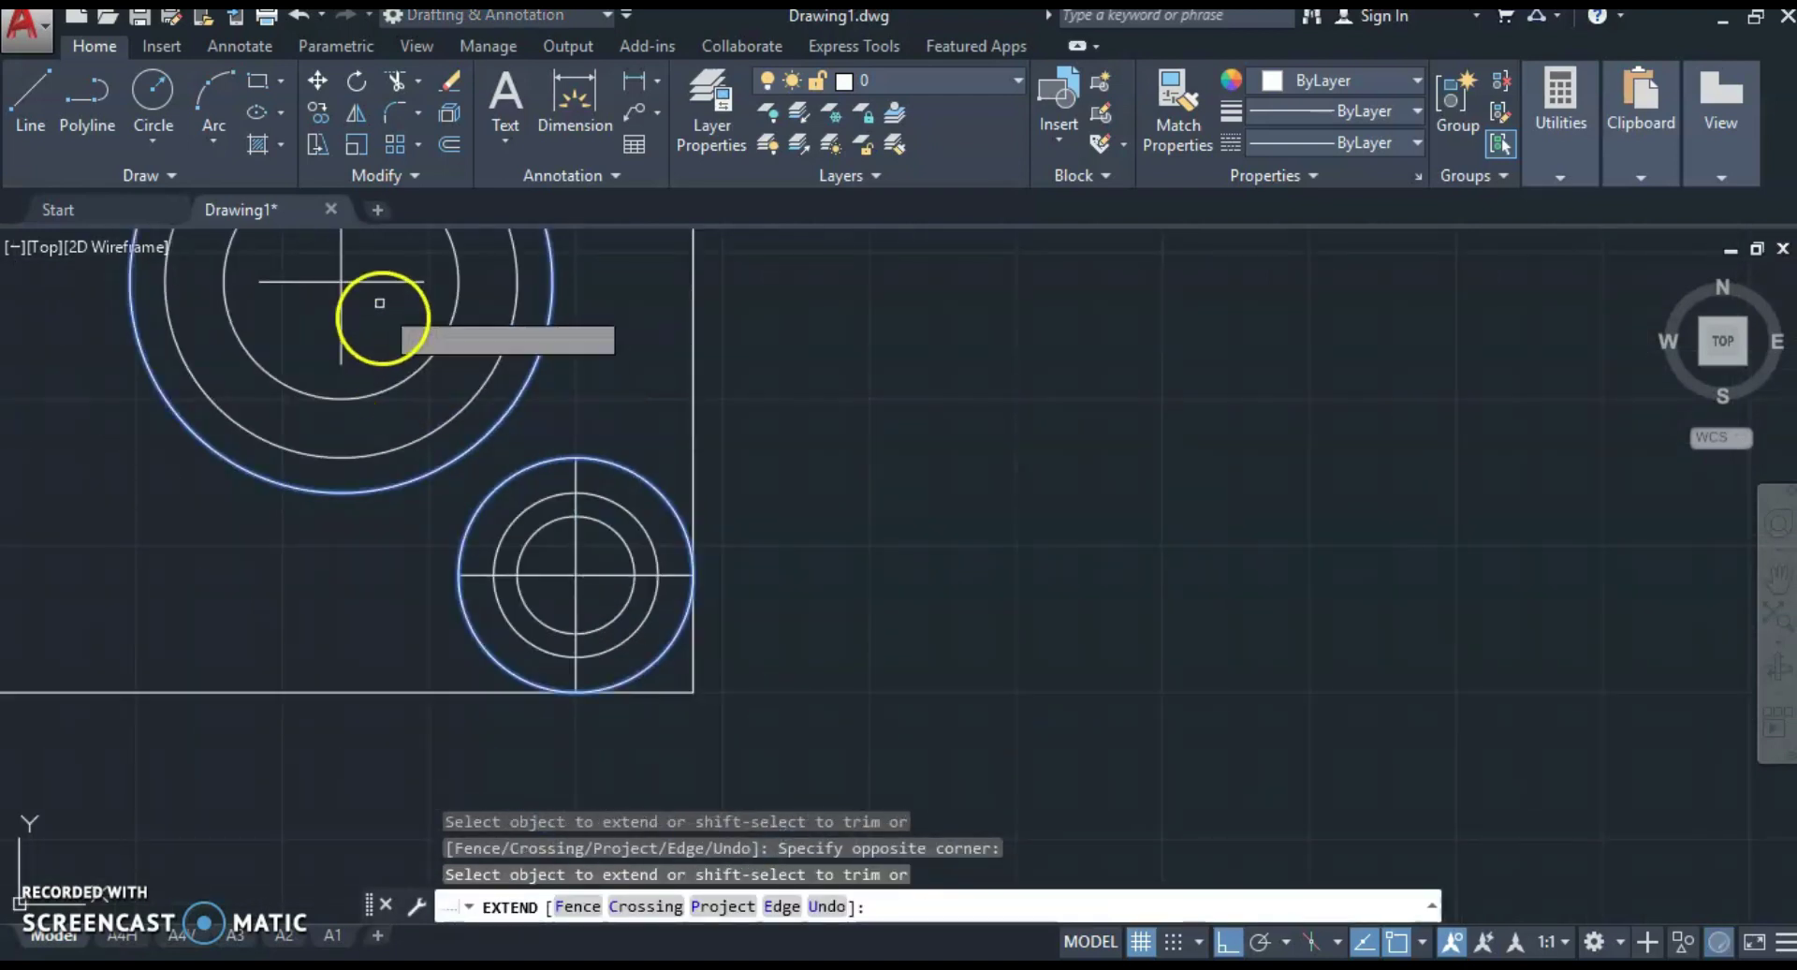
click(366, 258)
click(290, 301)
key(Escape)
Step: Erase the two outer guide circles
click(457, 453)
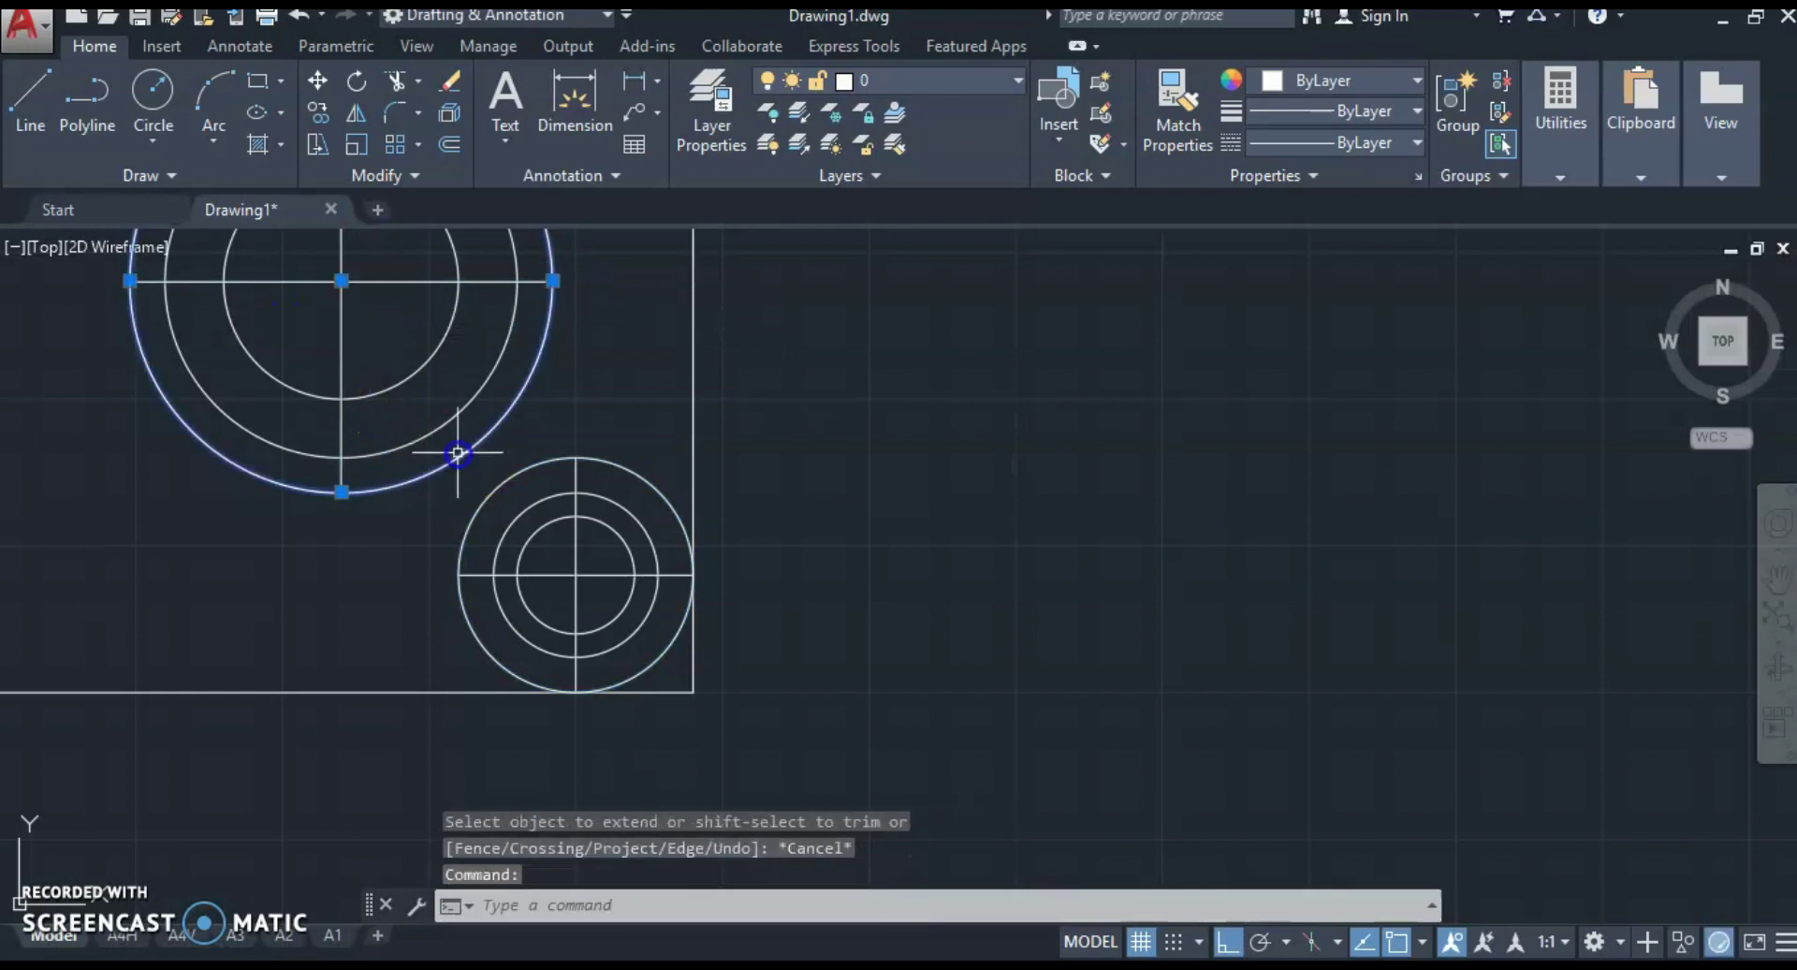
click(486, 501)
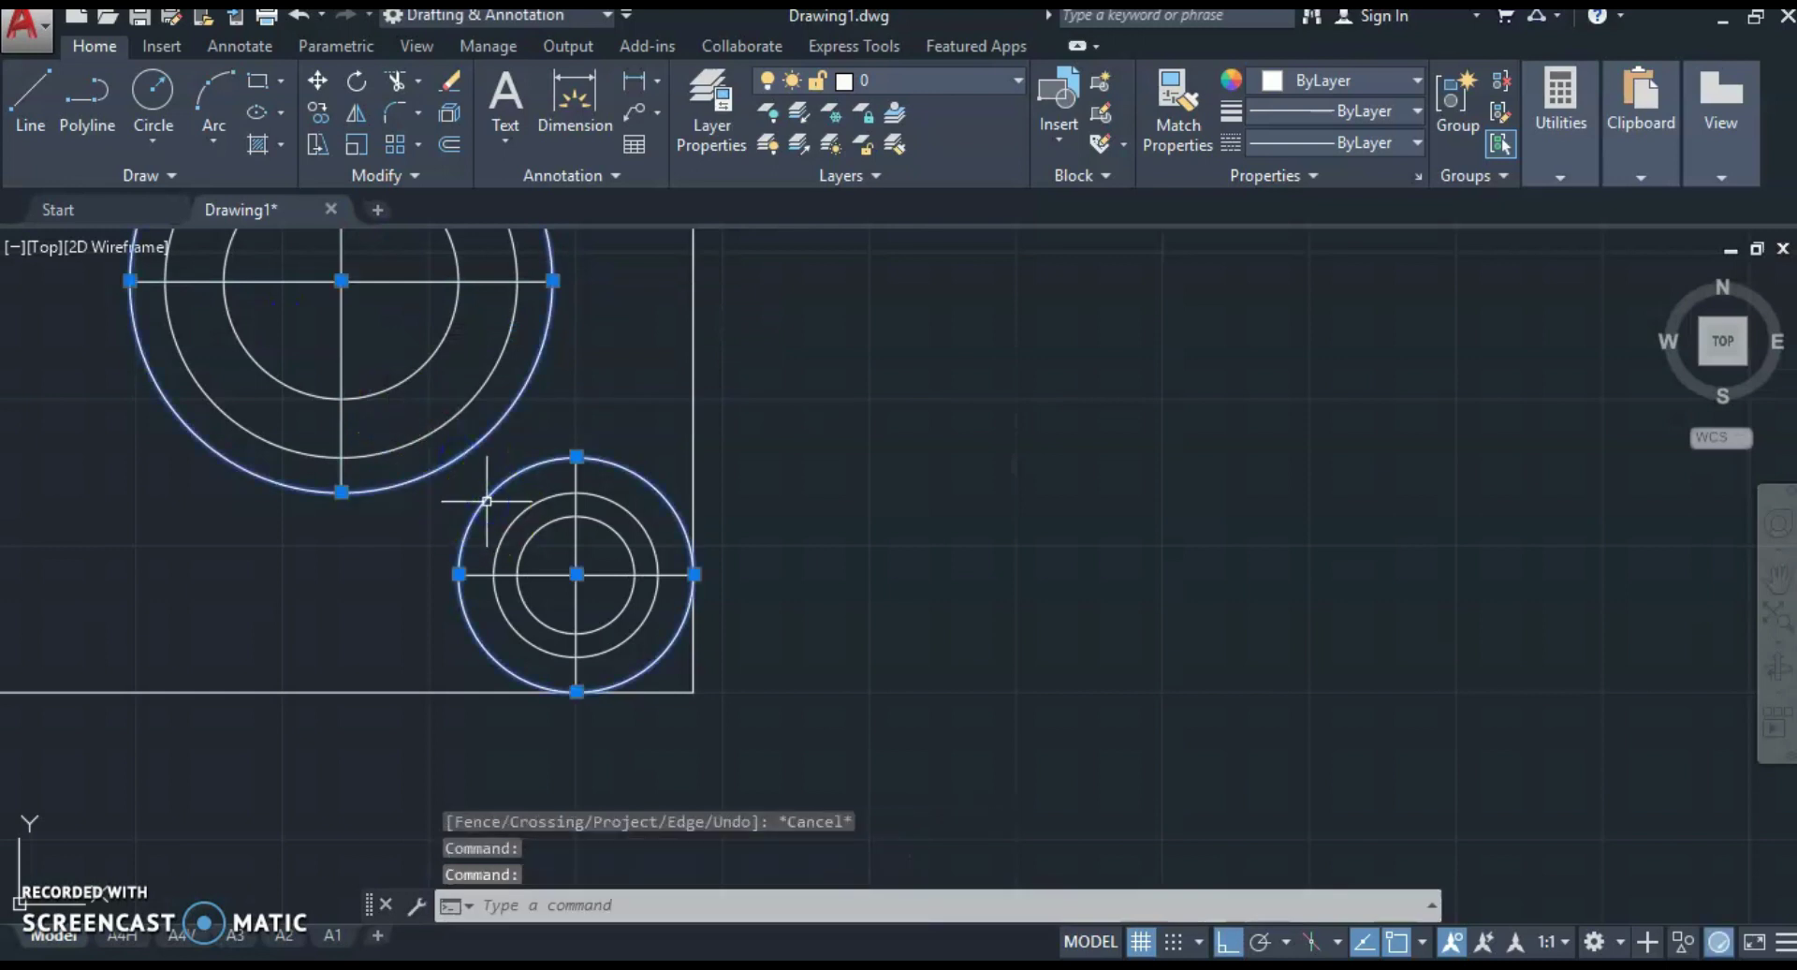
key(Delete)
scroll(463, 511, down, 4)
Step: Mirror the corner hole and its centre lines across the plate's horizontal midline, keeping the original
scroll(461, 521, up, 2)
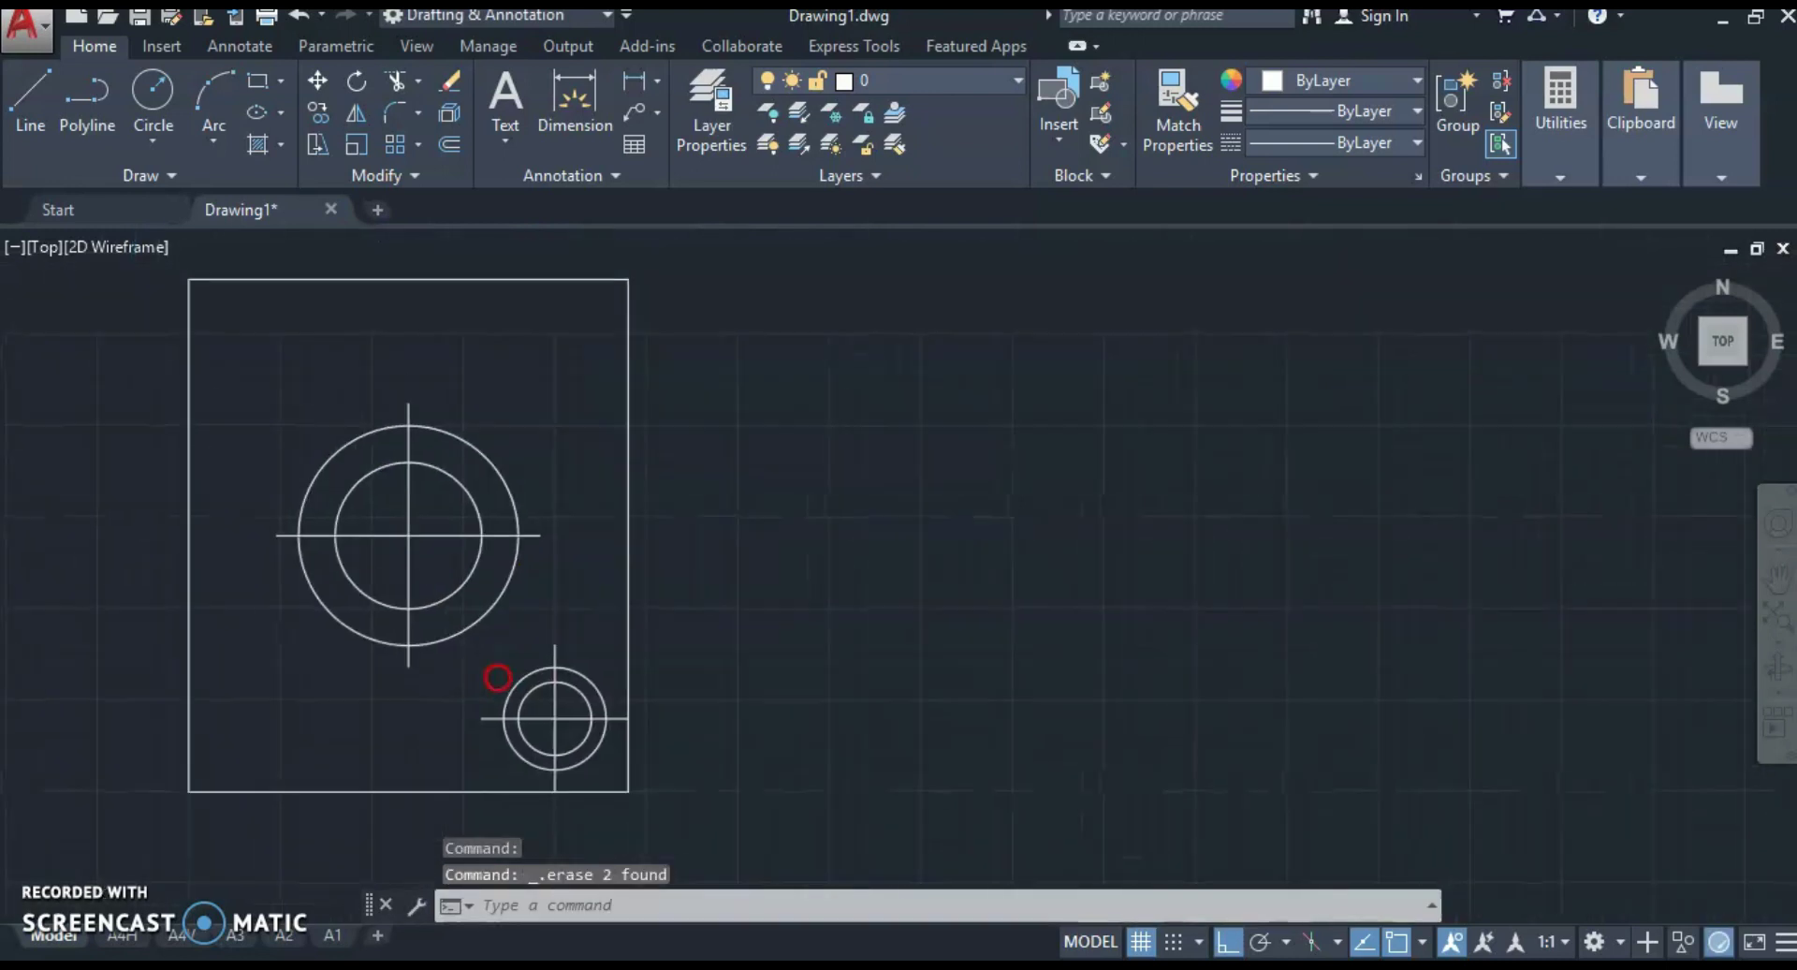
middle_drag(429, 642, 526, 575)
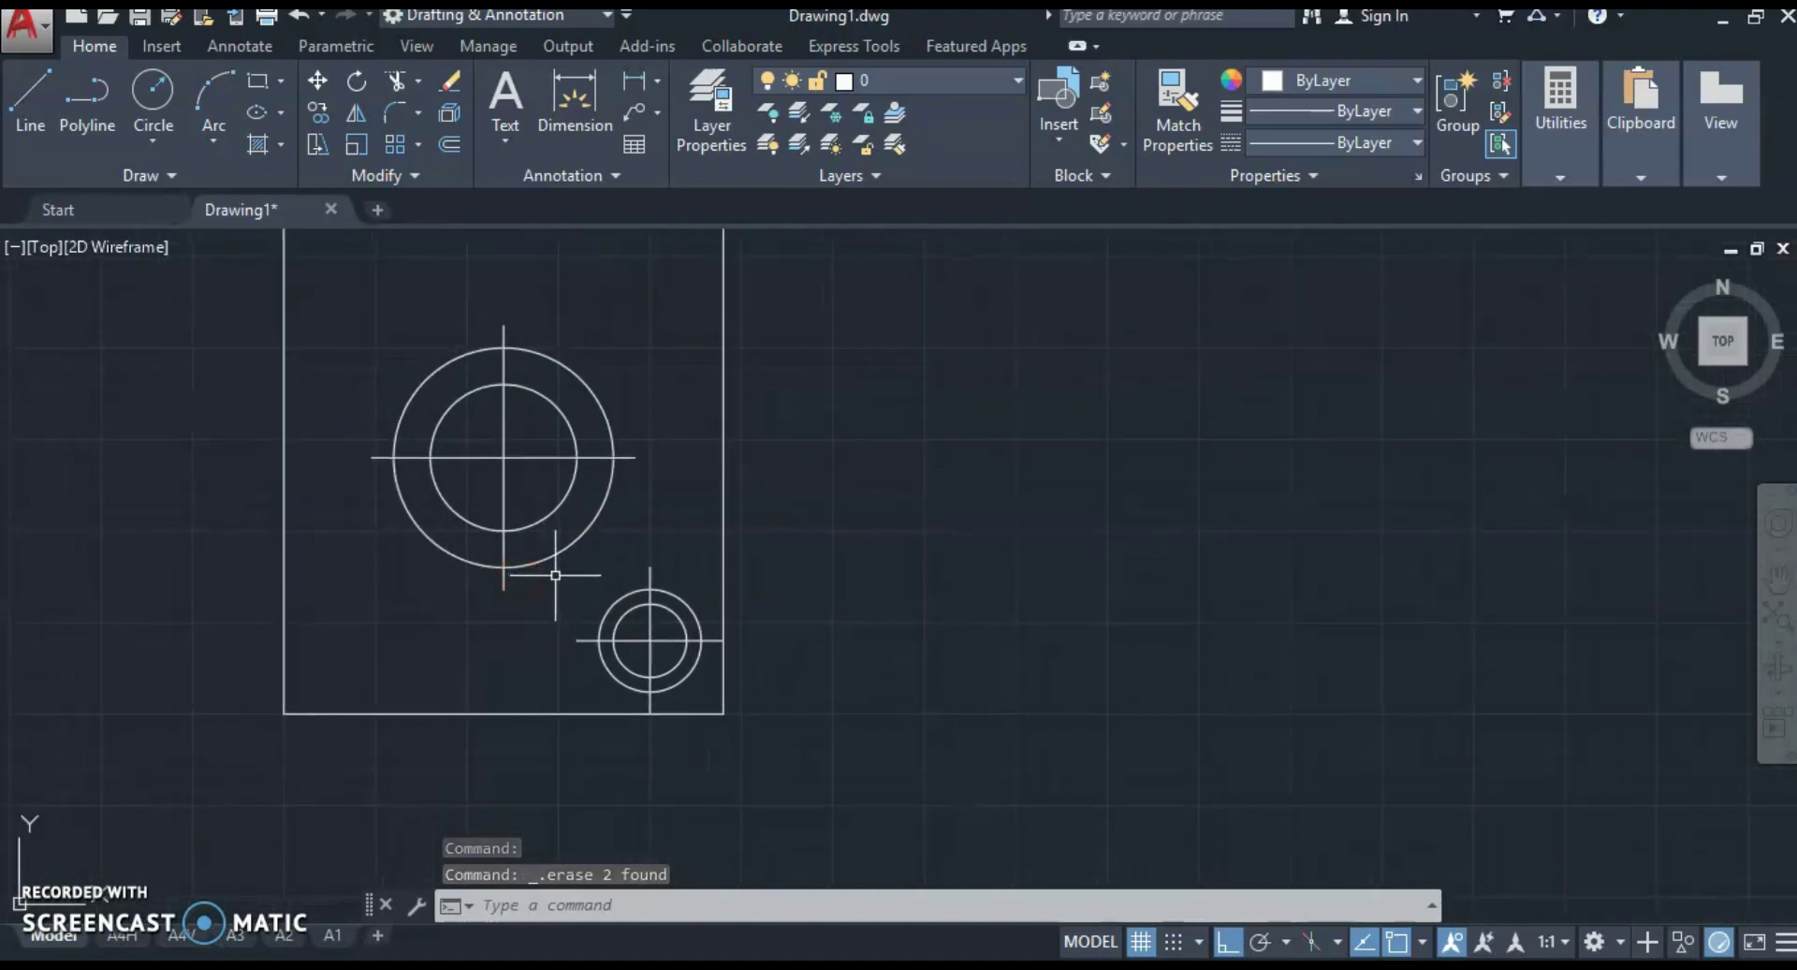
click(555, 572)
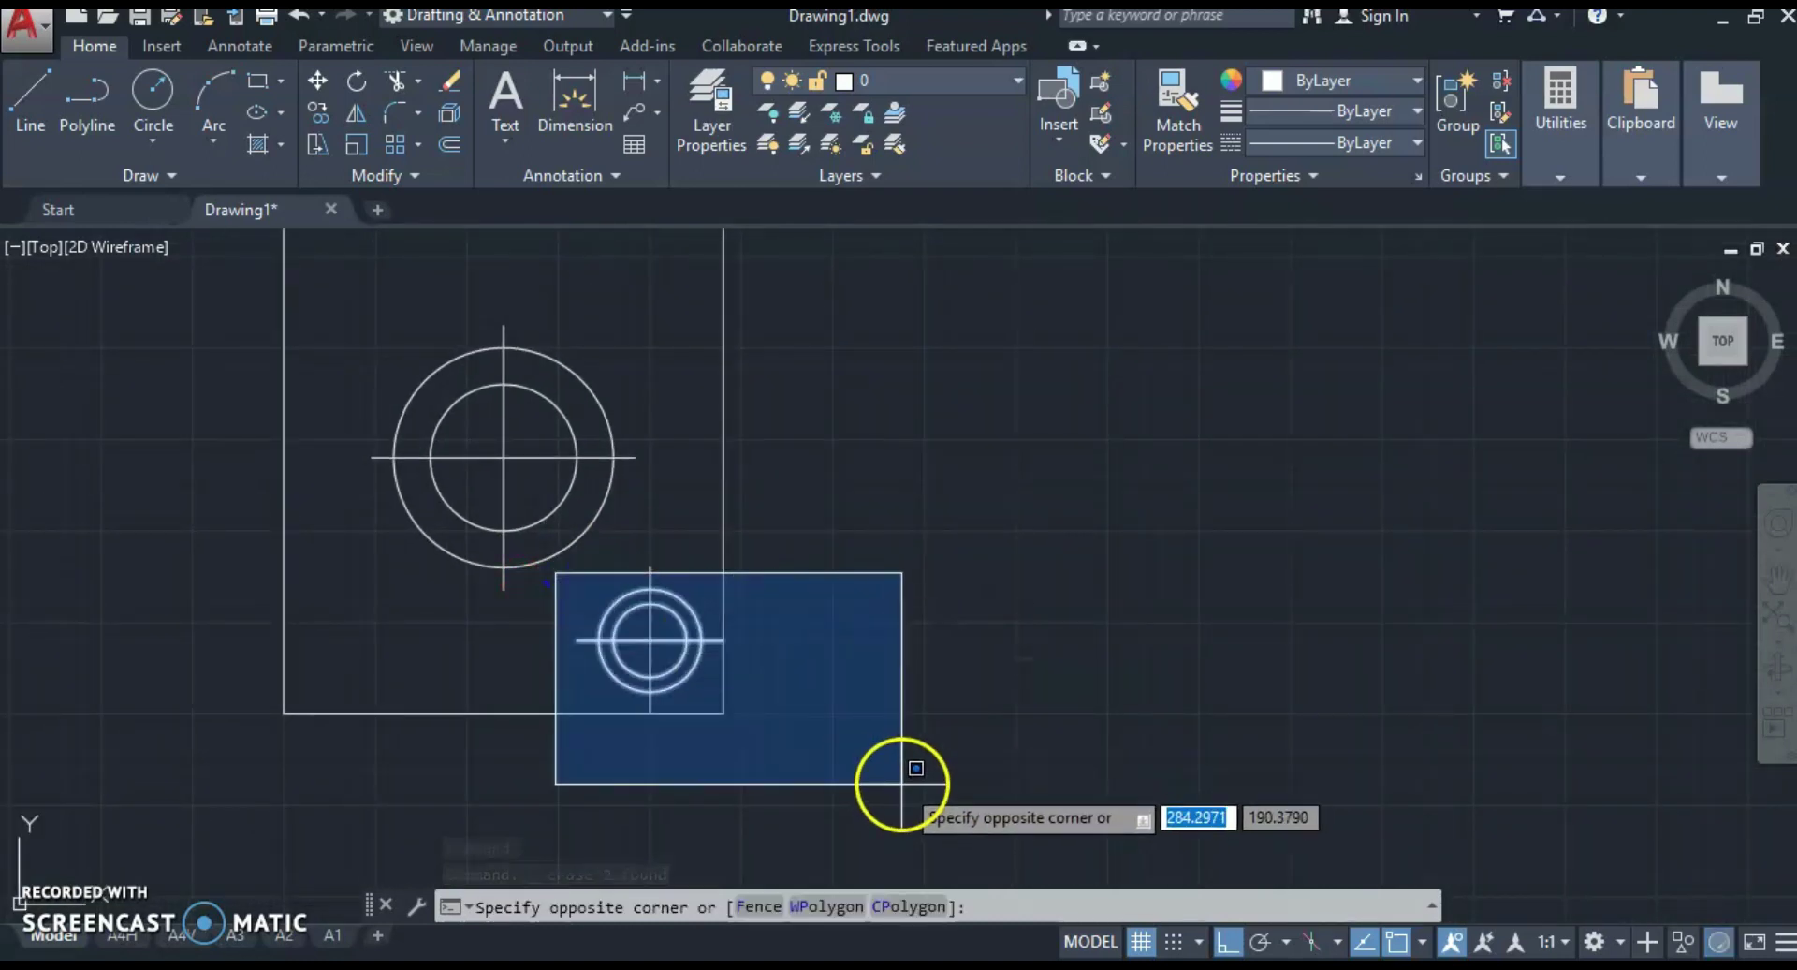
key(Escape)
click(773, 682)
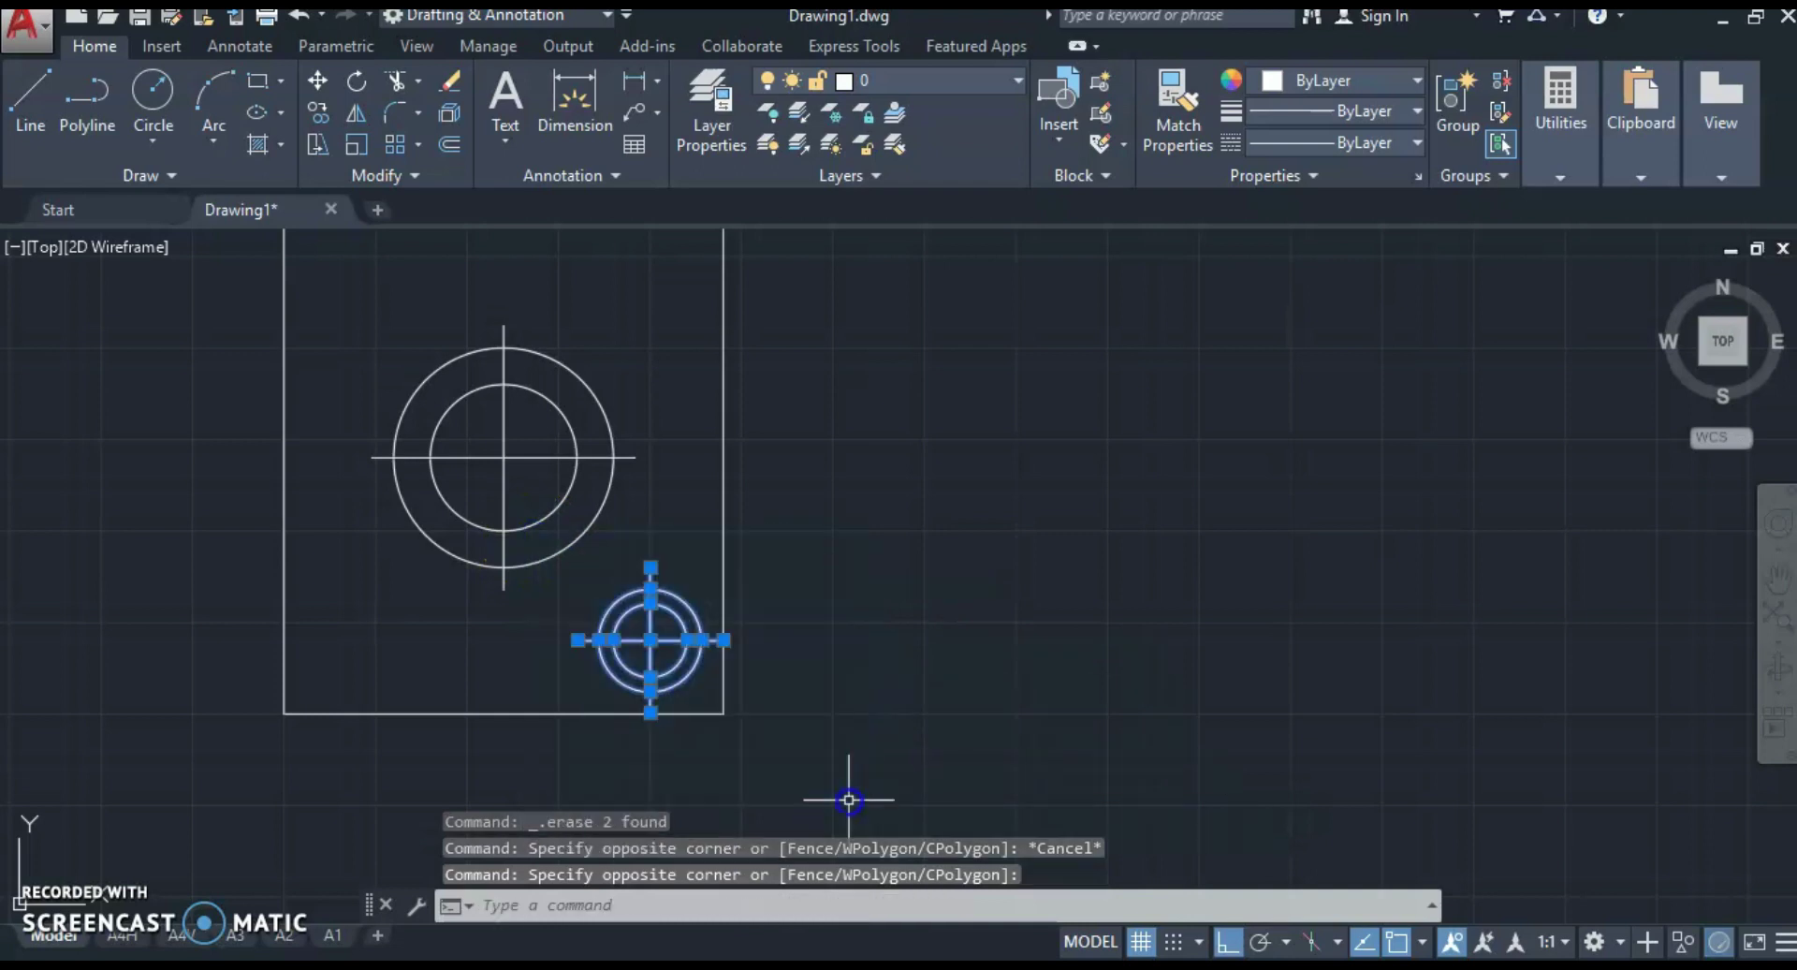
text(mi)
key(Return)
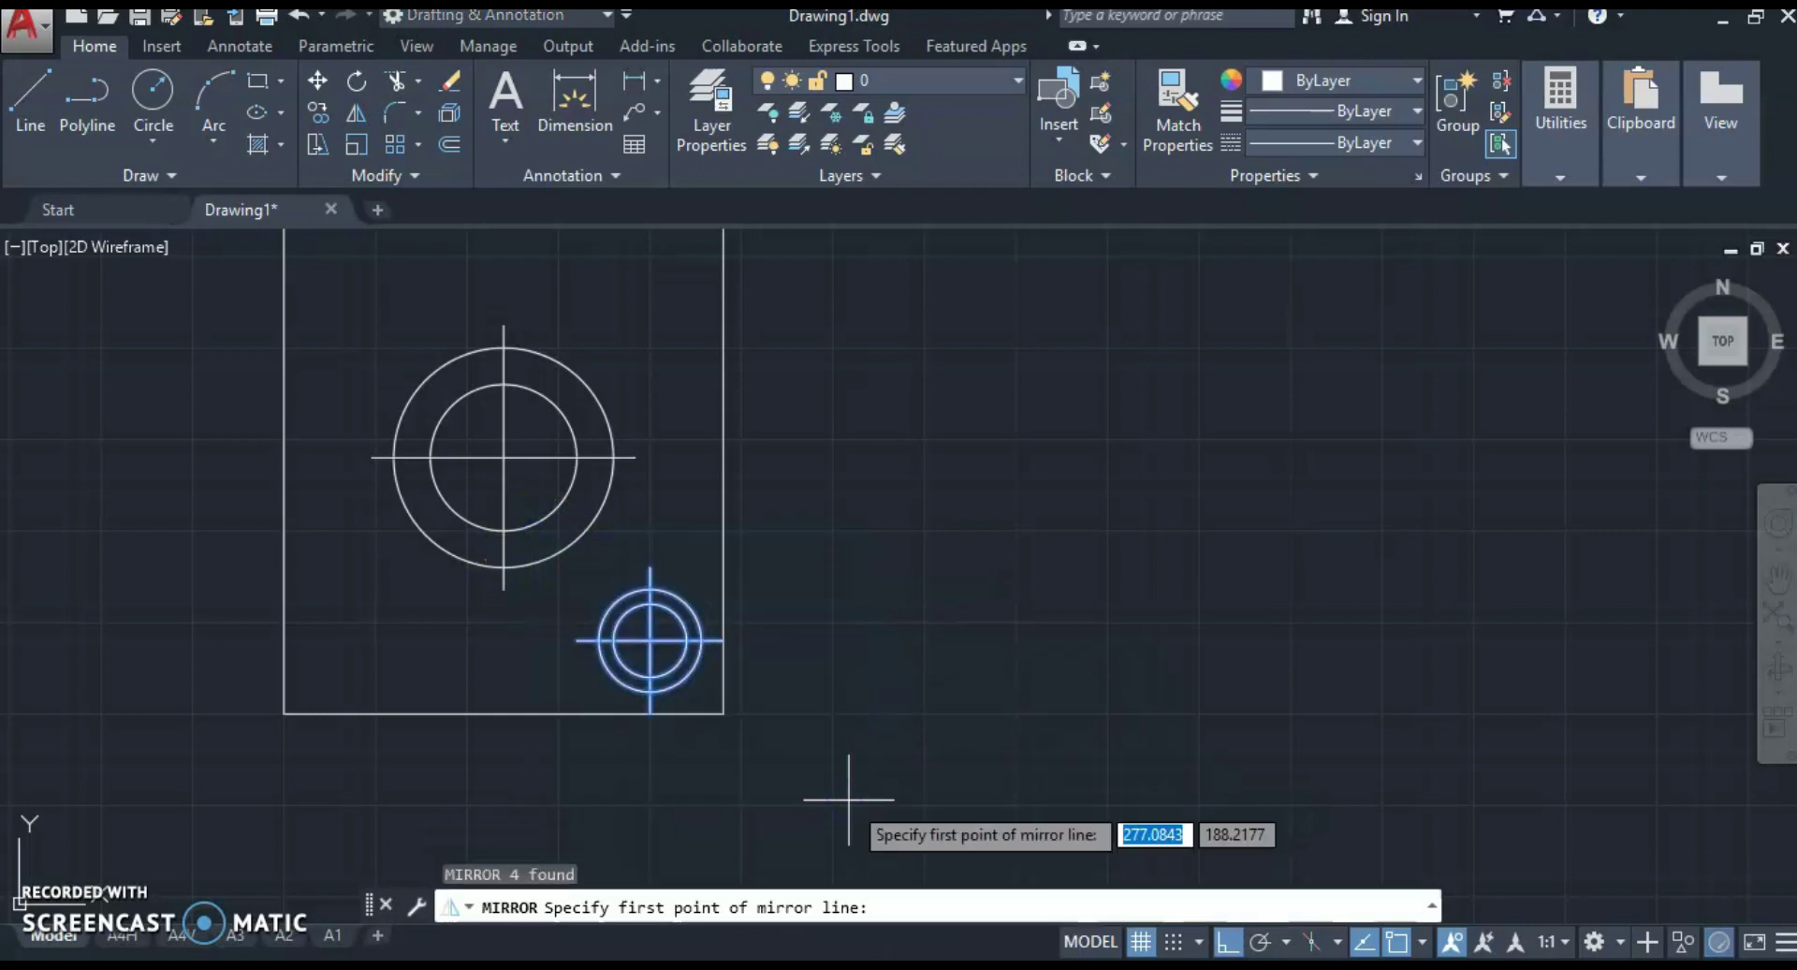
click(726, 458)
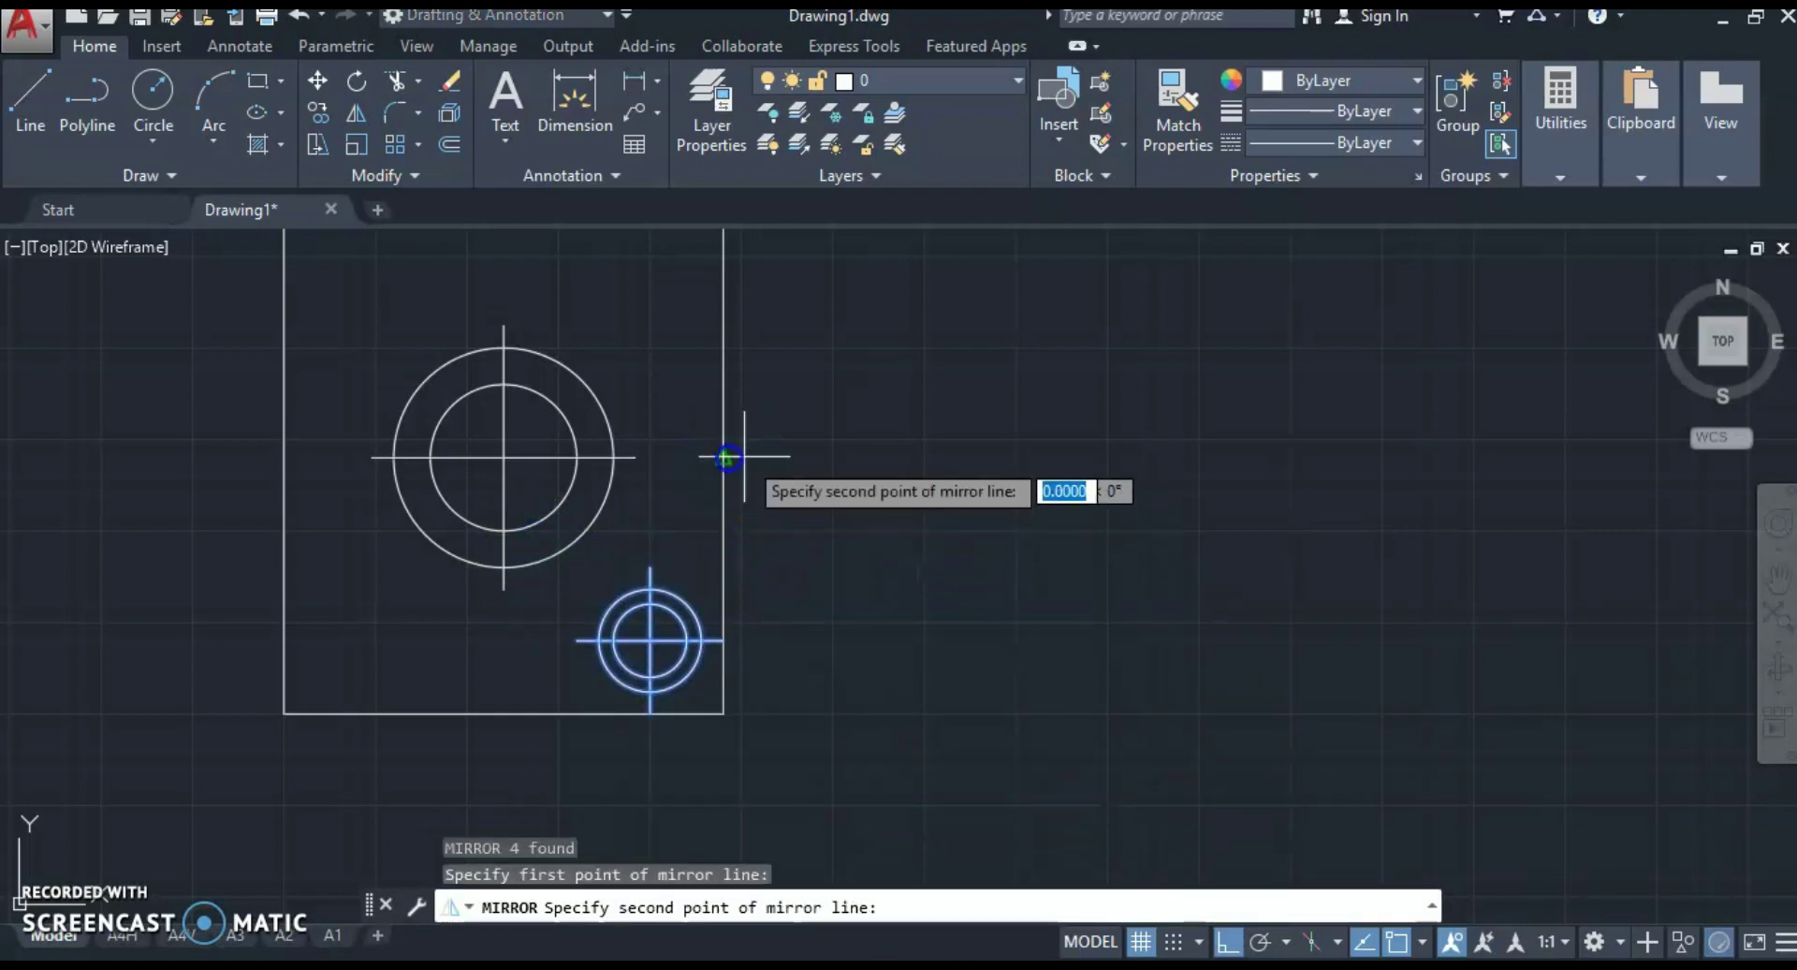
click(935, 461)
key(Return)
Step: Mirror both right-hand holes across the vertical midline, copying them to the left corners
middle_drag(925, 573, 923, 662)
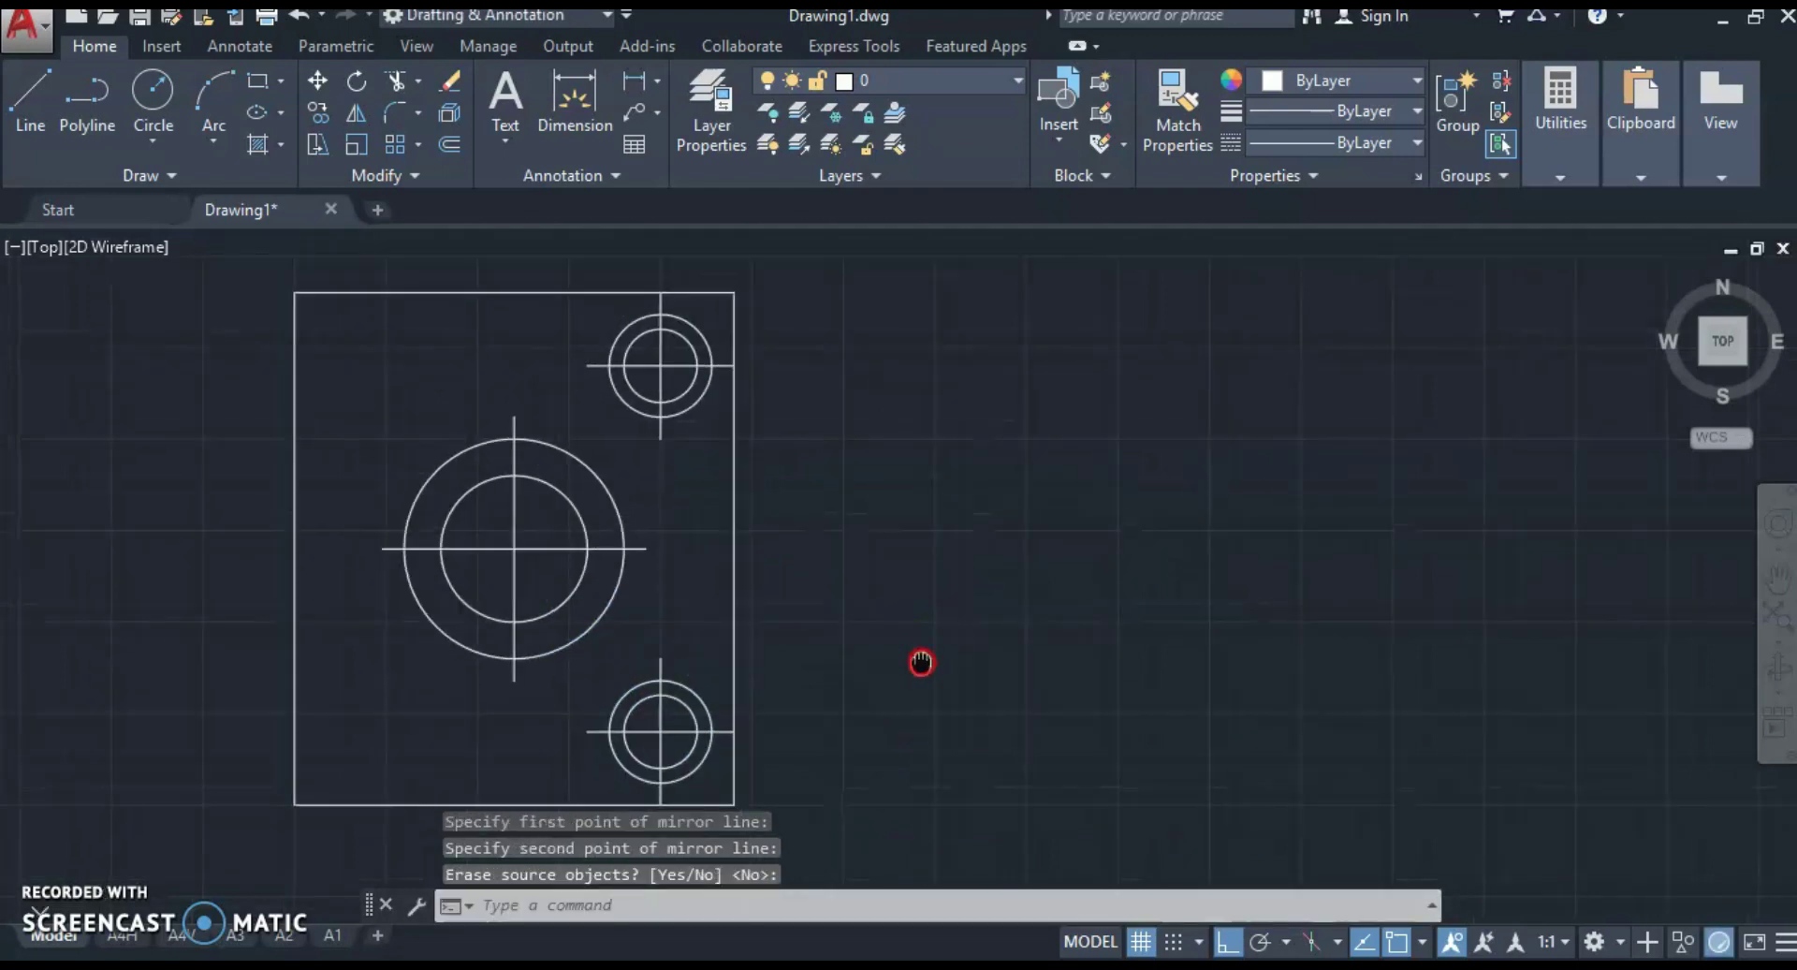
scroll(581, 401, down, 2)
click(568, 293)
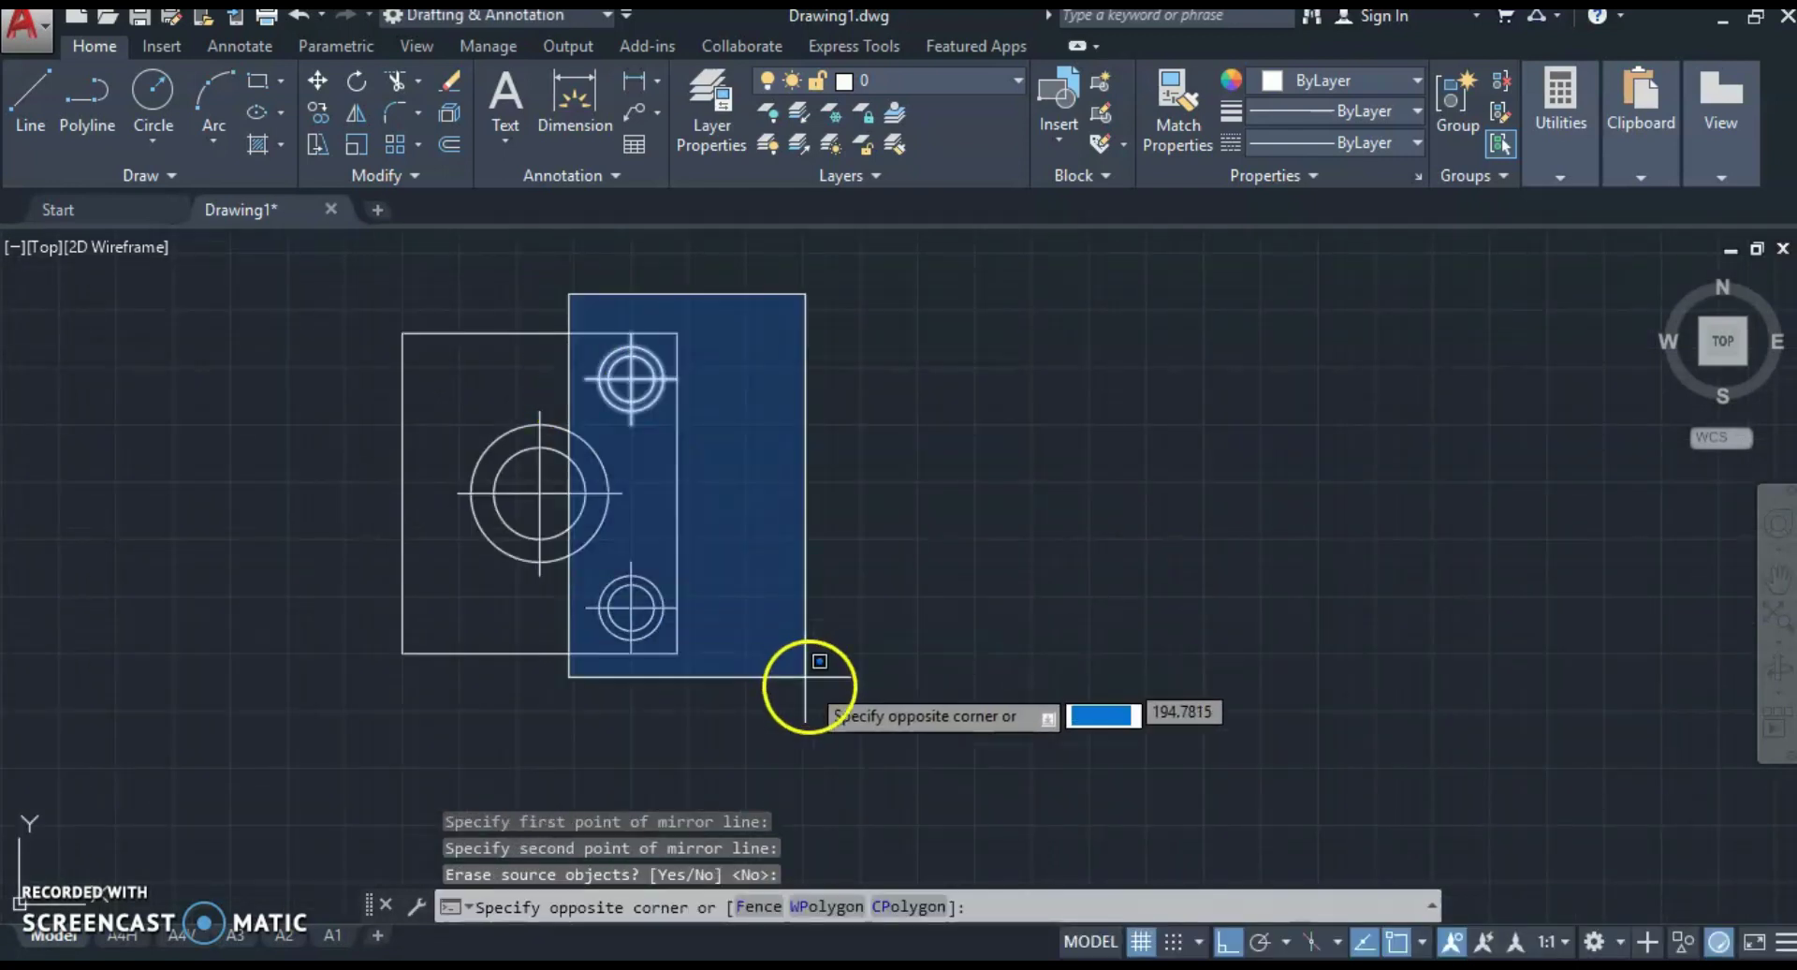
click(830, 749)
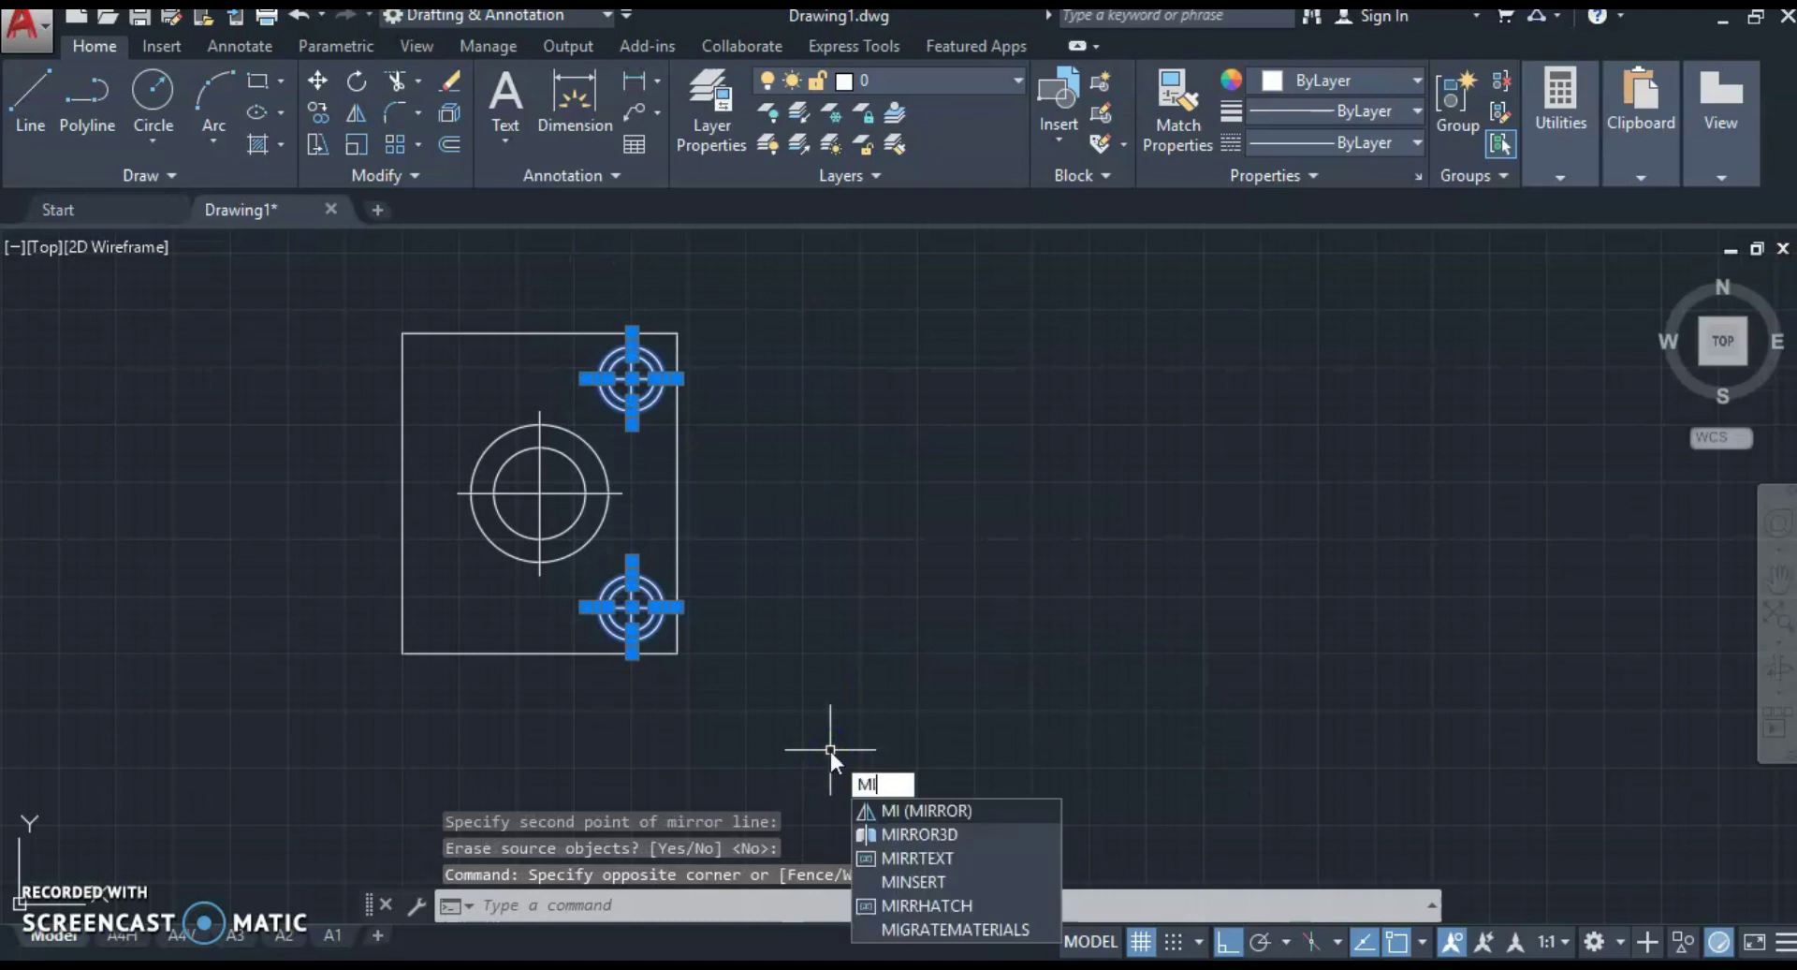
key(Return)
click(511, 653)
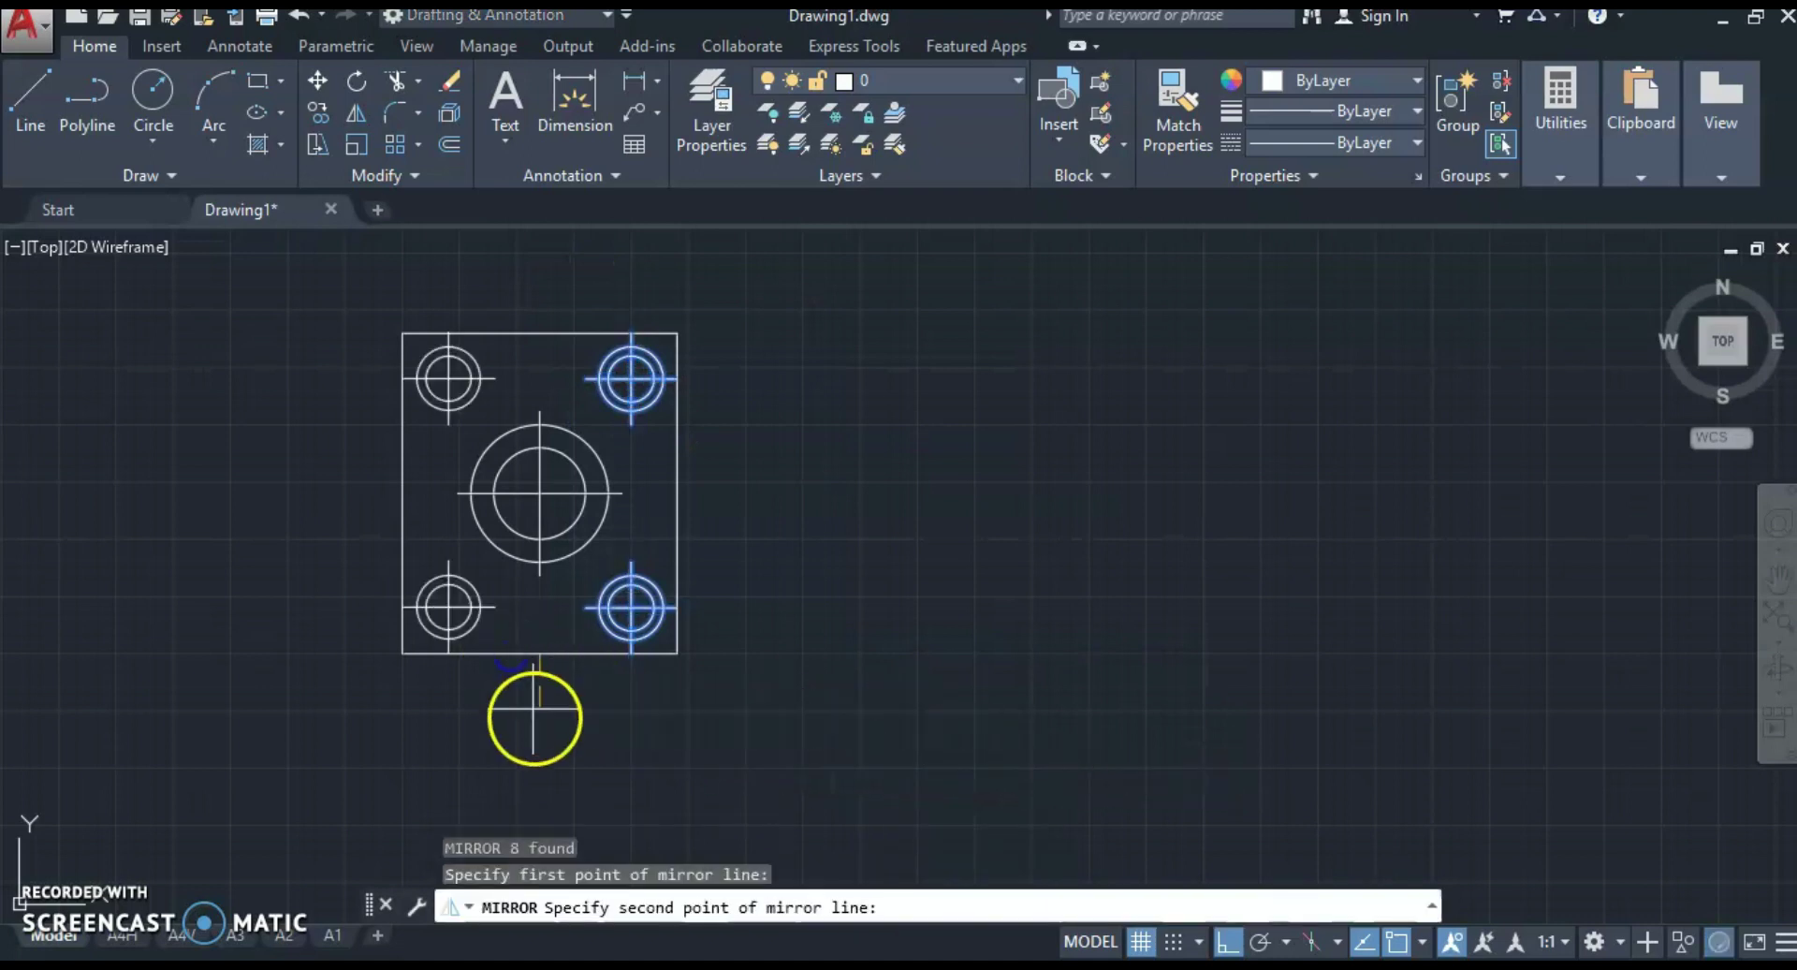
click(537, 749)
key(Return)
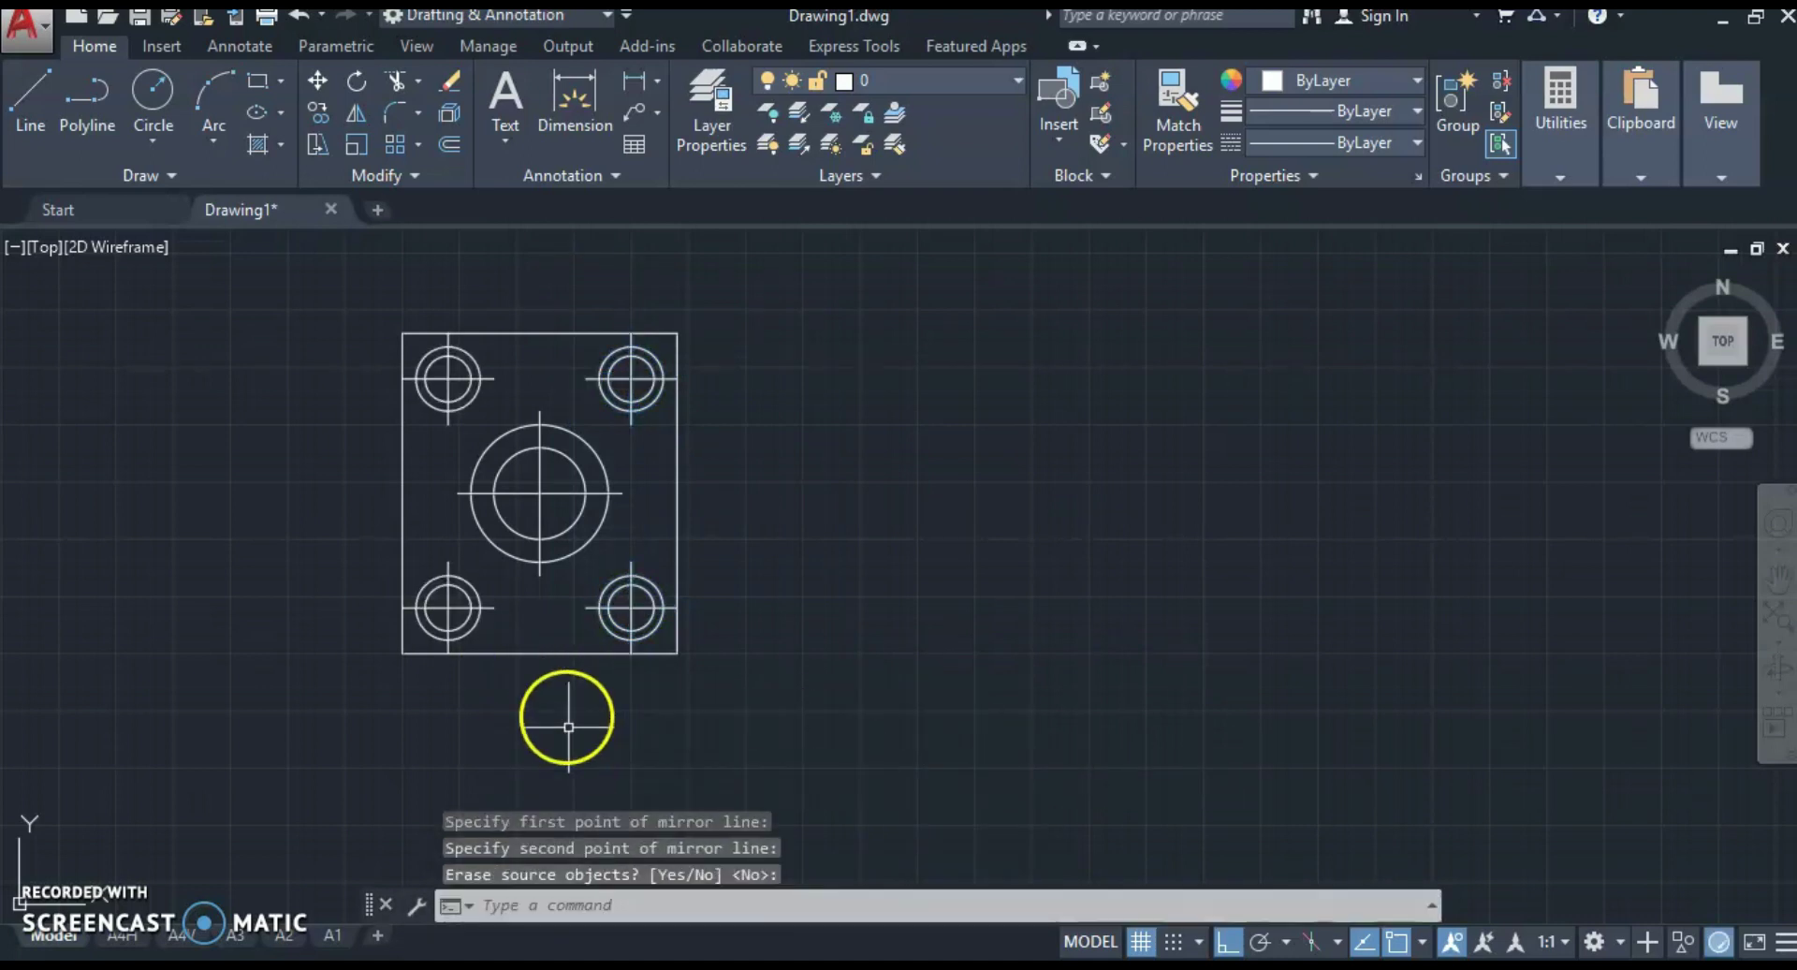
Step: Start a new LINE with 'l', then switch to the exercise PDF for reference
scroll(568, 727, up, 2)
scroll(554, 642, up, 1)
scroll(642, 630, up, 2)
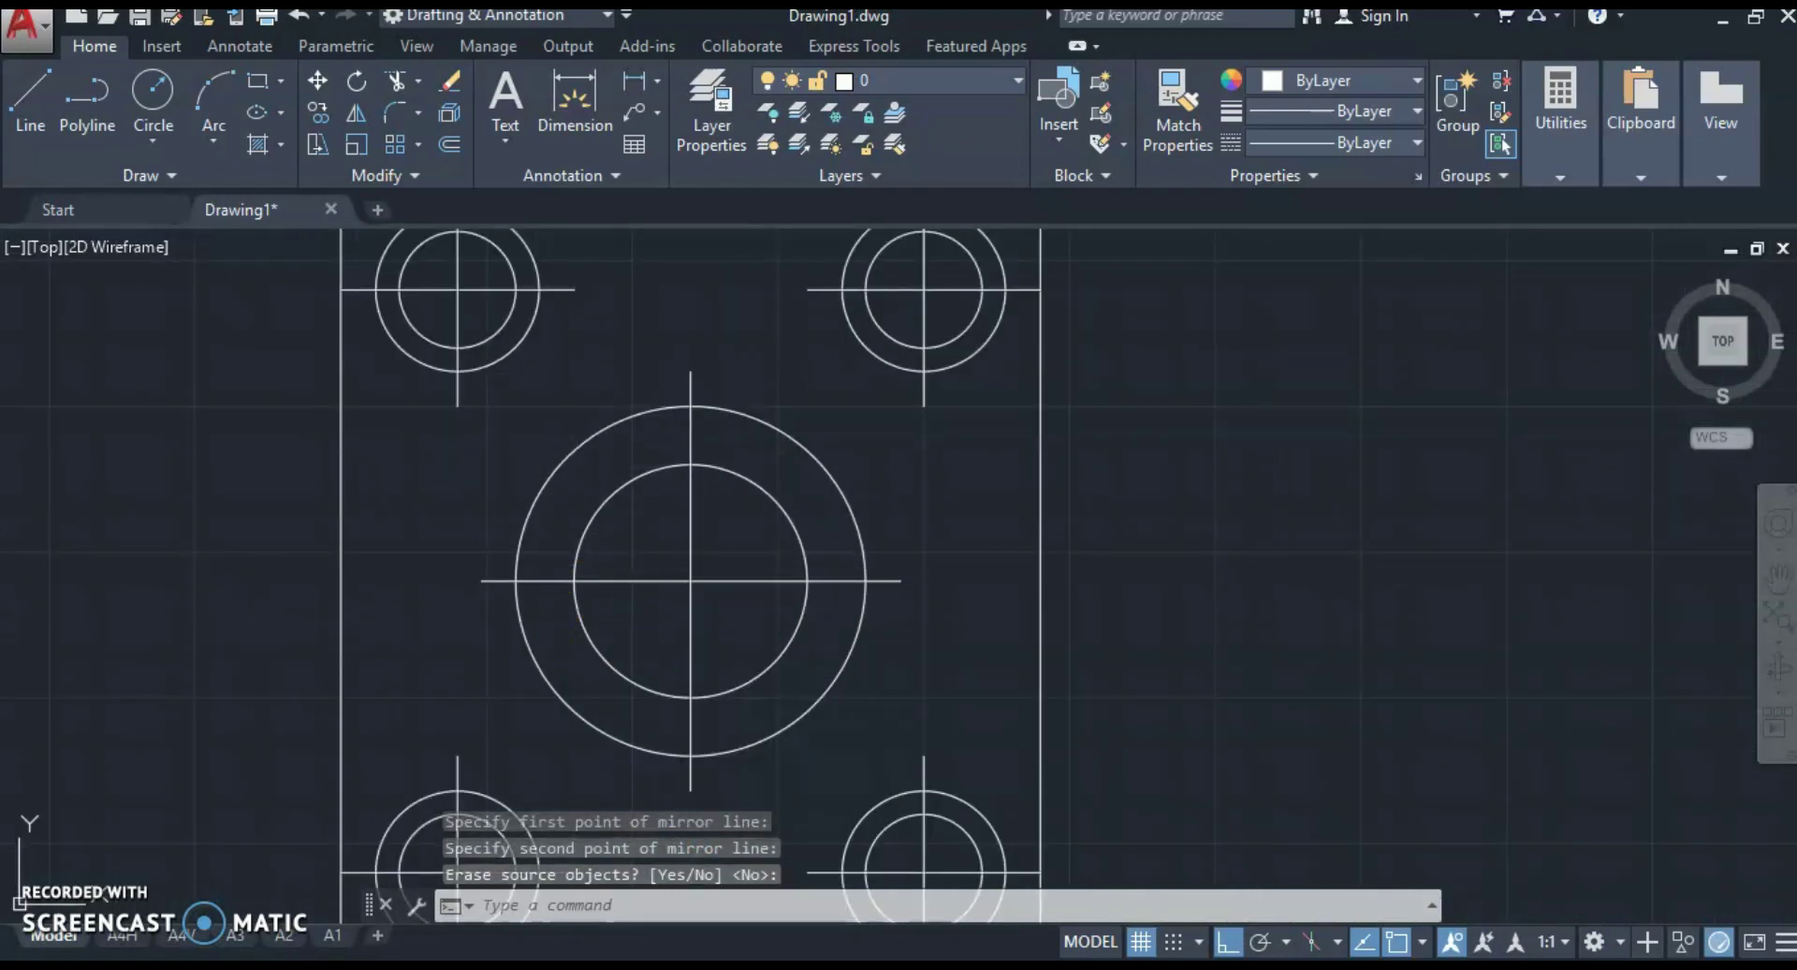
text(l)
key(Return)
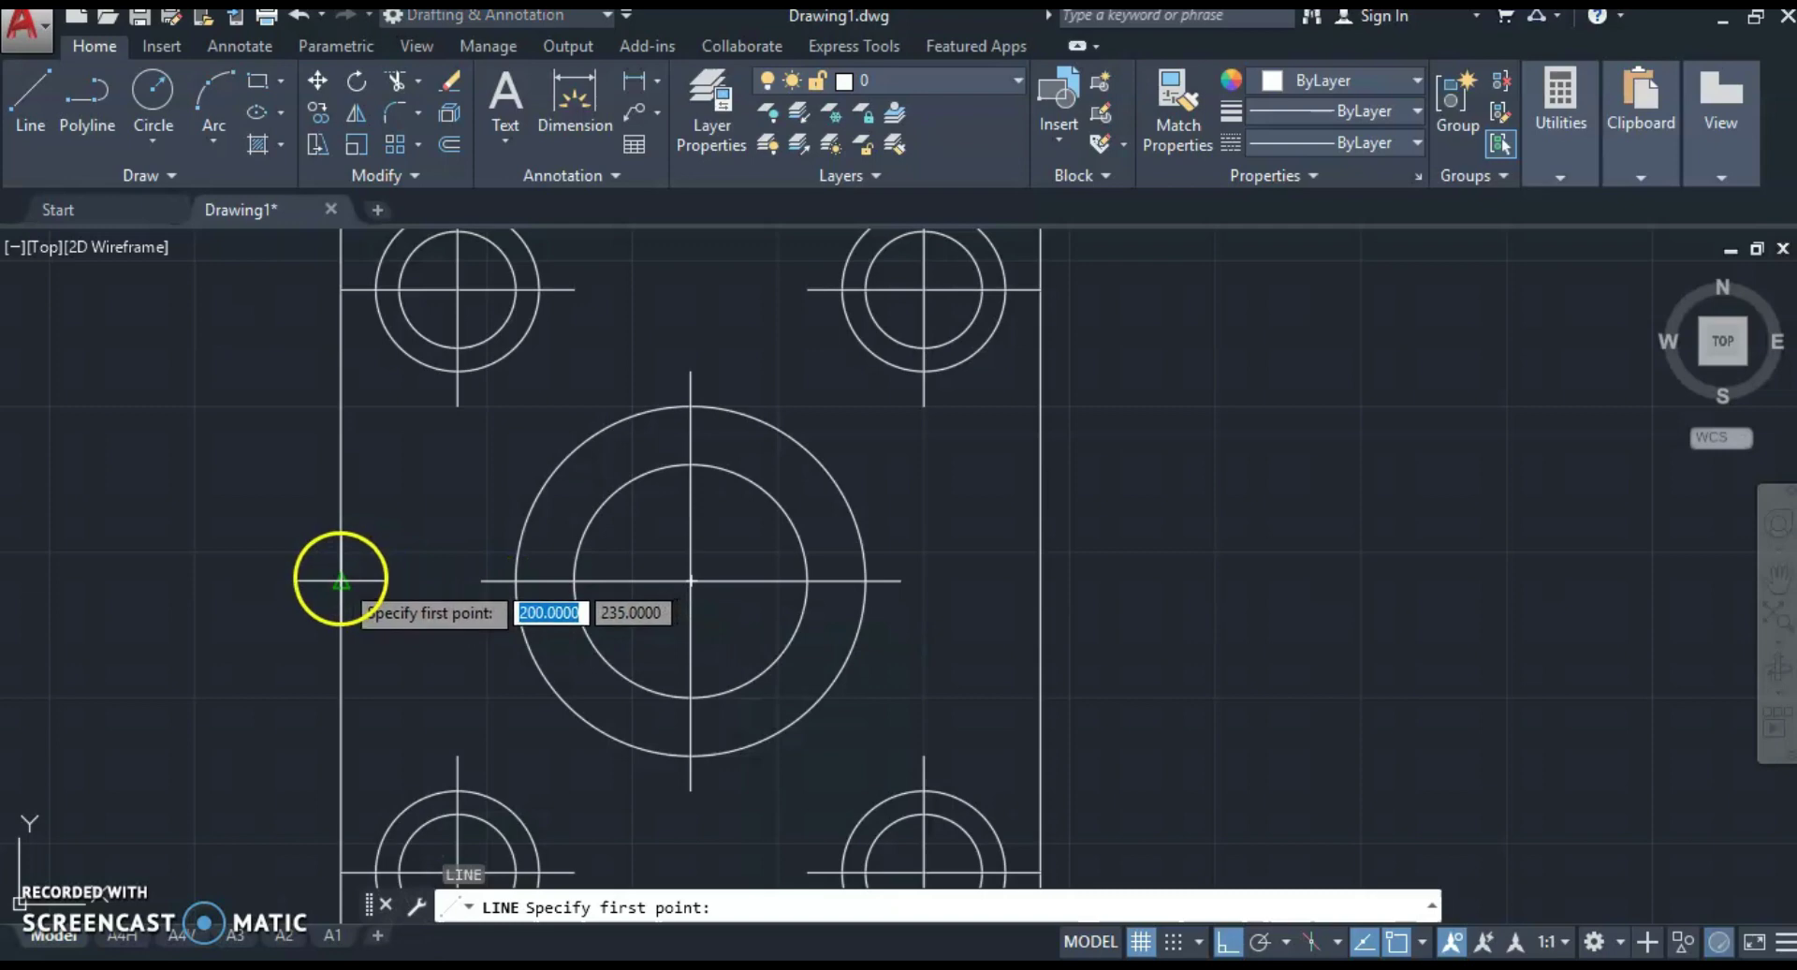
key(alt+Tab)
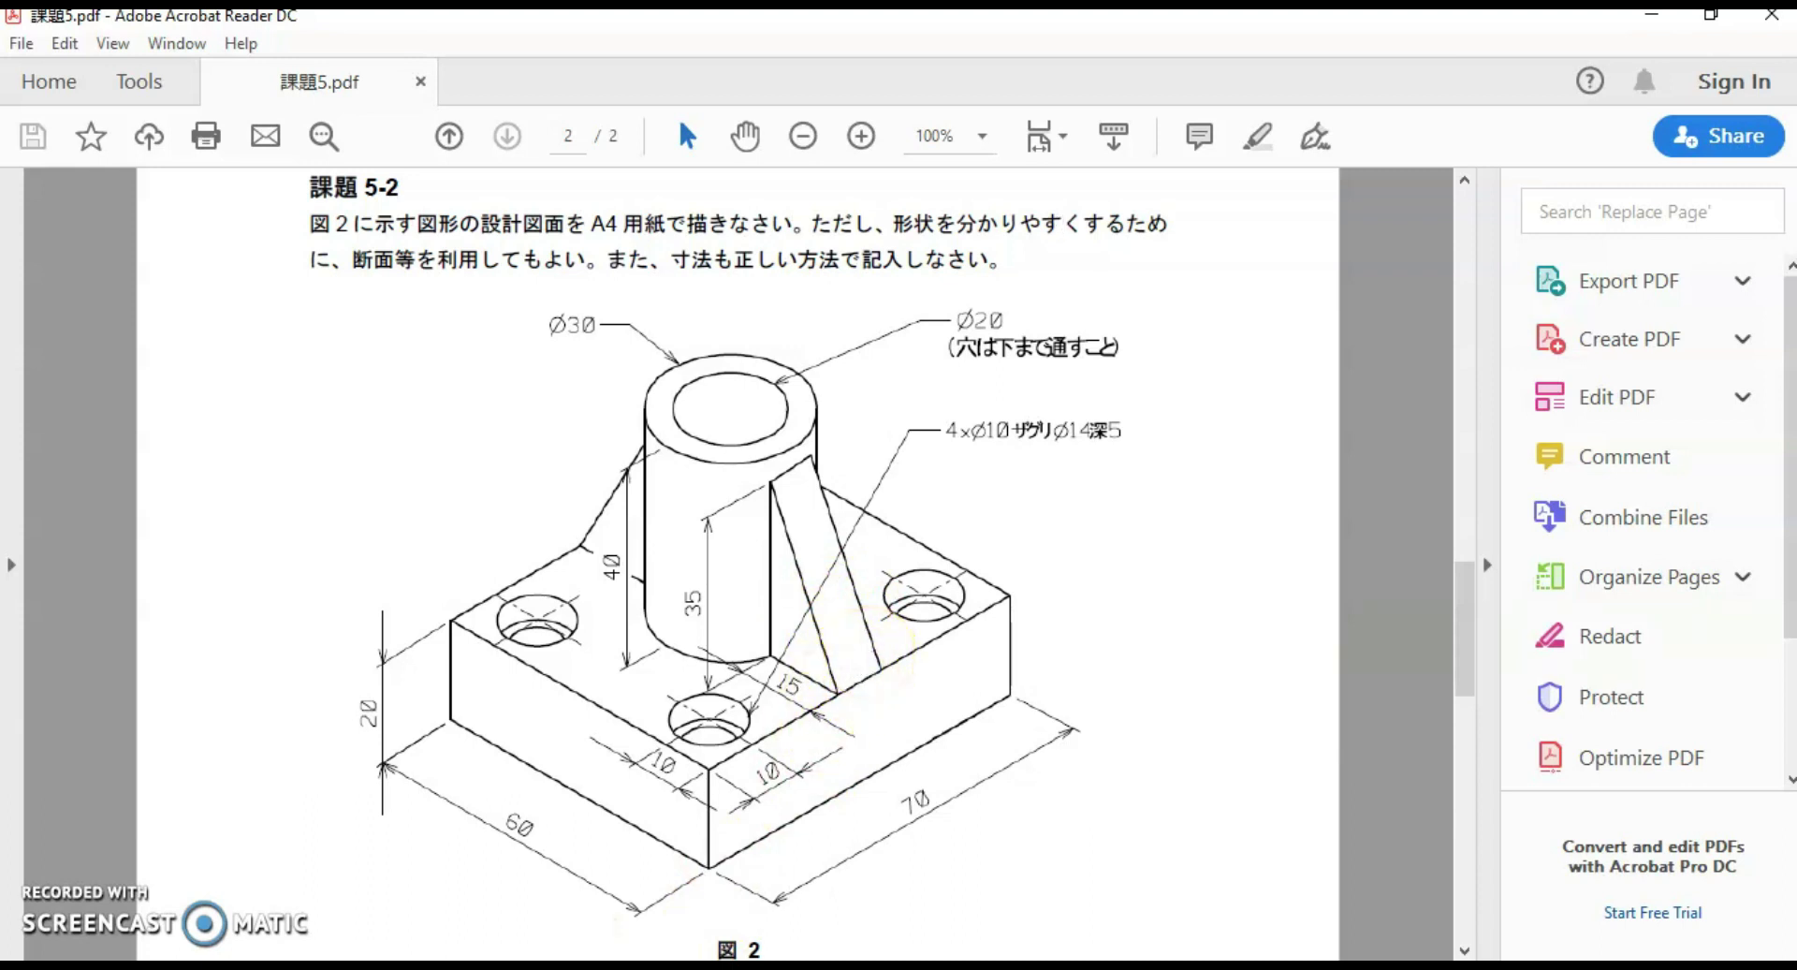
Step: Leave the exercise PDF and return to the AutoCAD drawing
key(alt+Tab)
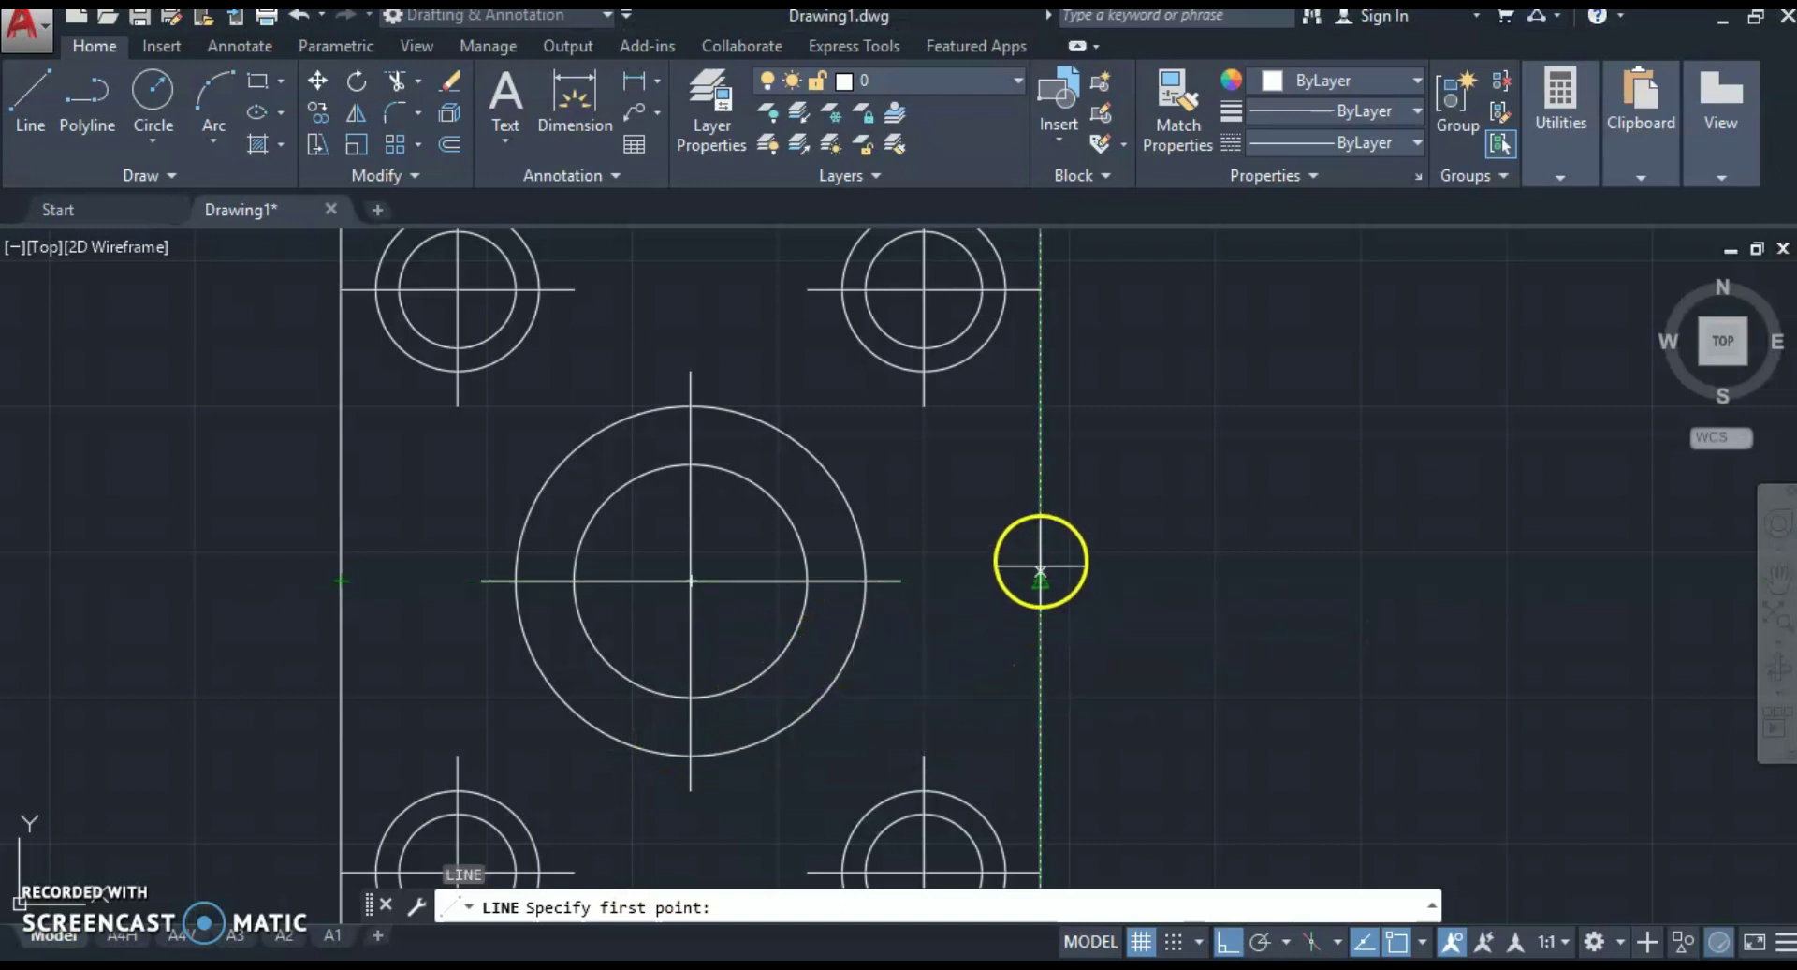
Step: Draw a line 5 units off the edge midpoint across the plate and trim it inside the large circle
text(5)
key(Return)
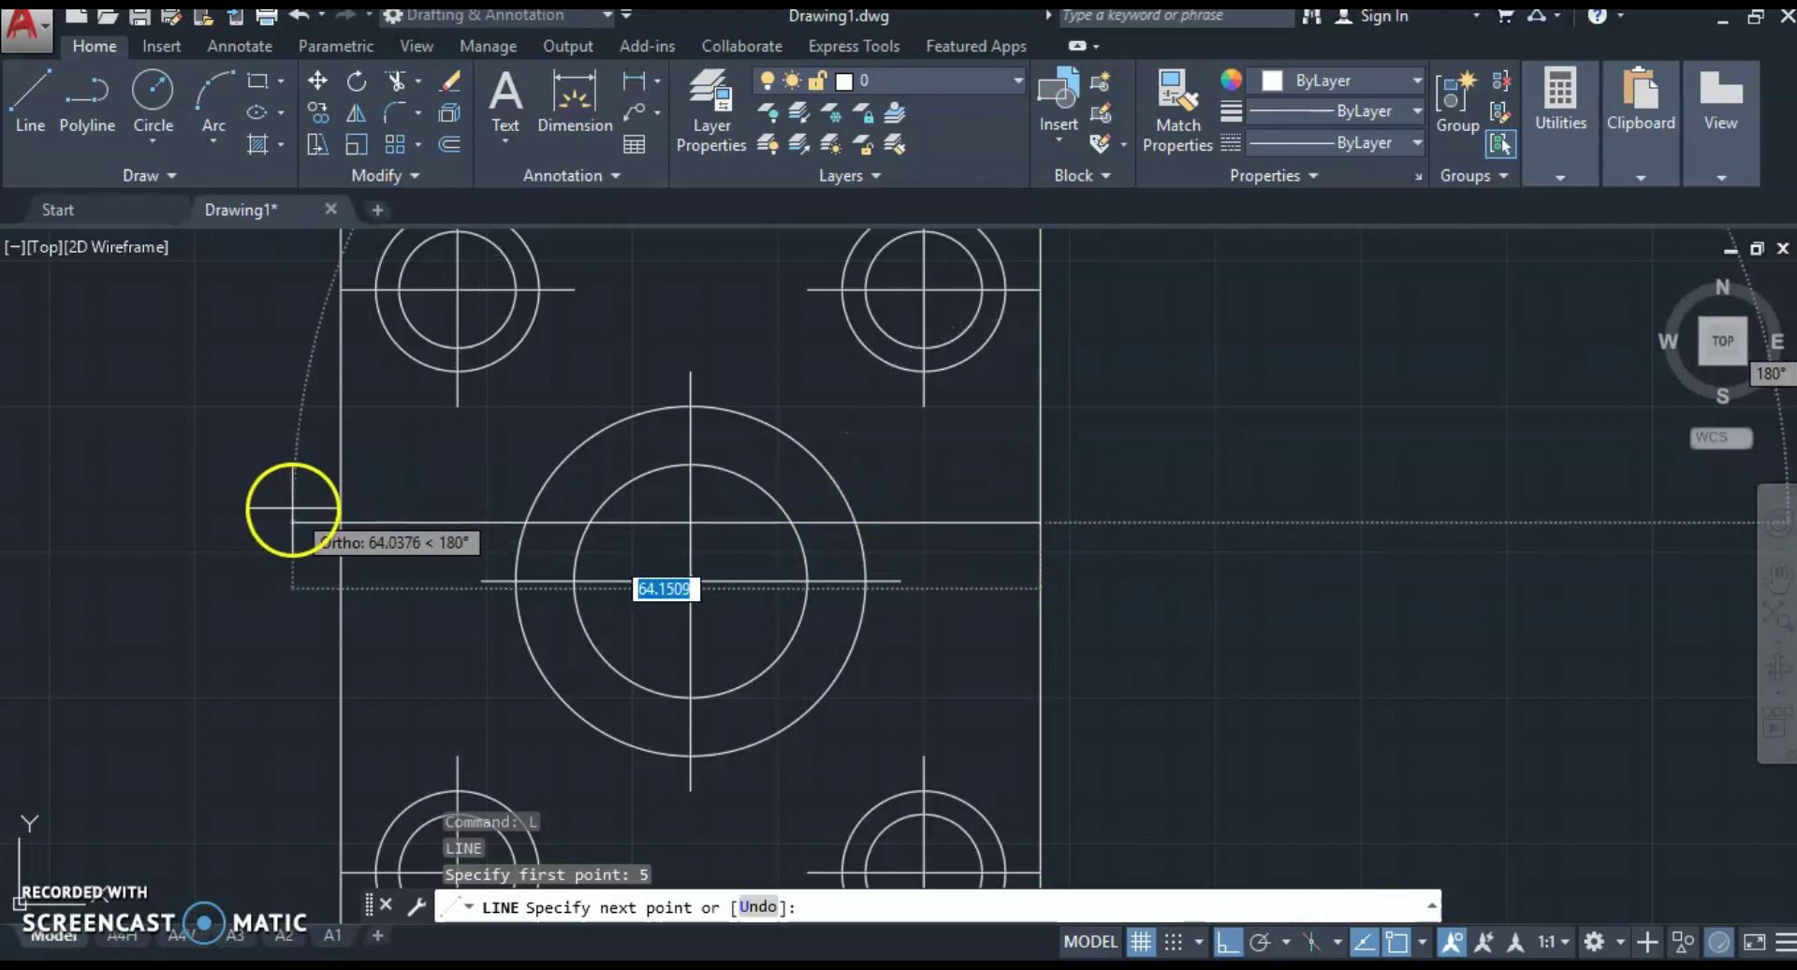
click(335, 511)
key(Escape)
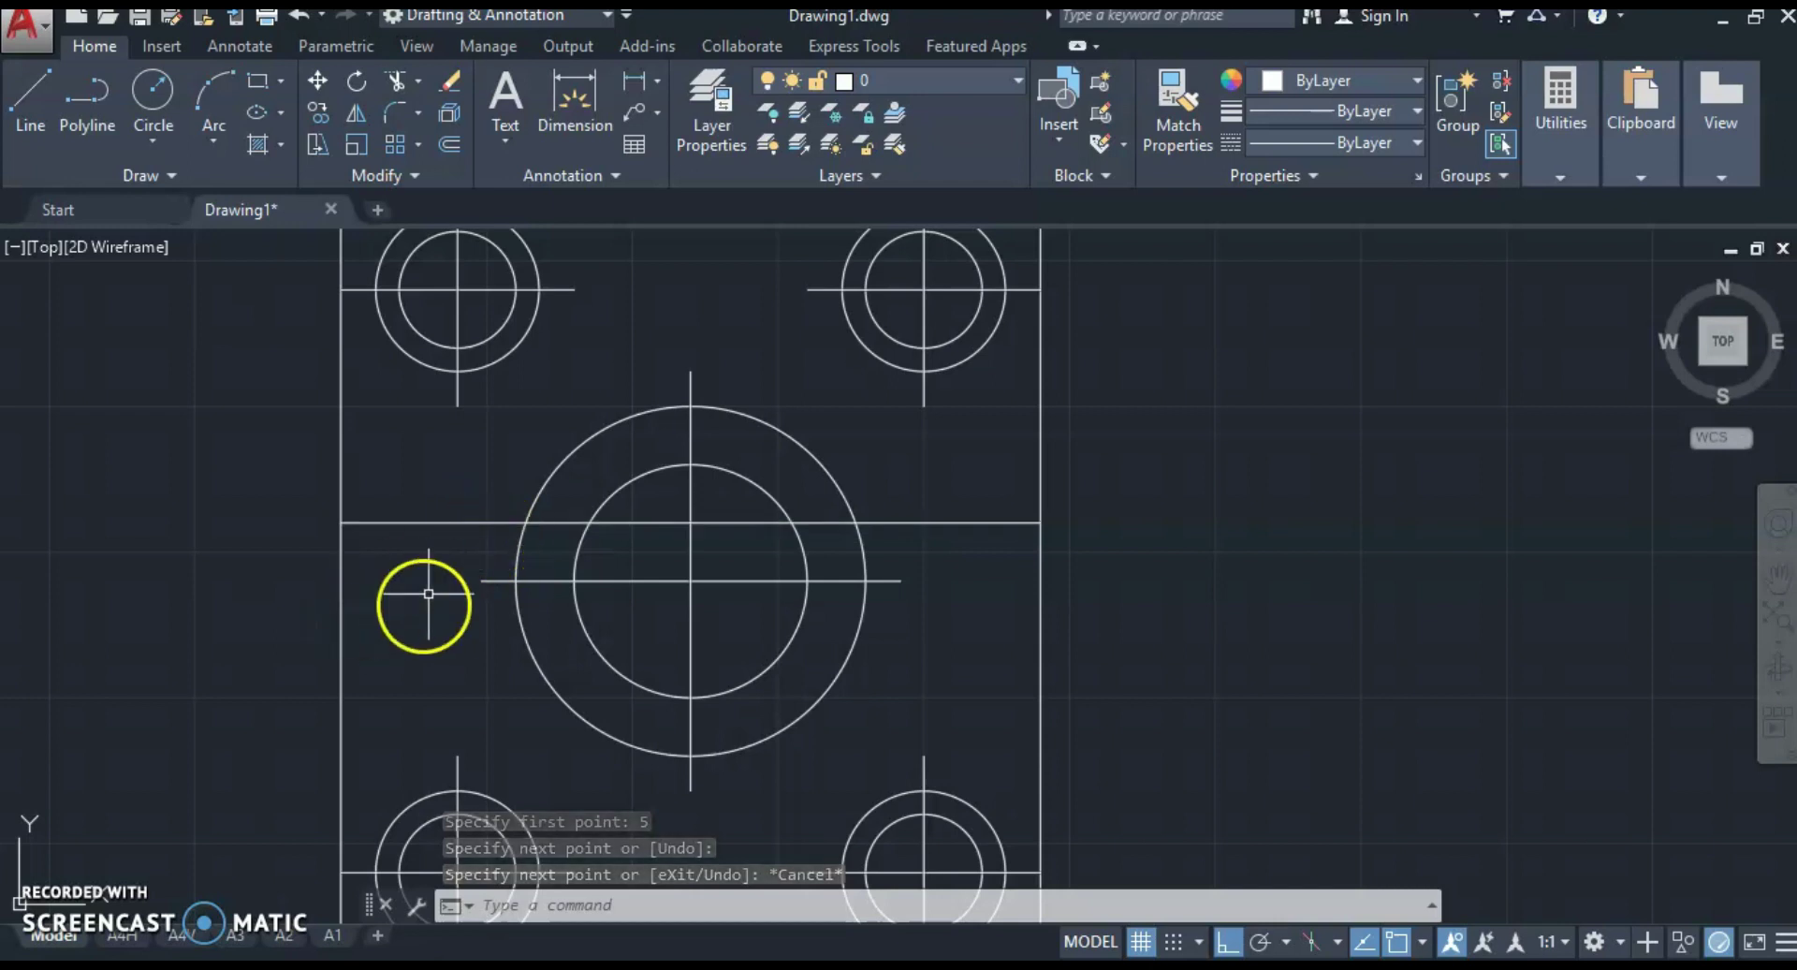
click(518, 538)
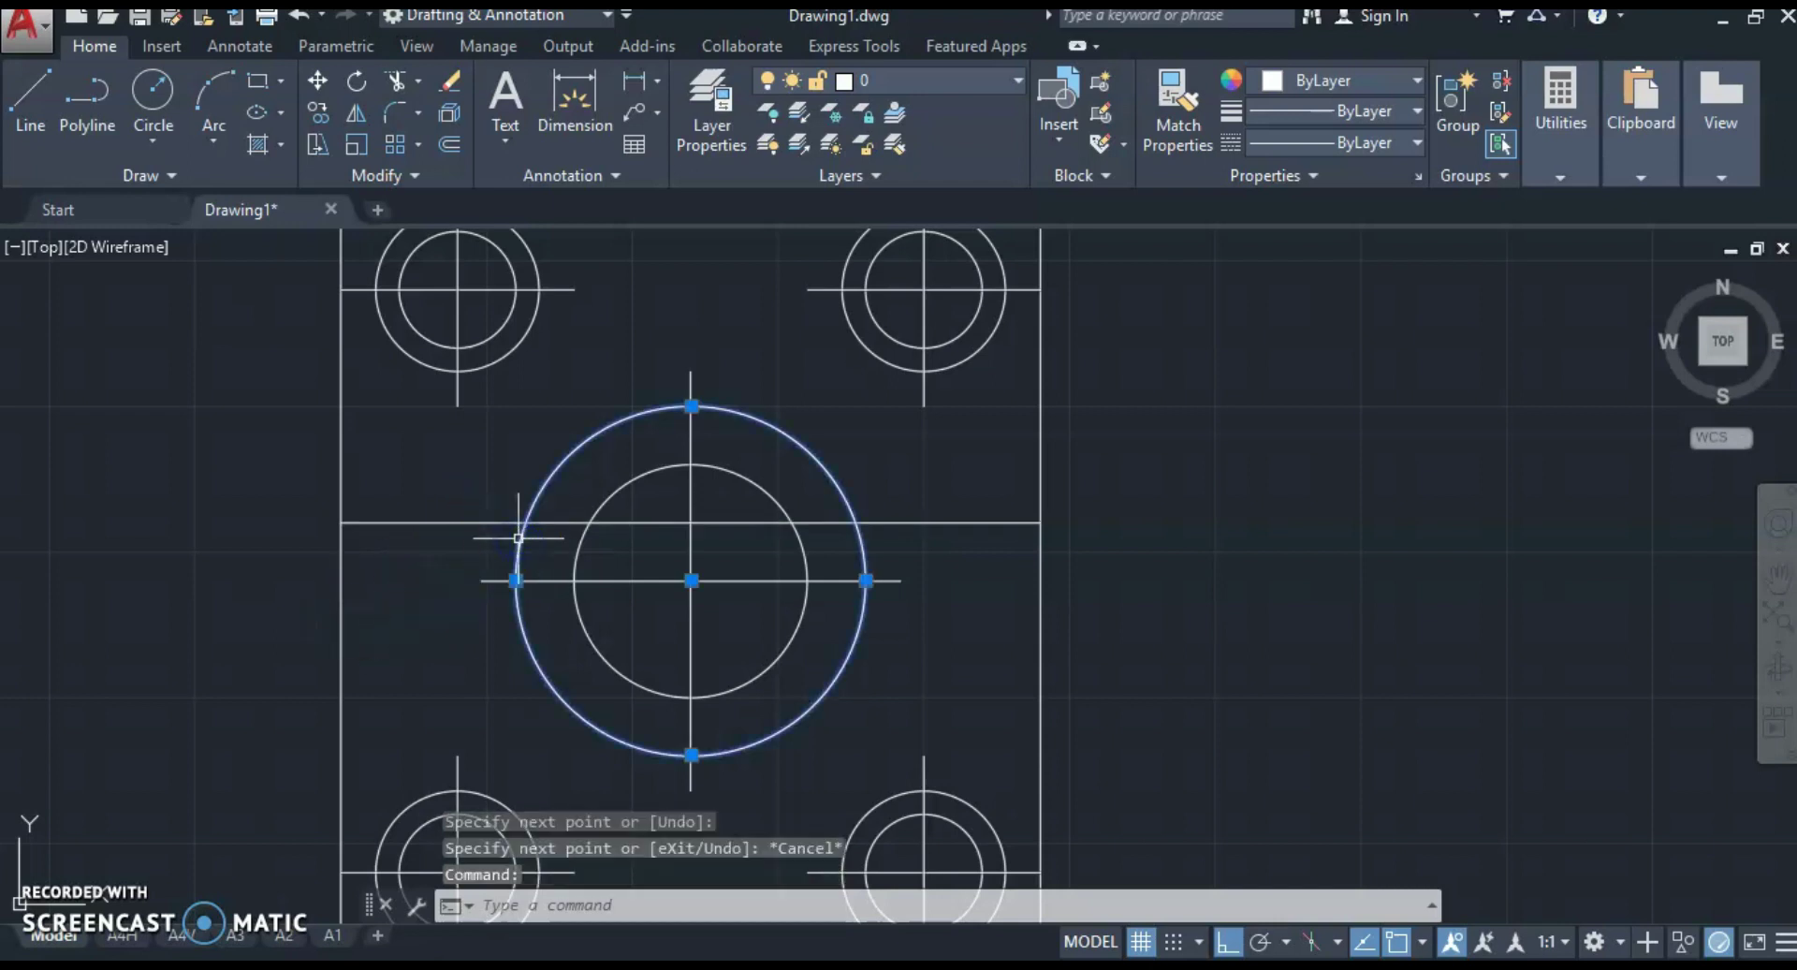
text(tr)
key(Return)
click(553, 521)
key(Escape)
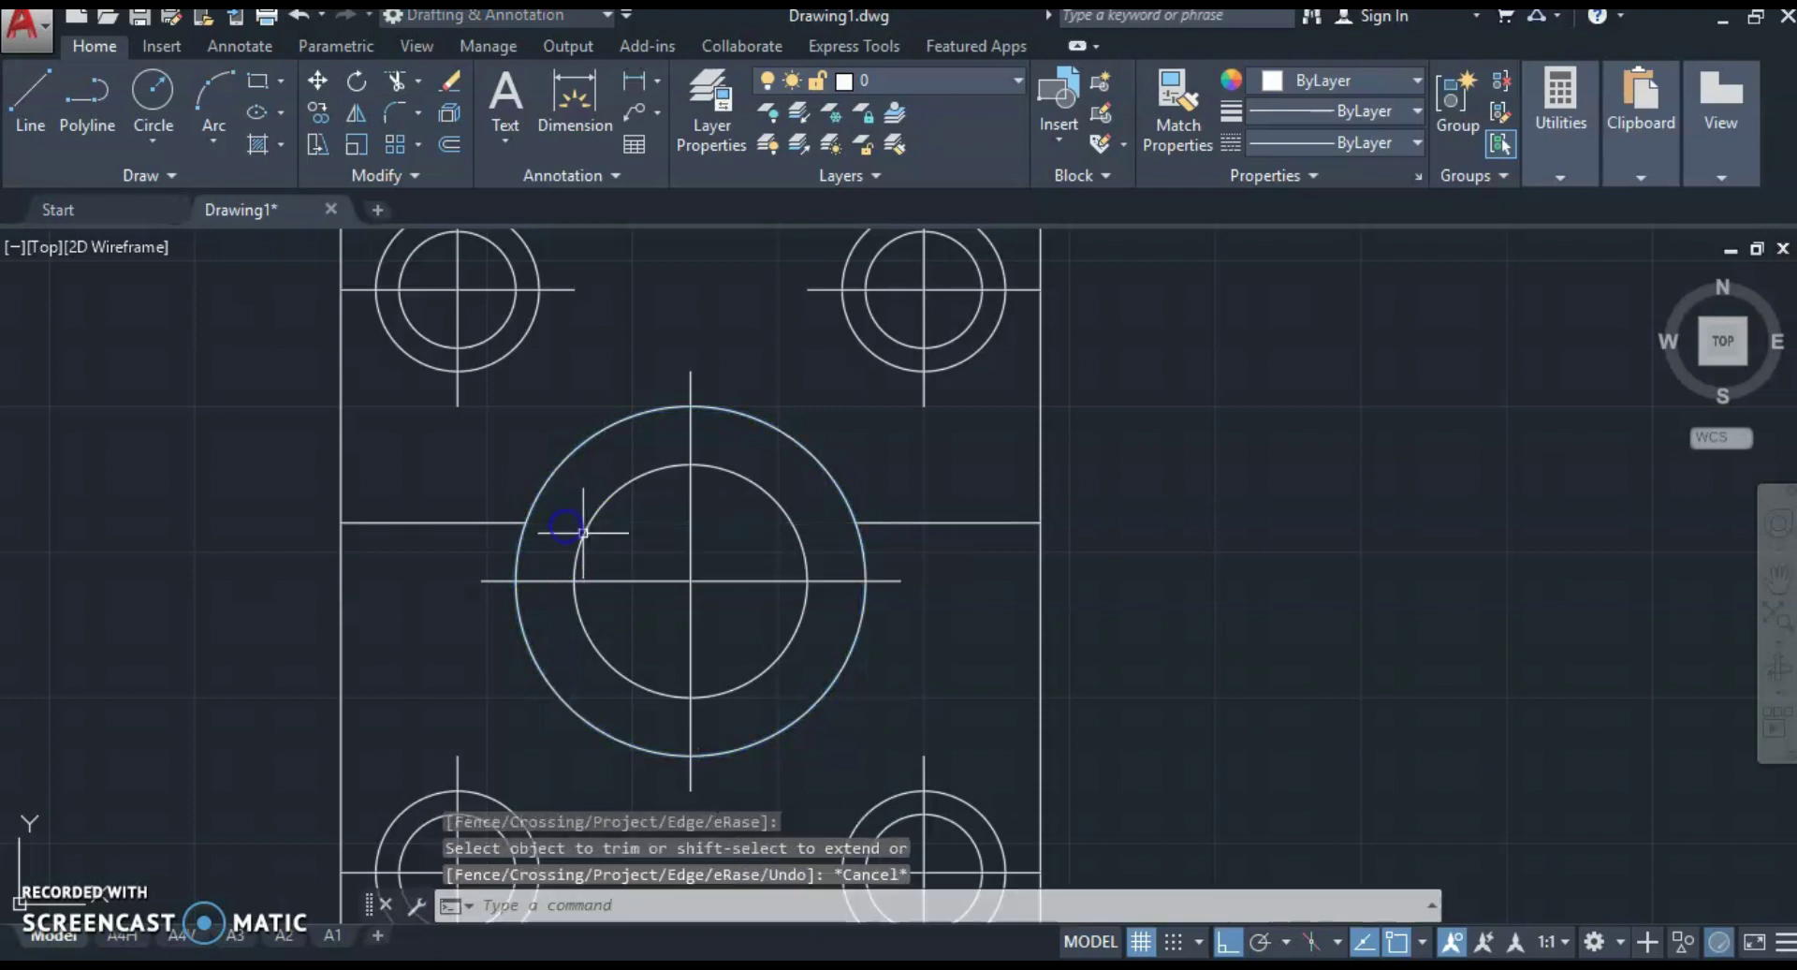
Step: Mirror the two trimmed line pieces about the centre line, keeping the originals
click(261, 469)
click(1232, 559)
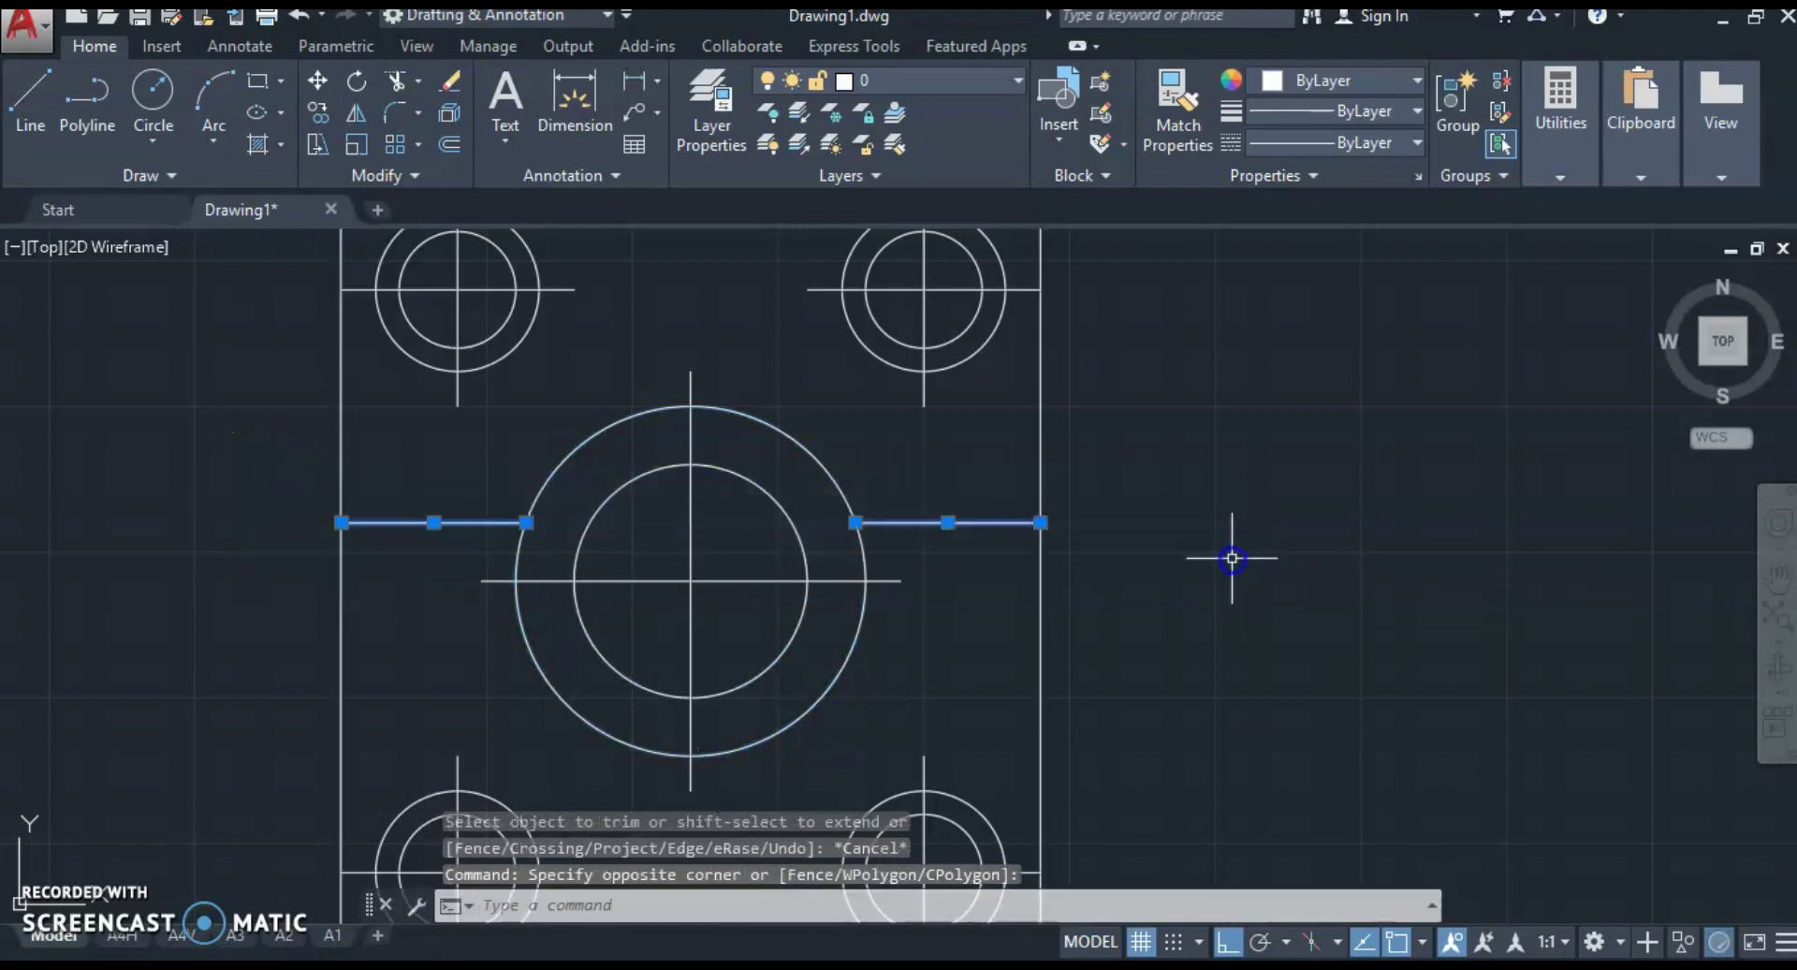
text(MI)
key(Return)
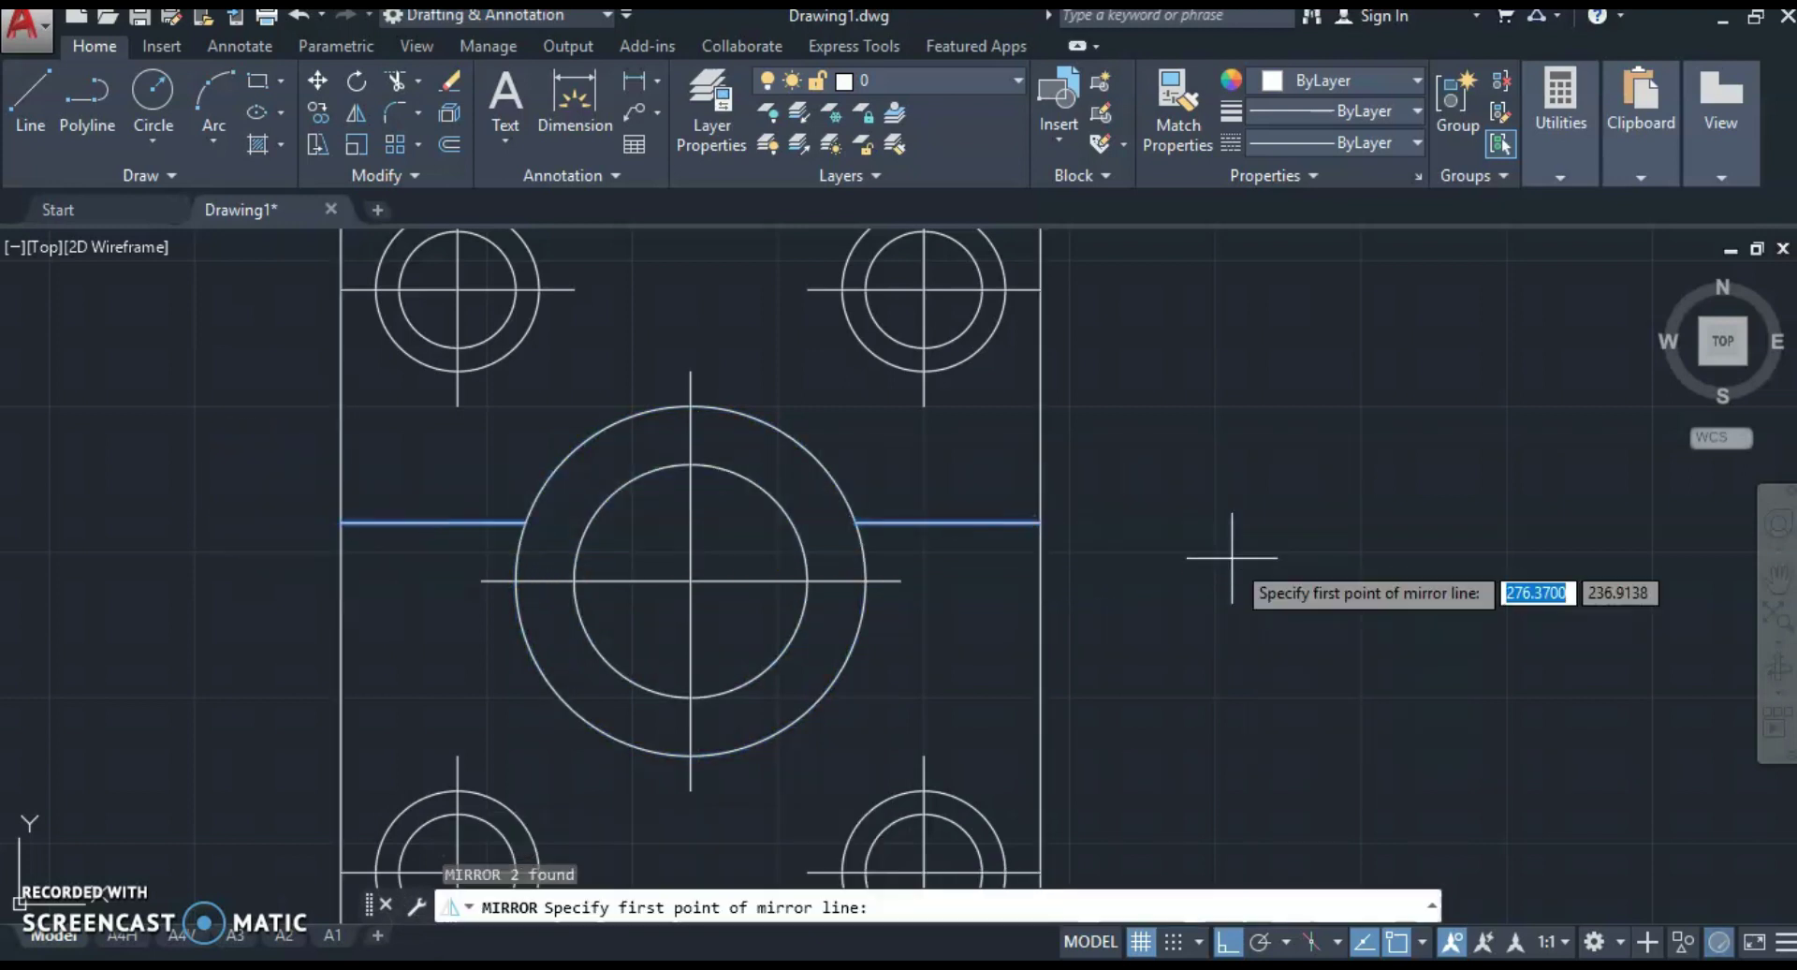
click(1042, 585)
click(1256, 570)
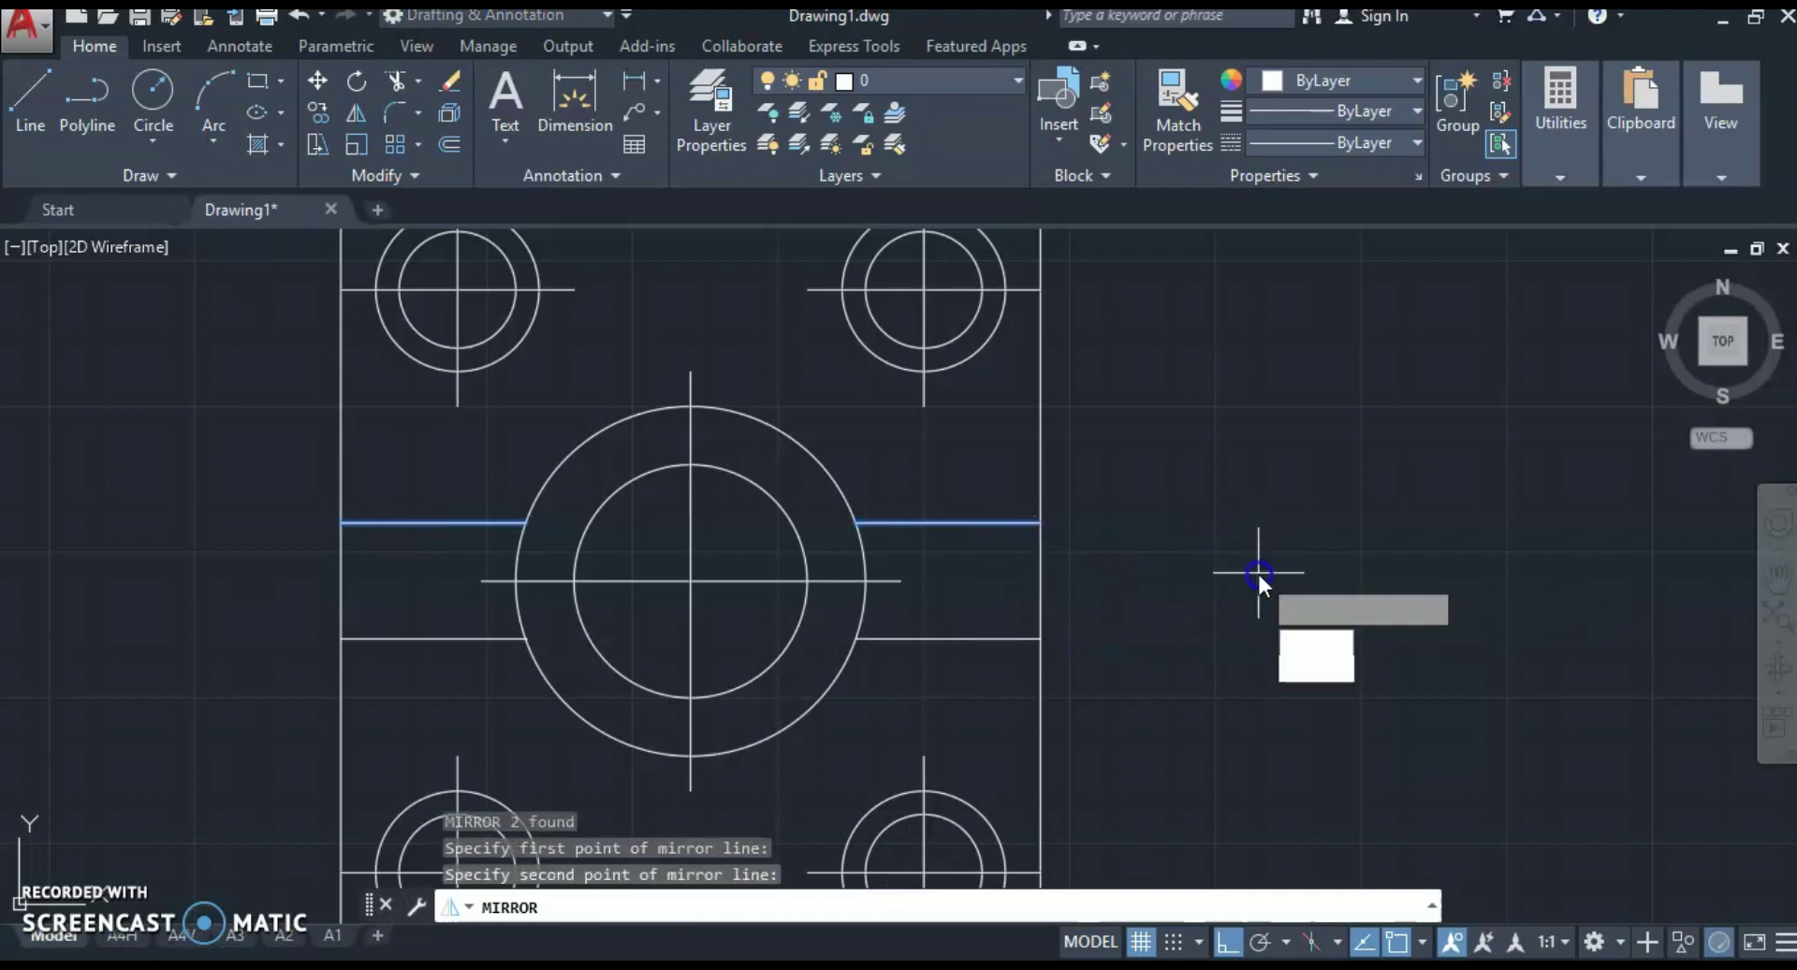
key(Return)
Step: Frame the whole plate and compare it against the exercise PDF
scroll(1256, 573, down, 2)
scroll(1245, 585, down, 3)
middle_drag(1236, 594, 1131, 418)
scroll(1146, 485, down, 2)
scroll(1146, 485, up, 2)
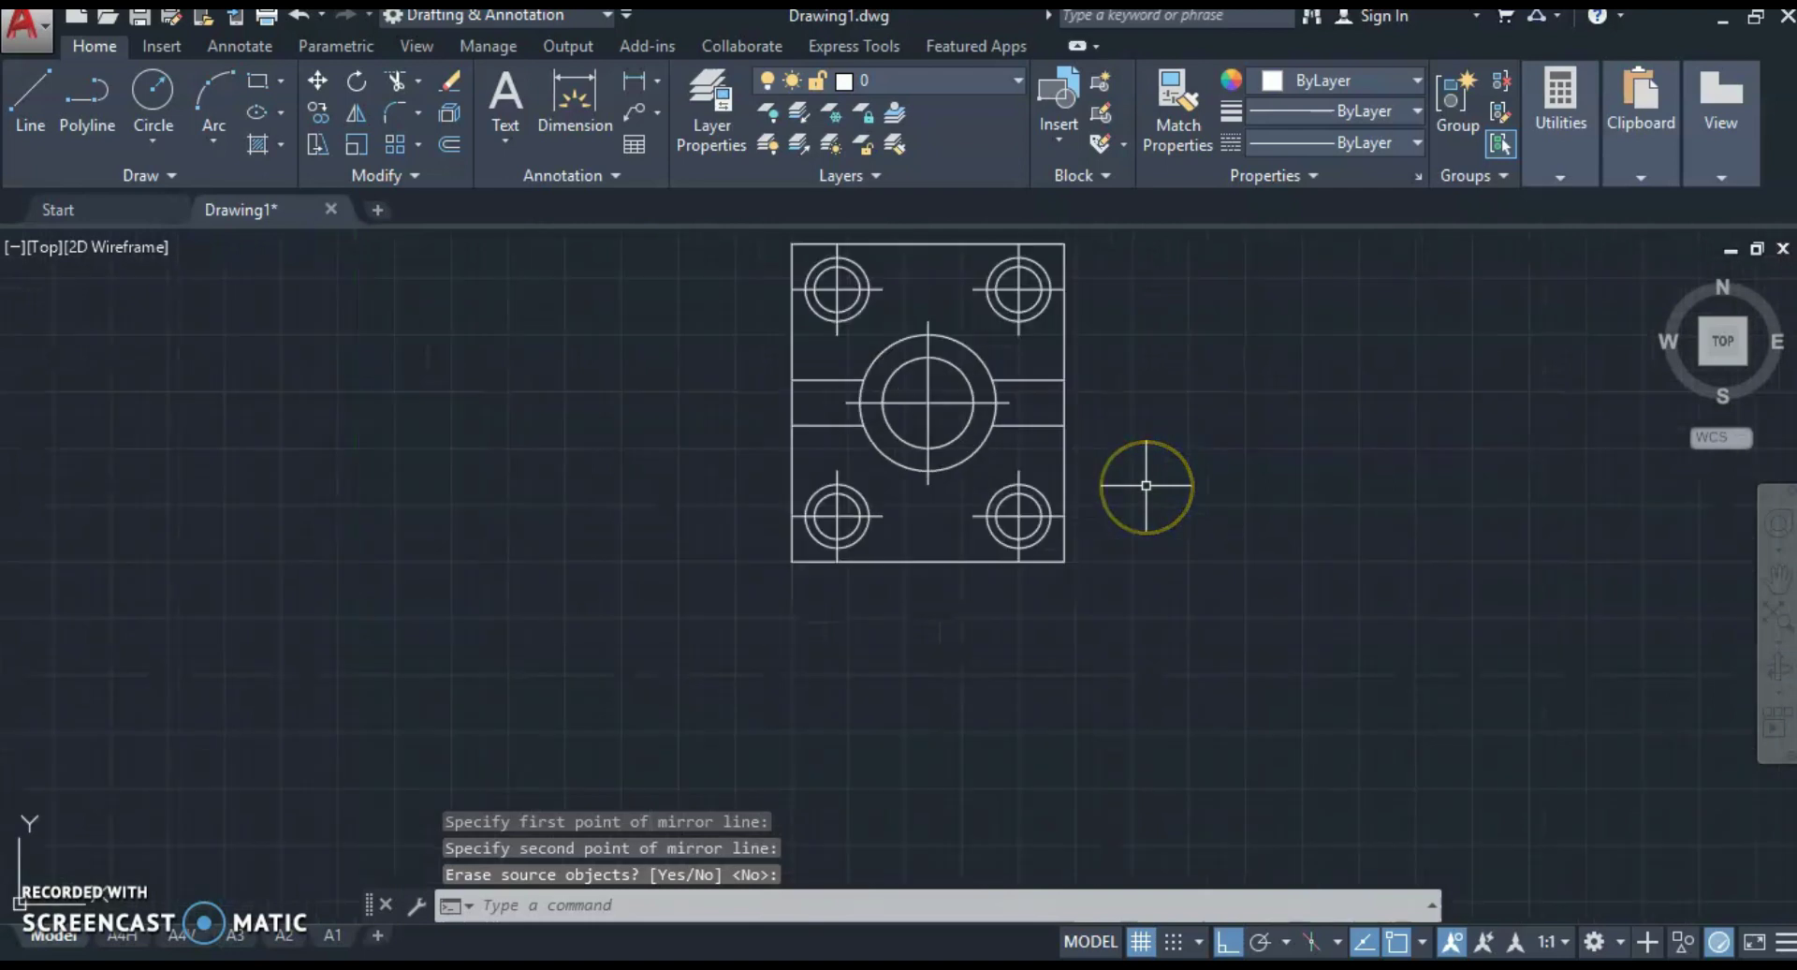
scroll(1135, 500, down, 2)
middle_drag(1111, 573, 1091, 476)
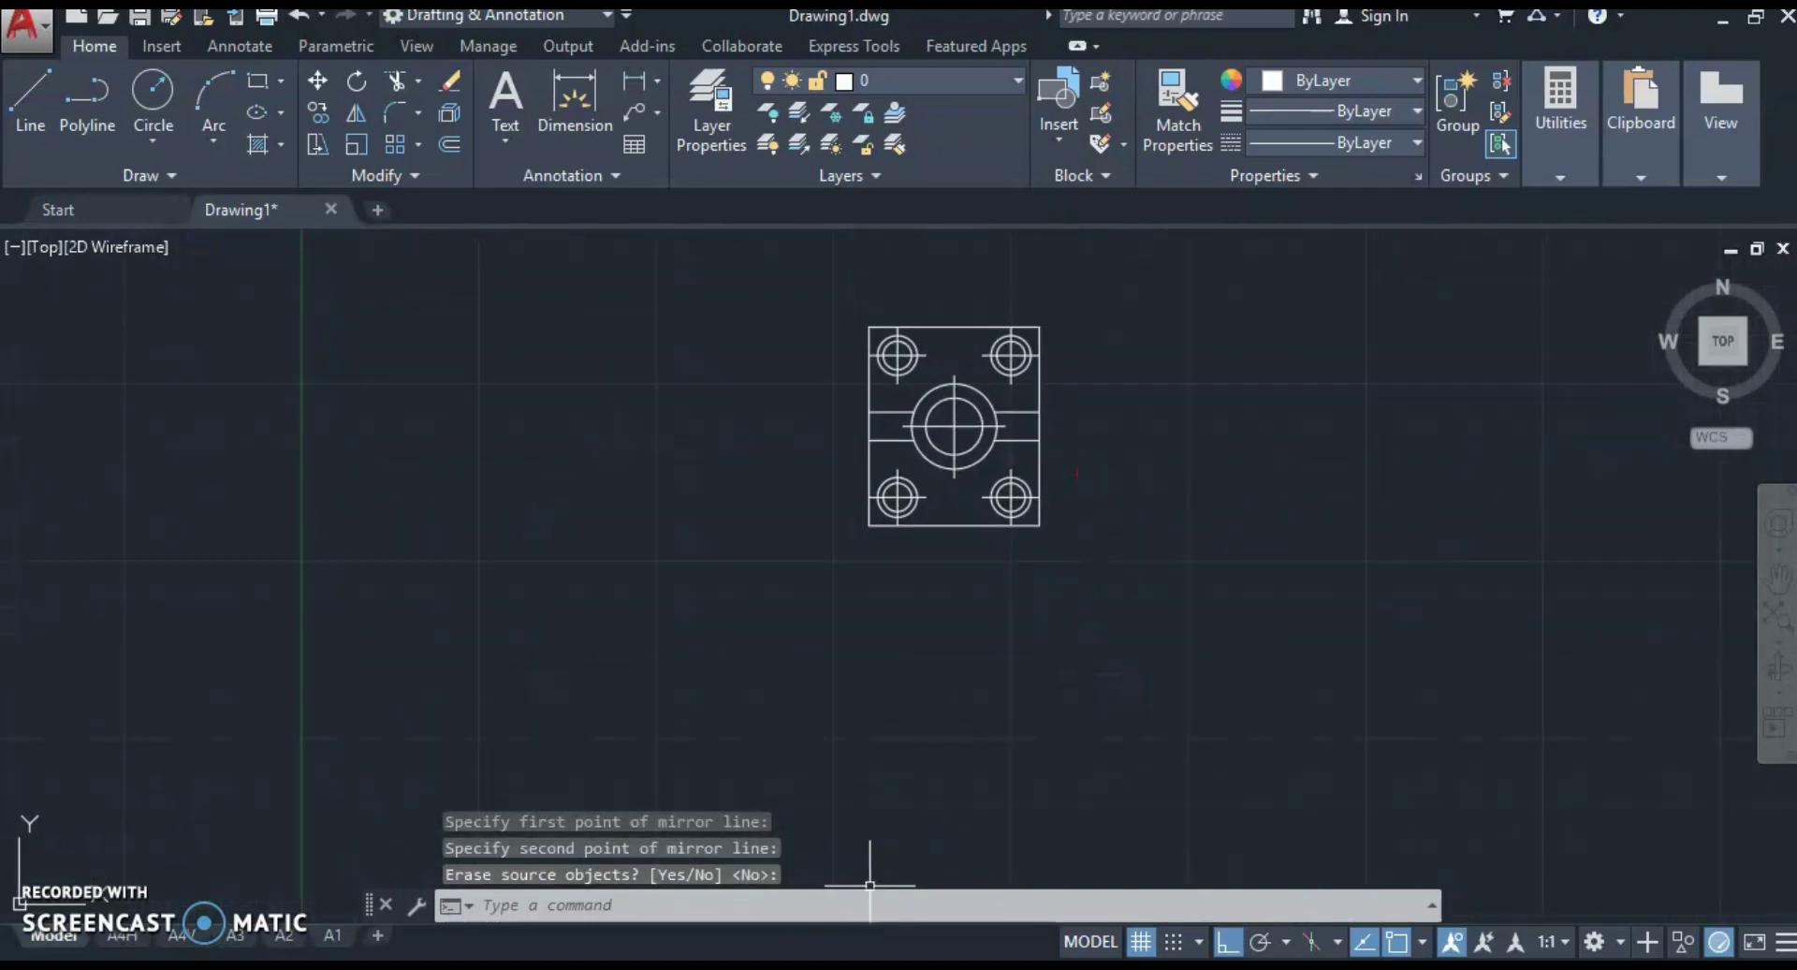
key(alt+Tab)
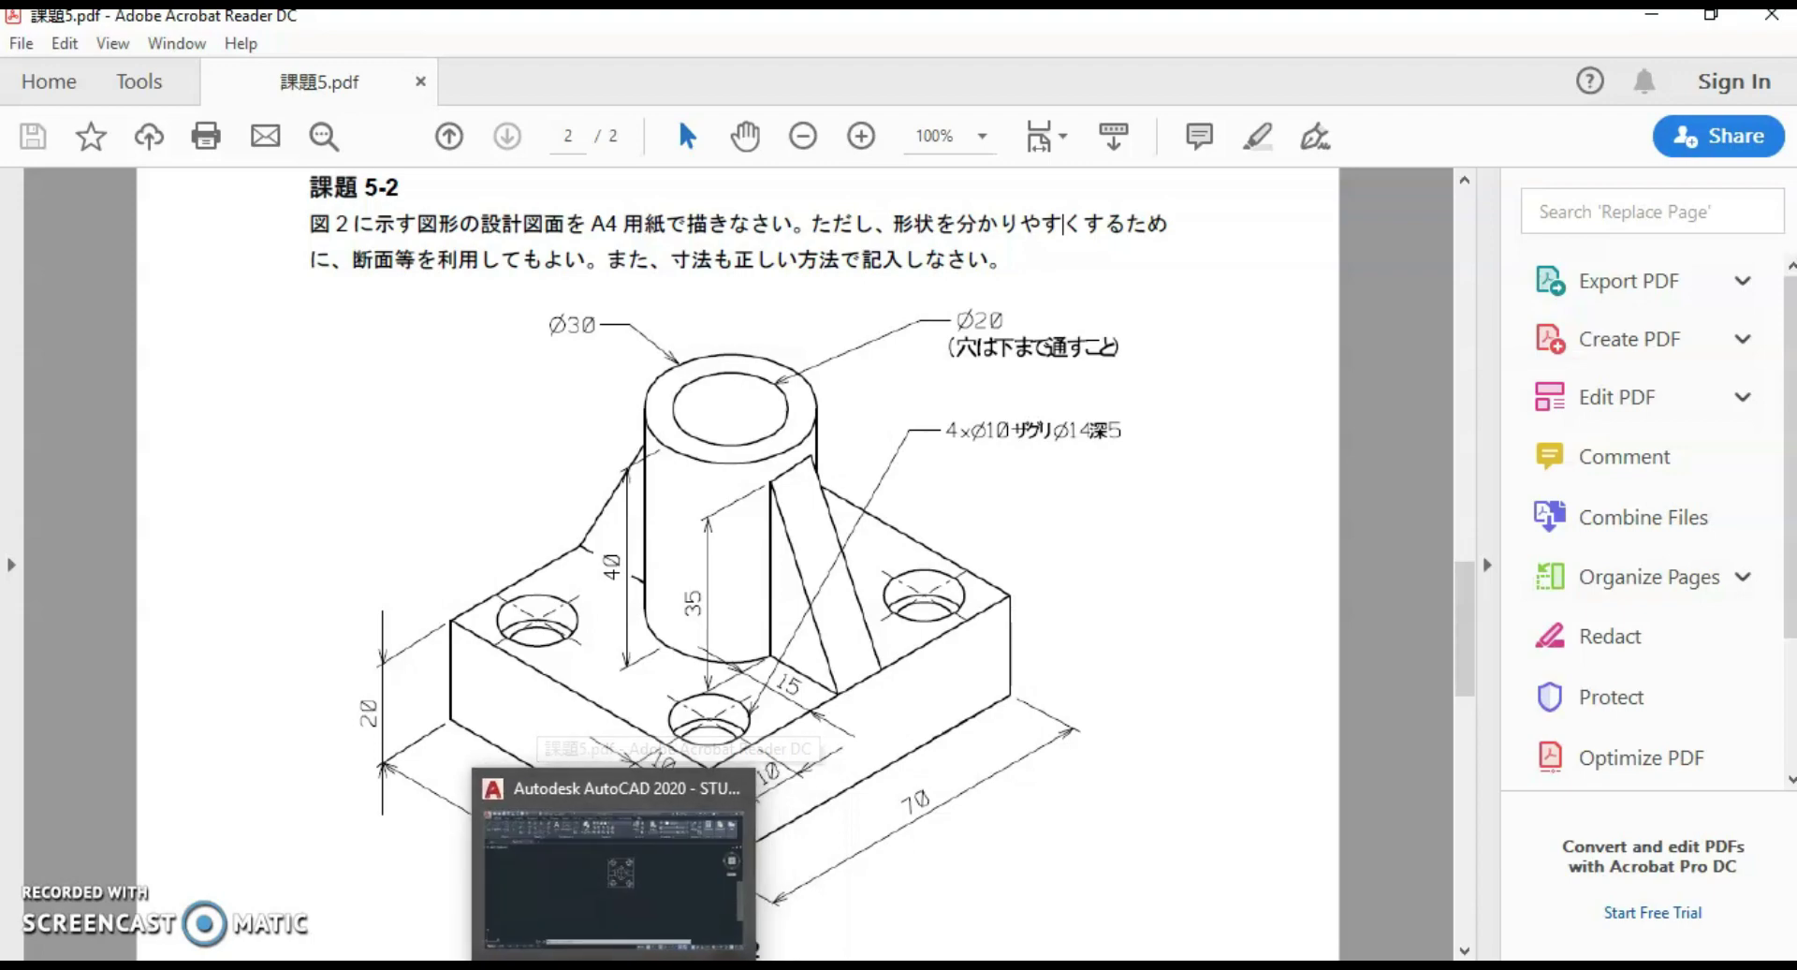
click(614, 871)
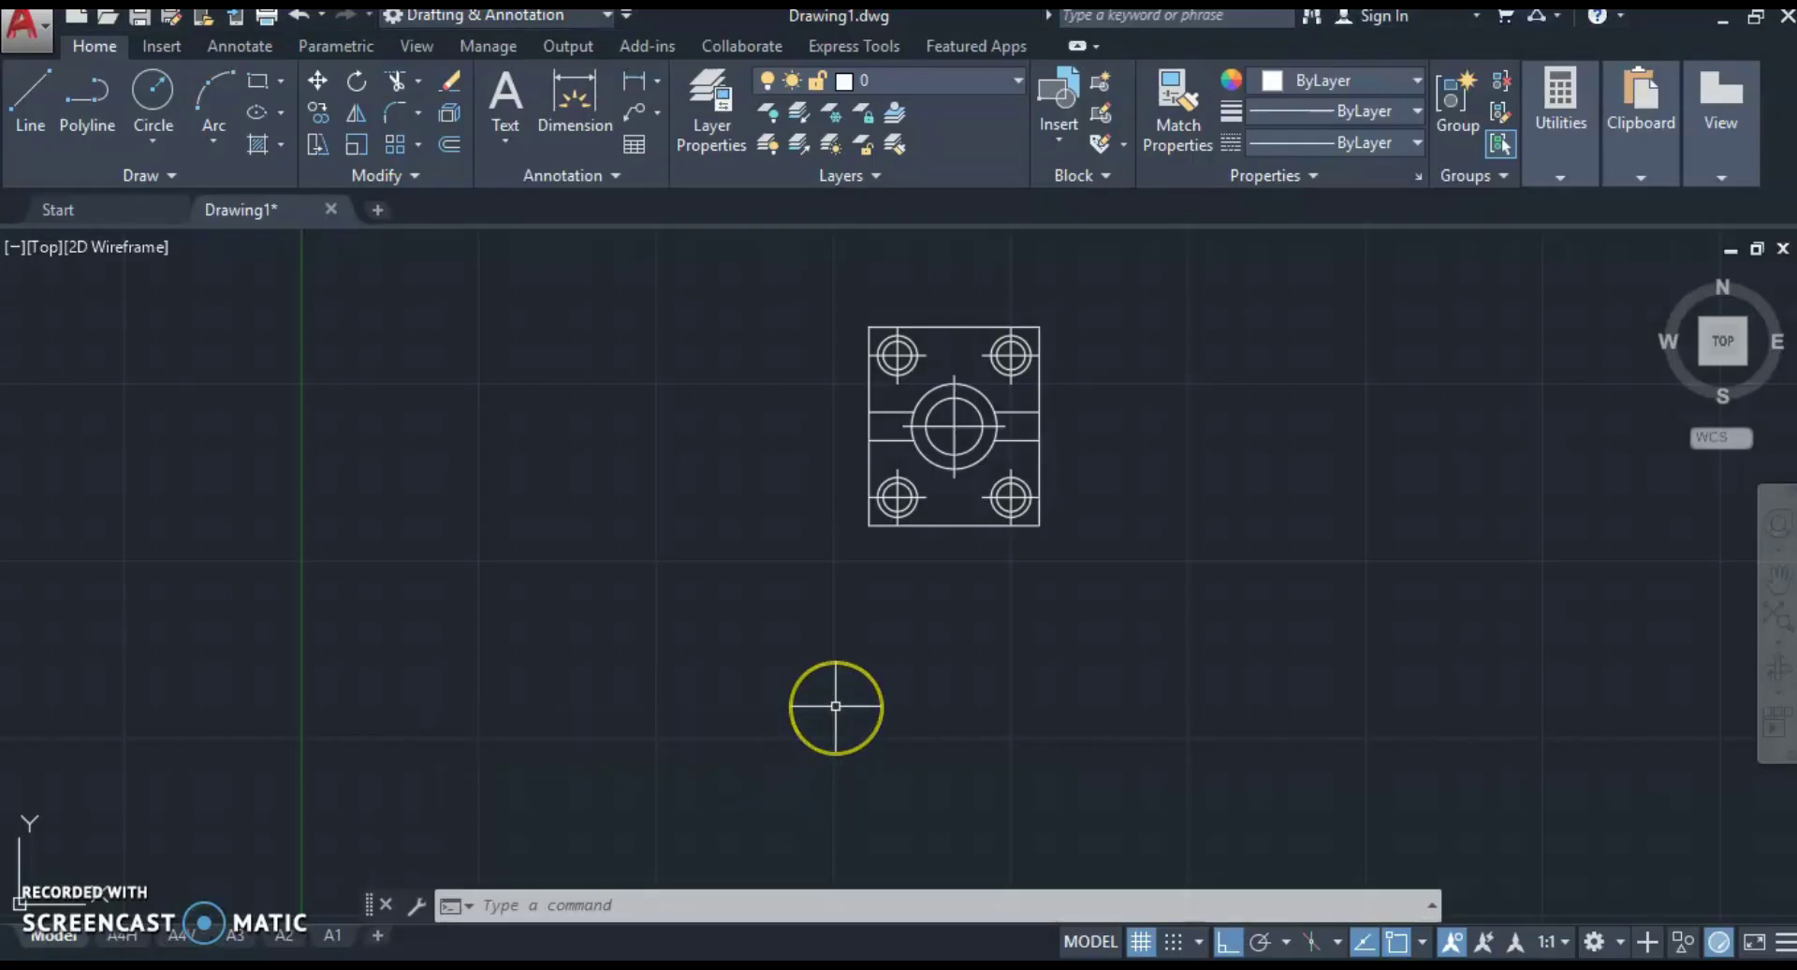
Step: Start the front-view outline 80 units away, drawing the base, 20-unit flange edge and flange top
text(l)
key(Return)
text(70)
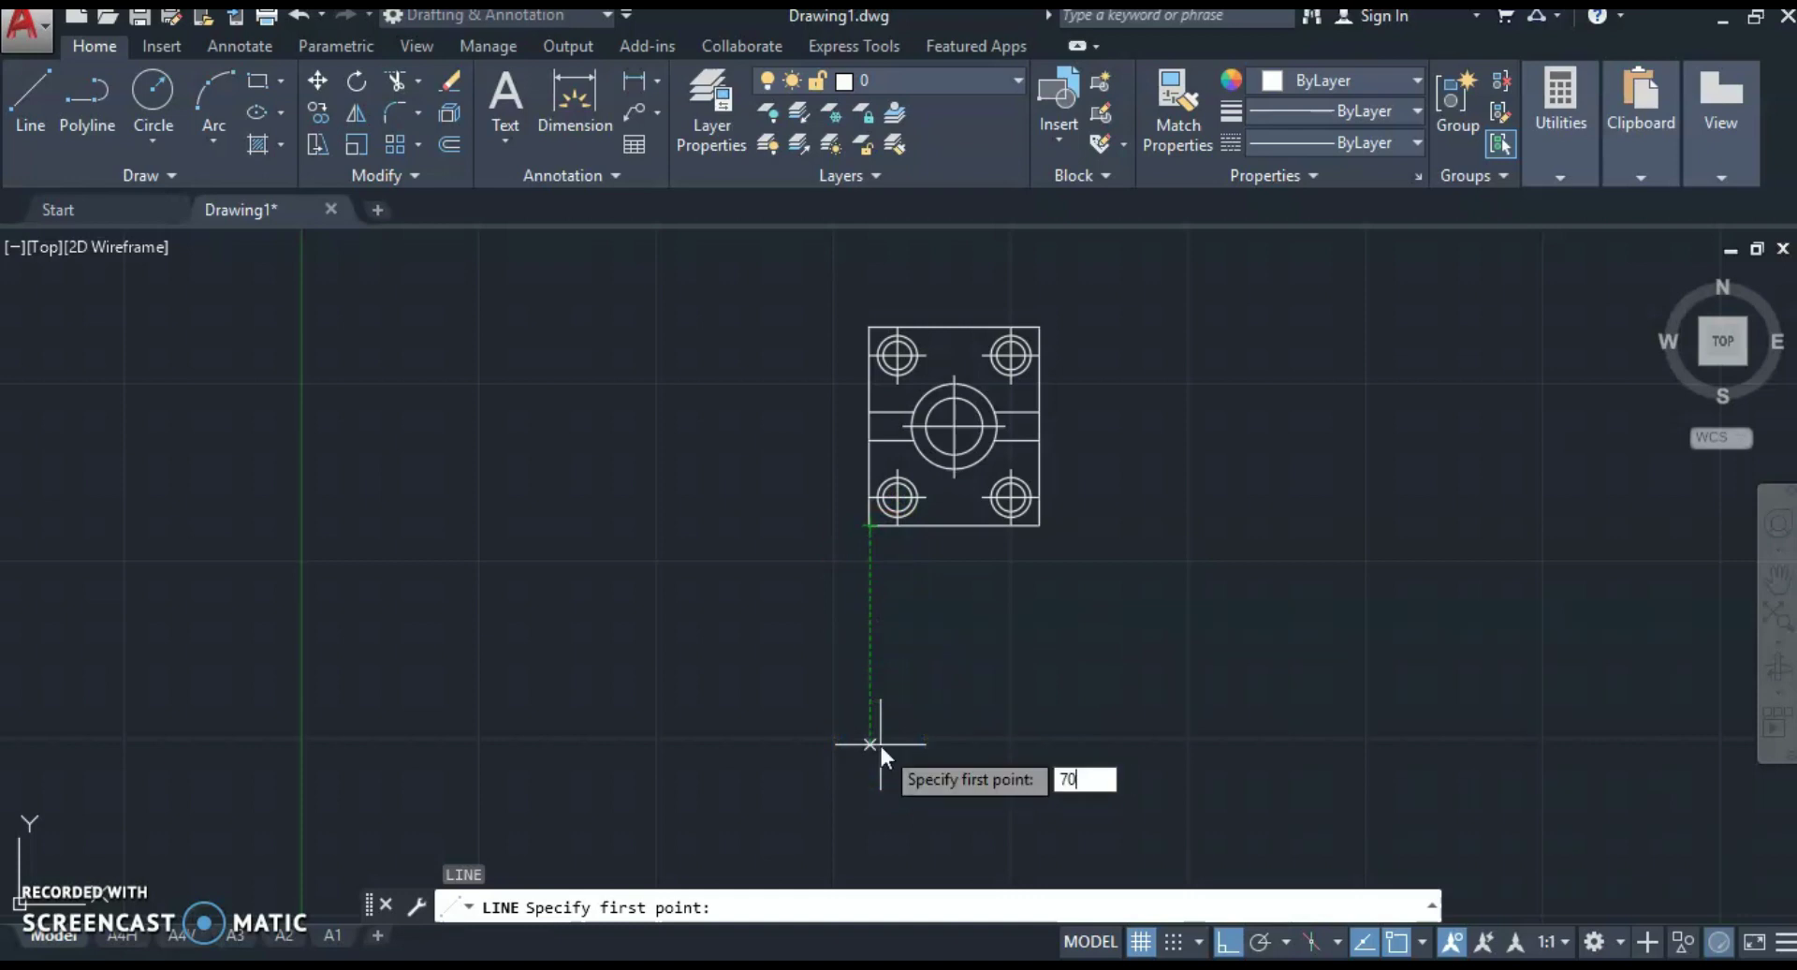
key(BackSpace)
key(BackSpace)
text(80)
key(Return)
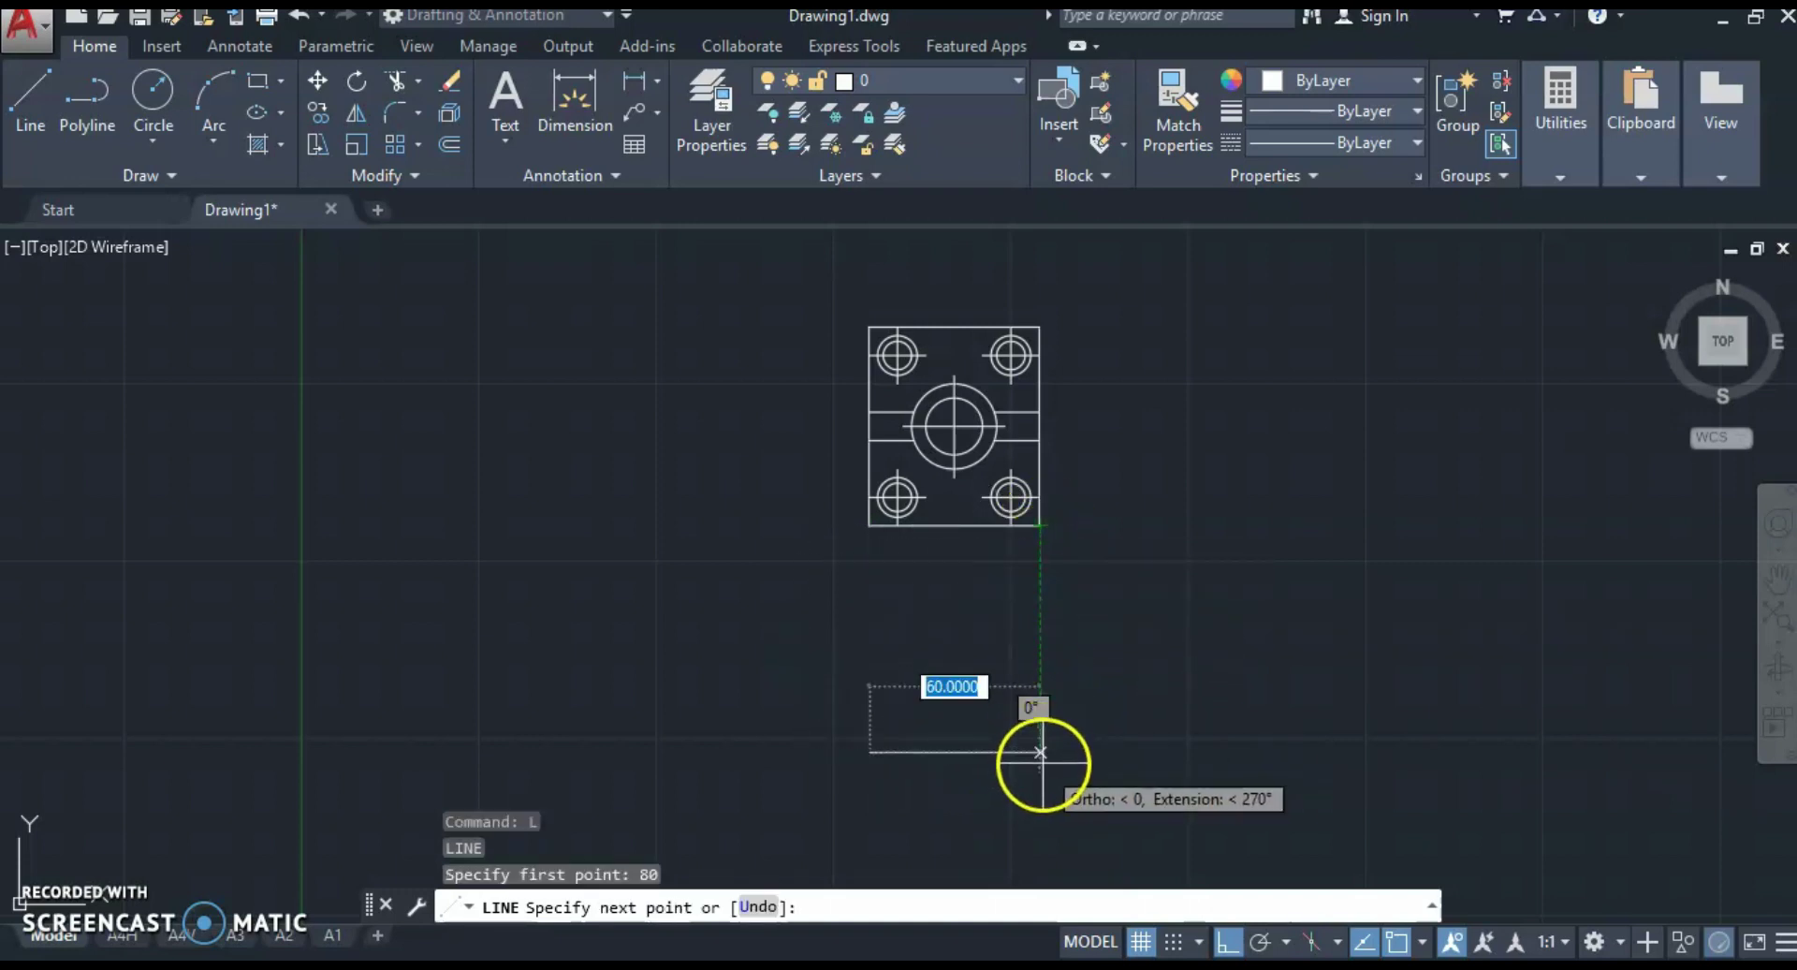
click(1041, 752)
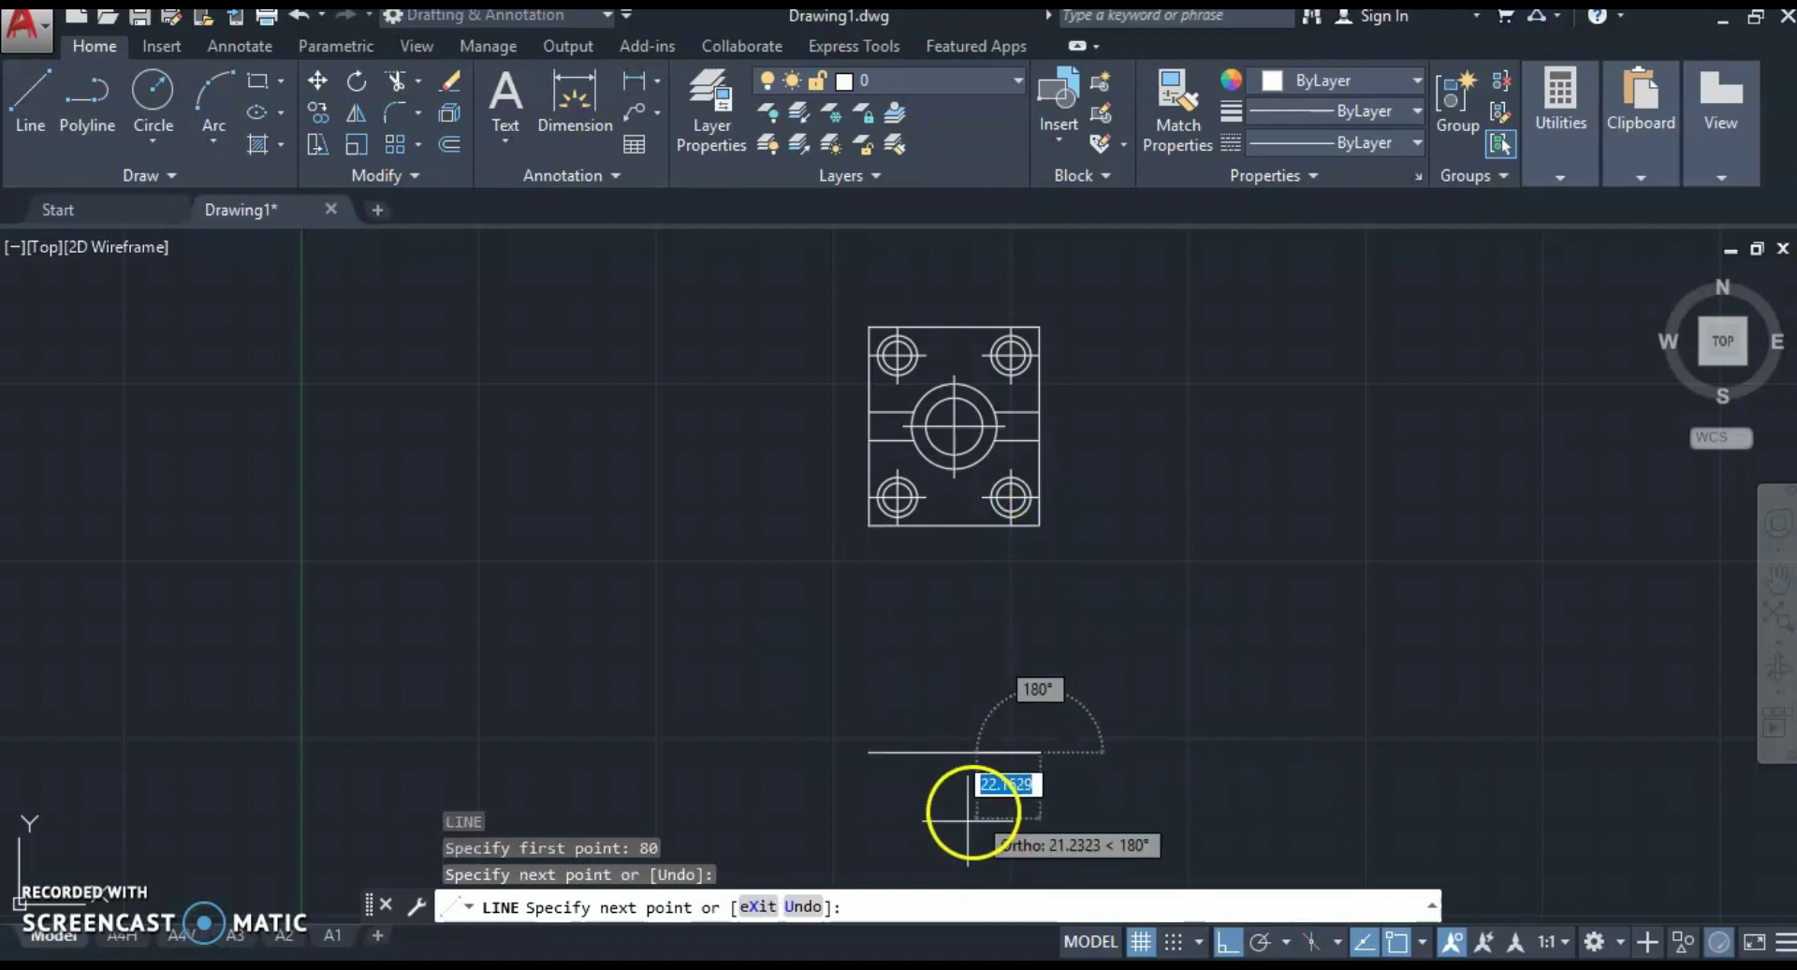
text(20)
key(Return)
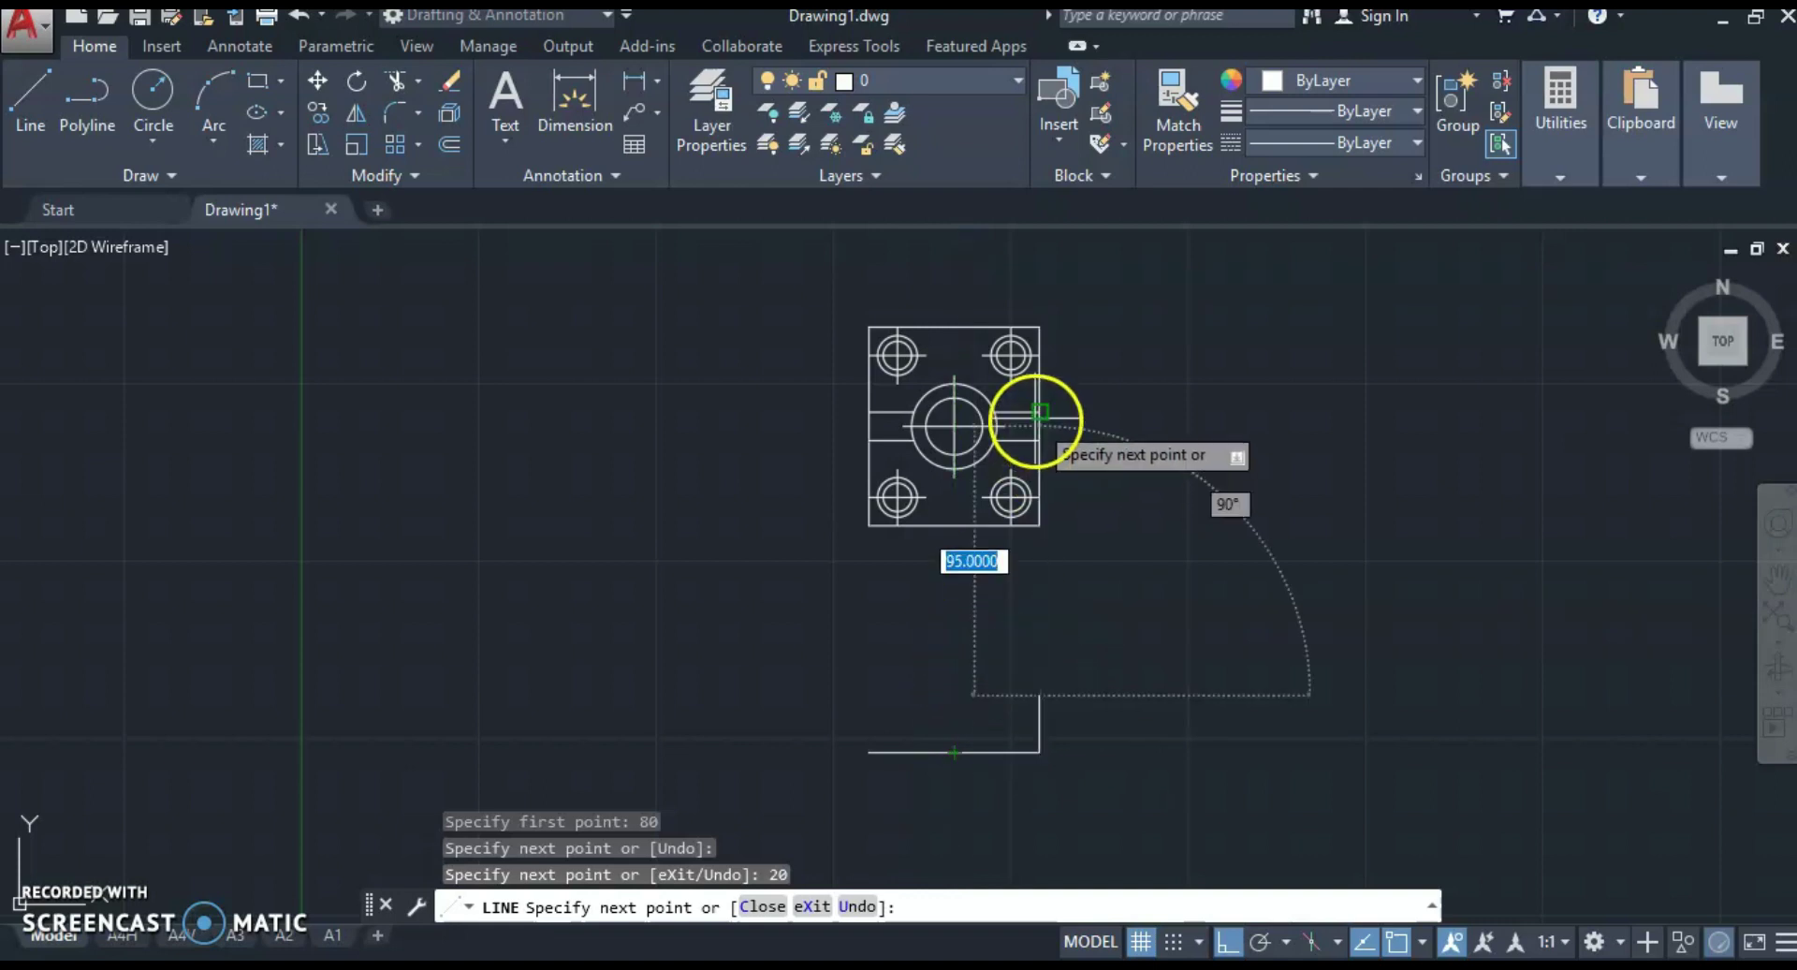
scroll(1034, 422, up, 4)
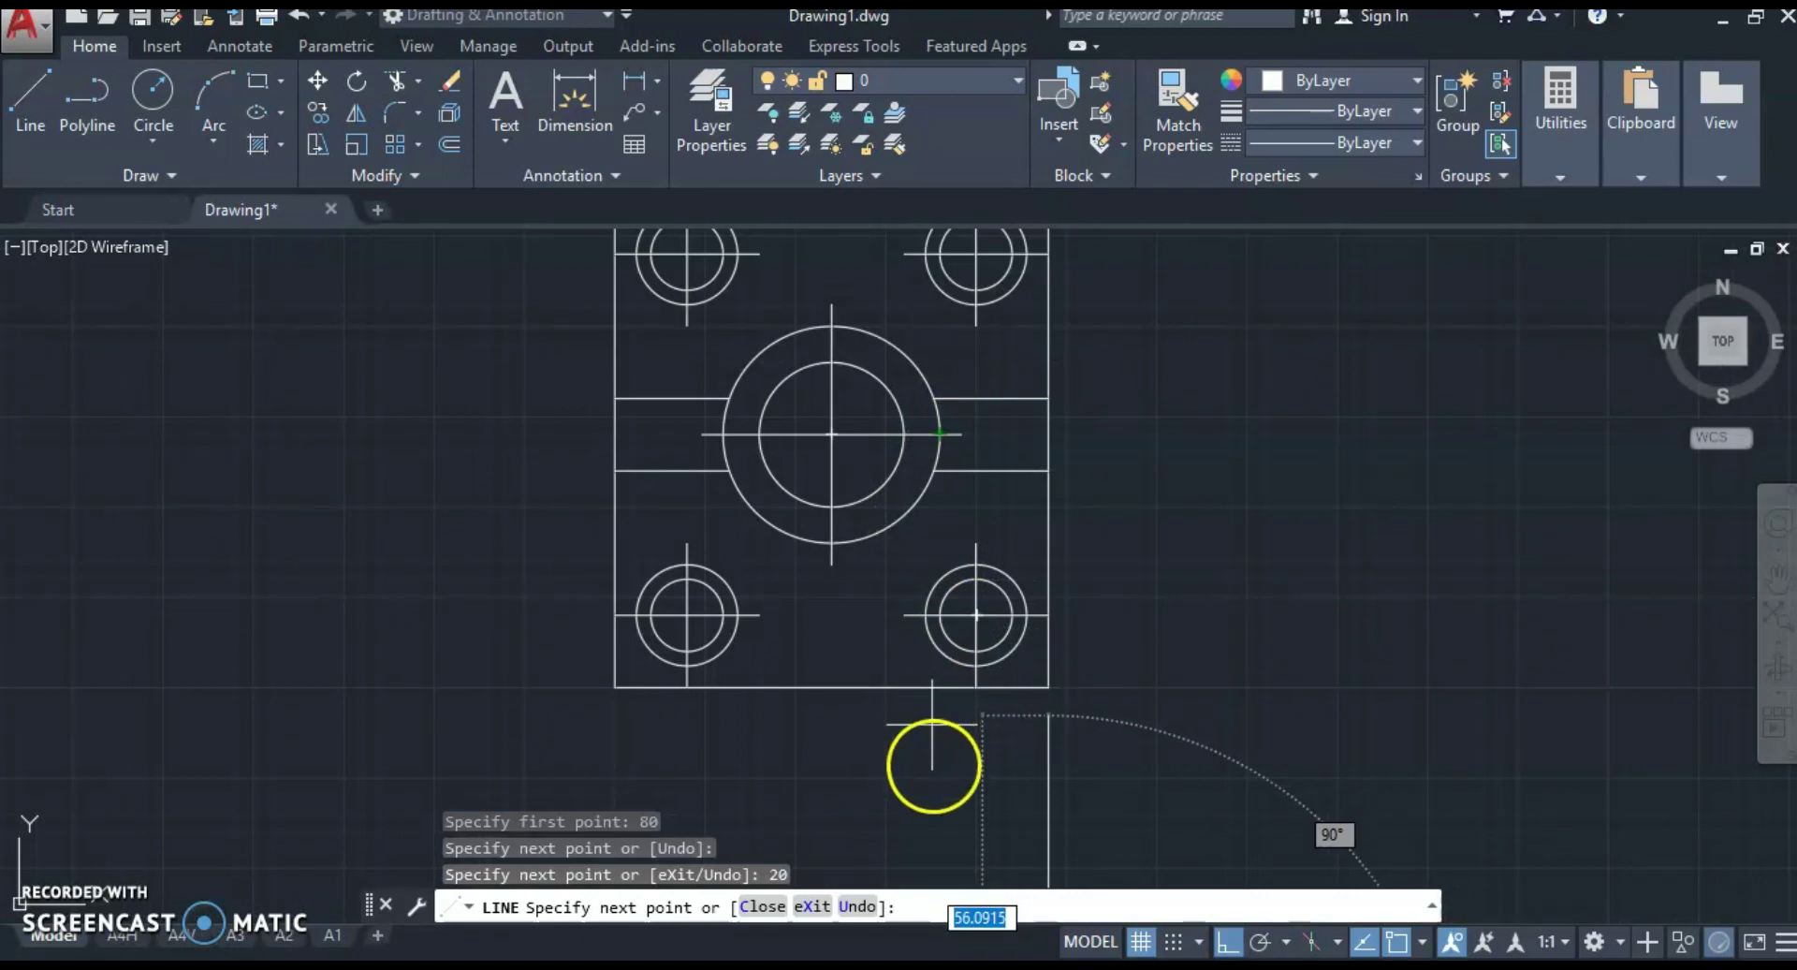
middle_drag(935, 786, 966, 496)
scroll(966, 496, down, 2)
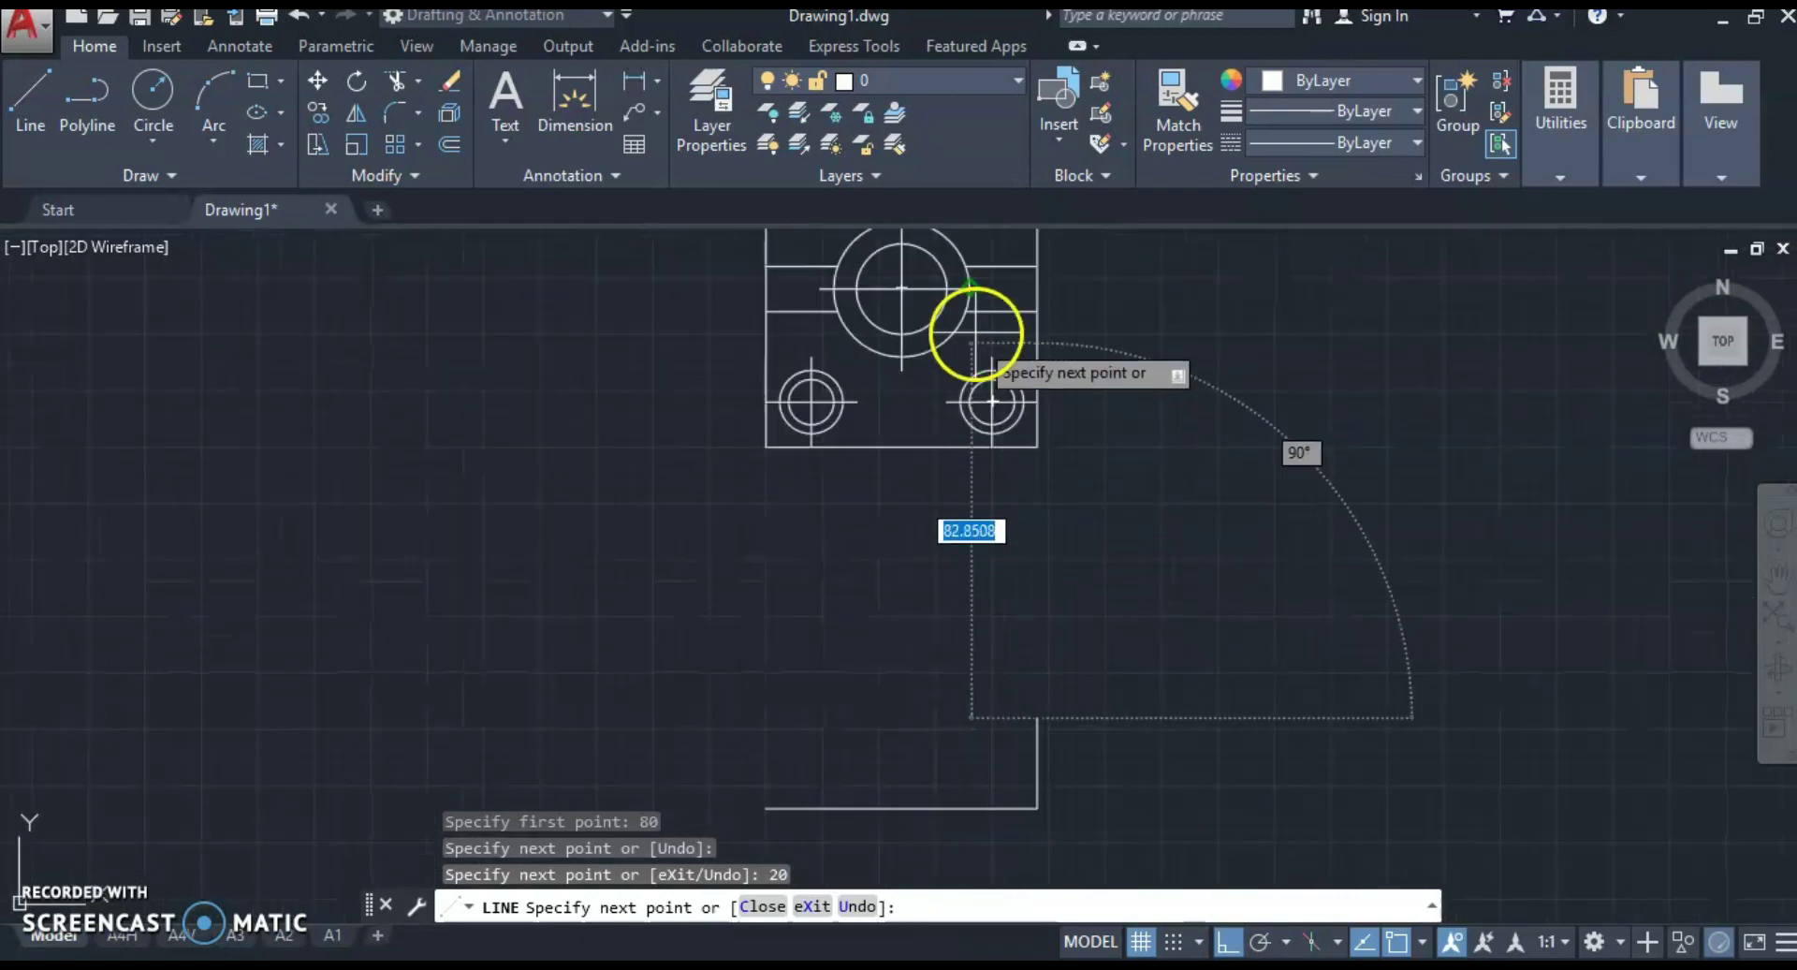
click(964, 730)
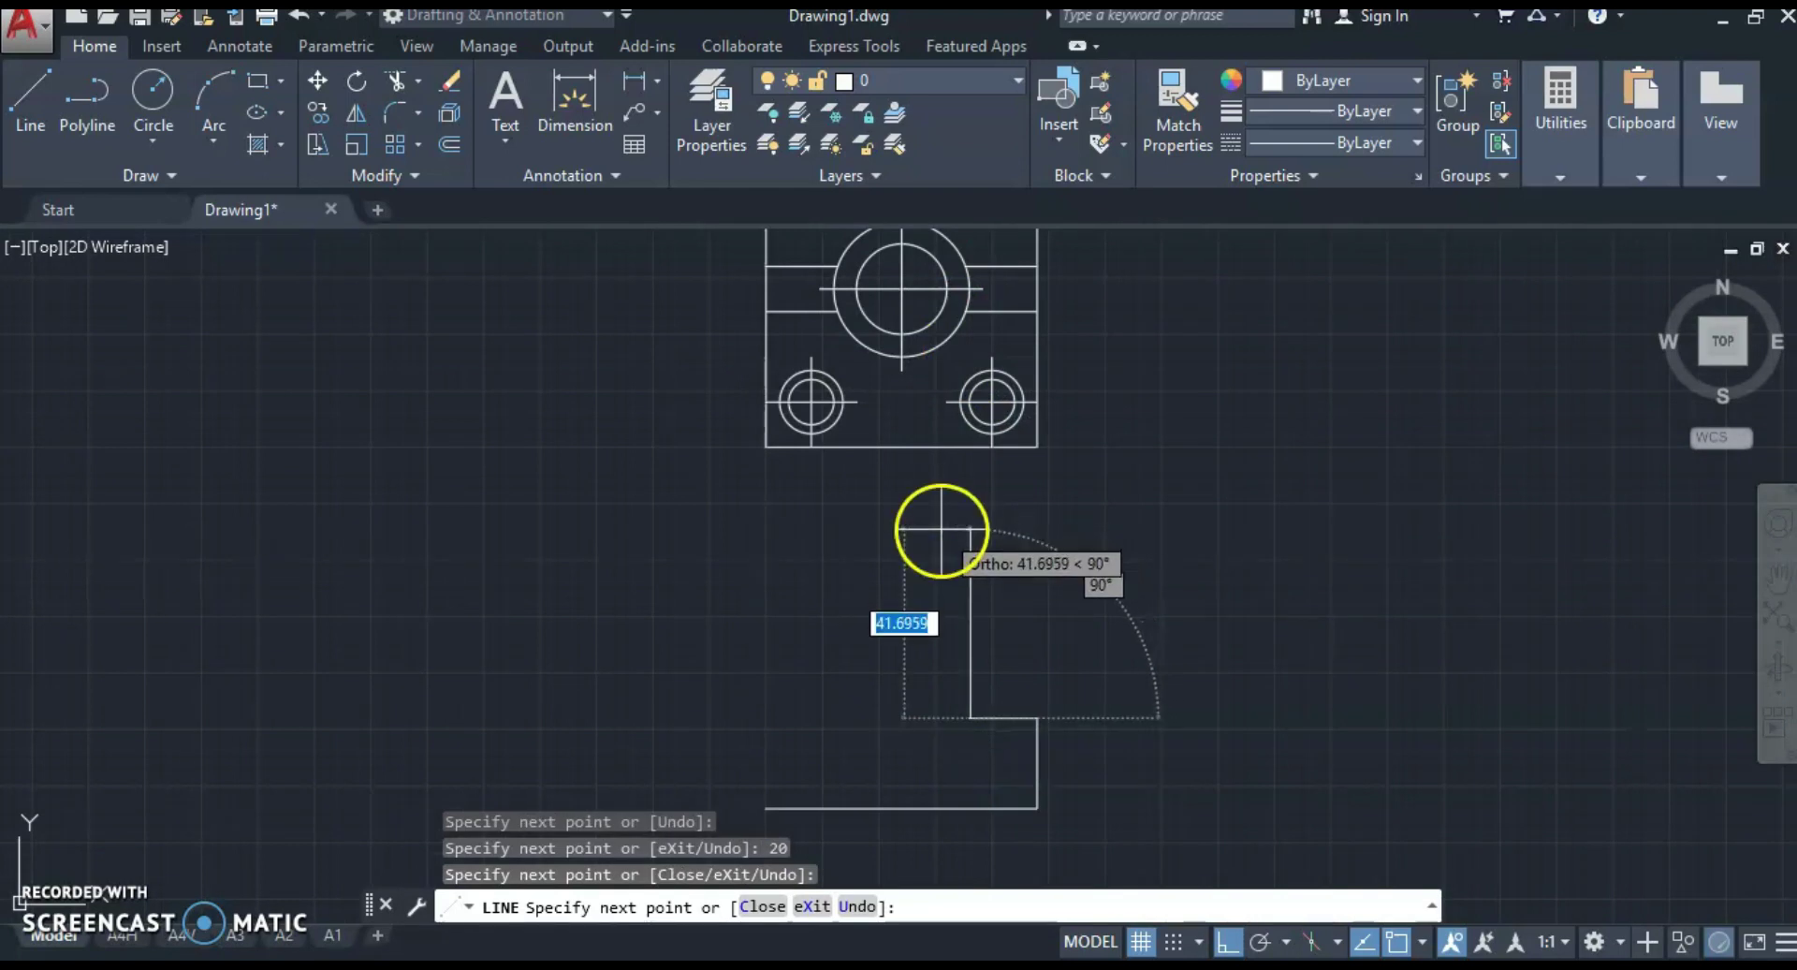
Step: Draw the 40-unit boss side and 30-unit top, then close the T-shaped outline with C
text(40)
key(Return)
text(3)
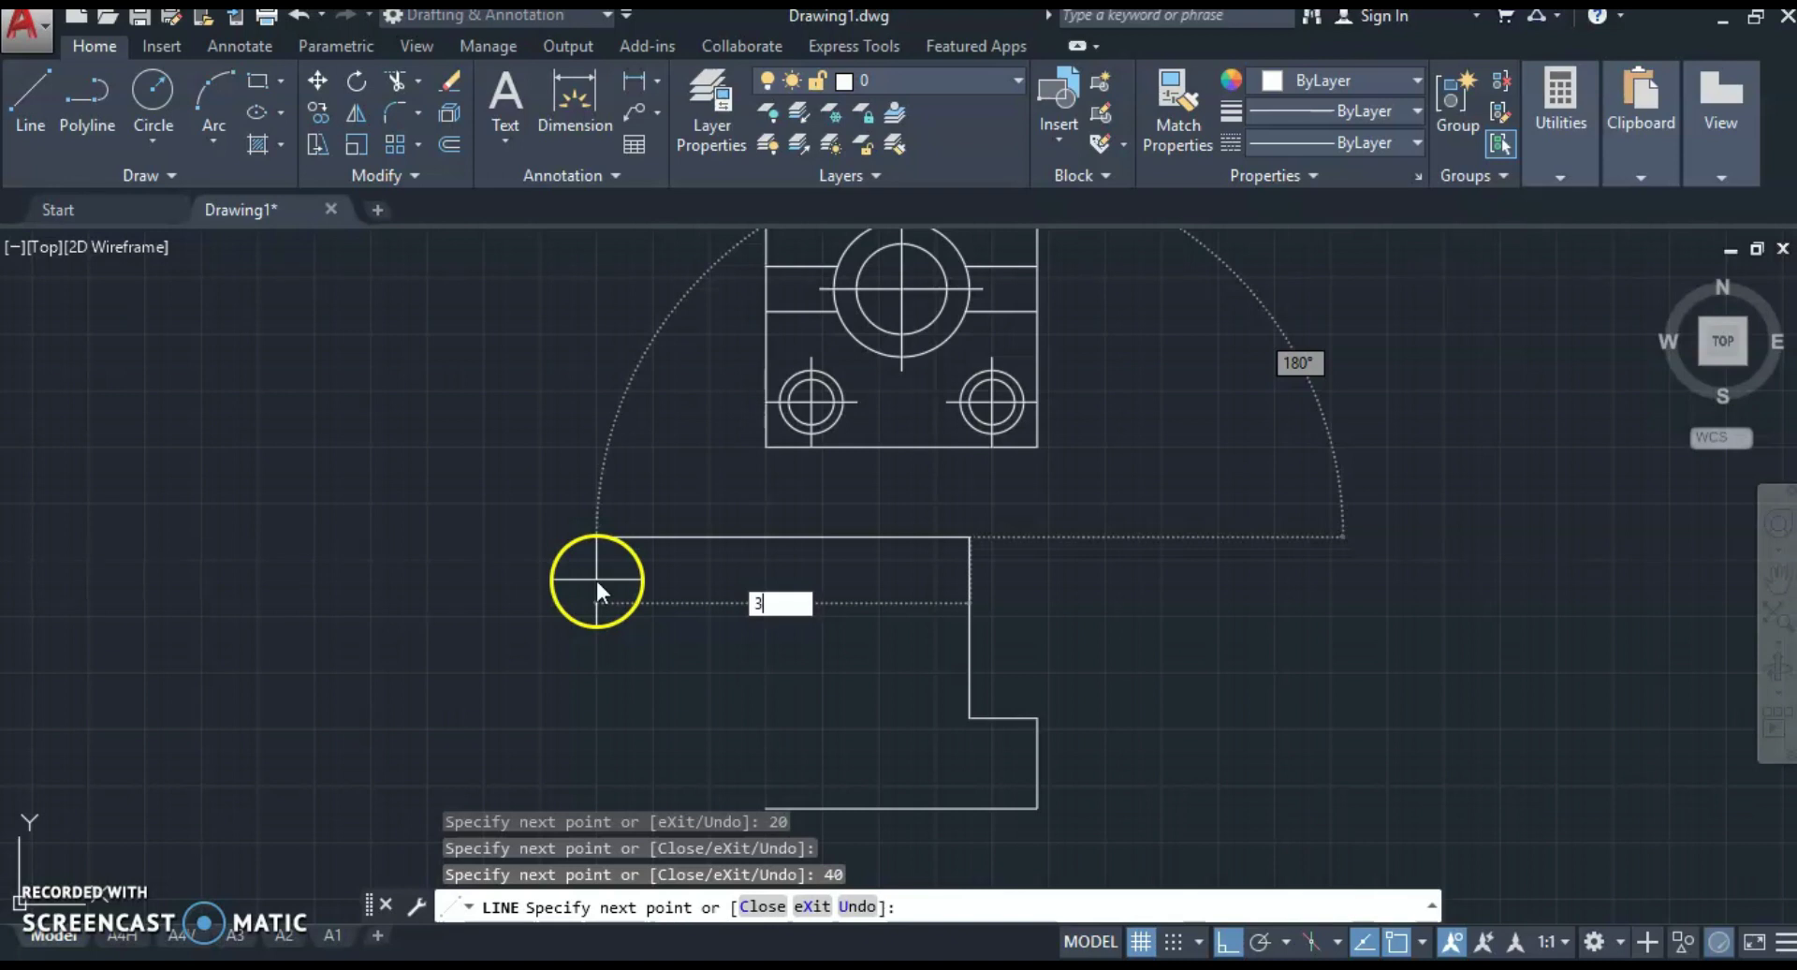
text(0)
key(Return)
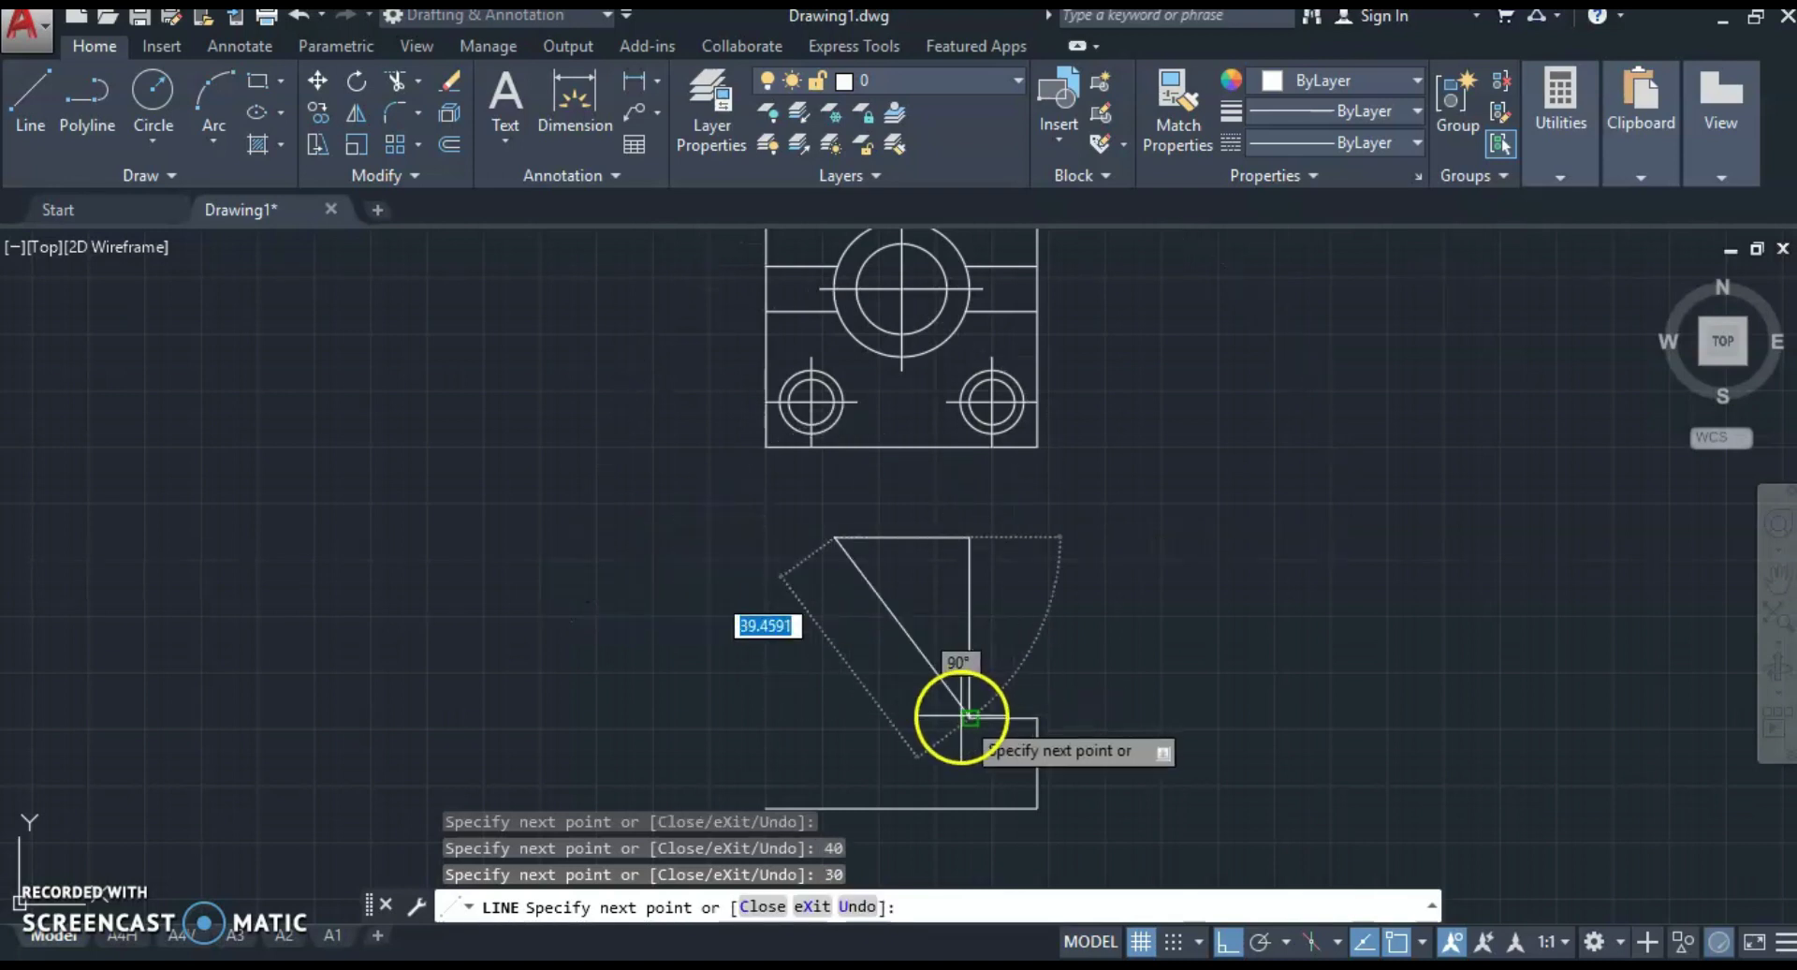
click(833, 718)
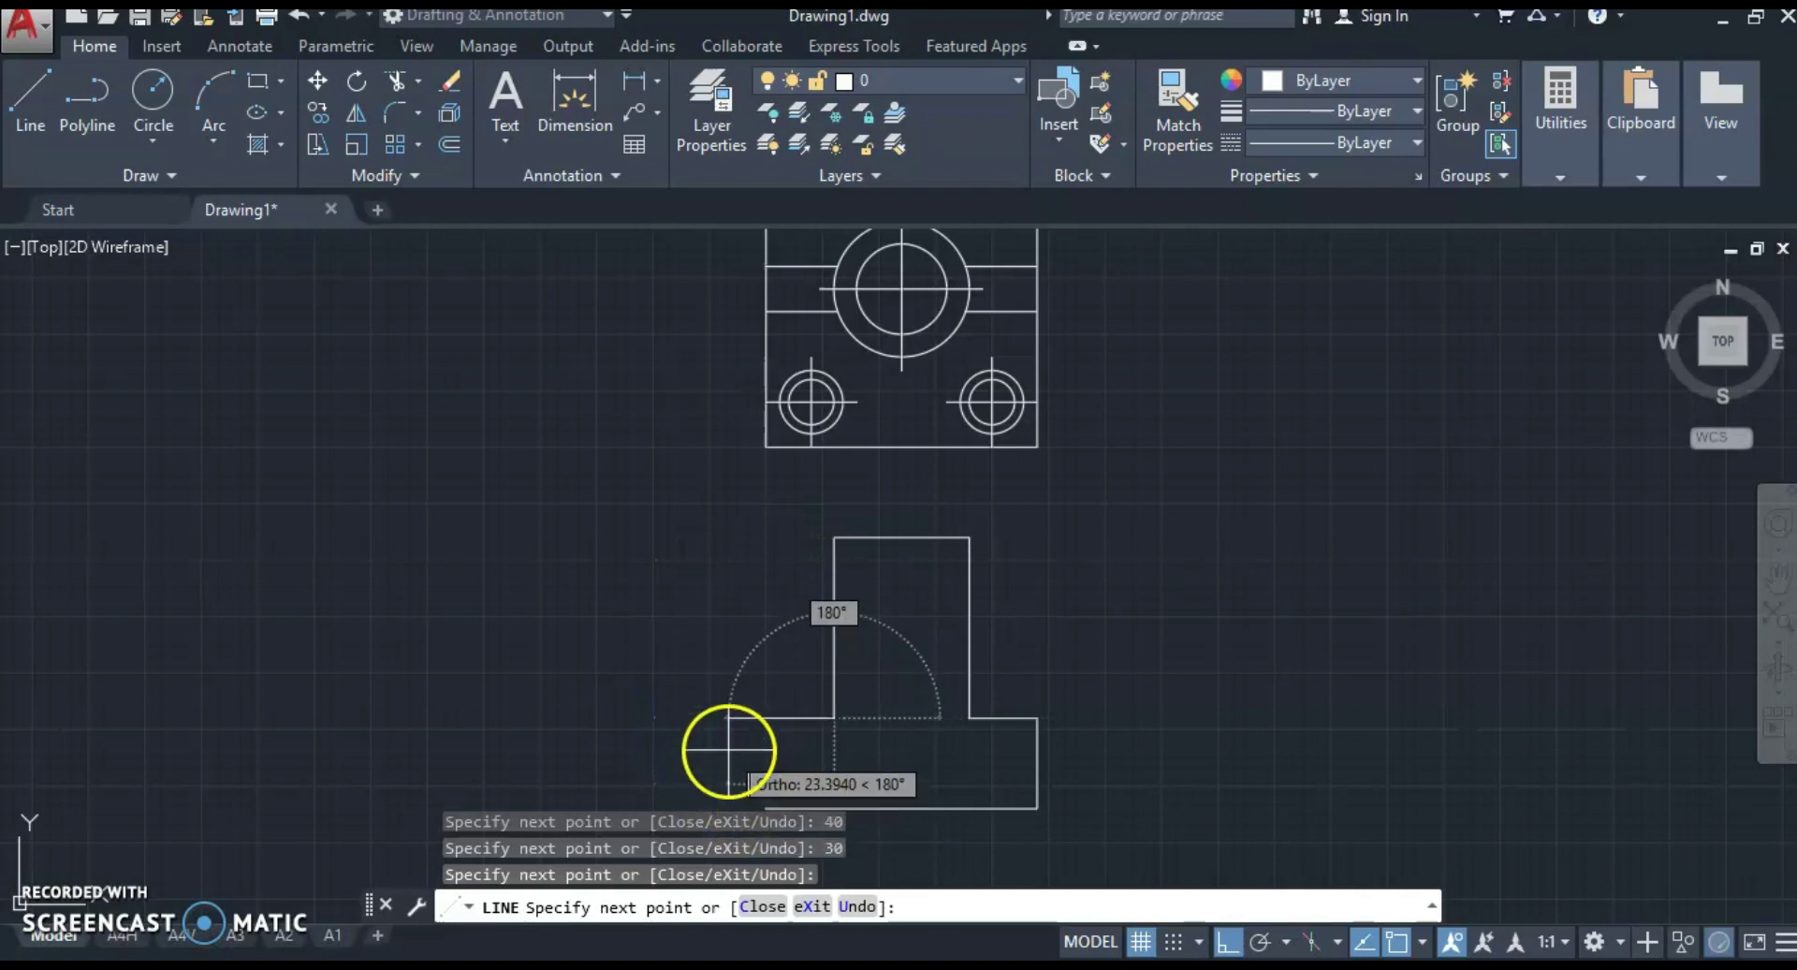
middle_drag(727, 750, 742, 589)
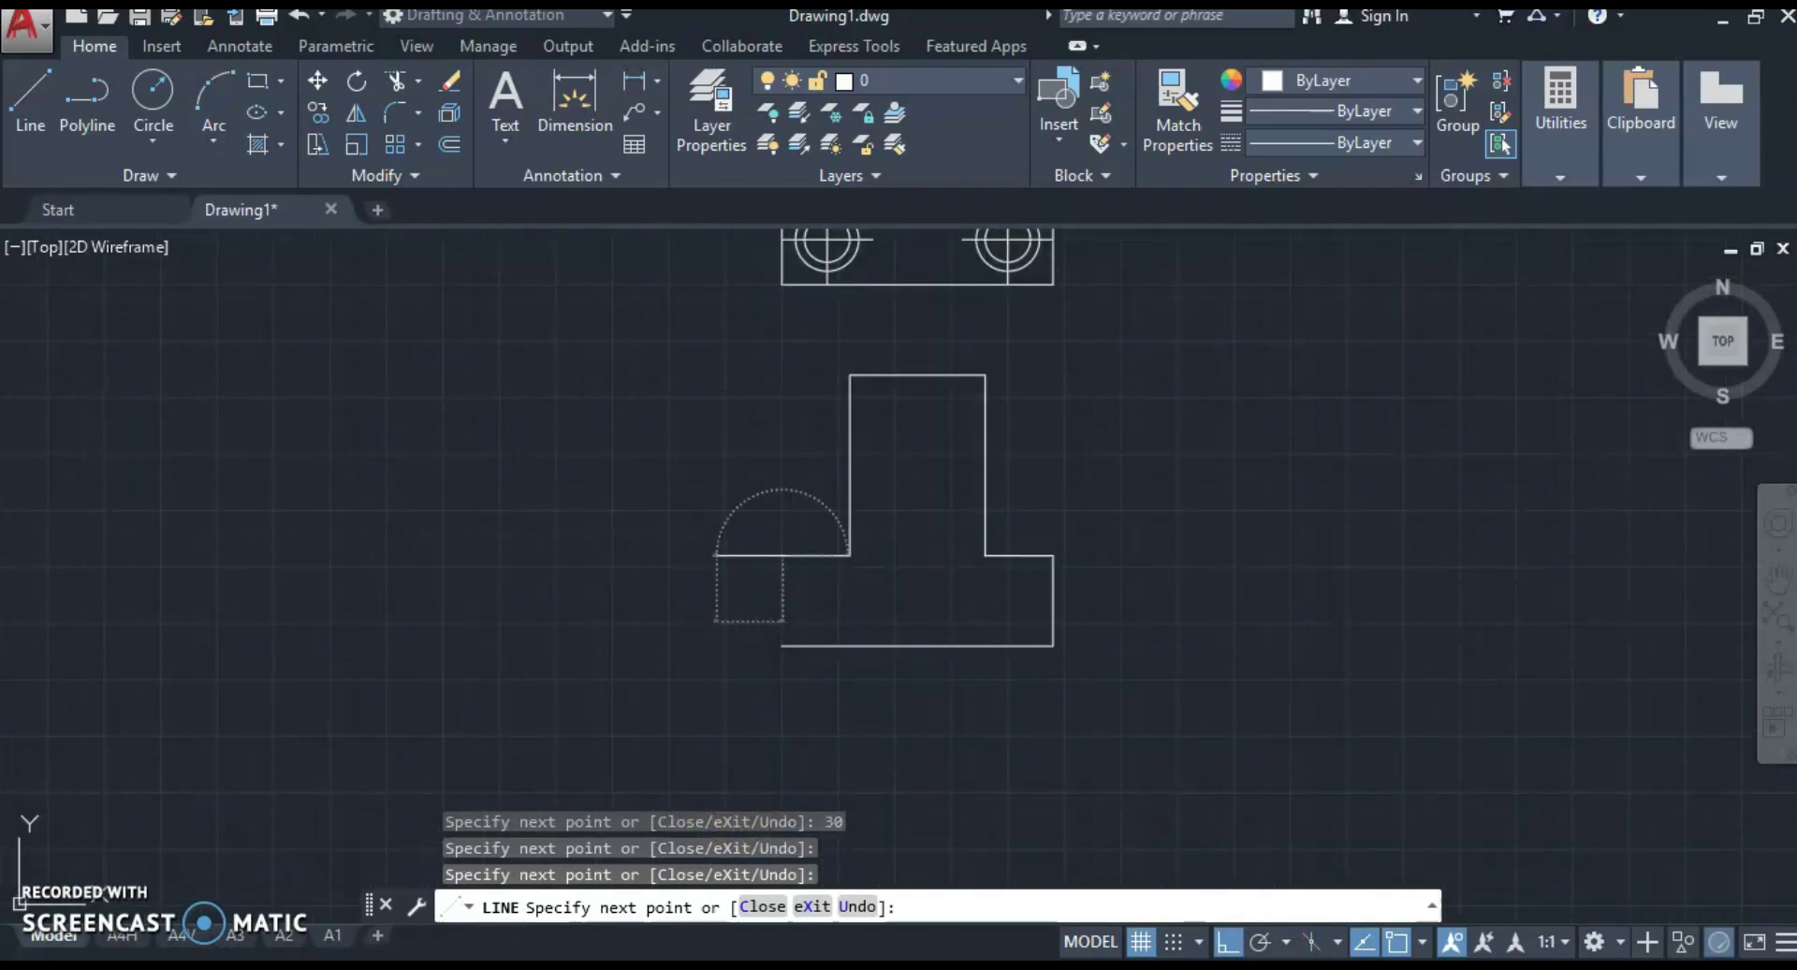
text(c)
key(Return)
middle_drag(714, 602, 702, 744)
text(l)
key(Return)
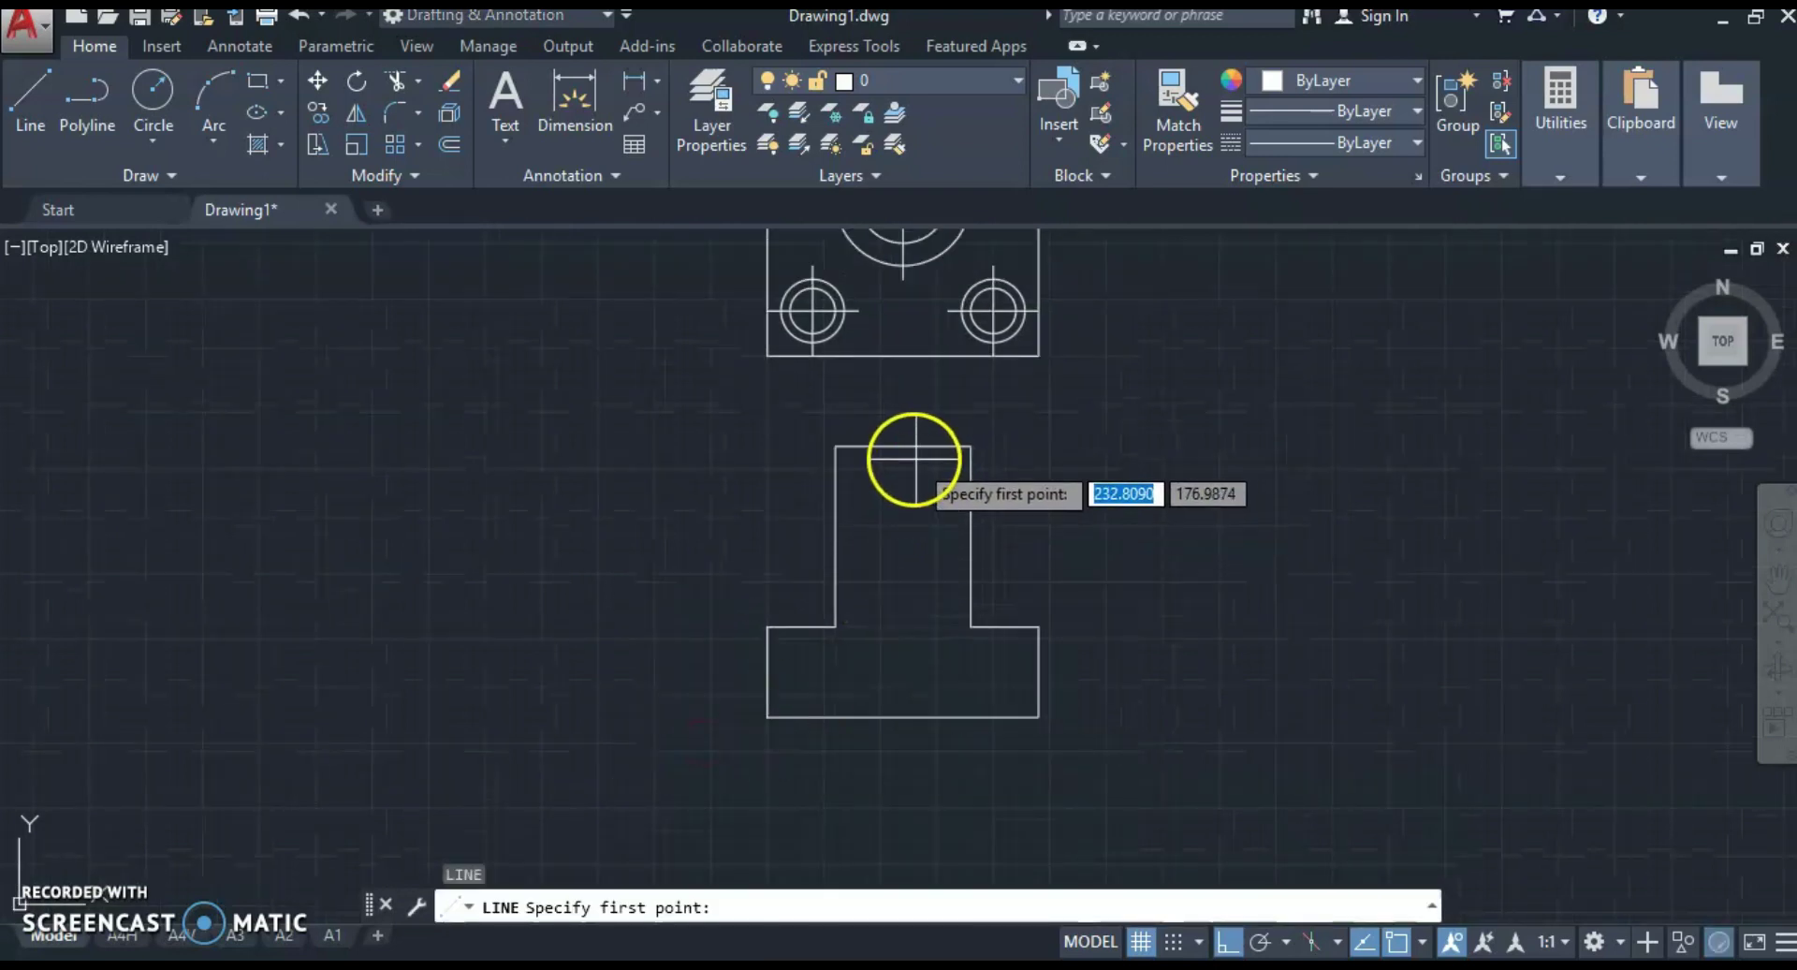
Step: Draw the vertical centre line from the top-edge midpoint down to the base midpoint
click(902, 447)
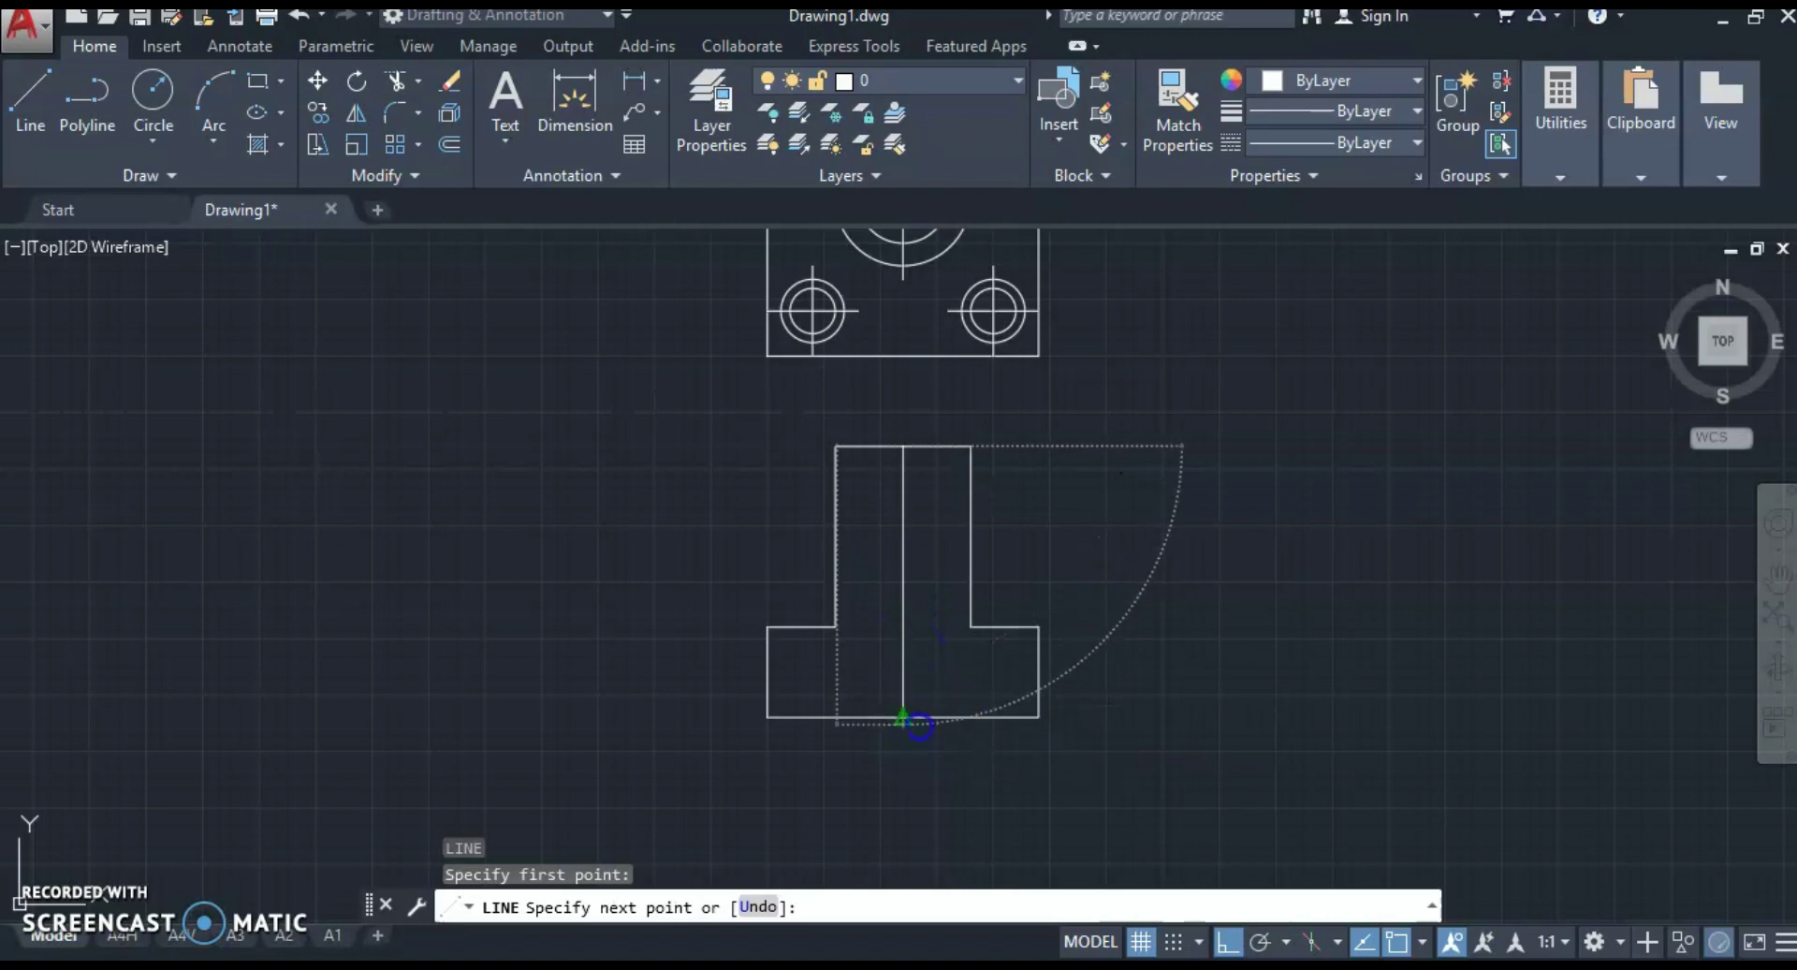
click(920, 726)
key(Escape)
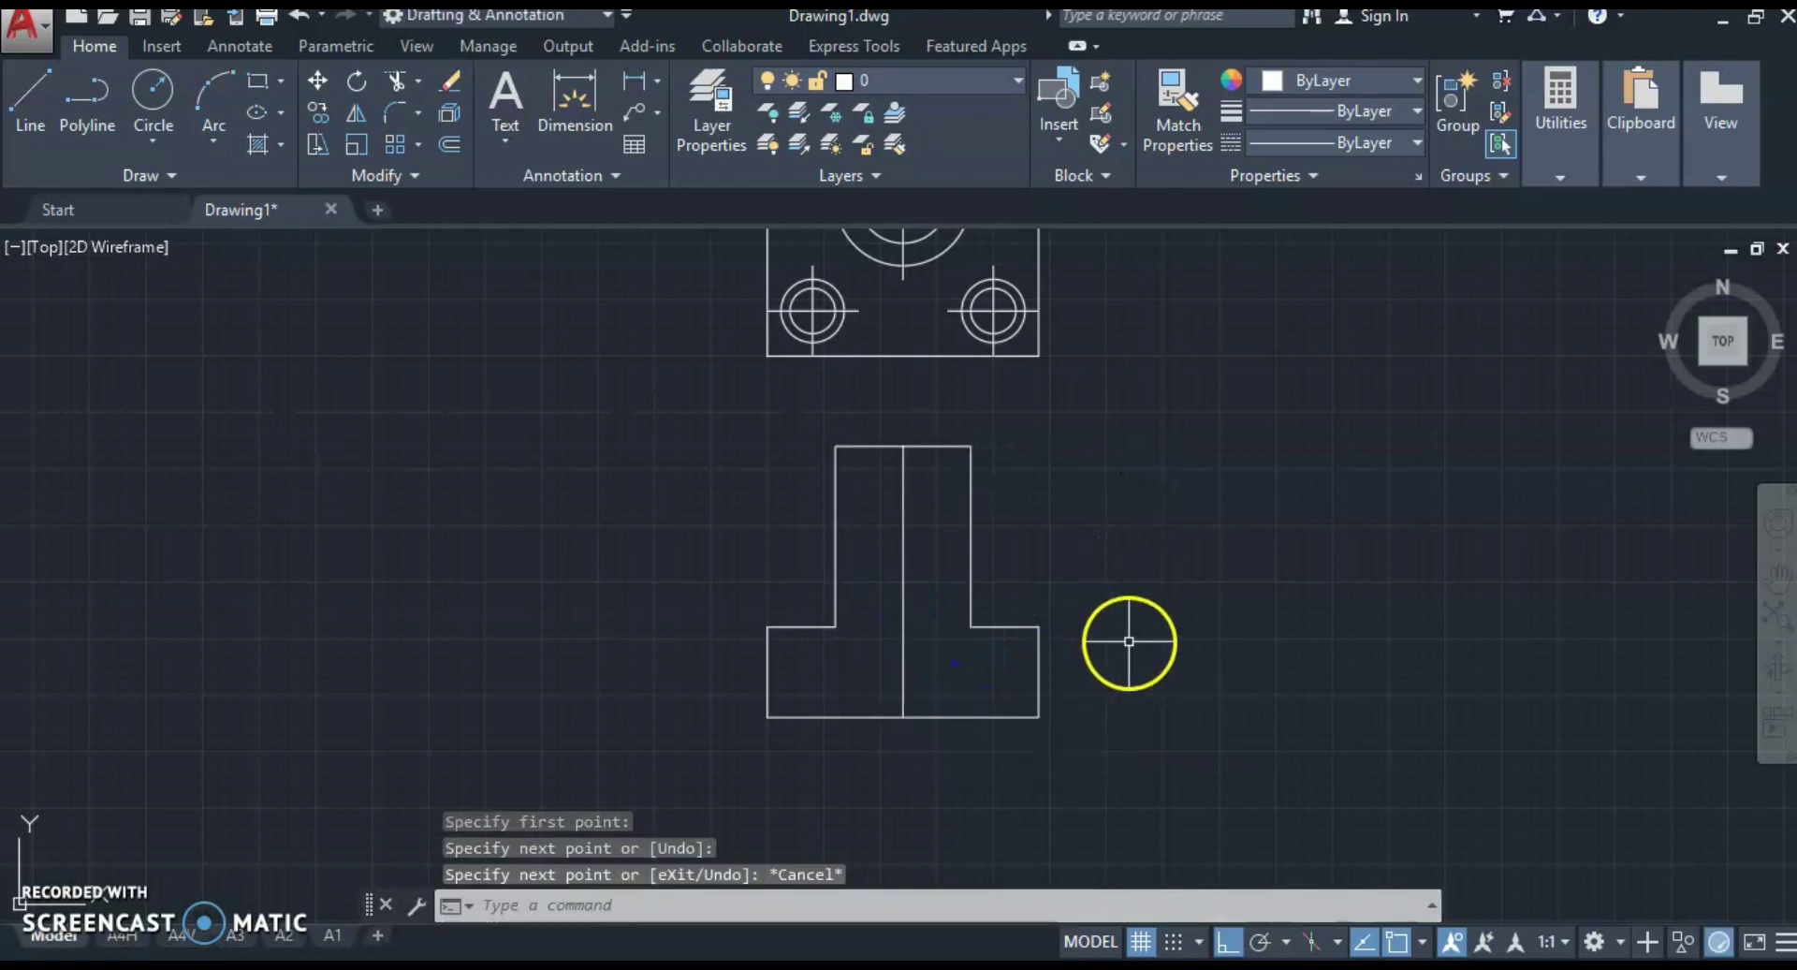
key(Return)
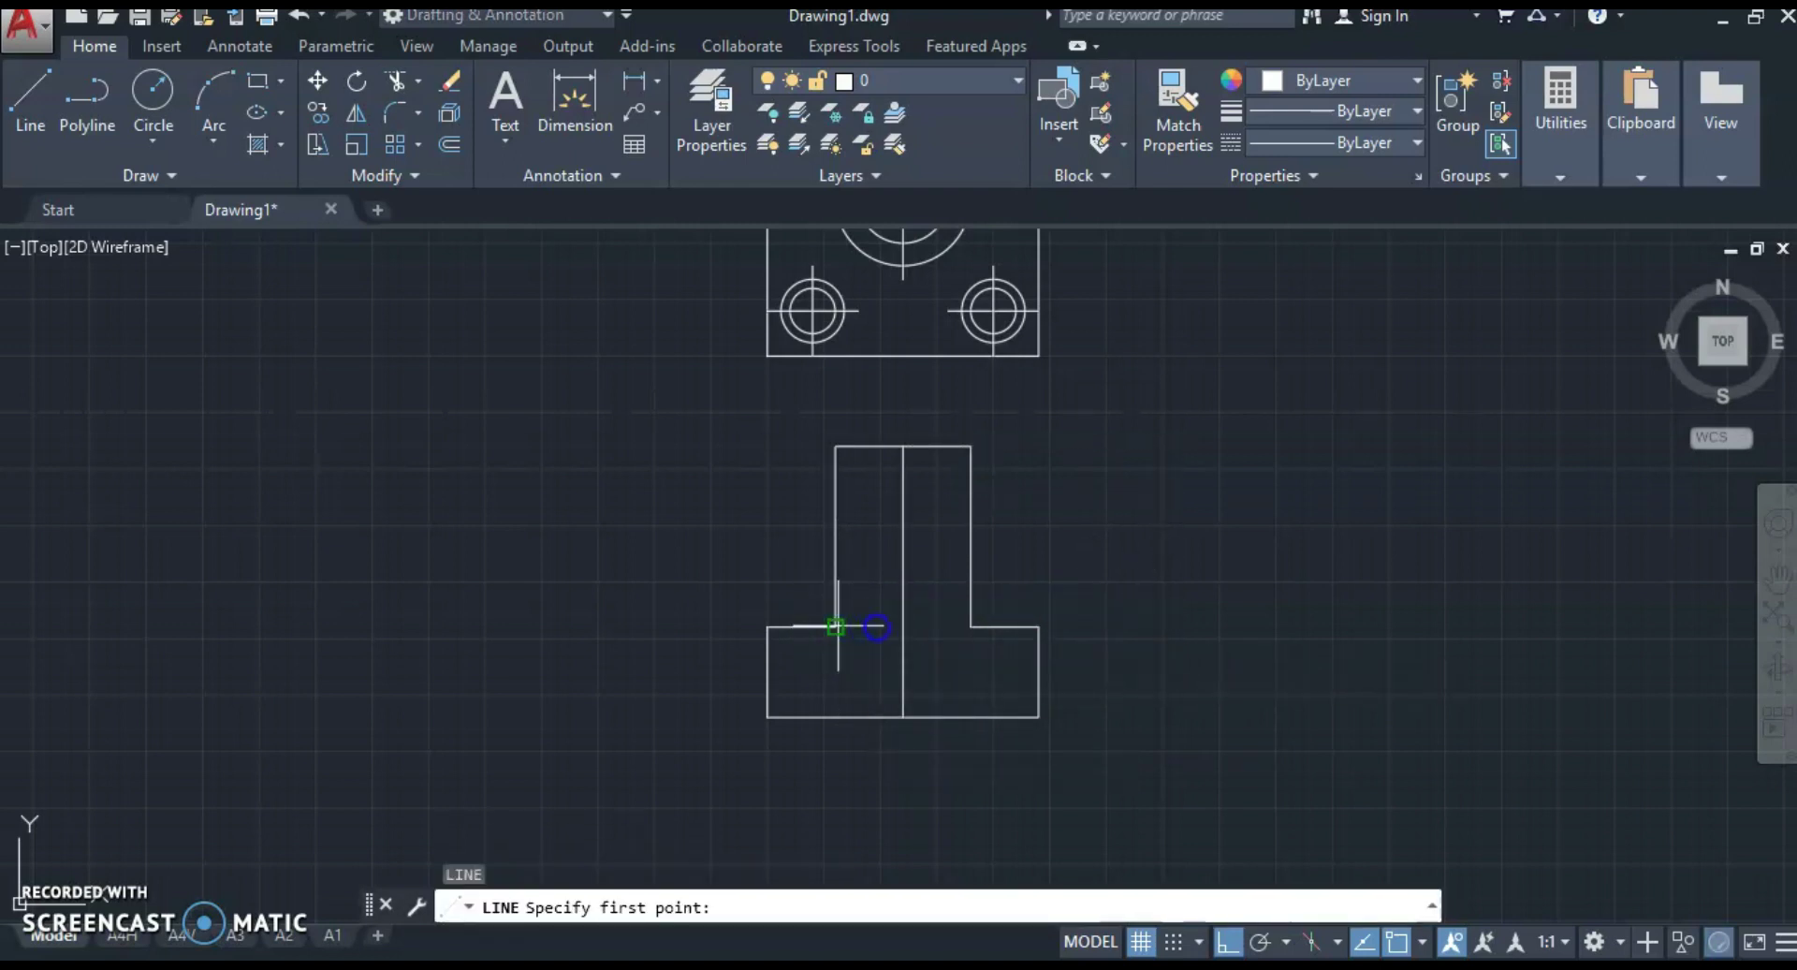
click(836, 627)
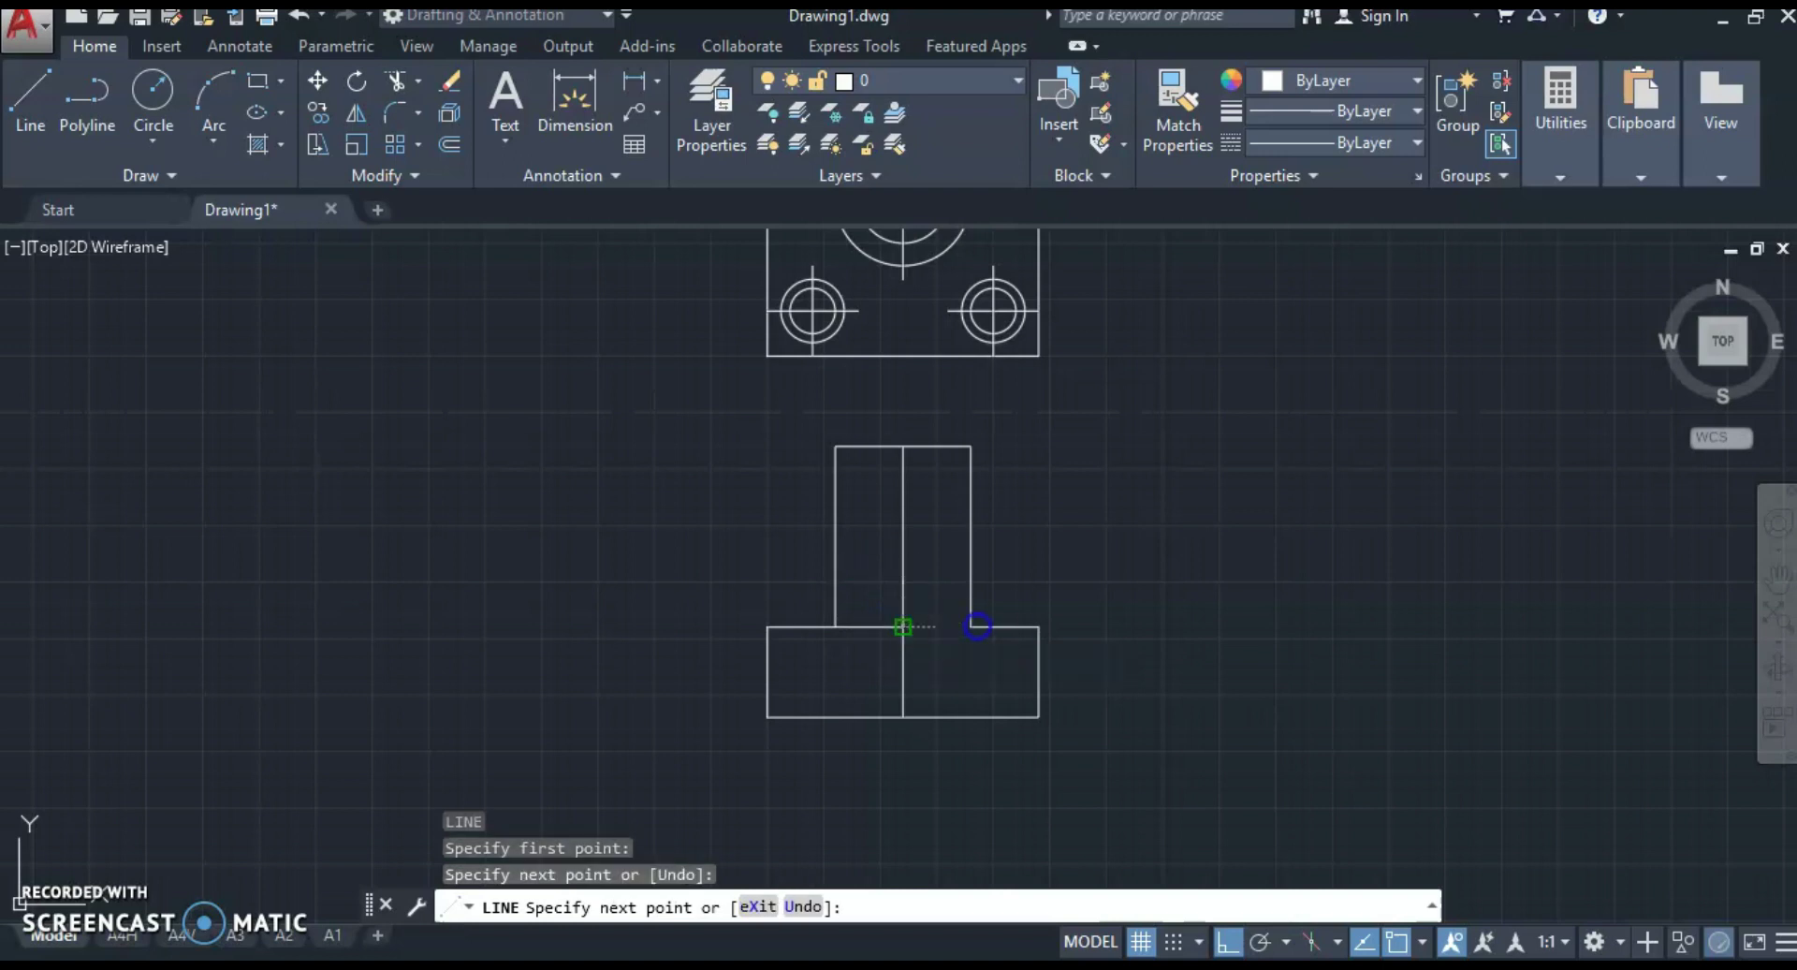
key(Escape)
middle_drag(1015, 512, 1018, 565)
scroll(1030, 593, up, 2)
scroll(1030, 595, down, 2)
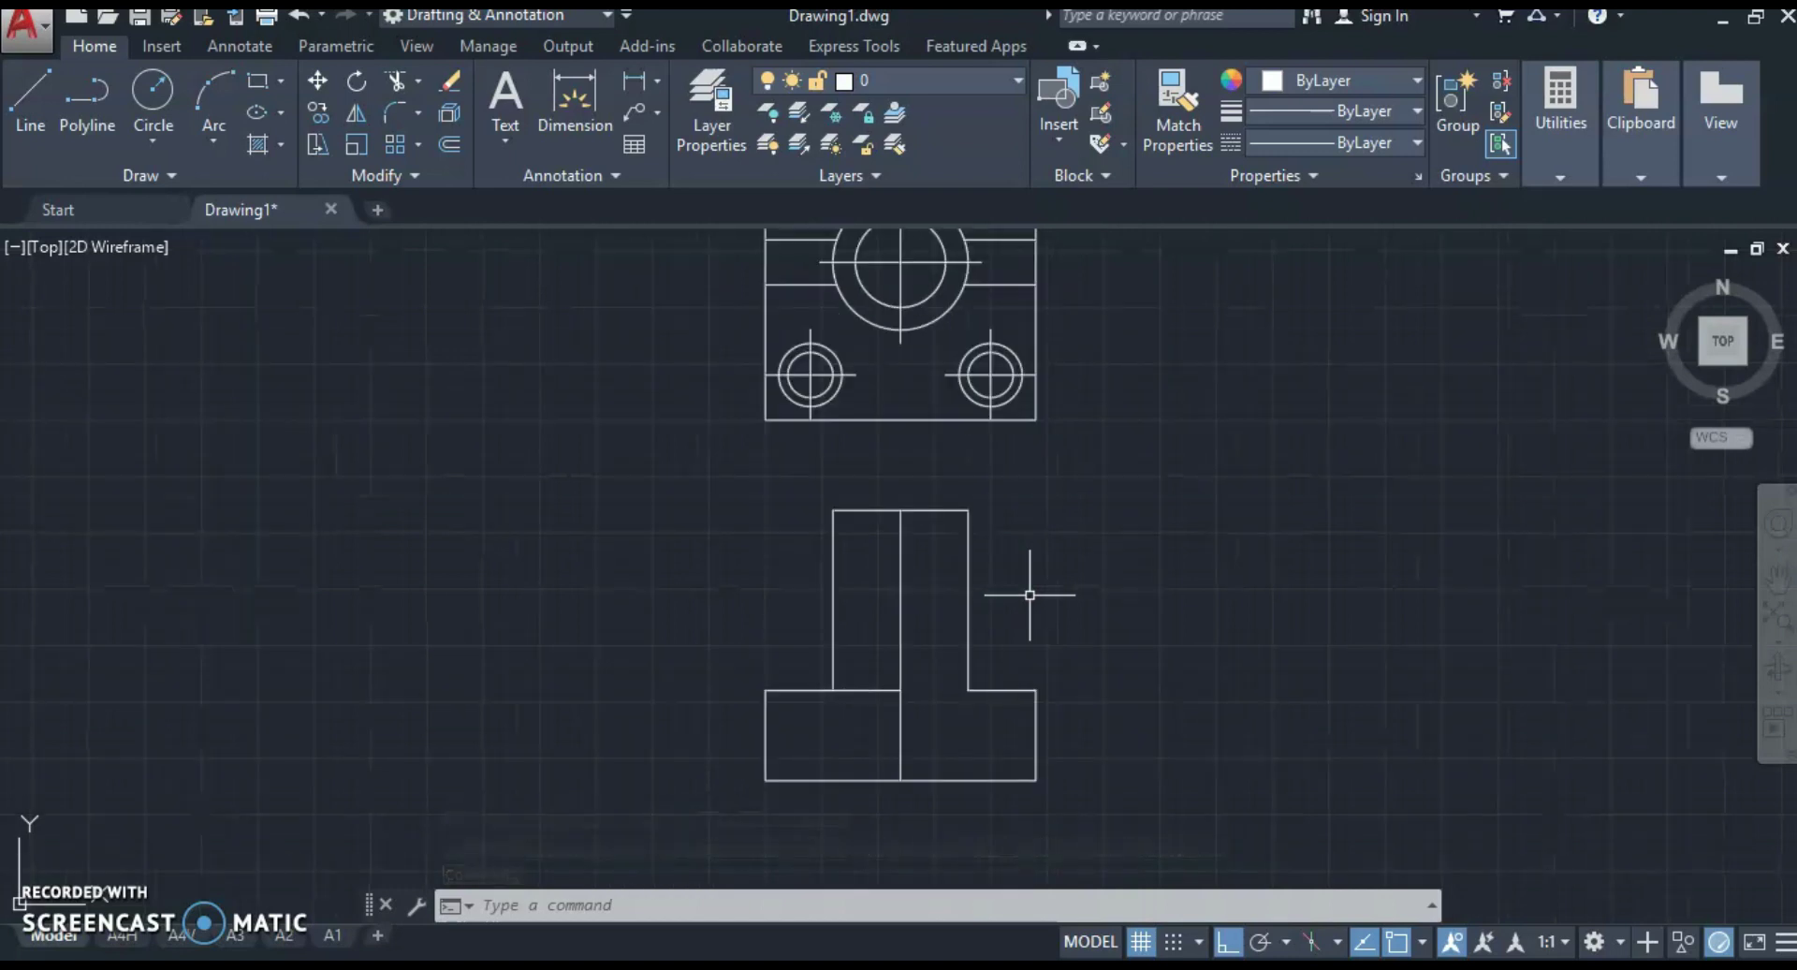
text(l)
Step: Start a line on the flange top aligned with the right hole's edge, checking the reference PDF
key(Return)
scroll(1030, 593, up, 2)
scroll(1017, 591, down, 2)
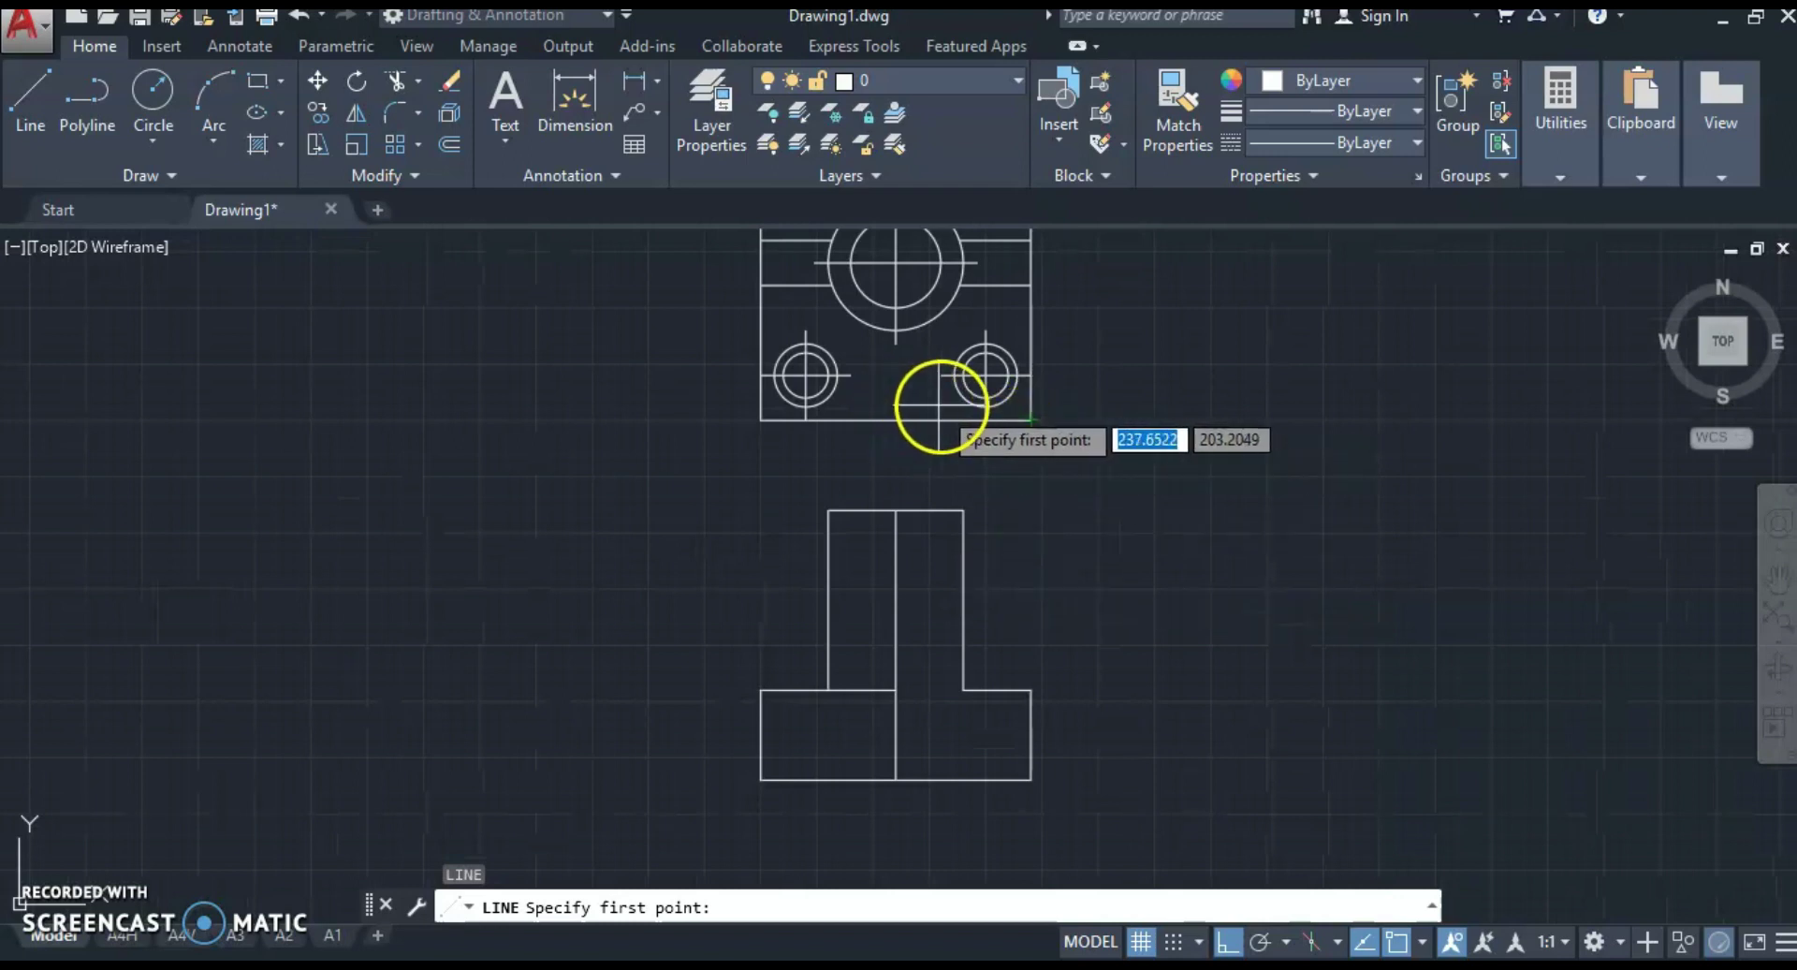
click(953, 374)
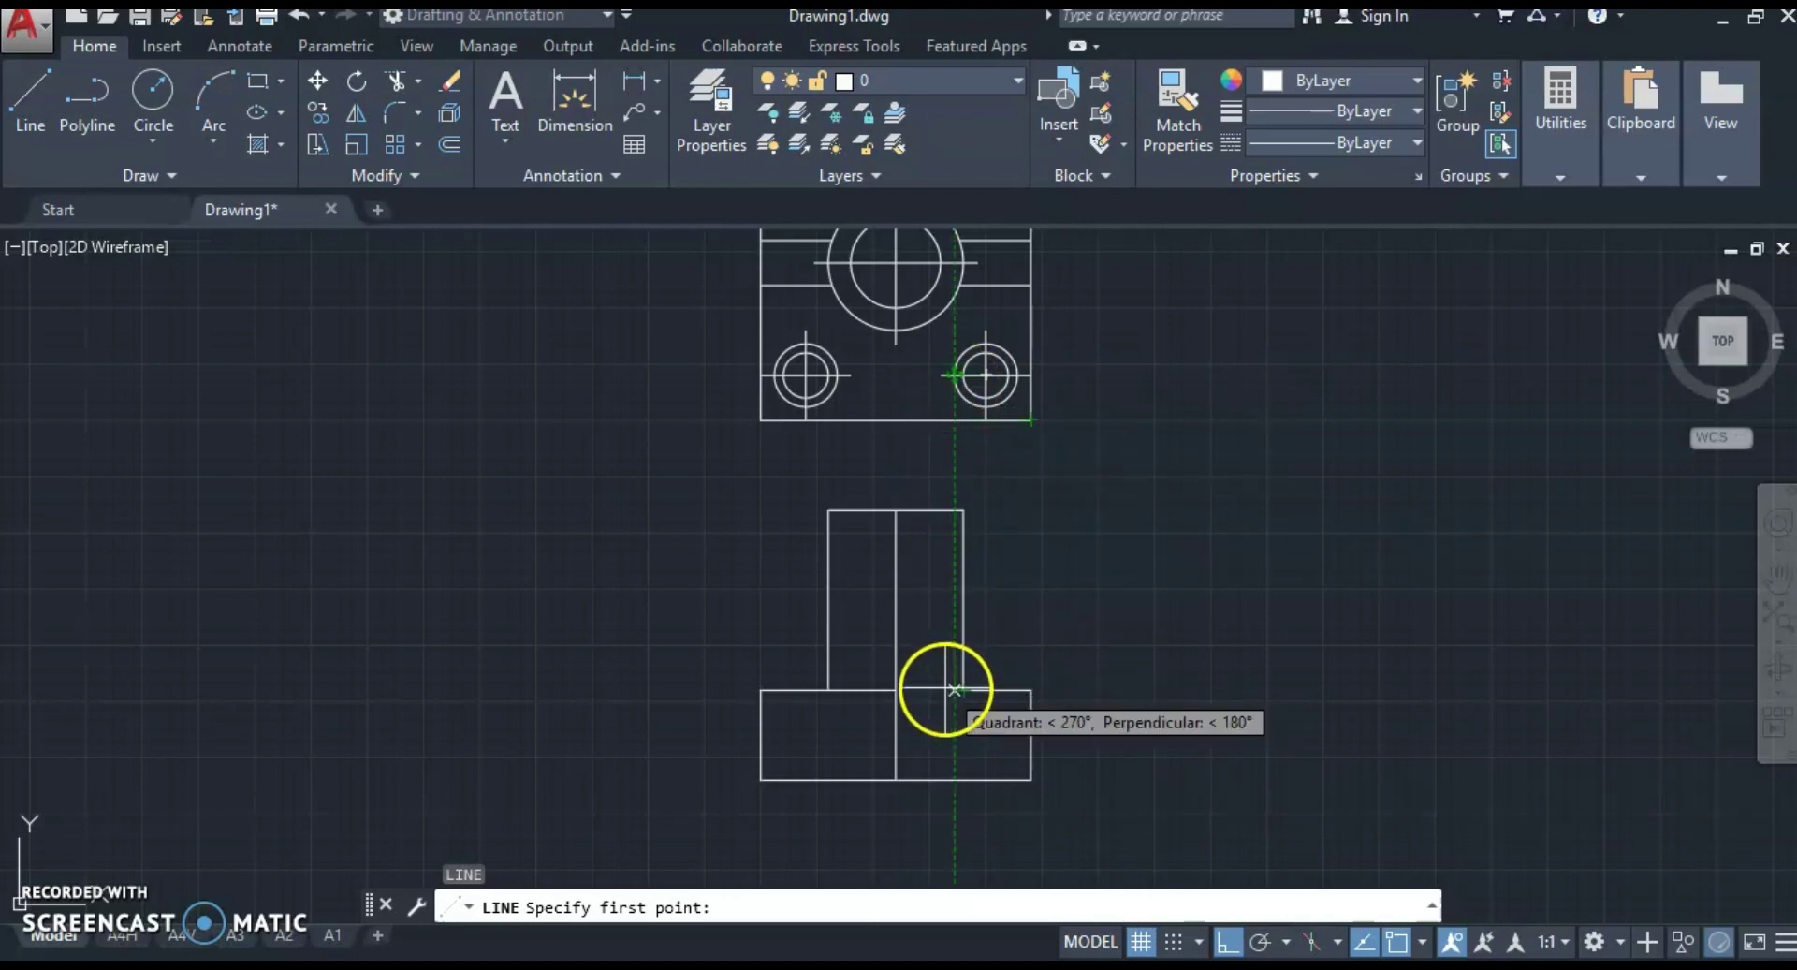
click(950, 694)
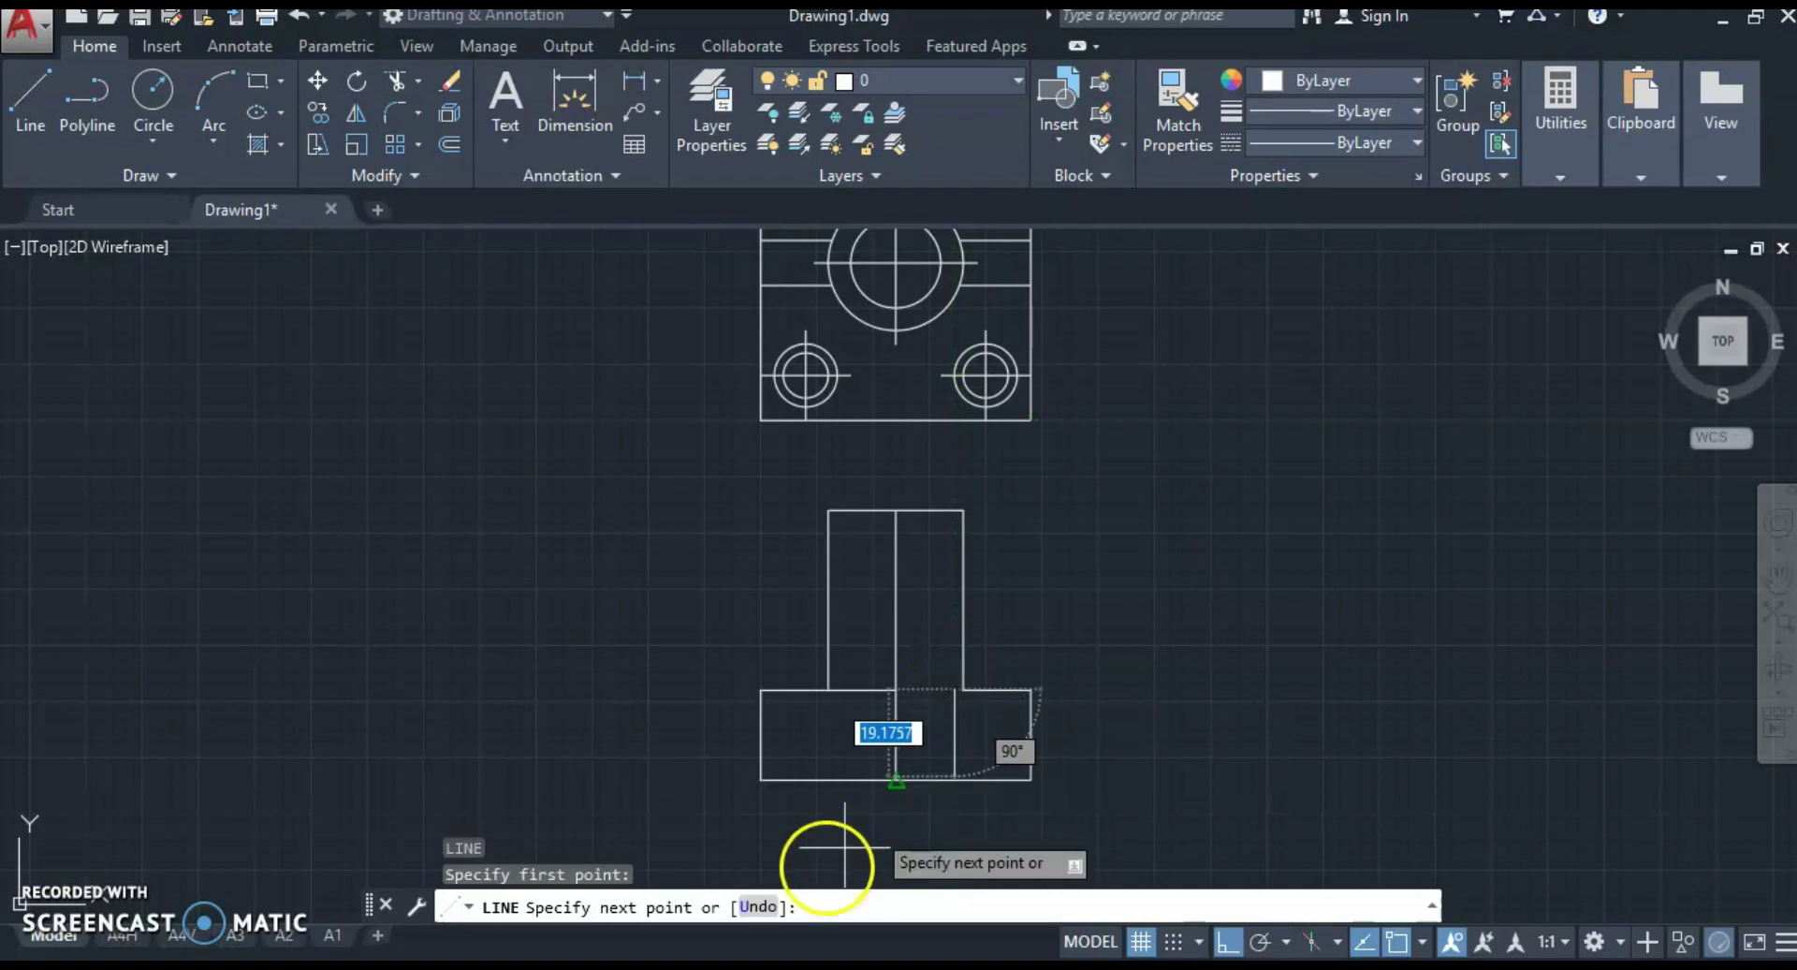
key(alt+Tab)
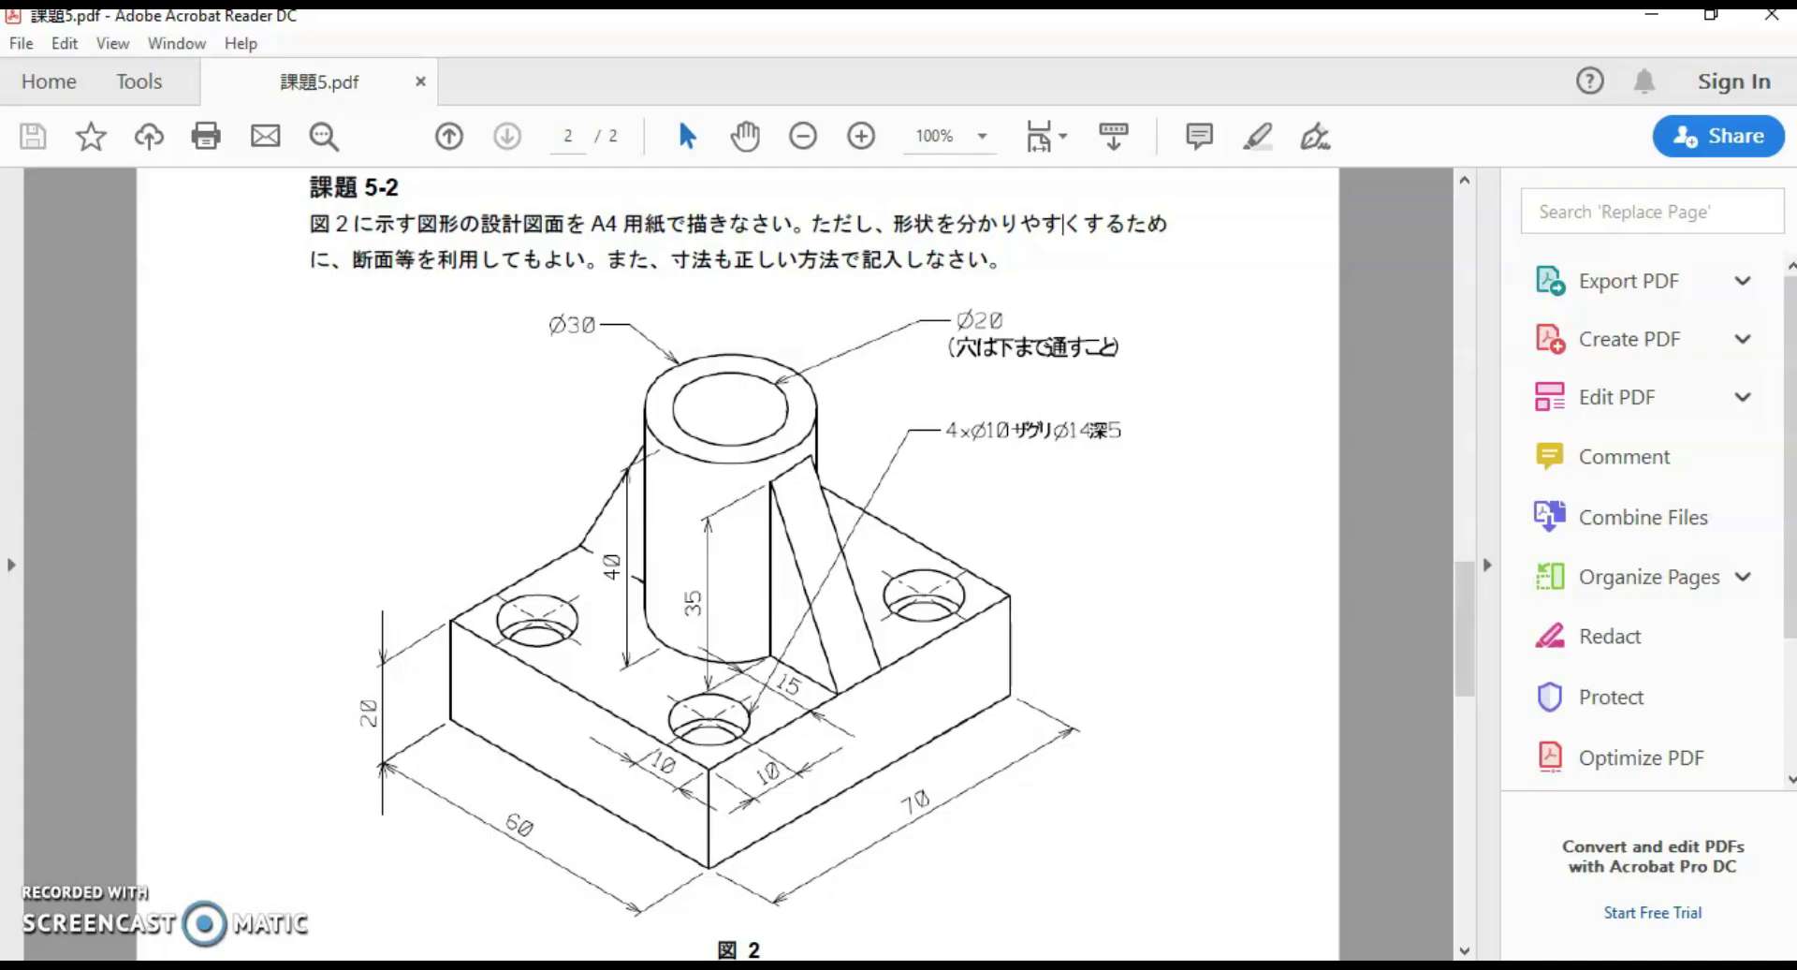
key(alt+Tab)
scroll(938, 712, up, 1)
scroll(959, 750, up, 2)
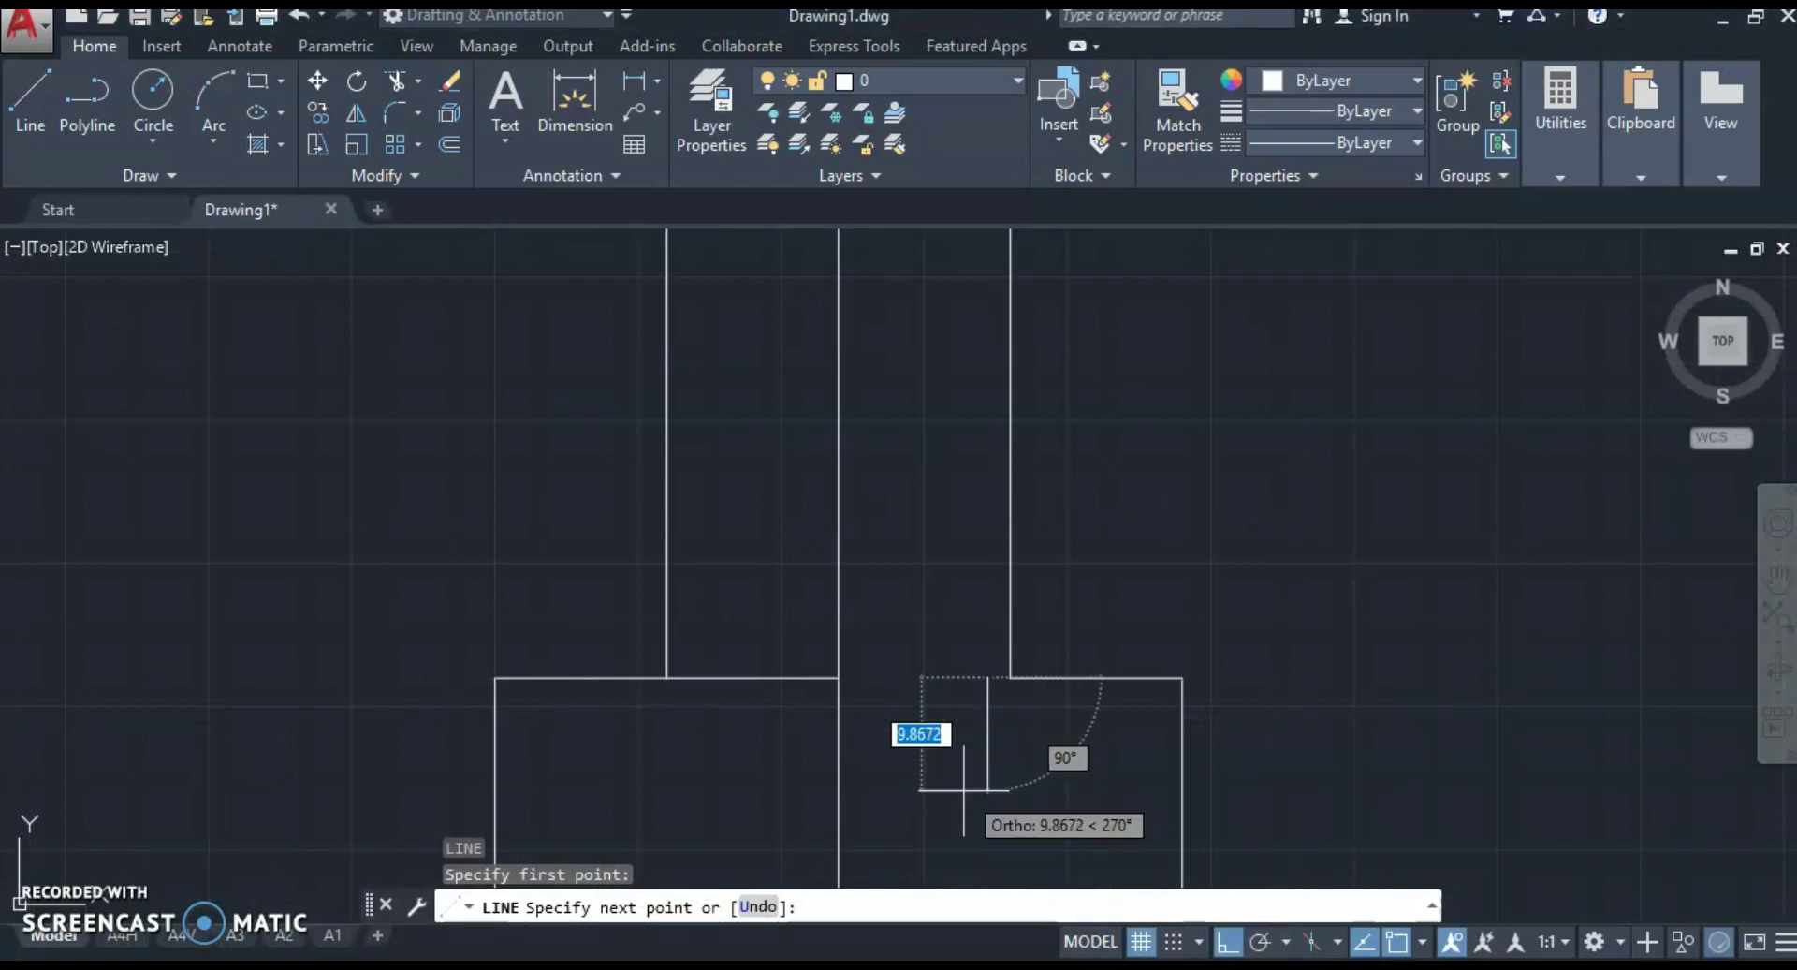
Step: Draw the counterbore recess in the right flange: 5 units down and 14 across
key(Return)
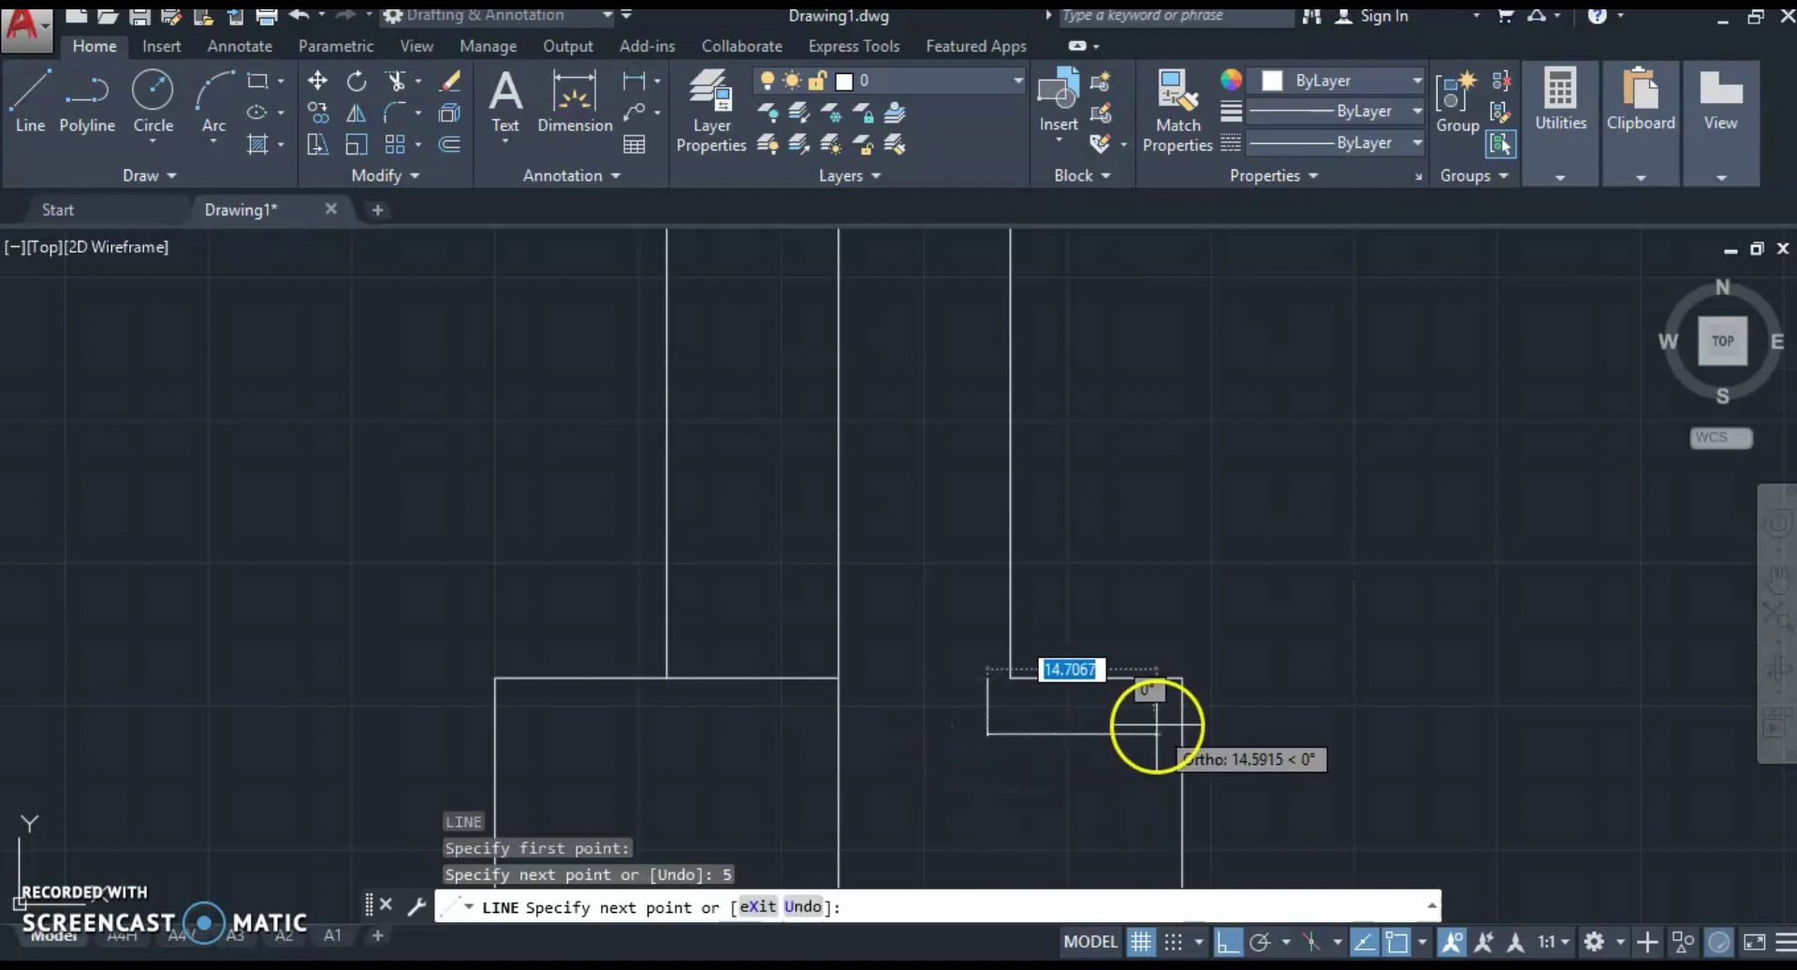
text(14)
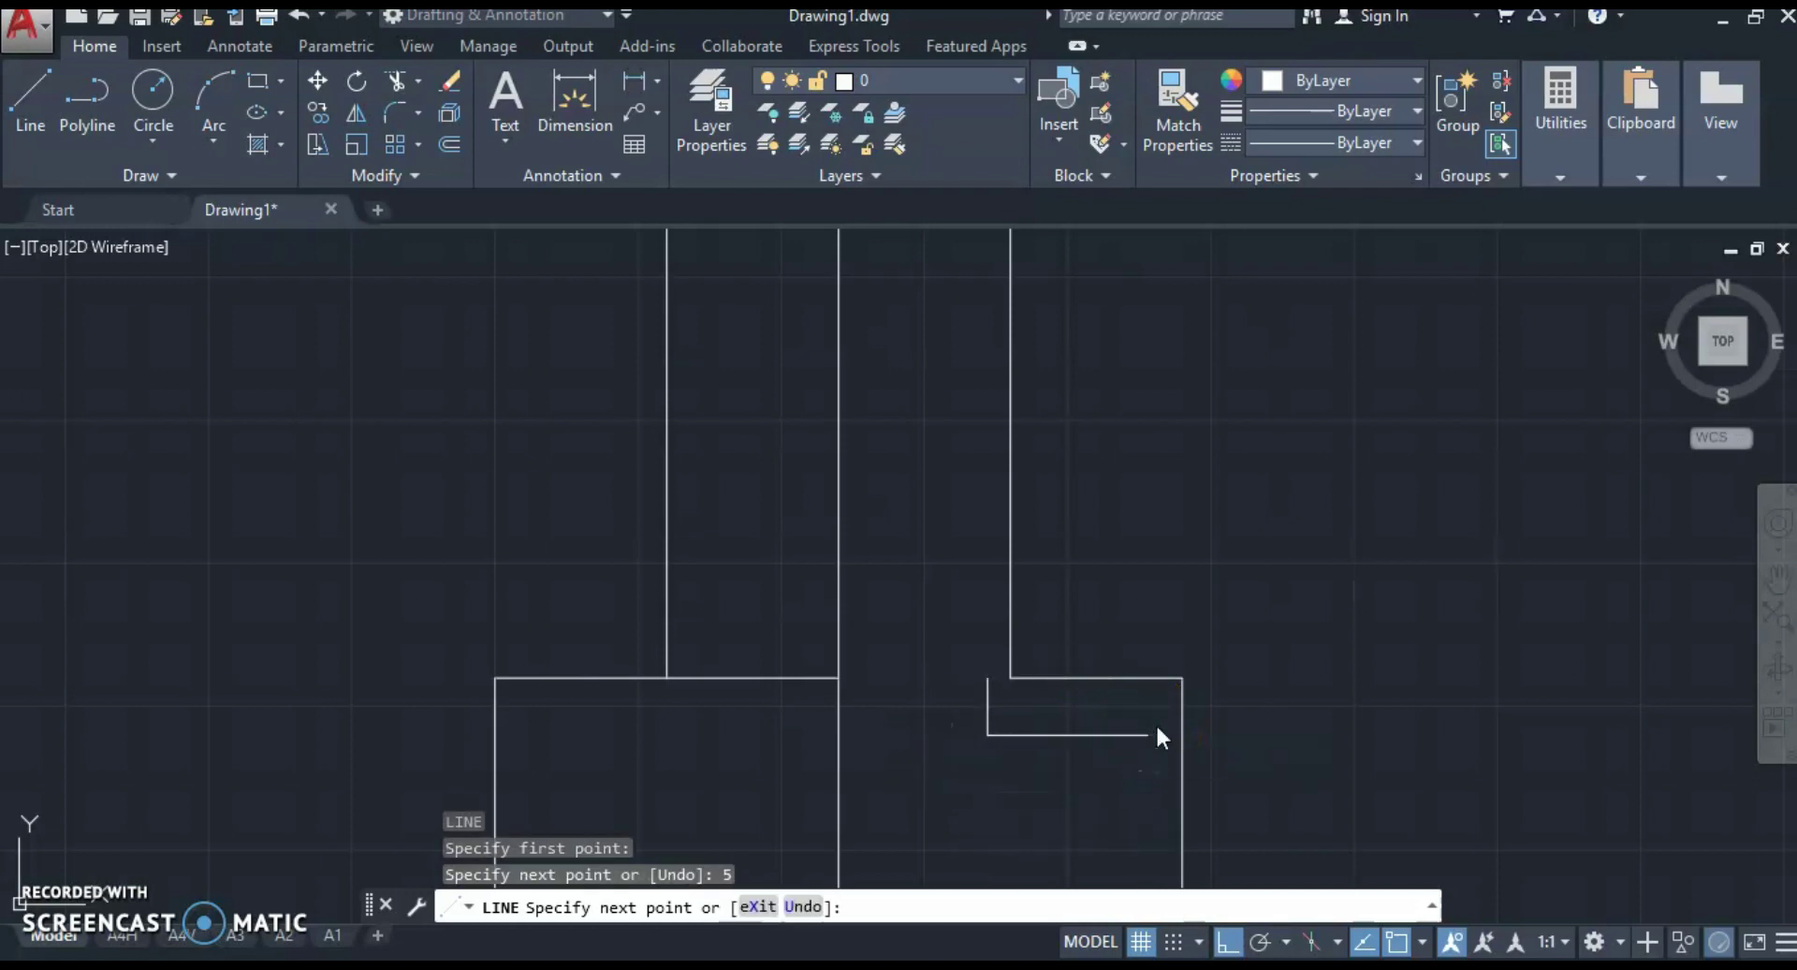
key(Return)
key(Escape)
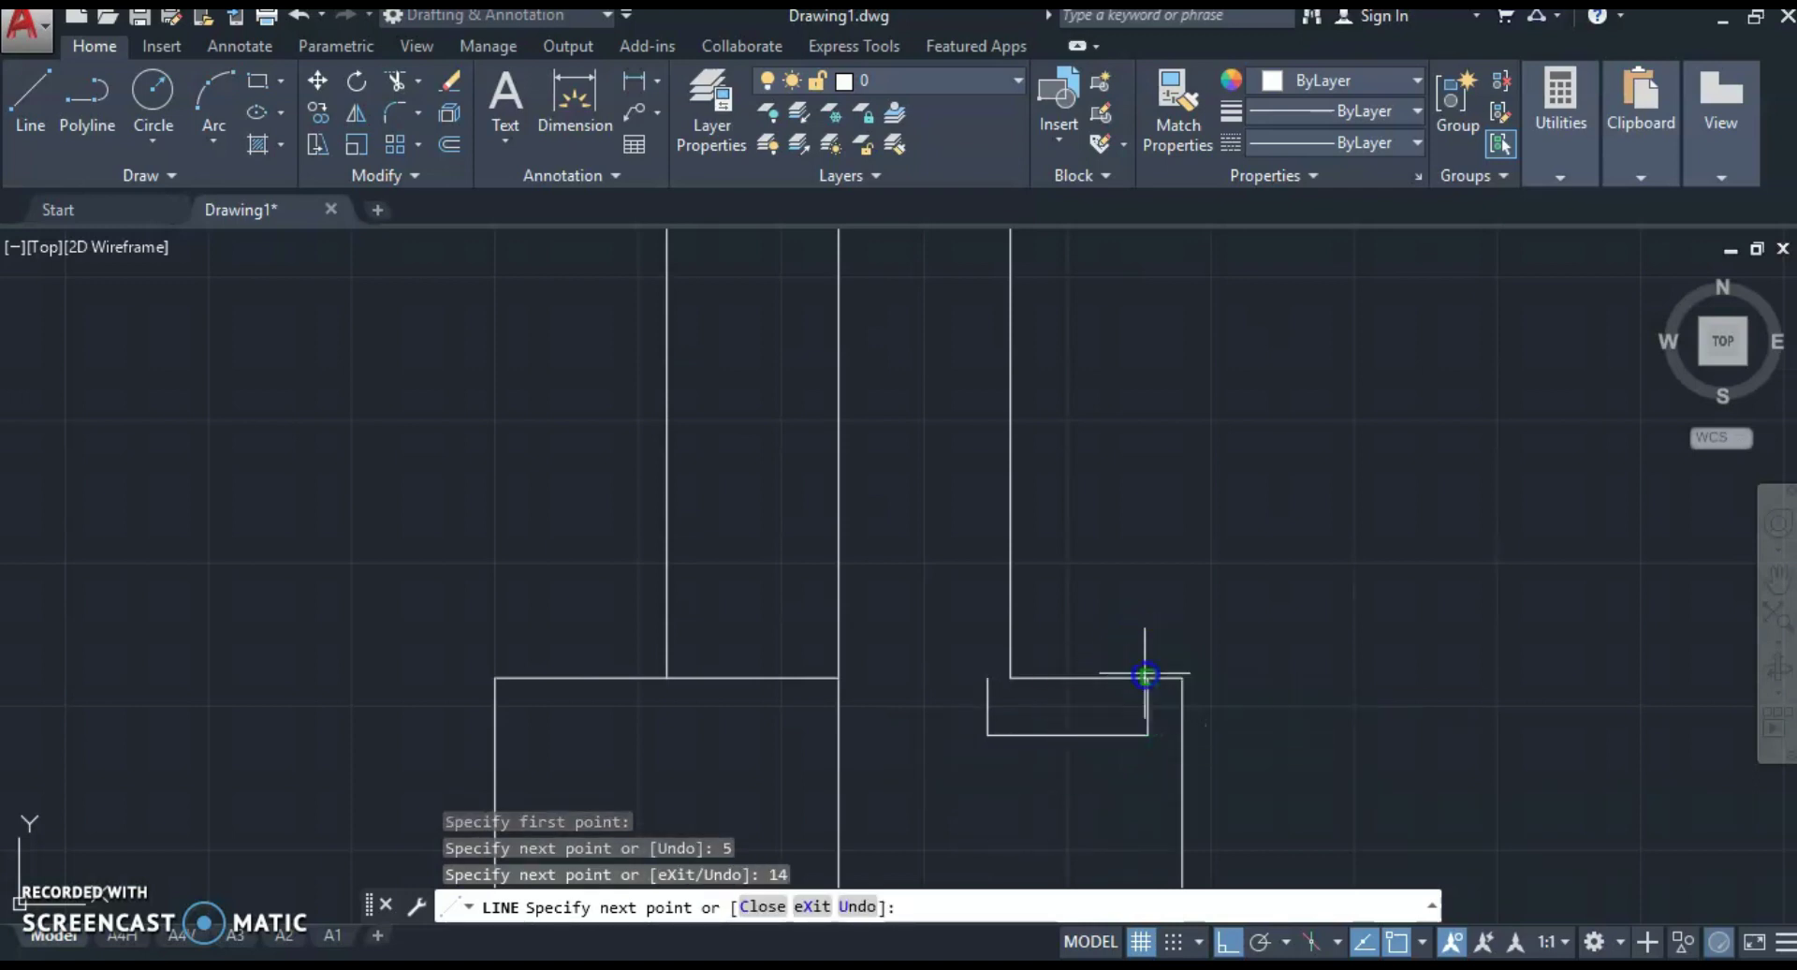
scroll(1143, 665, down, 2)
middle_drag(1143, 664, 1097, 536)
Step: Draw a vertical hole line from the recess bottom down to the flange base
text(l)
key(Return)
click(1066, 604)
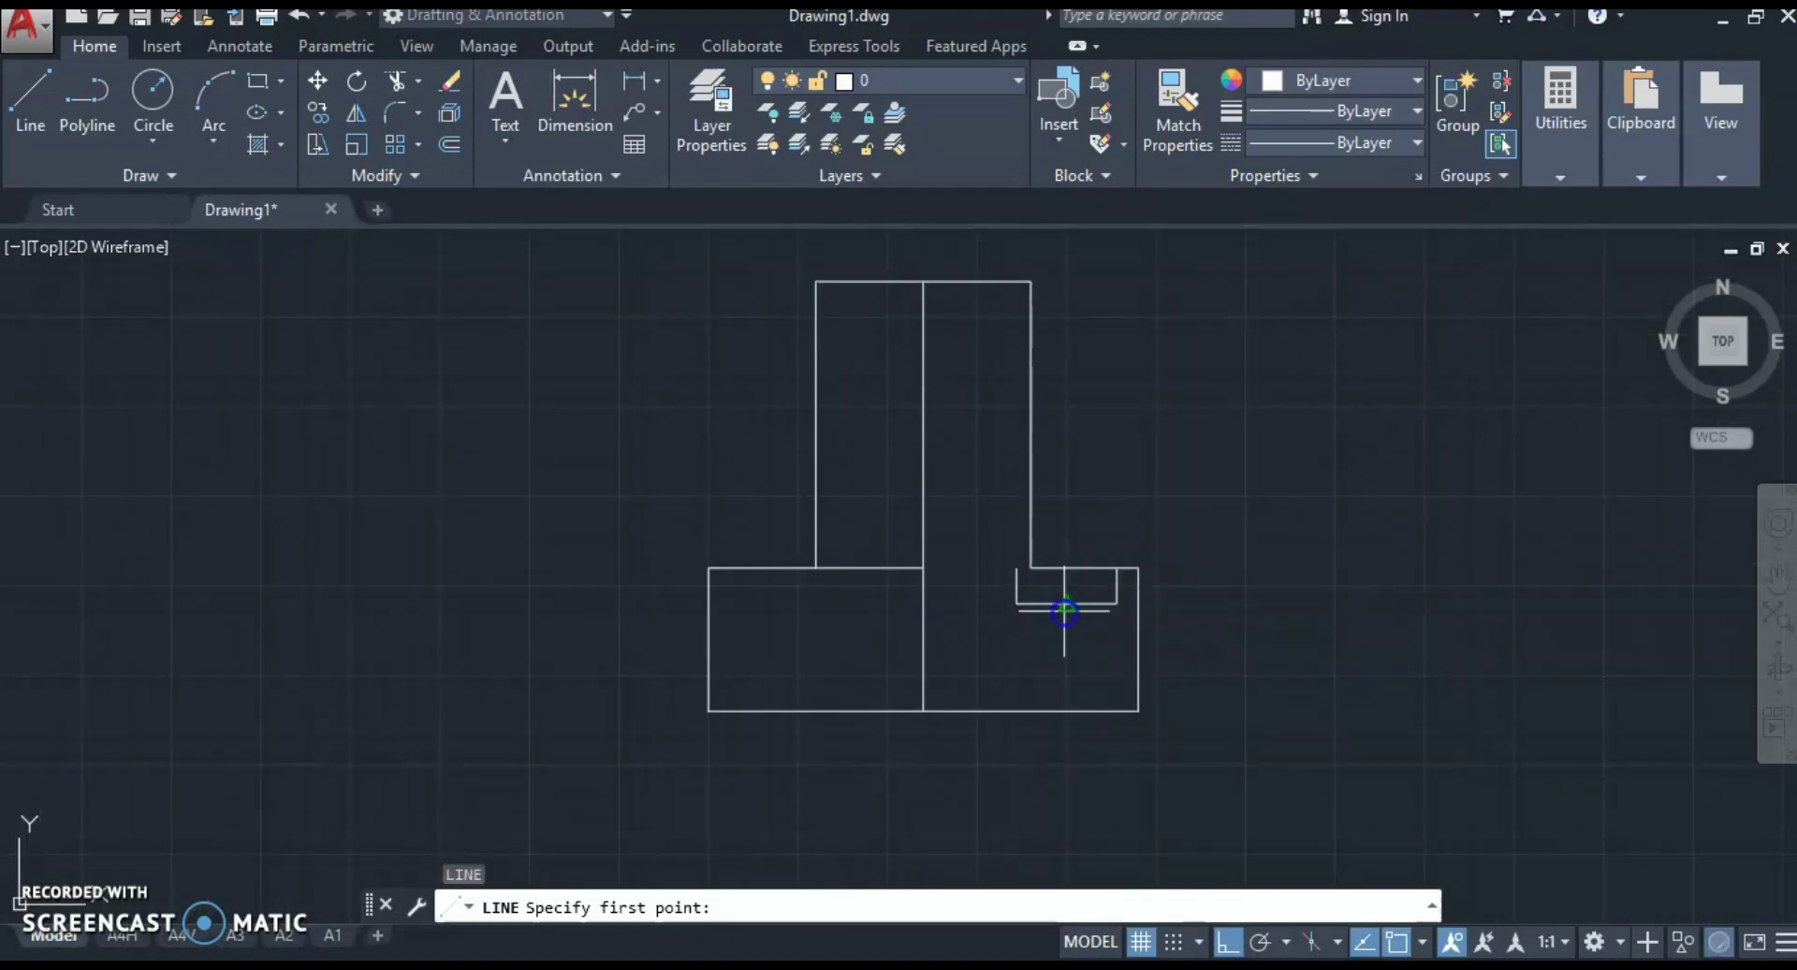
click(1067, 711)
key(Escape)
click(1066, 624)
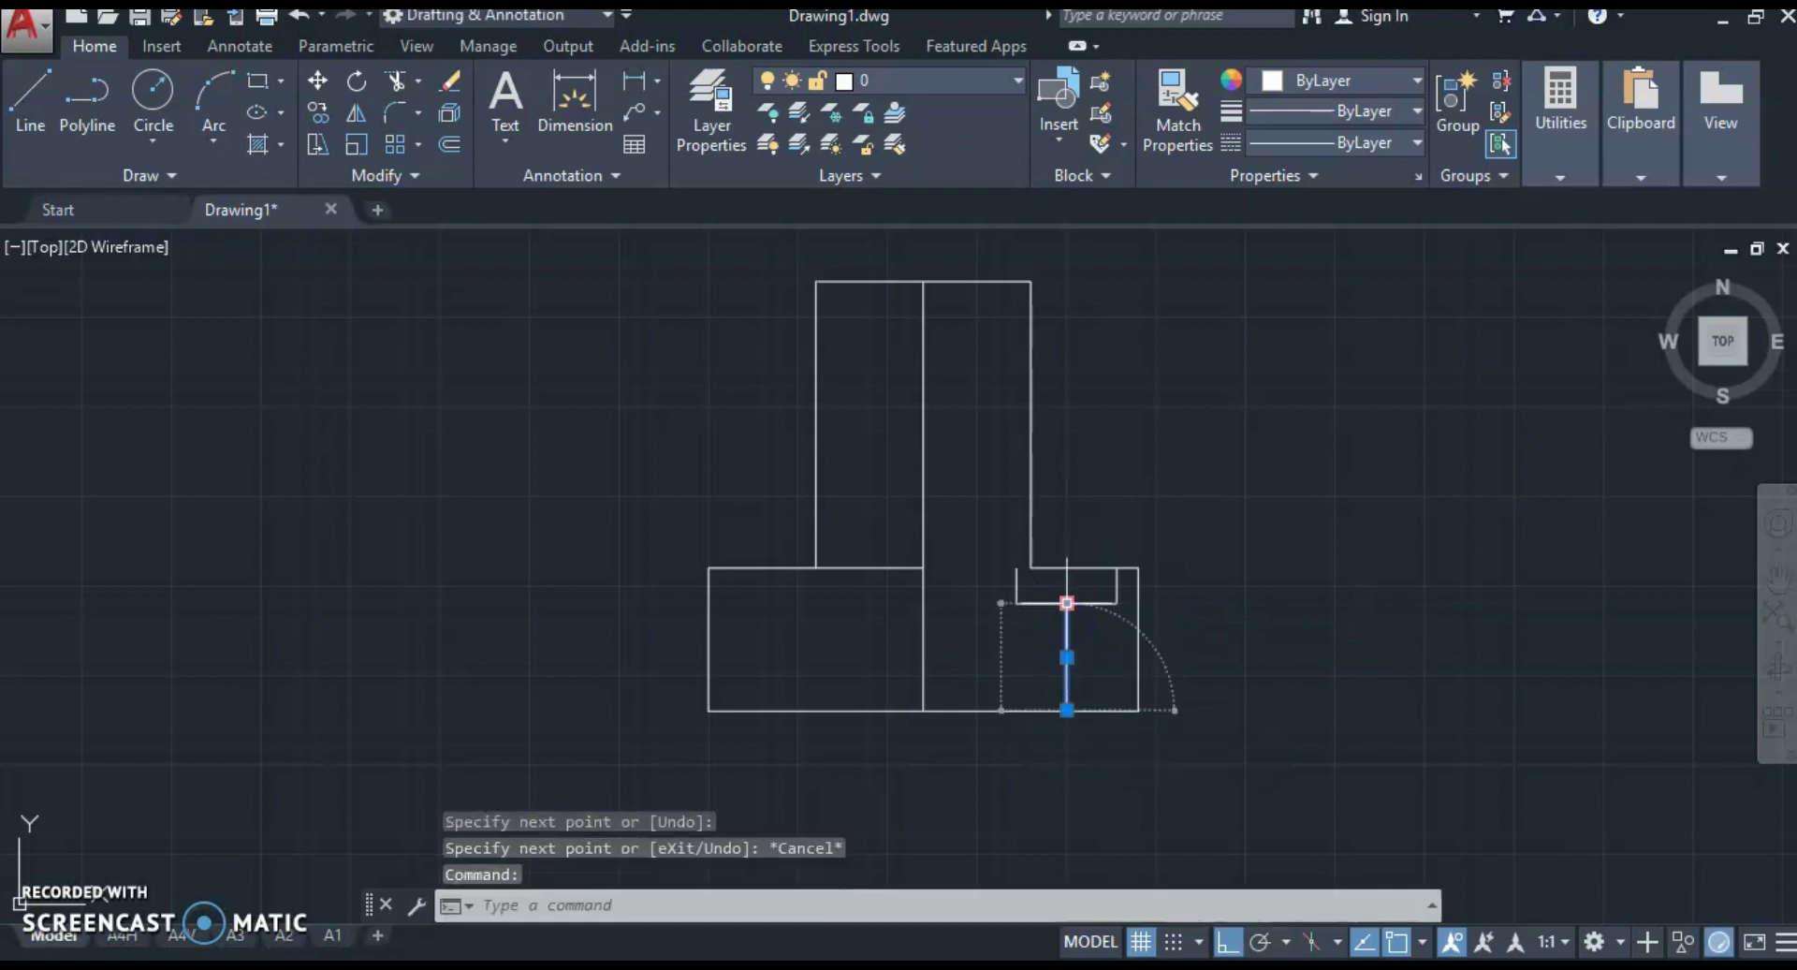
Step: Lengthen the hole line by 8 above the flange top and by 3 below the base
click(1126, 672)
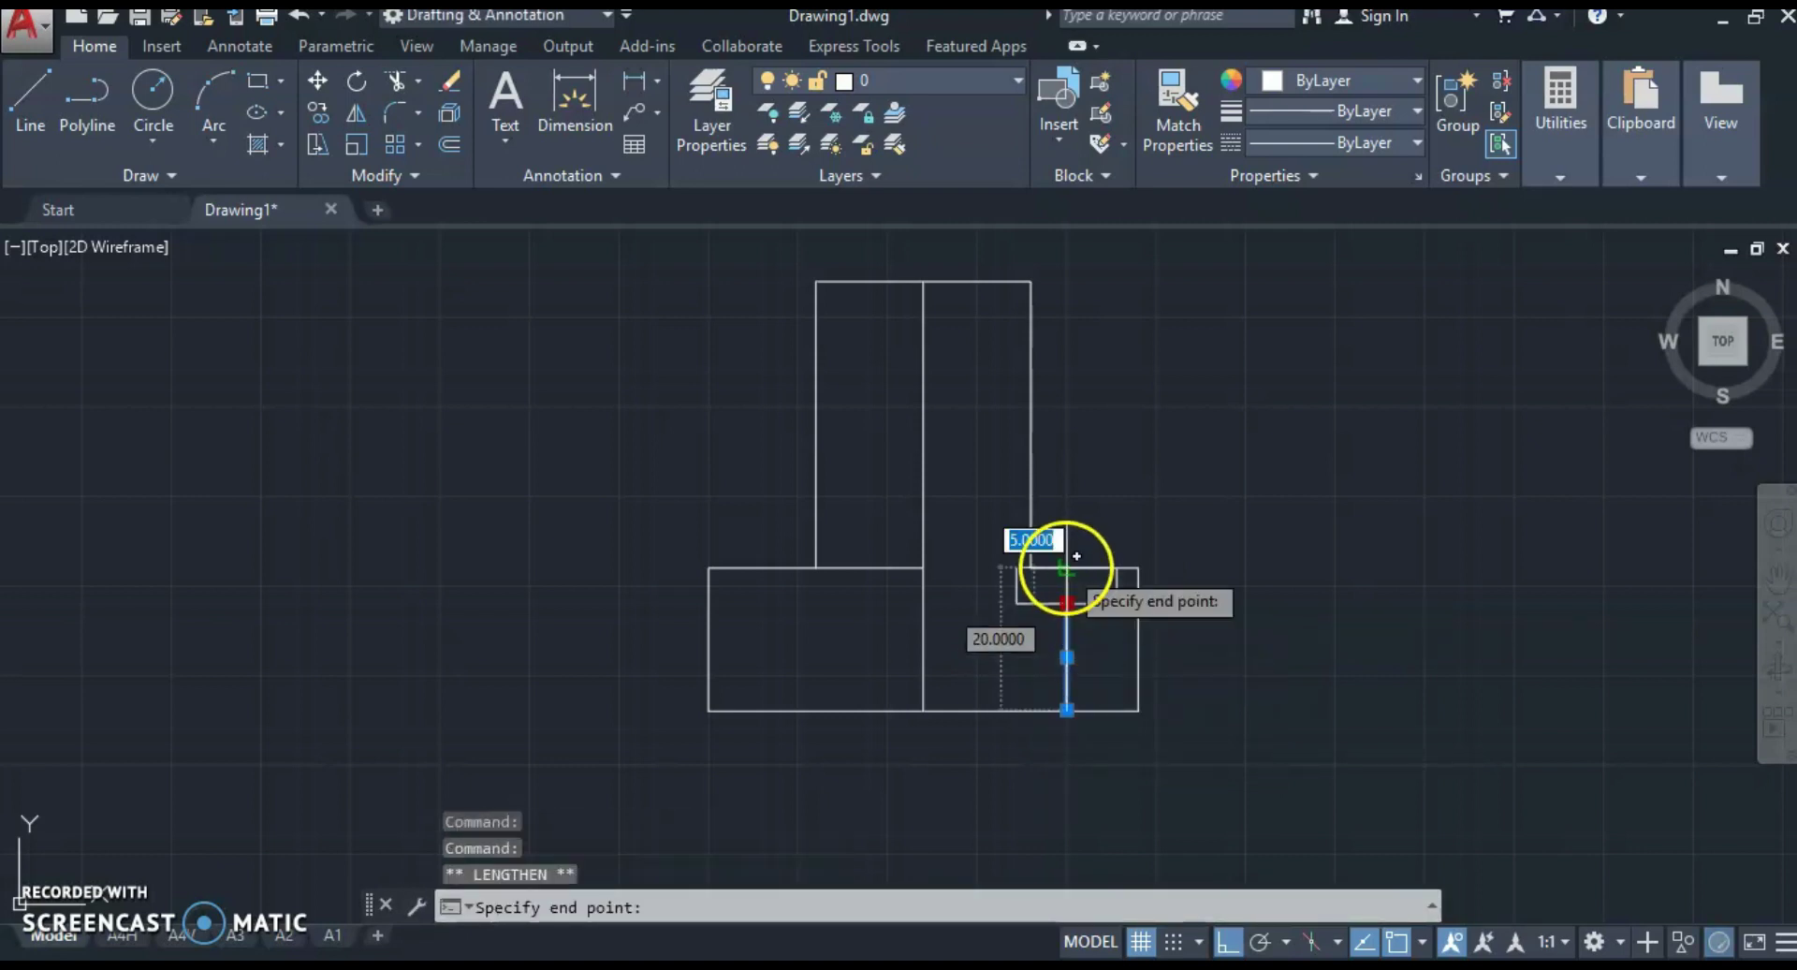
text(8)
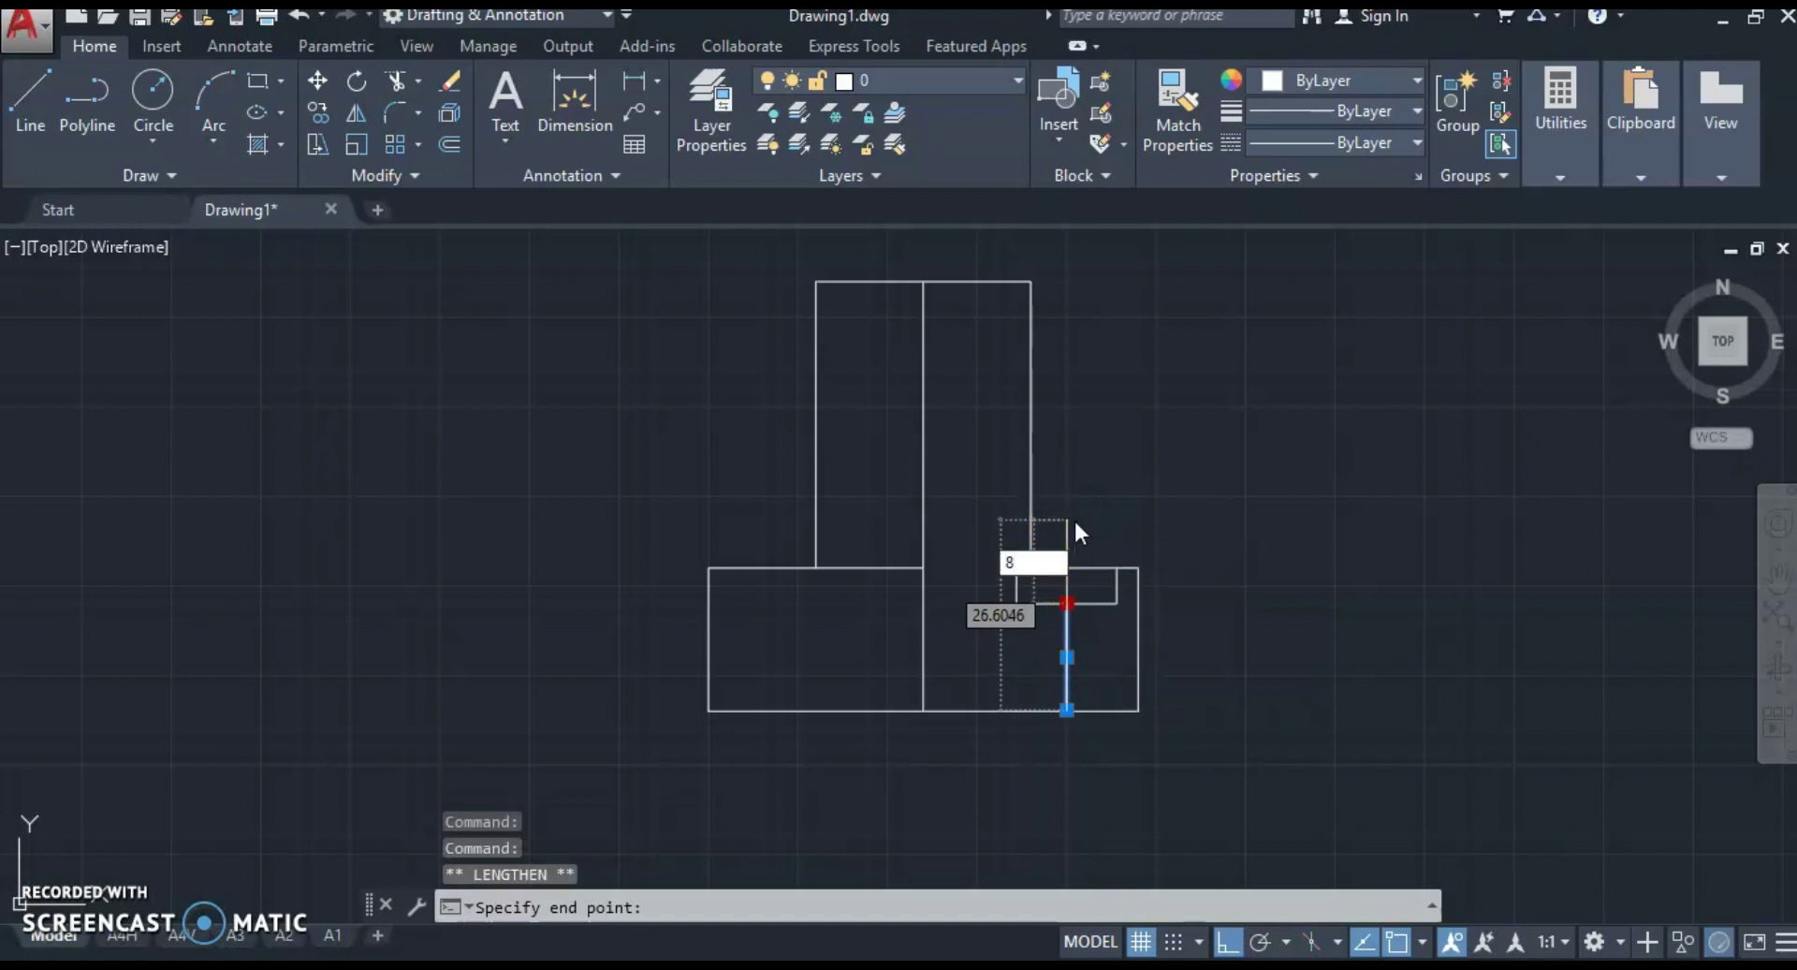
key(Return)
key(Escape)
click(1068, 688)
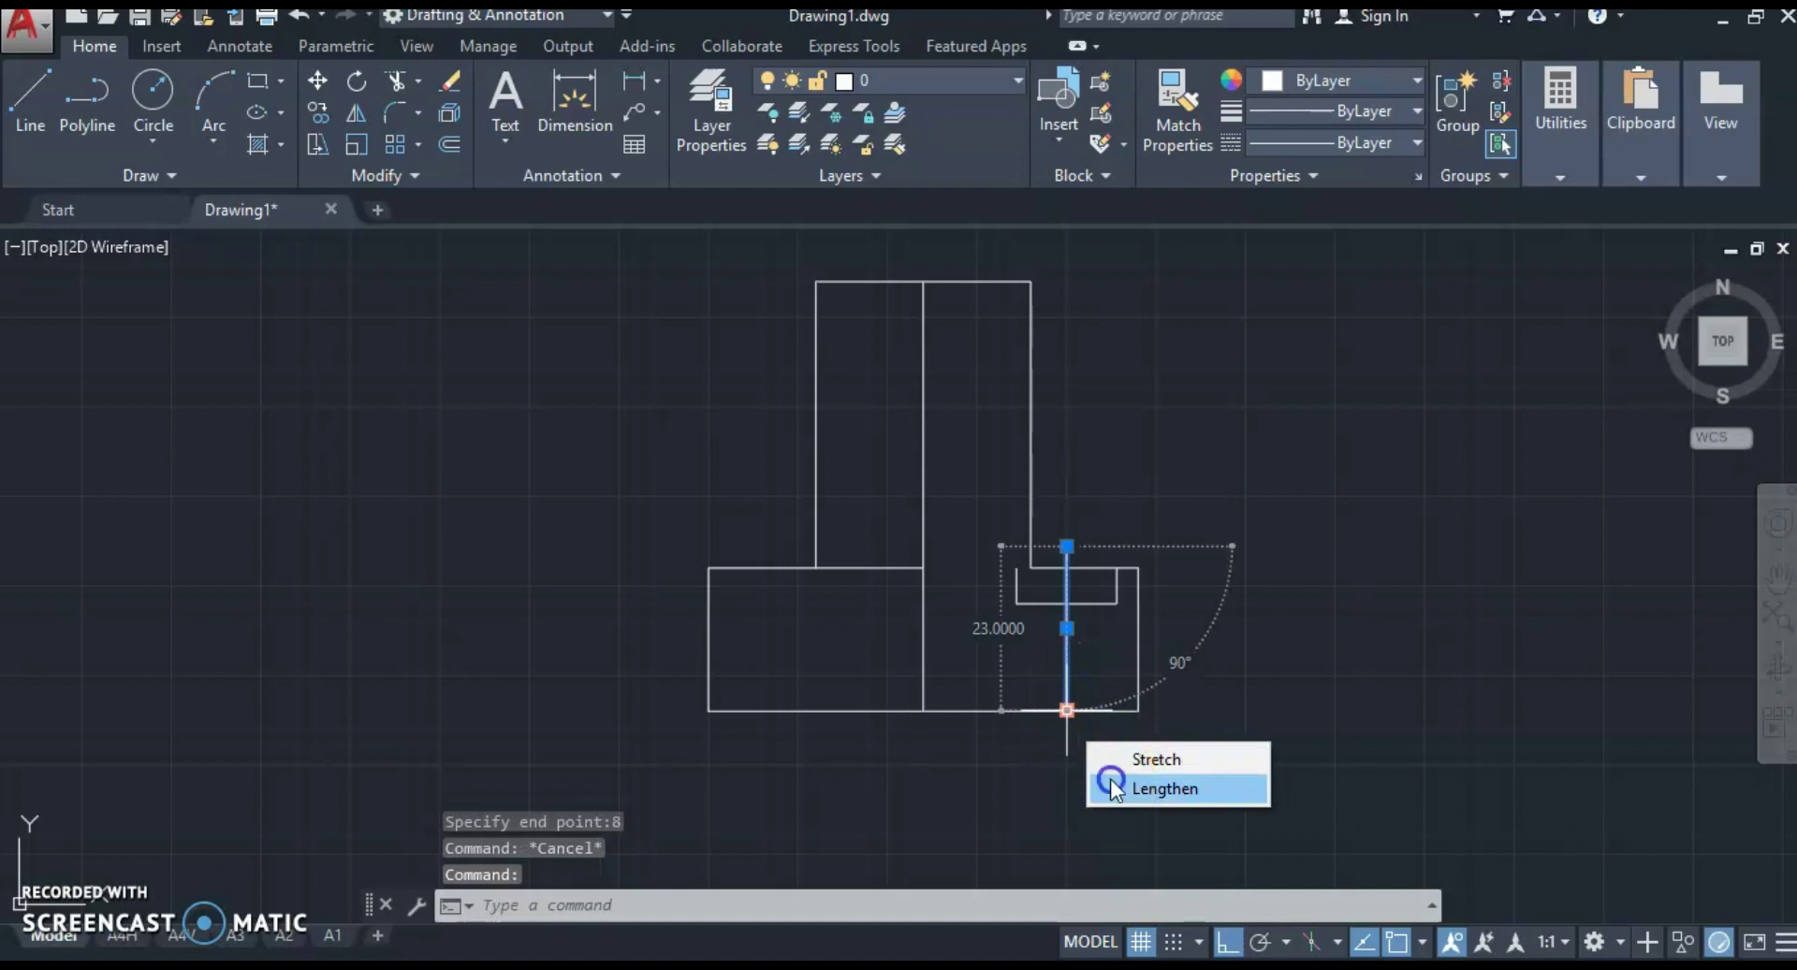
mouse_move(1067, 709)
click(1110, 783)
text(3)
key(Return)
key(Escape)
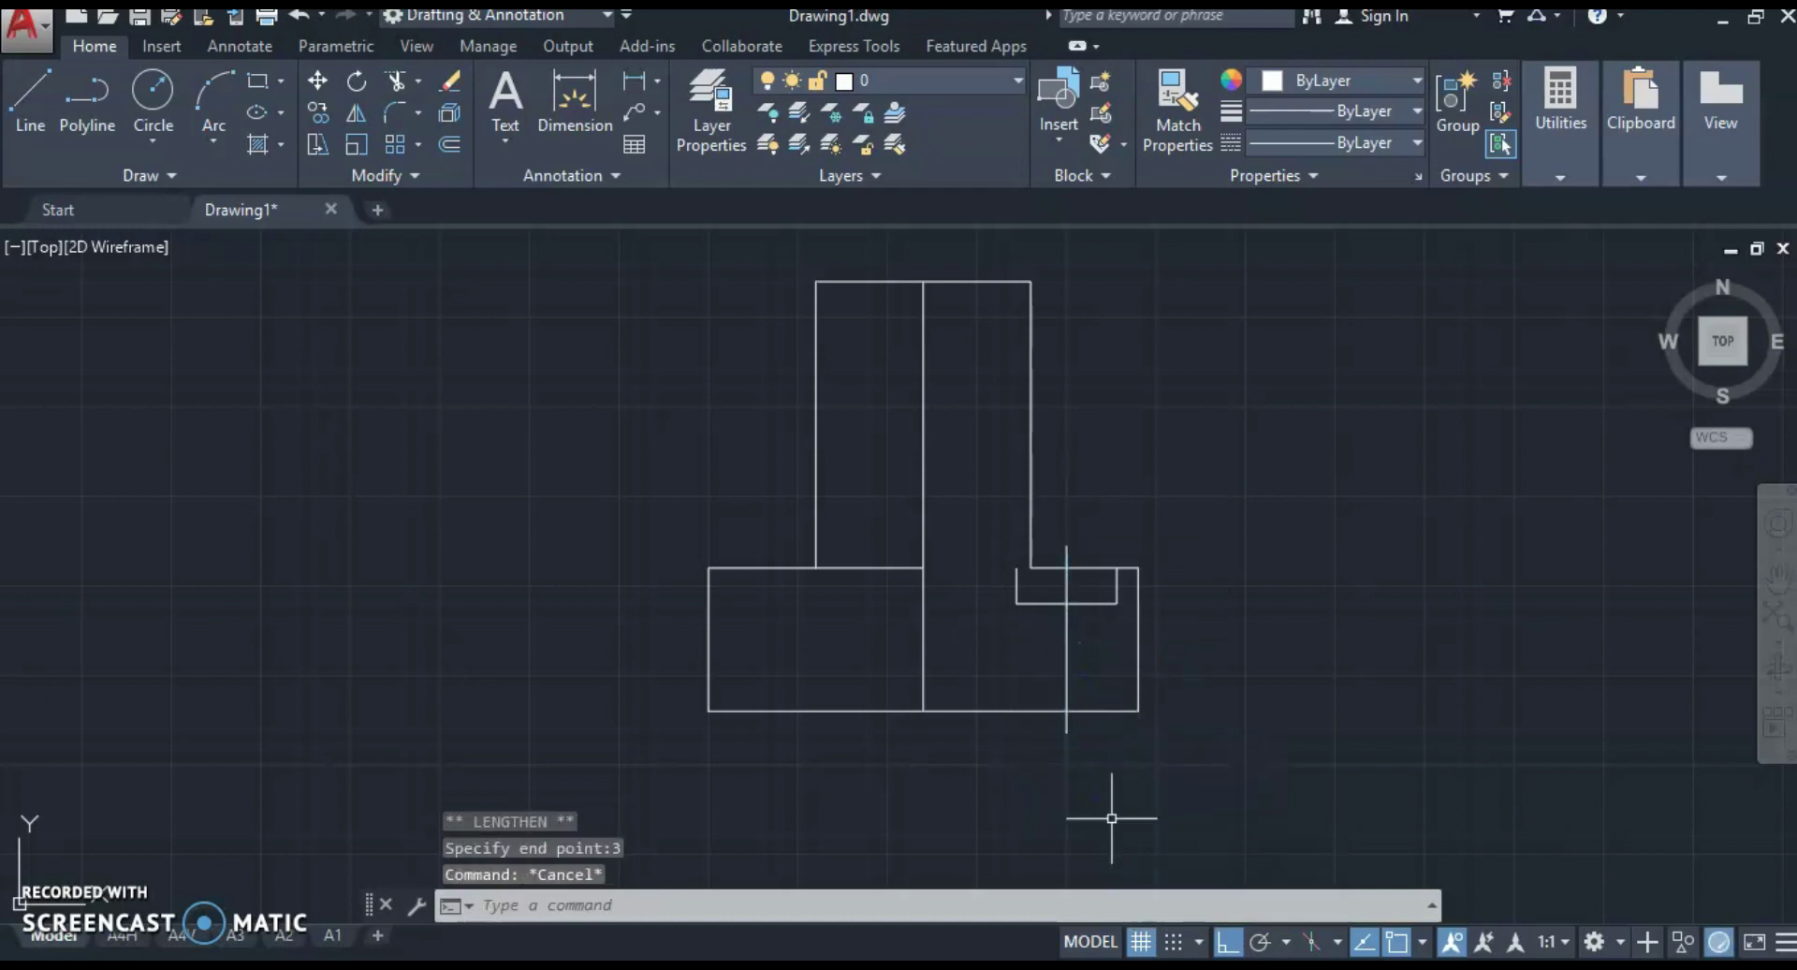
Step: Cancel the pending command and start a new LINE
scroll(1036, 567, up, 2)
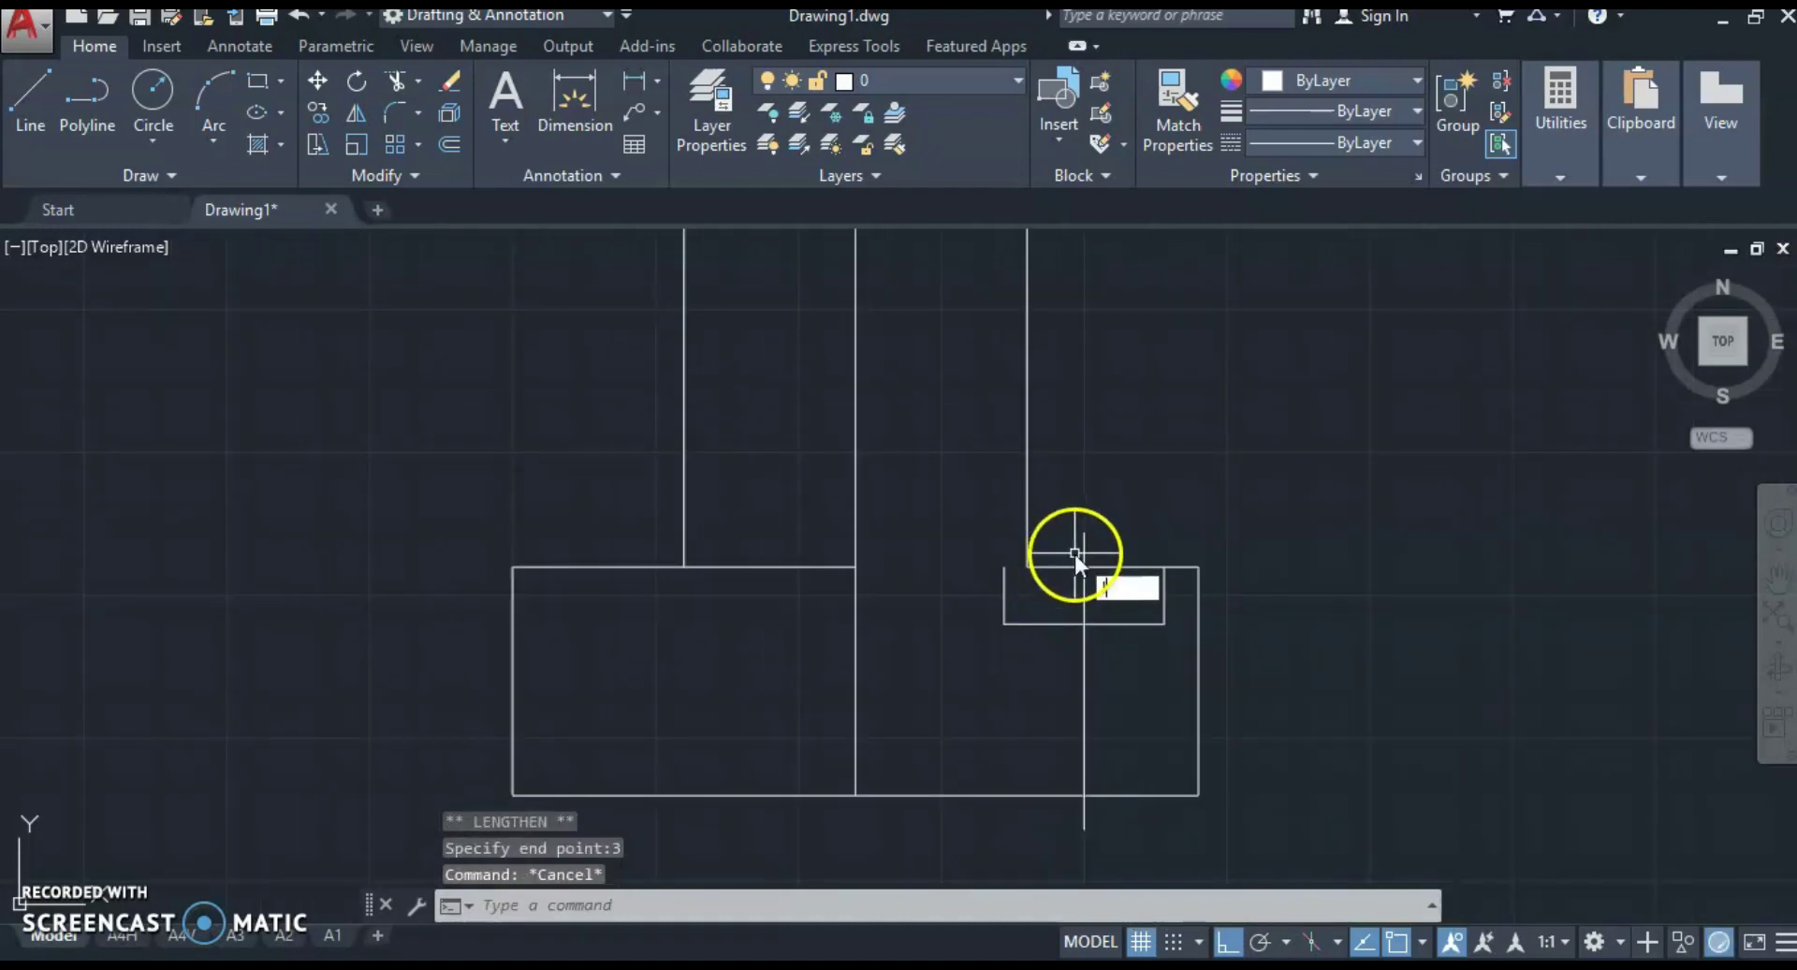
key(Escape)
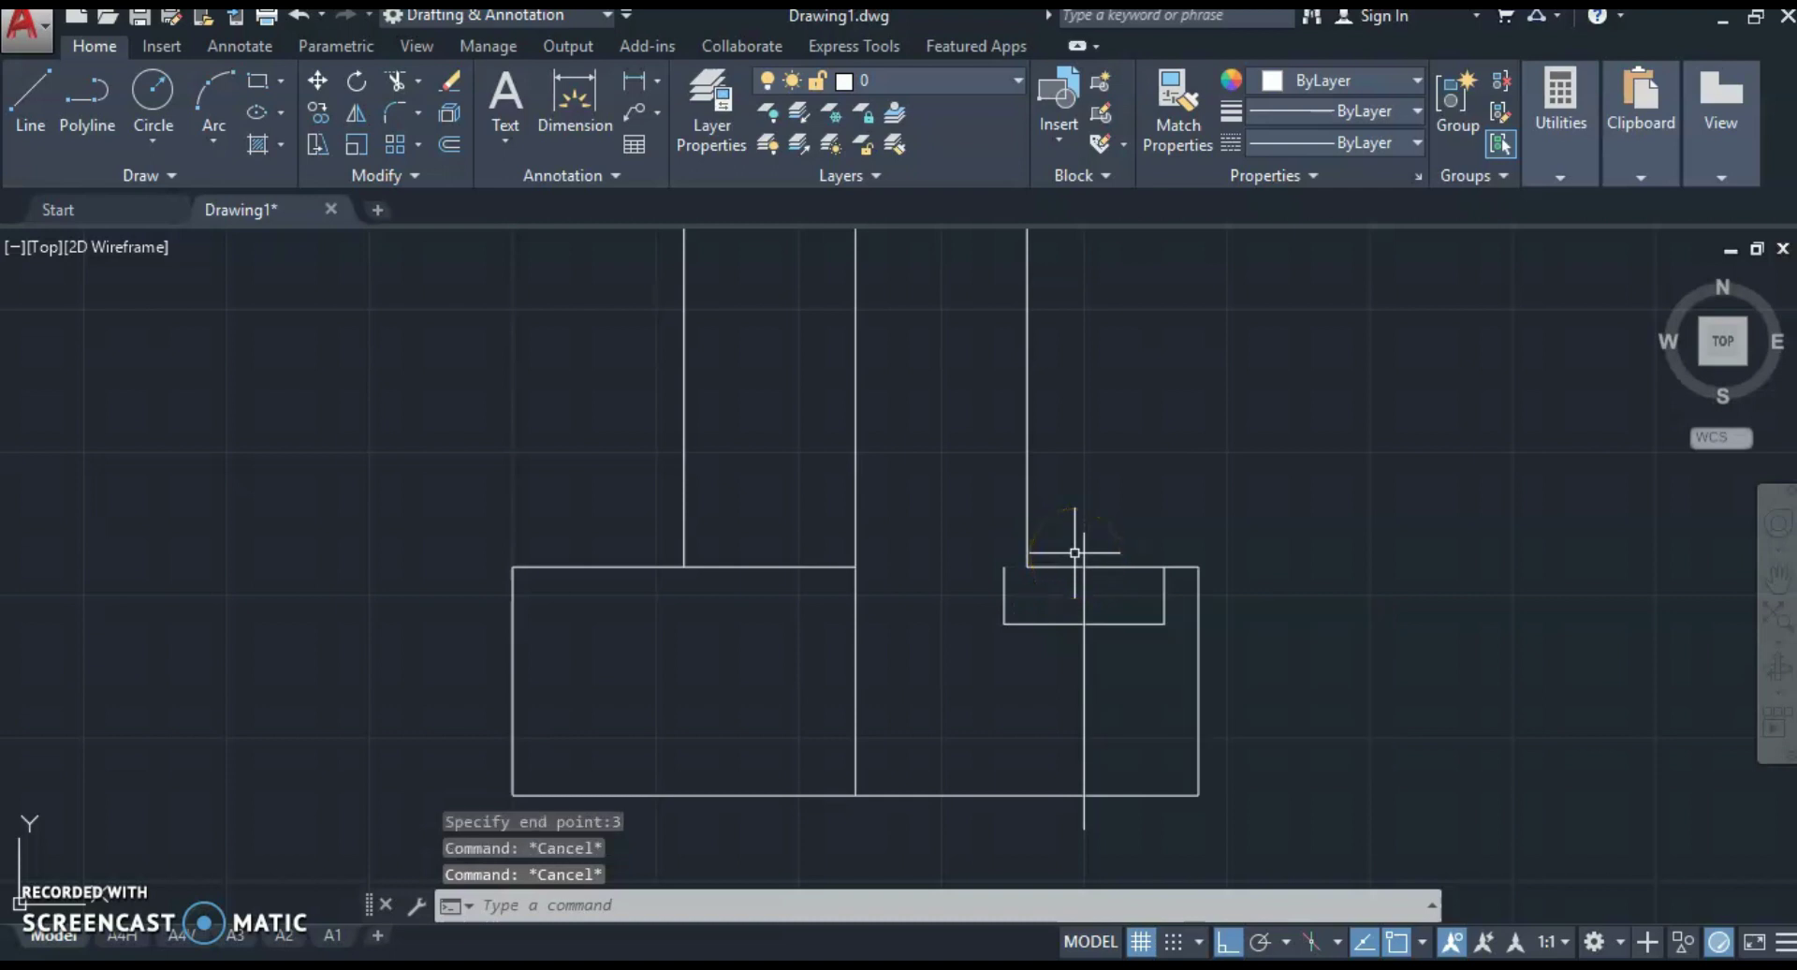
text(l)
key(Return)
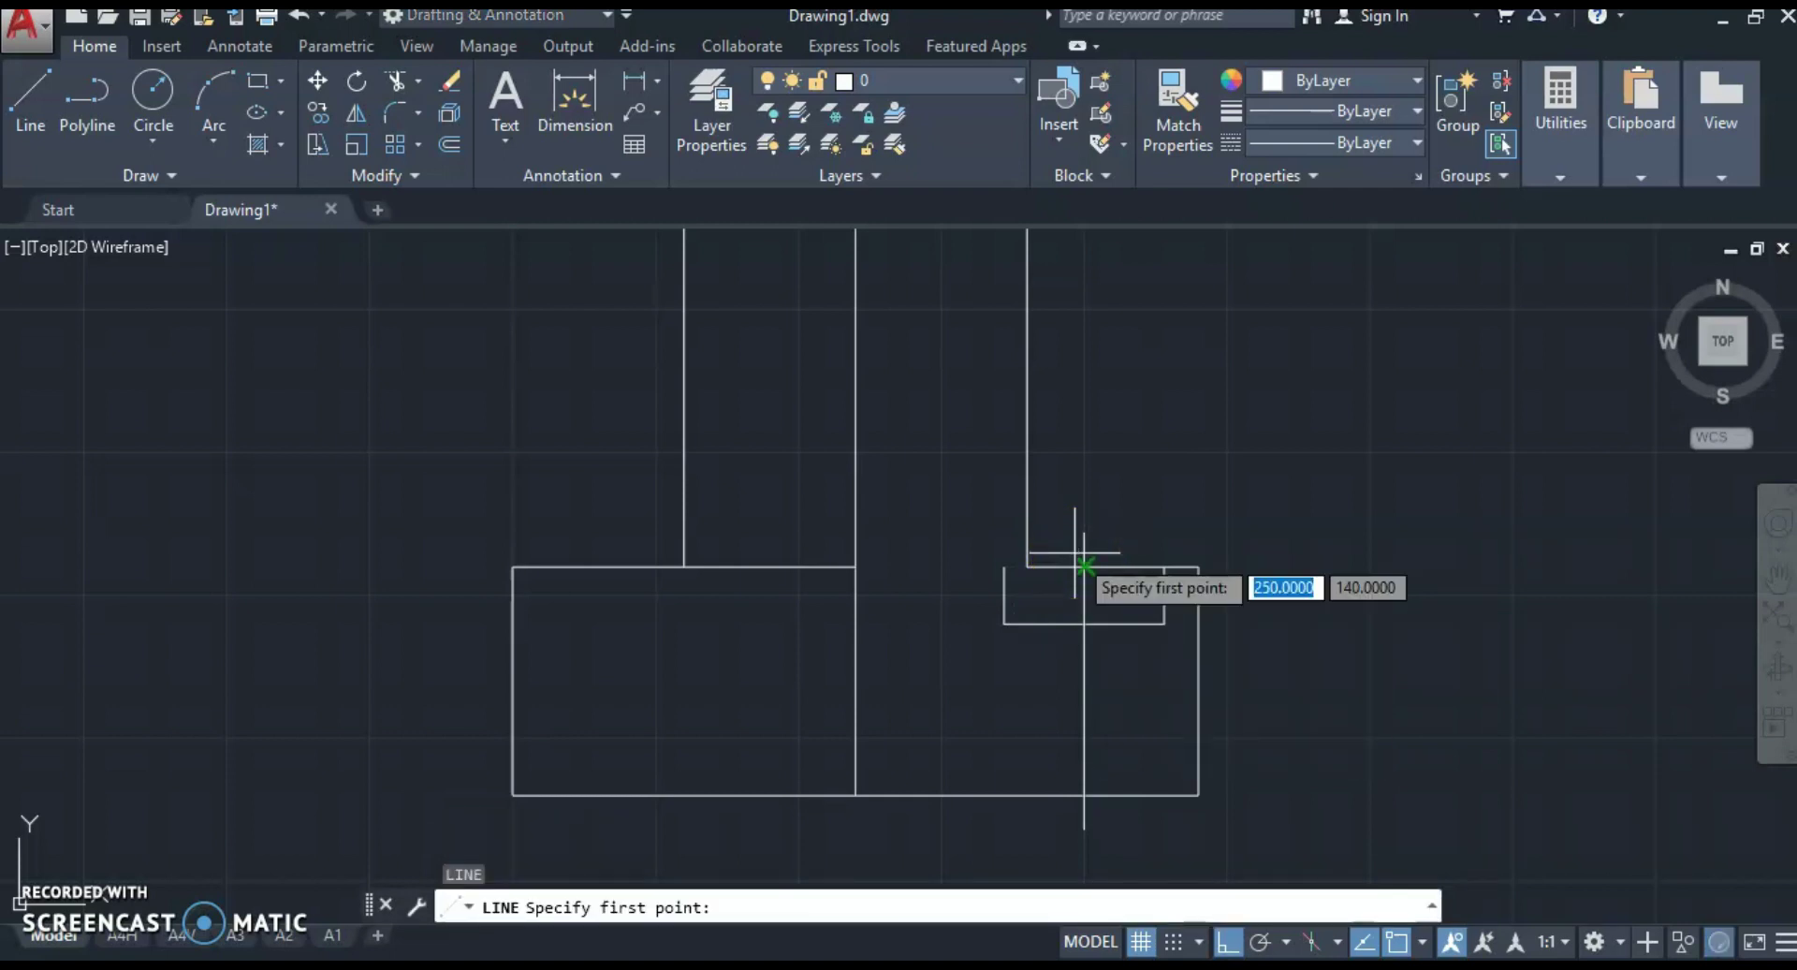
Step: Draw a short horizontal line at the side view corner
click(1027, 566)
click(1002, 566)
scroll(1006, 566, down, 2)
key(Escape)
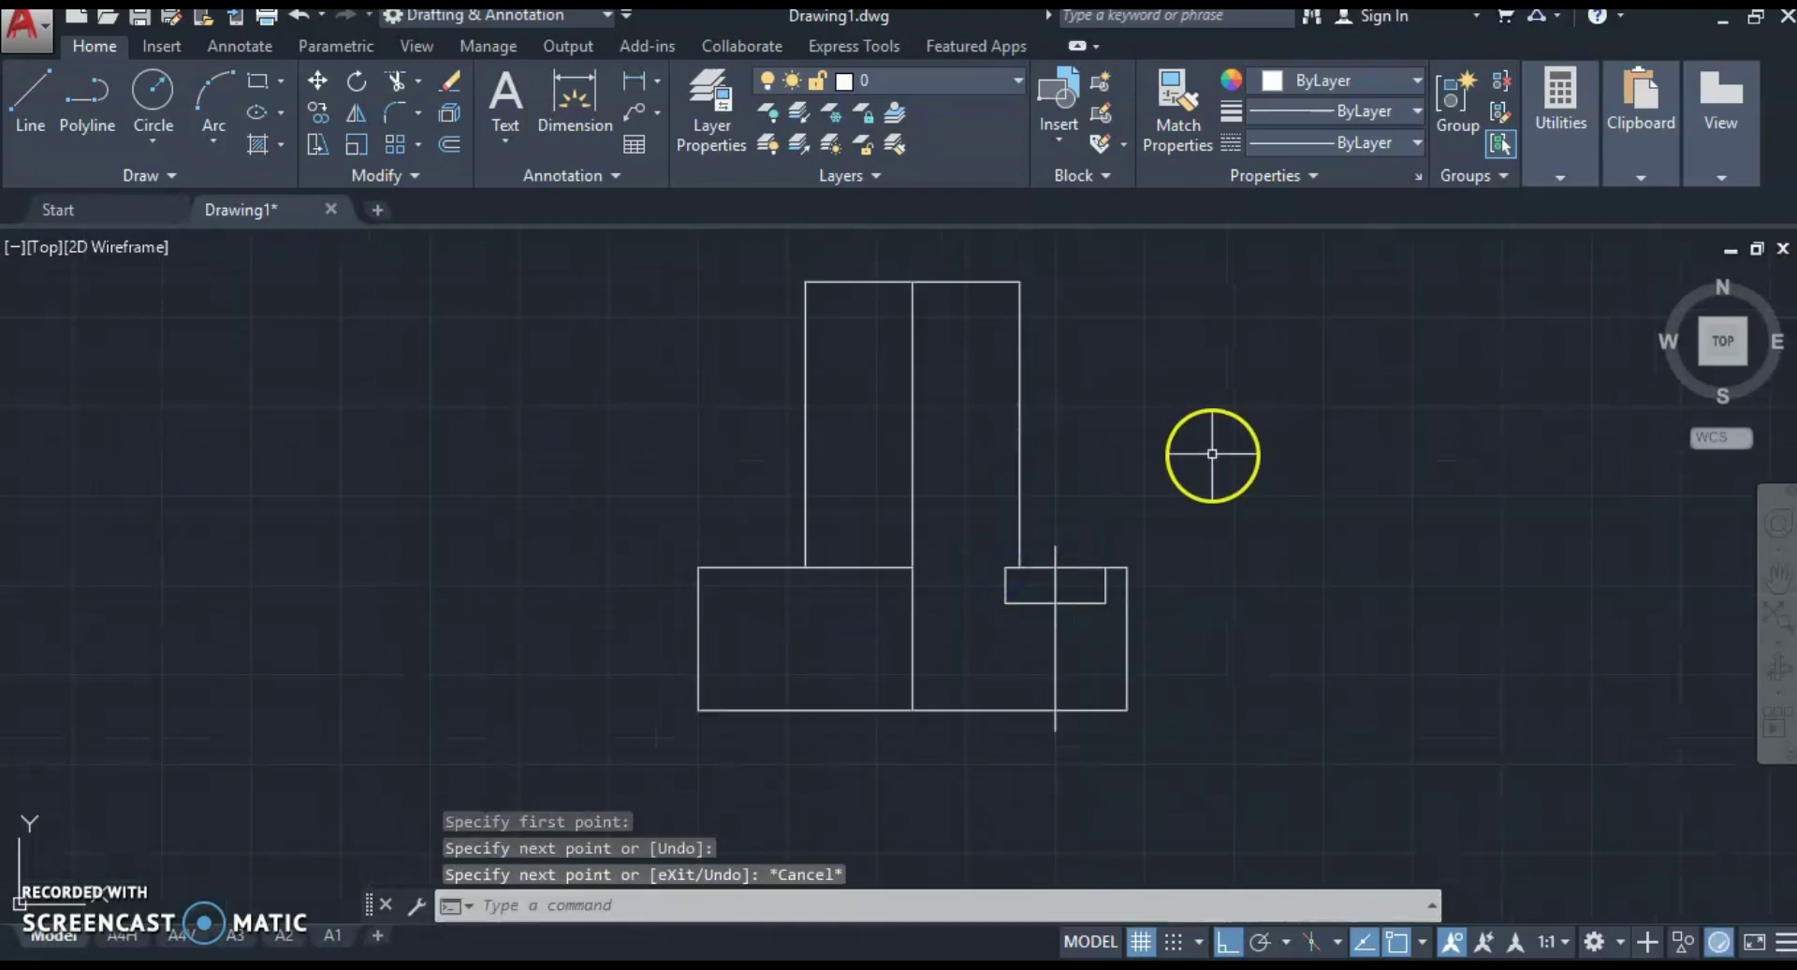
Step: Draw a vertical line tracked from the large circle's right edge down to the front view's base
text(l)
key(Return)
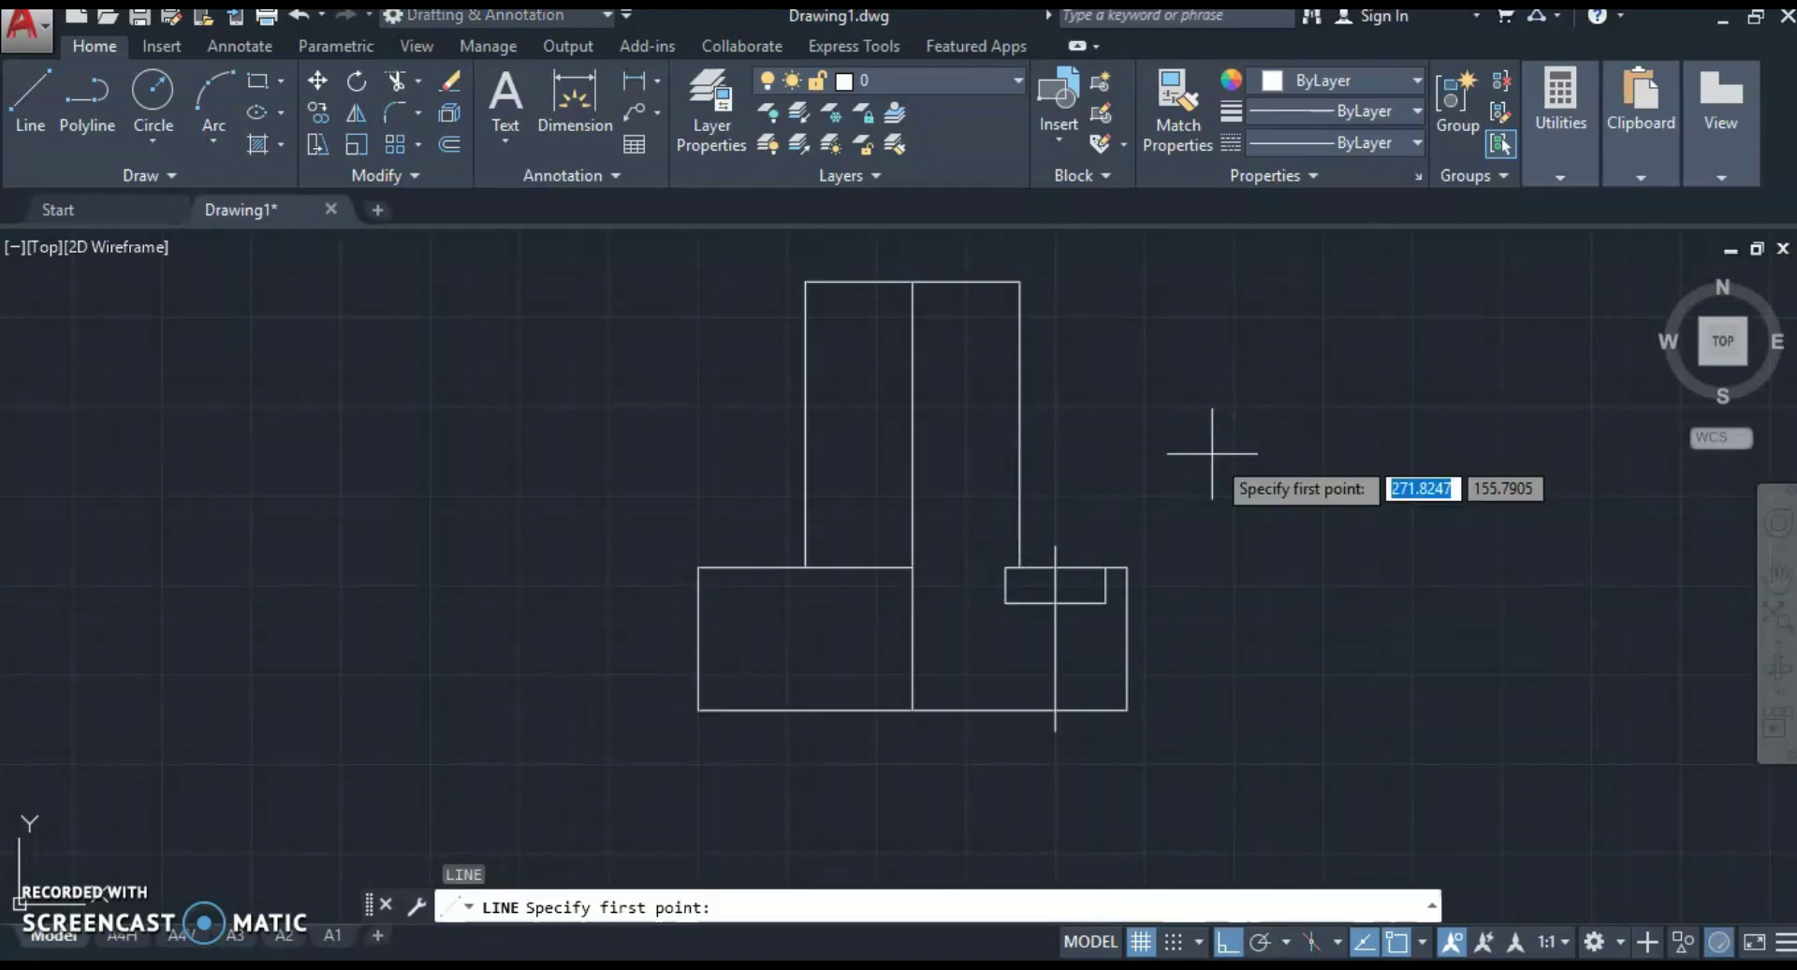
scroll(1187, 461, down, 2)
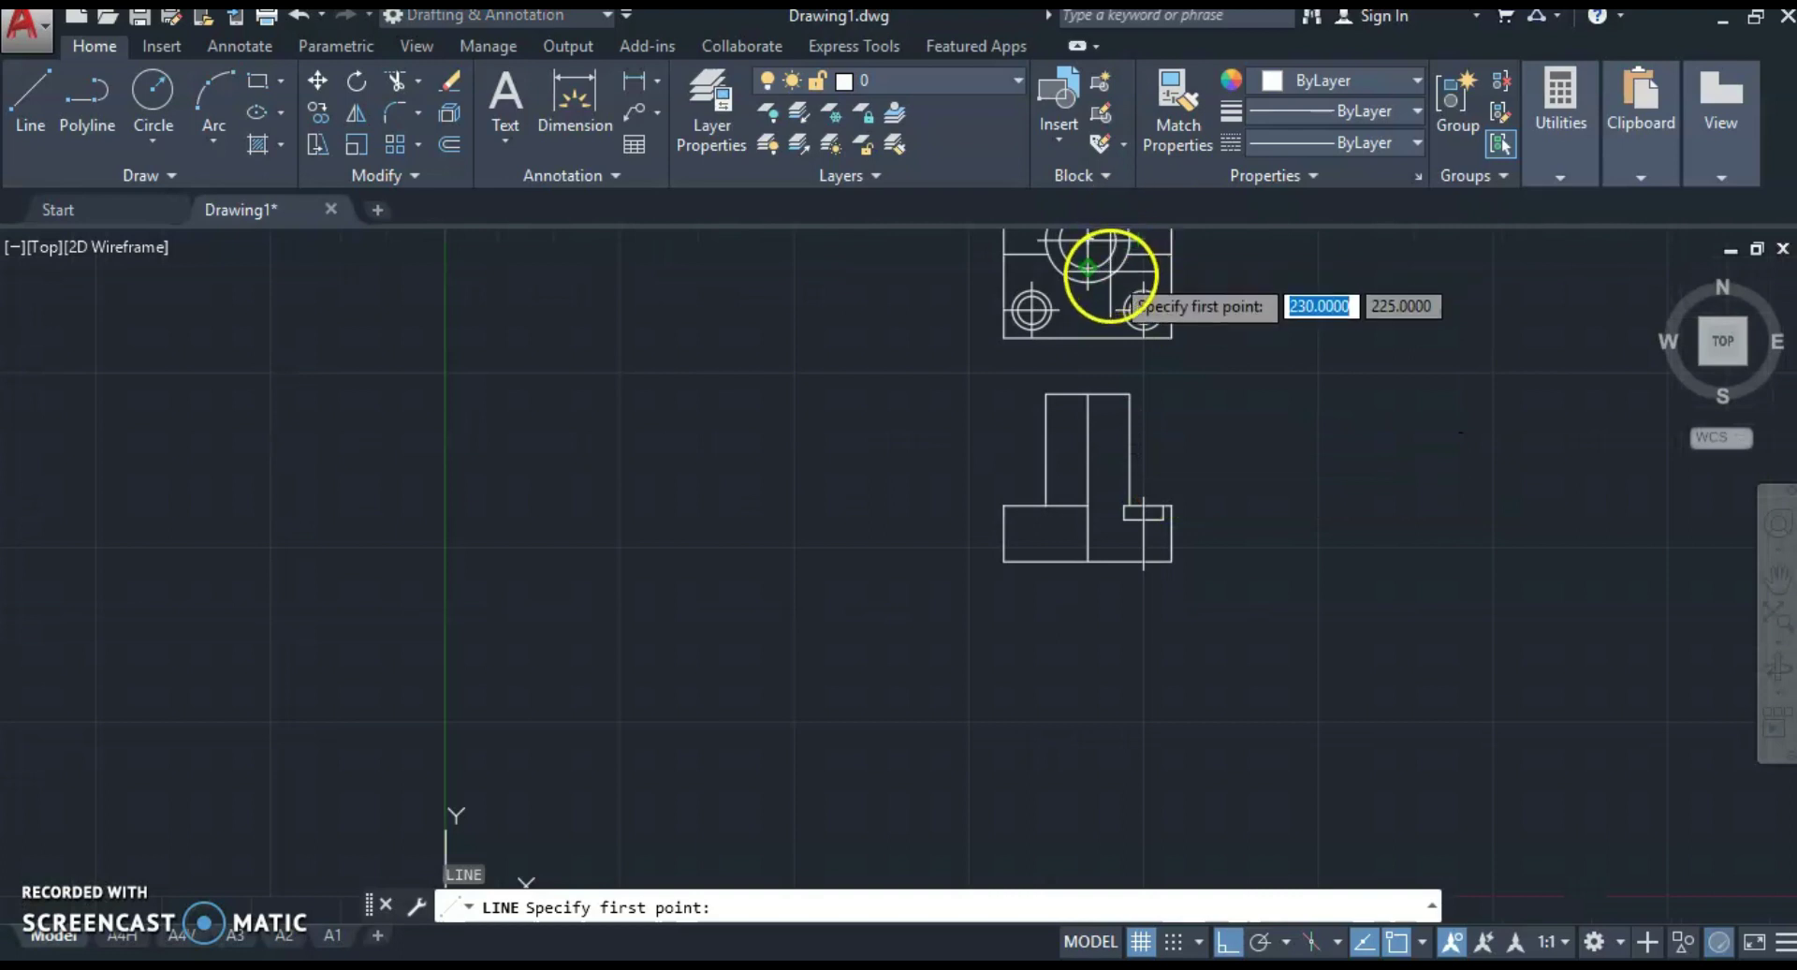
scroll(1042, 541, up, 2)
scroll(1015, 450, up, 2)
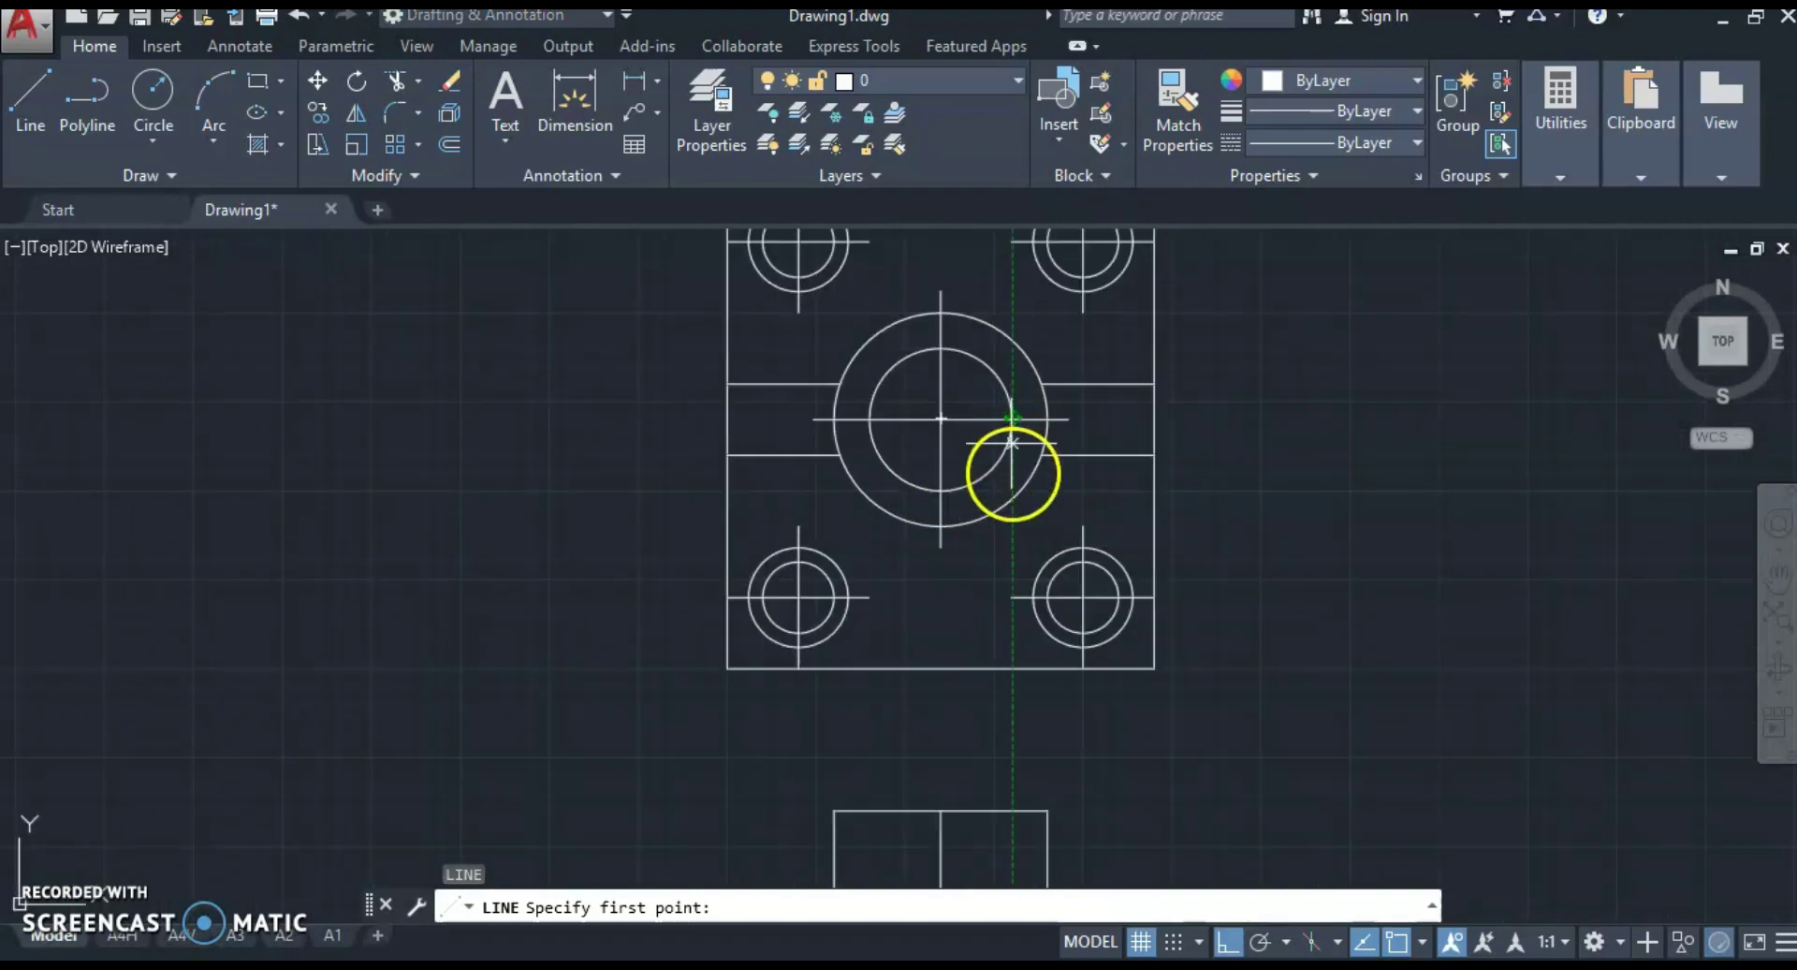
click(1013, 809)
scroll(1011, 824, down, 2)
scroll(999, 686, down, 2)
middle_drag(998, 686, 999, 525)
scroll(999, 524, up, 2)
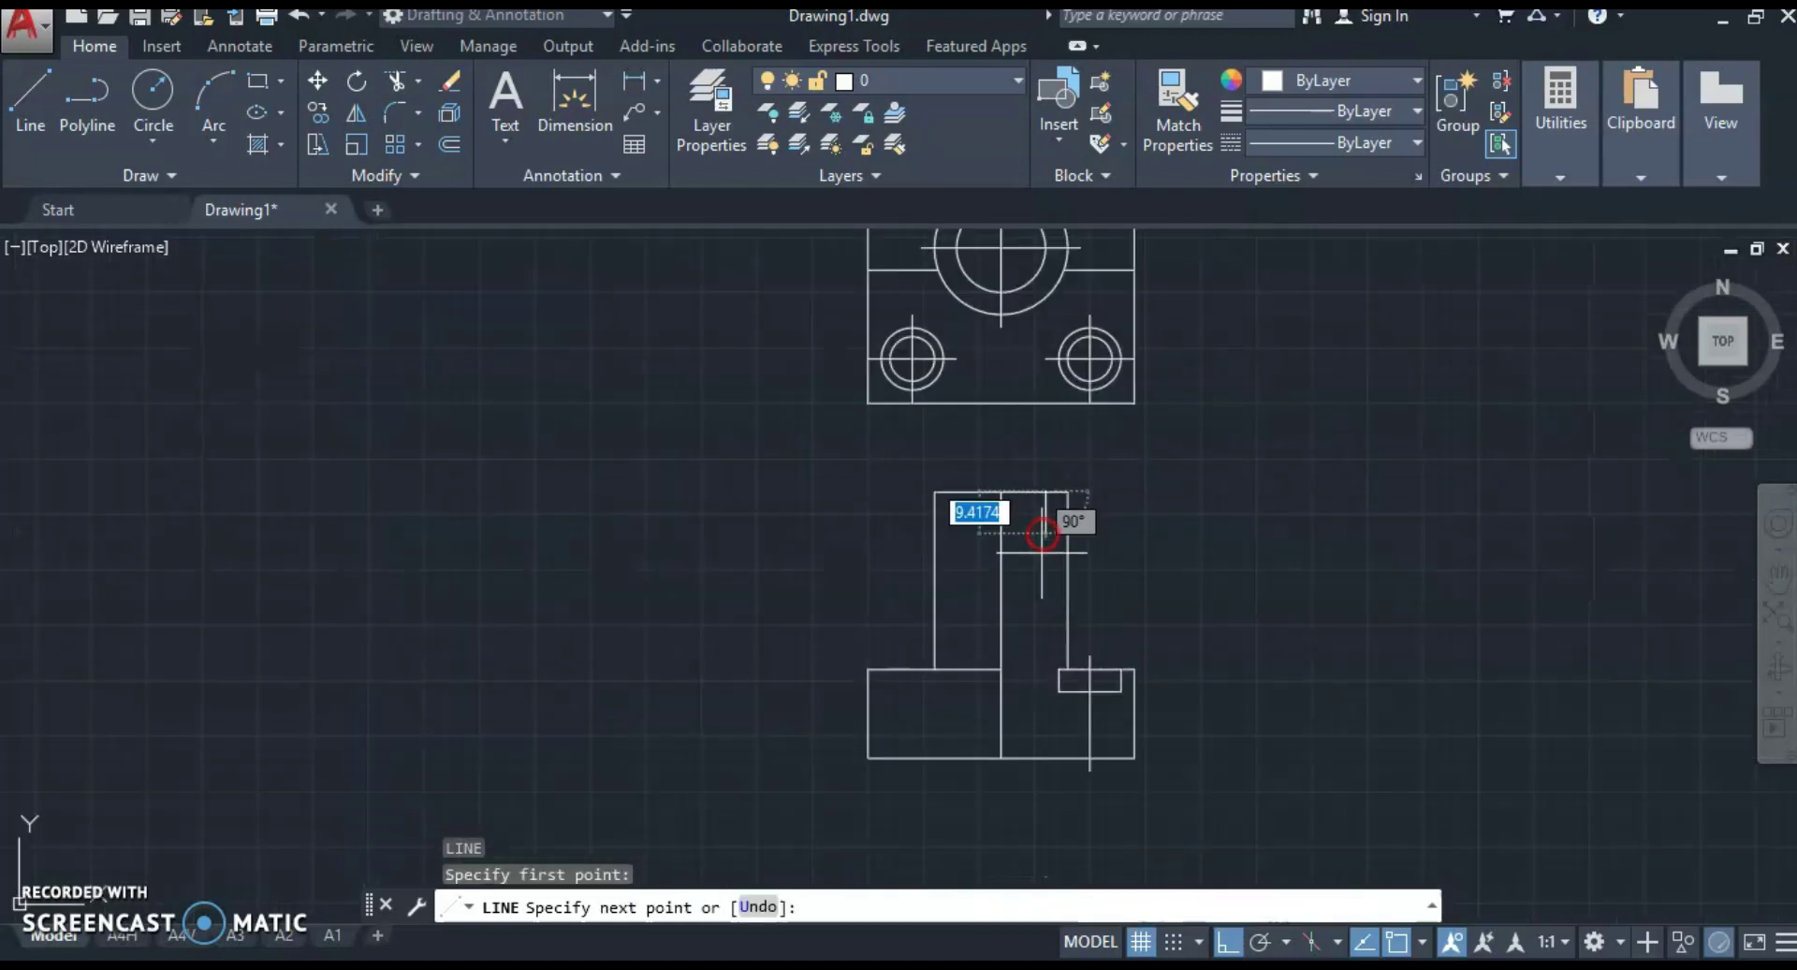
scroll(1030, 562, up, 3)
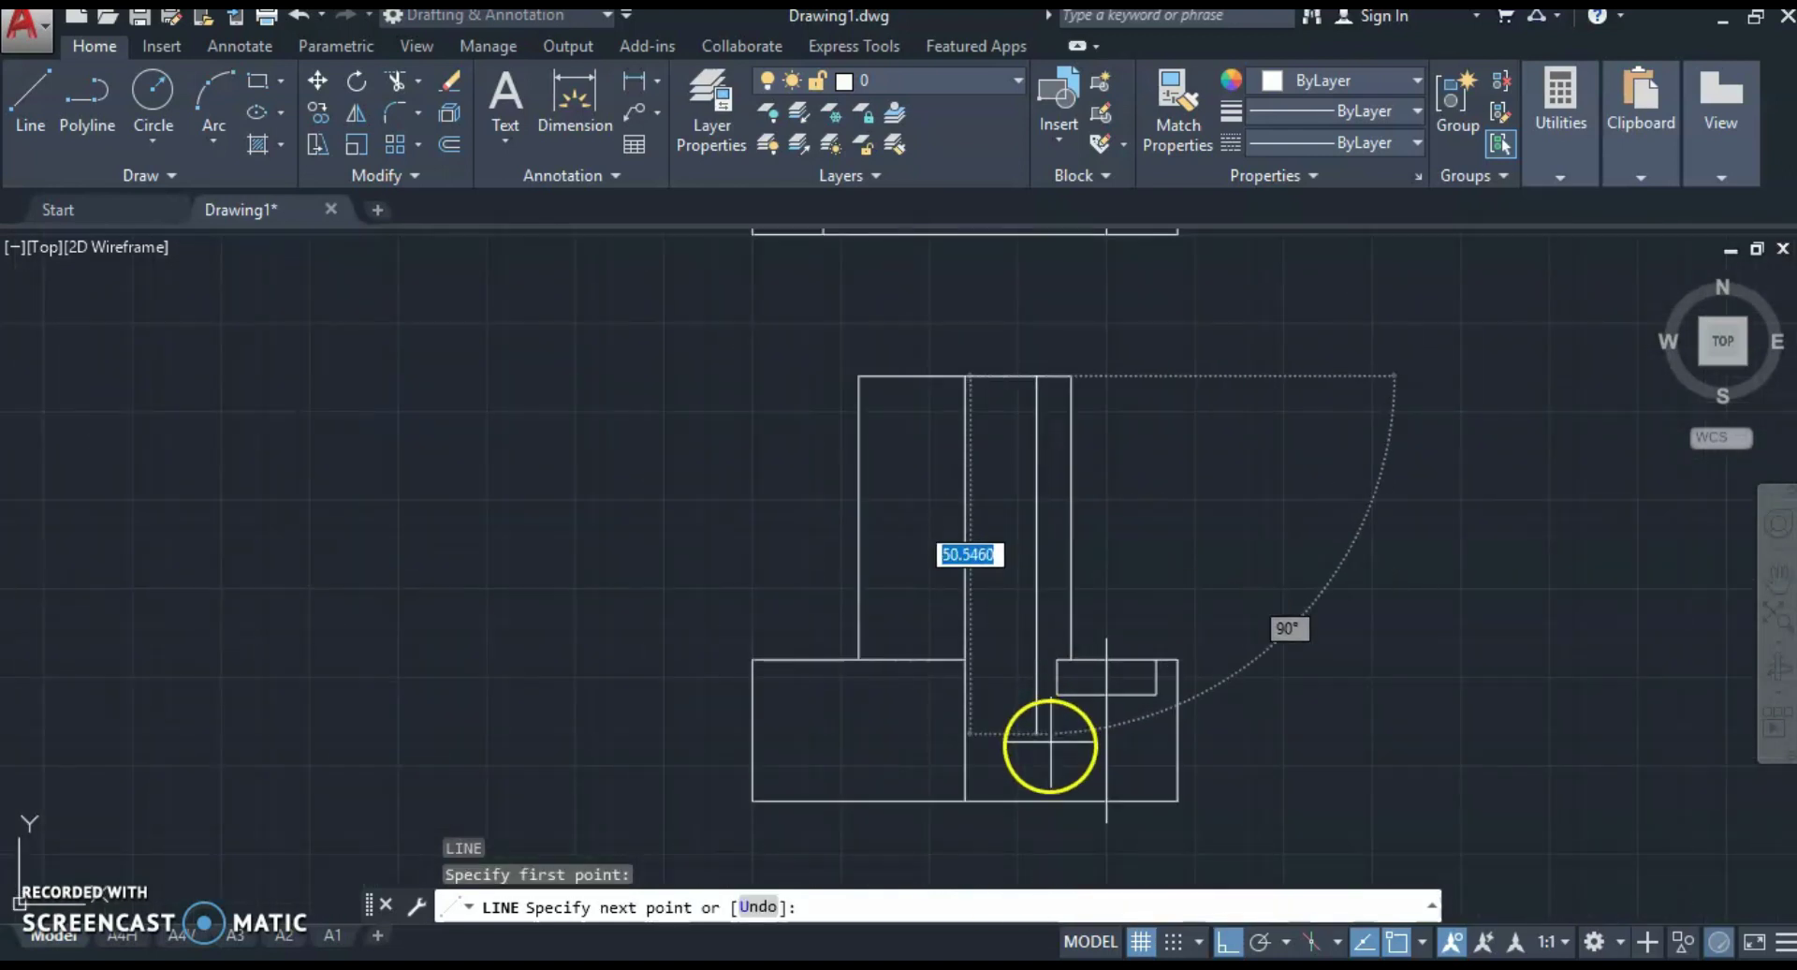
click(1044, 796)
scroll(1264, 702, up, 2)
key(Escape)
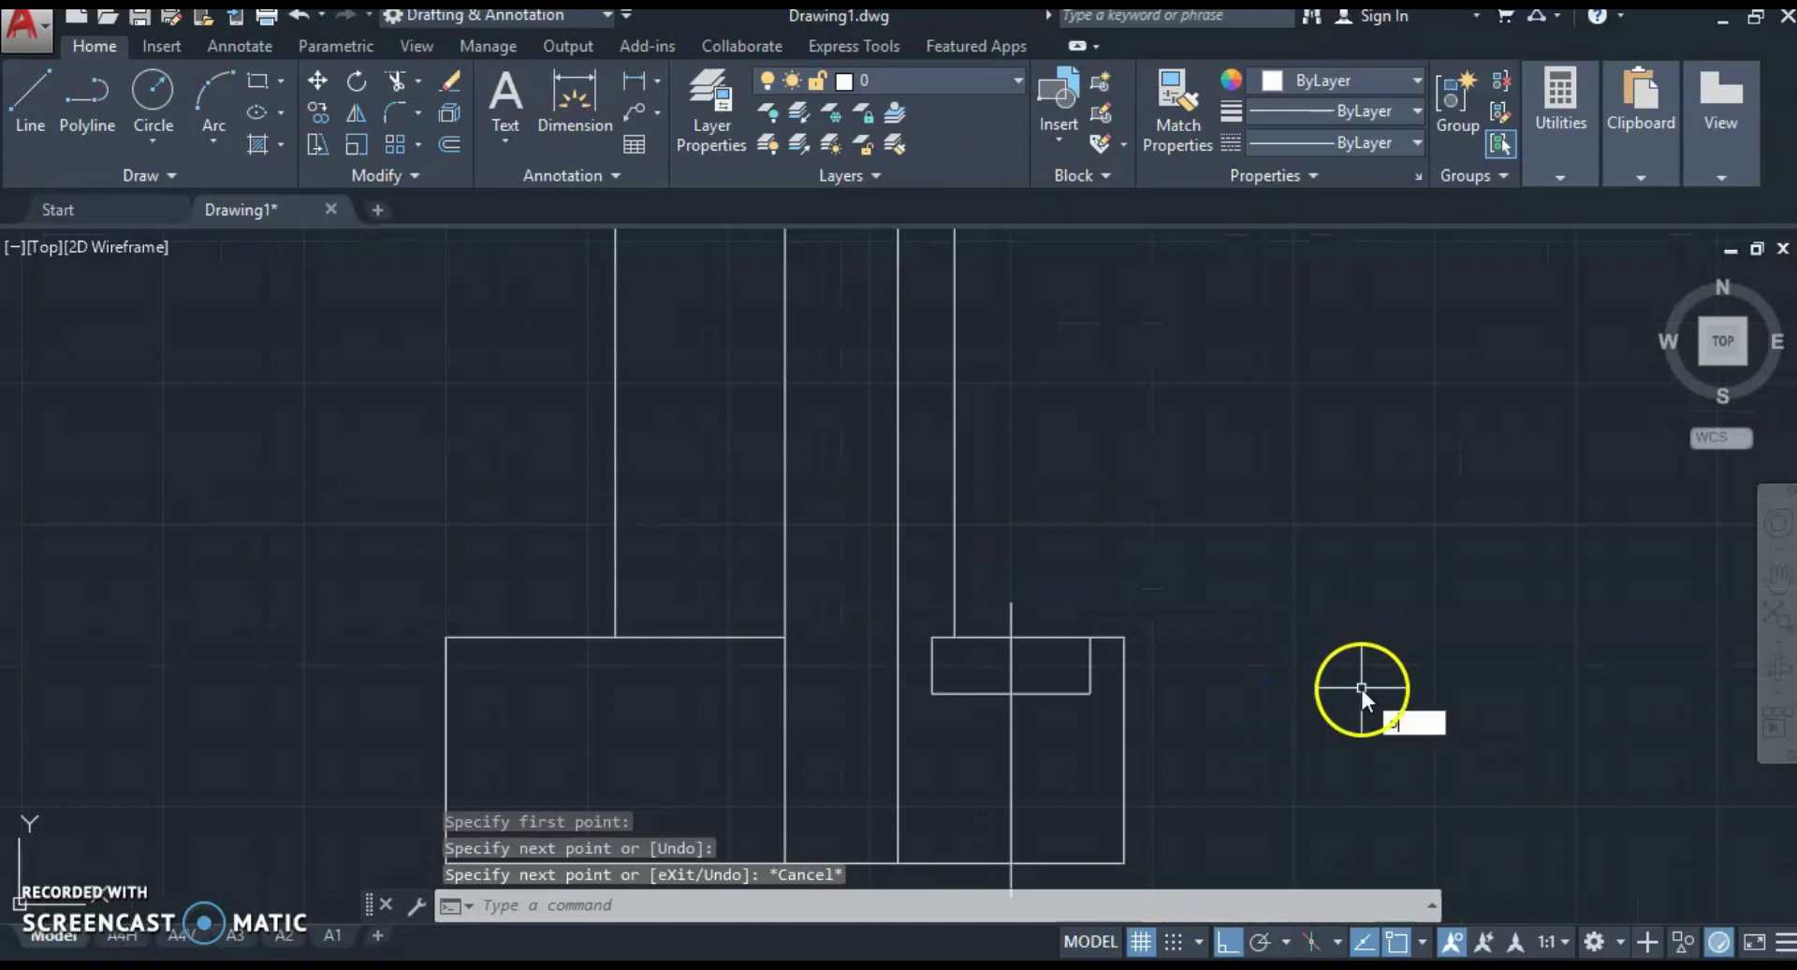
Step: Offset the small hole's centre line 5 units to both the right and the left
key(Return)
text(5)
key(Return)
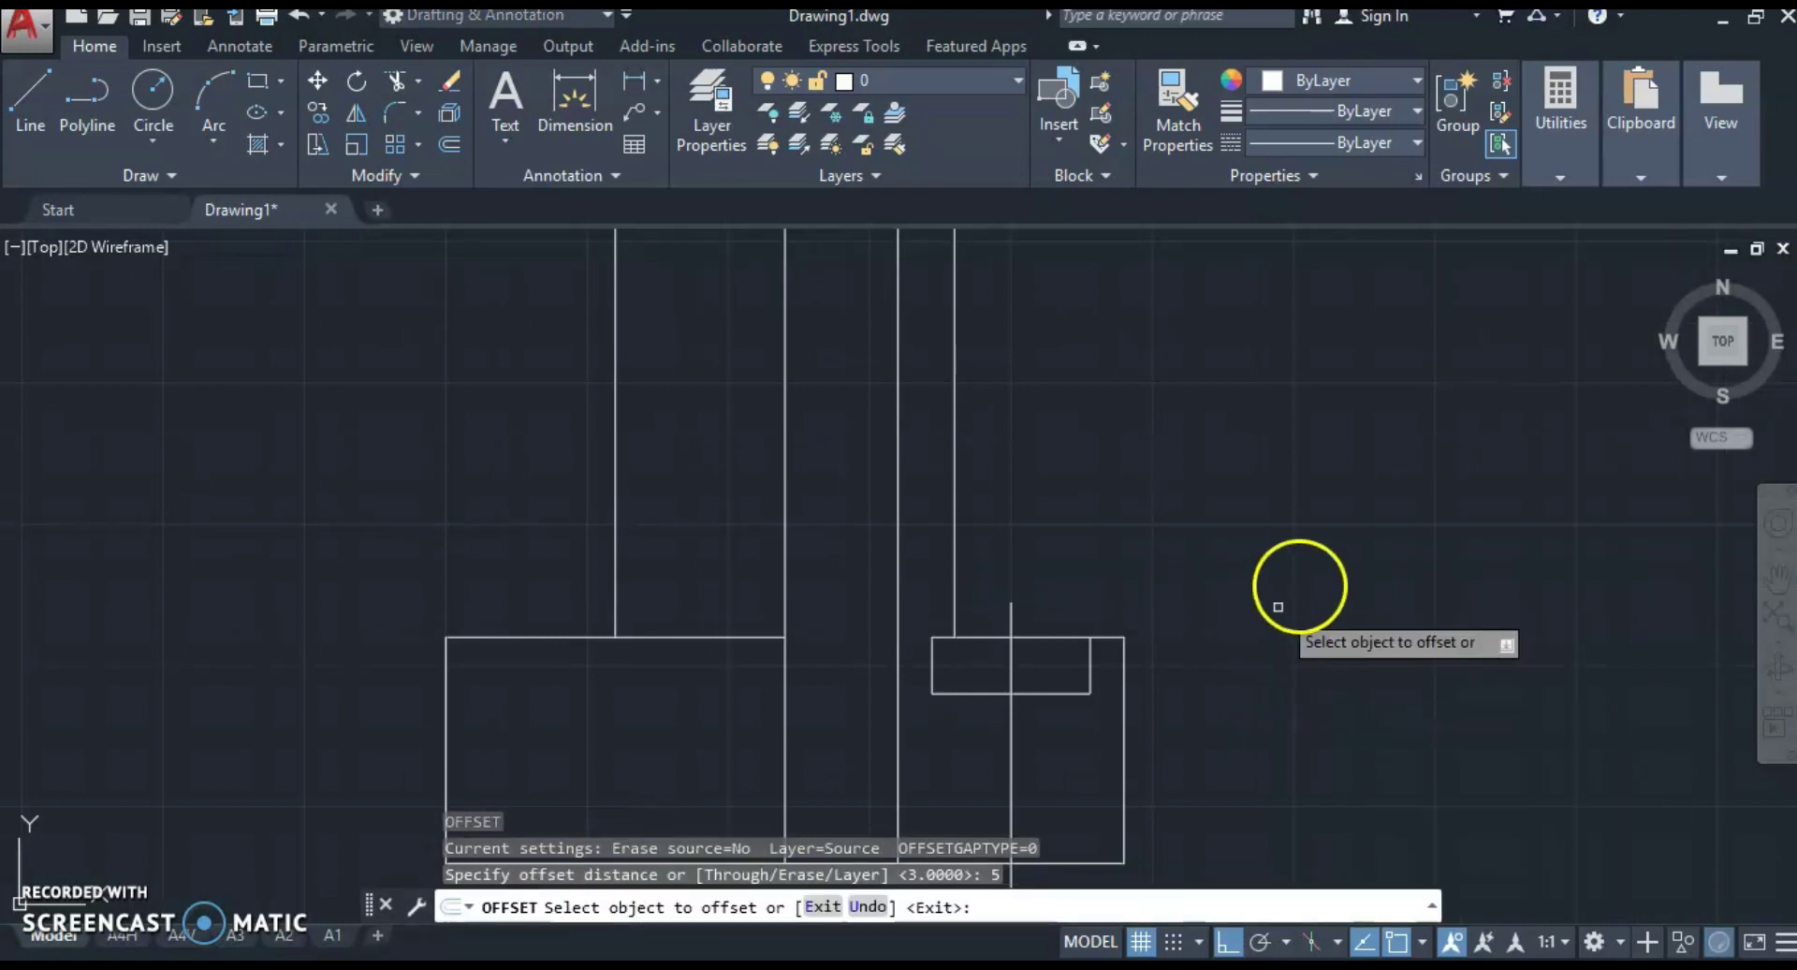
click(1011, 749)
click(1042, 747)
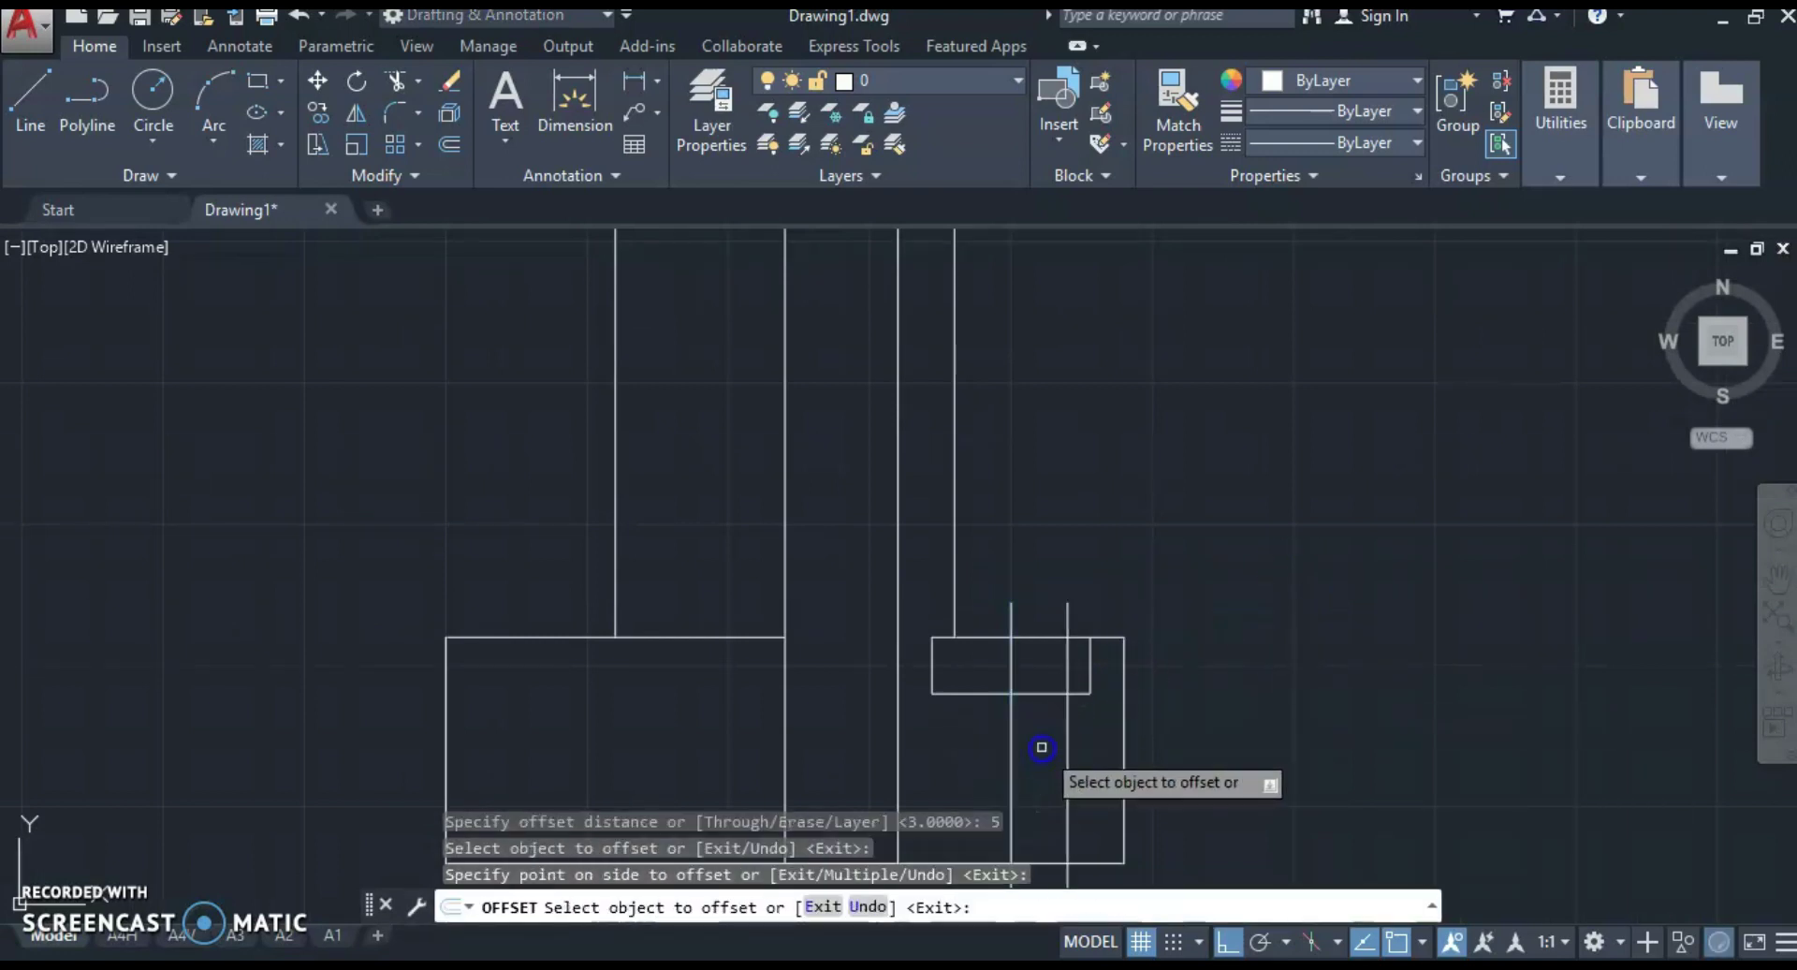
click(1011, 735)
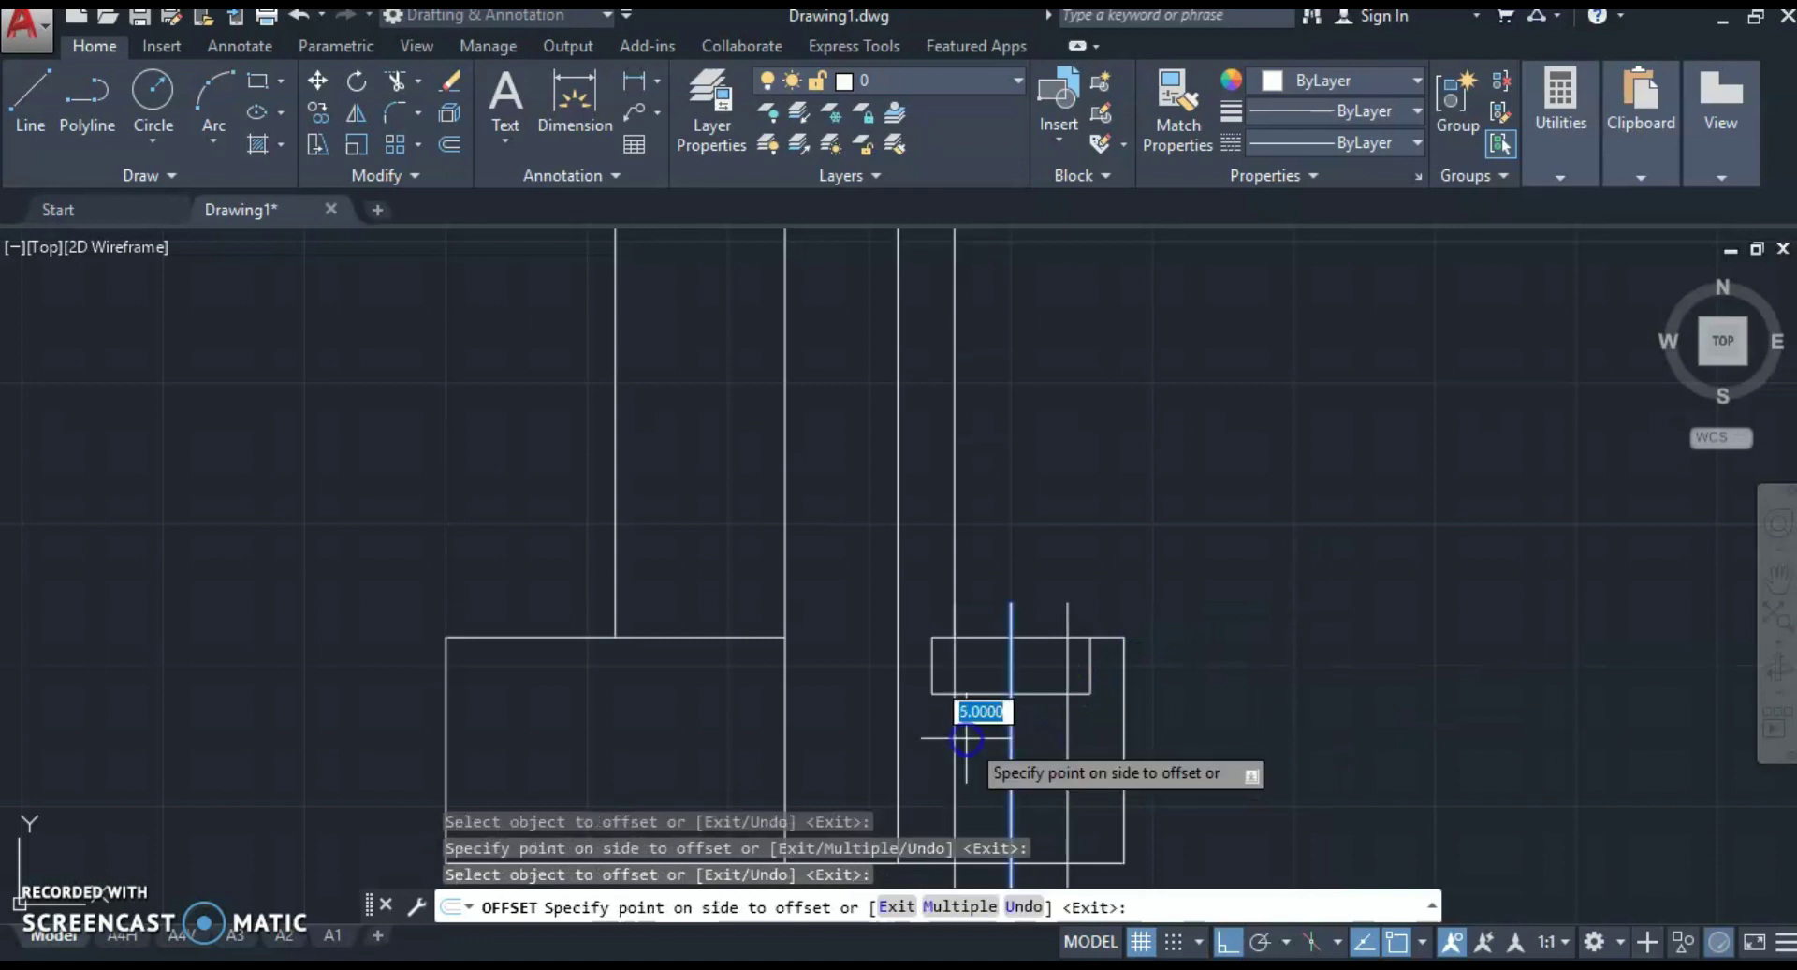
click(983, 719)
key(Escape)
Step: Trim the new hole lines to run between the counterbore floor and the base's bottom edge
middle_drag(1074, 758, 1074, 631)
click(1035, 565)
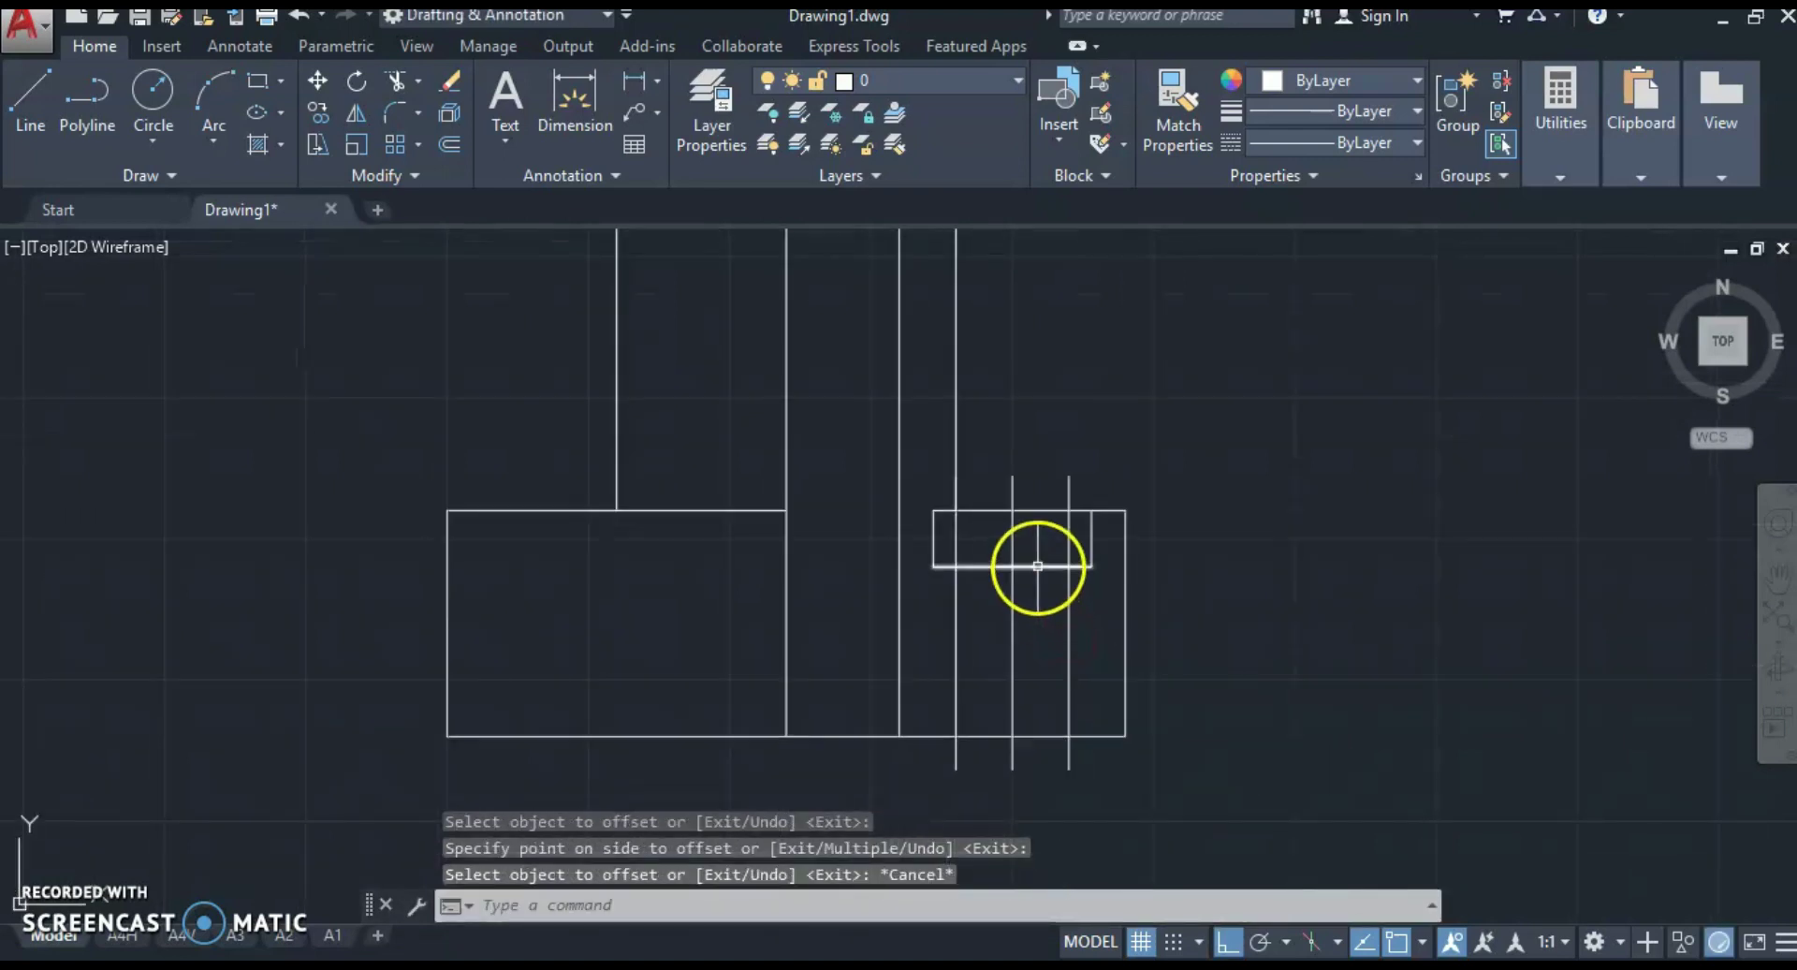
click(1038, 731)
text(tr)
key(Return)
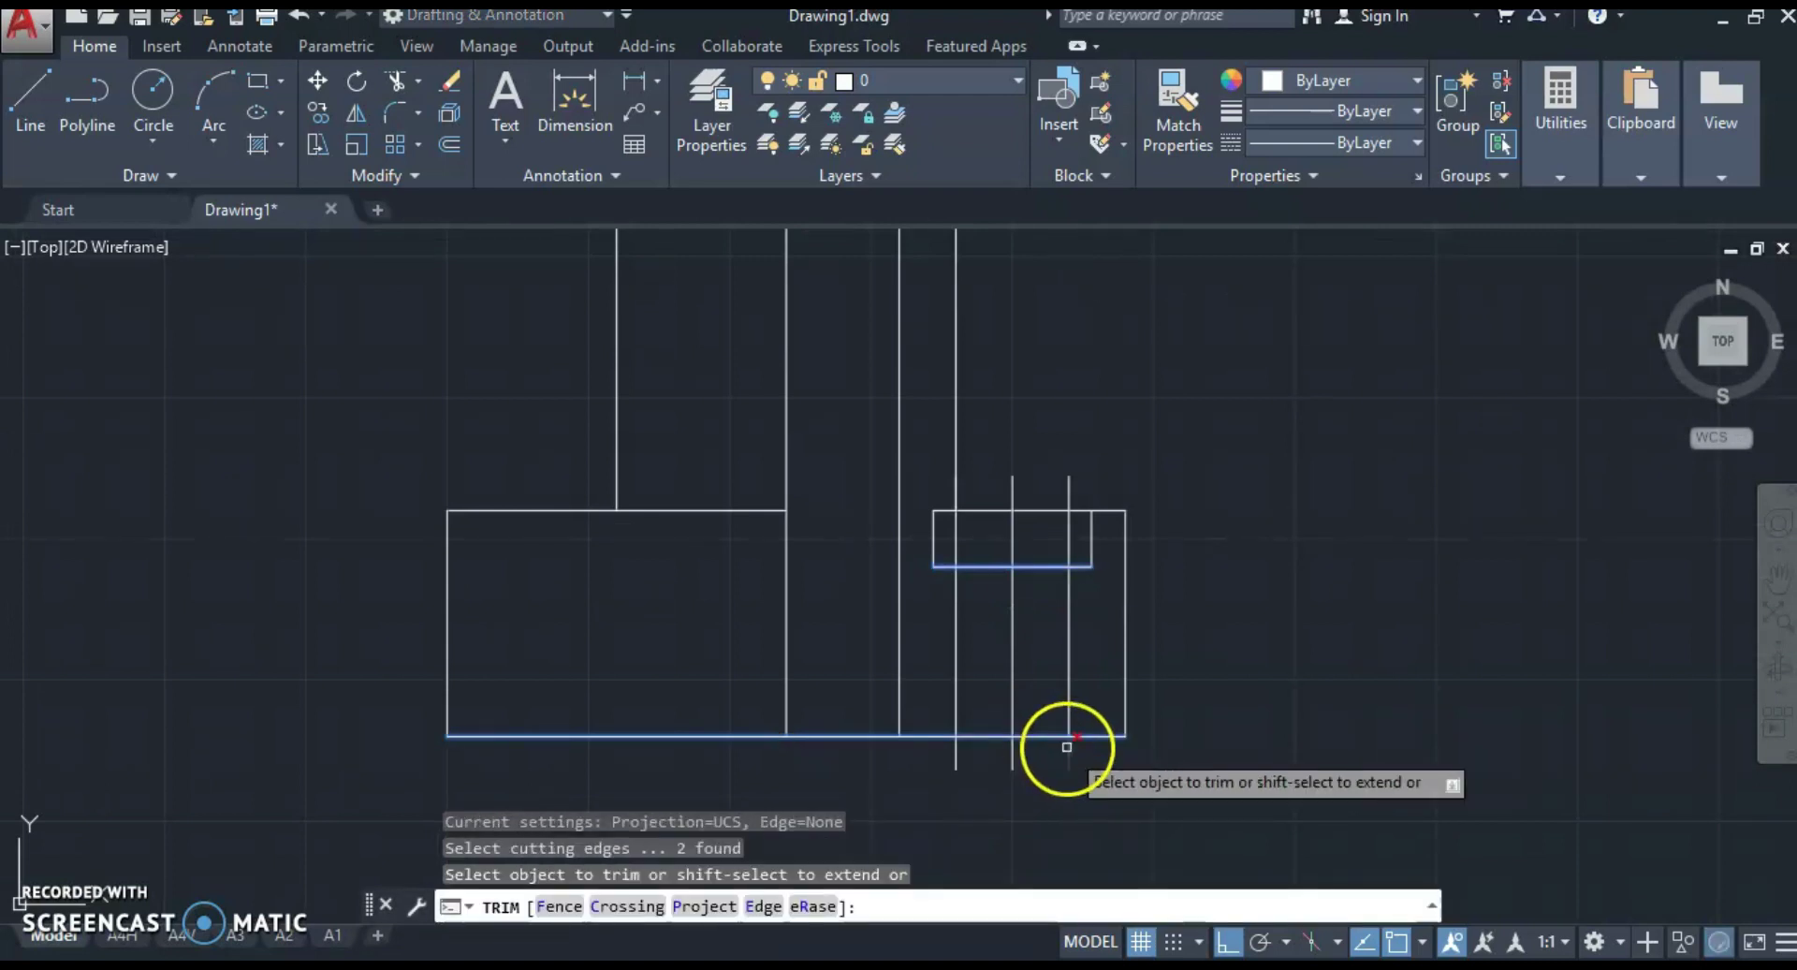
click(953, 758)
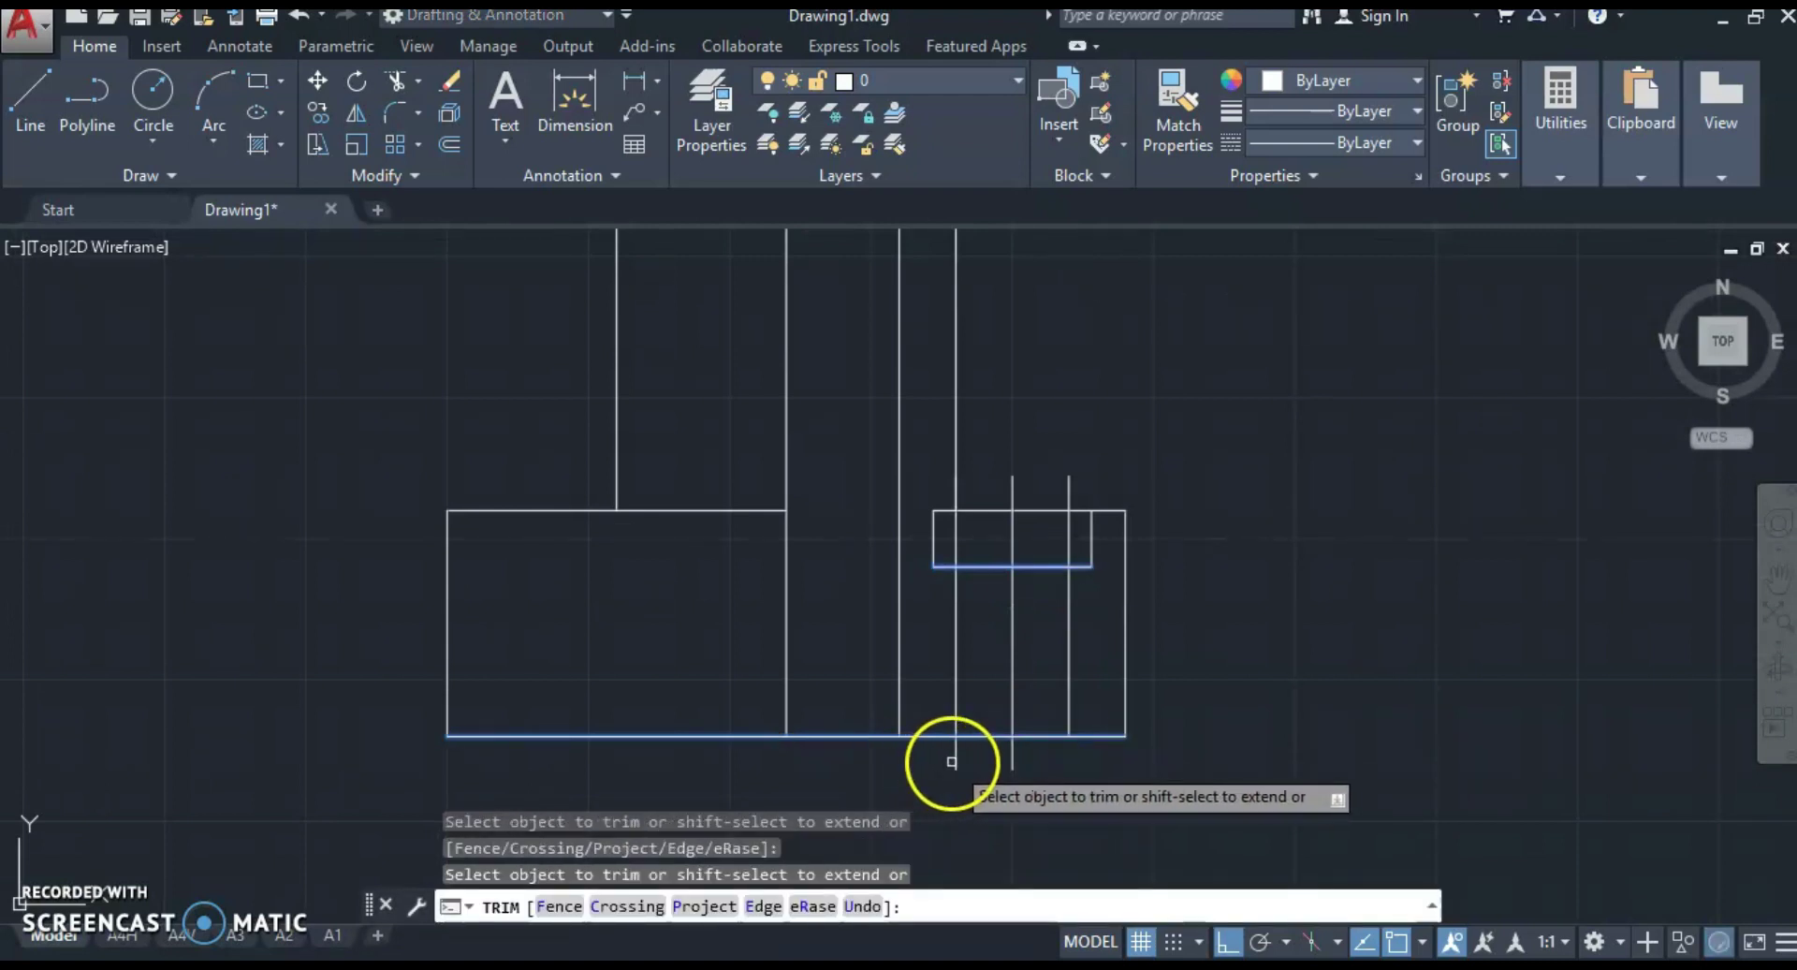
click(955, 541)
click(1070, 538)
key(Escape)
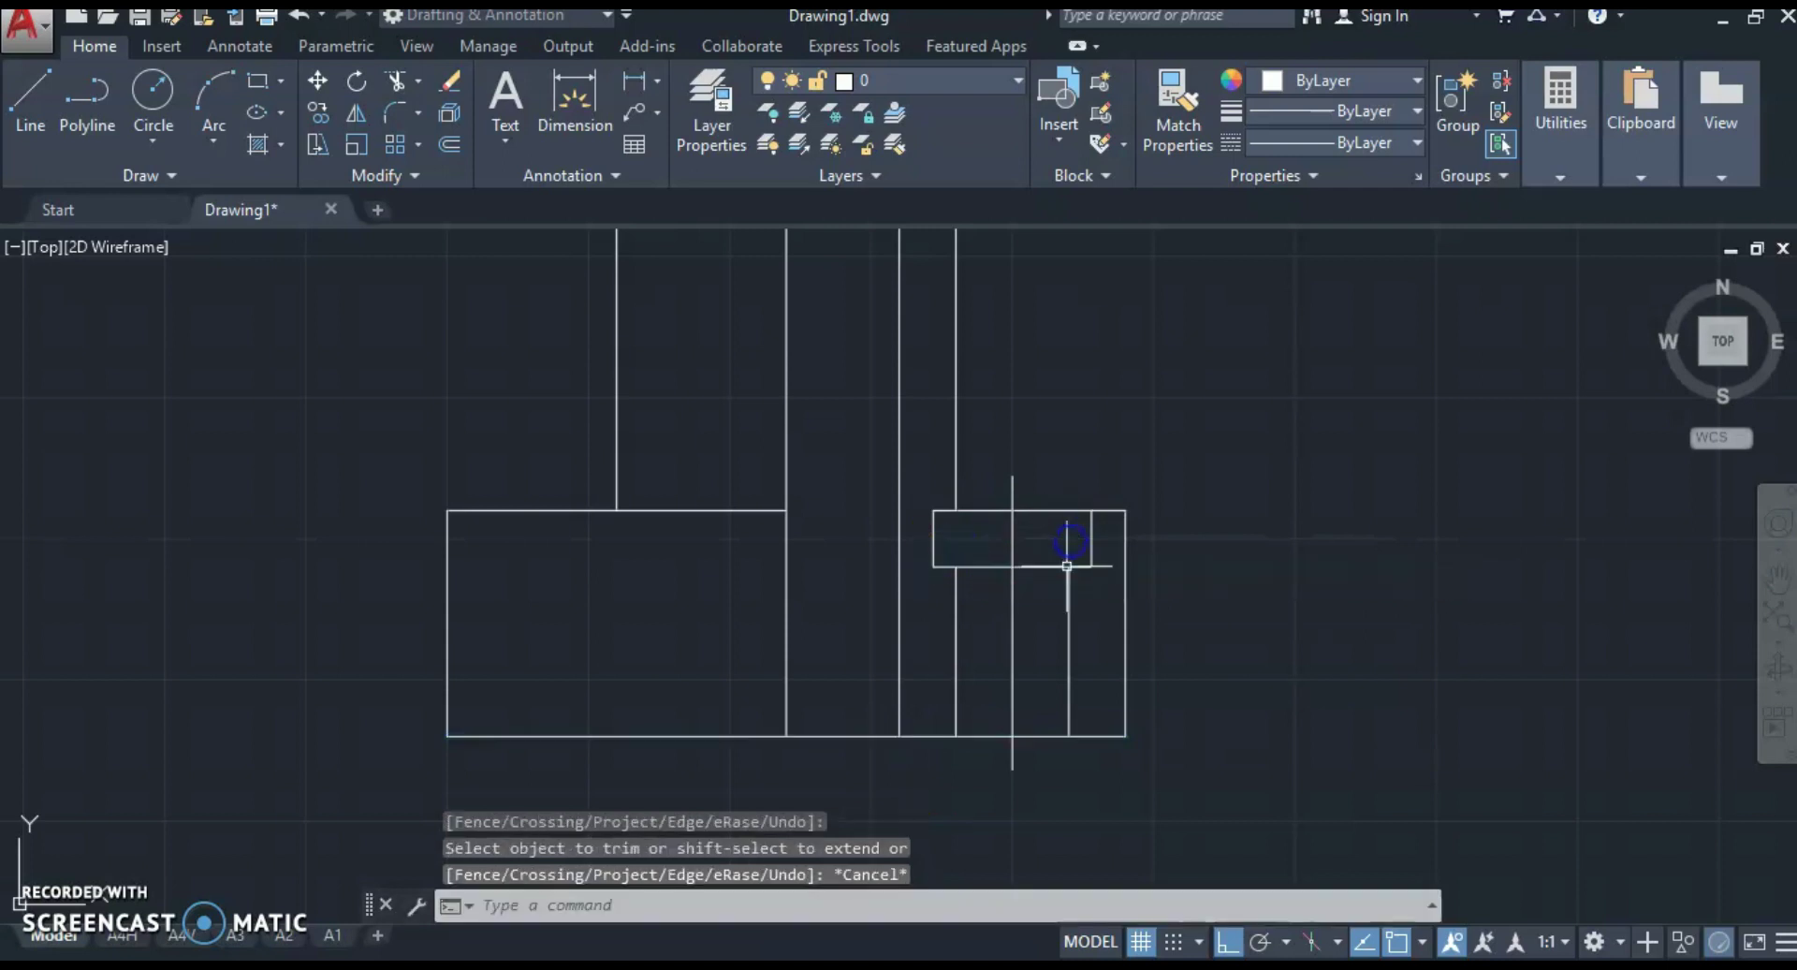
scroll(1003, 622, down, 2)
Step: Lengthen the main vertical centre line by 3 past its bottom end
click(865, 685)
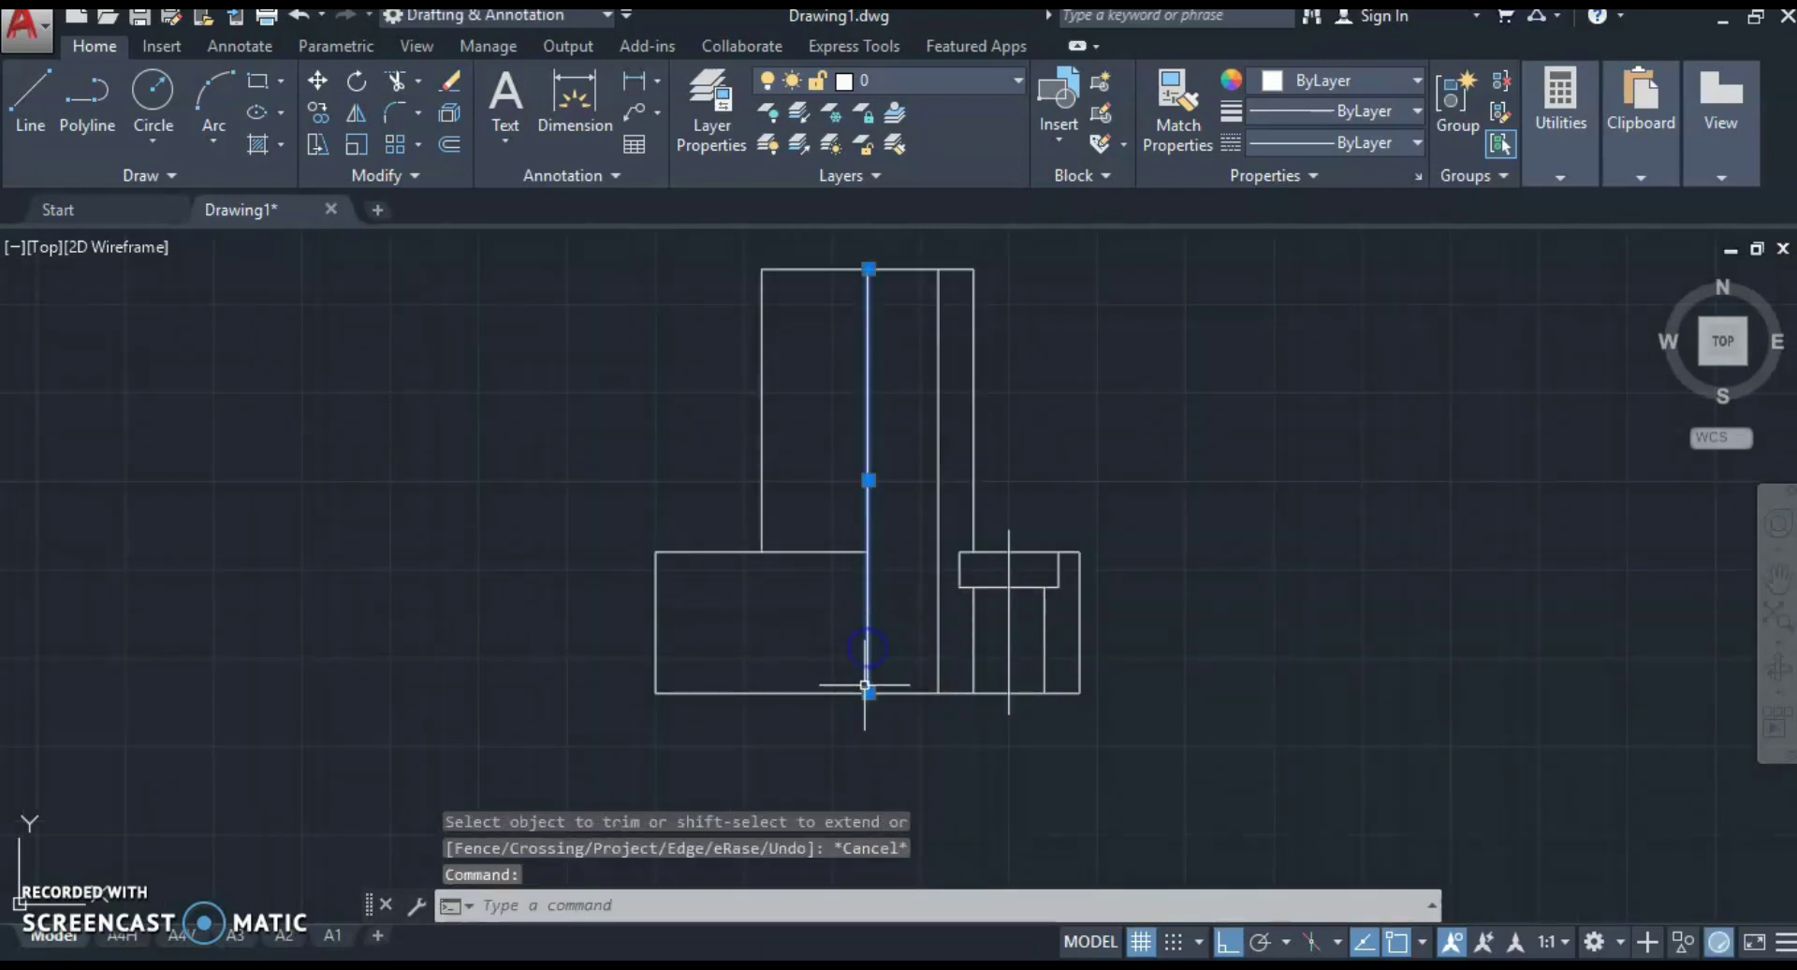
mouse_move(869, 693)
click(904, 766)
text(3)
key(Return)
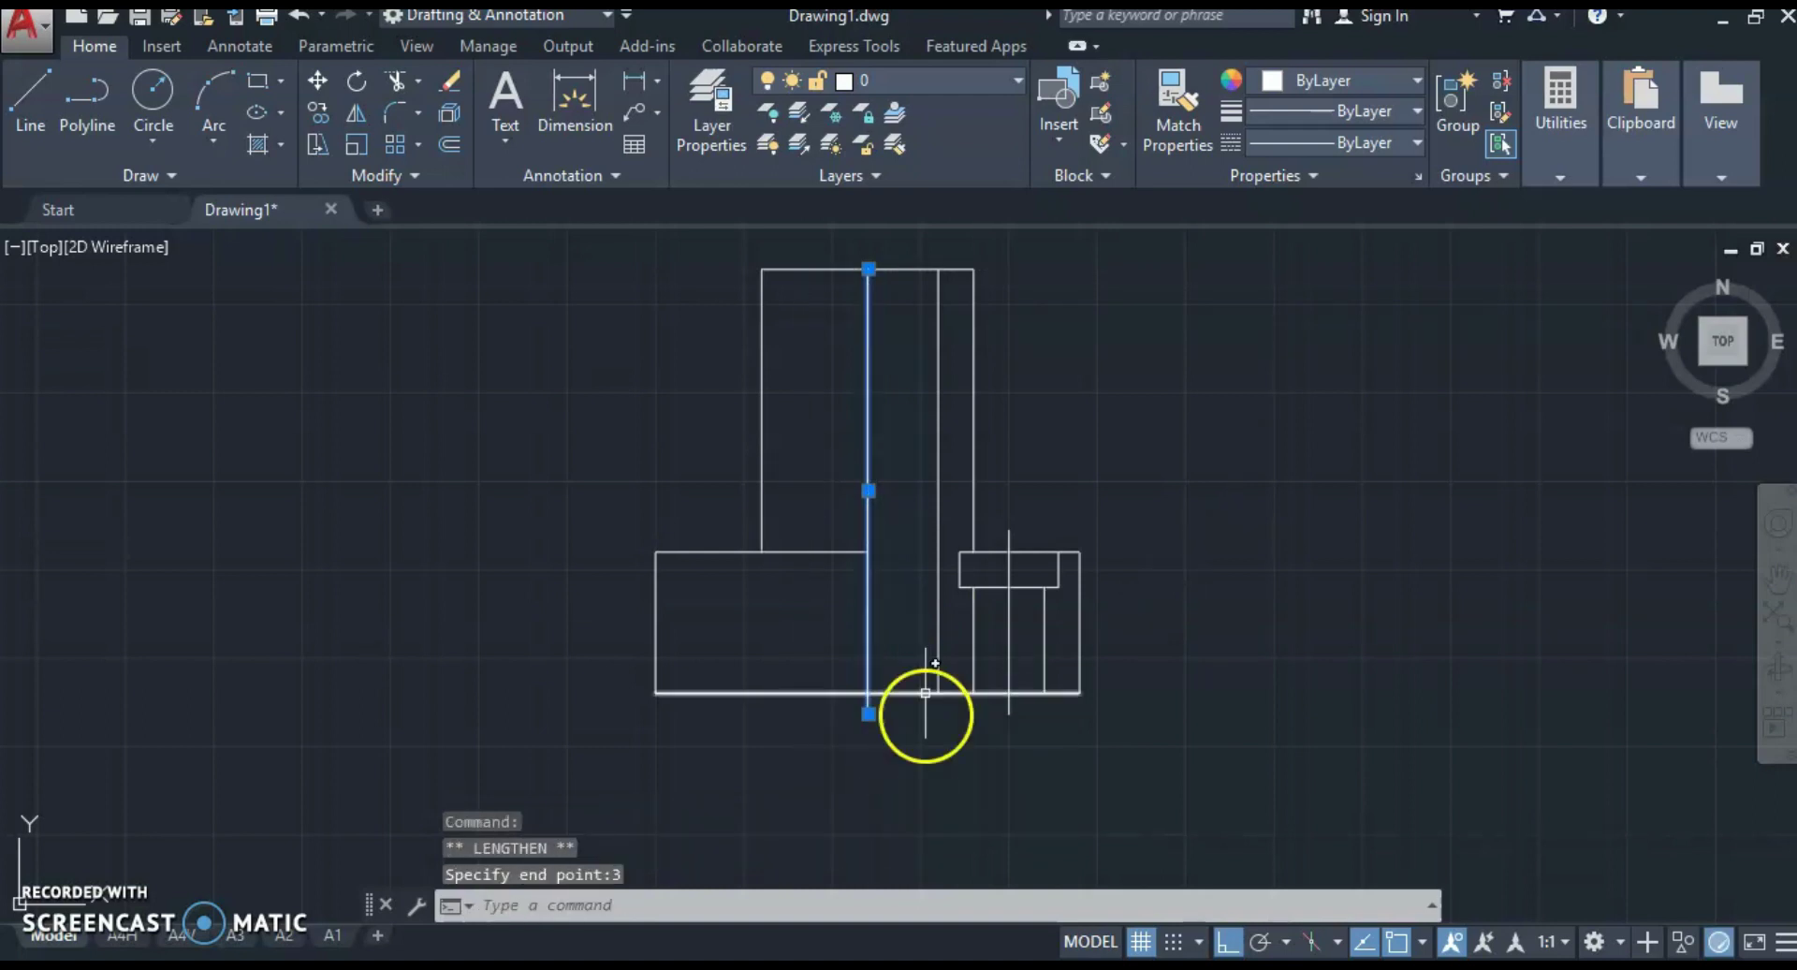
mouse_move(868, 267)
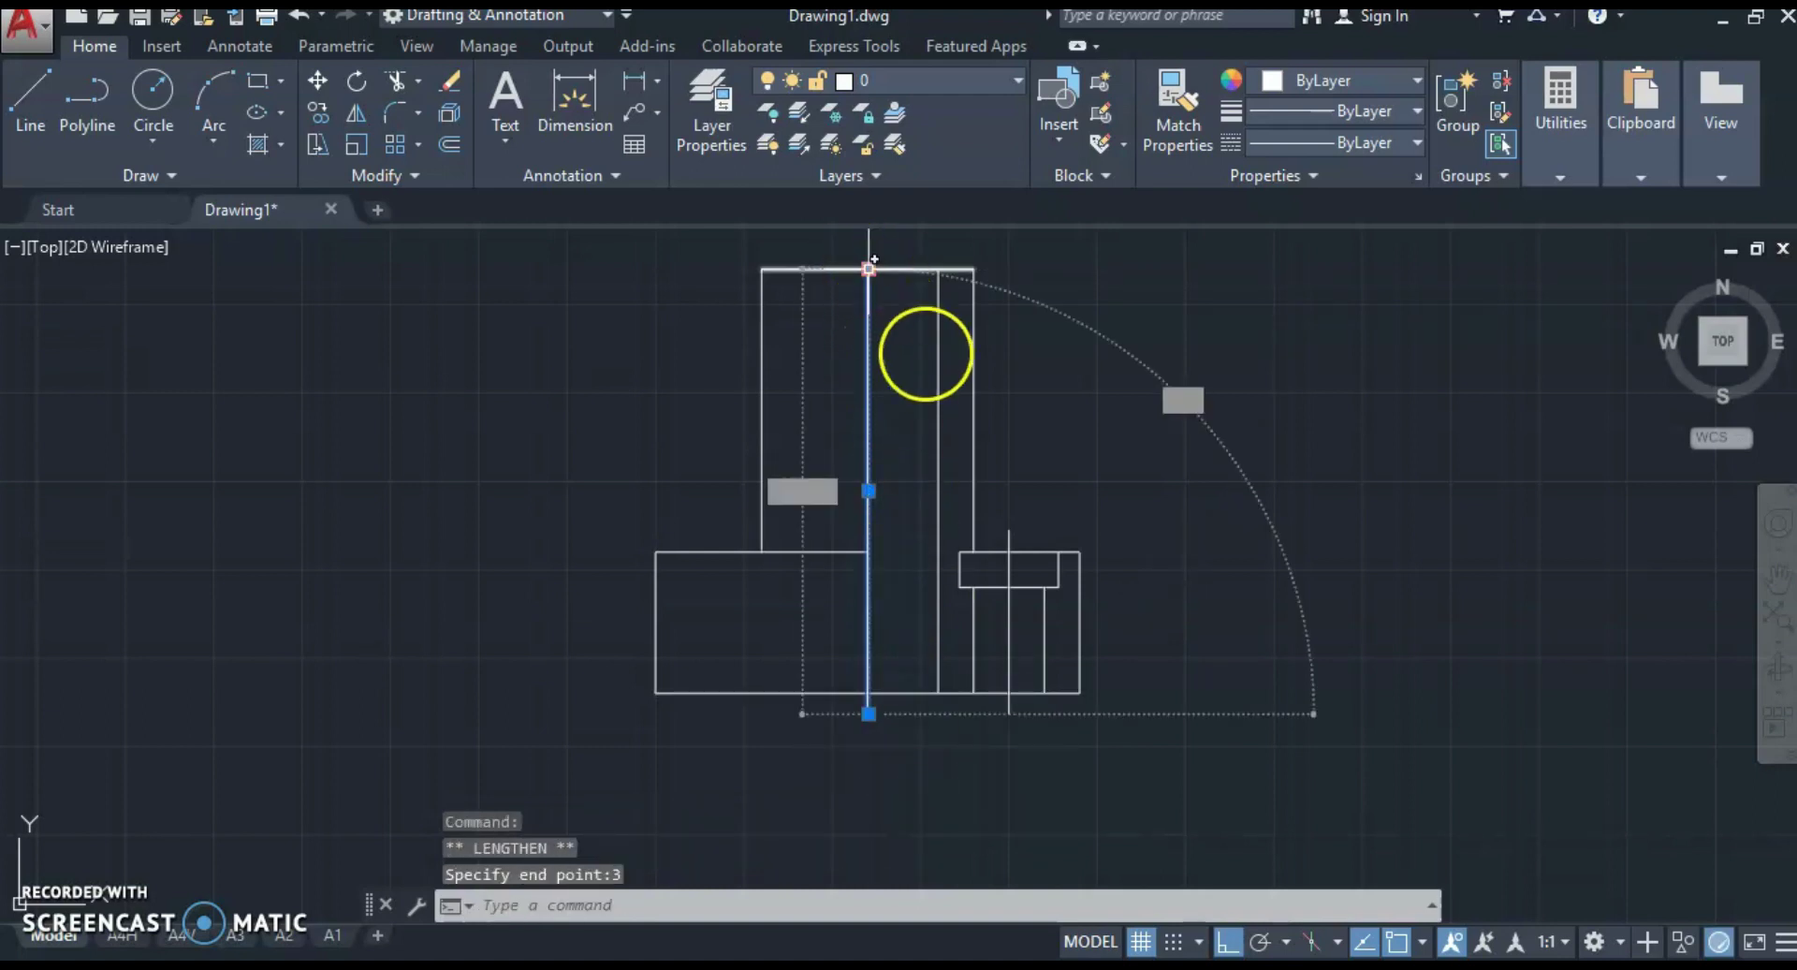
Step: Extend the same centre line by 3 past its top end as well
middle_drag(889, 301, 882, 421)
click(859, 389)
key(Escape)
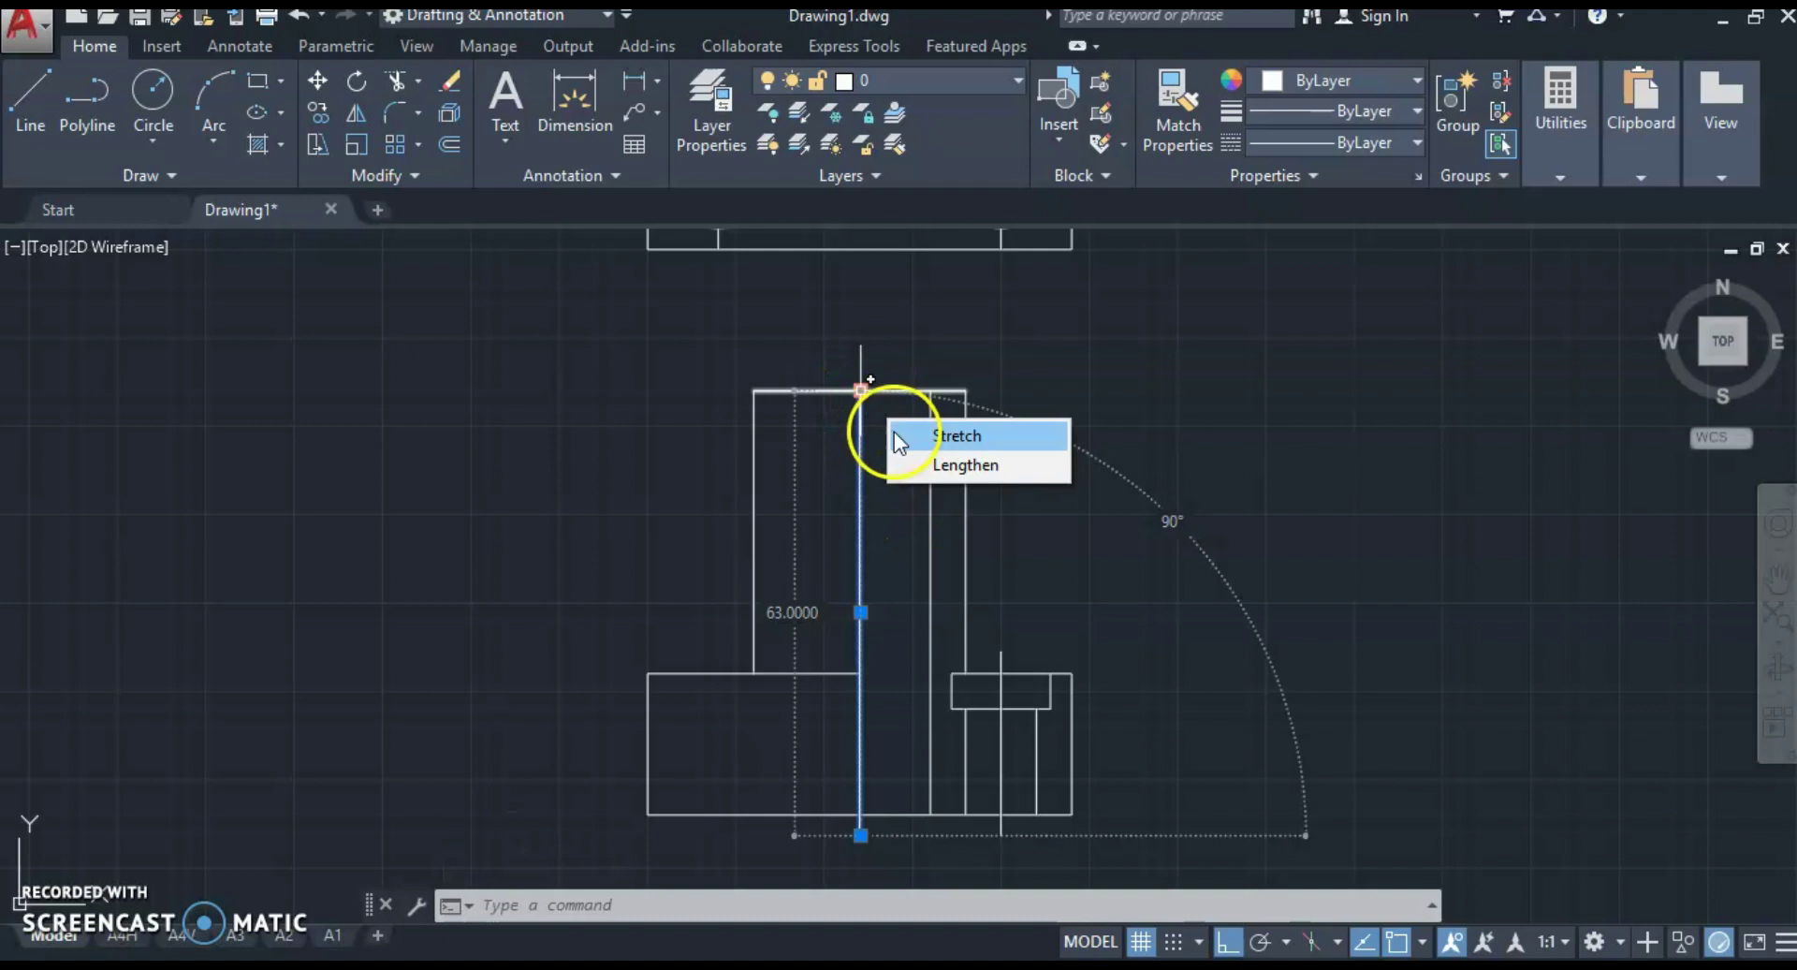
click(914, 459)
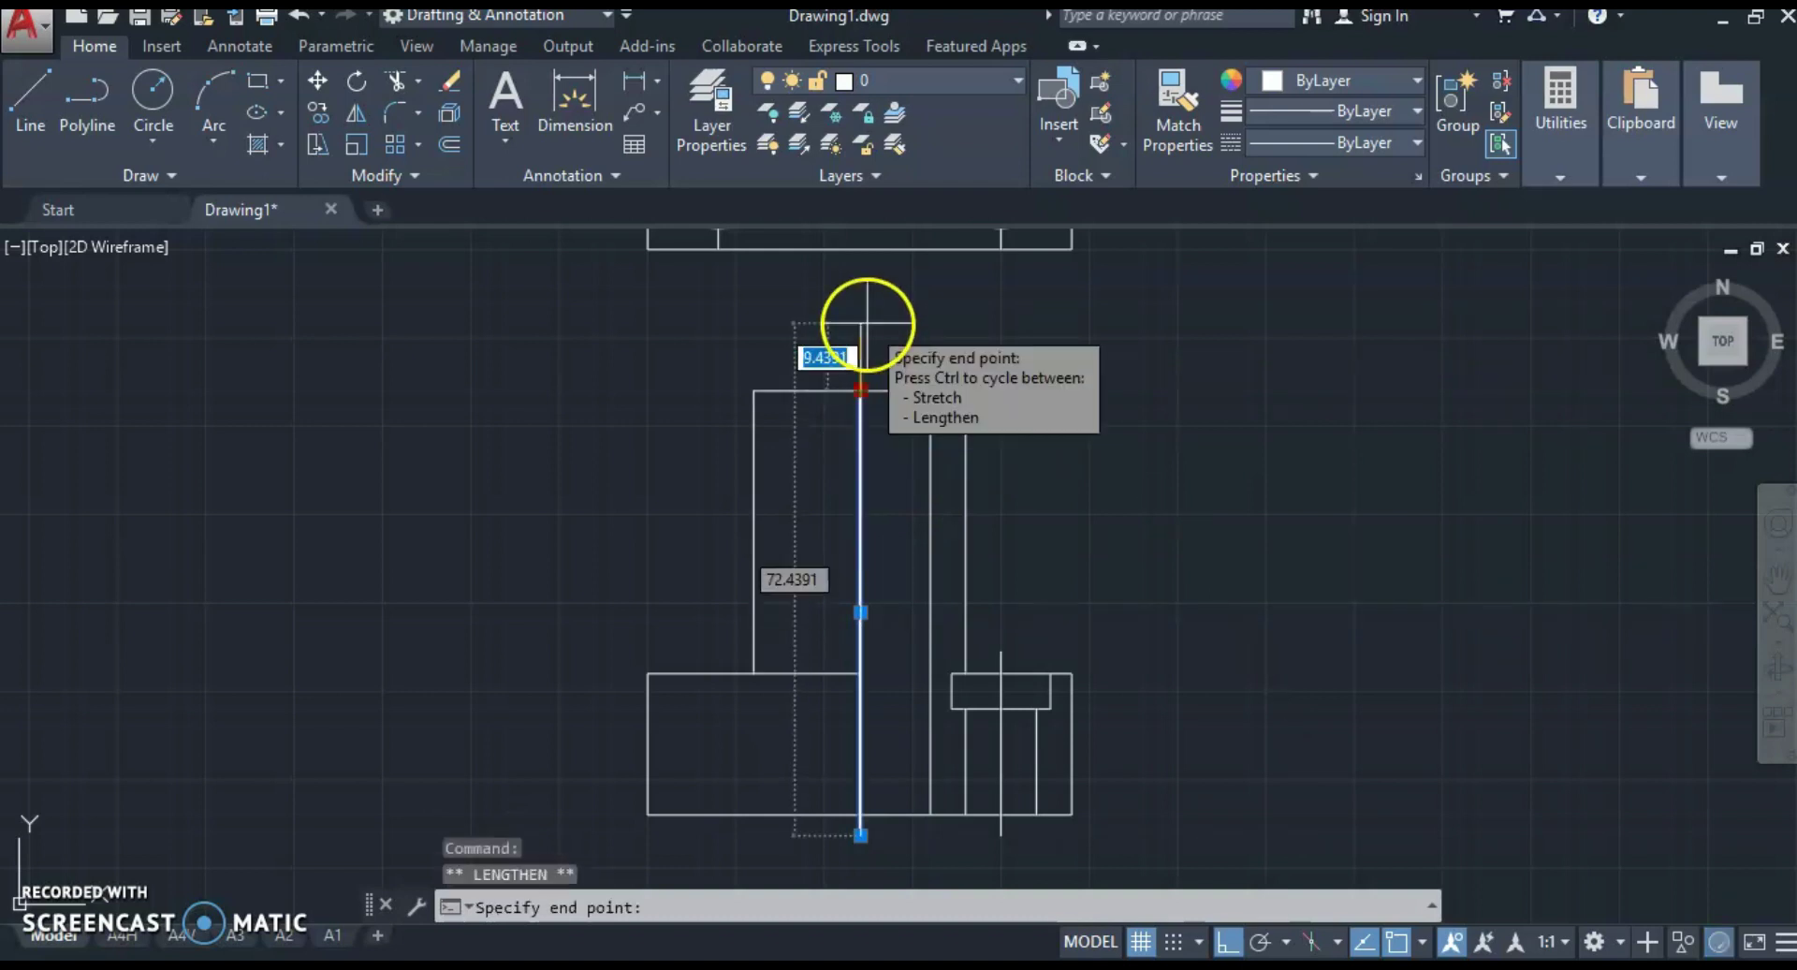
text(3)
key(Return)
key(Escape)
scroll(866, 426, down, 2)
middle_drag(832, 530, 784, 608)
scroll(731, 725, up, 2)
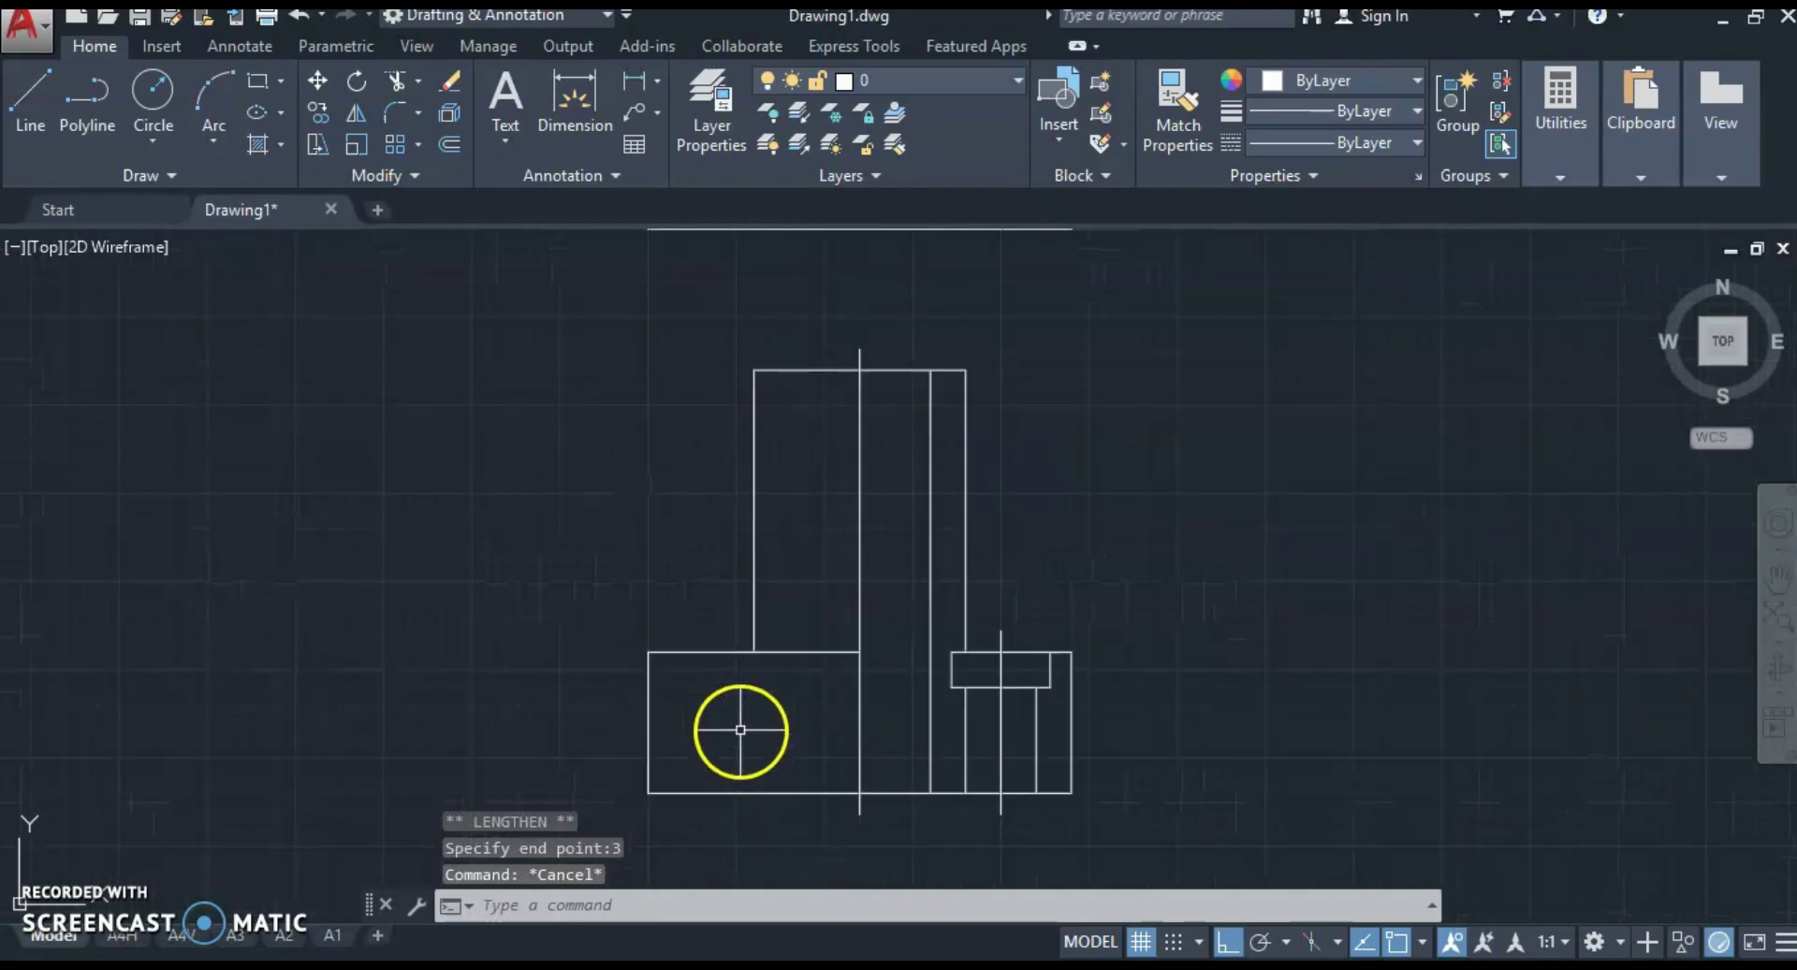
scroll(722, 715, down, 2)
Step: Mirror the right hole edge line to make the matching left edge, keeping the original
click(896, 732)
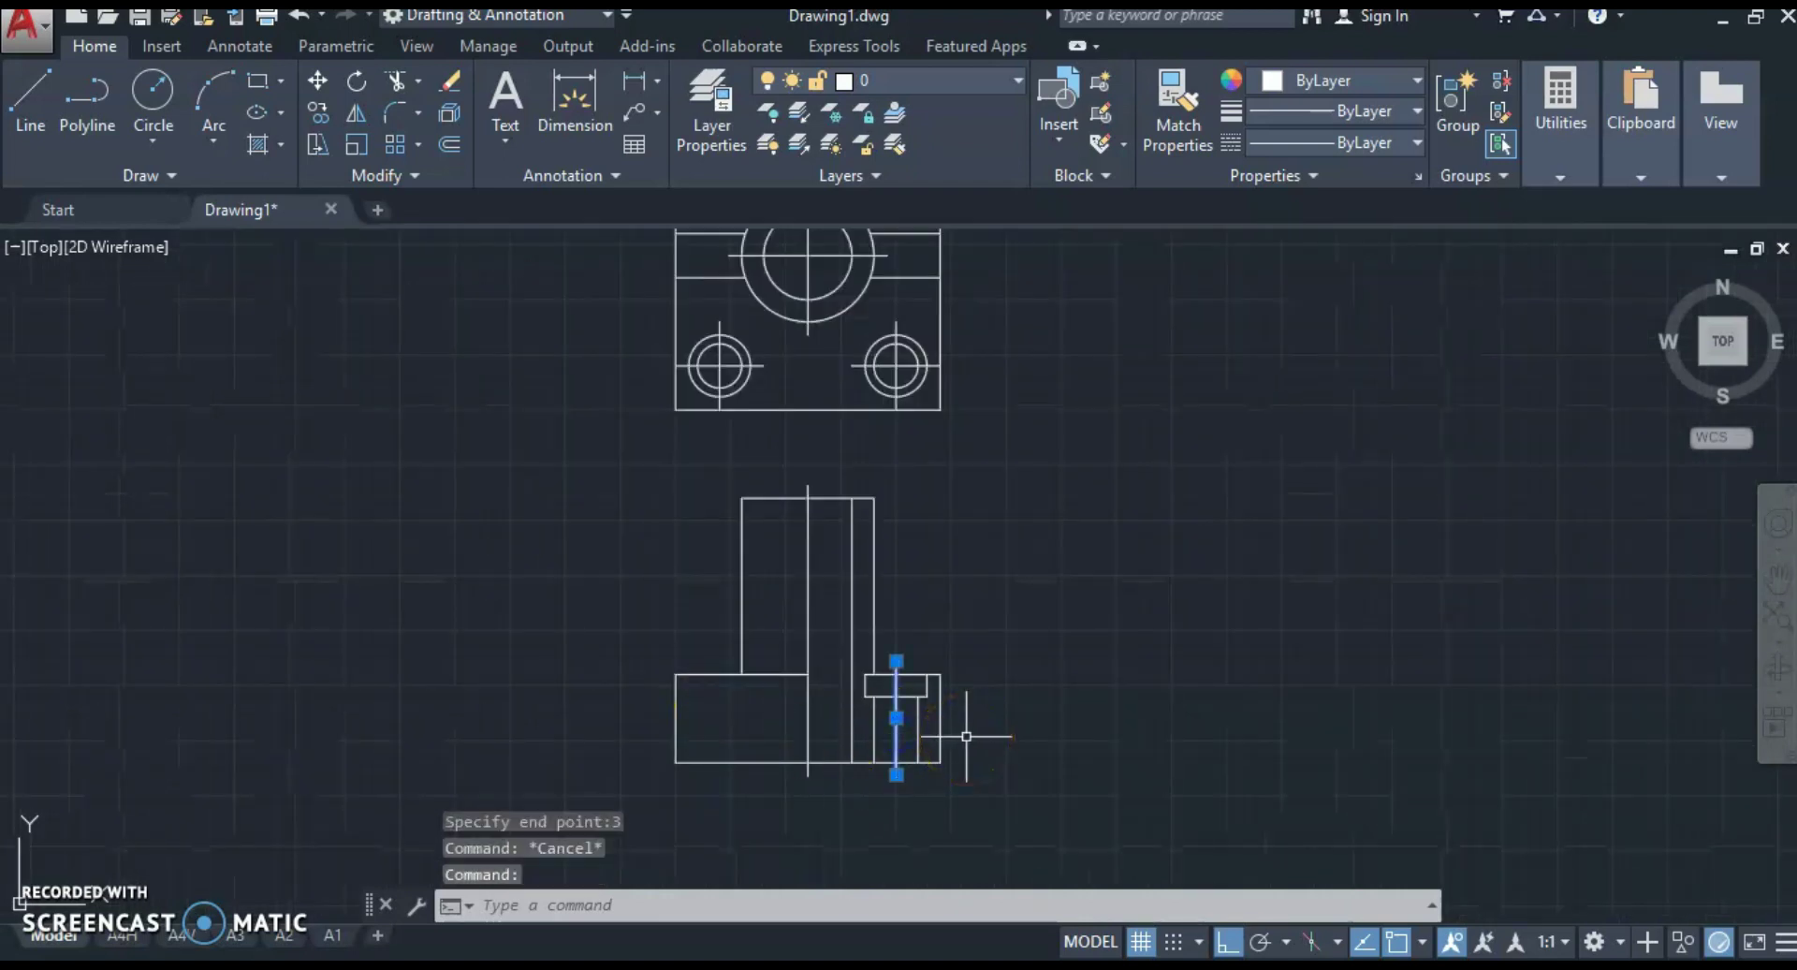
text(mi)
key(Return)
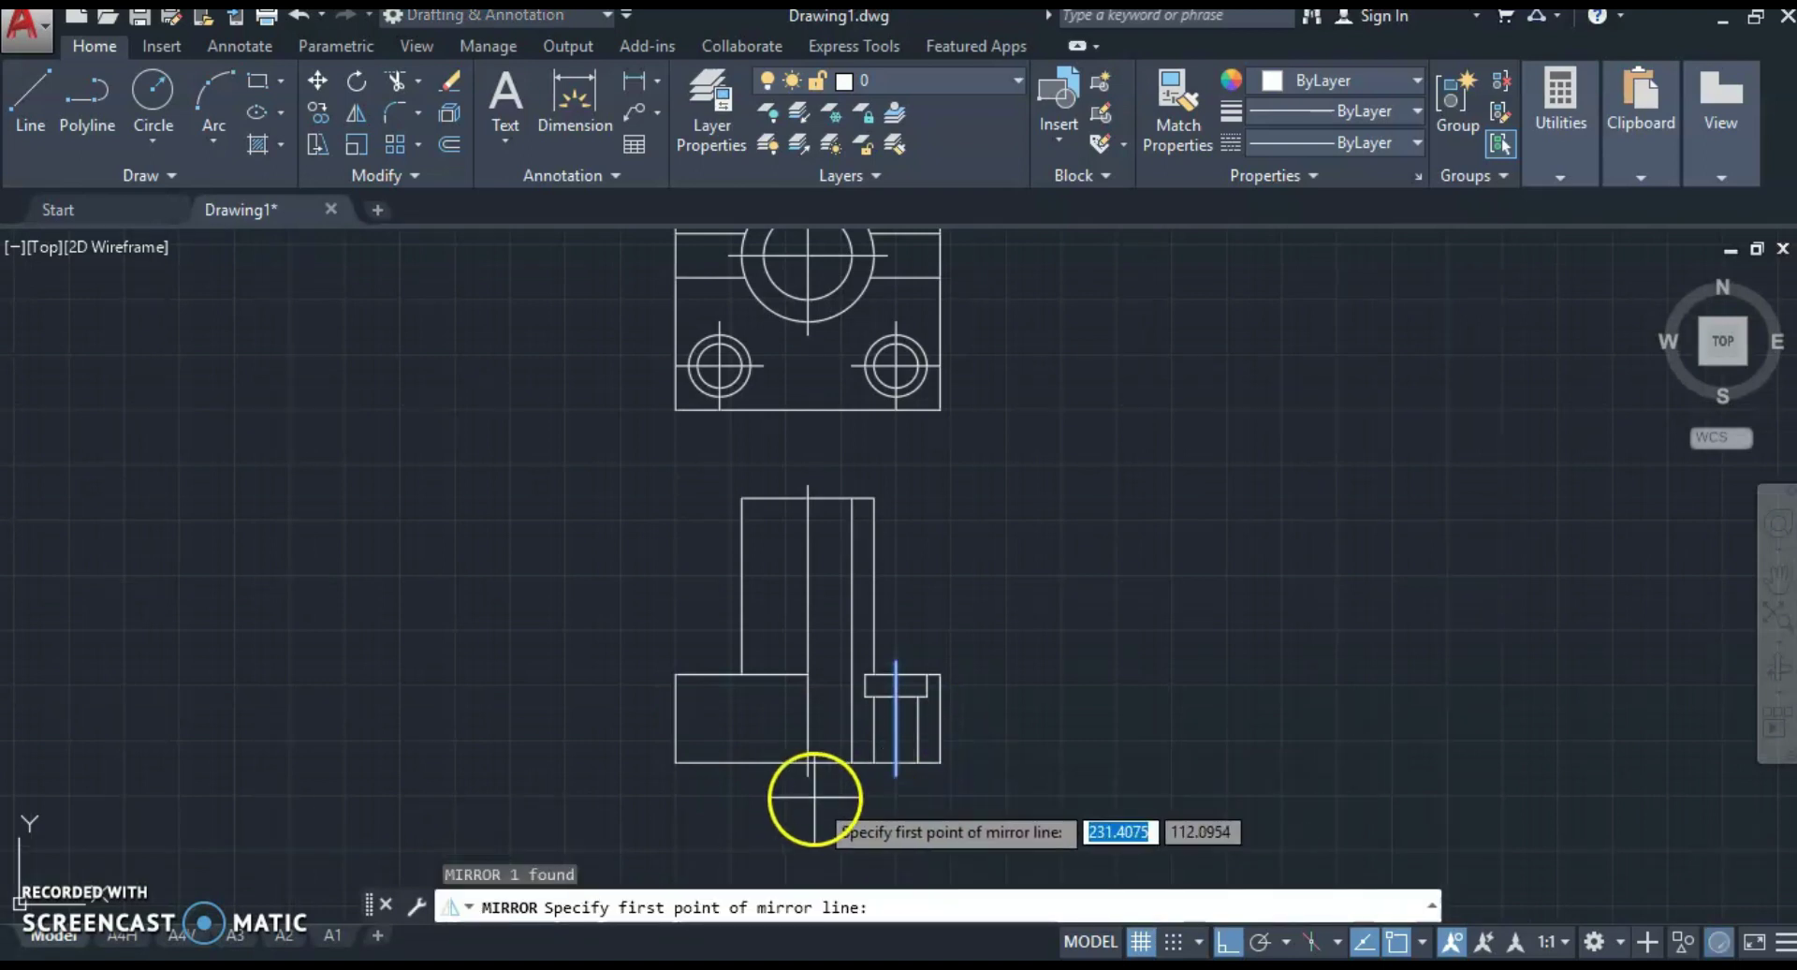
click(812, 784)
click(812, 850)
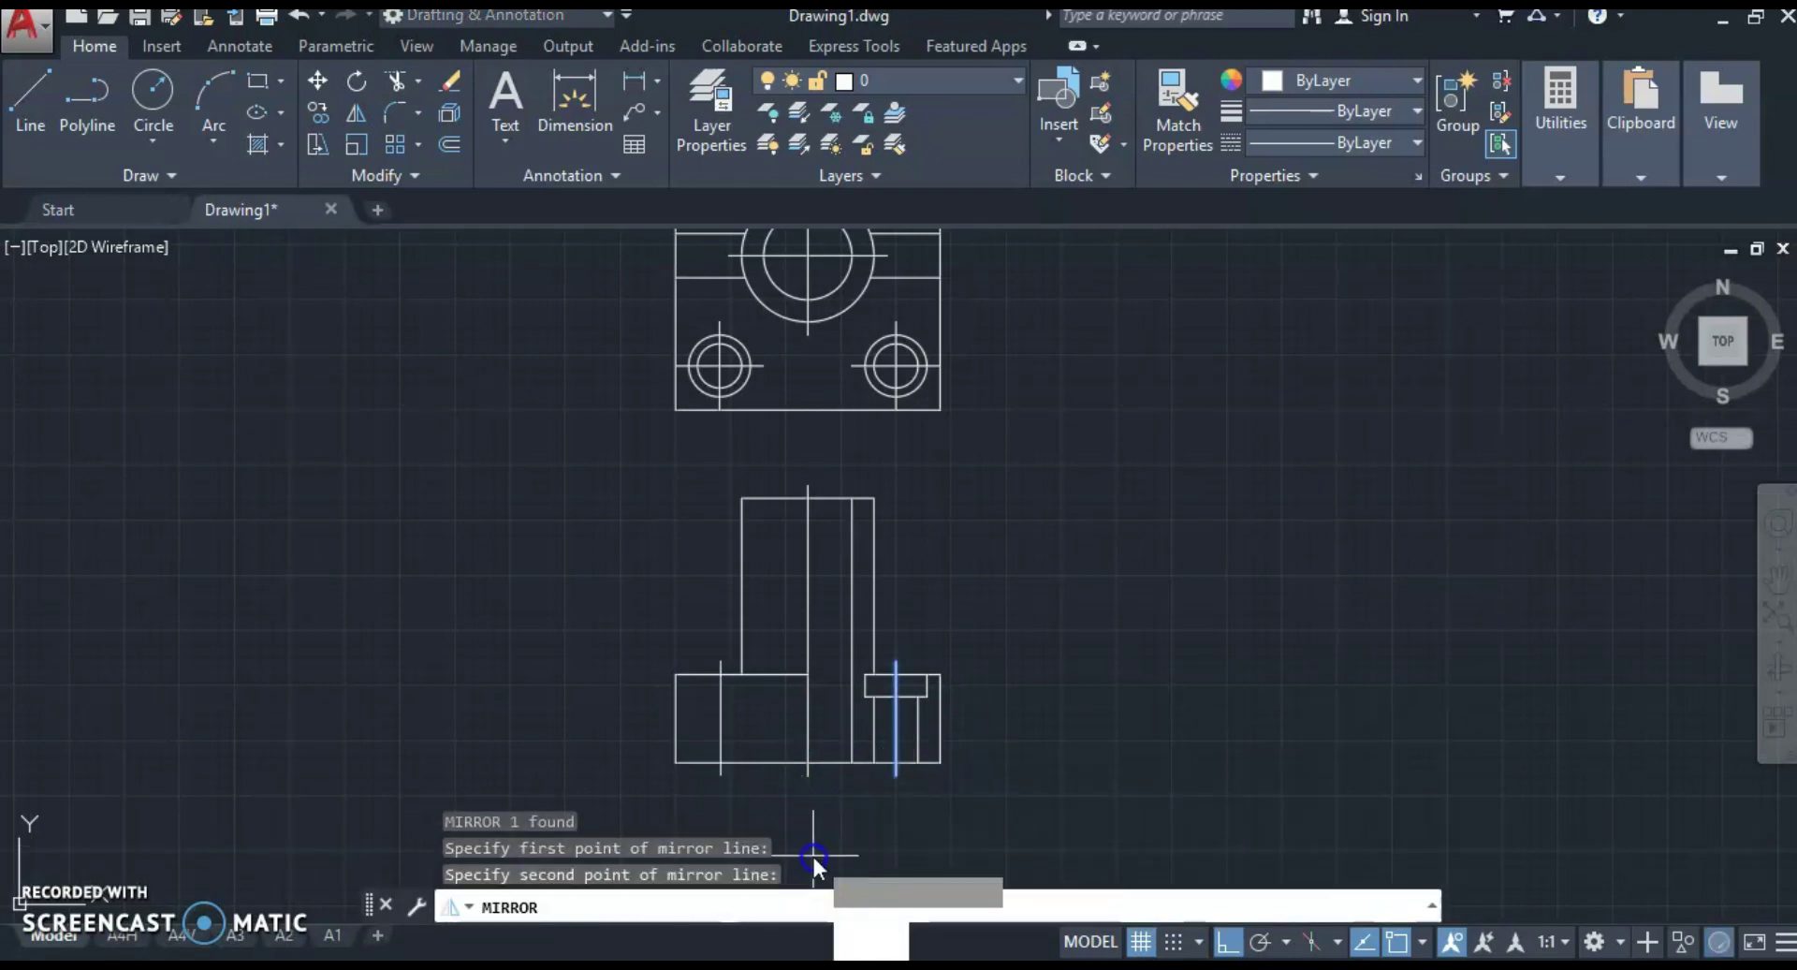
key(Return)
Step: Window-select the view below the top view and move it down 10 units
scroll(978, 676, down, 2)
mouse_move(983, 674)
middle_down()
mouse_move(896, 659)
mouse_move(818, 567)
middle_up()
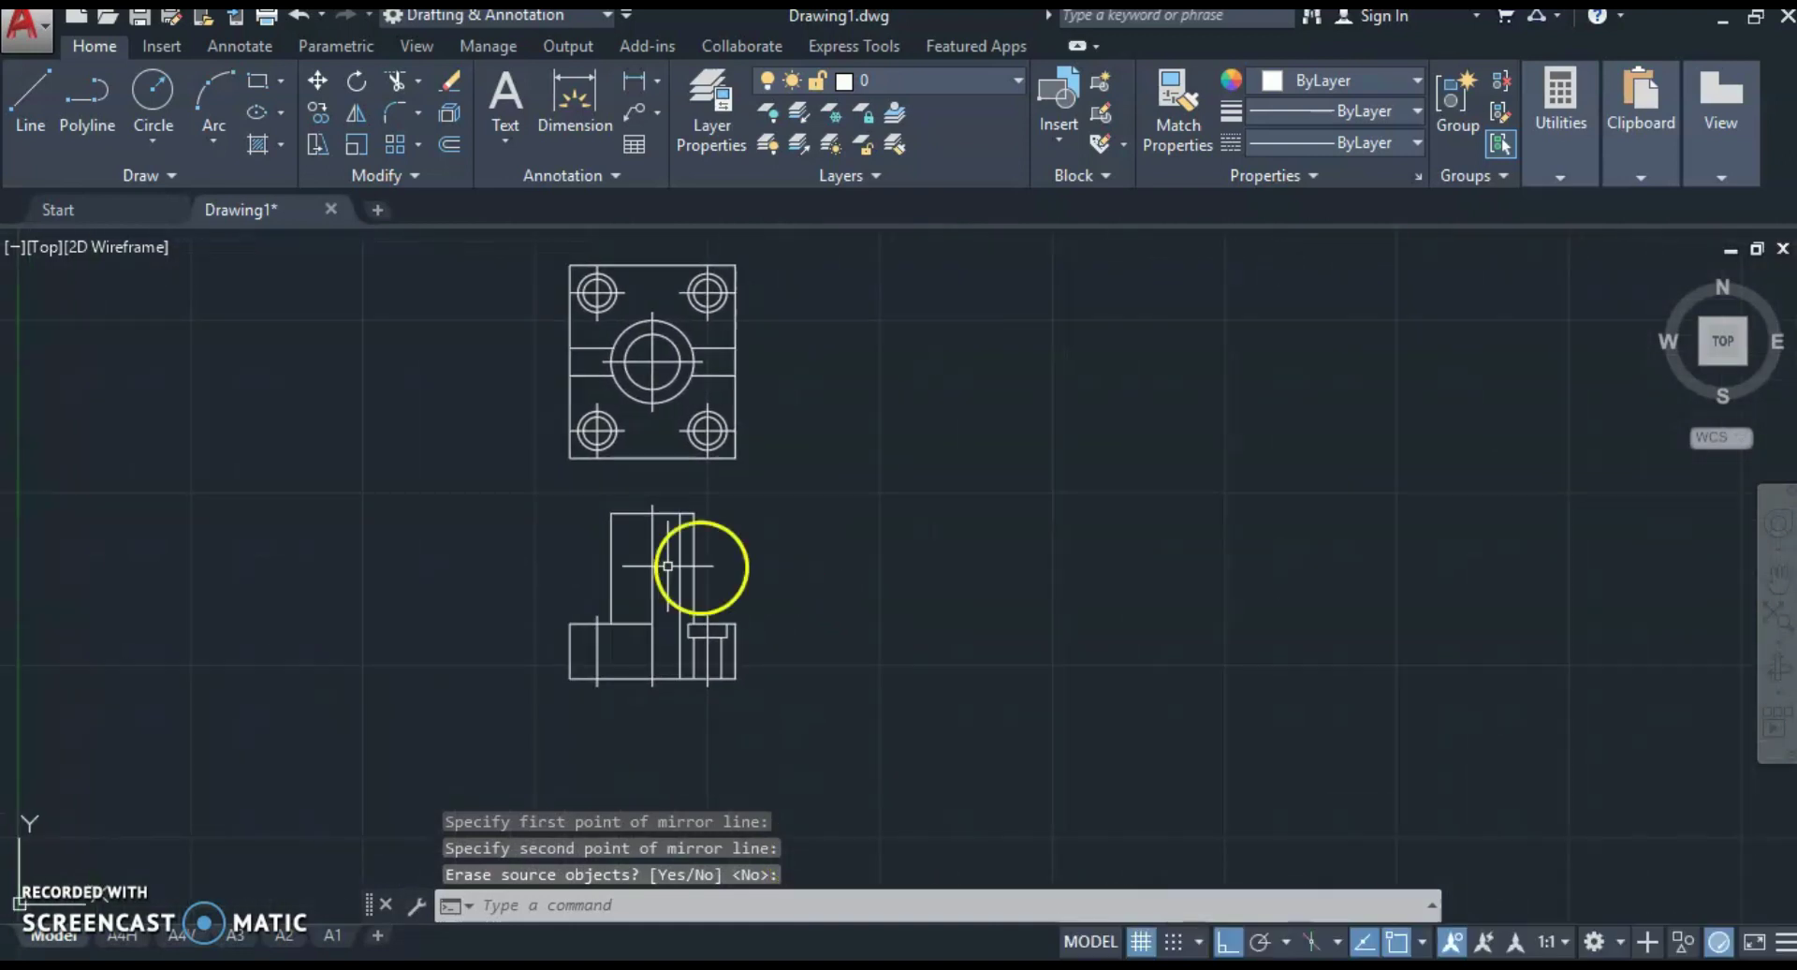
click(521, 490)
click(916, 742)
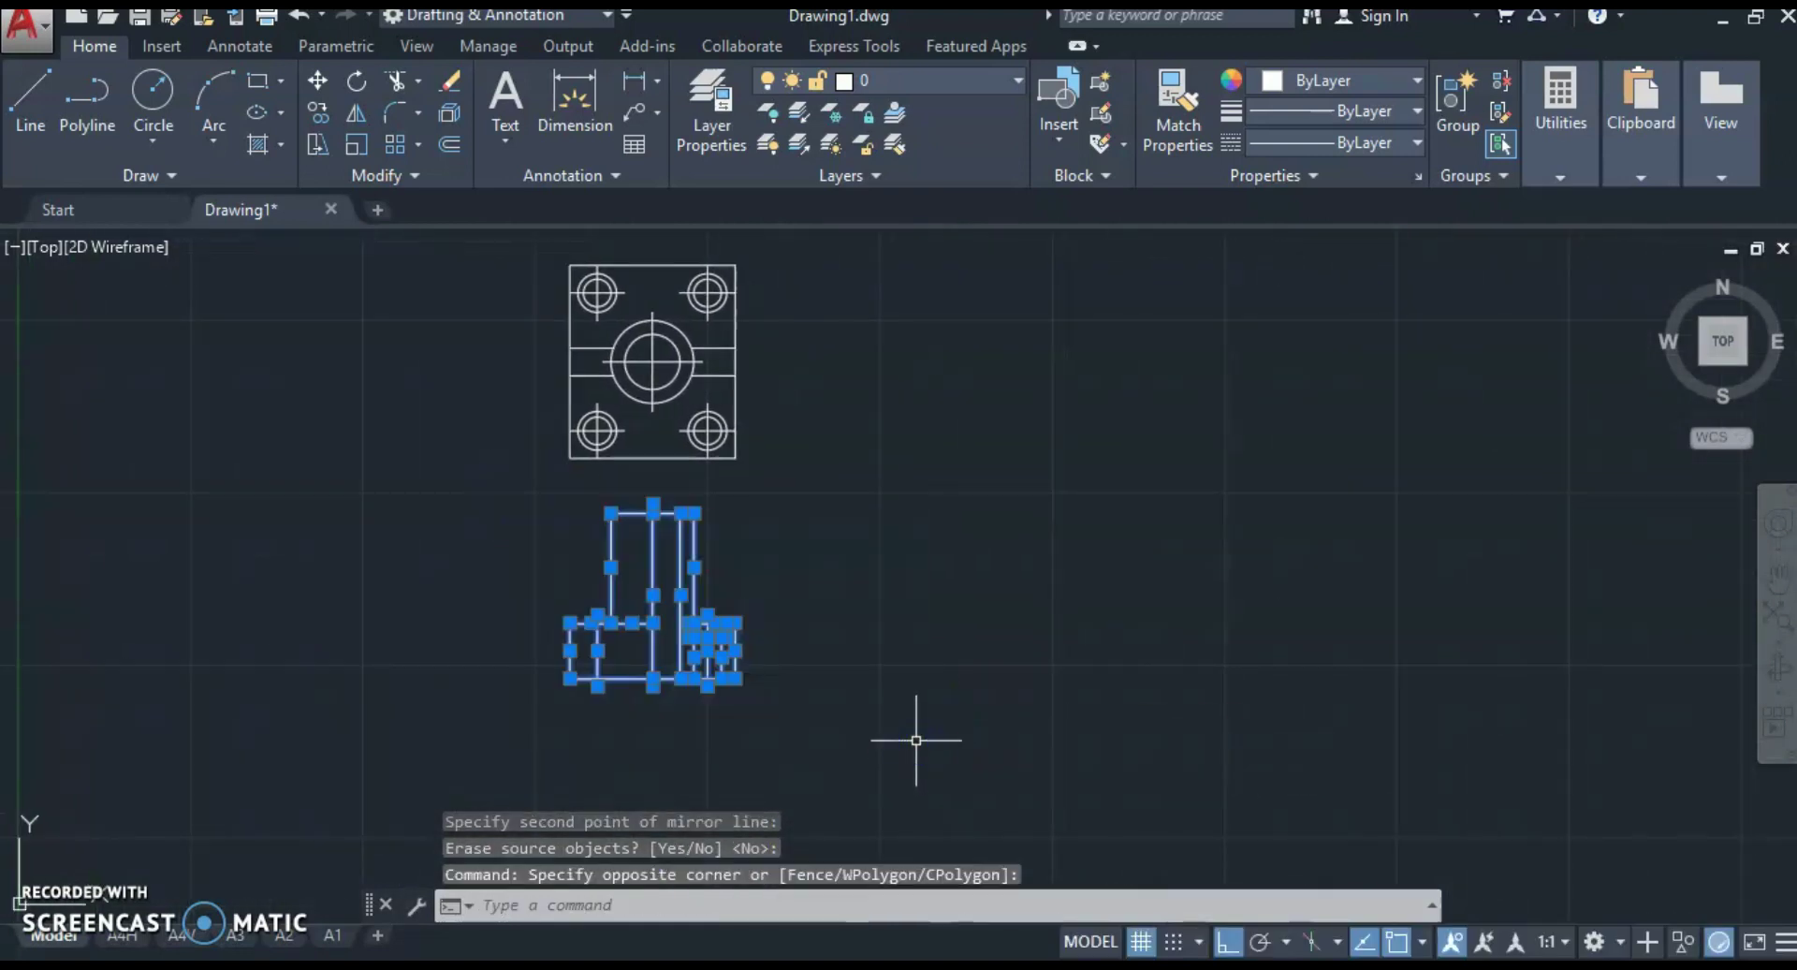
key(Escape)
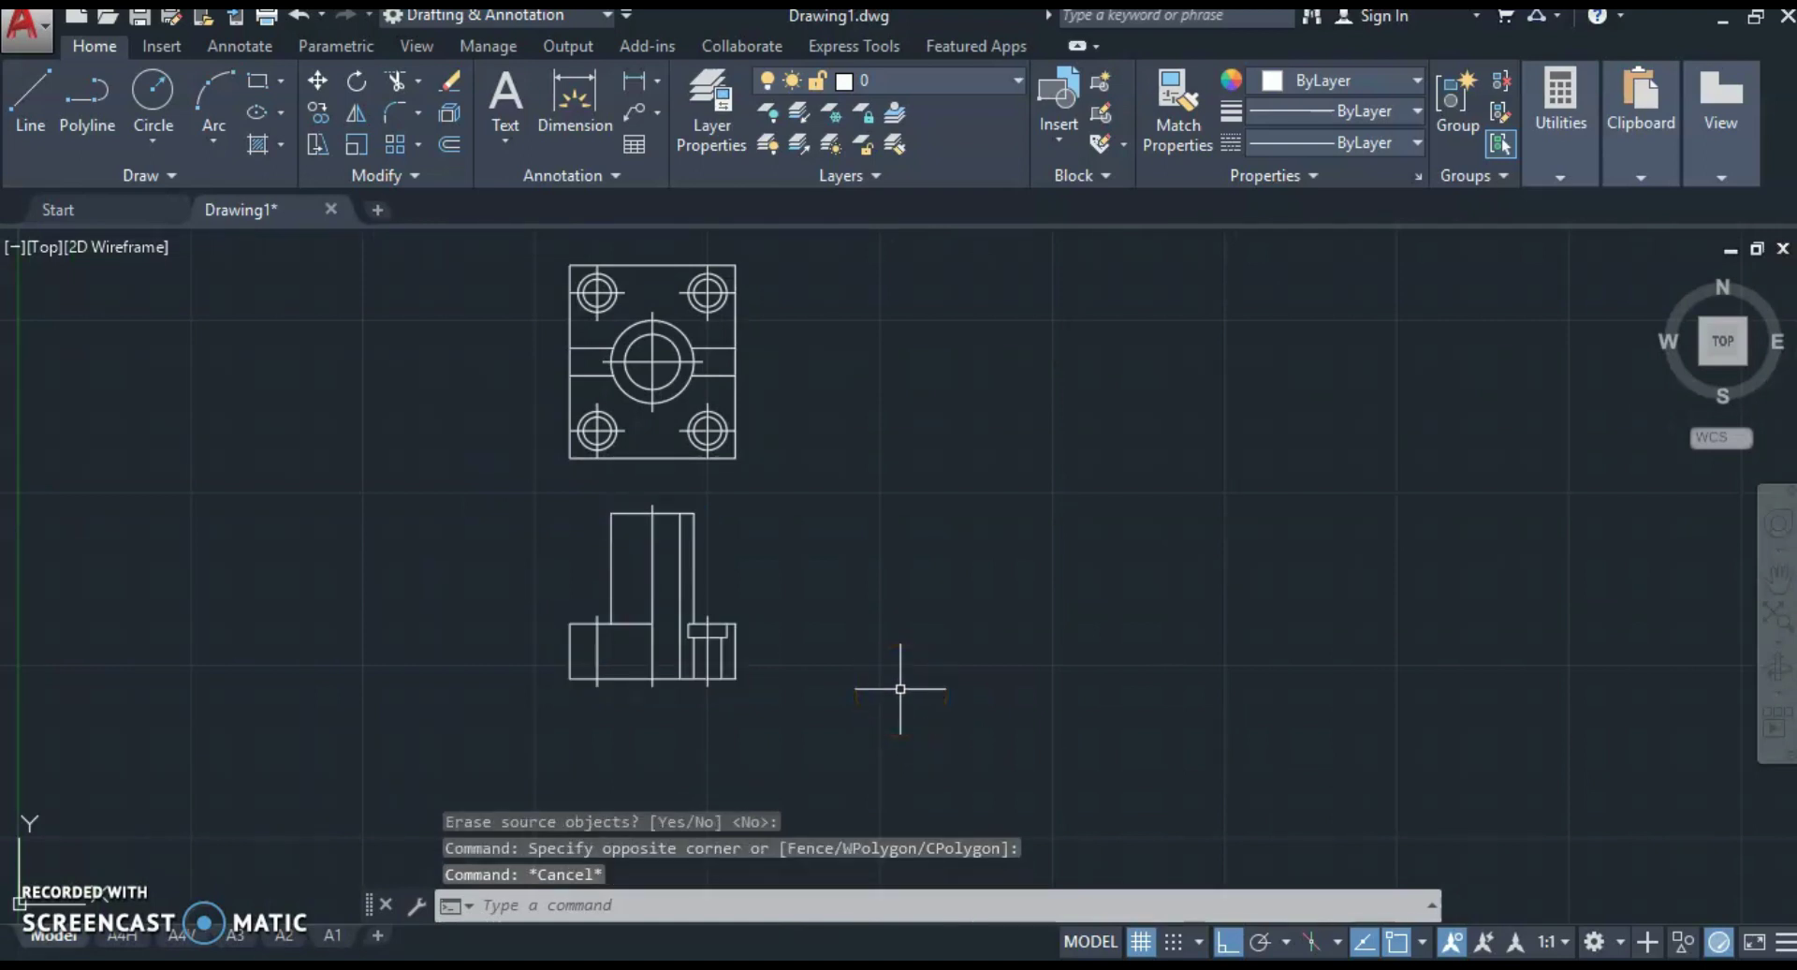
click(530, 488)
click(952, 772)
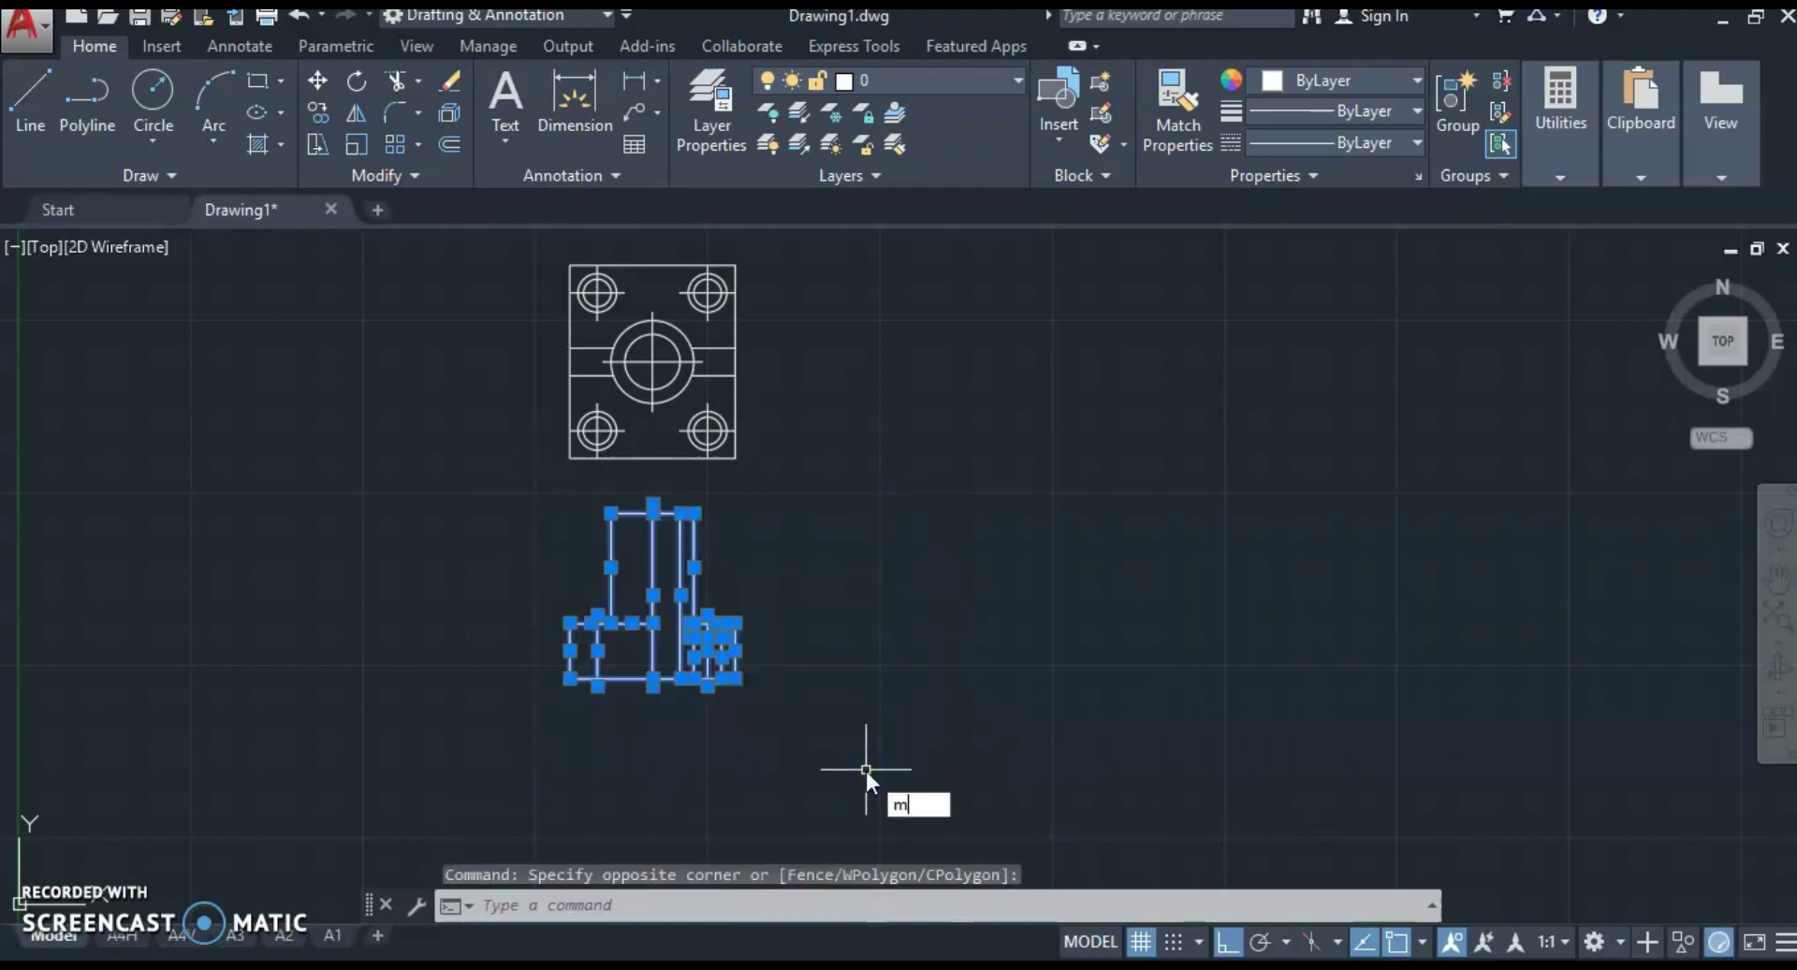
key(Return)
click(987, 595)
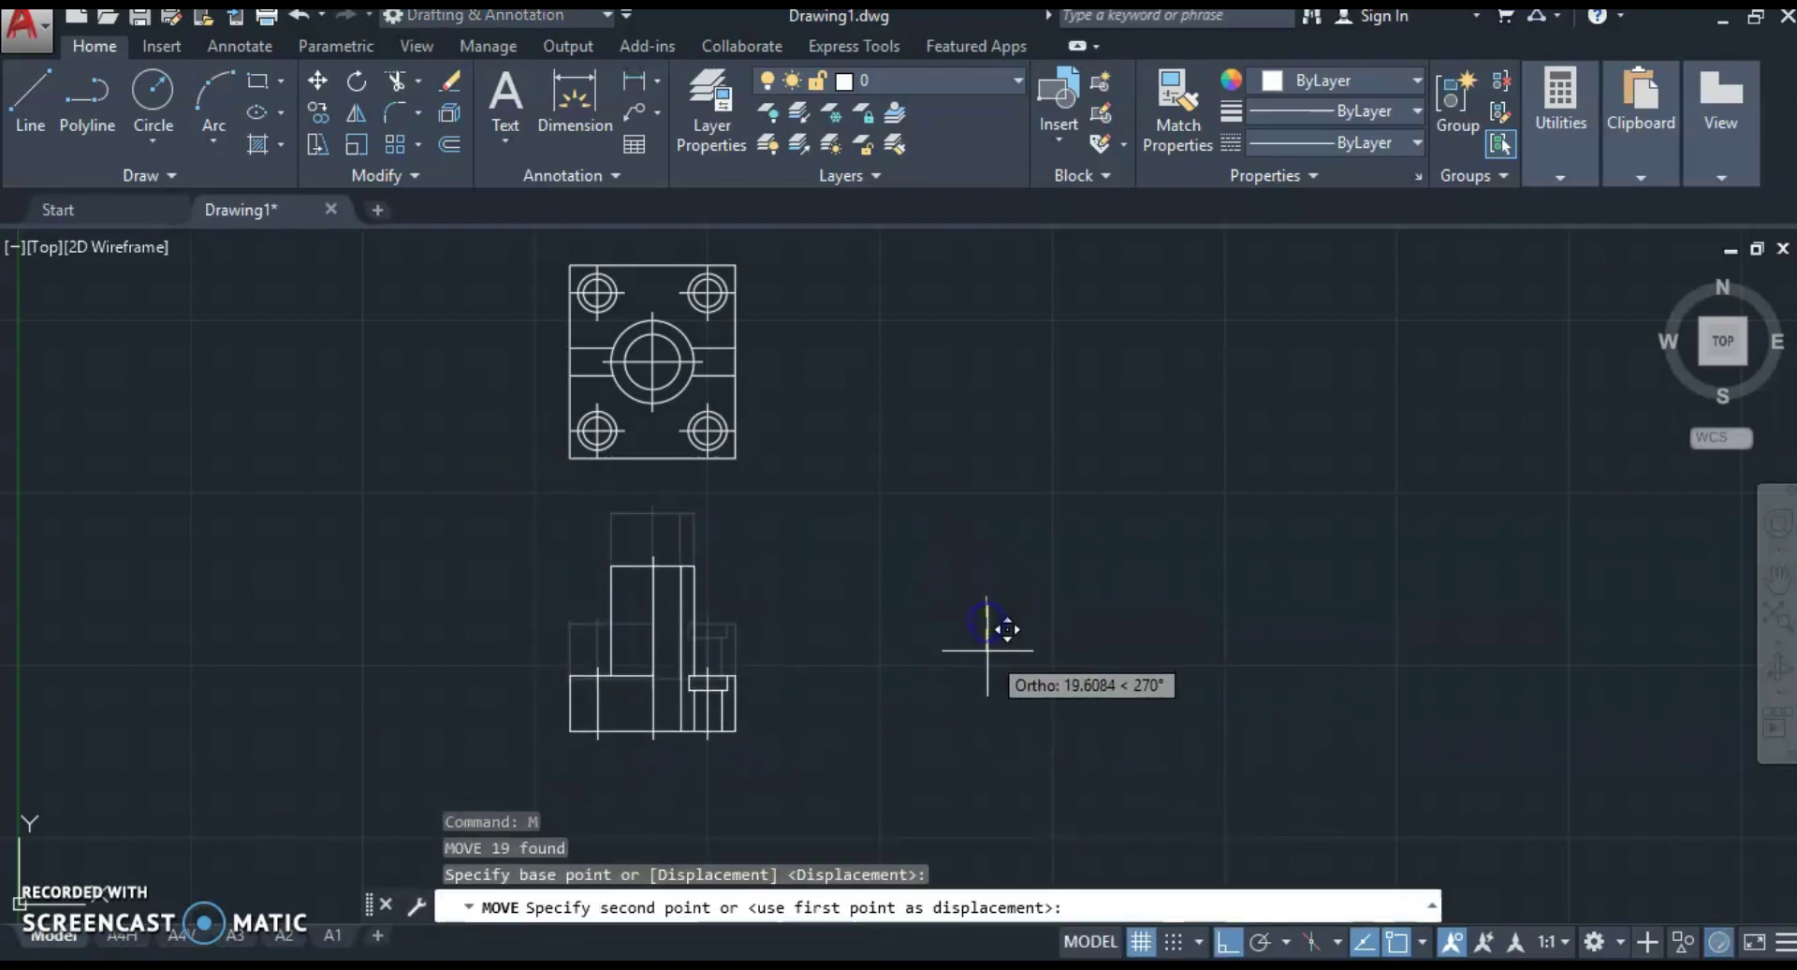
text(10)
key(Return)
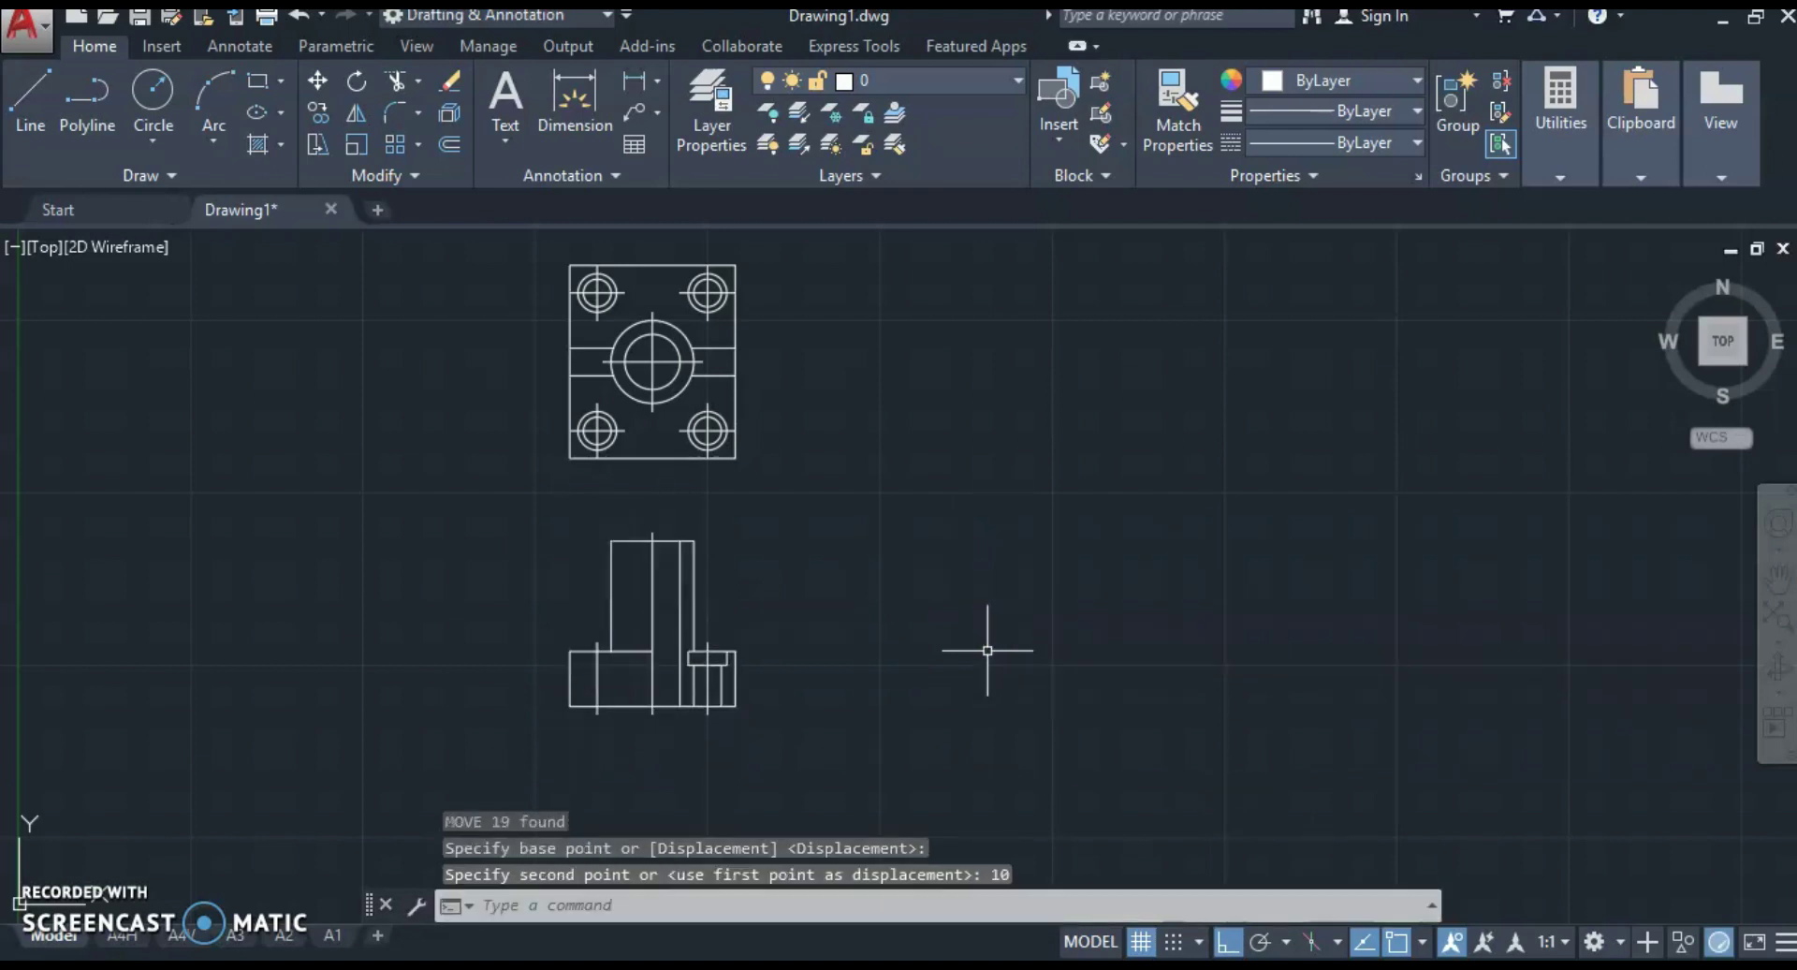
key(Escape)
text(l)
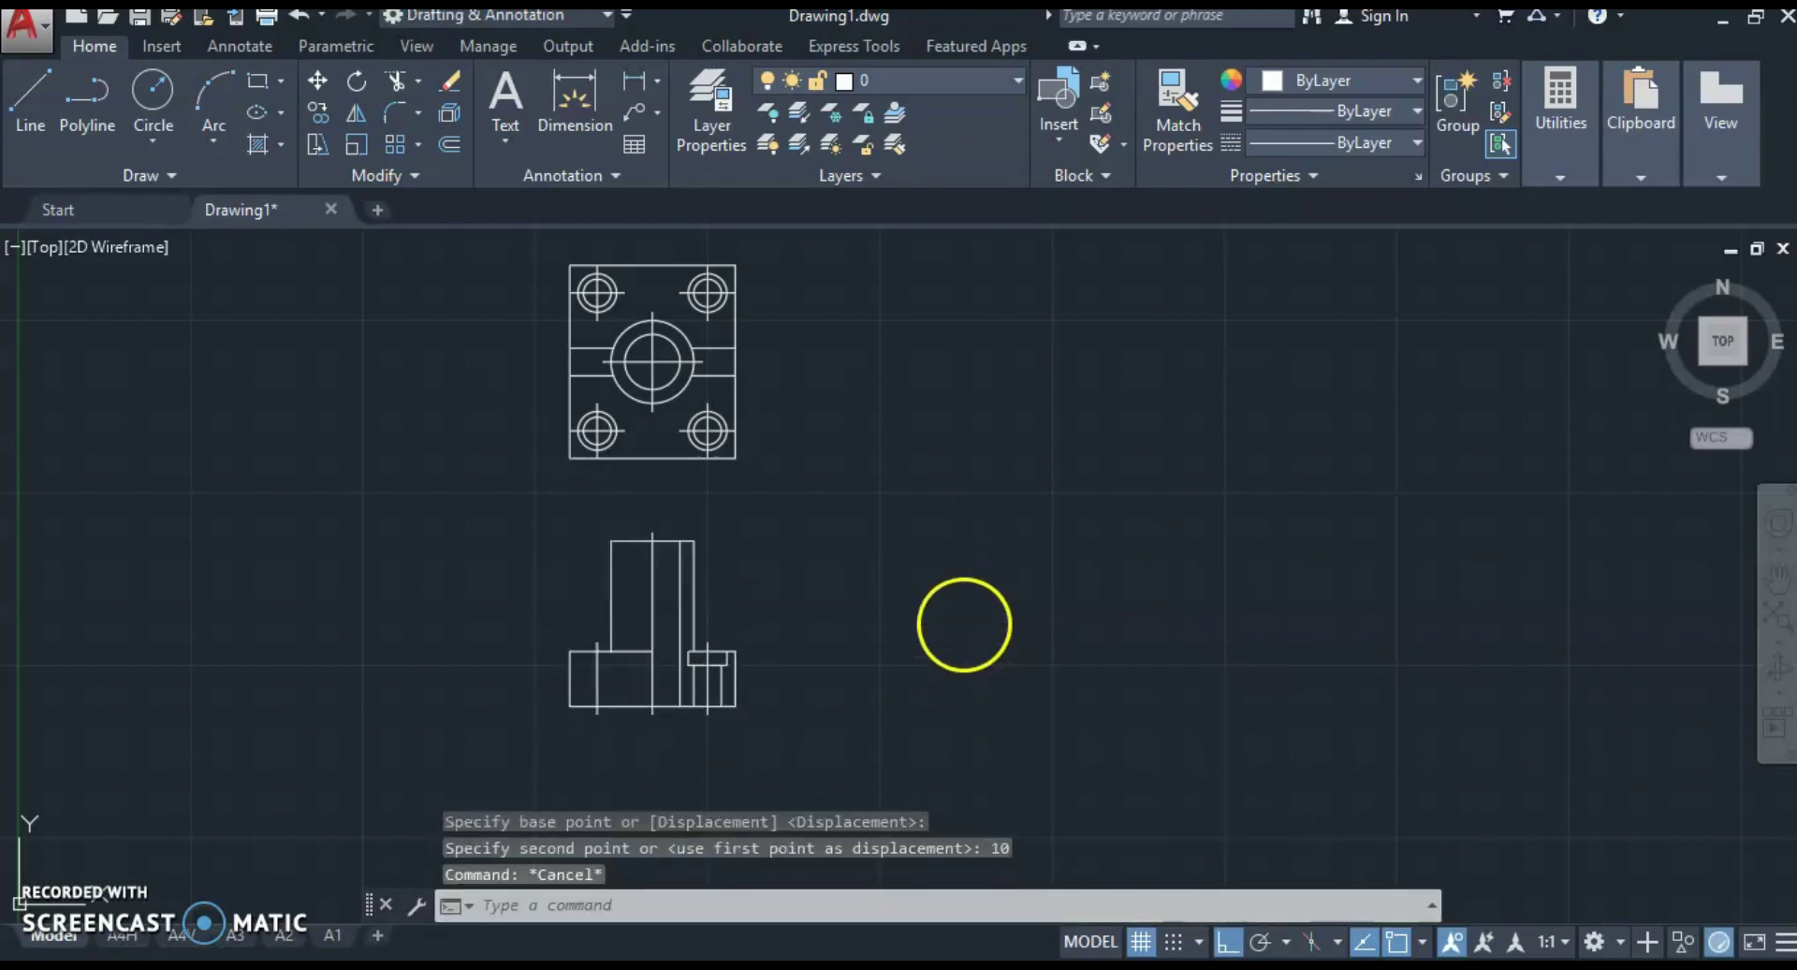
key(Return)
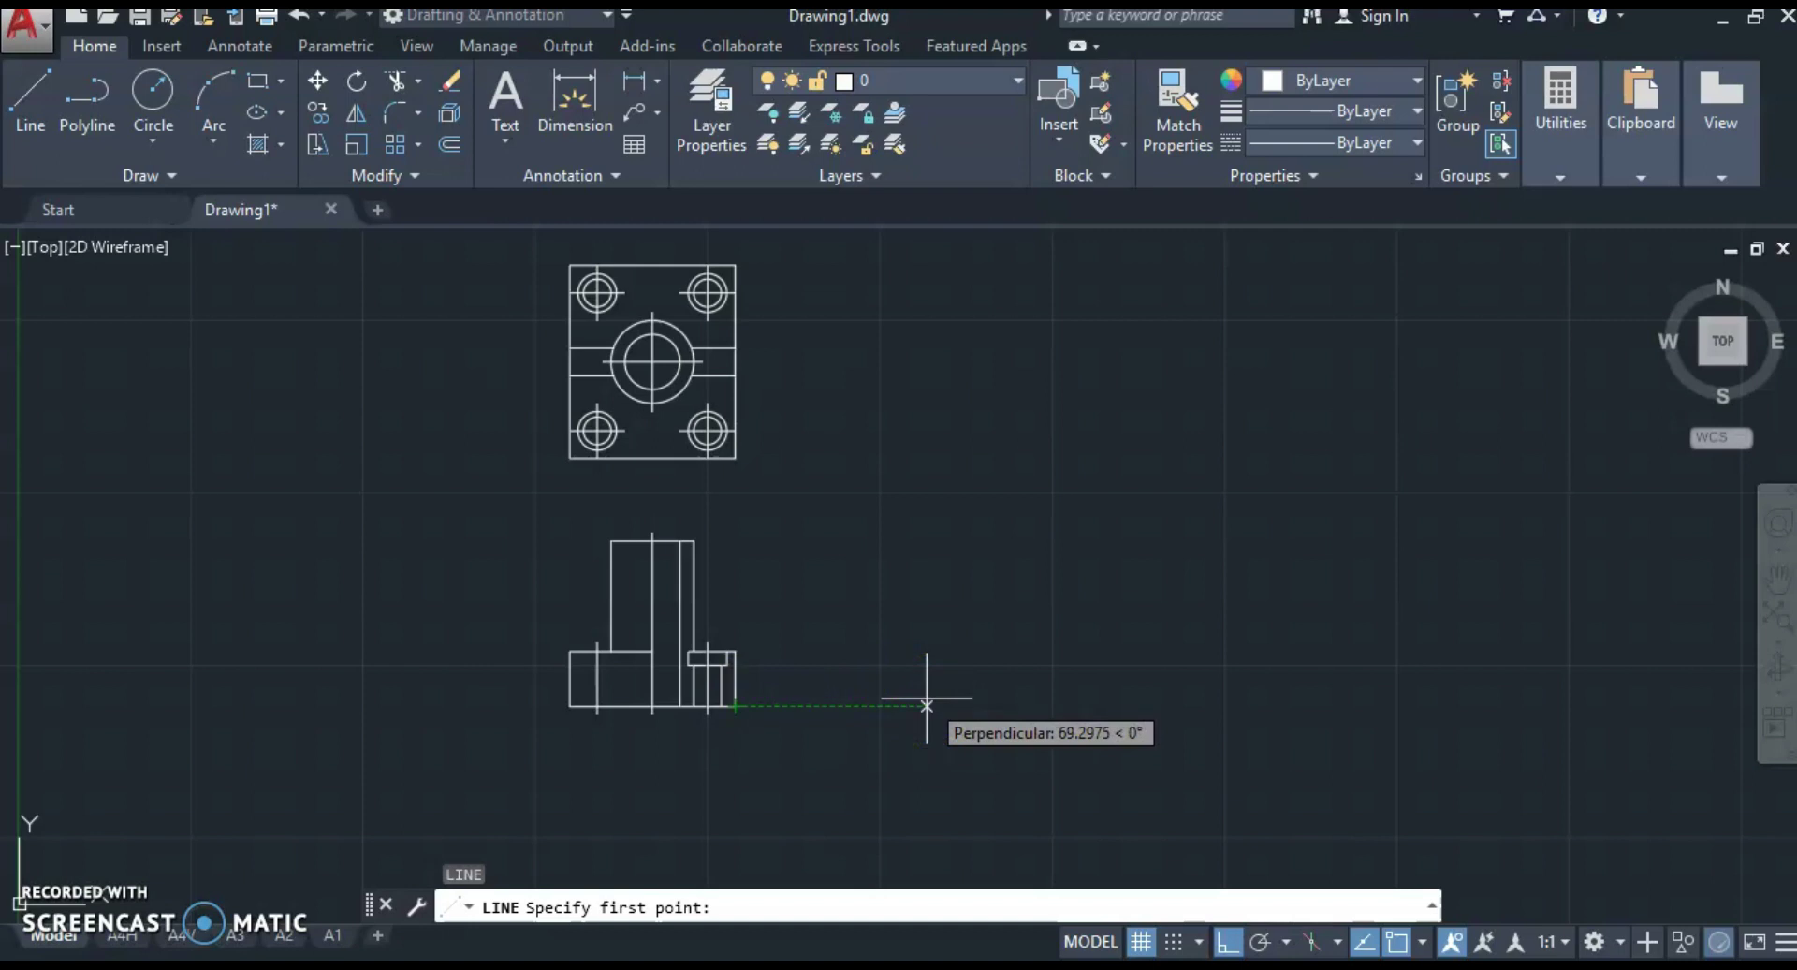
Step: Draw a closed 70 × 20 rectangle starting 40 units right of the front view
text(40)
key(Return)
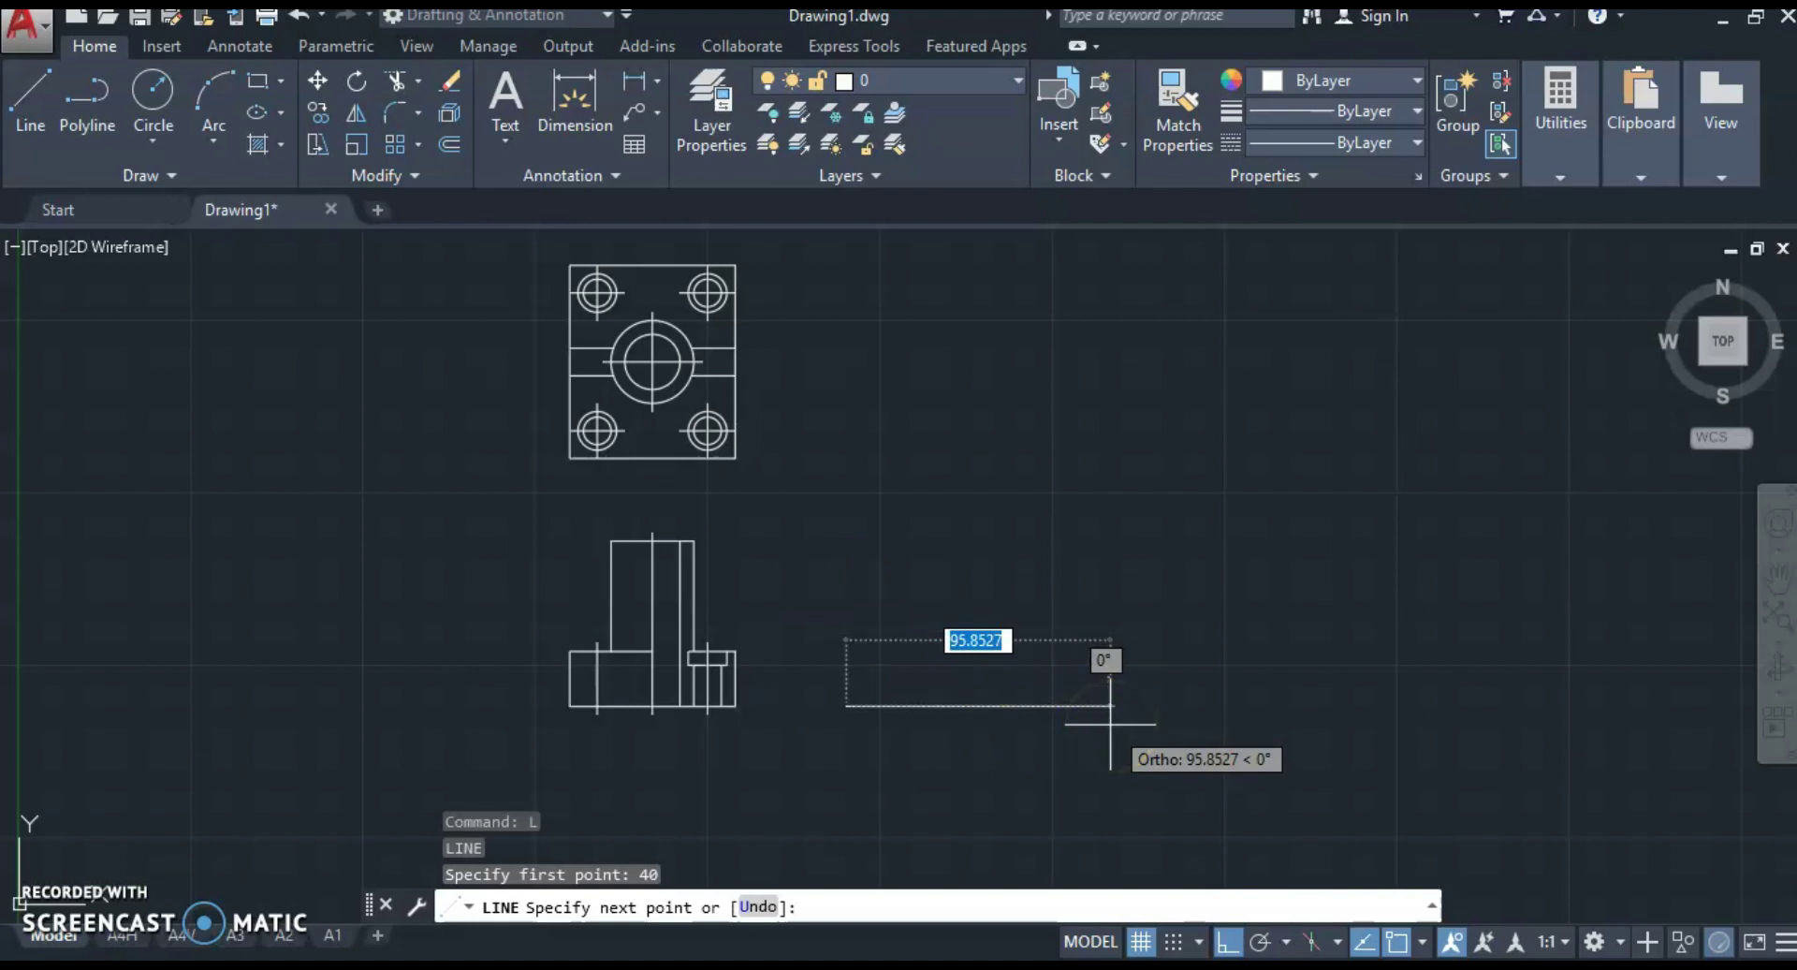
text(70)
key(Return)
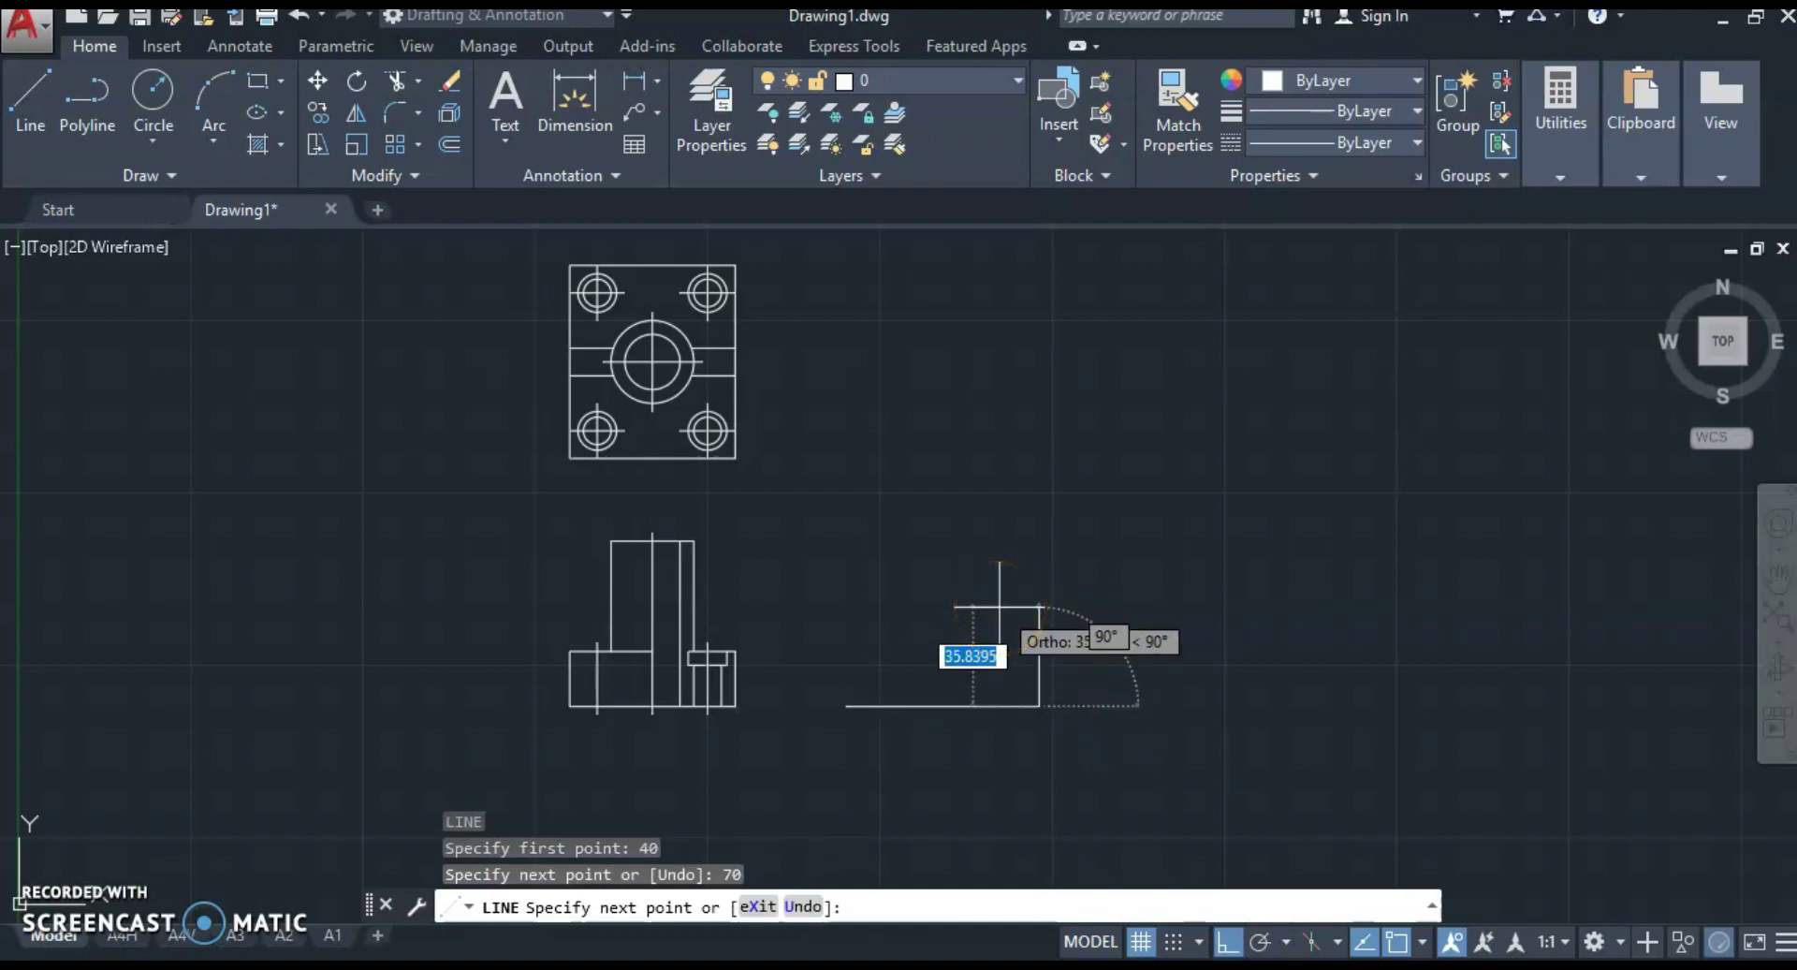
click(994, 643)
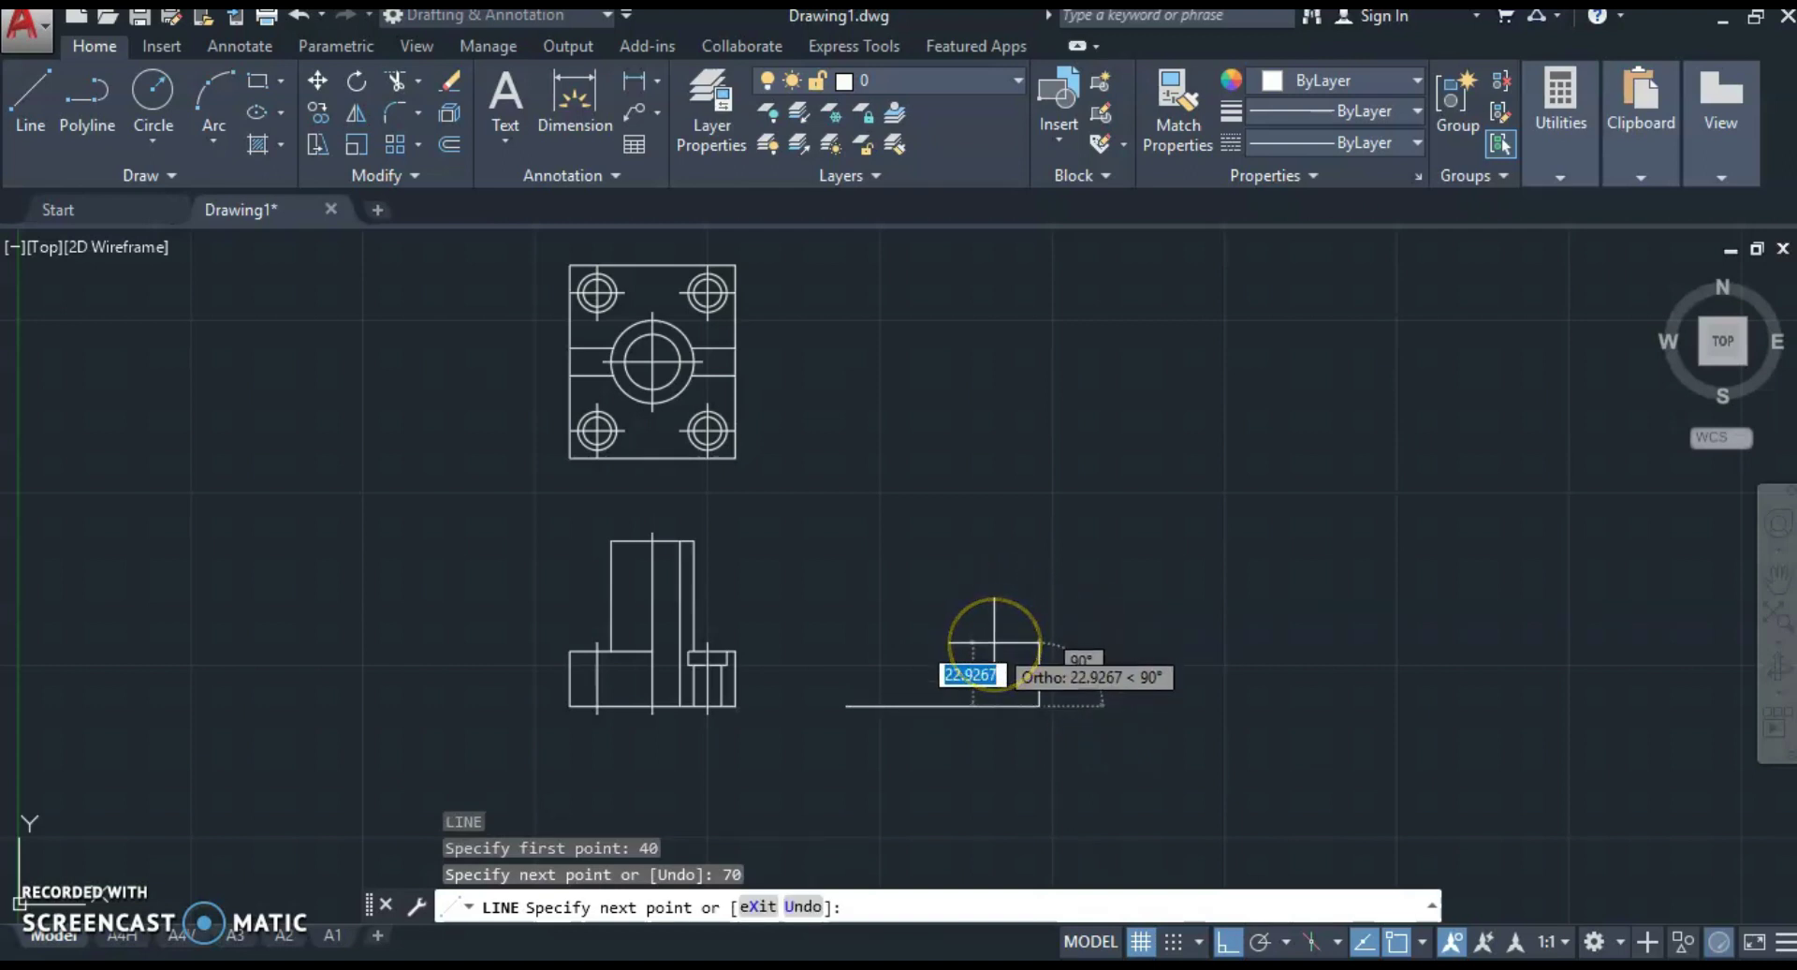
text(0)
key(Return)
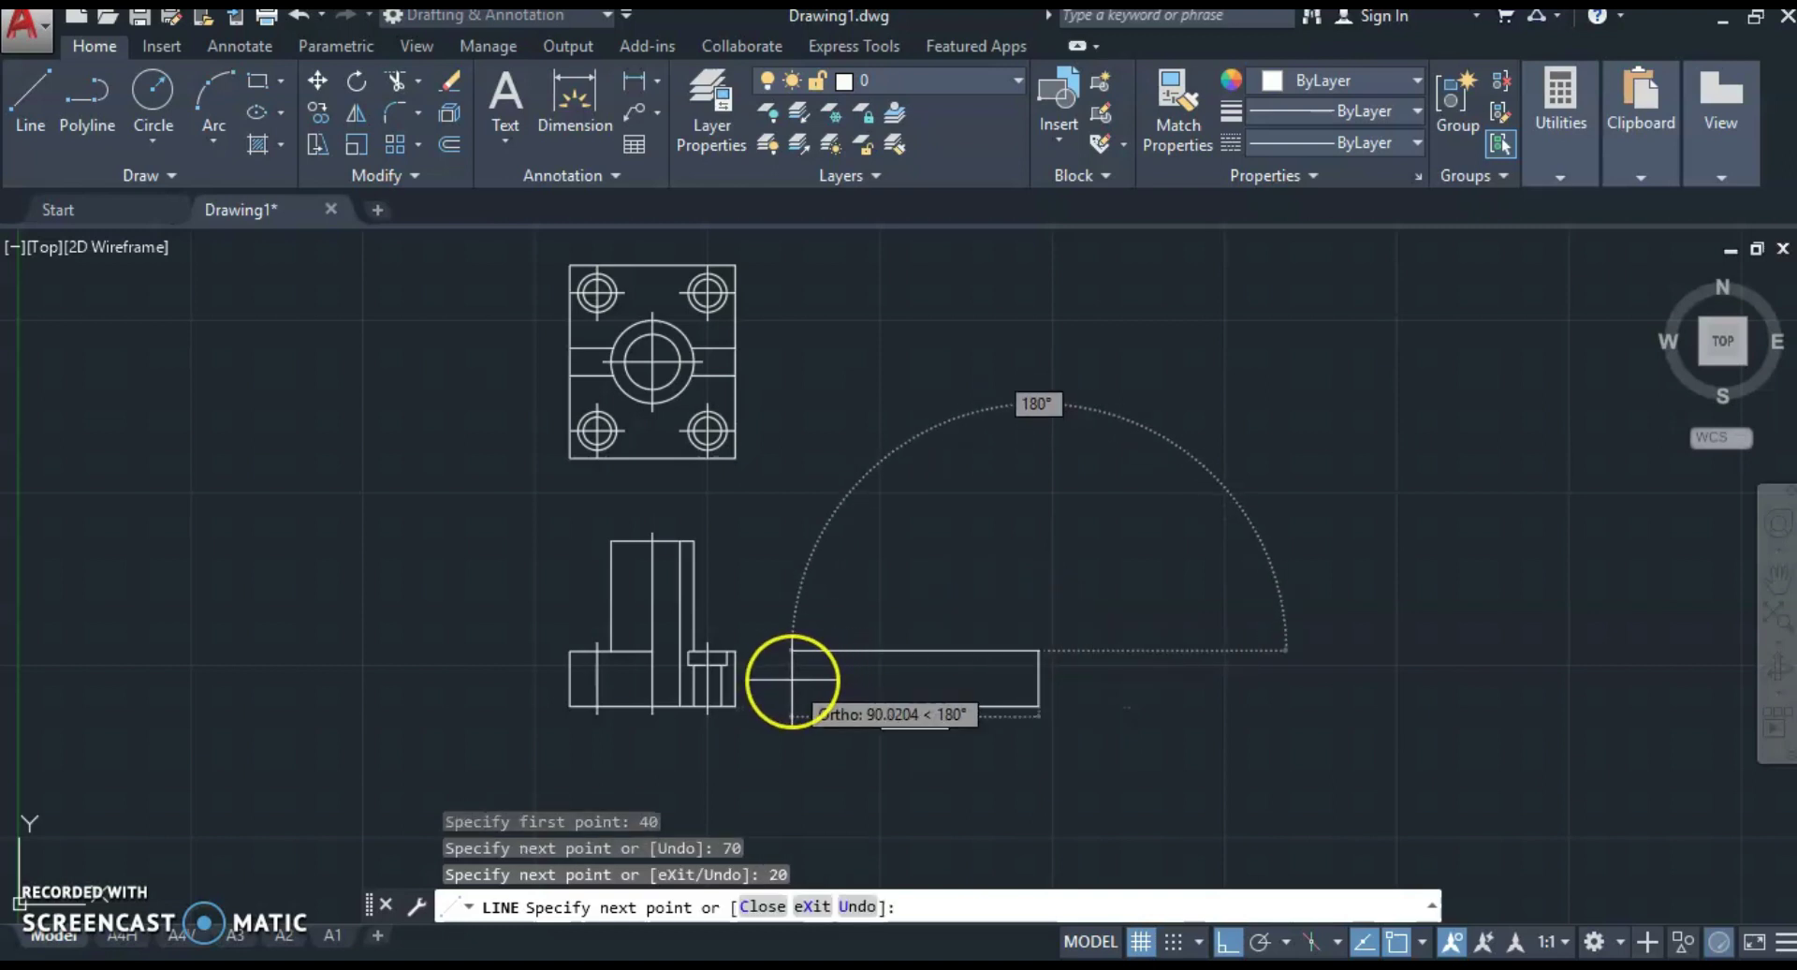
text(70)
key(Return)
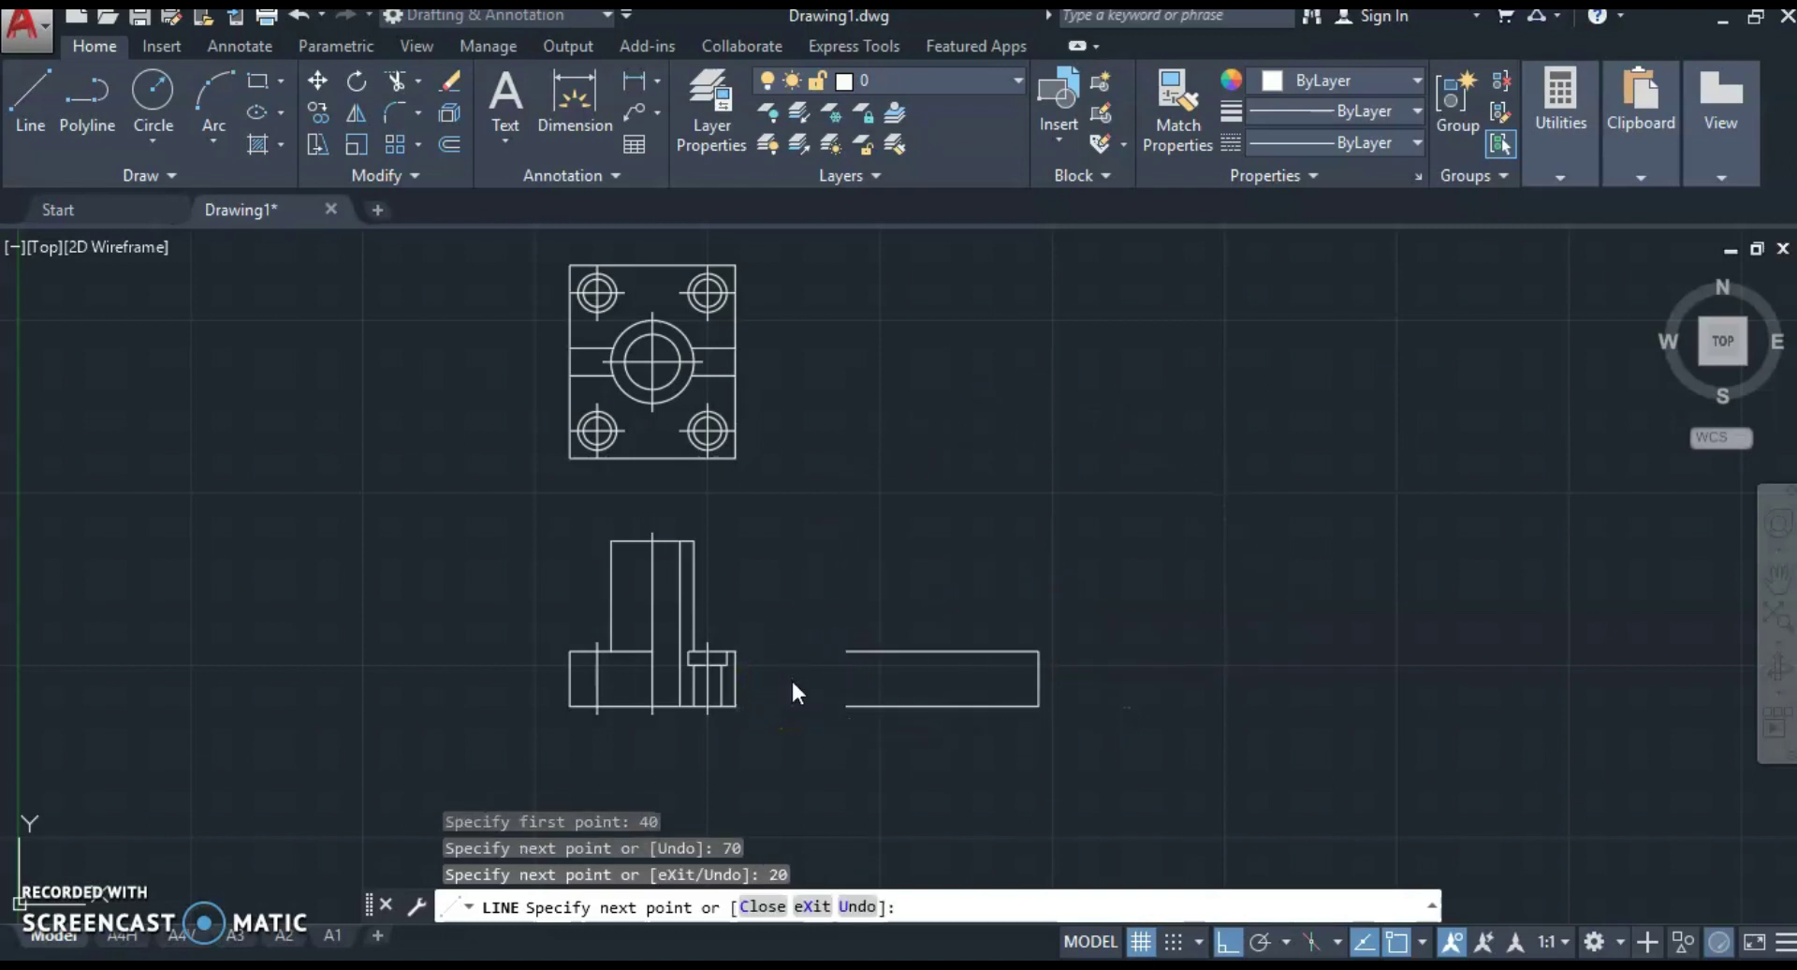
text(c)
key(Return)
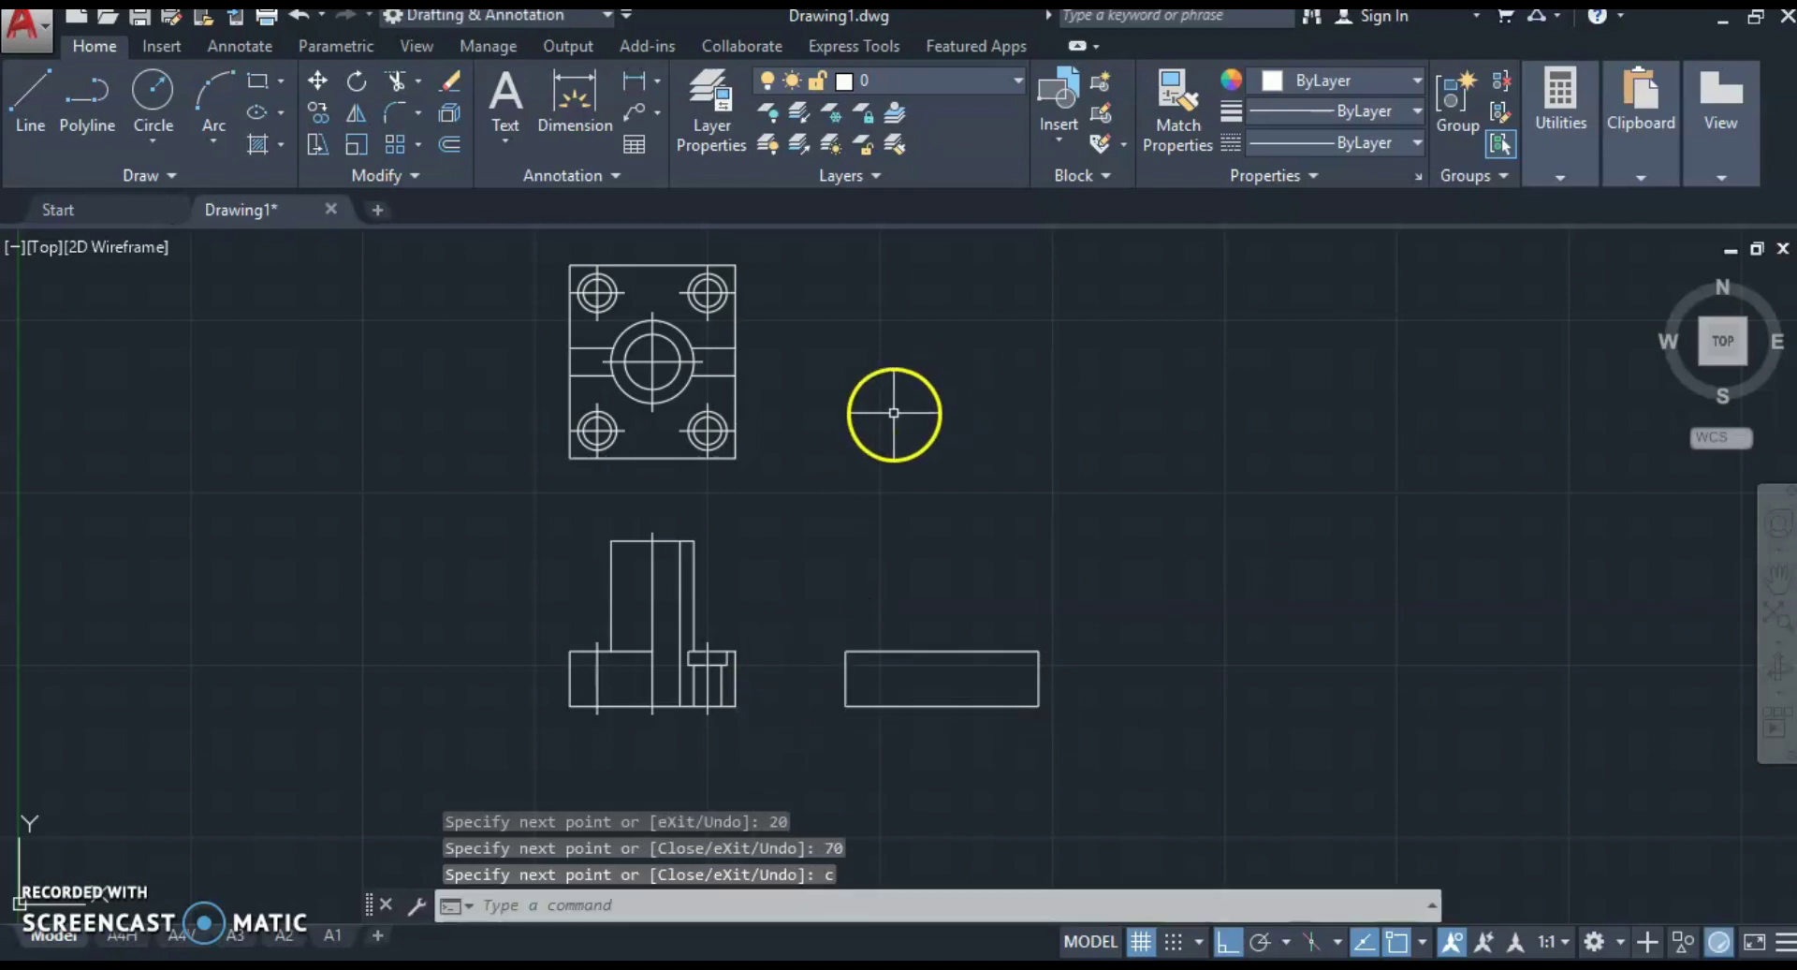
scroll(765, 542, up, 2)
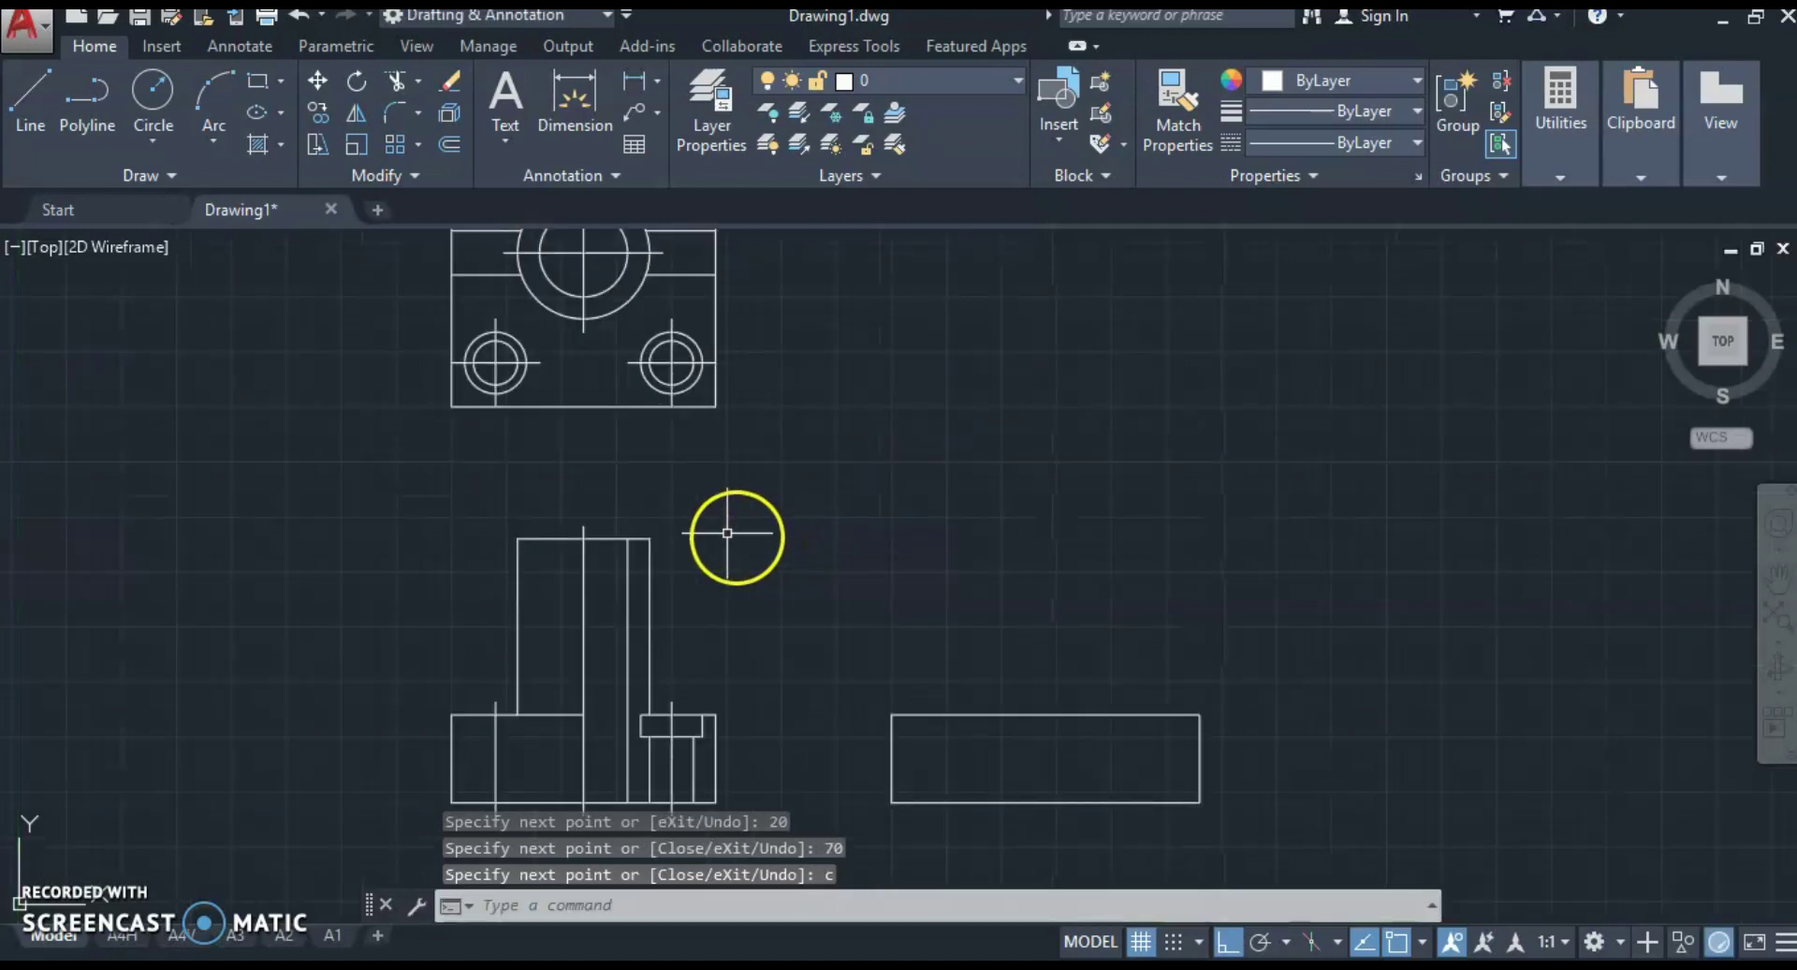
Step: Copy the front view's upright onto the side view, centred on the base rectangle's top edge
click(490, 497)
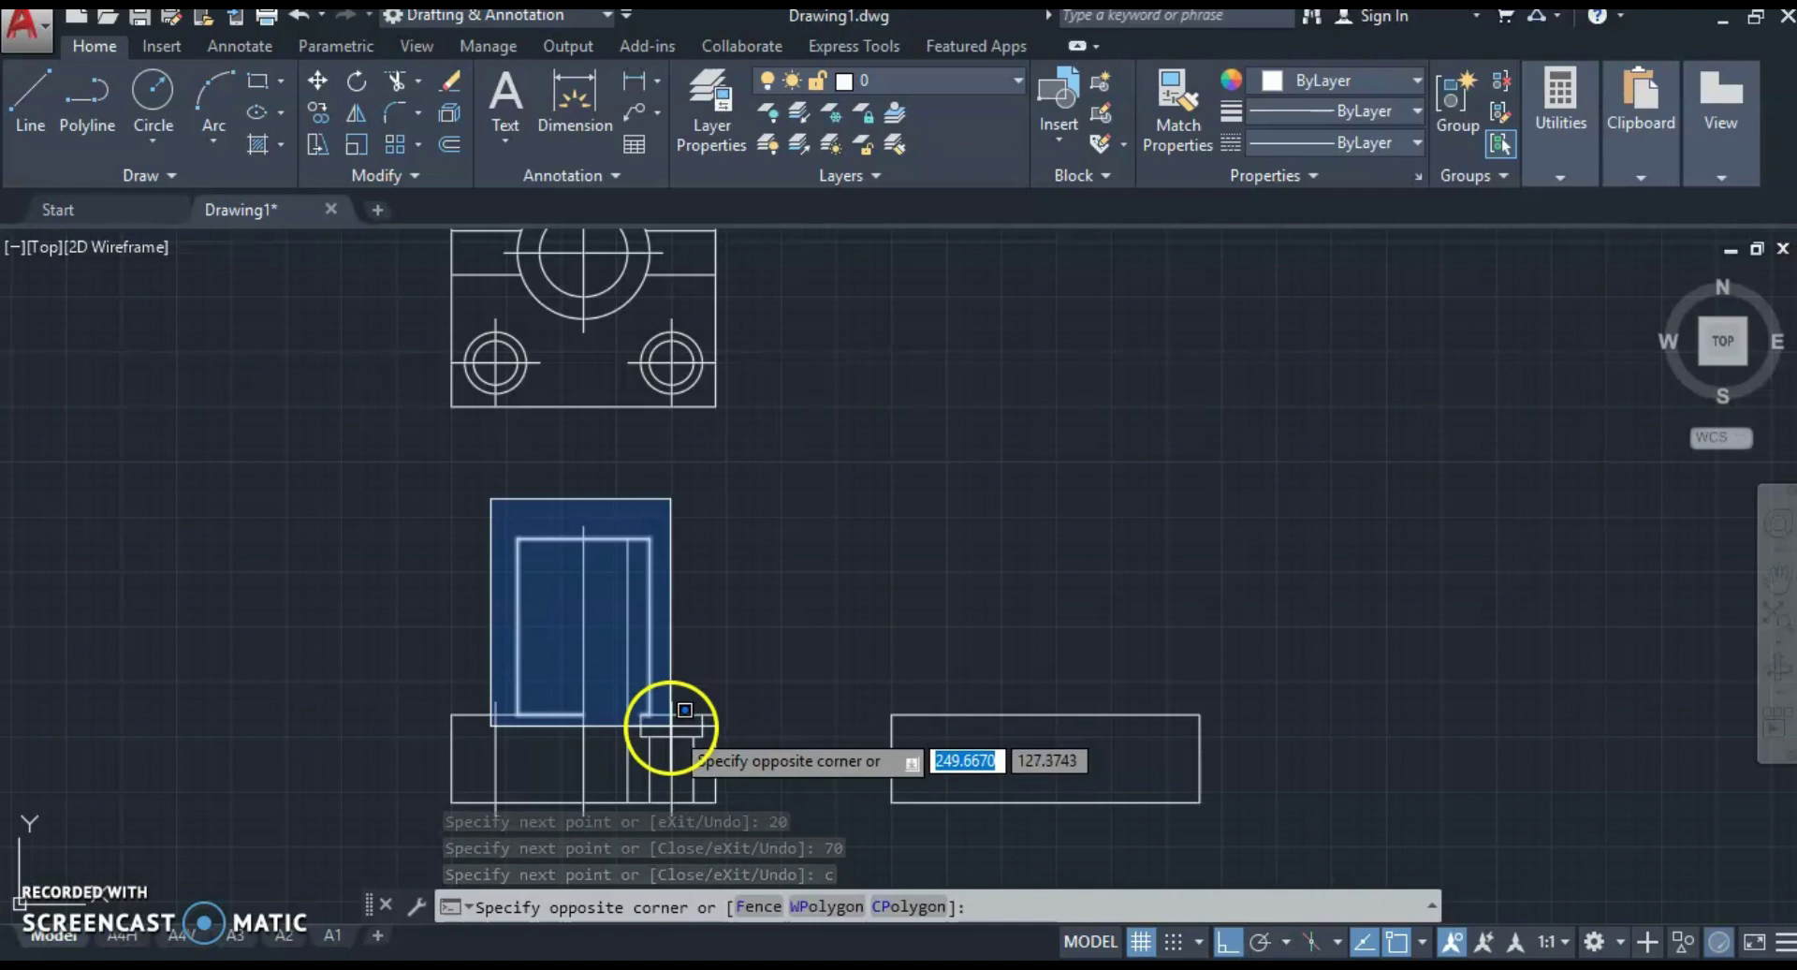
click(684, 709)
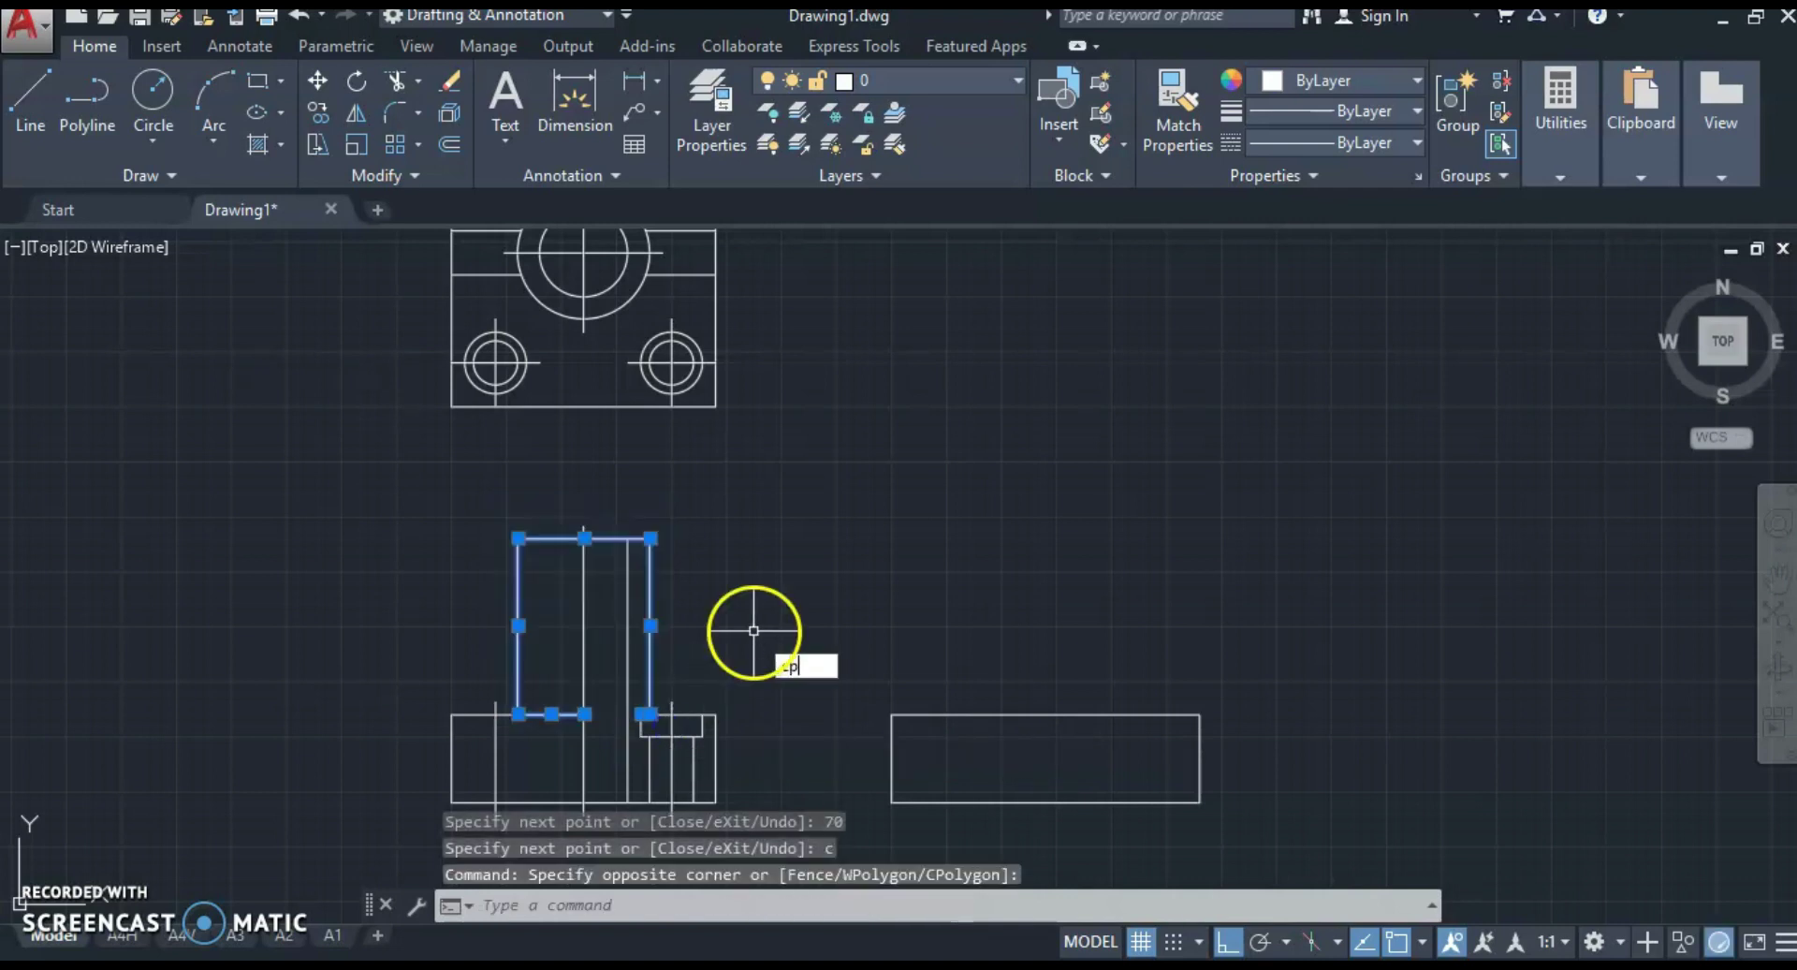
key(Return)
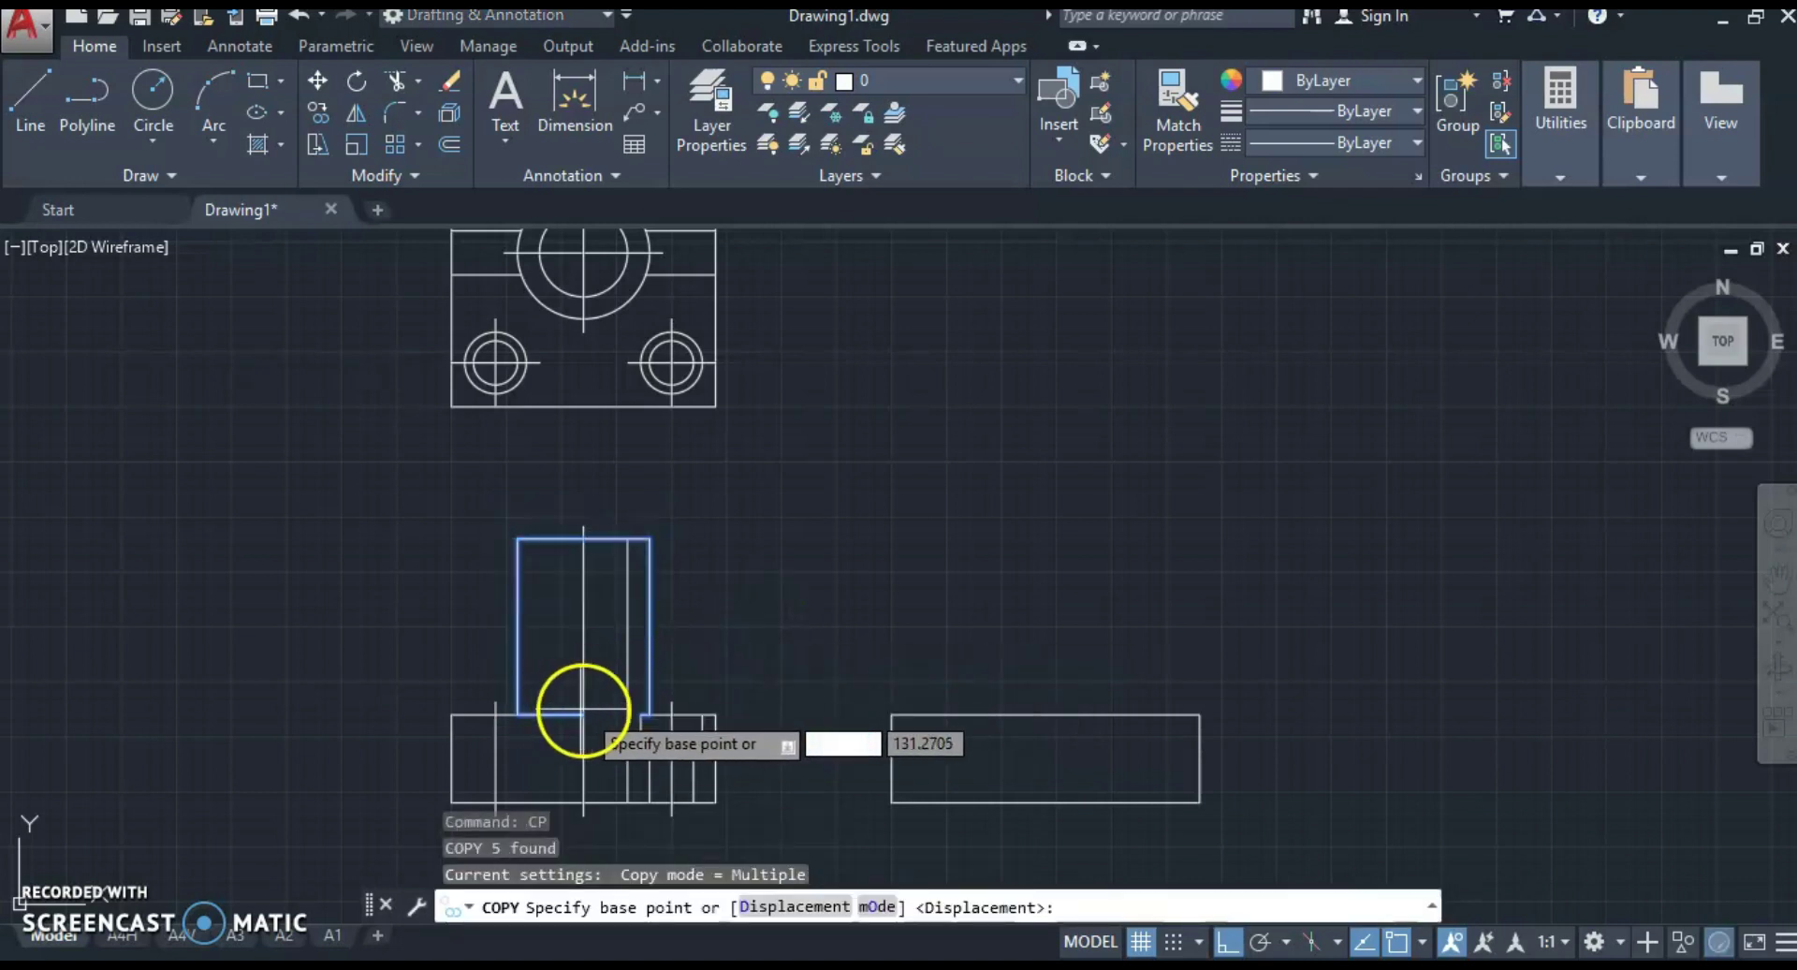
click(583, 714)
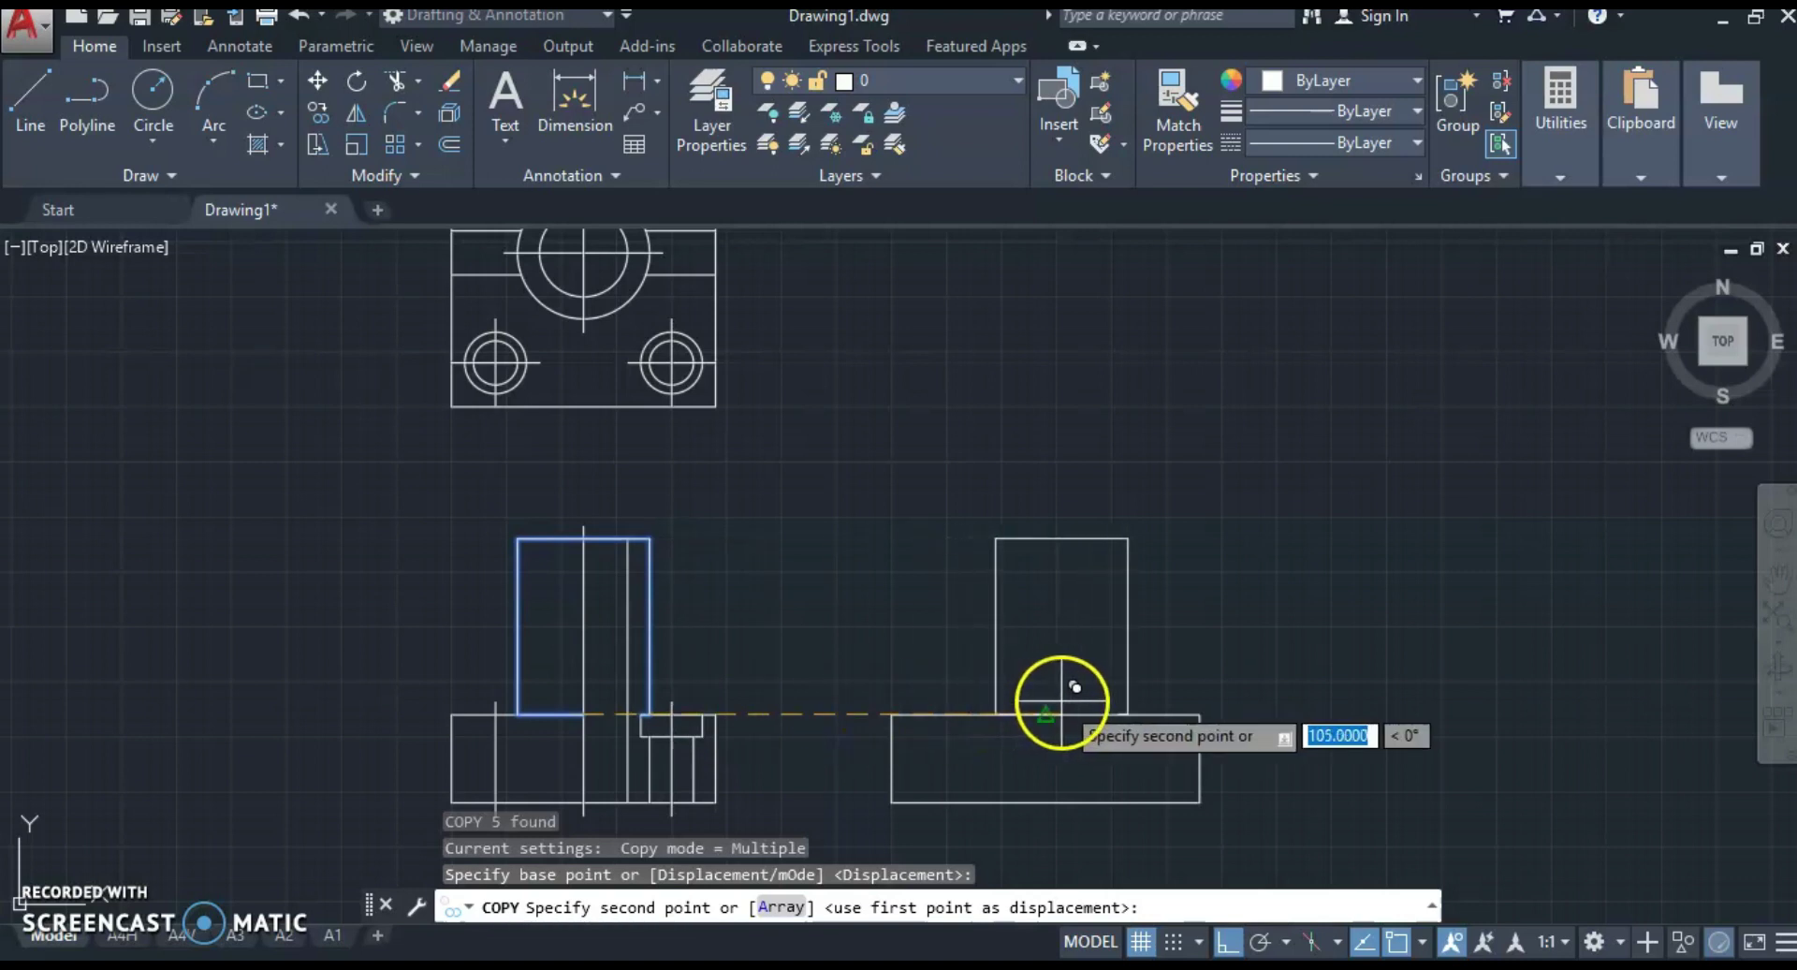
click(1061, 702)
key(Escape)
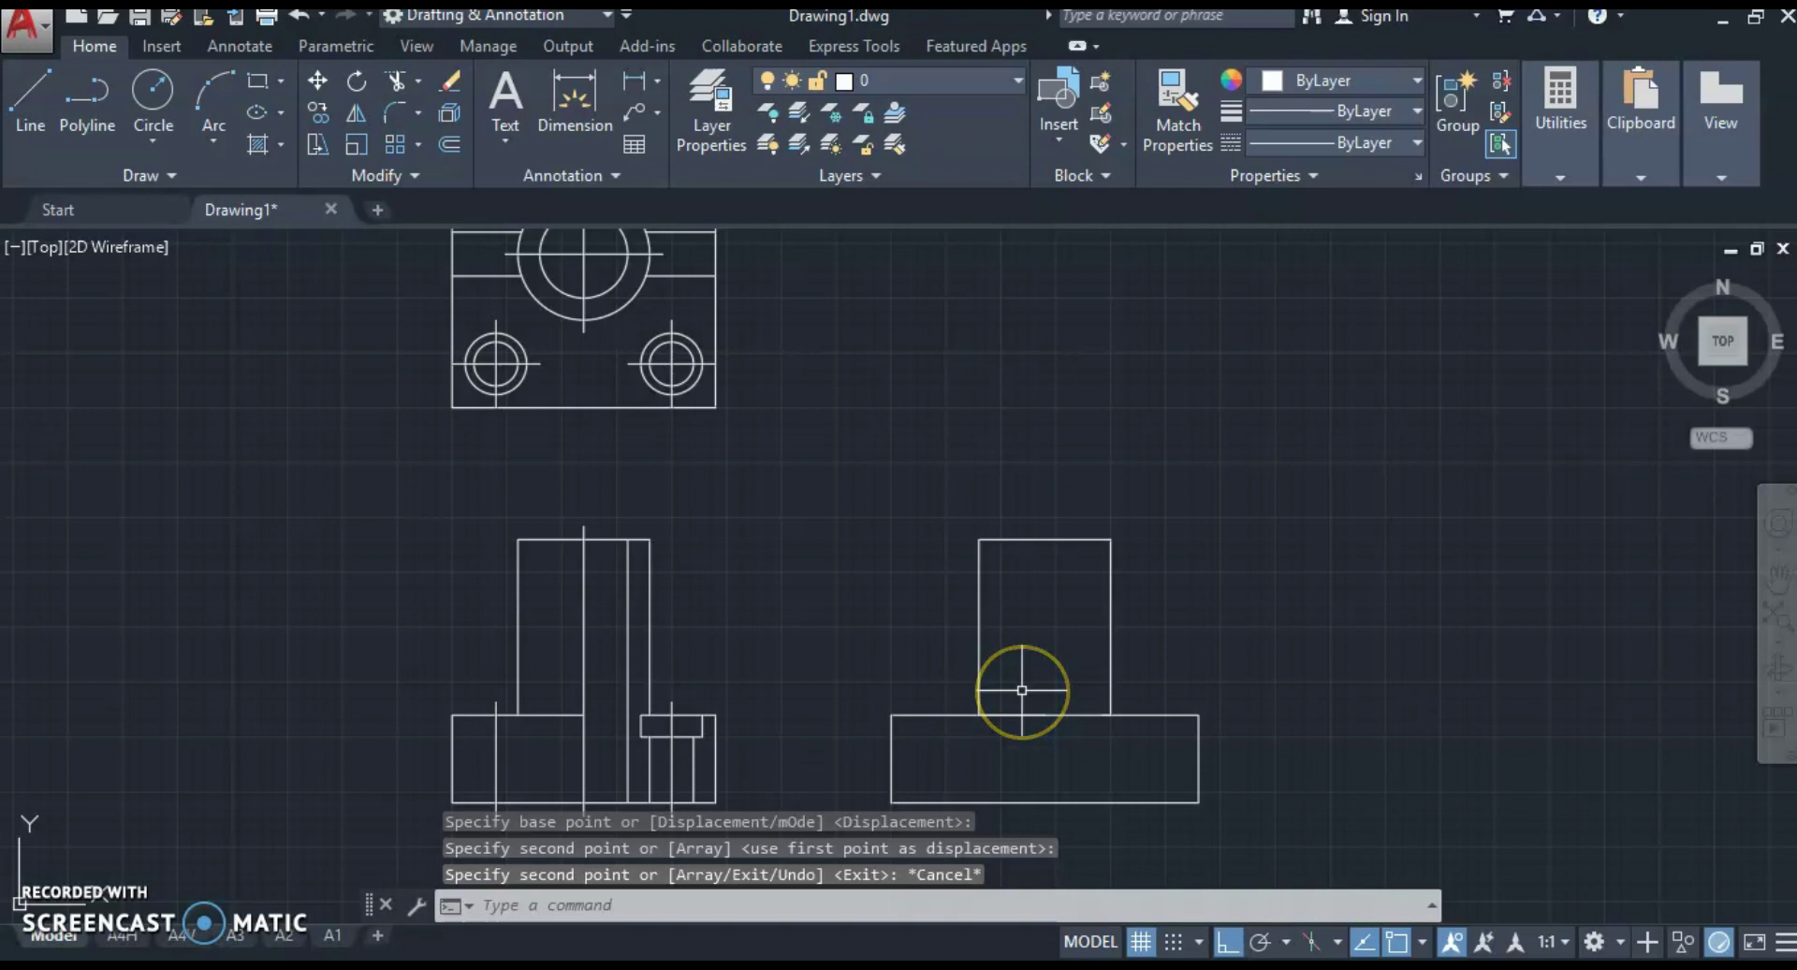
Step: Compare the drawing against the reference PDF before continuing
text(l)
key(Return)
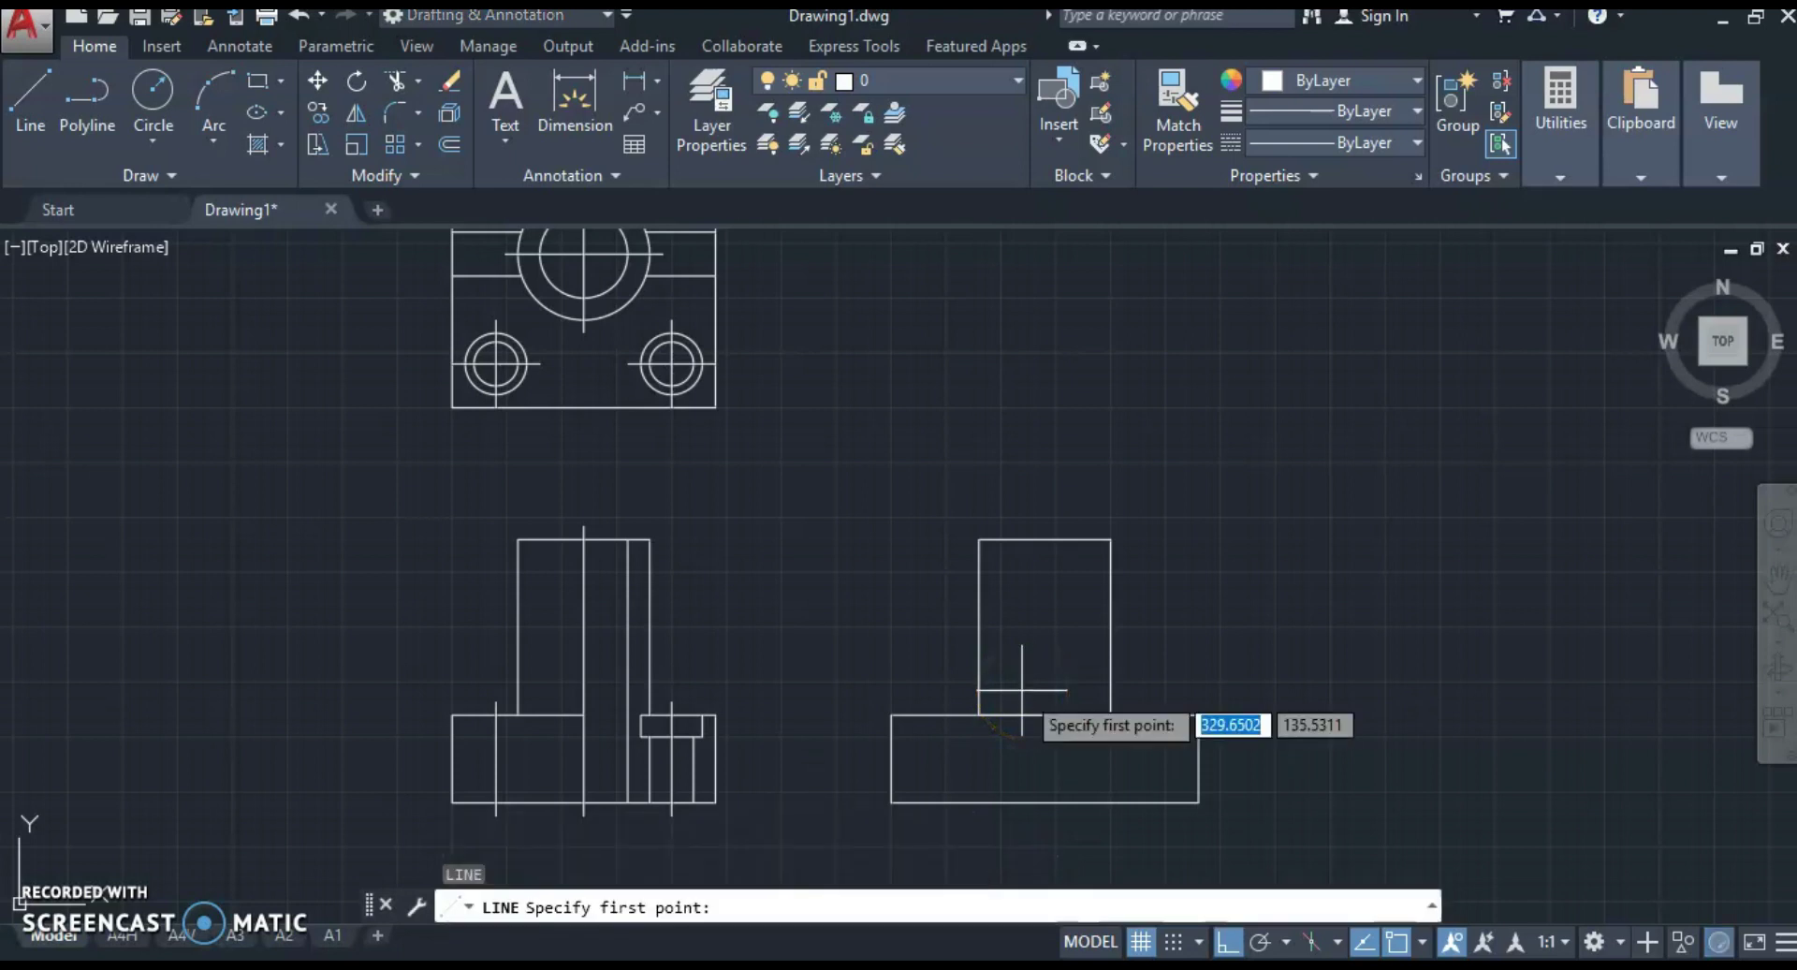
key(Escape)
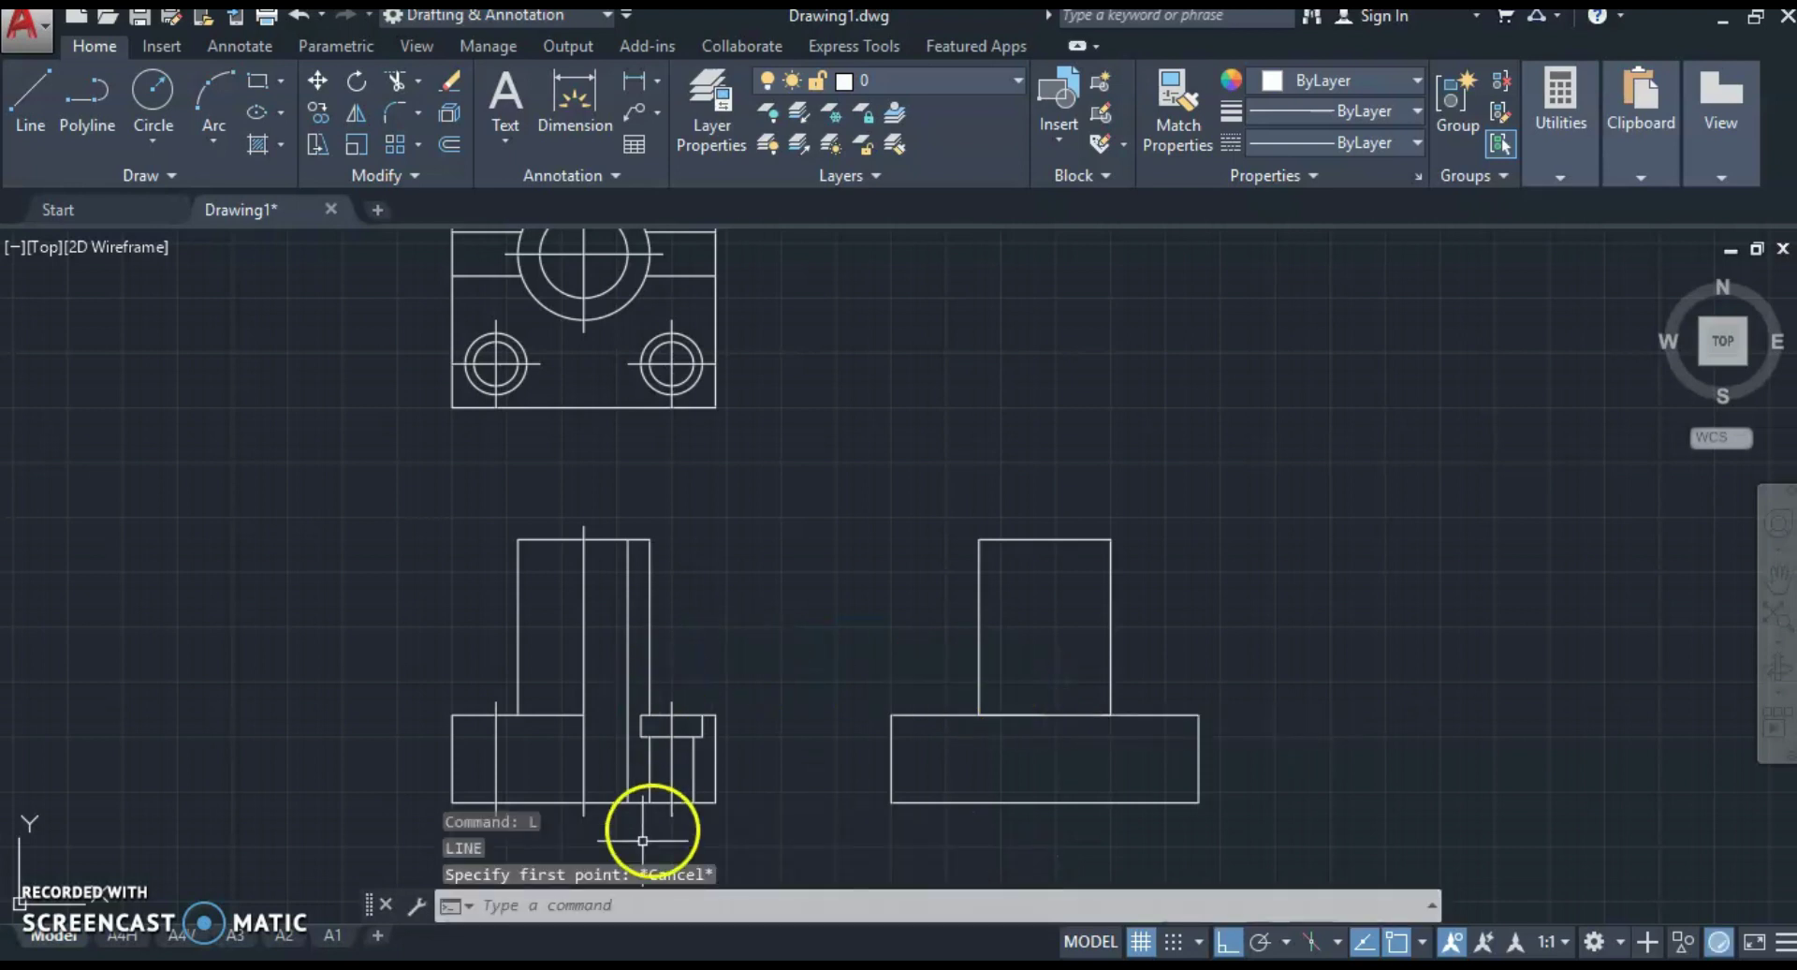
key(alt+Tab)
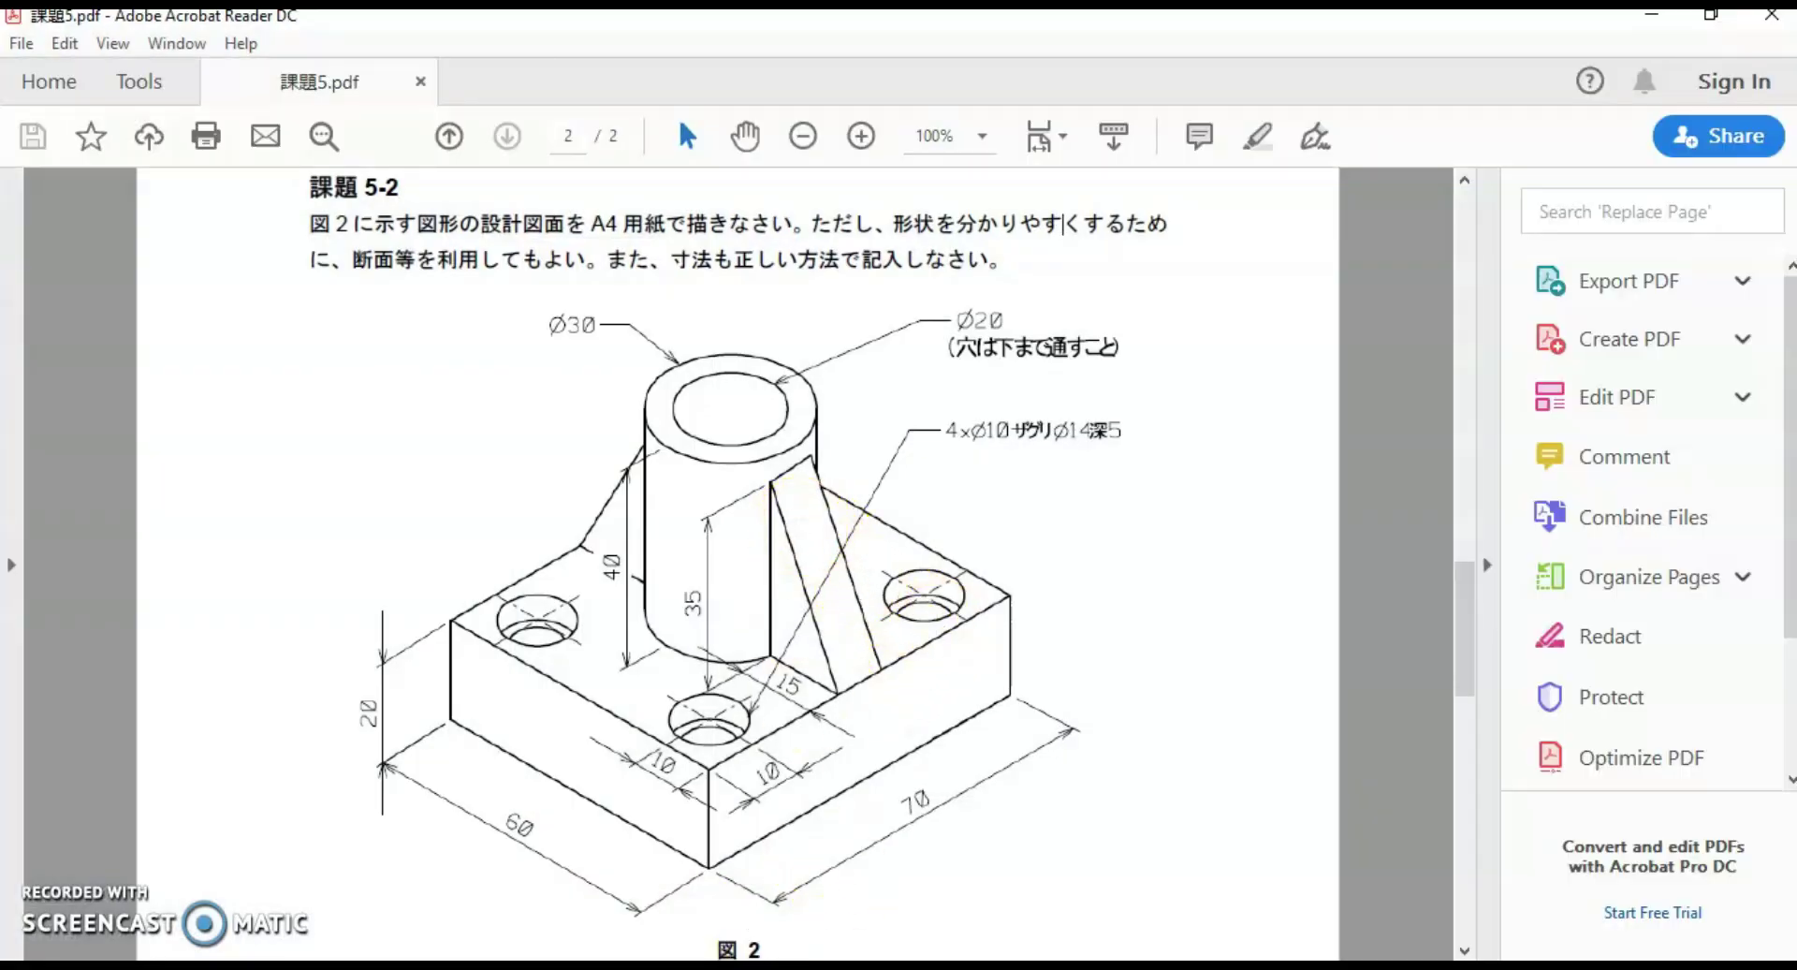
key(alt+Tab)
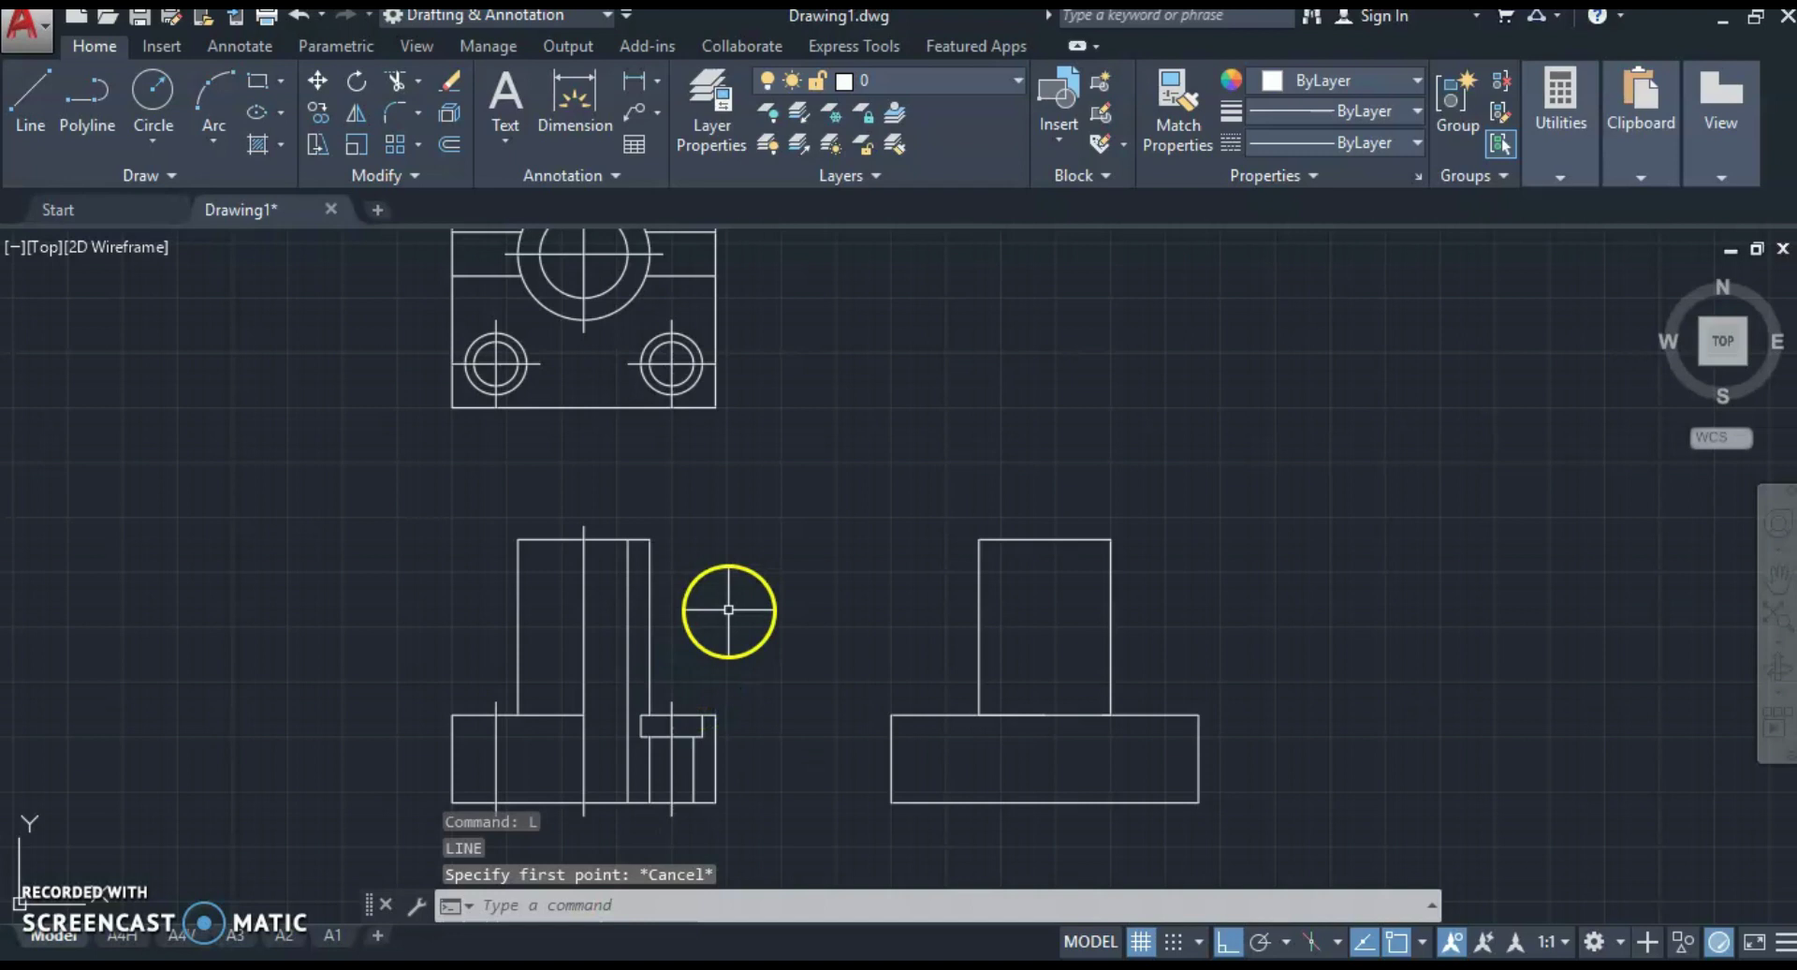
key(Return)
Step: Draw a slanted rib line from the upright's edge (35) down to the base's right corner
key(Escape)
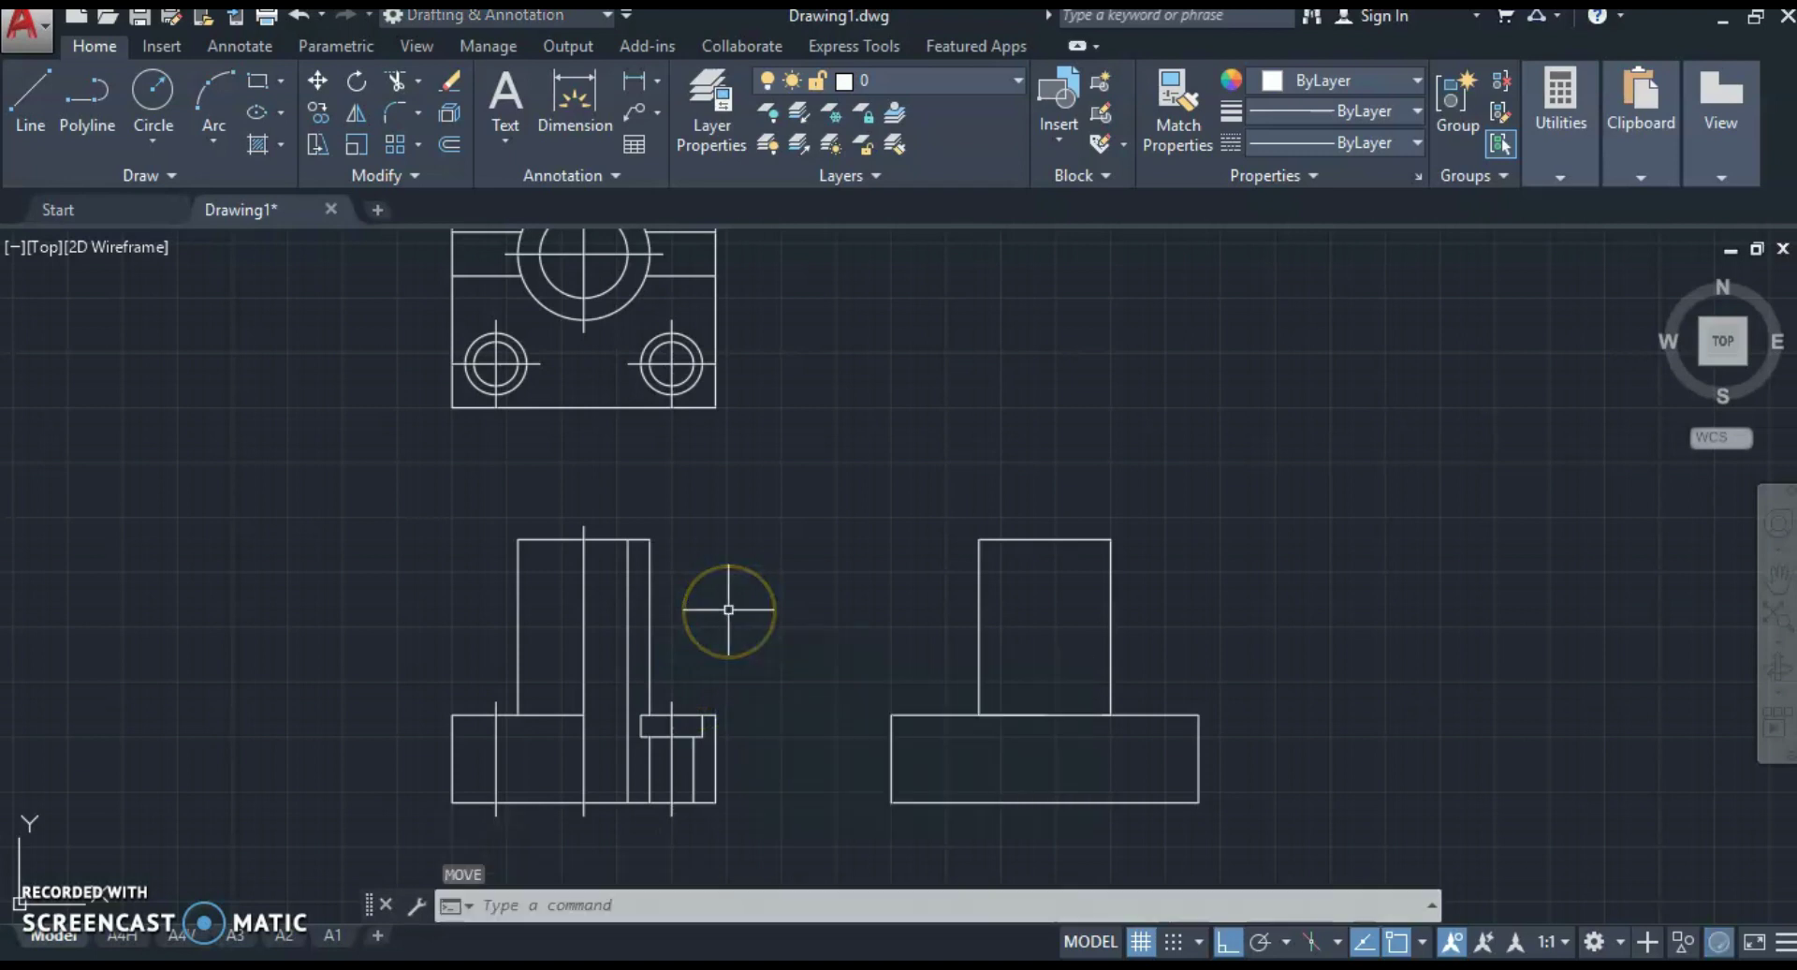
key(Escape)
text(l)
key(Return)
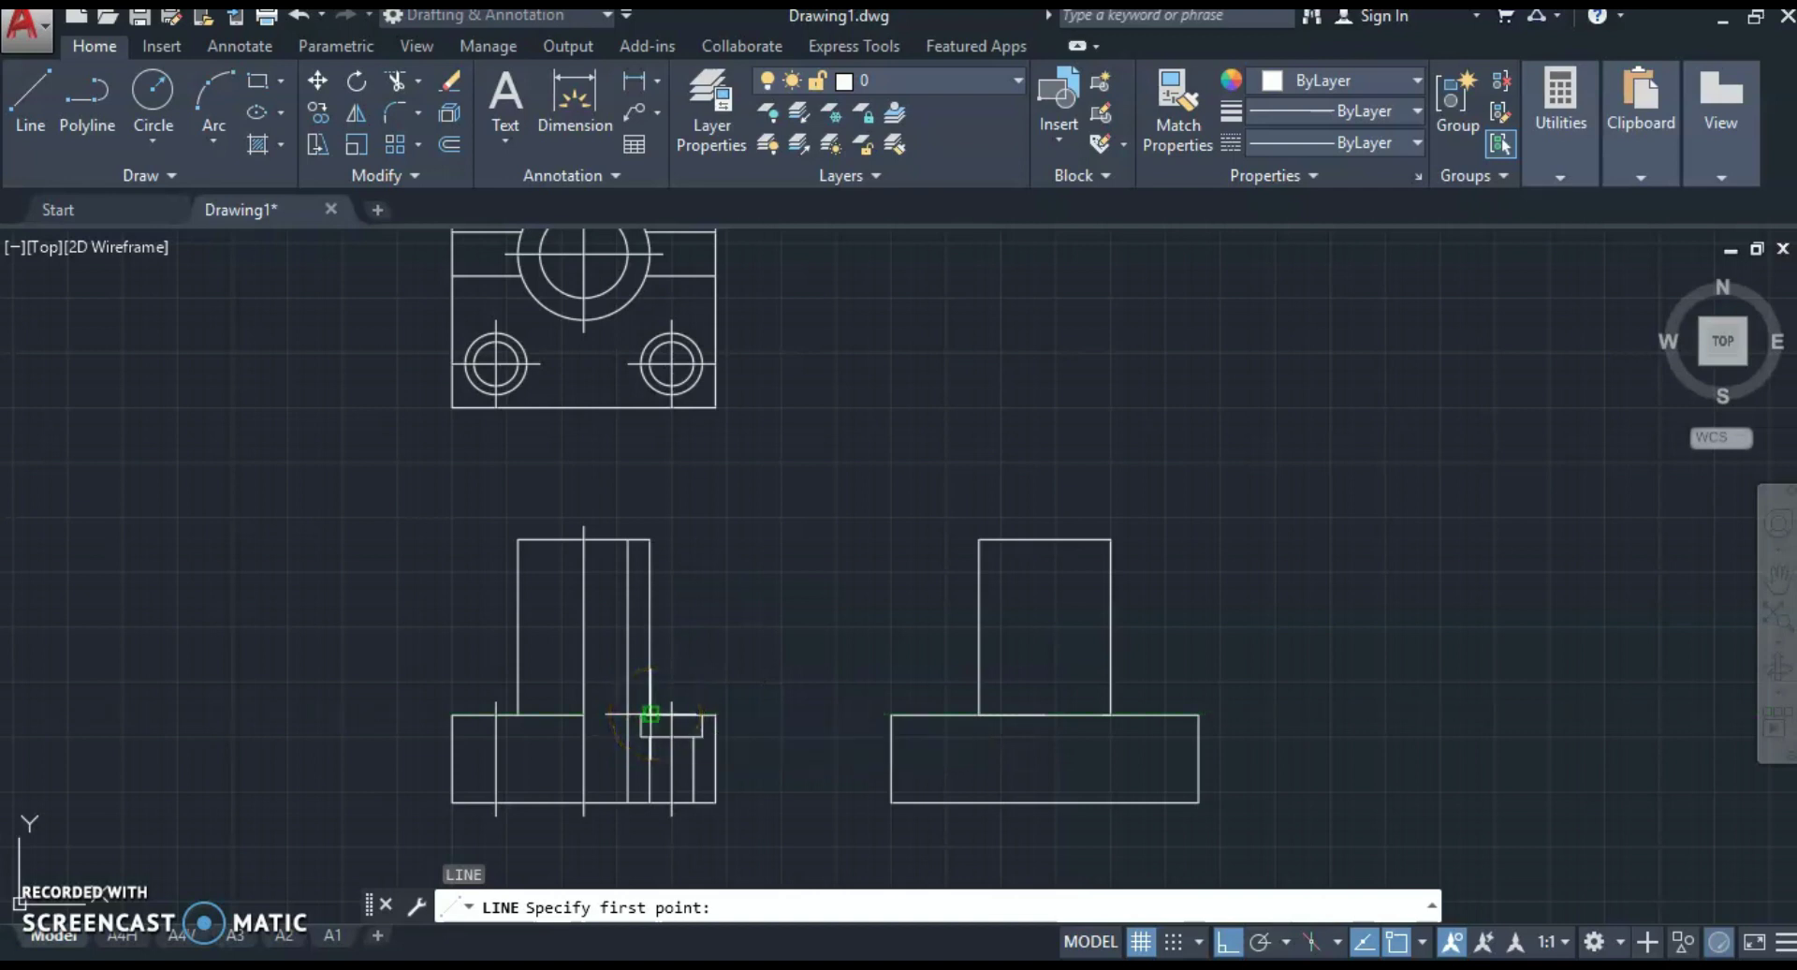
text(35)
key(Return)
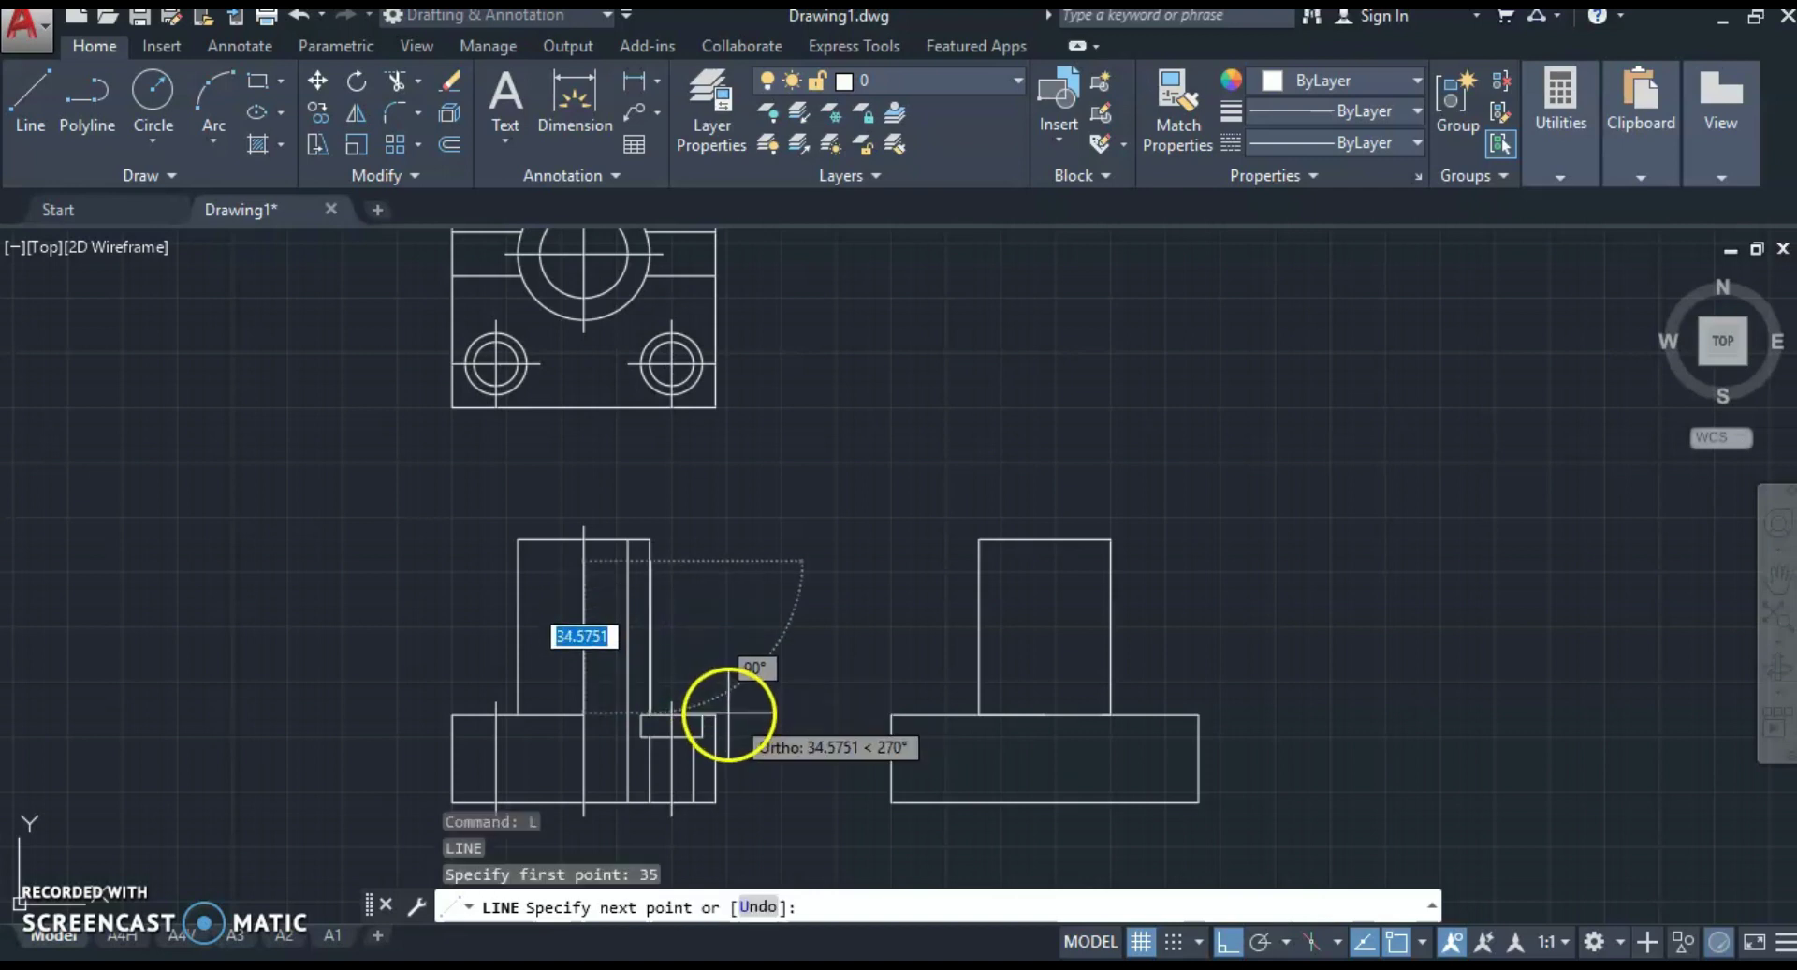
click(716, 714)
key(Escape)
Step: Mirror the rib line about the vertical centre line, keeping the original
click(686, 570)
click(664, 620)
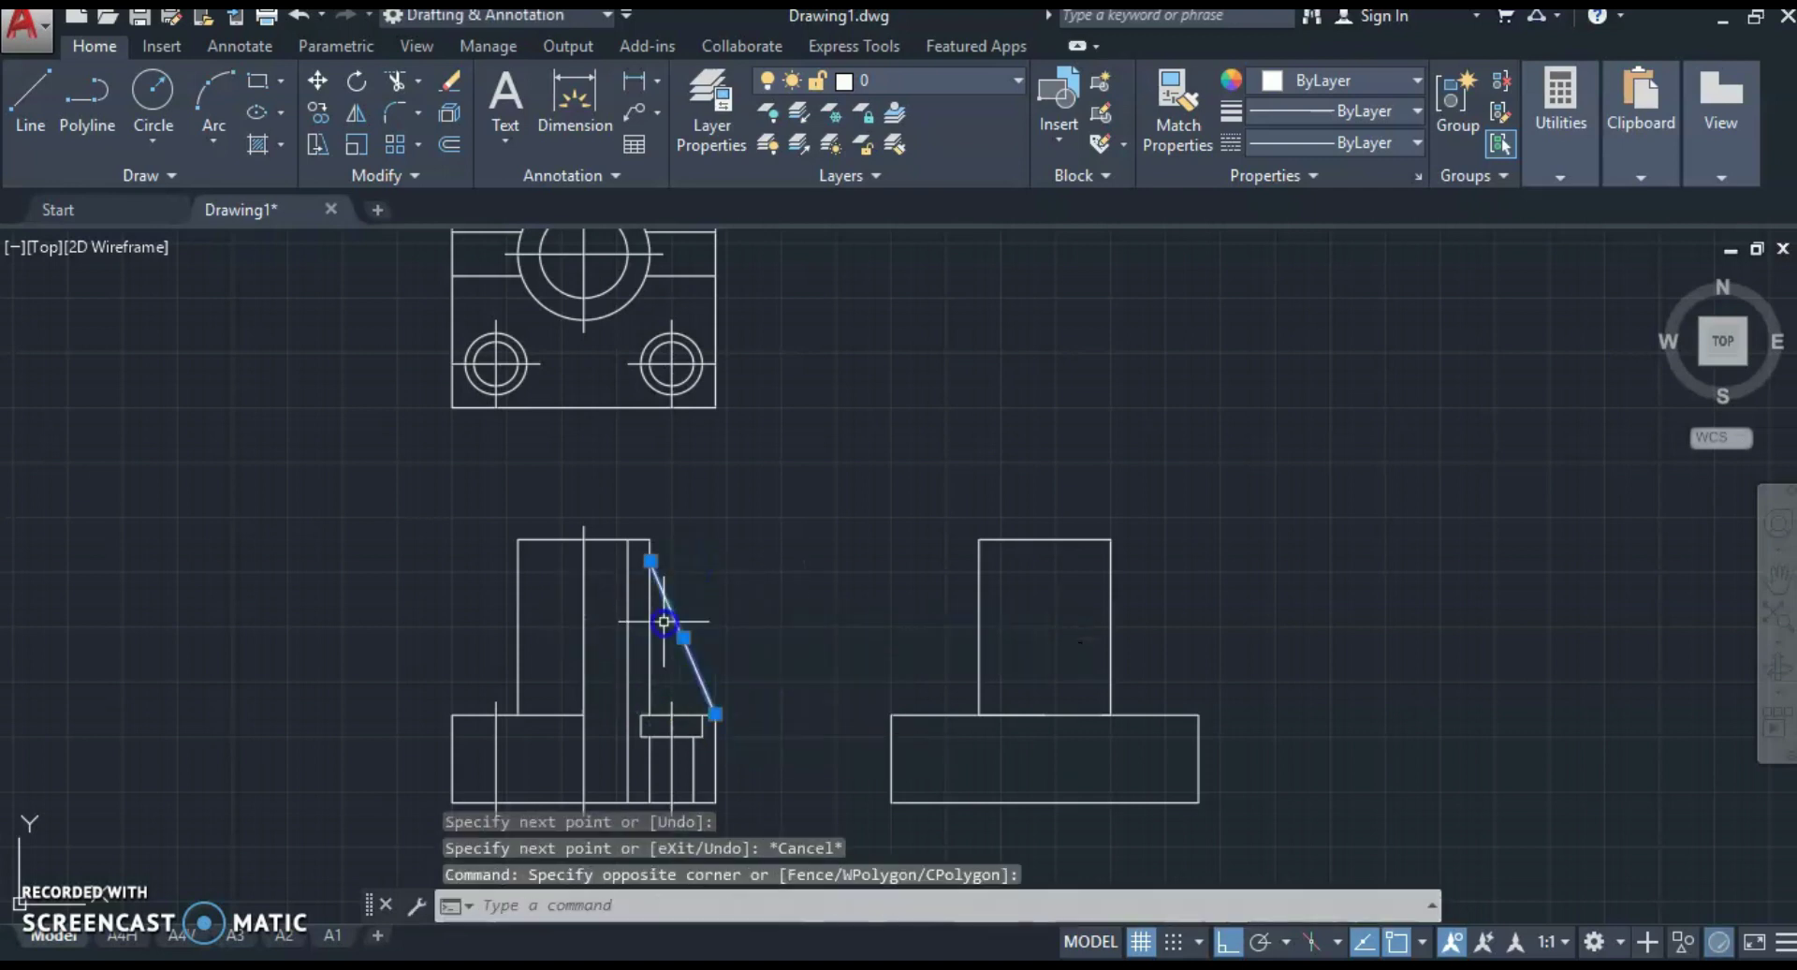
text(MI)
key(Return)
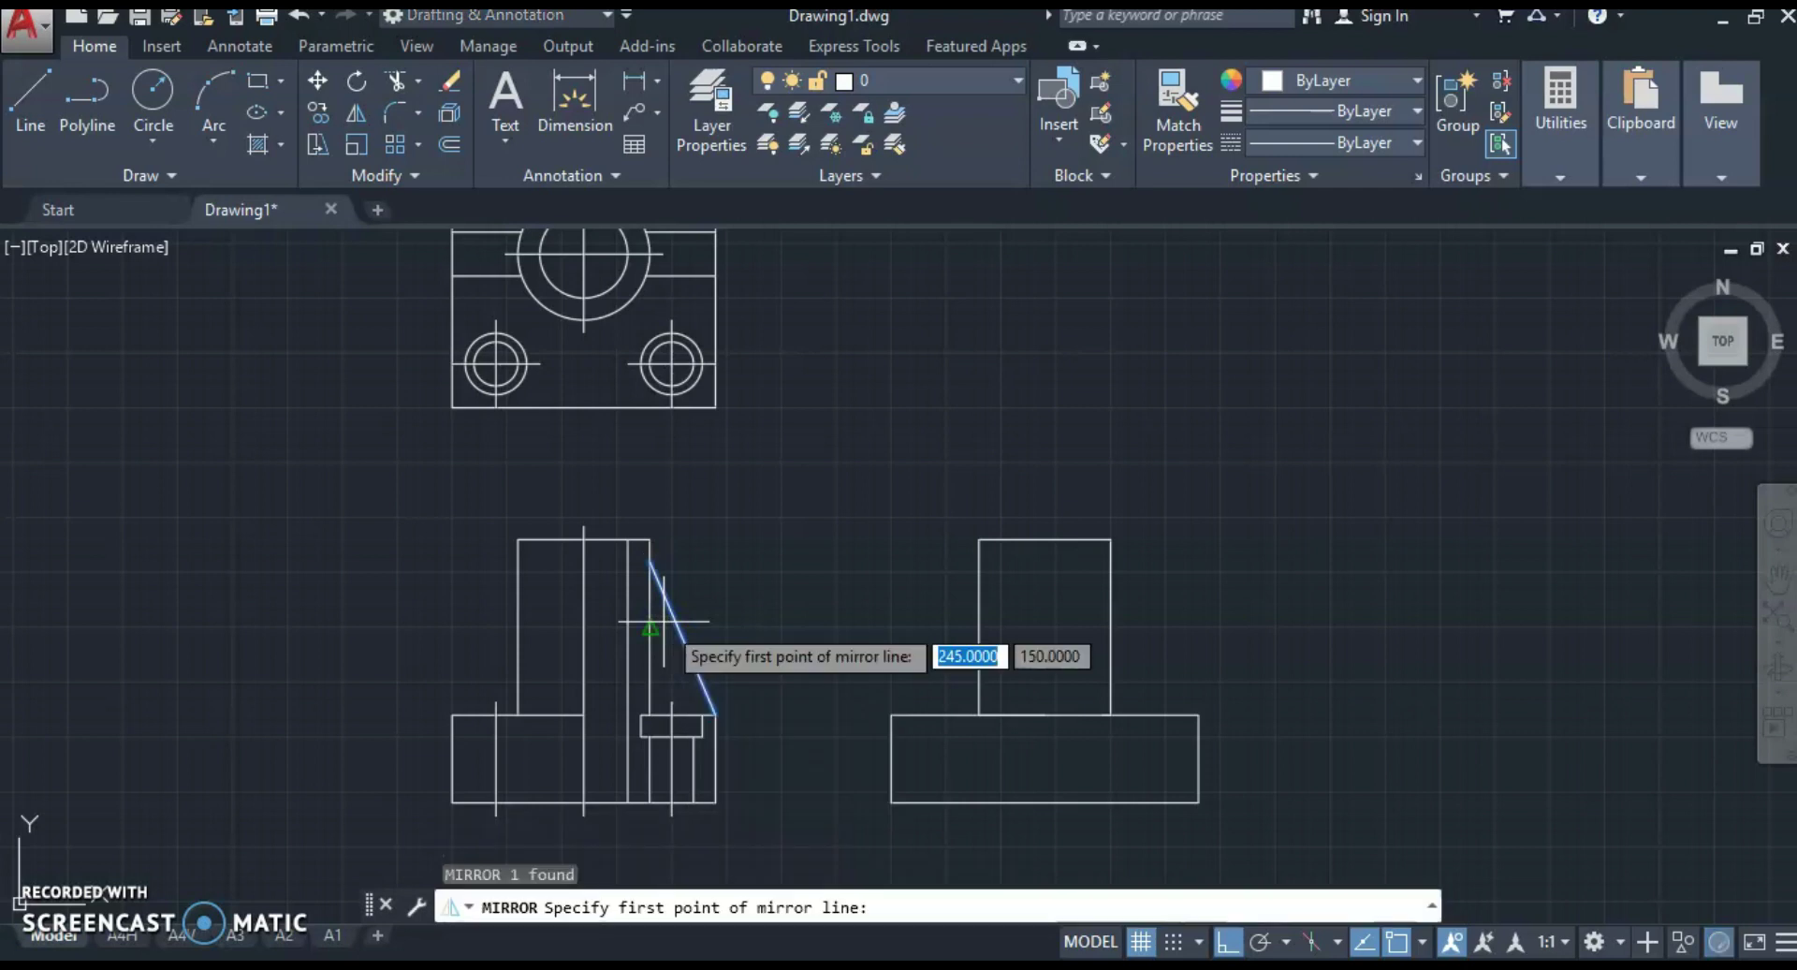
click(585, 527)
click(584, 474)
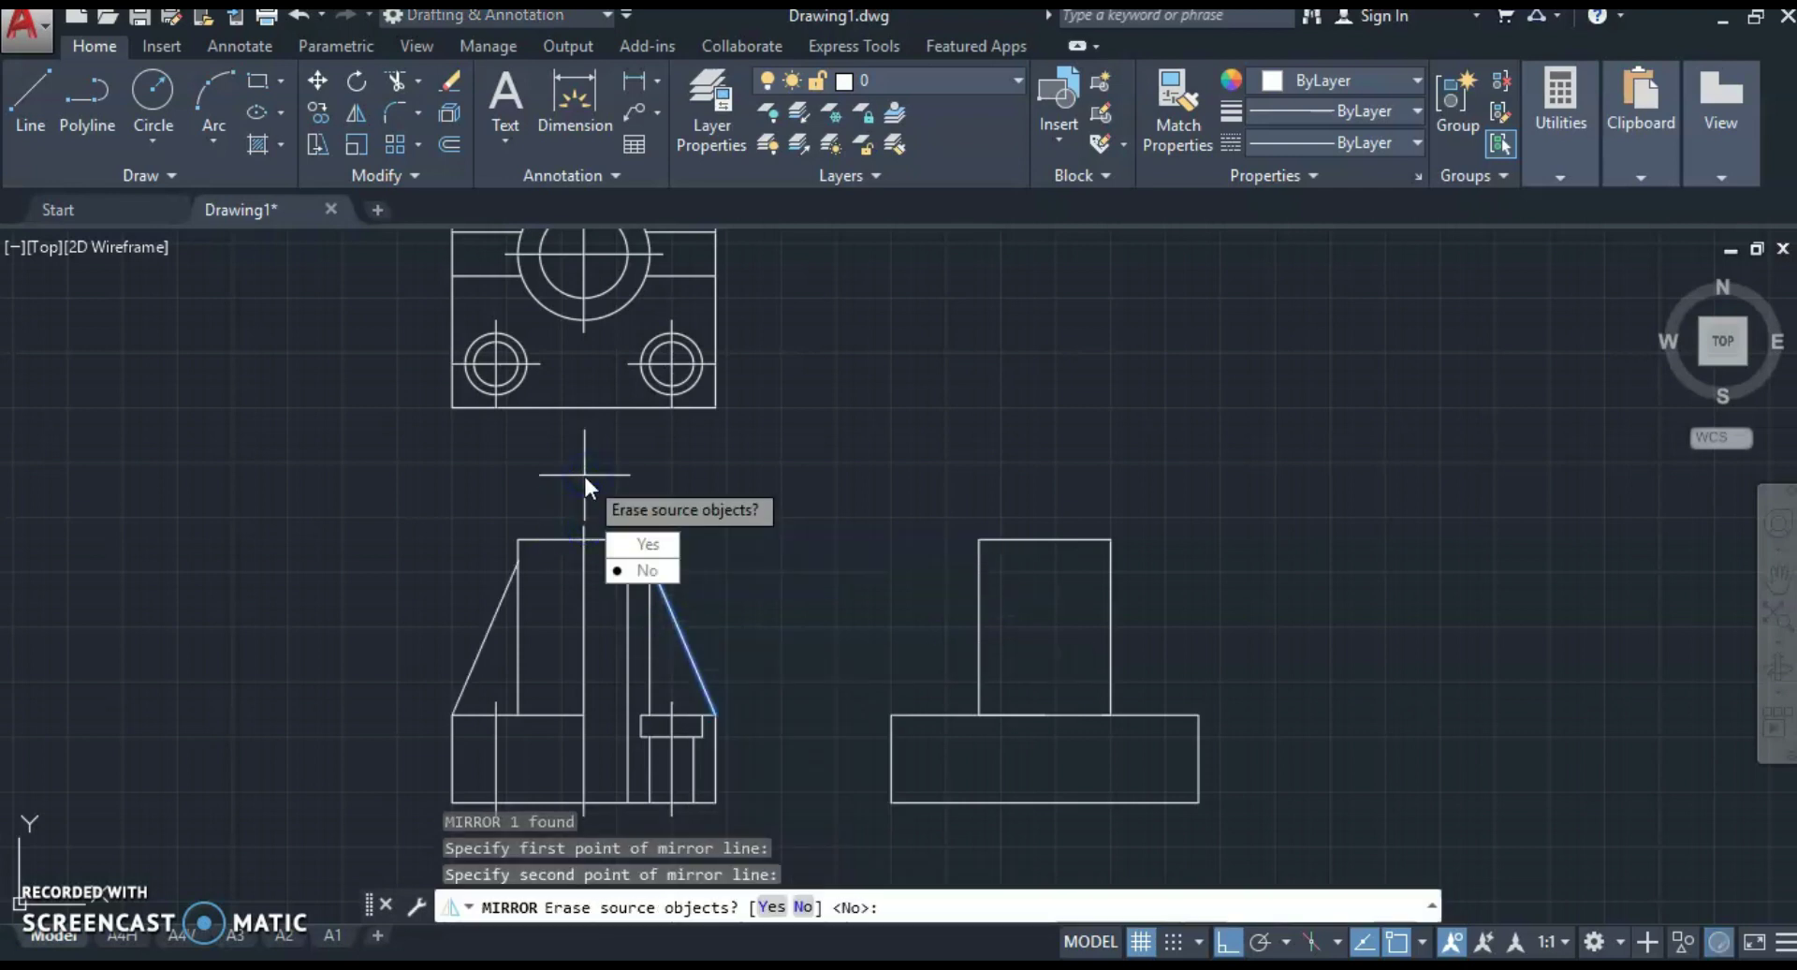
key(Return)
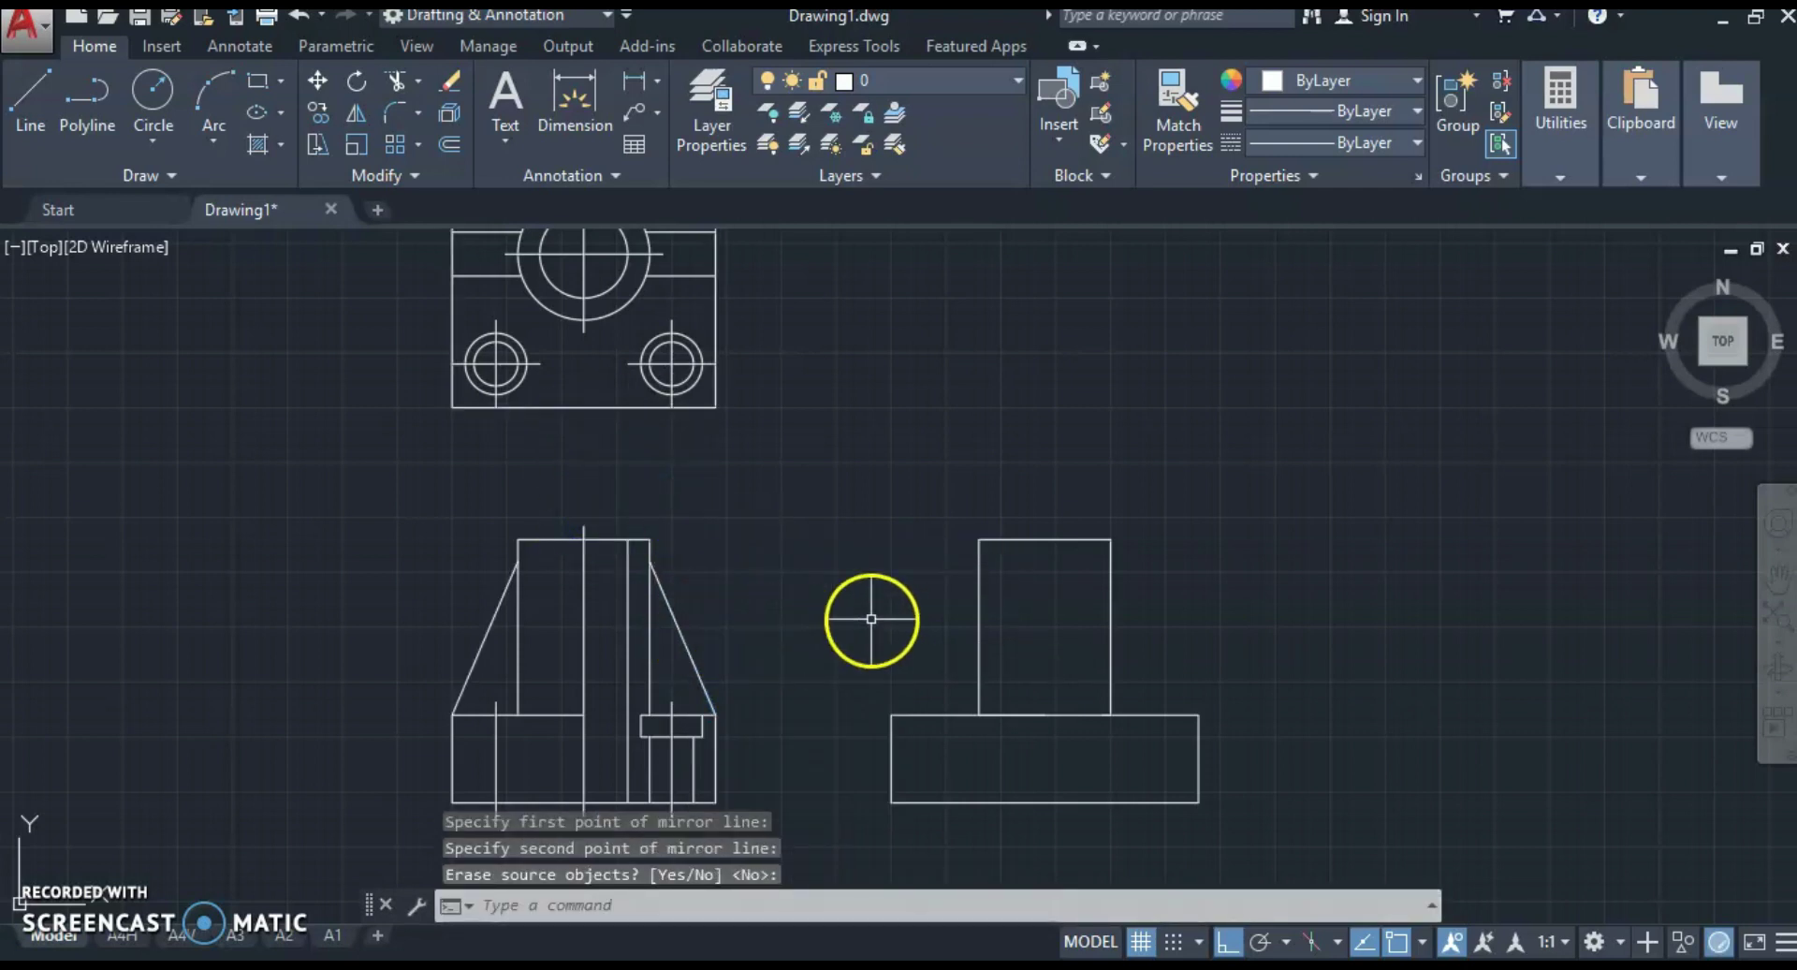
text(L)
key(Return)
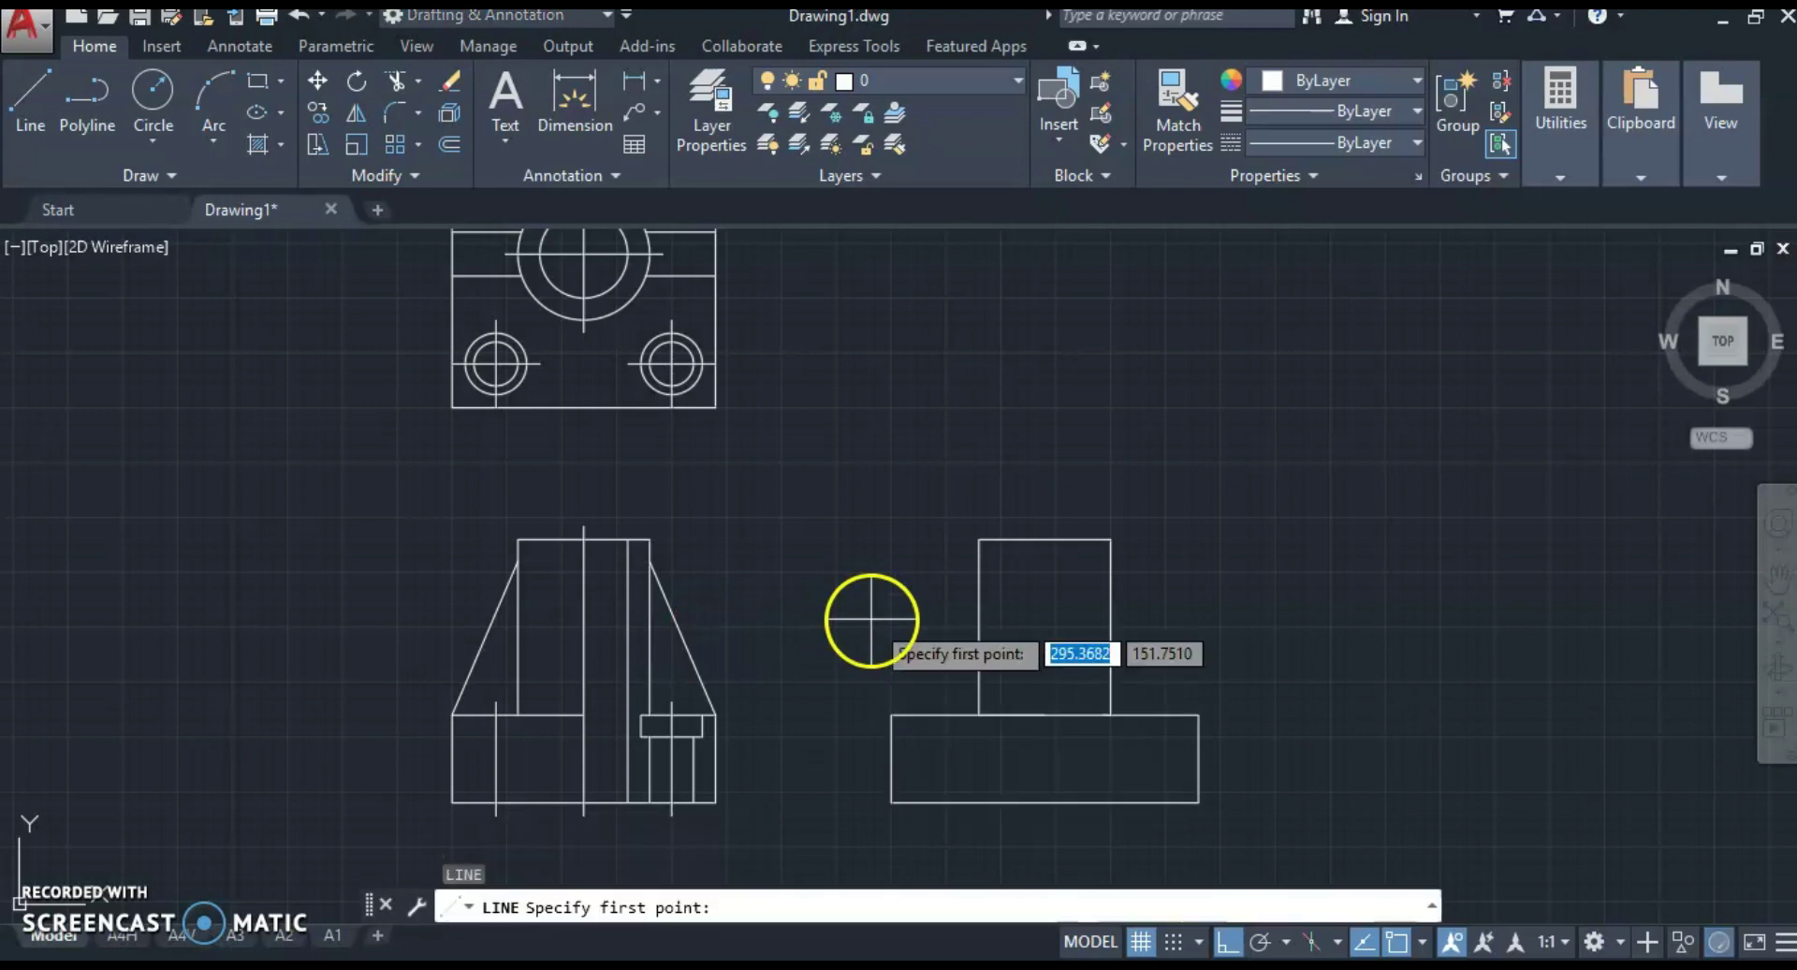
Step: Draw the side view's vertical centre line and offset it 5 to each side for the bore edges
click(1045, 539)
click(1050, 803)
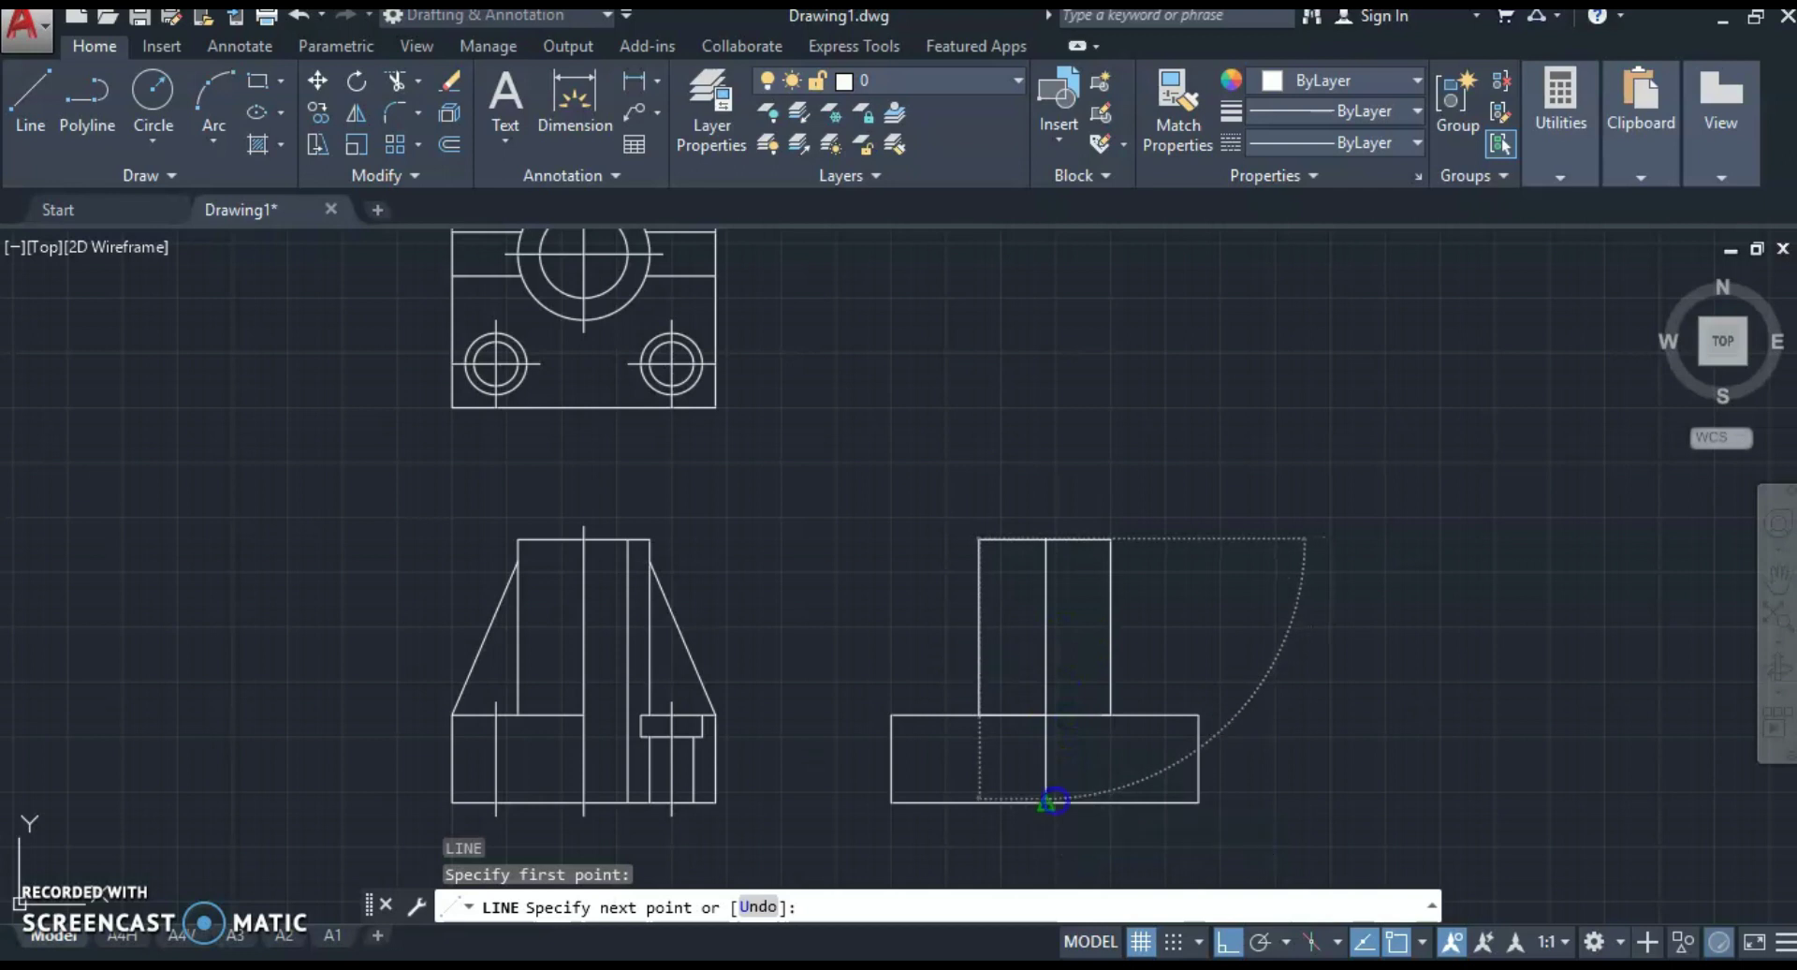
key(Escape)
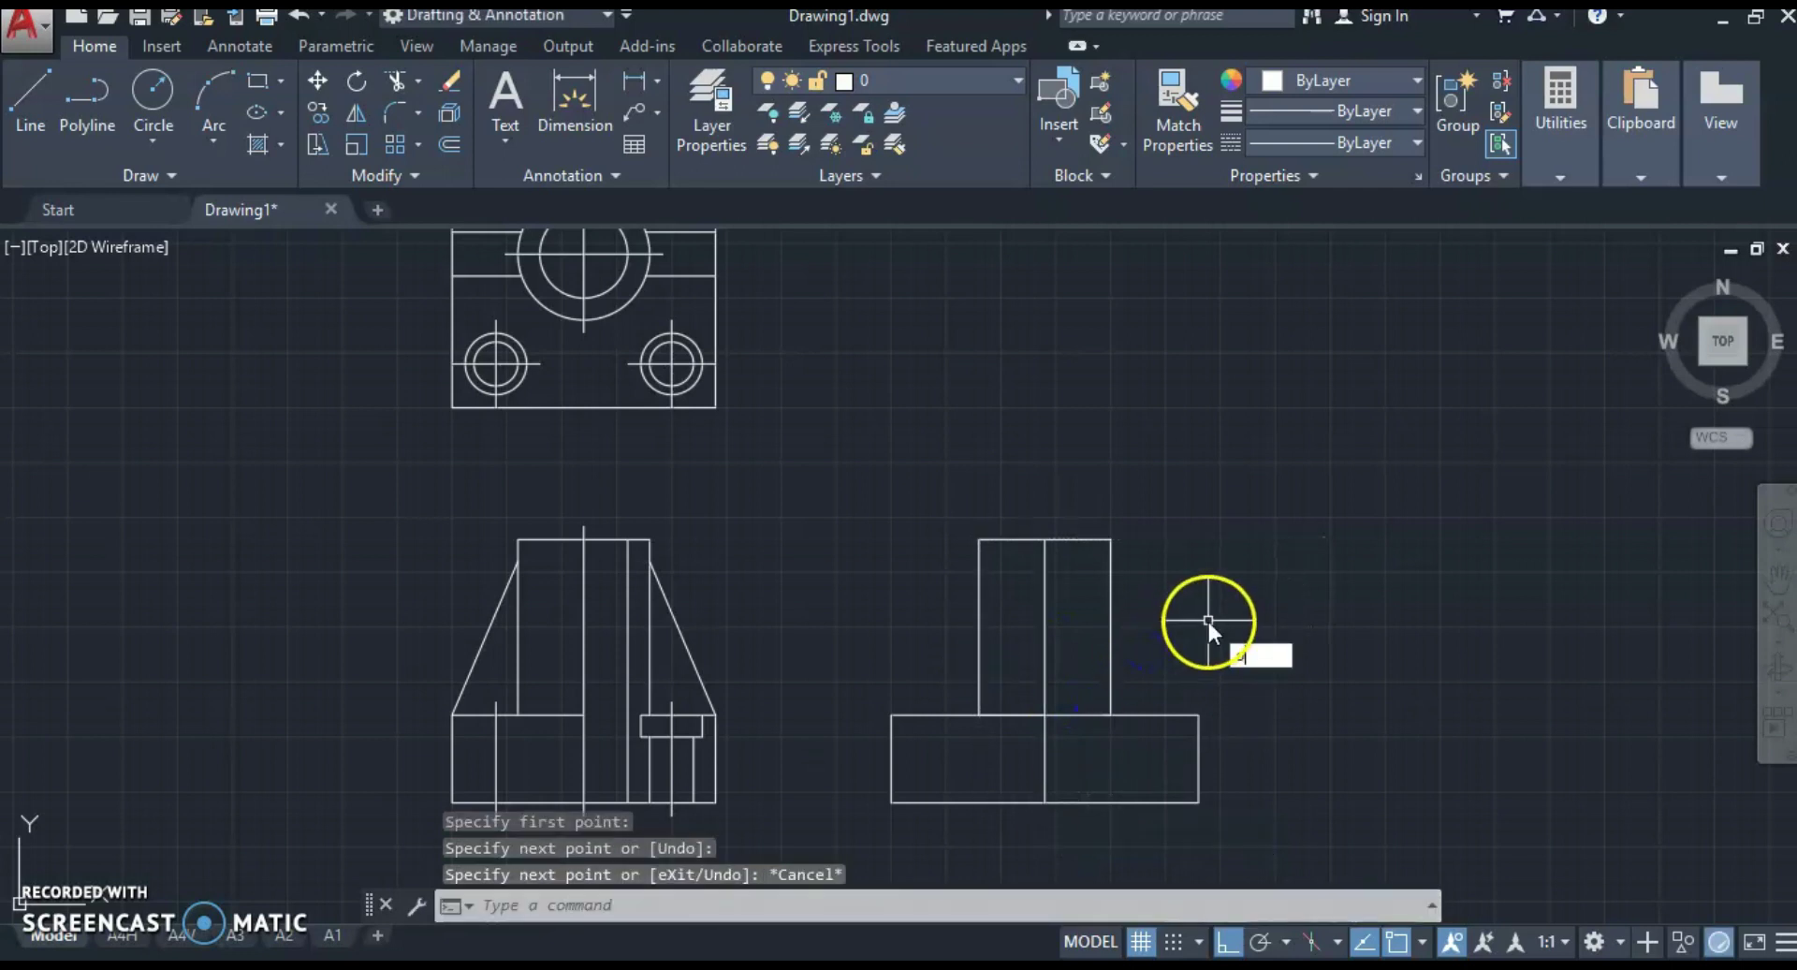
key(Return)
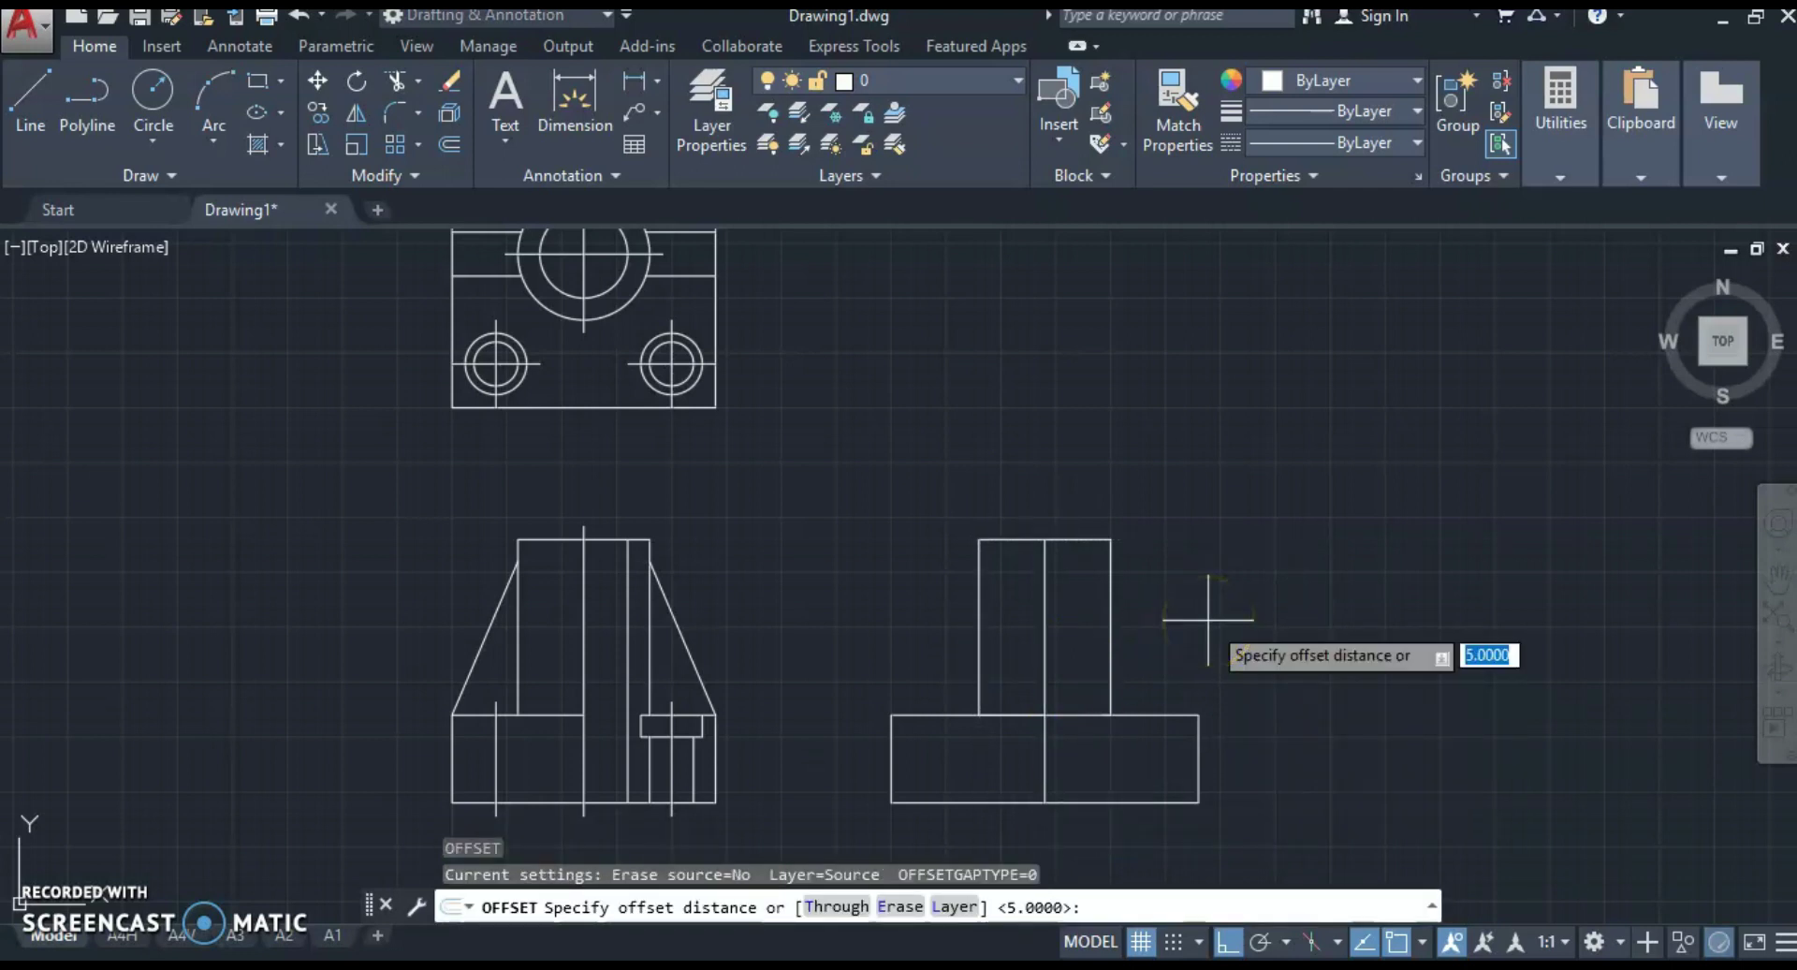
text(5)
key(Return)
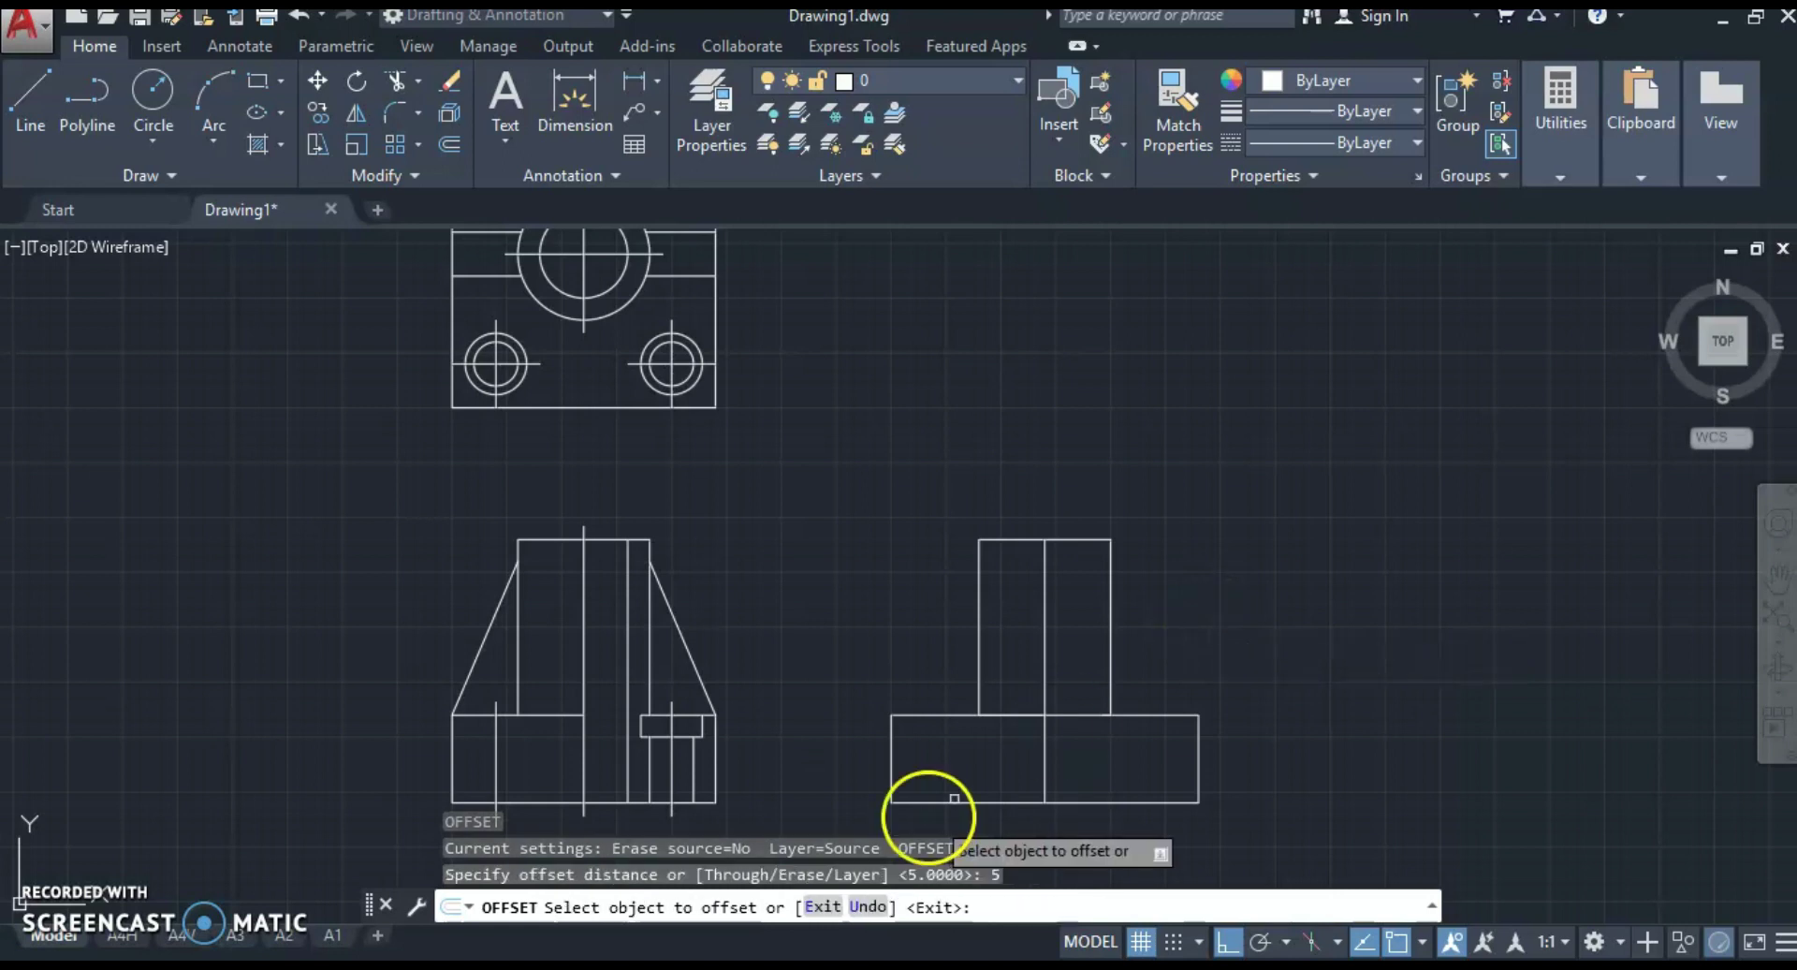
click(1044, 636)
click(1075, 634)
click(1044, 635)
click(996, 630)
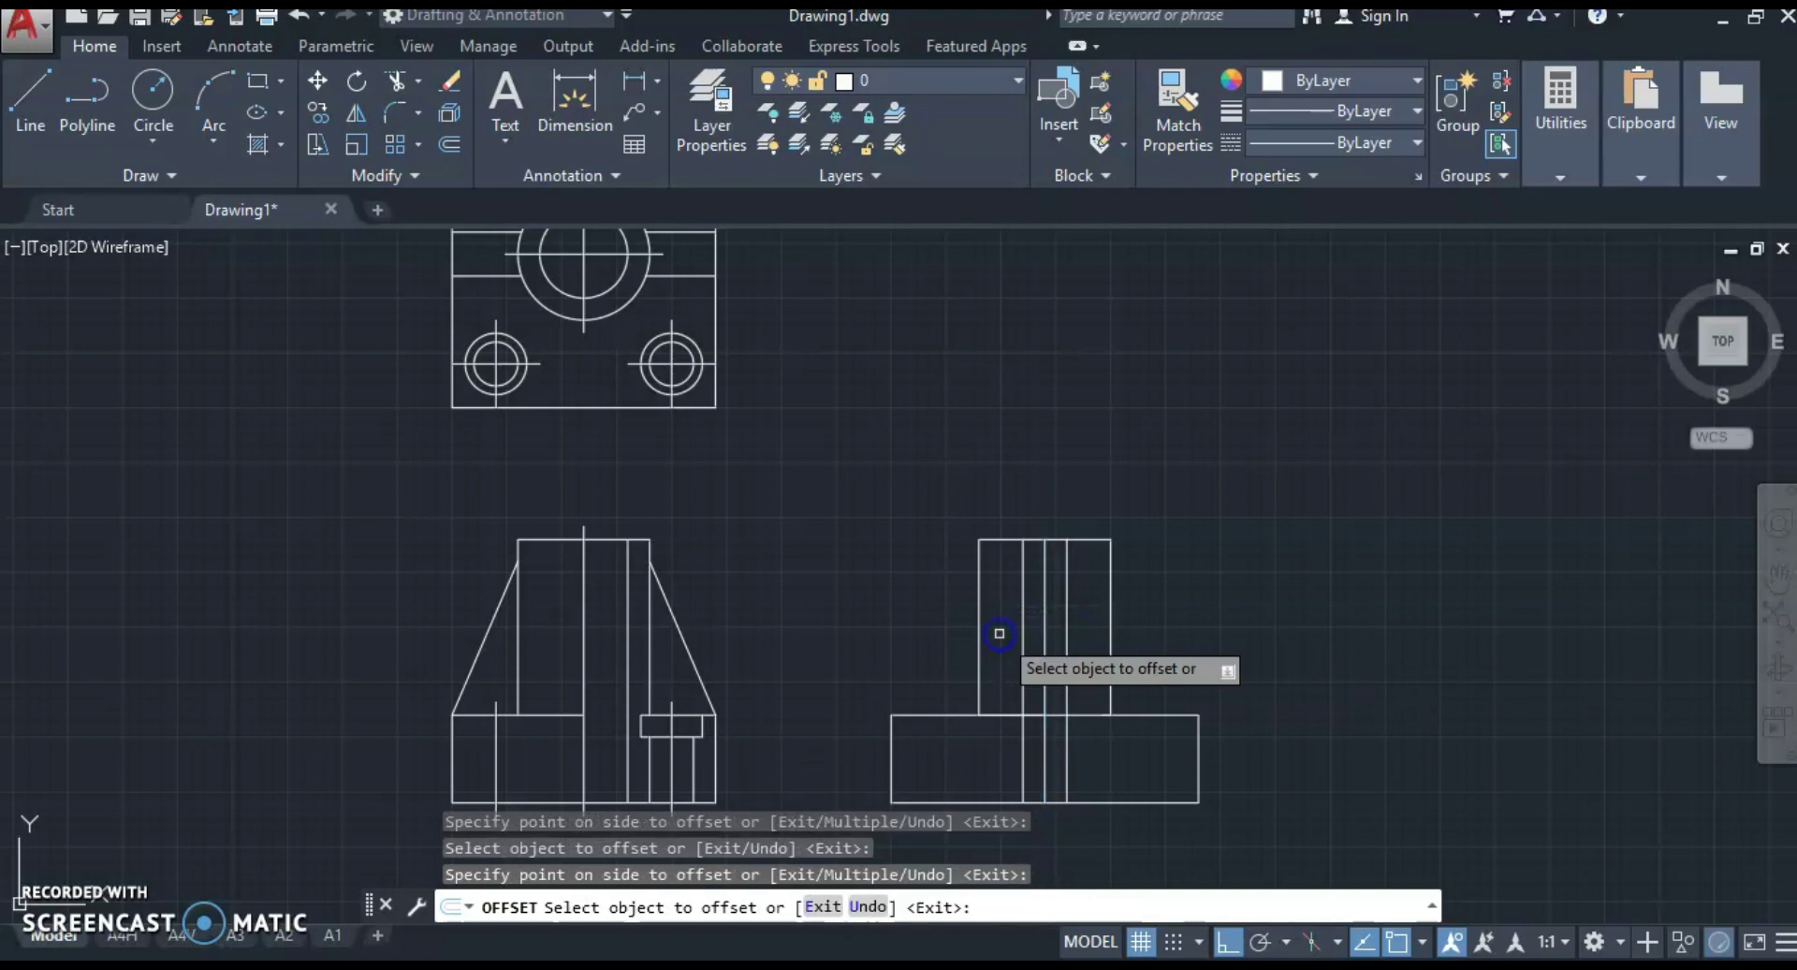
key(Escape)
Step: Add a short horizontal line at the boss top and trim the bore line above it
key(Return)
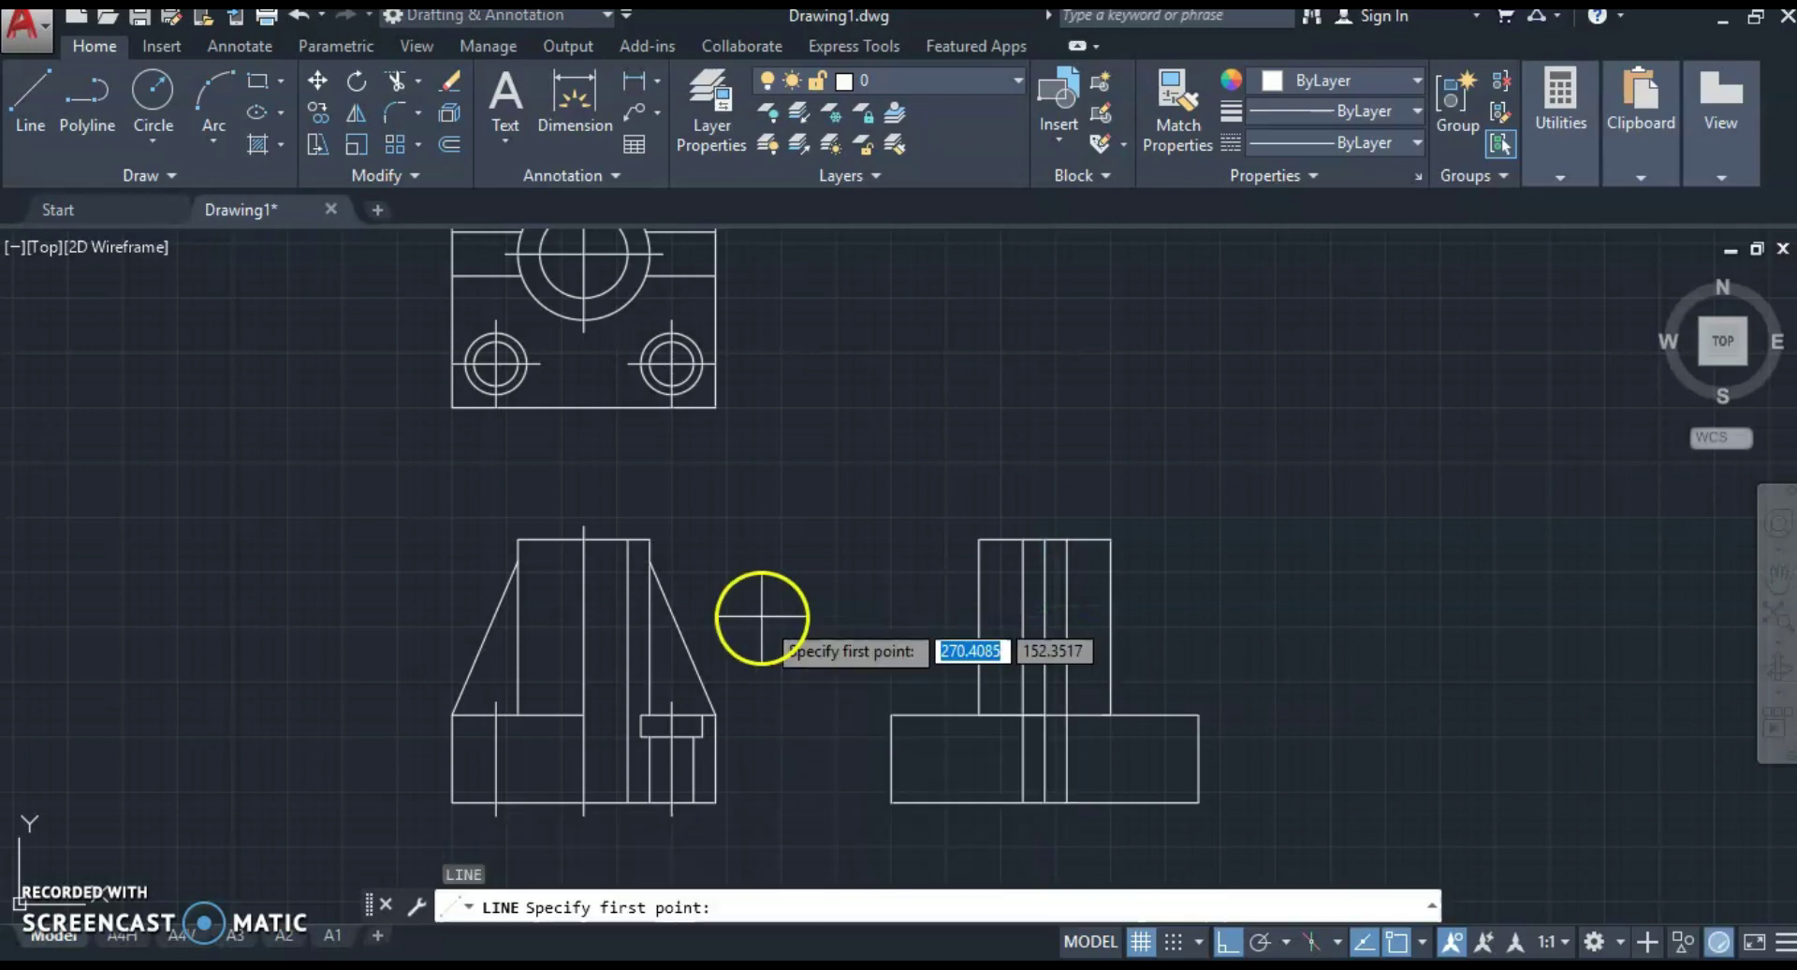
scroll(744, 608, up, 2)
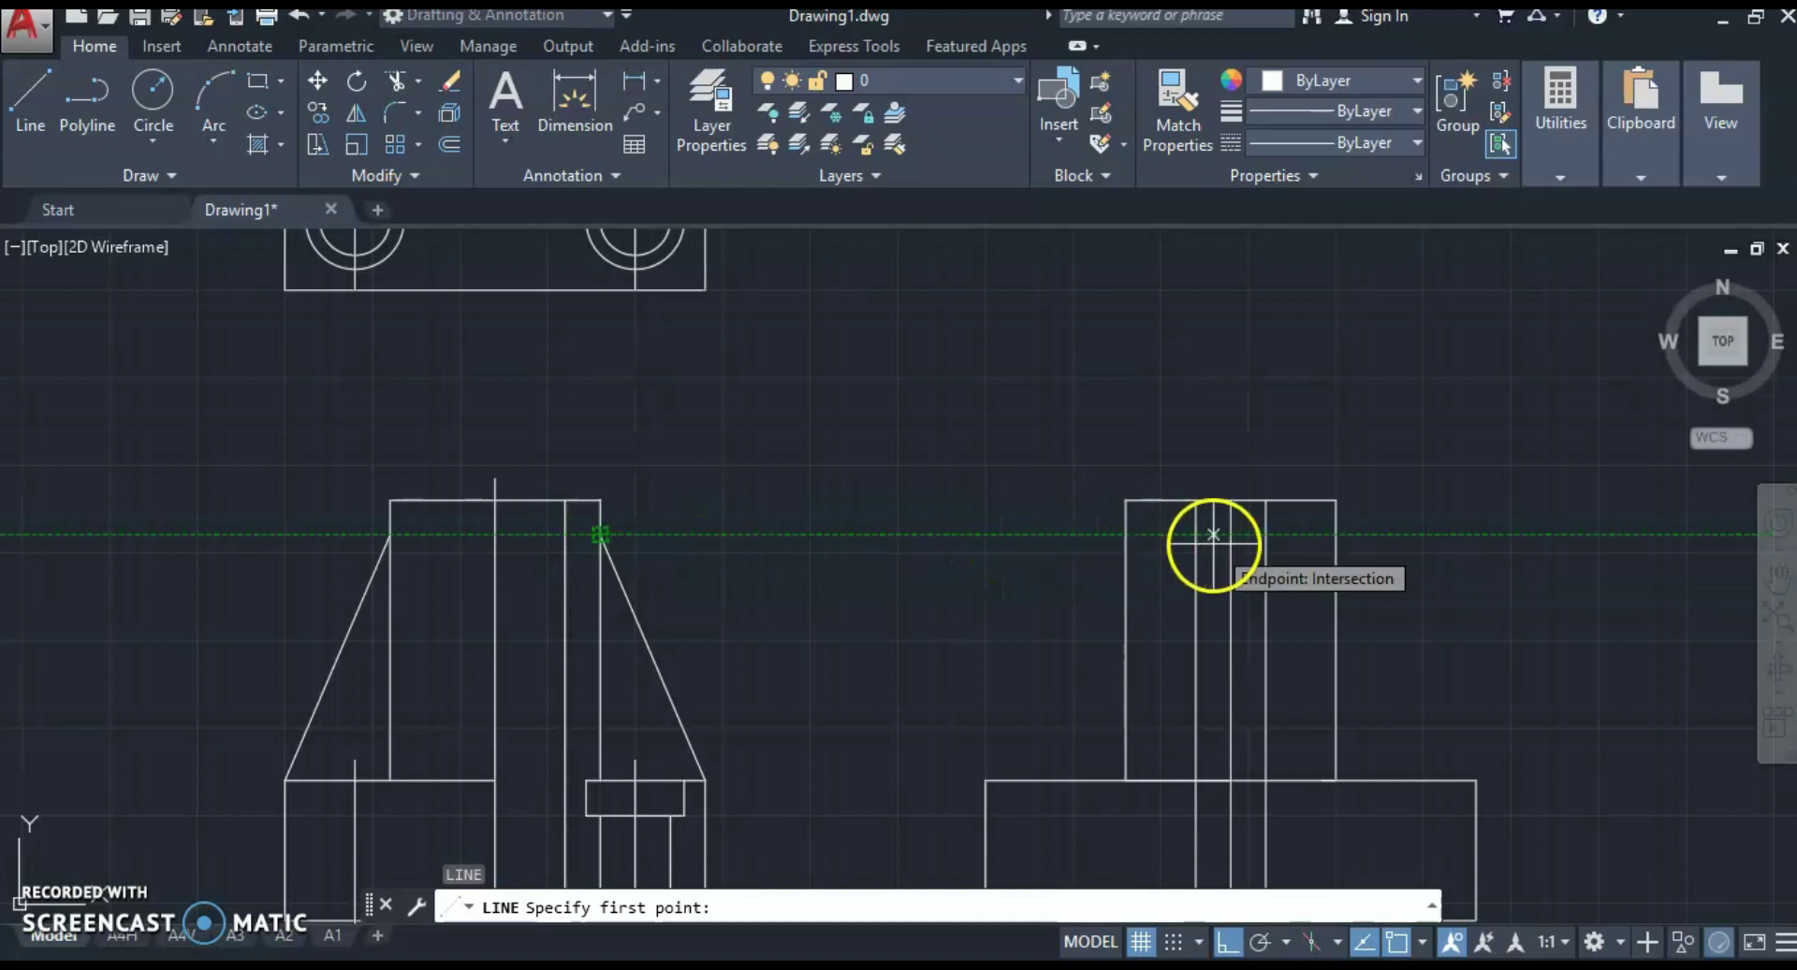
click(1199, 537)
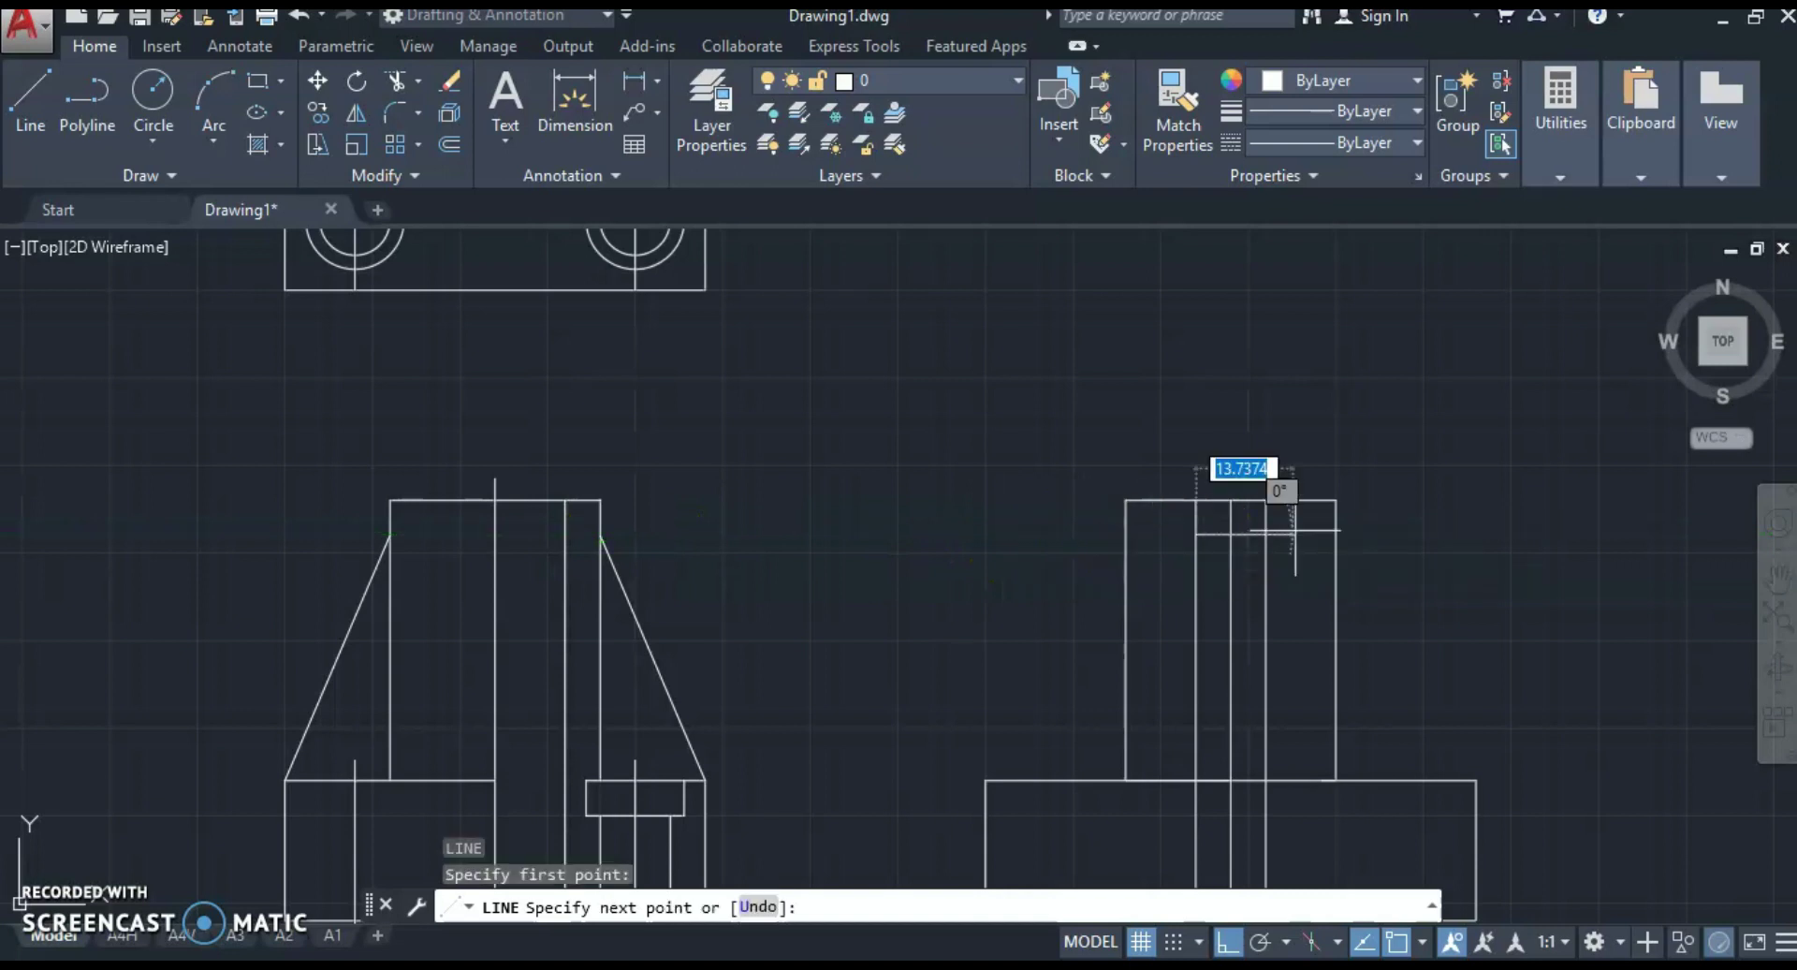
key(Escape)
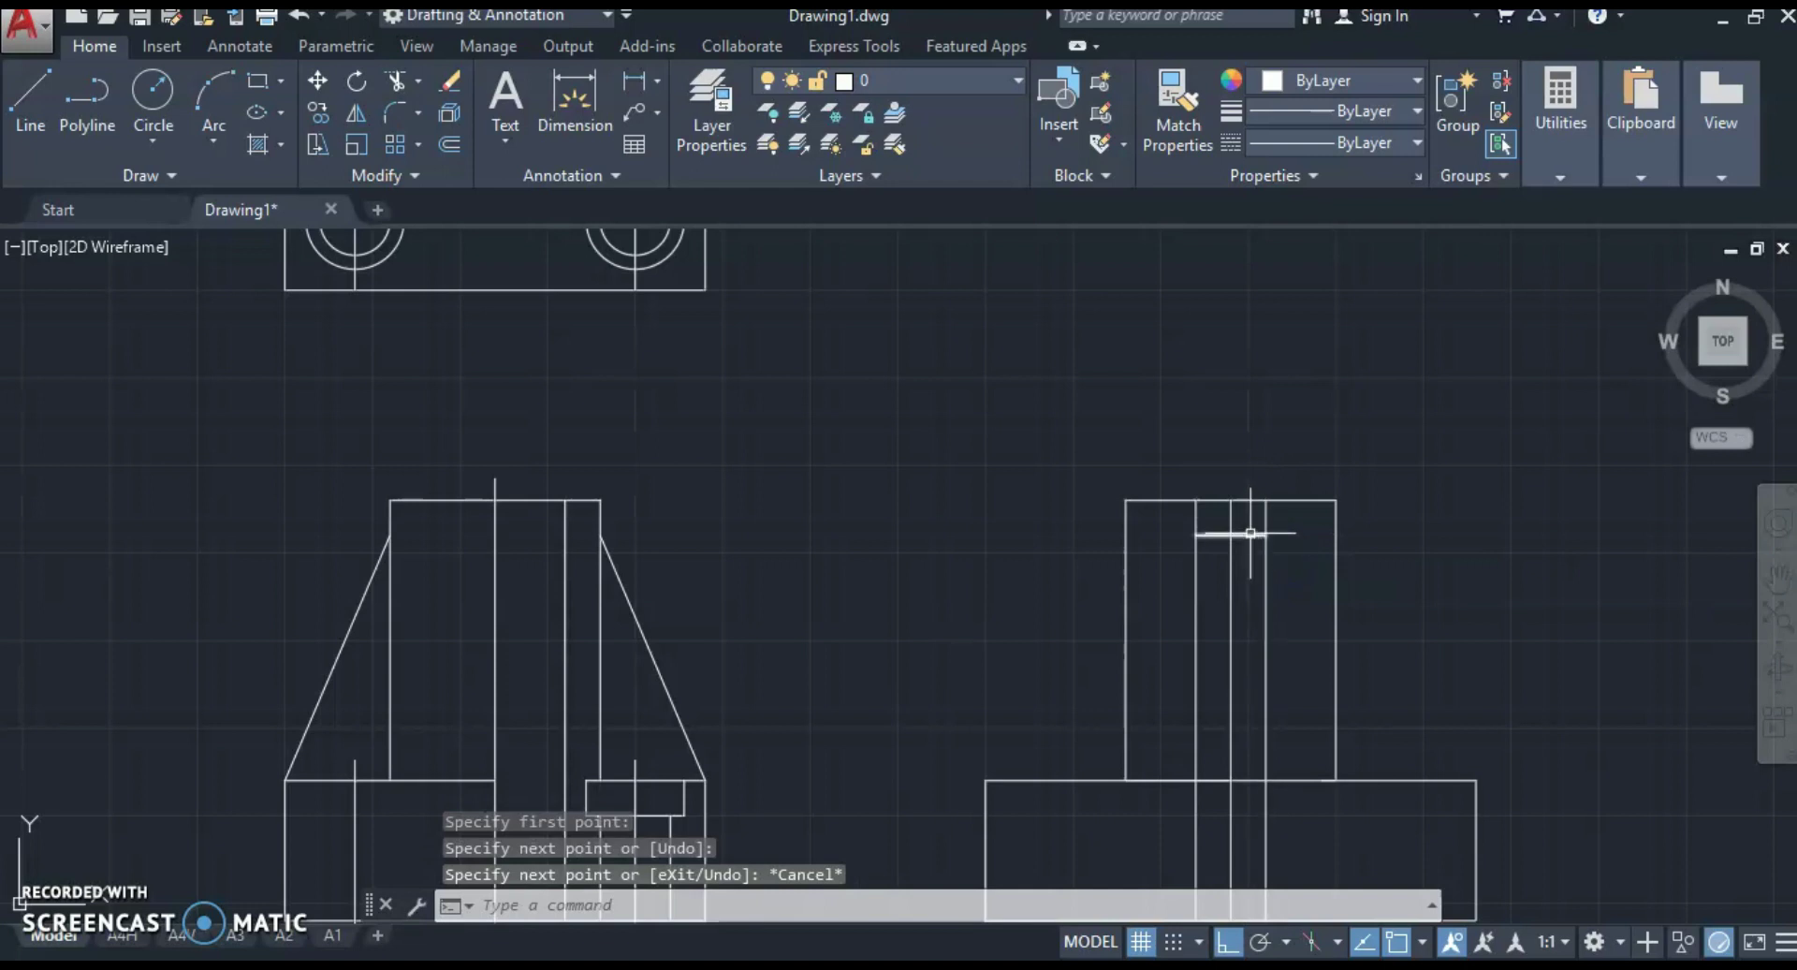
click(1251, 533)
click(1306, 580)
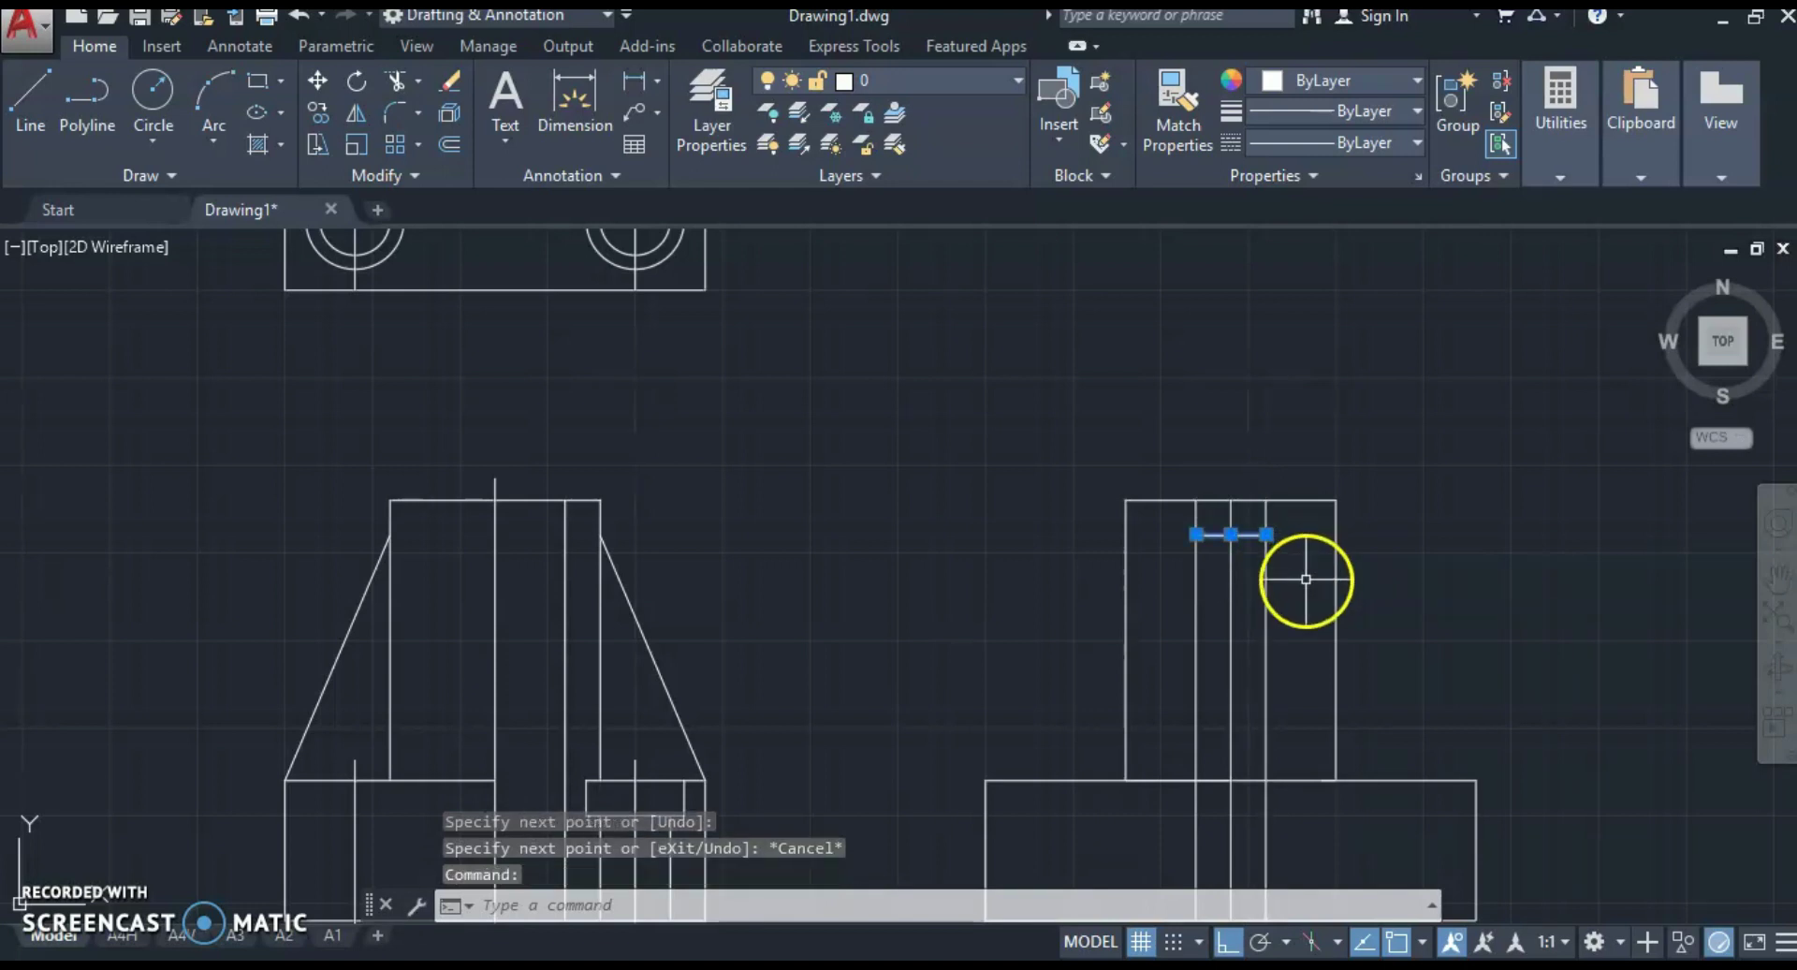
text(r)
key(Return)
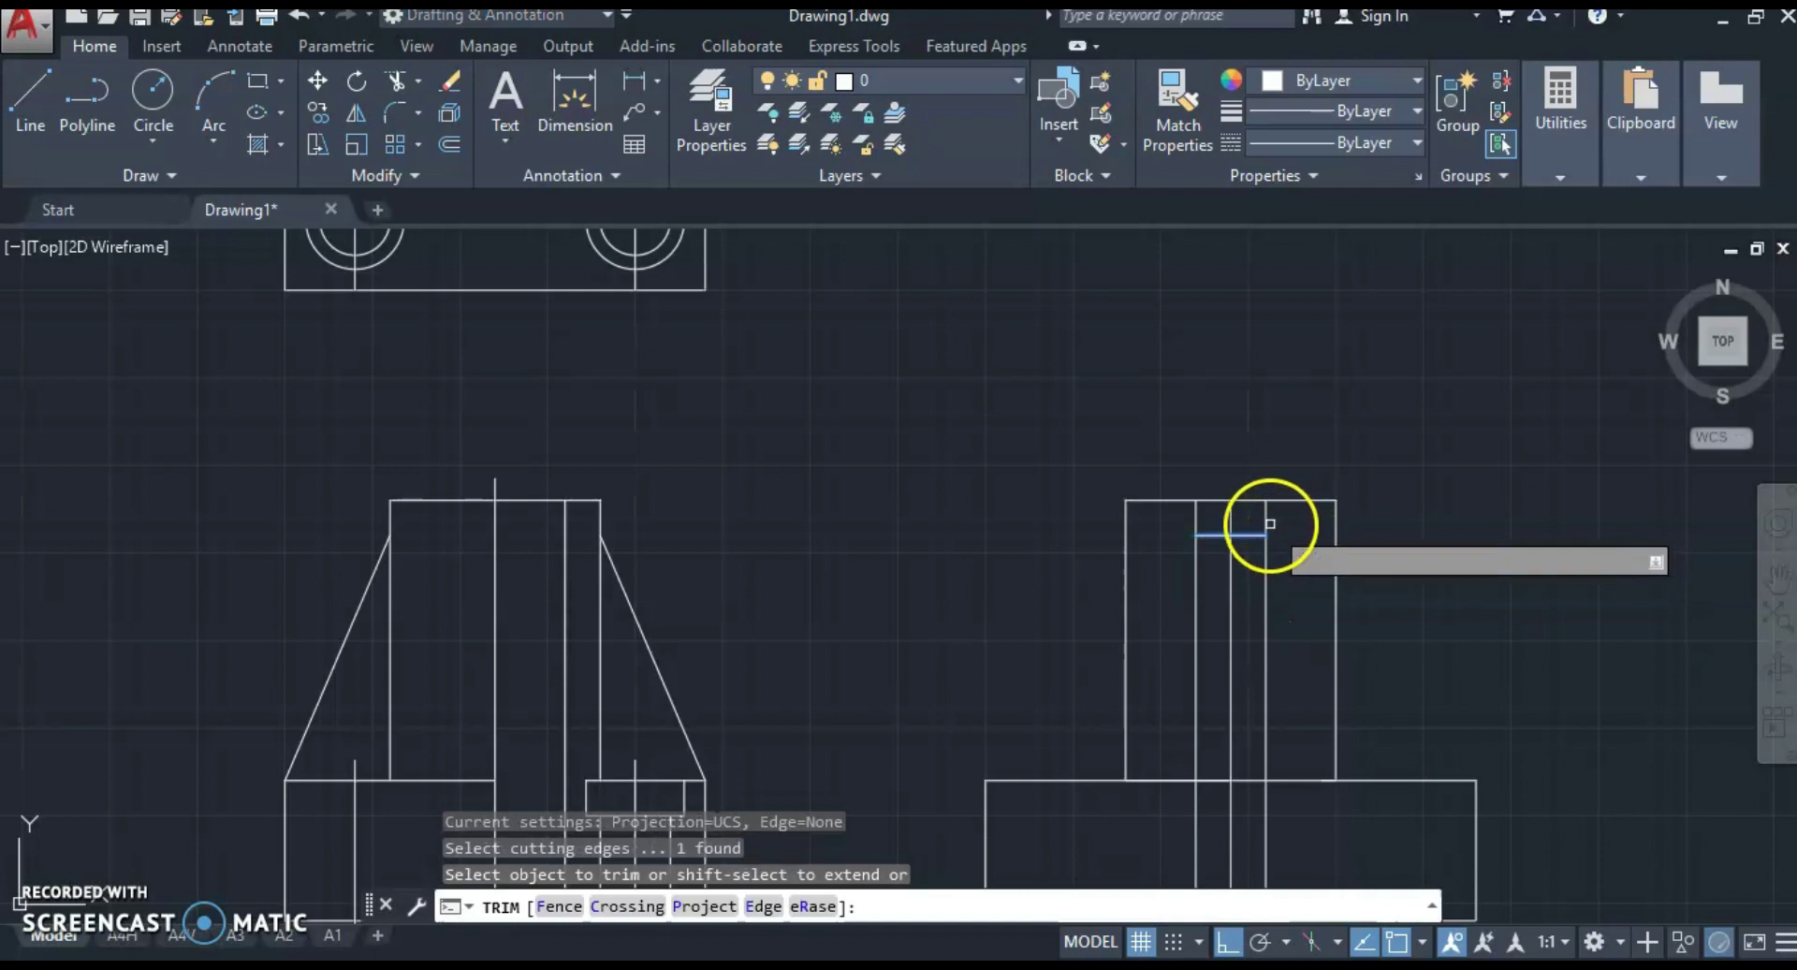
click(1254, 525)
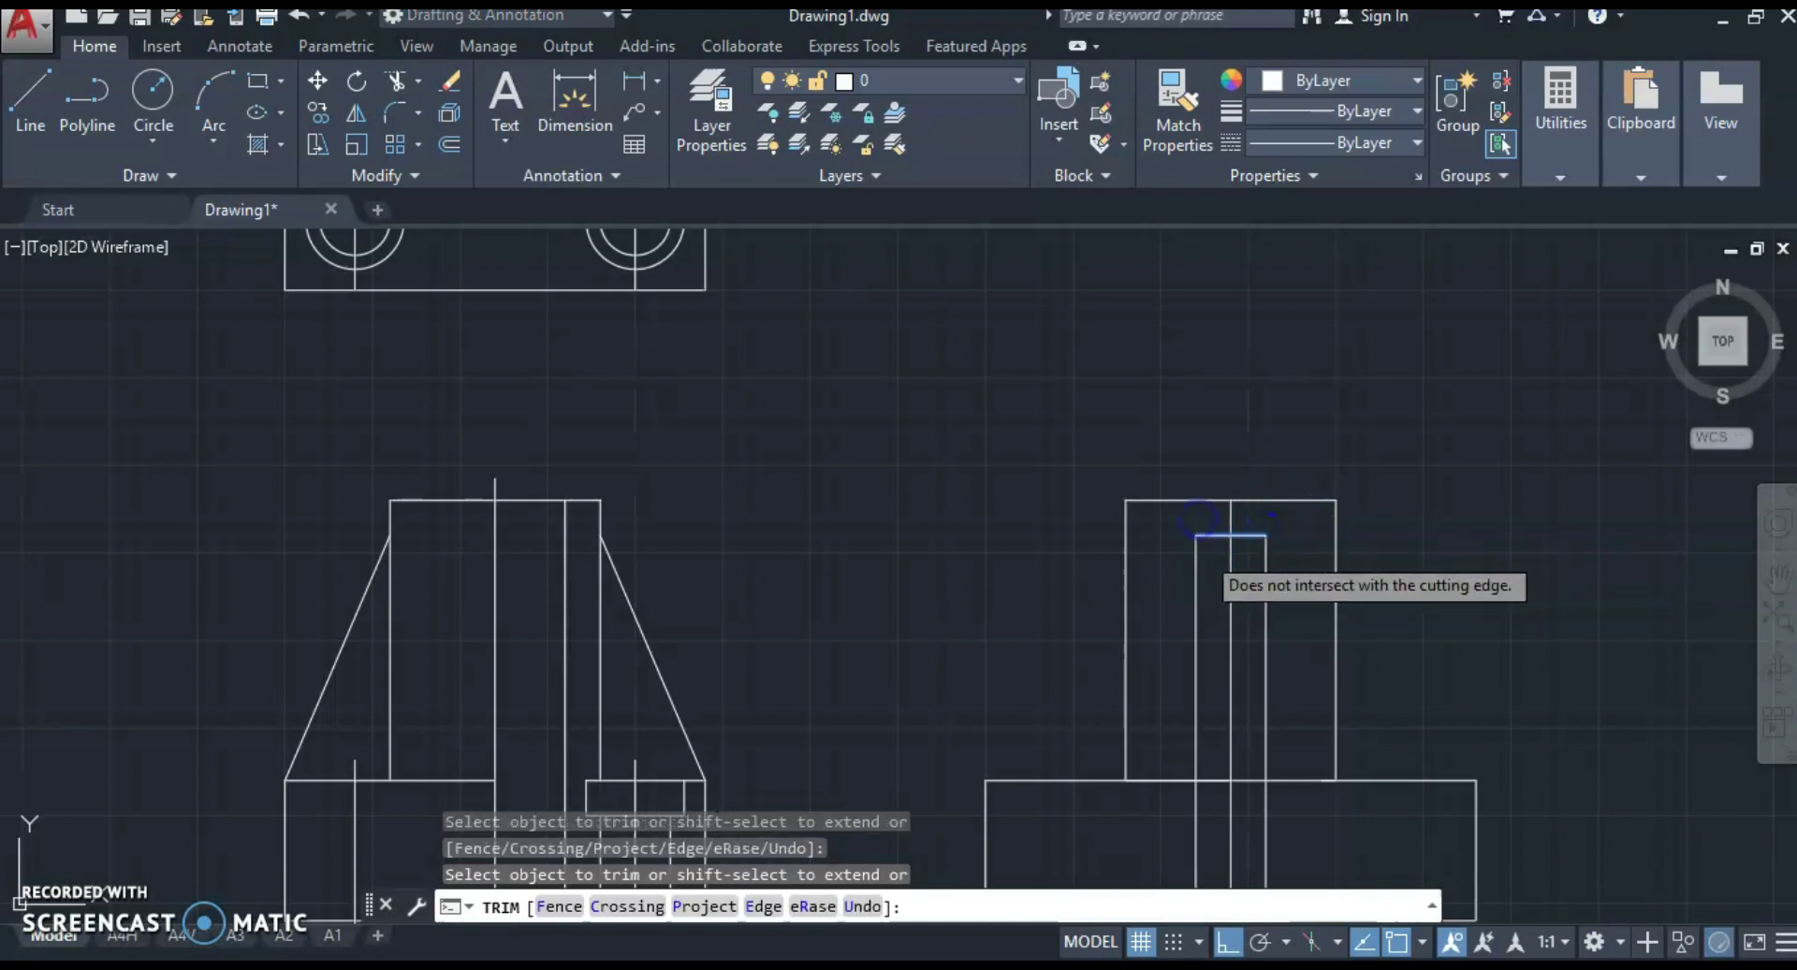
key(Escape)
Step: Trim the bore line where it runs through the side view's base
scroll(1360, 728, down, 2)
middle_drag(1344, 702, 1285, 599)
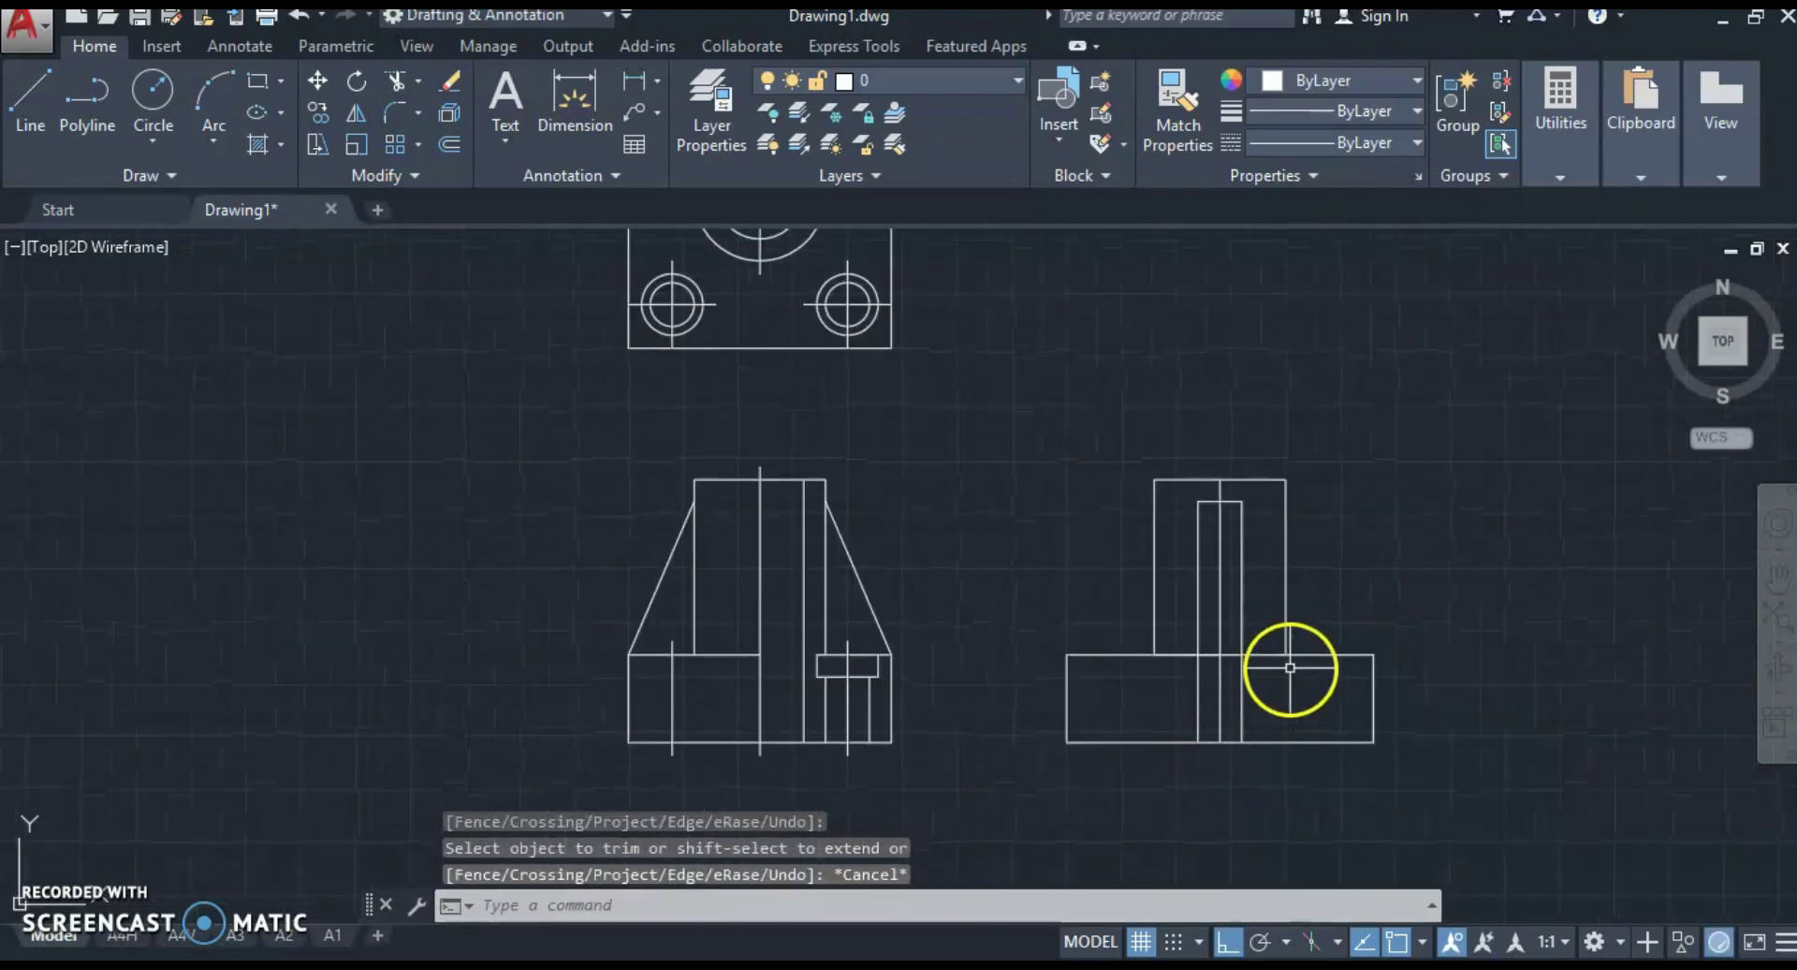
click(1262, 657)
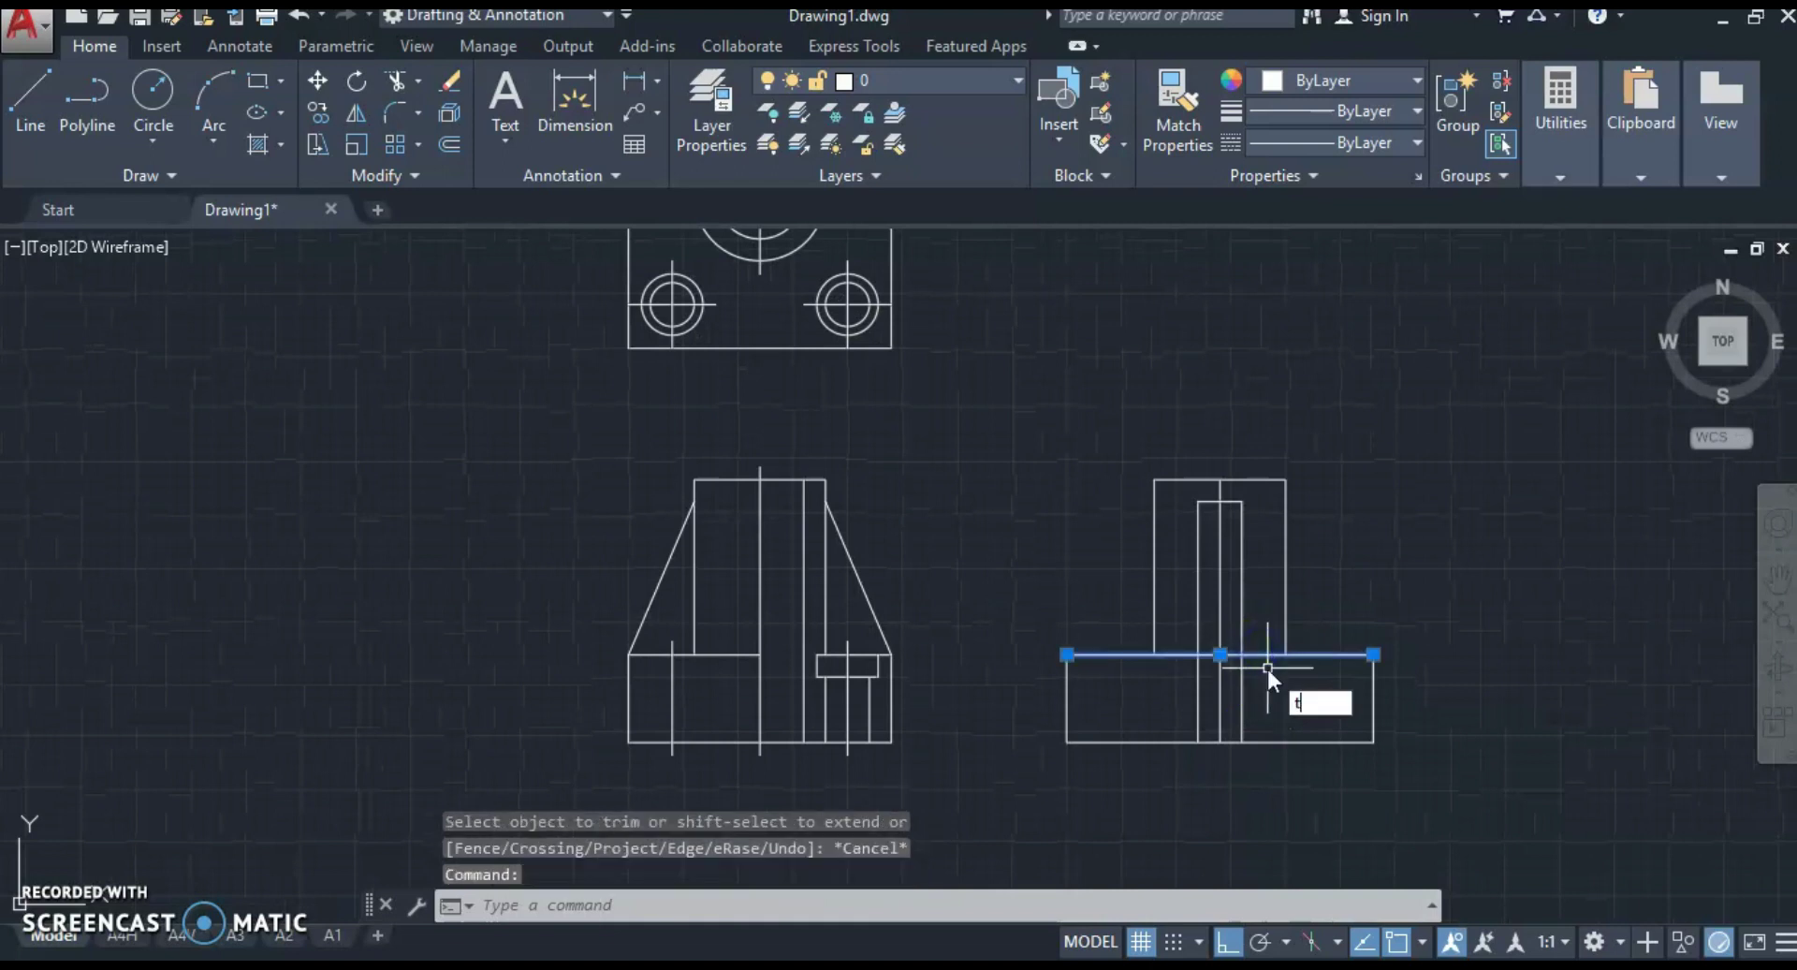
text(r)
key(Return)
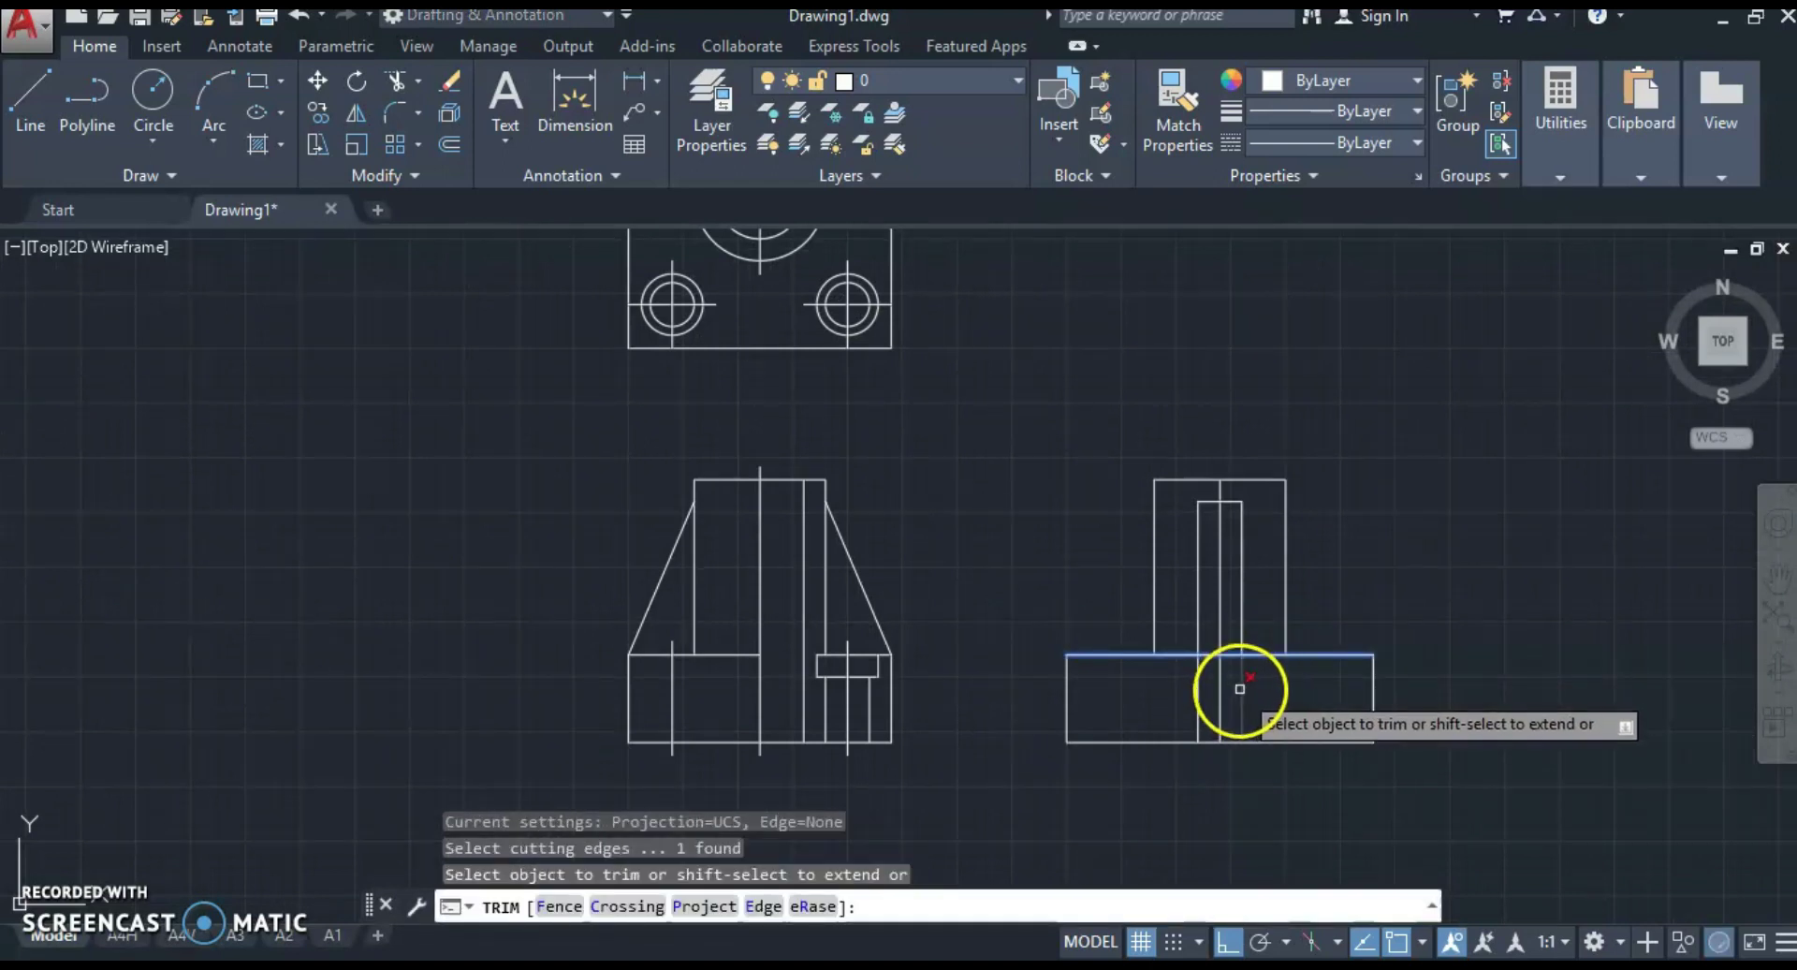
click(1240, 689)
key(Escape)
Step: Extend the side view's centre line 3 units past its top end
click(1222, 496)
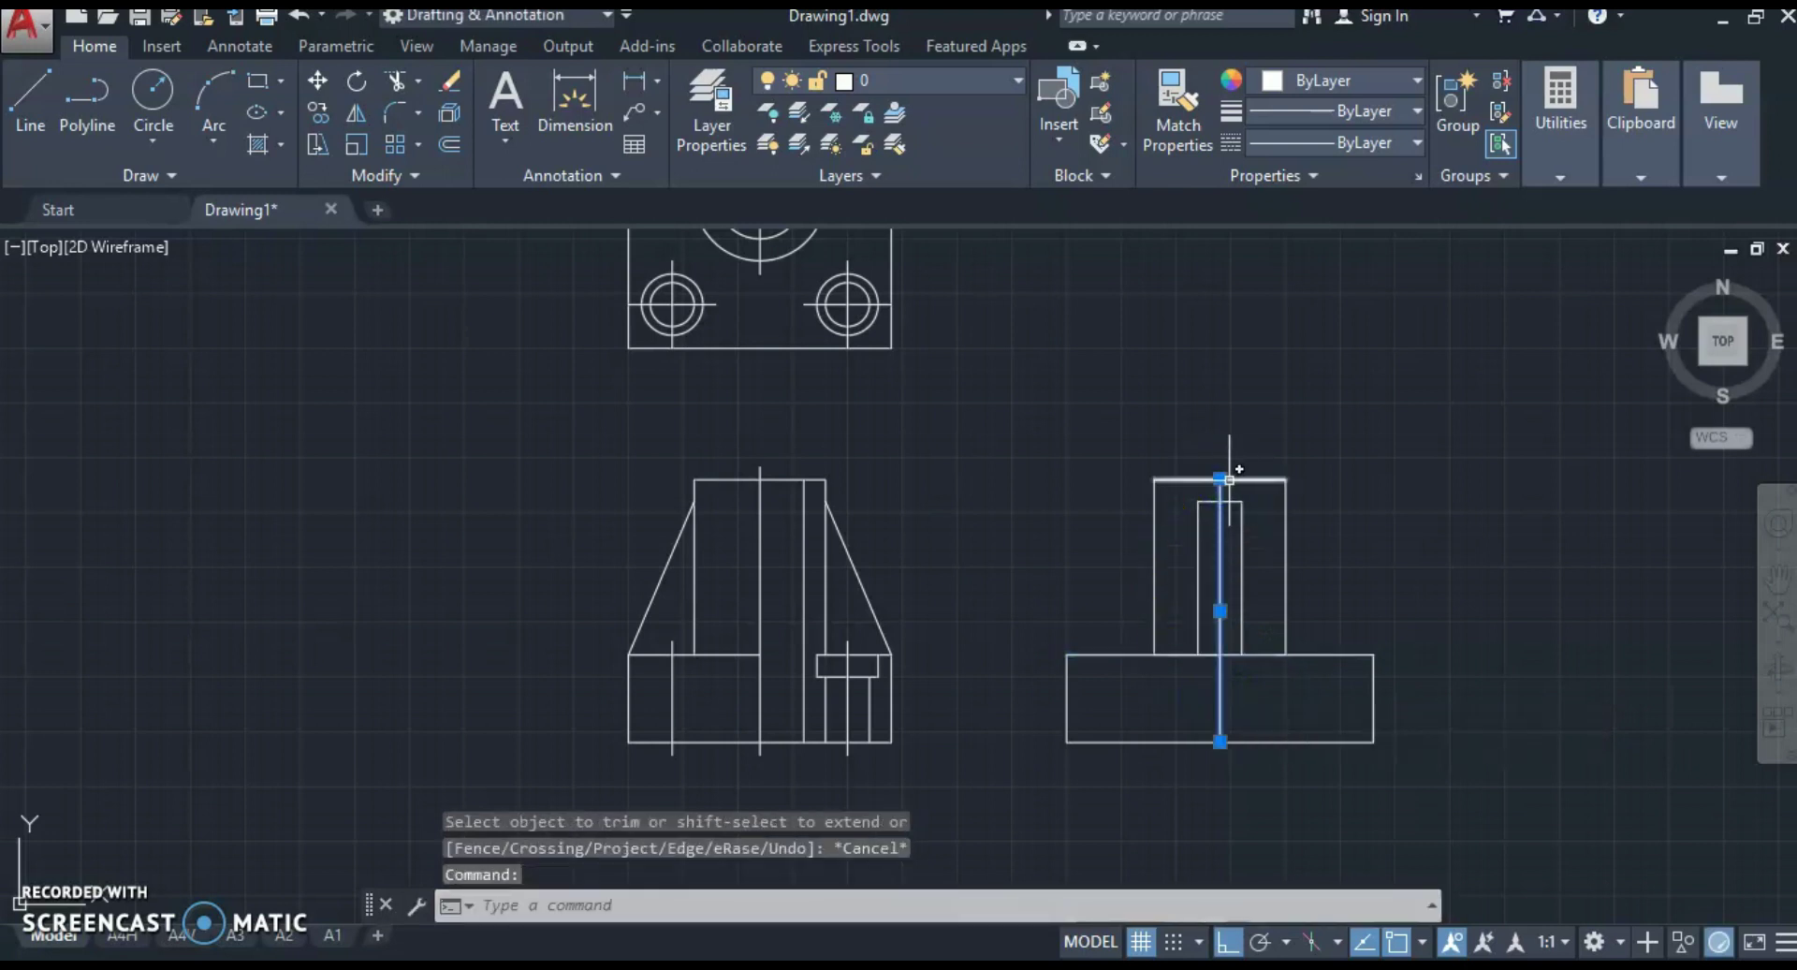
click(1279, 558)
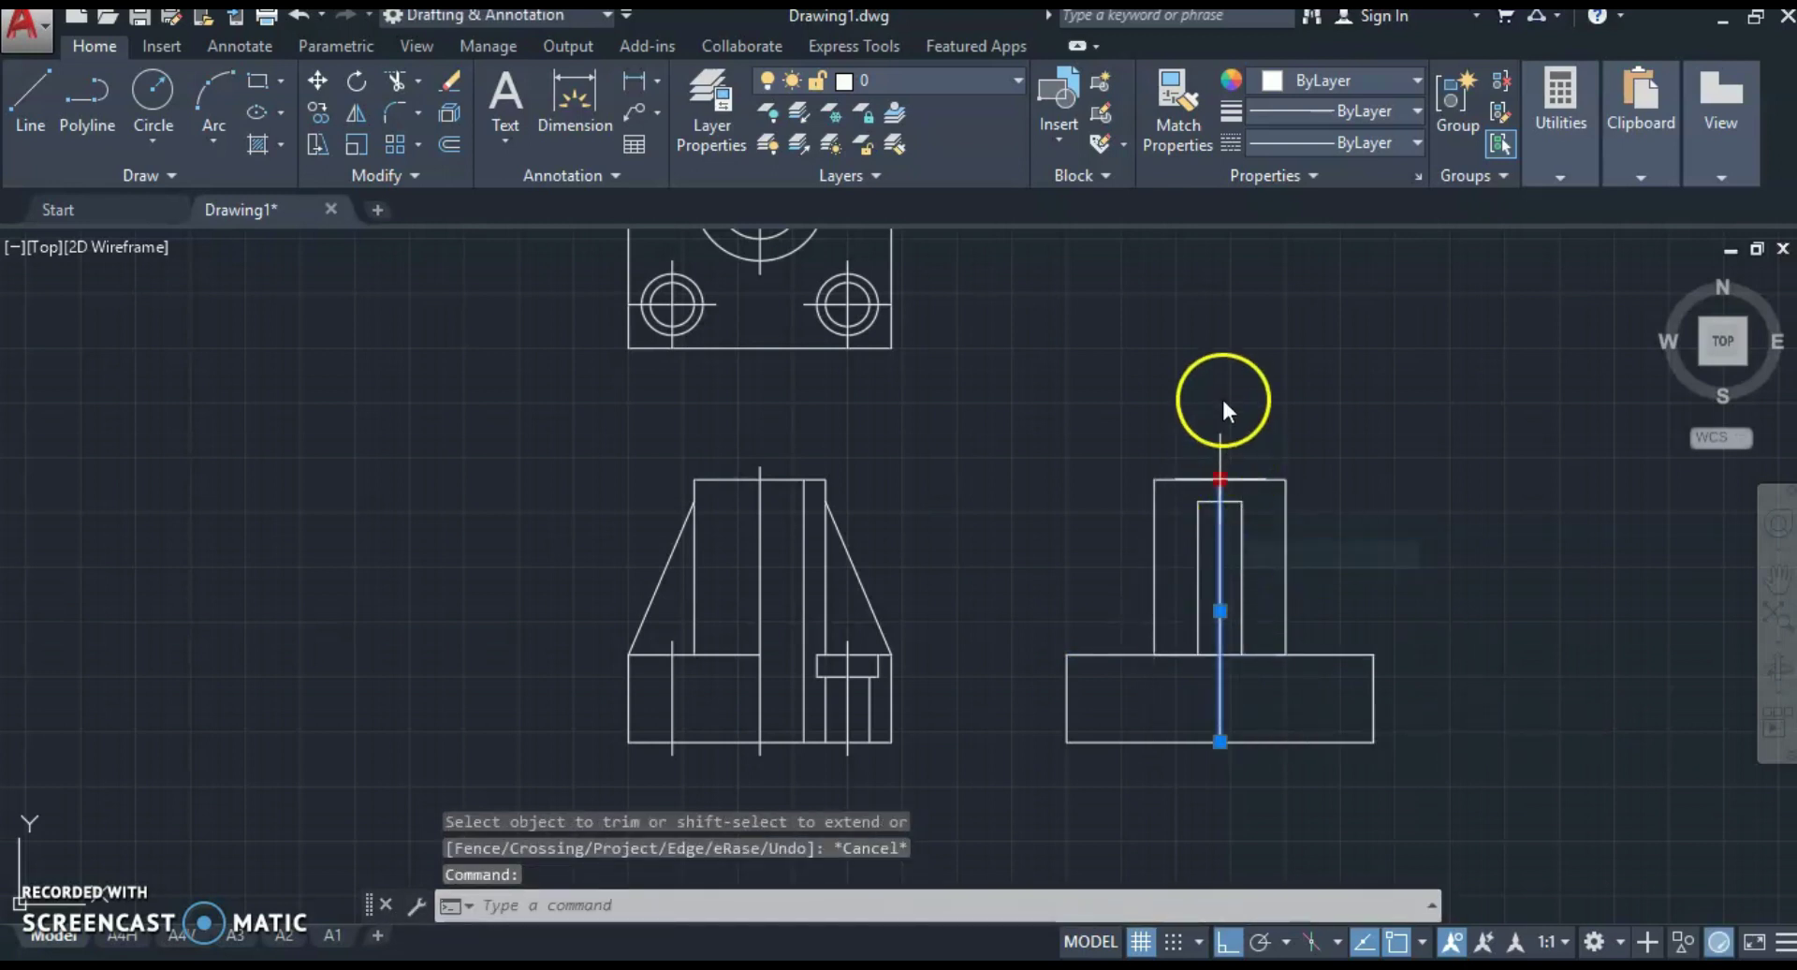
text(3)
key(Return)
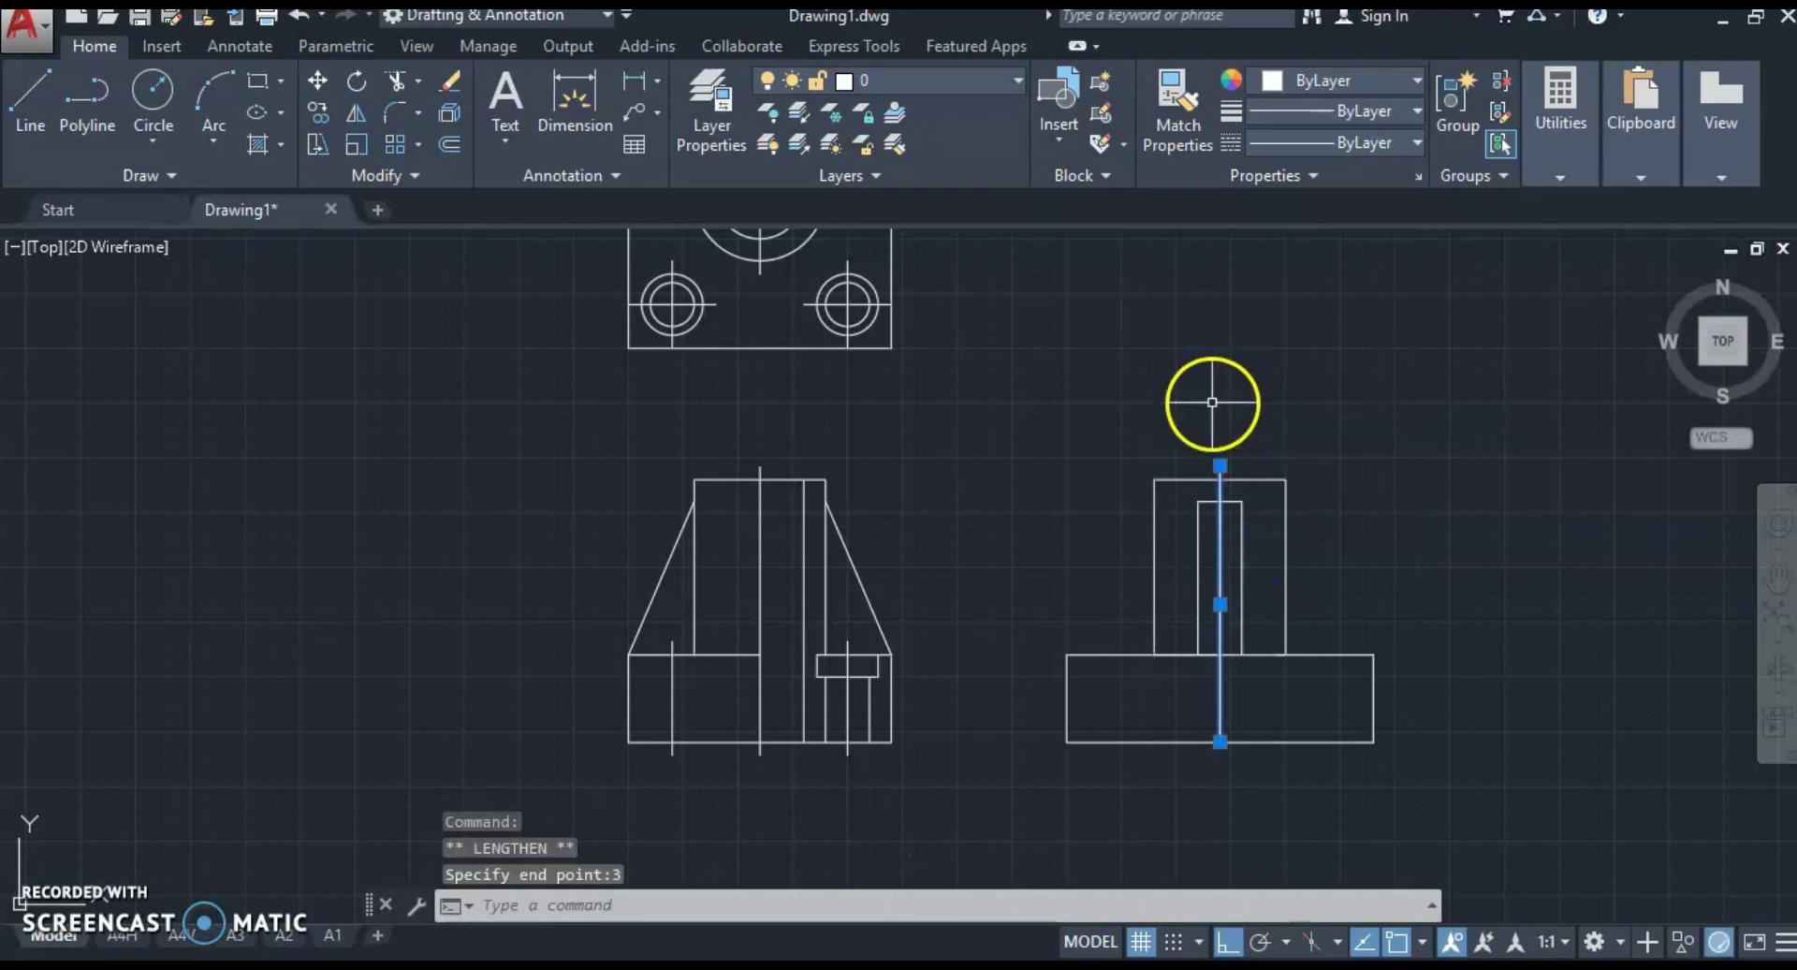
click(1221, 742)
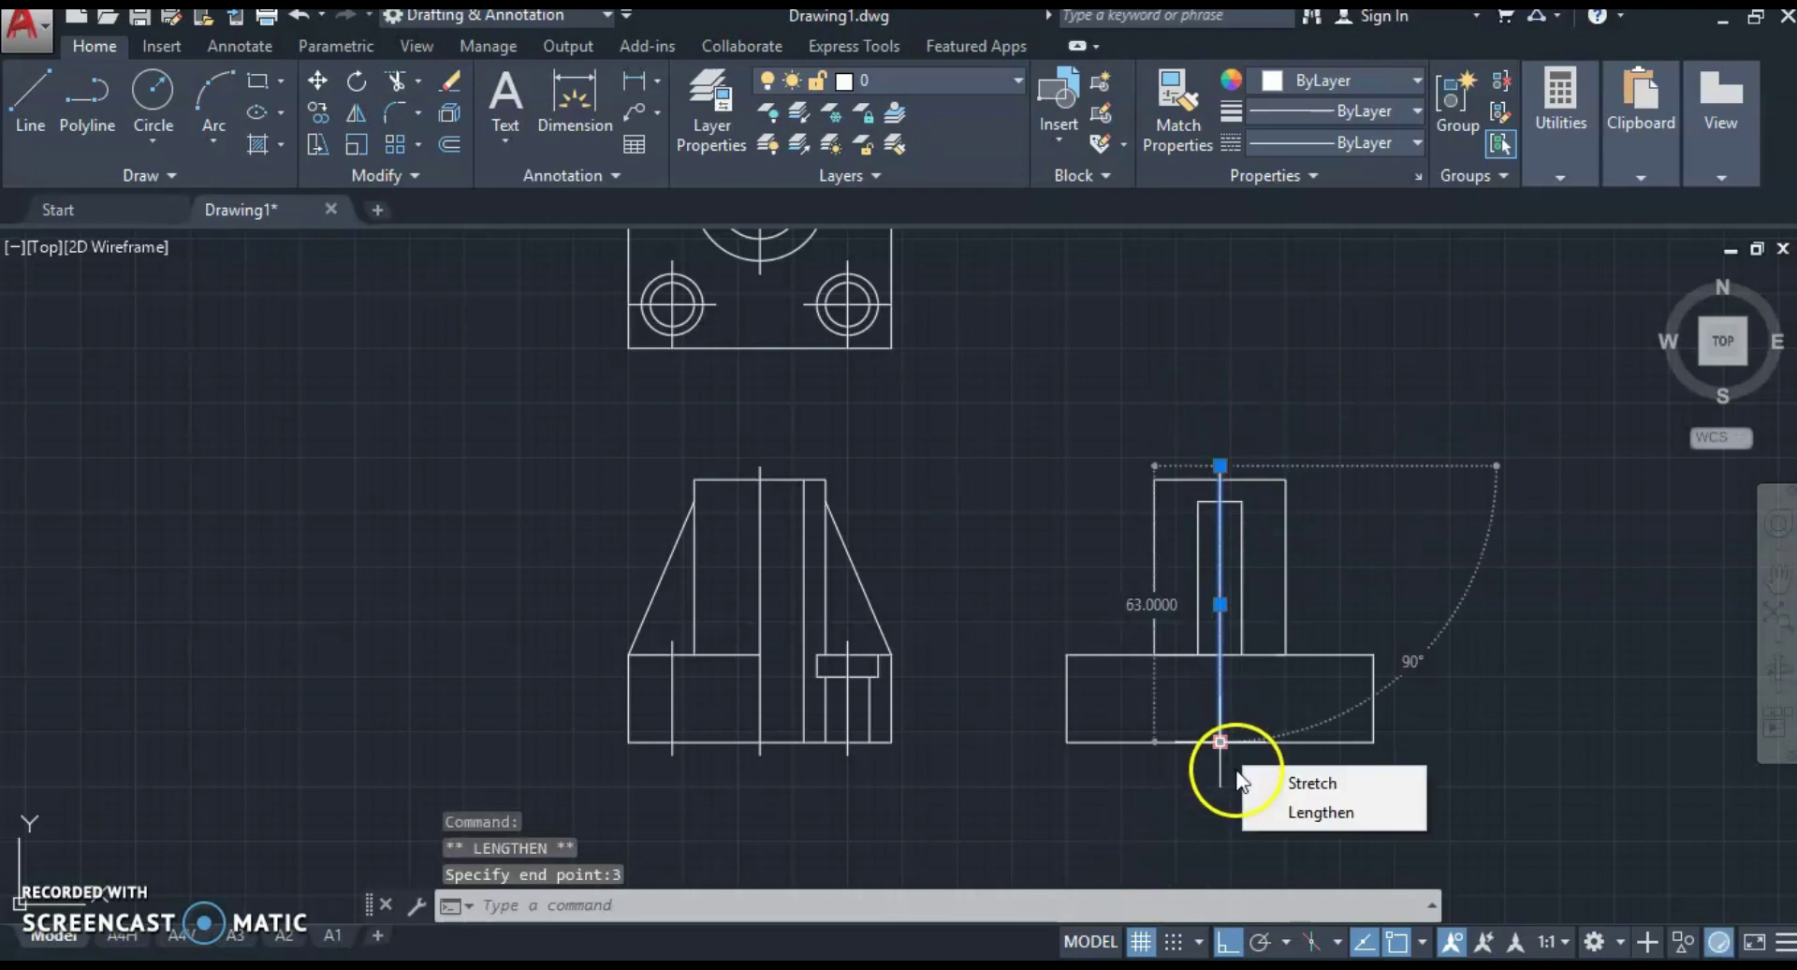
click(1267, 813)
key(Escape)
key(Escape)
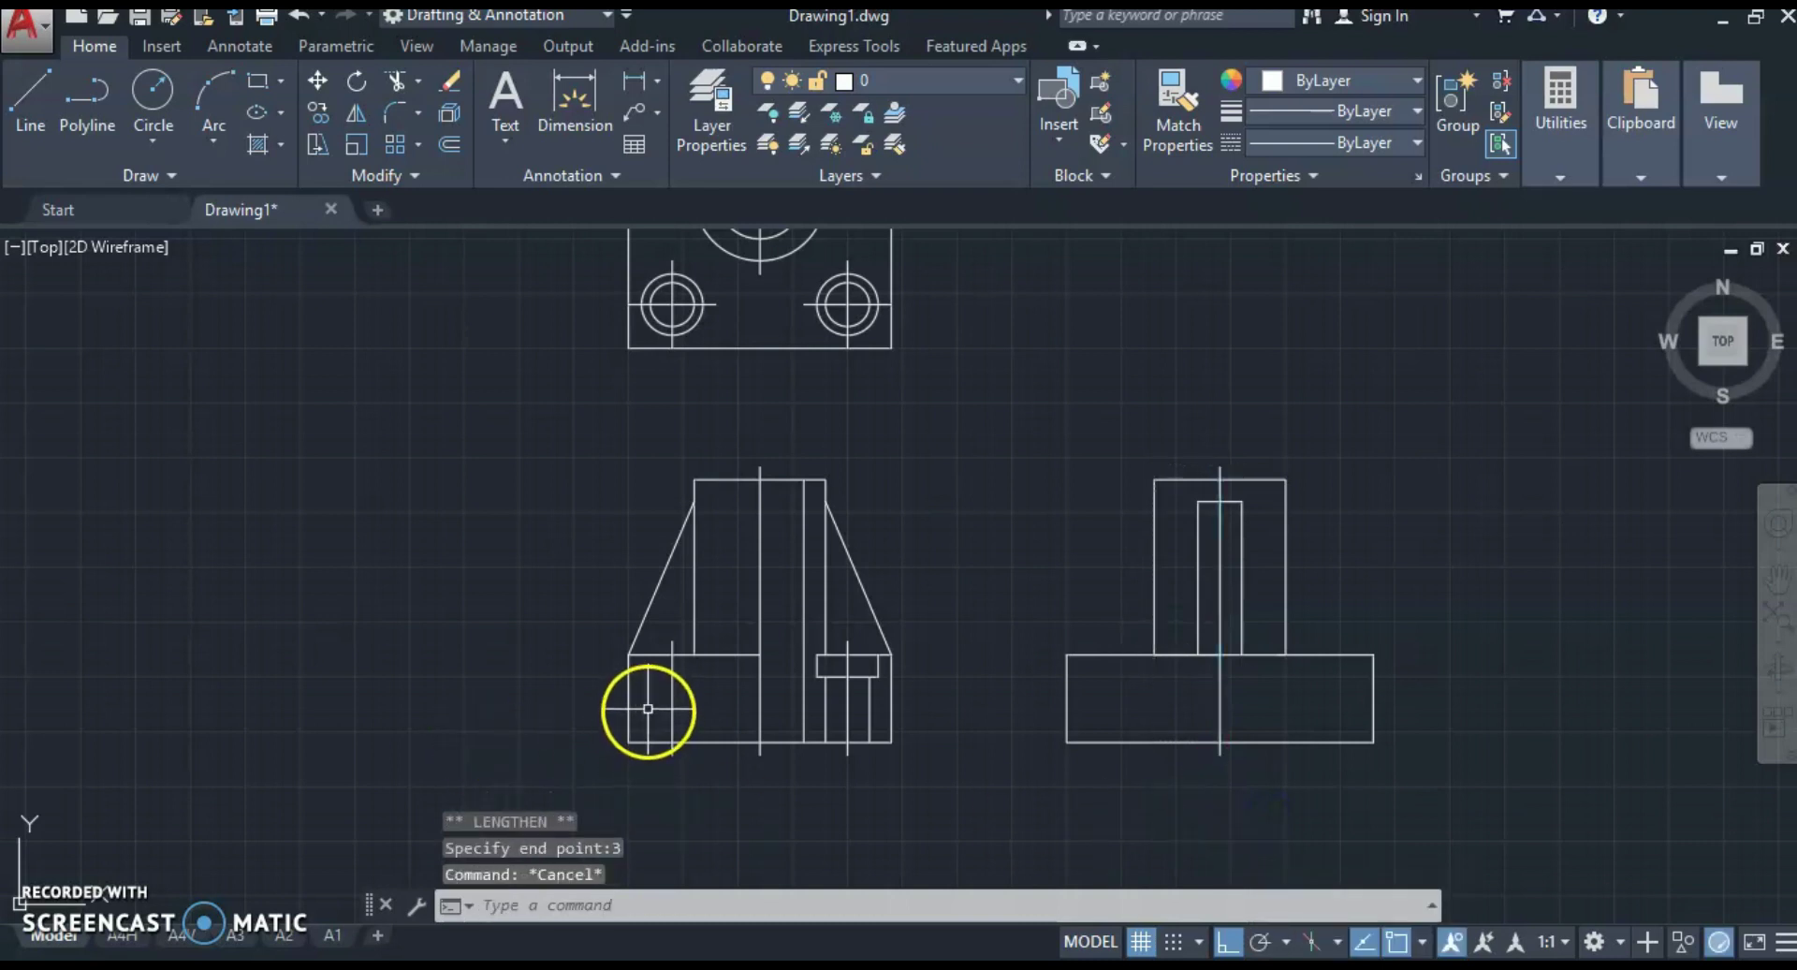
click(672, 692)
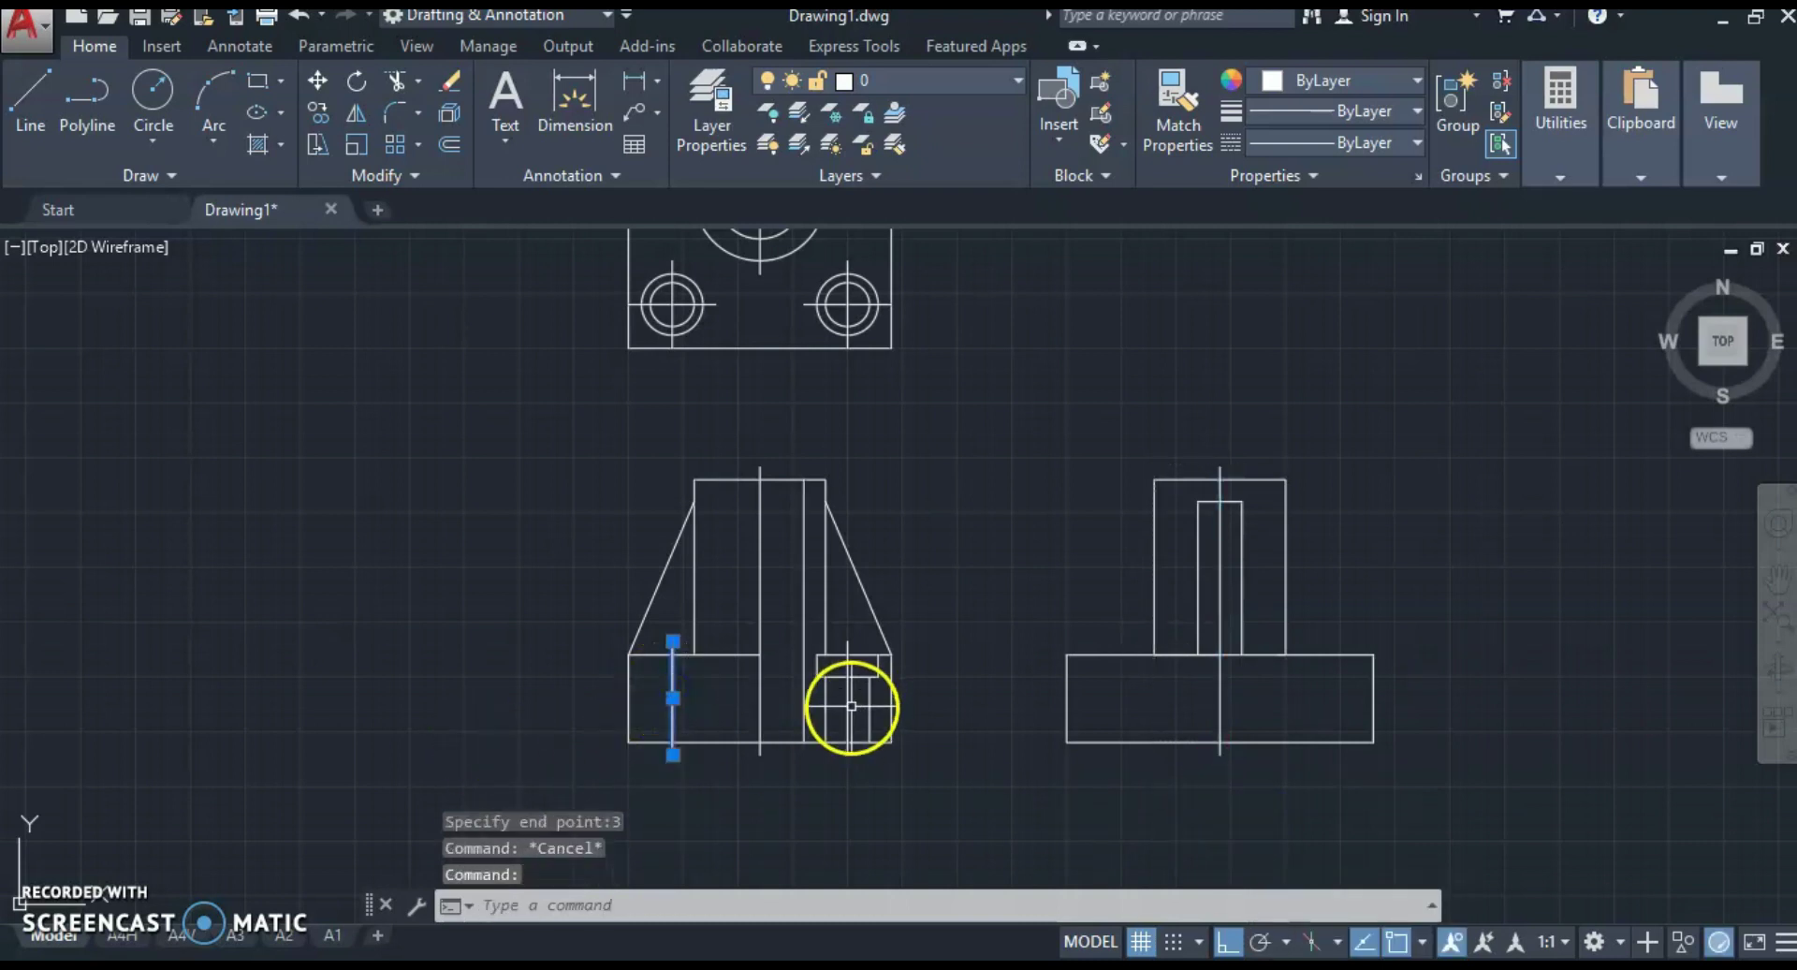
Step: Copy the front view's short base line into the side-view base with CP, then mirror it to the opposite end
text(CP)
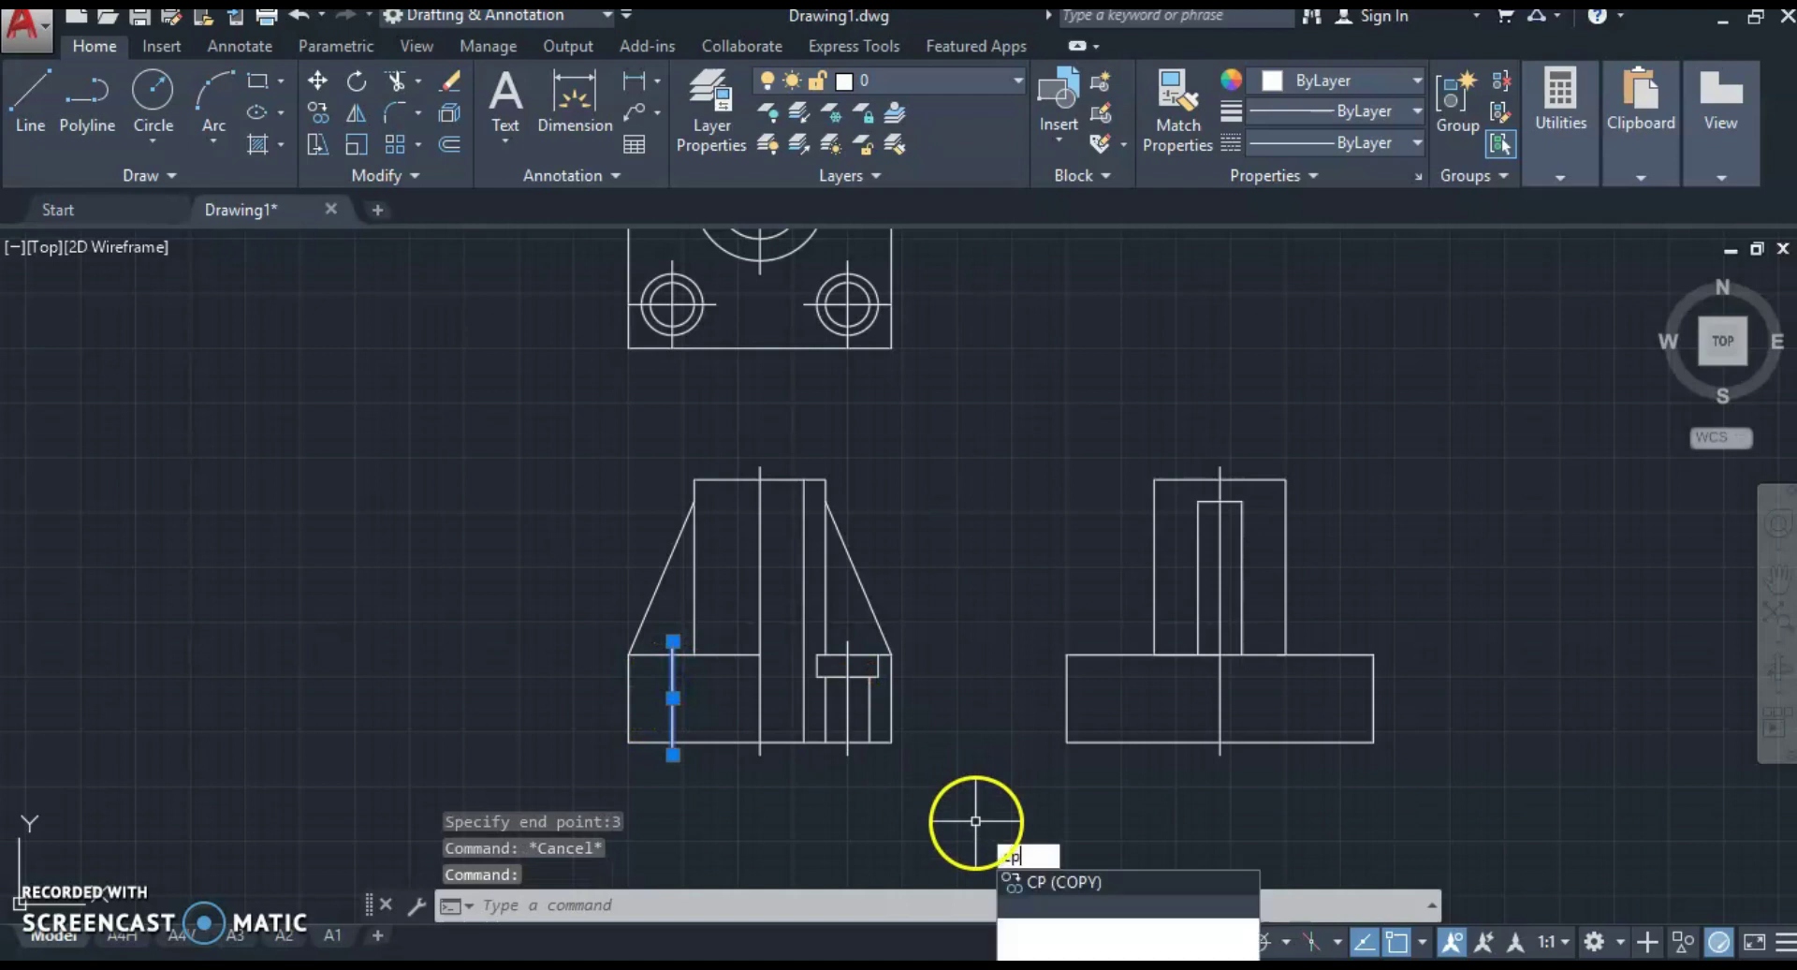
key(Return)
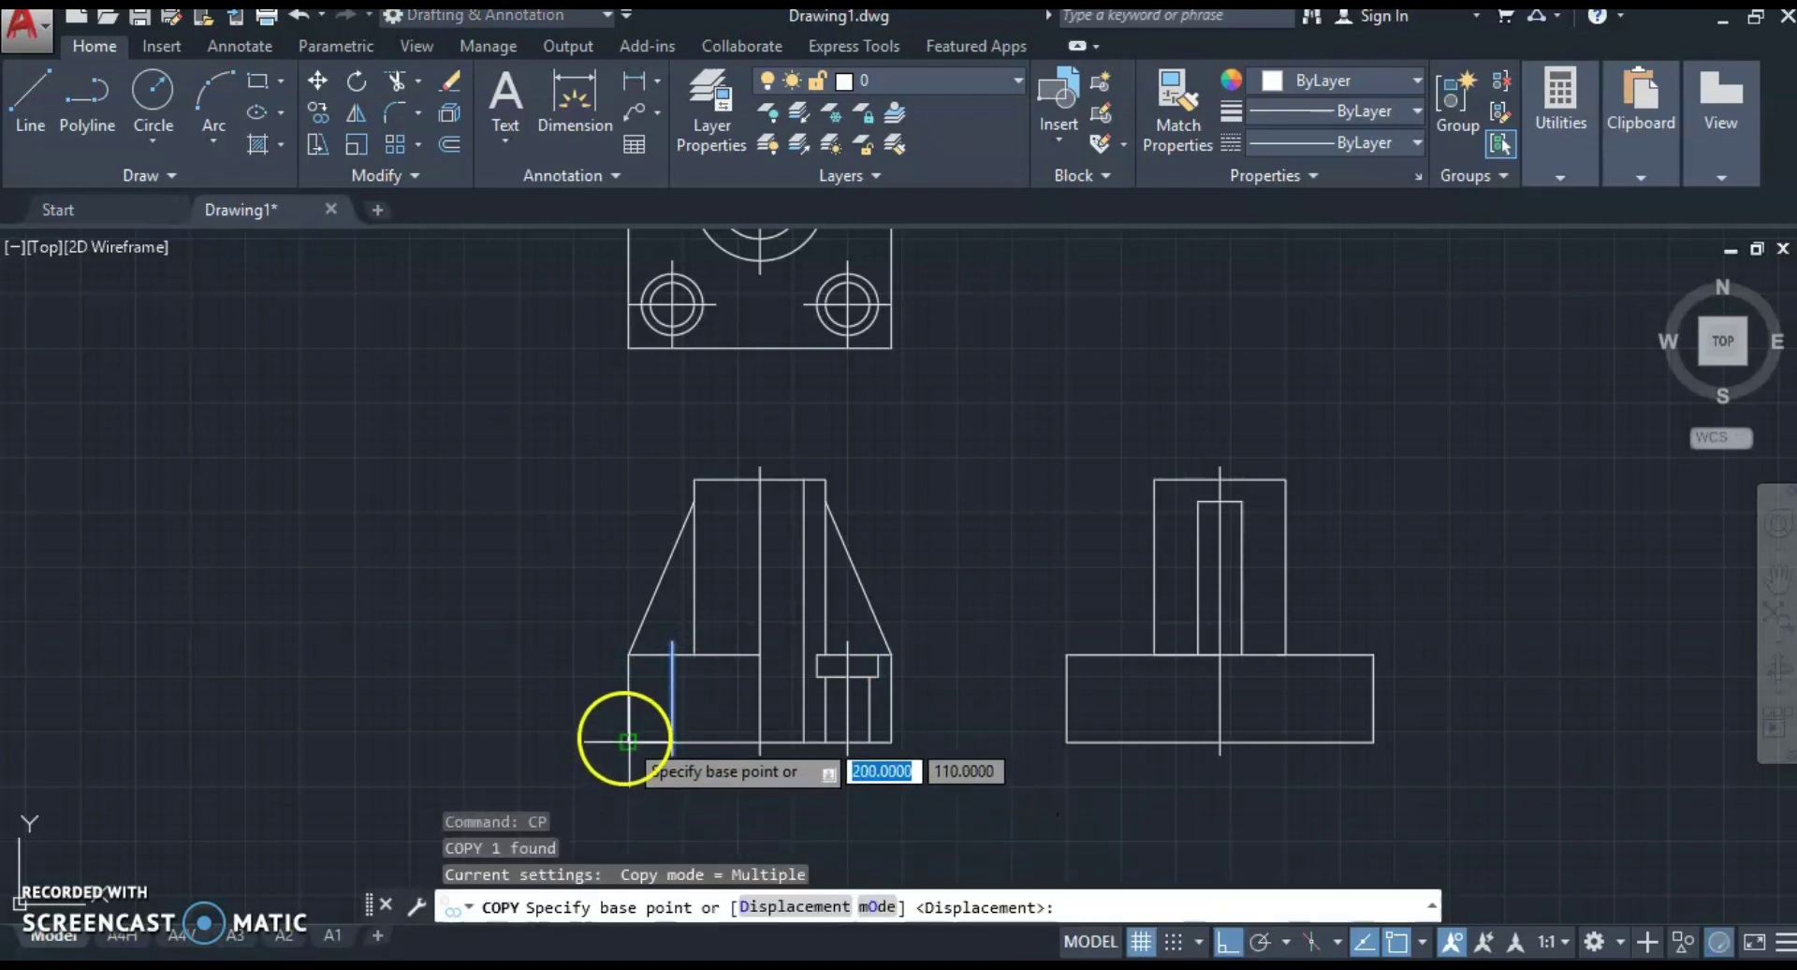
click(629, 741)
click(1058, 741)
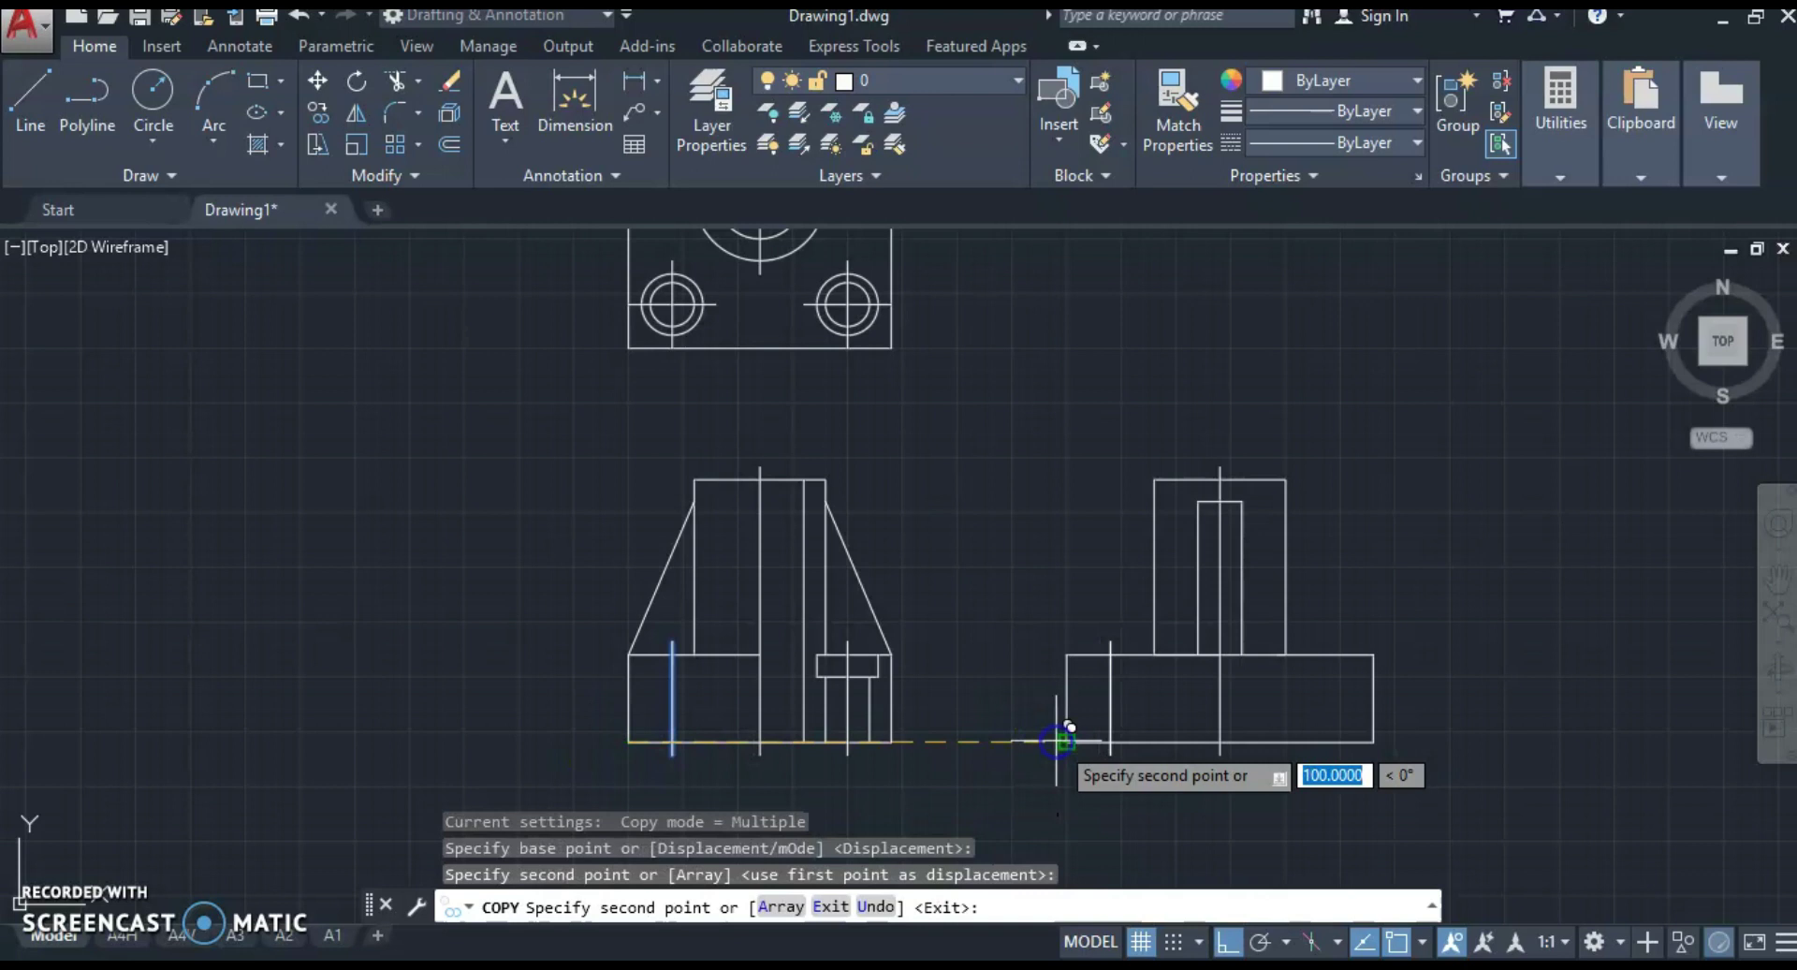
key(Escape)
click(1109, 711)
text(mi)
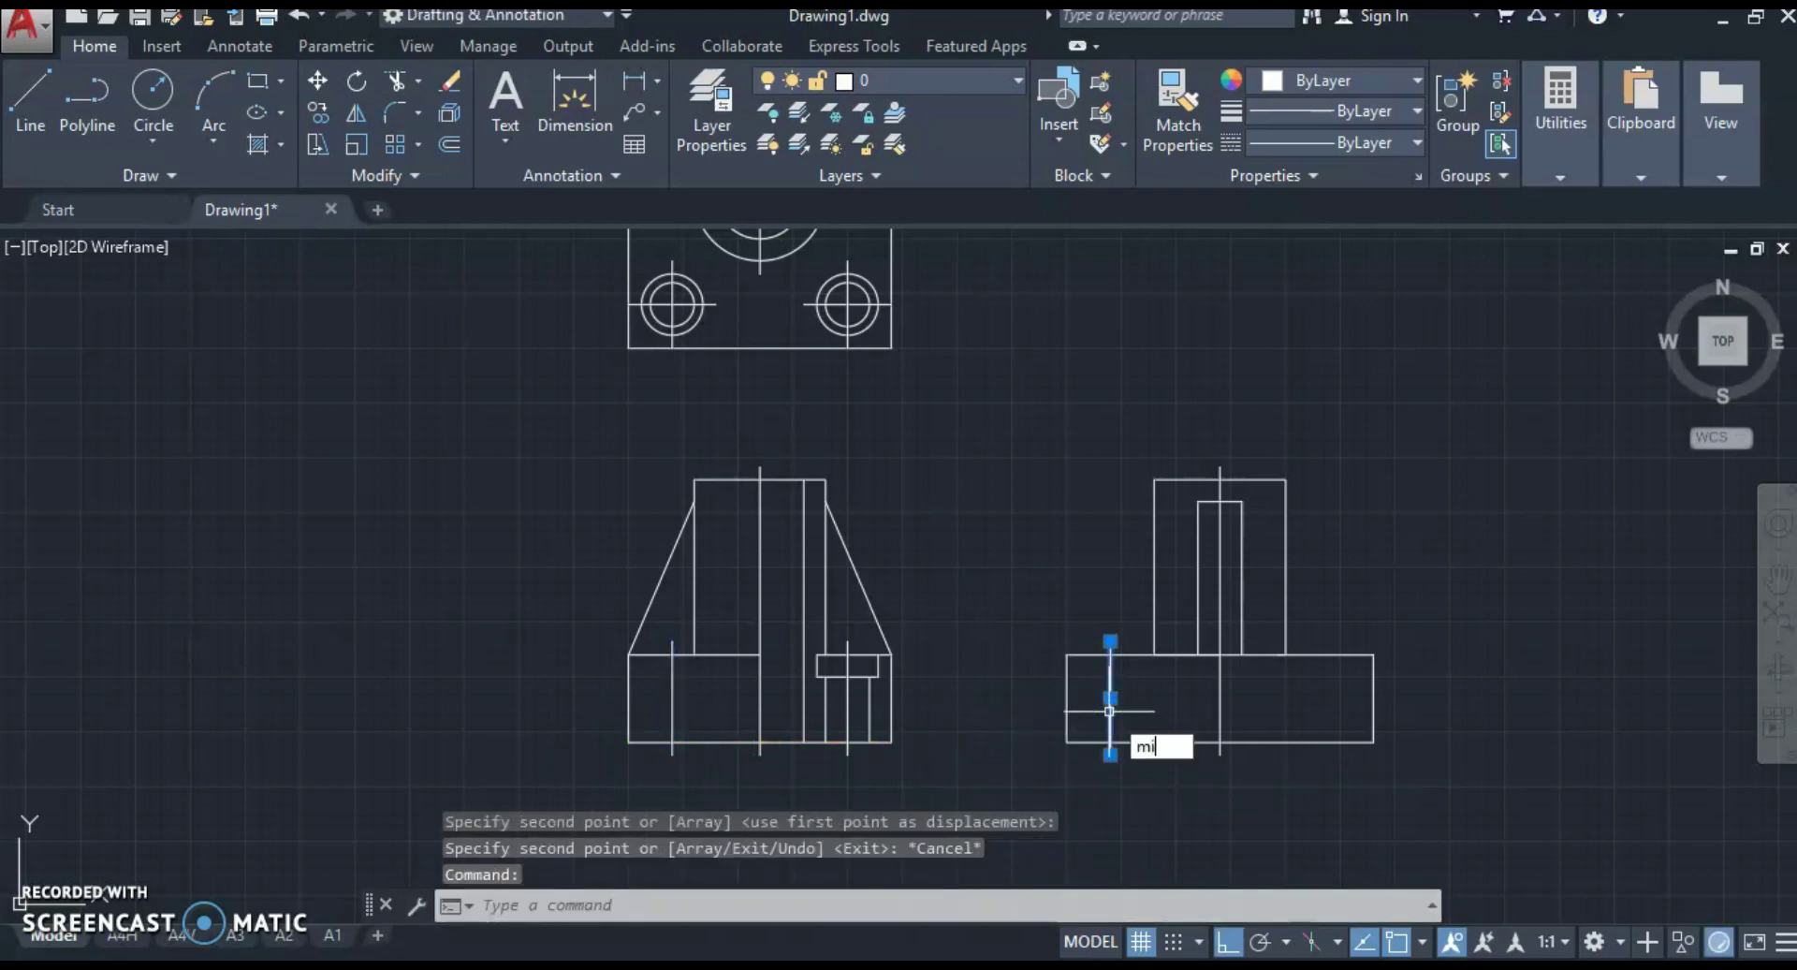
key(Return)
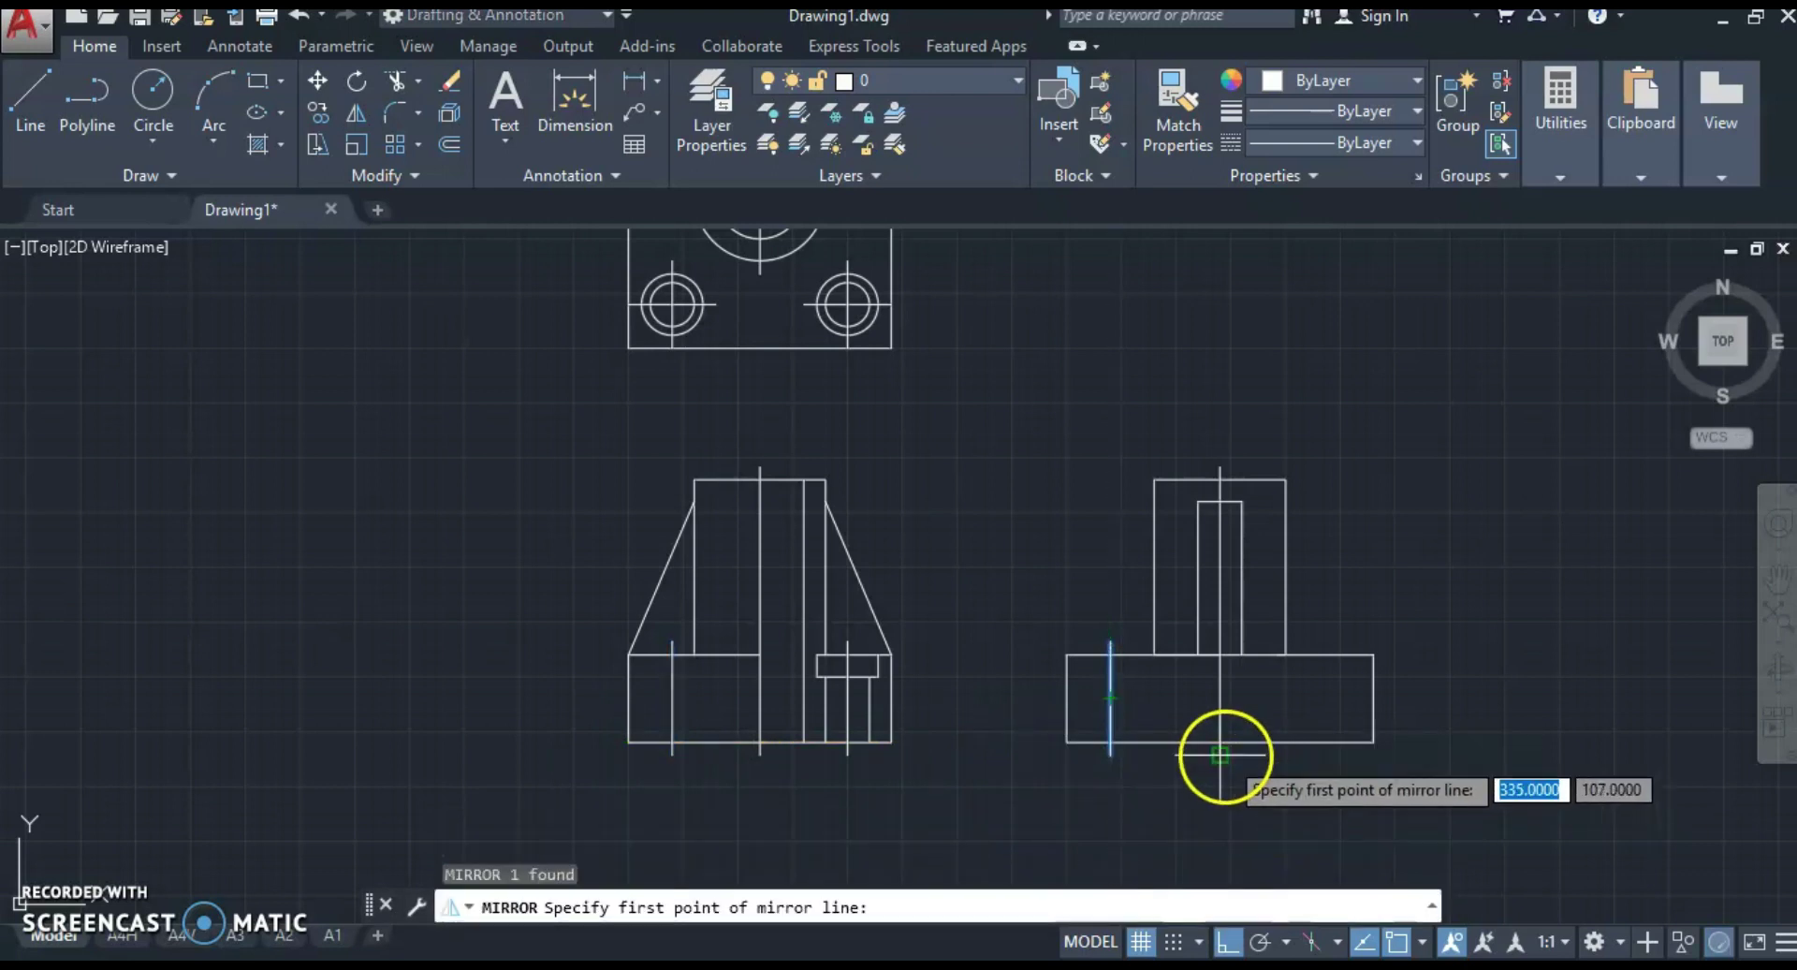
click(1221, 744)
click(1224, 827)
key(Escape)
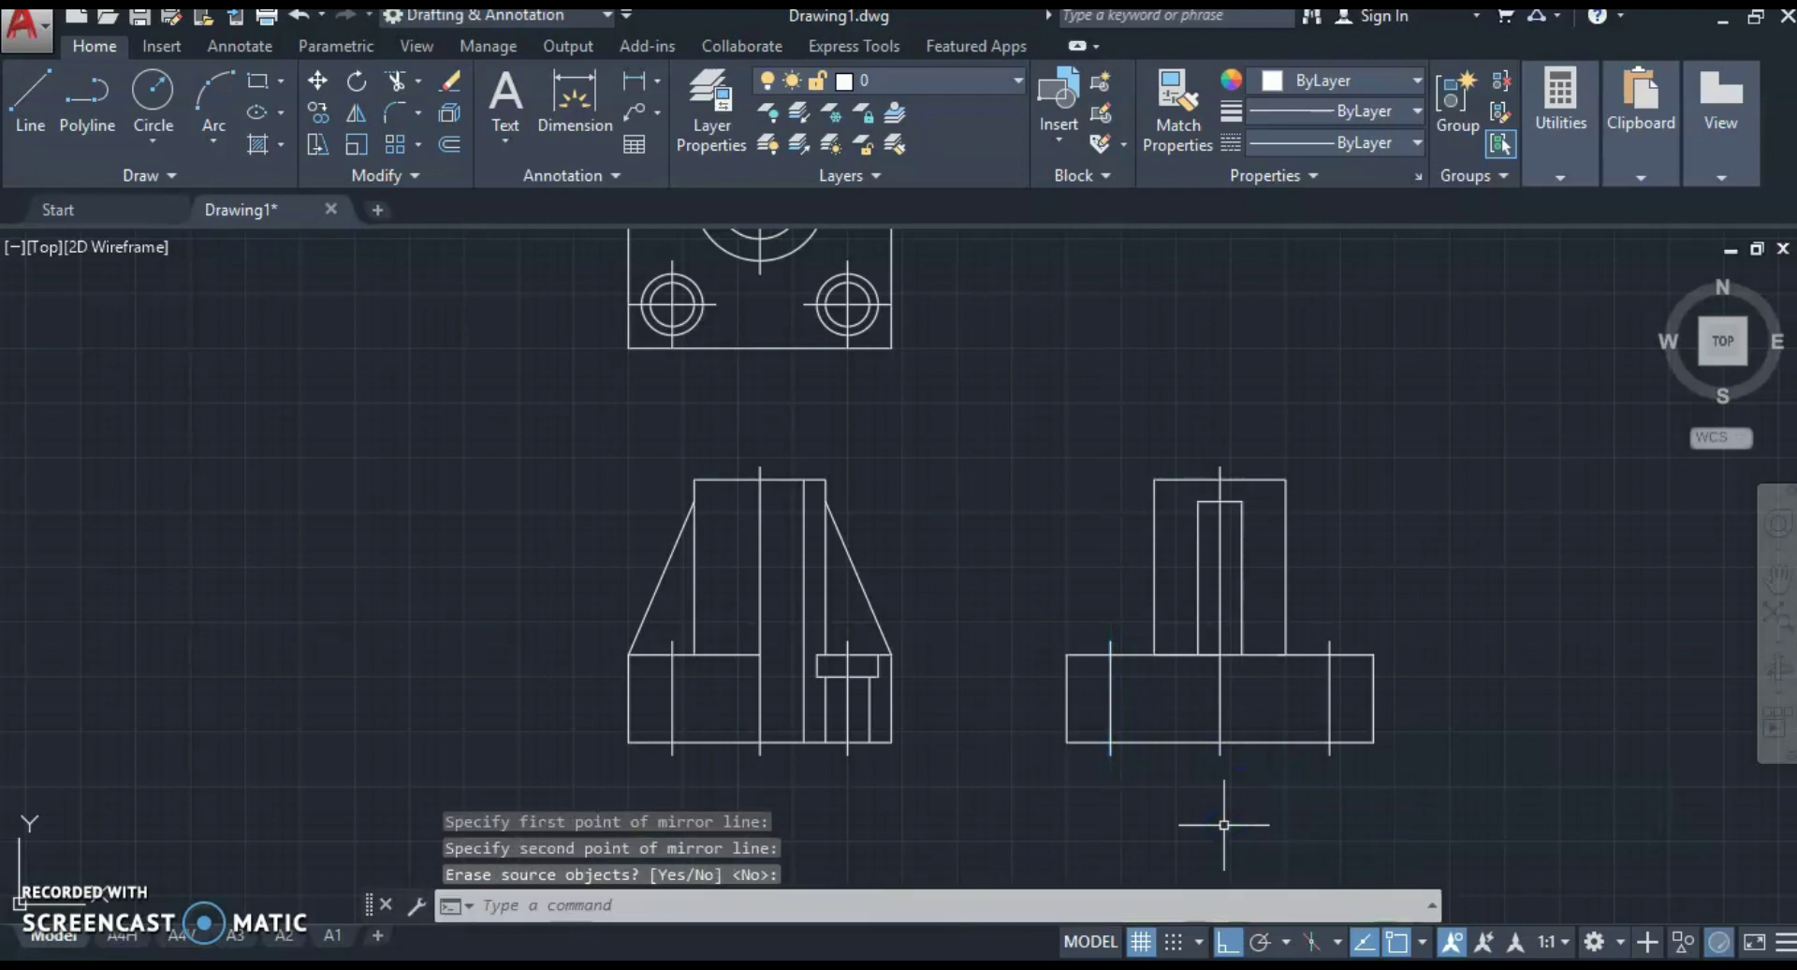
scroll(1044, 737, down, 3)
Step: Window-select all 61 objects and change their linetype scale from 1 to 10 in Properties
click(667, 252)
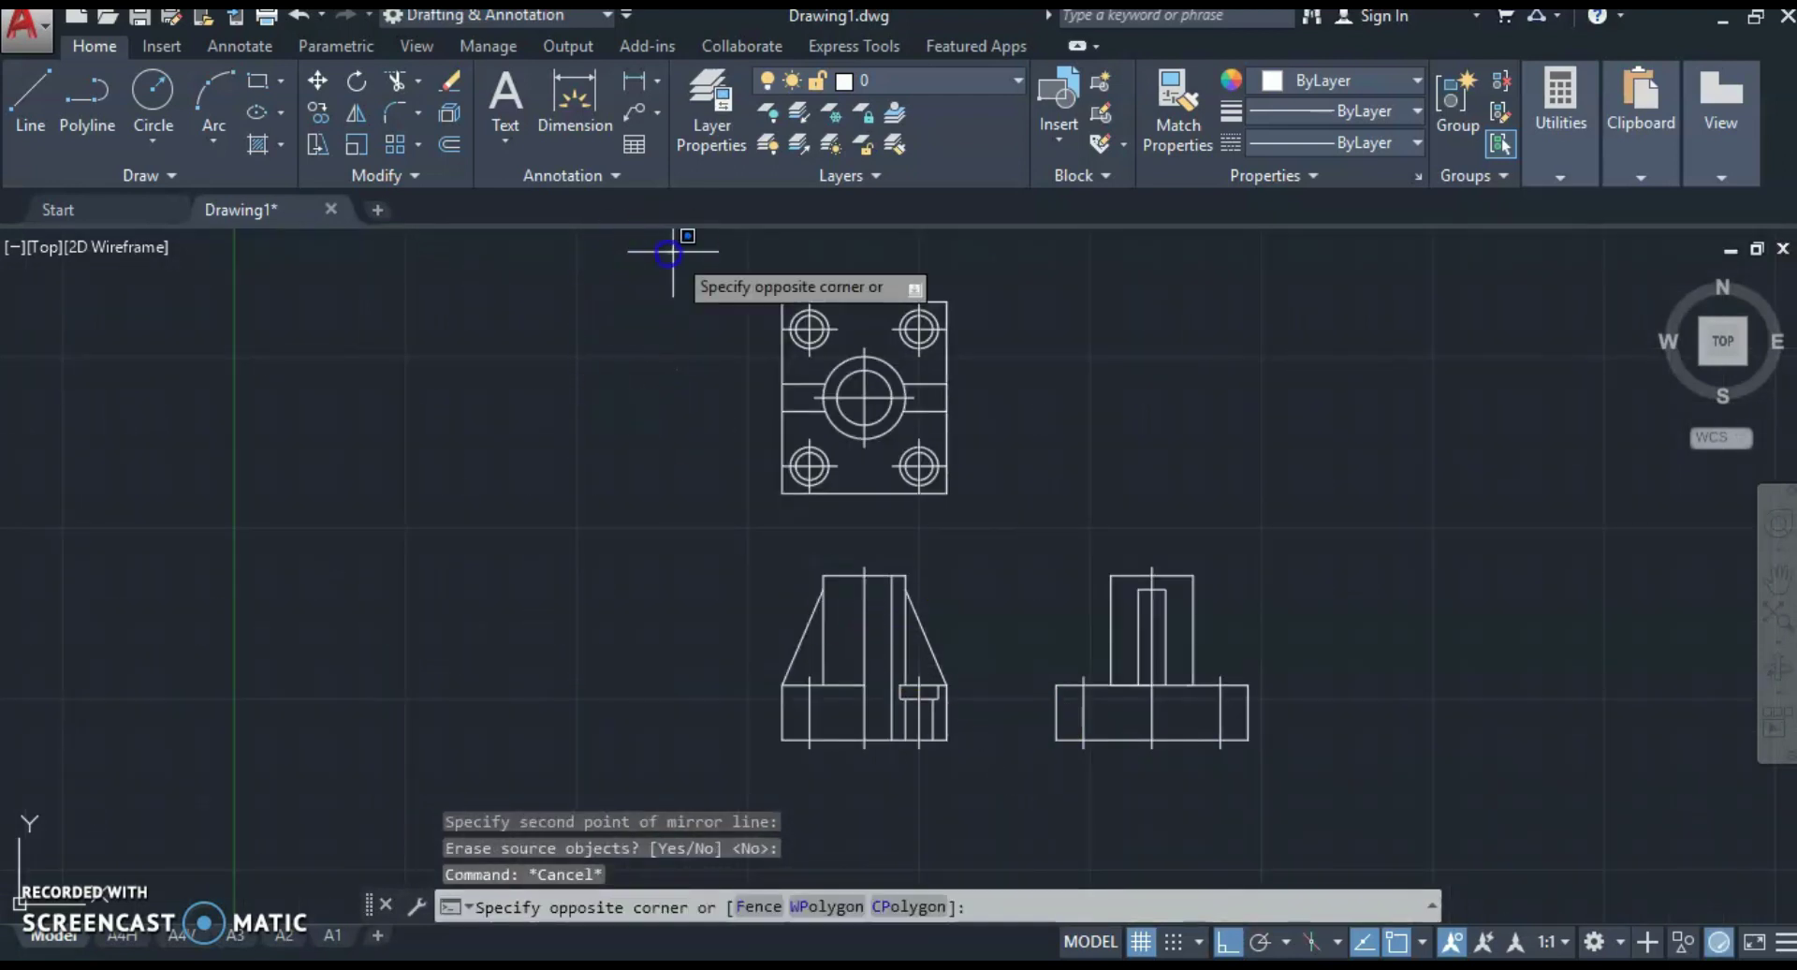
click(1375, 765)
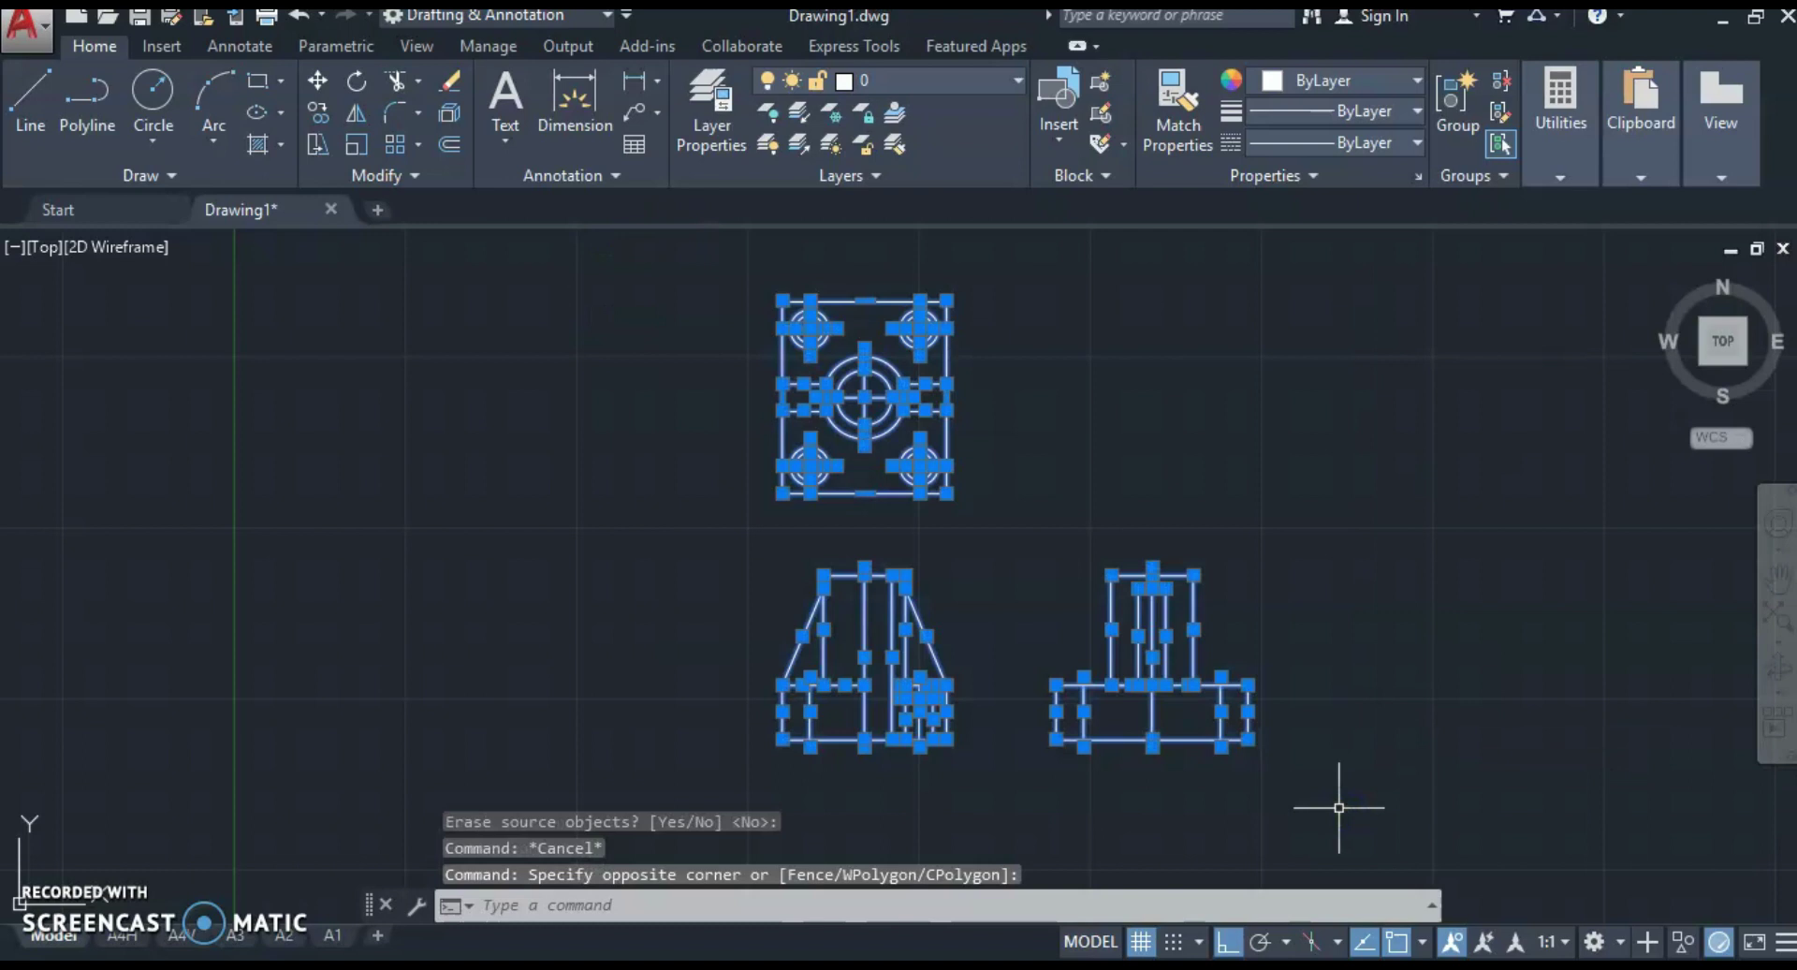
text(PR)
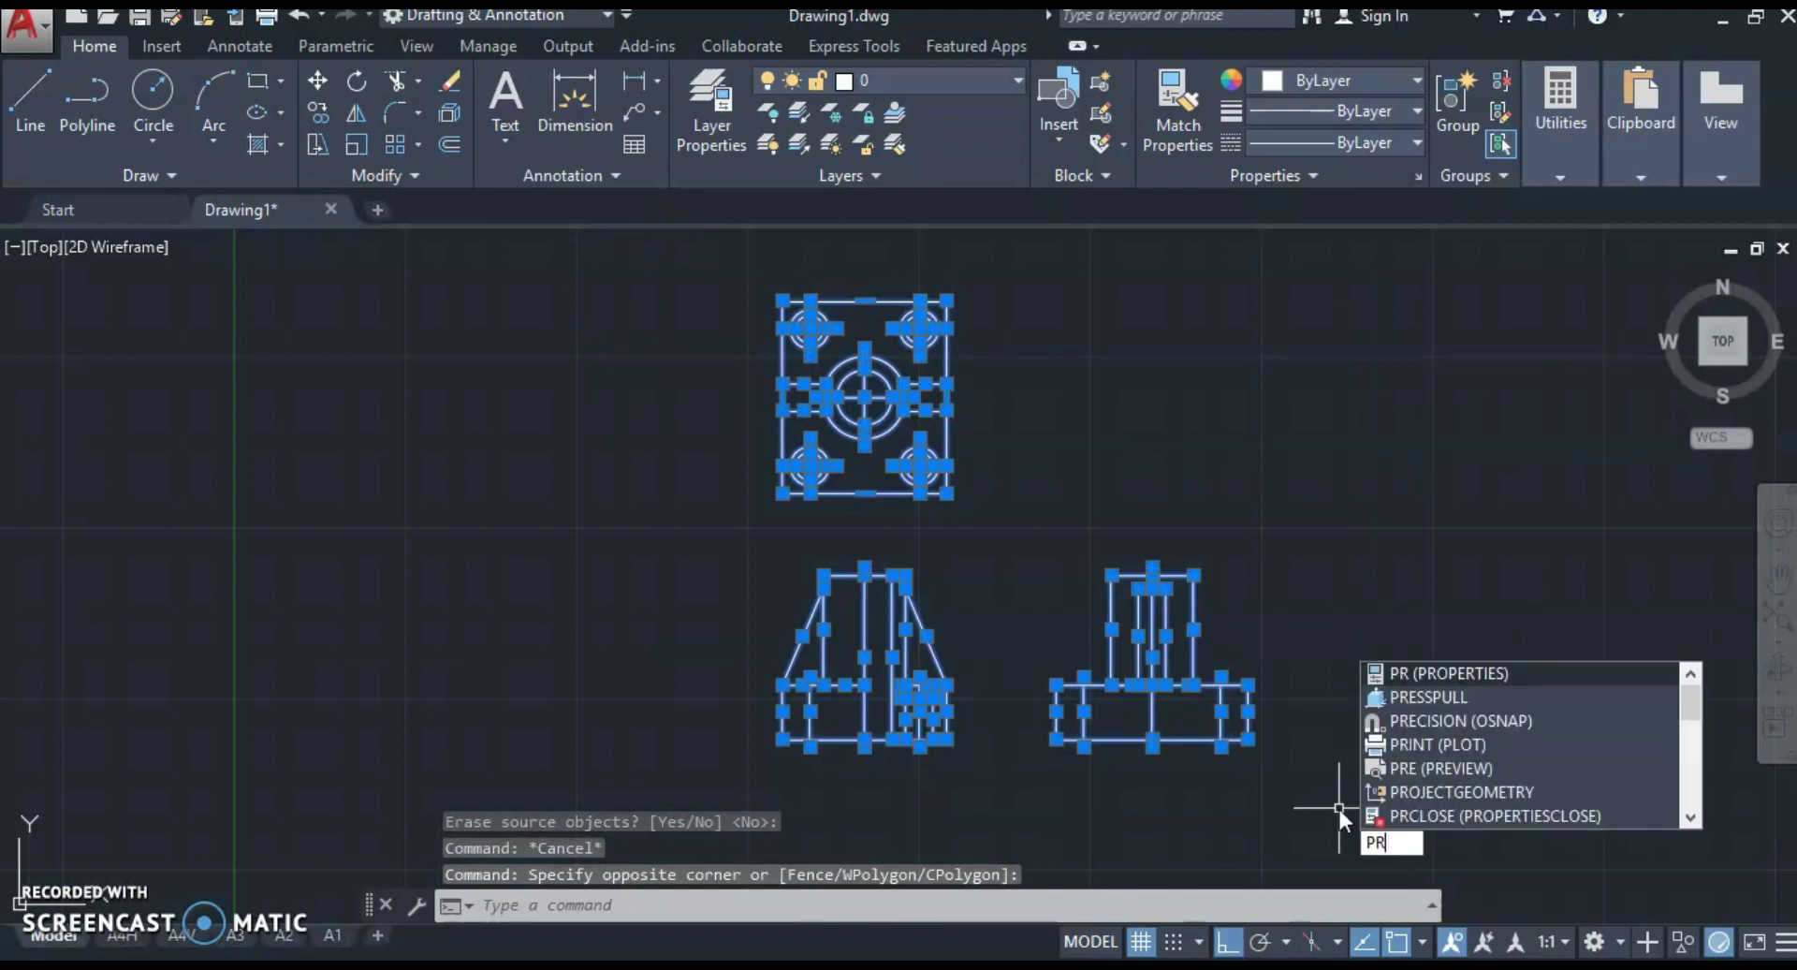
key(Return)
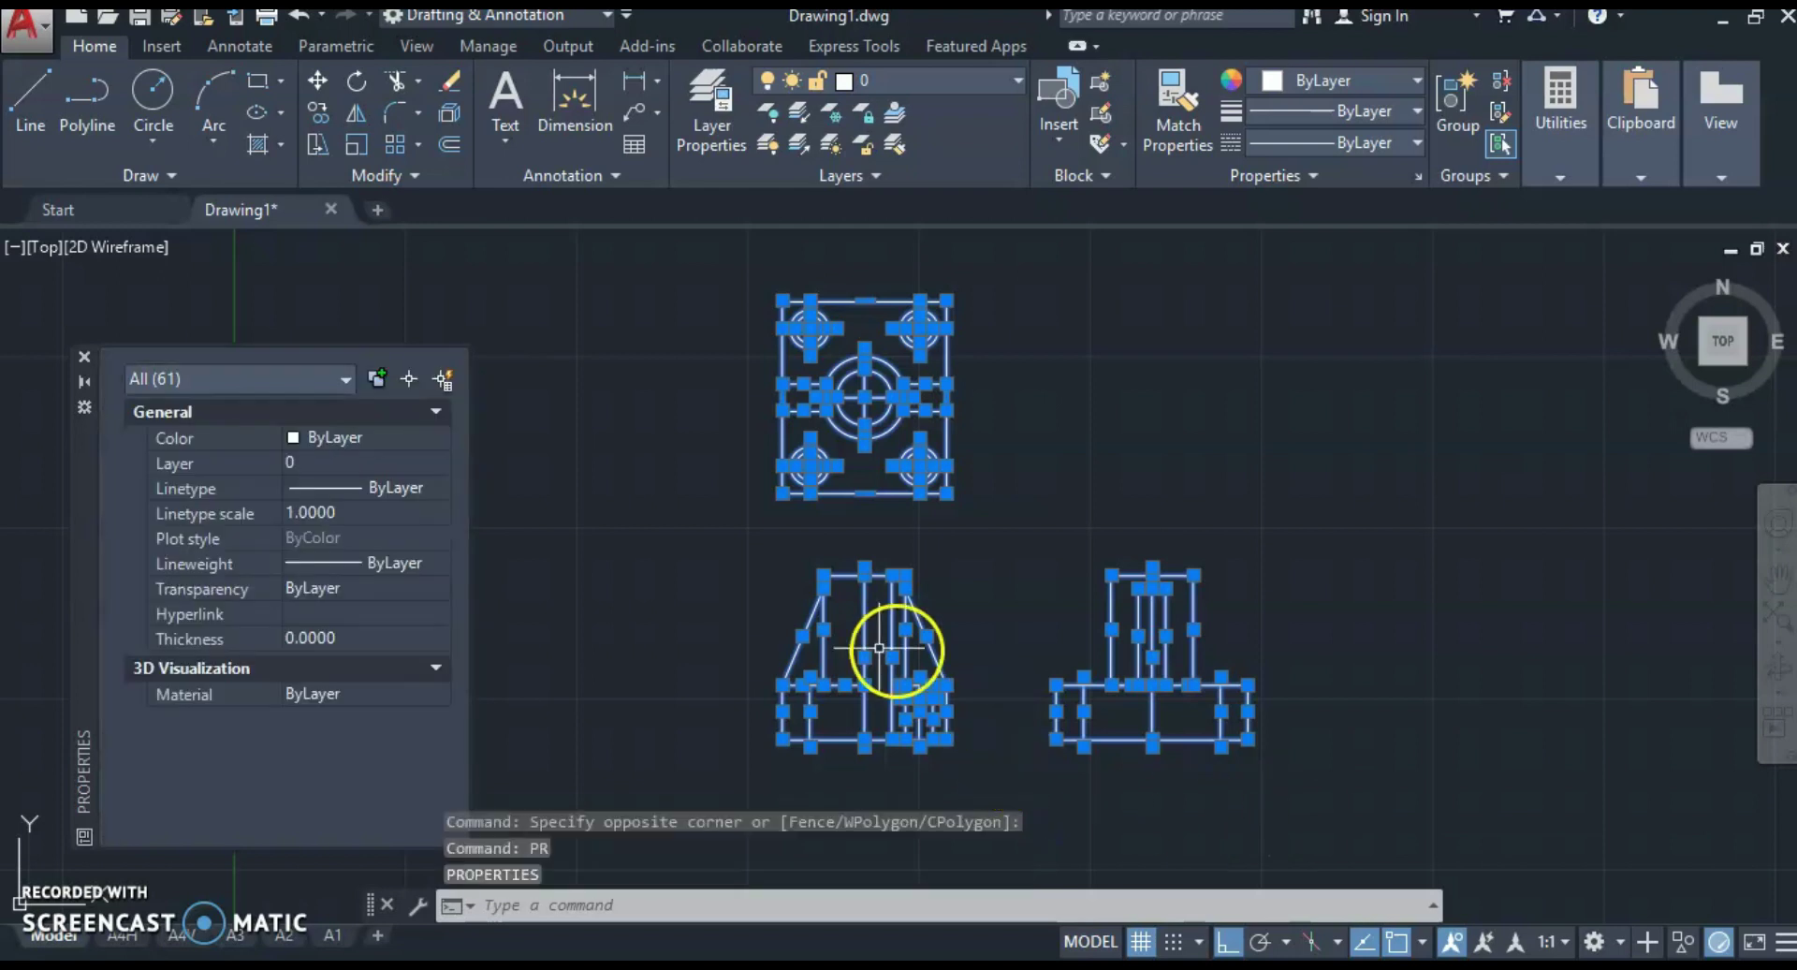
click(294, 513)
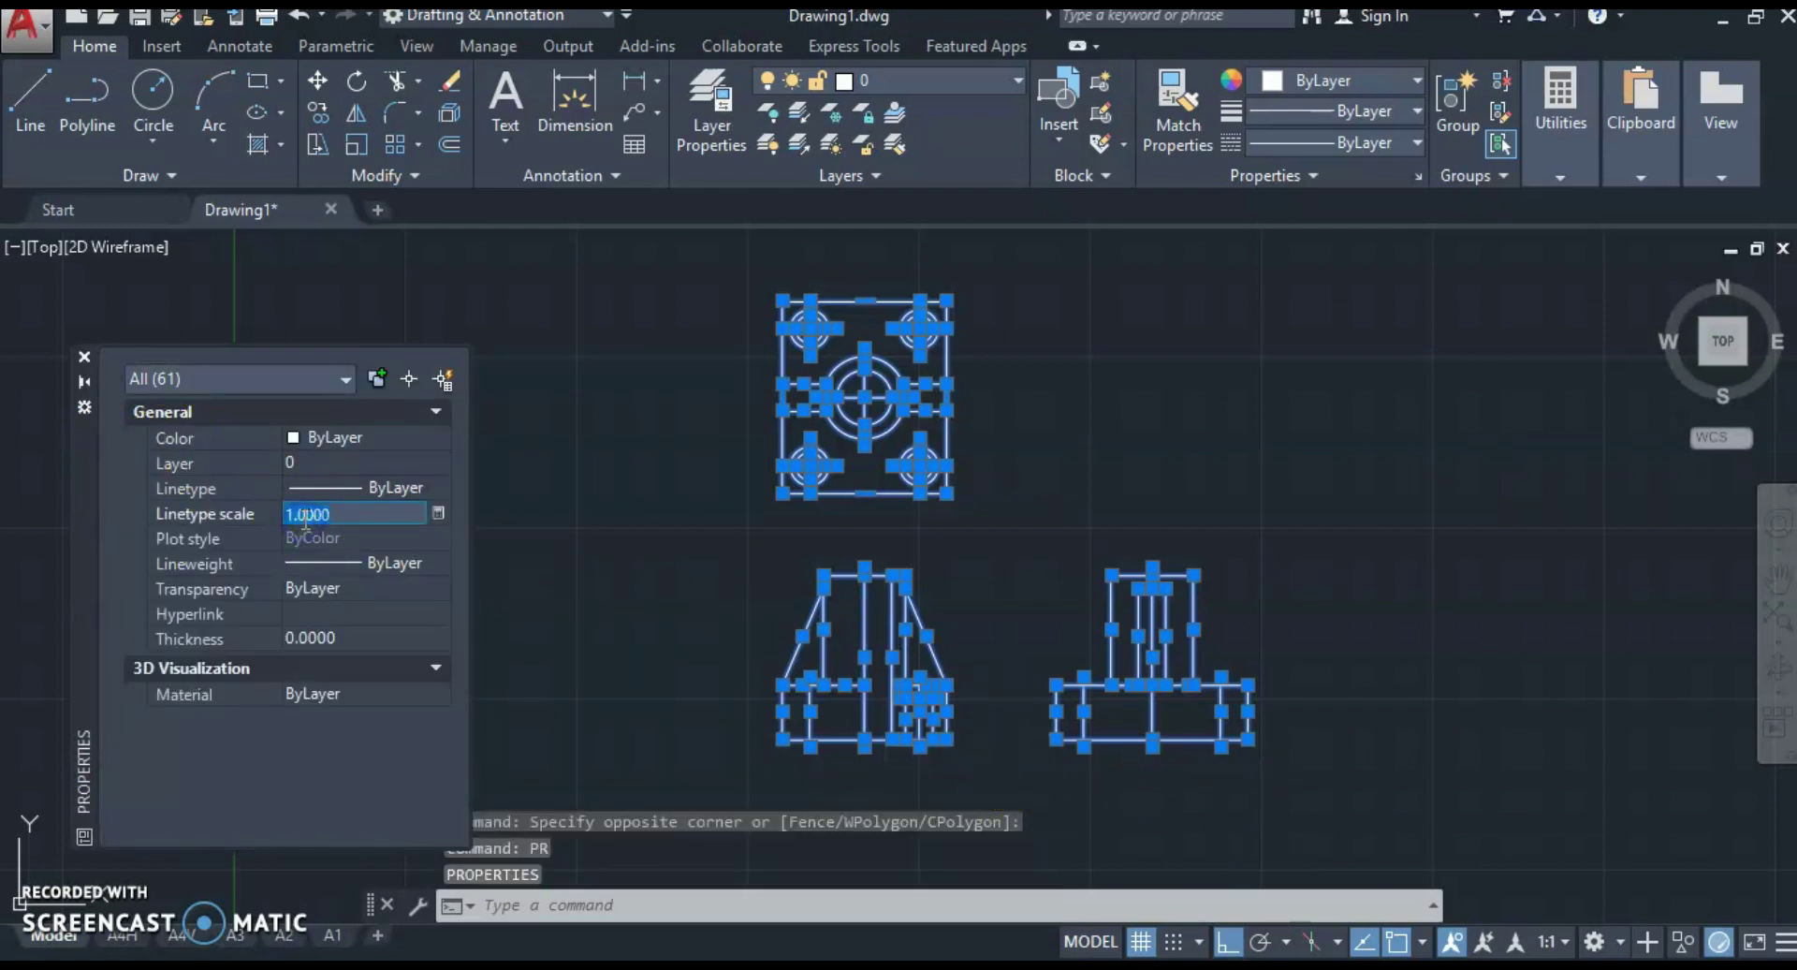
text(10)
key(Return)
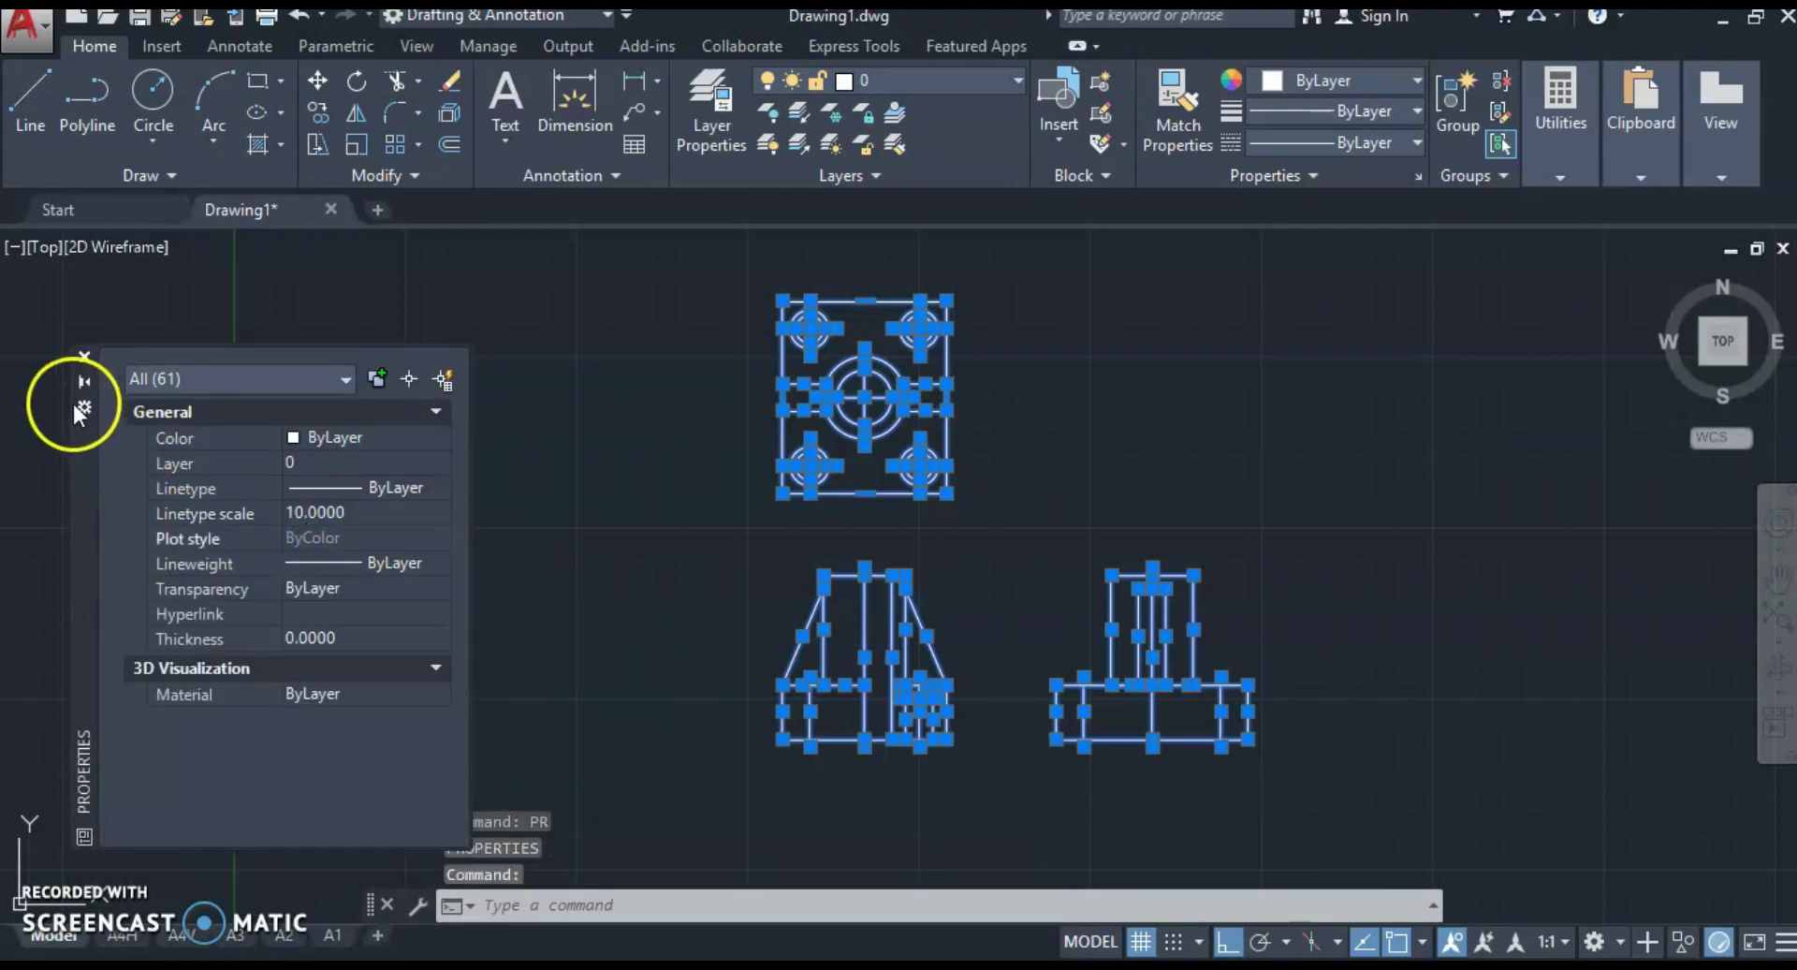
click(85, 356)
key(Escape)
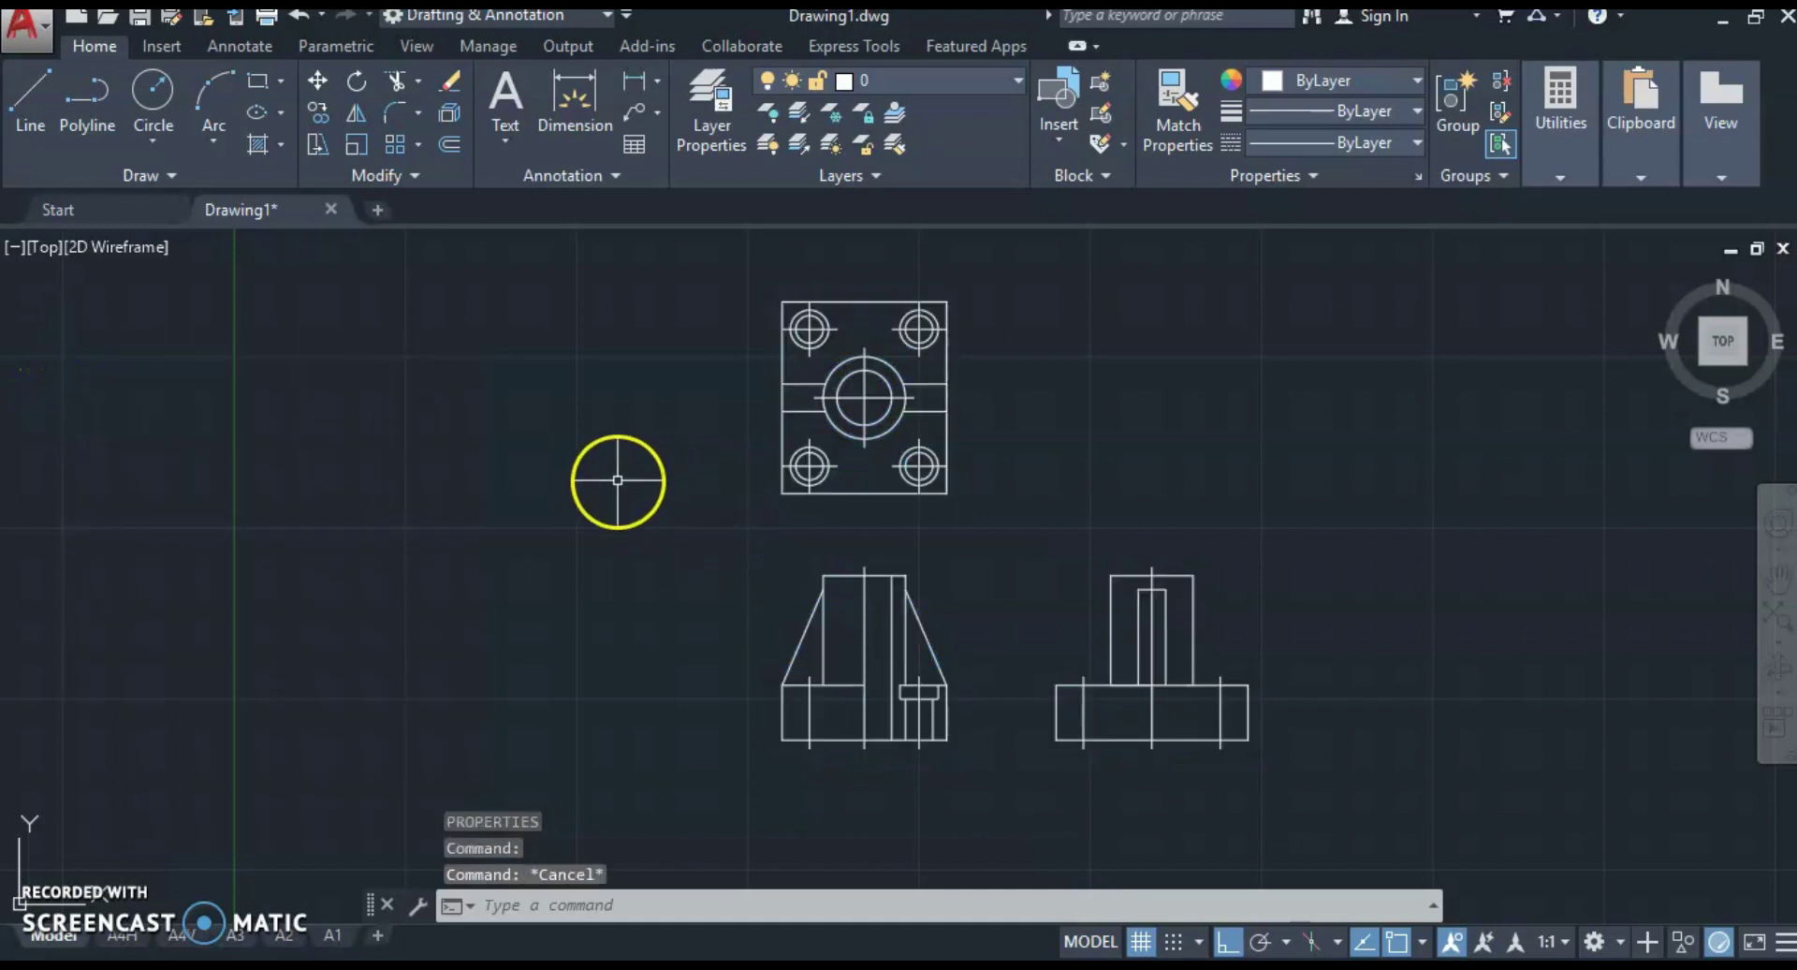
text(pr)
Step: With nothing selected, set the default linetype scale to 10 in Properties
key(Return)
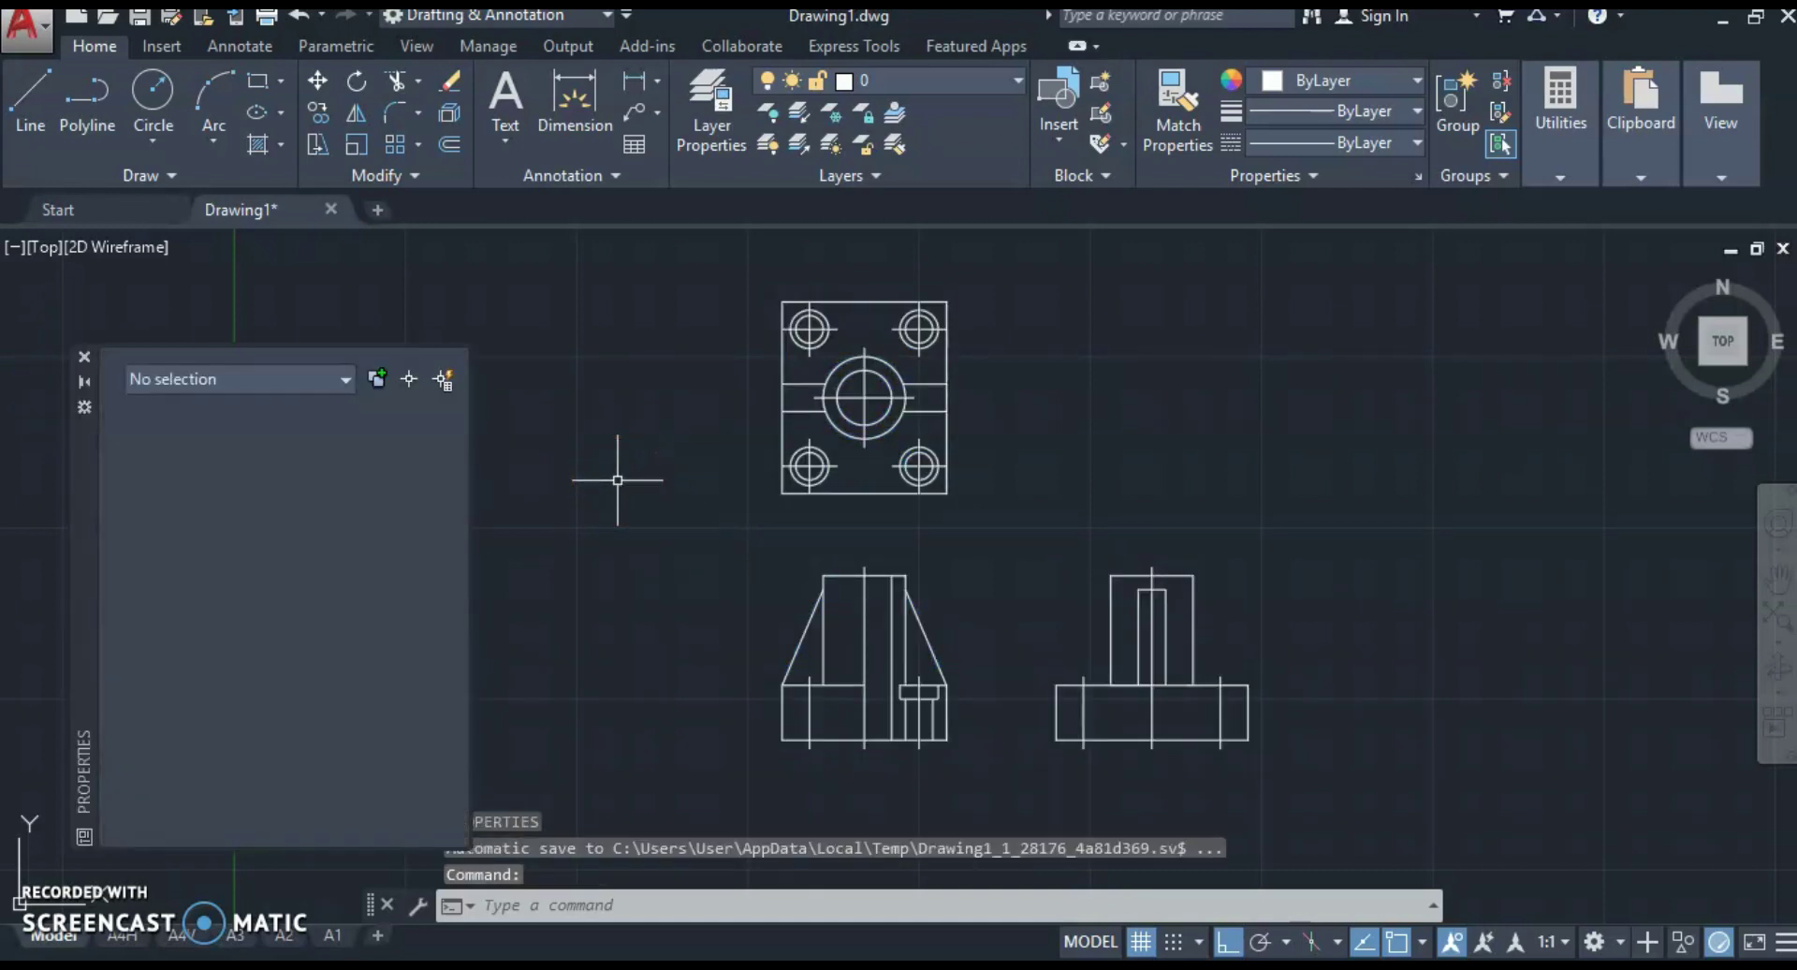
click(313, 515)
text(10)
key(Return)
key(Escape)
scroll(722, 551, down, 1)
scroll(716, 551, up, 2)
scroll(810, 574, down, 2)
scroll(767, 564, up, 1)
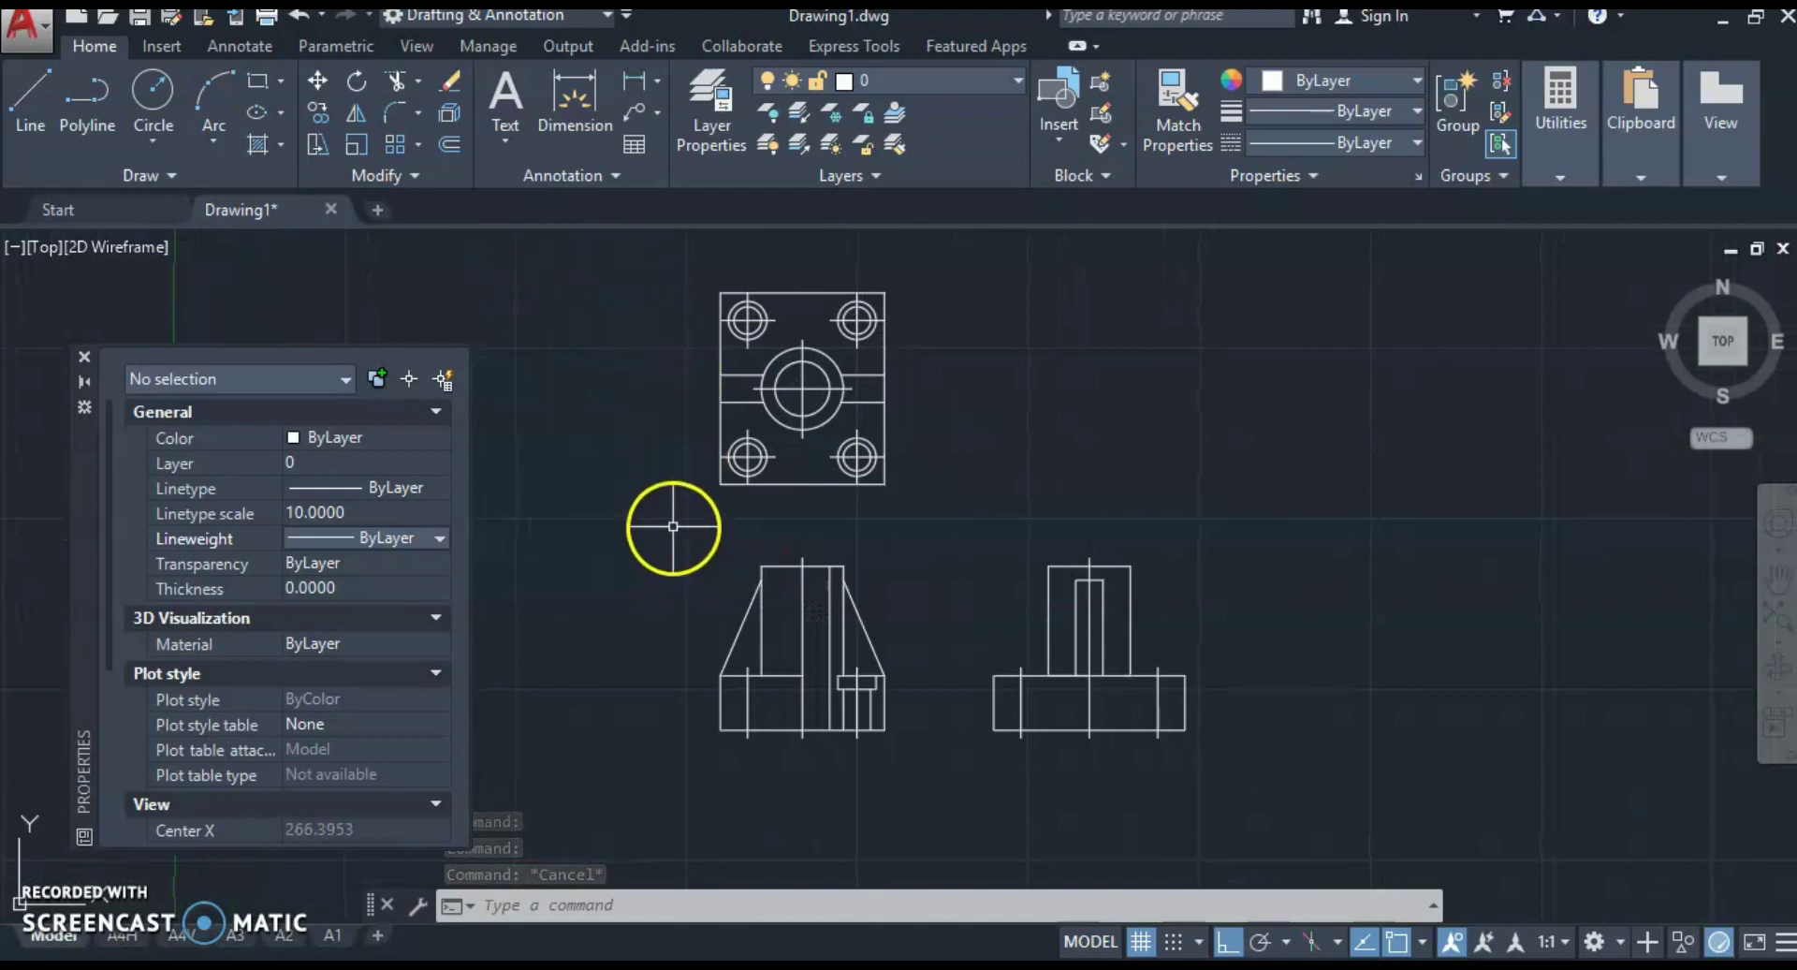
Step: Window-select the front and side views and move them 10 units down
click(673, 526)
click(1263, 795)
text(M)
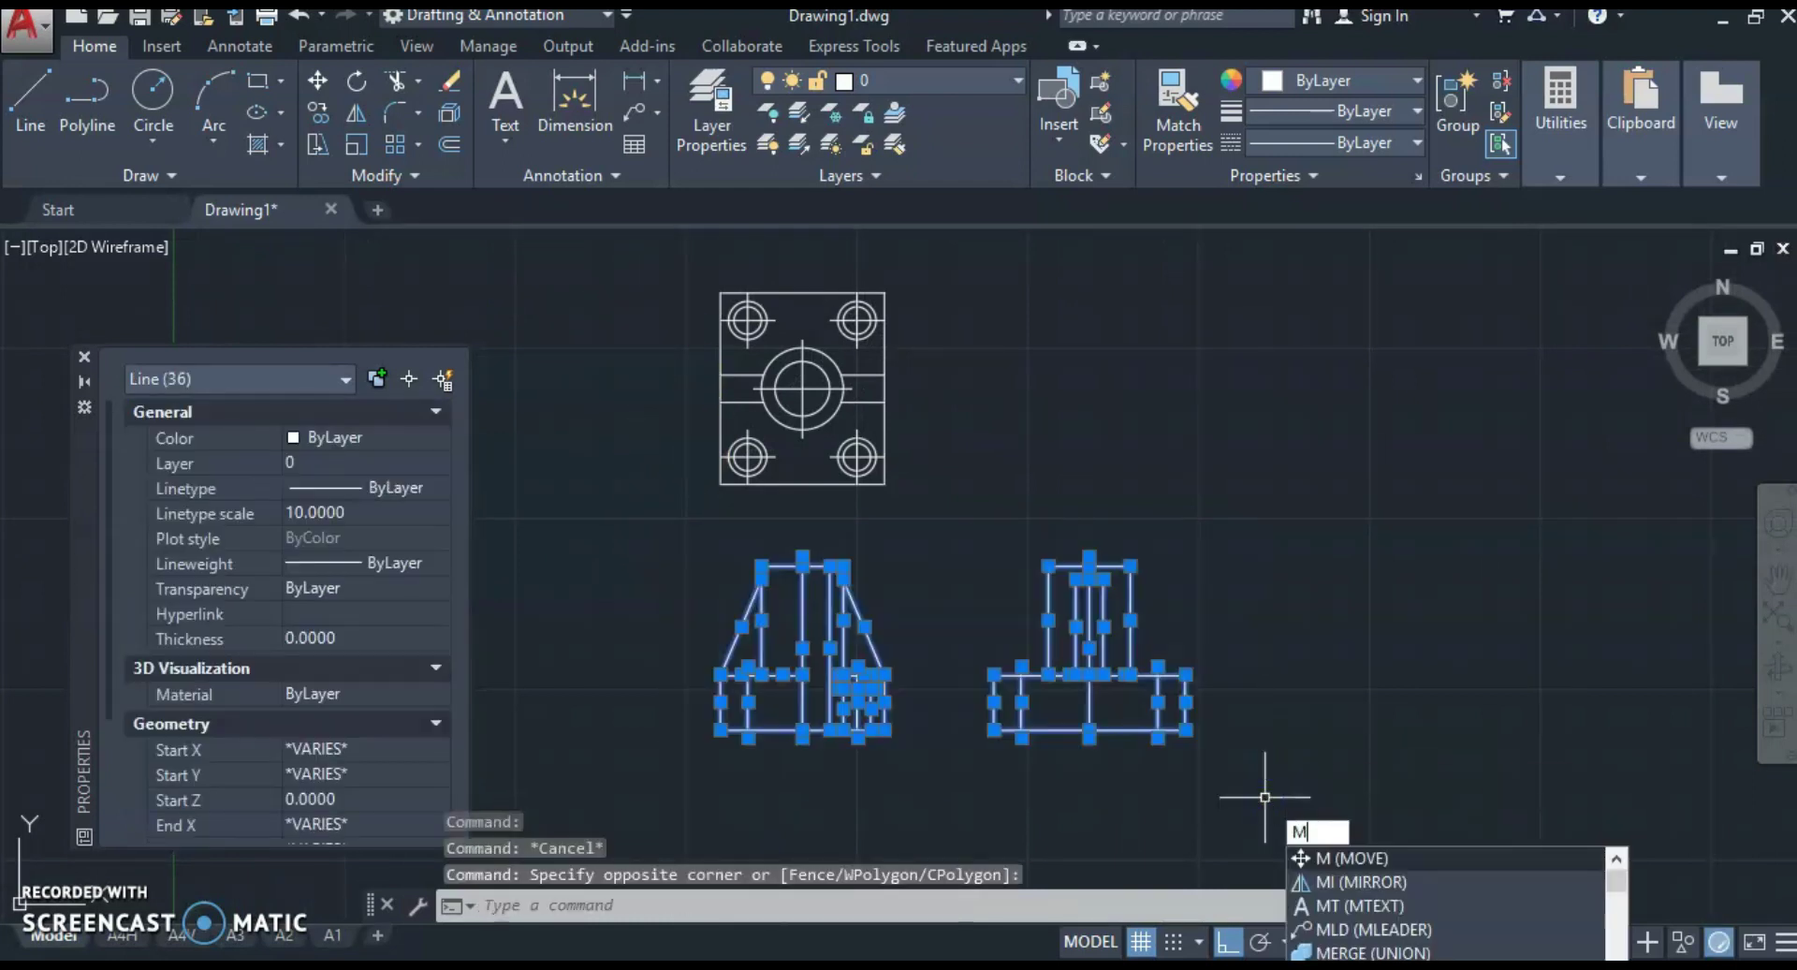
key(Return)
click(1355, 632)
text(10)
key(Return)
key(Escape)
scroll(817, 547, down, 2)
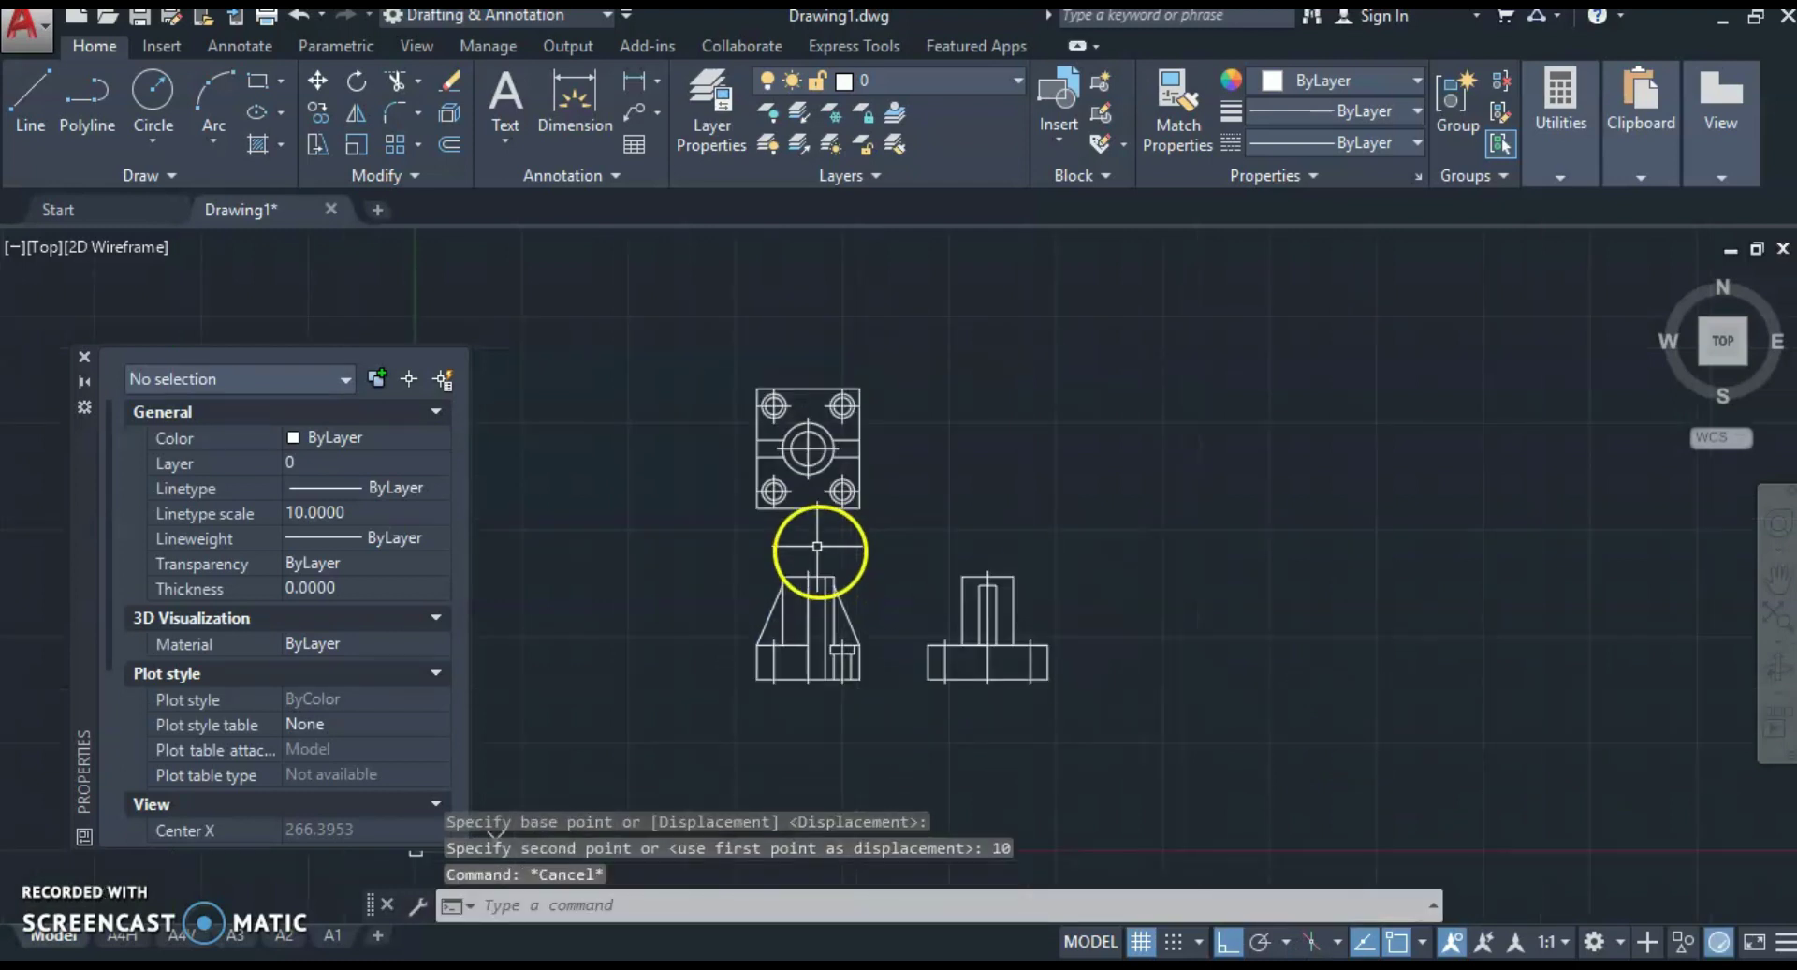
scroll(801, 522, up, 2)
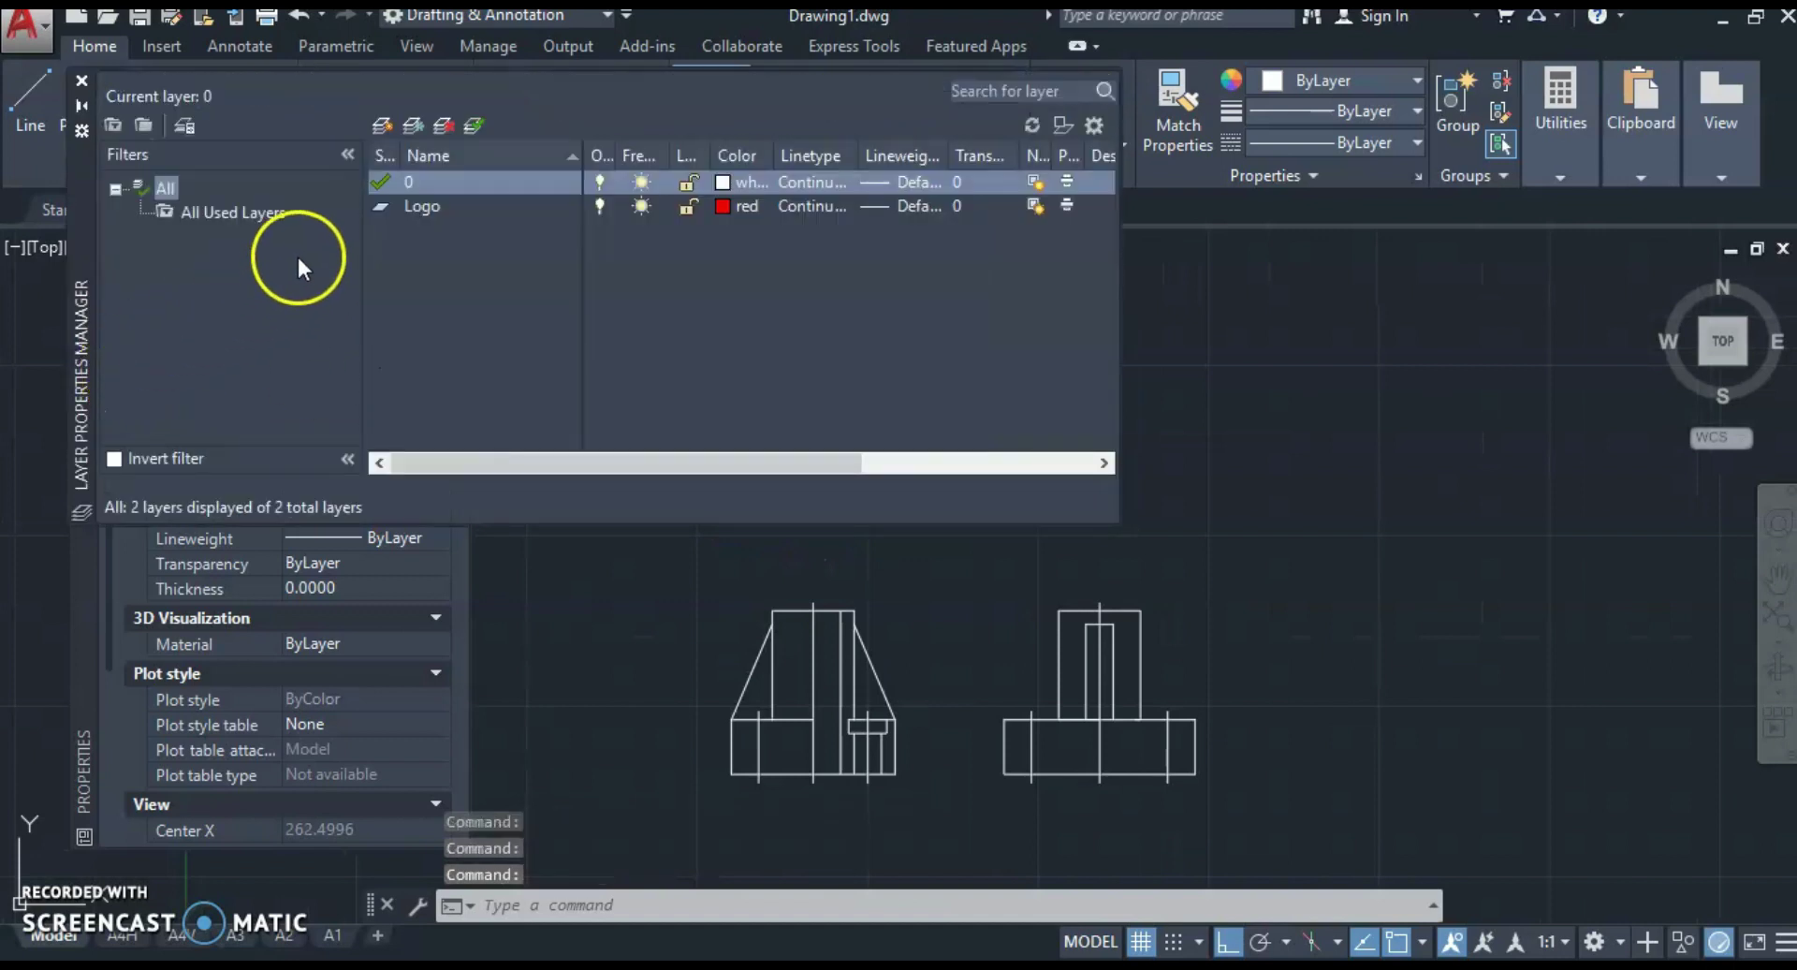
Step: Add three new layers and rename them Solid, Center and Hidden
click(380, 124)
click(380, 123)
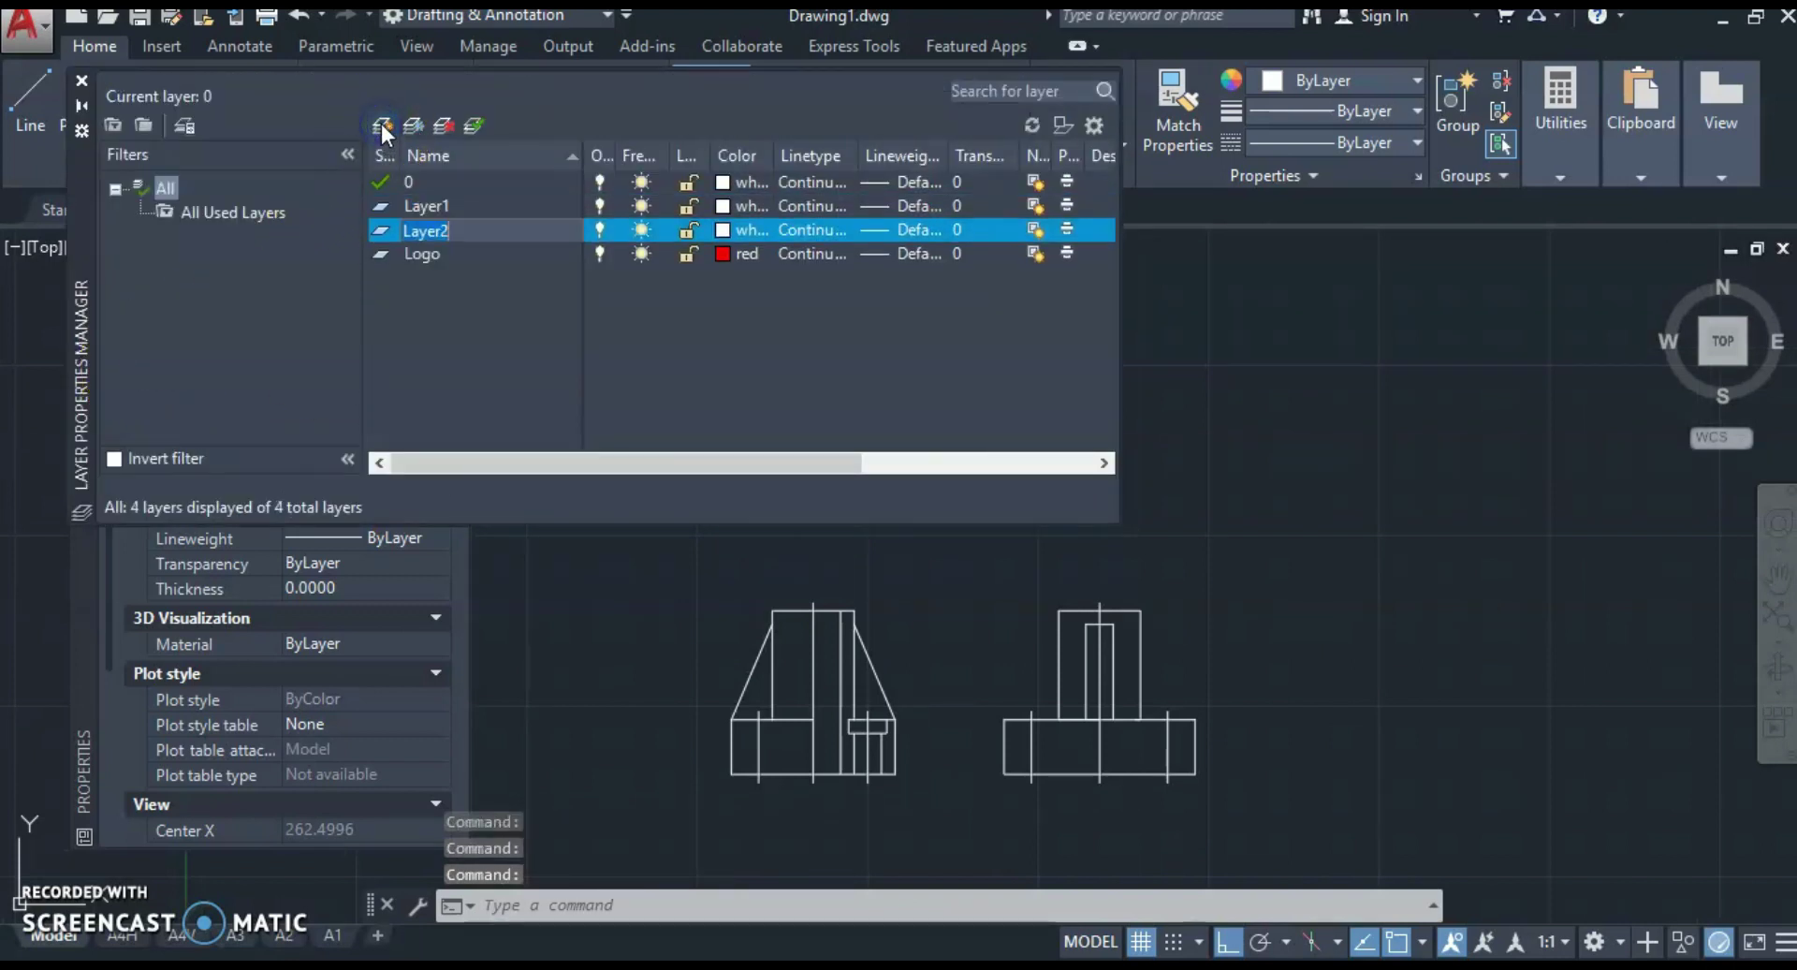
click(429, 208)
click(431, 208)
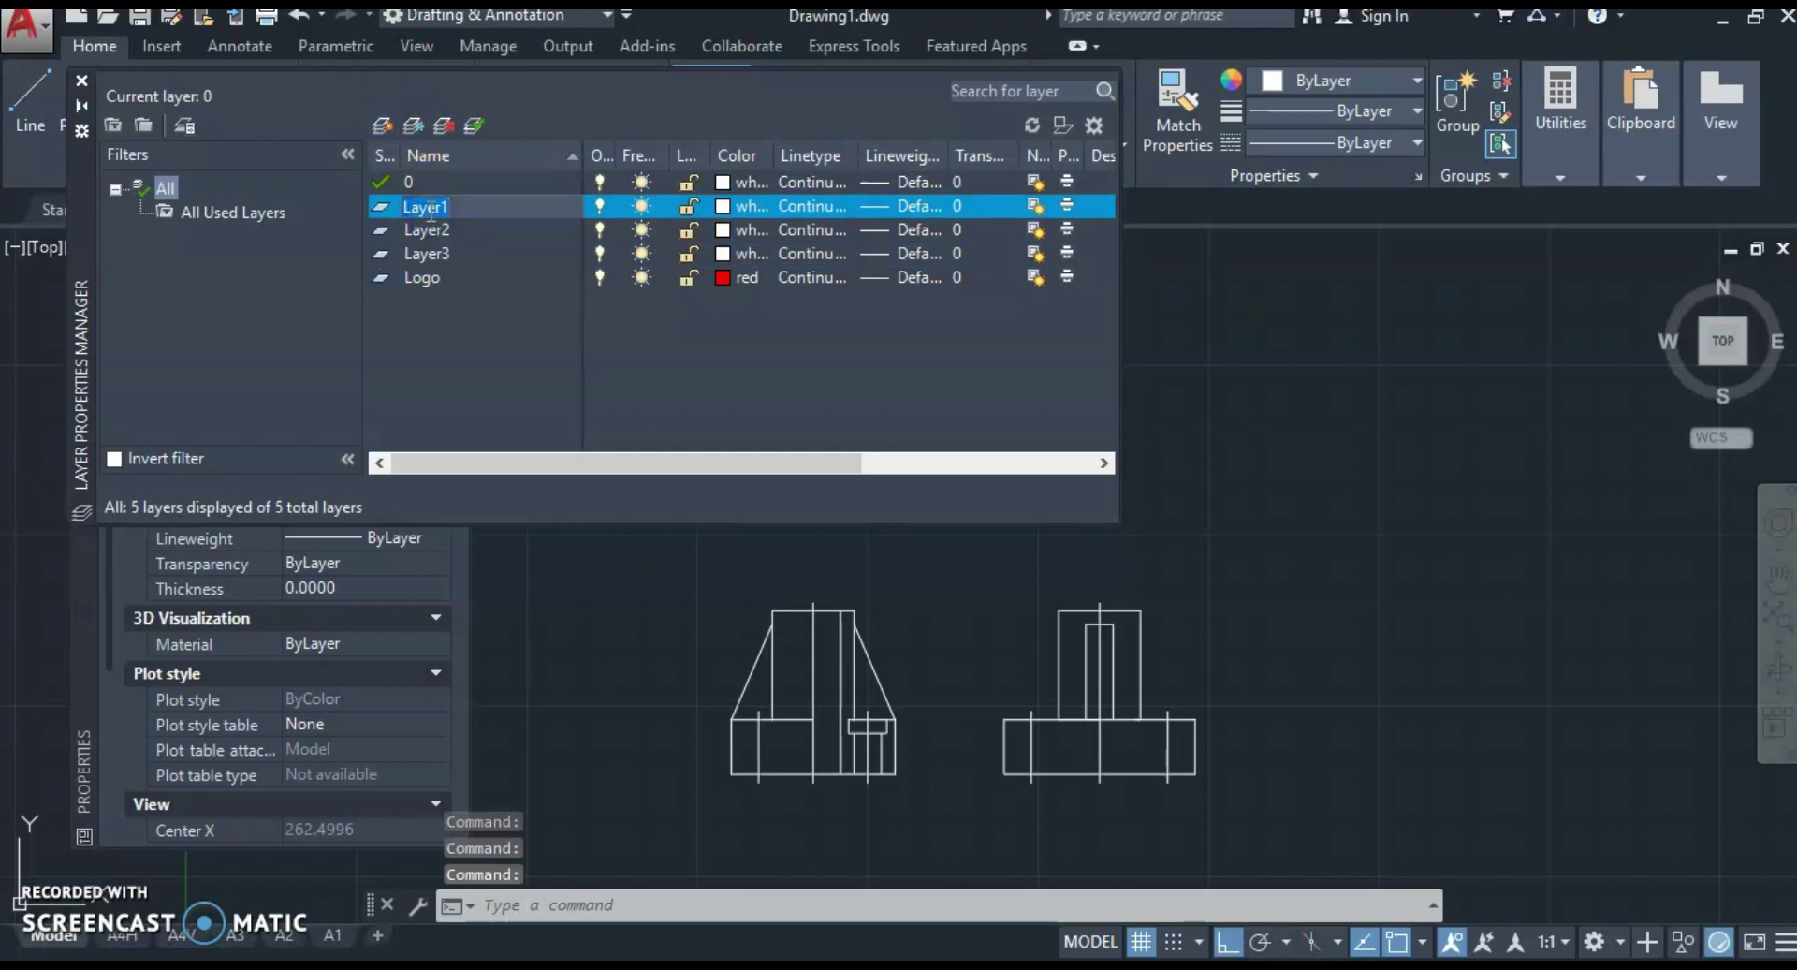
text(Solid)
key(Return)
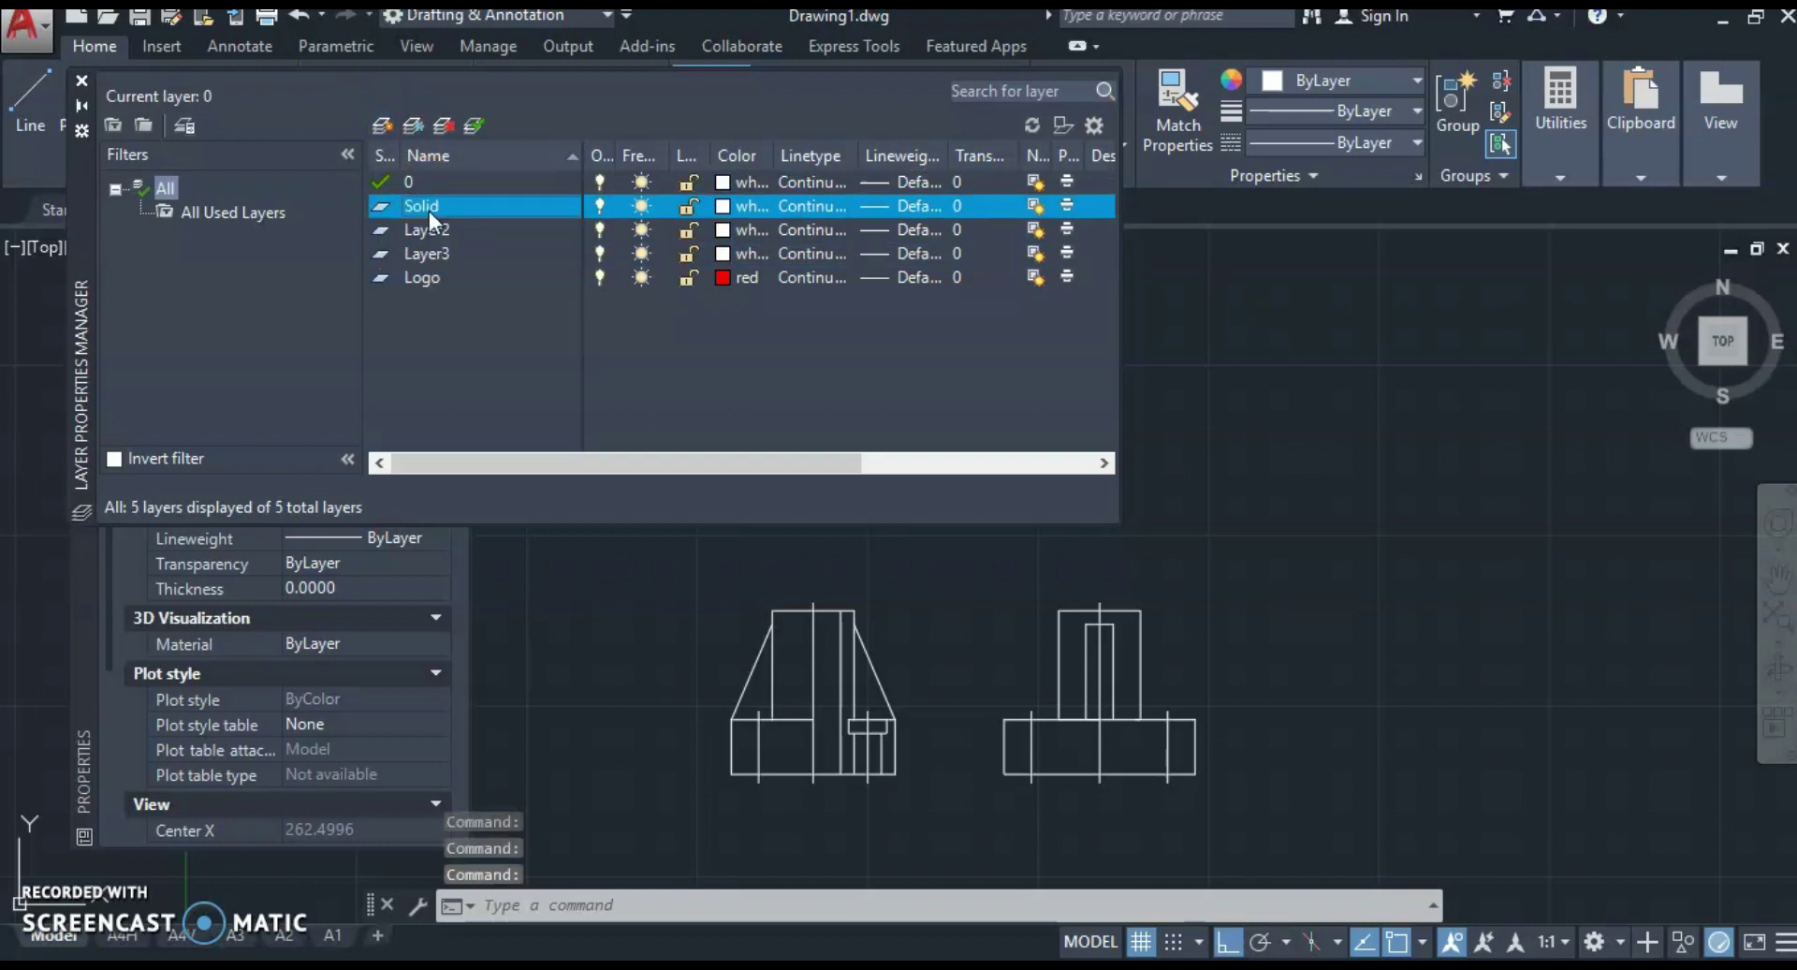
double_click(411, 230)
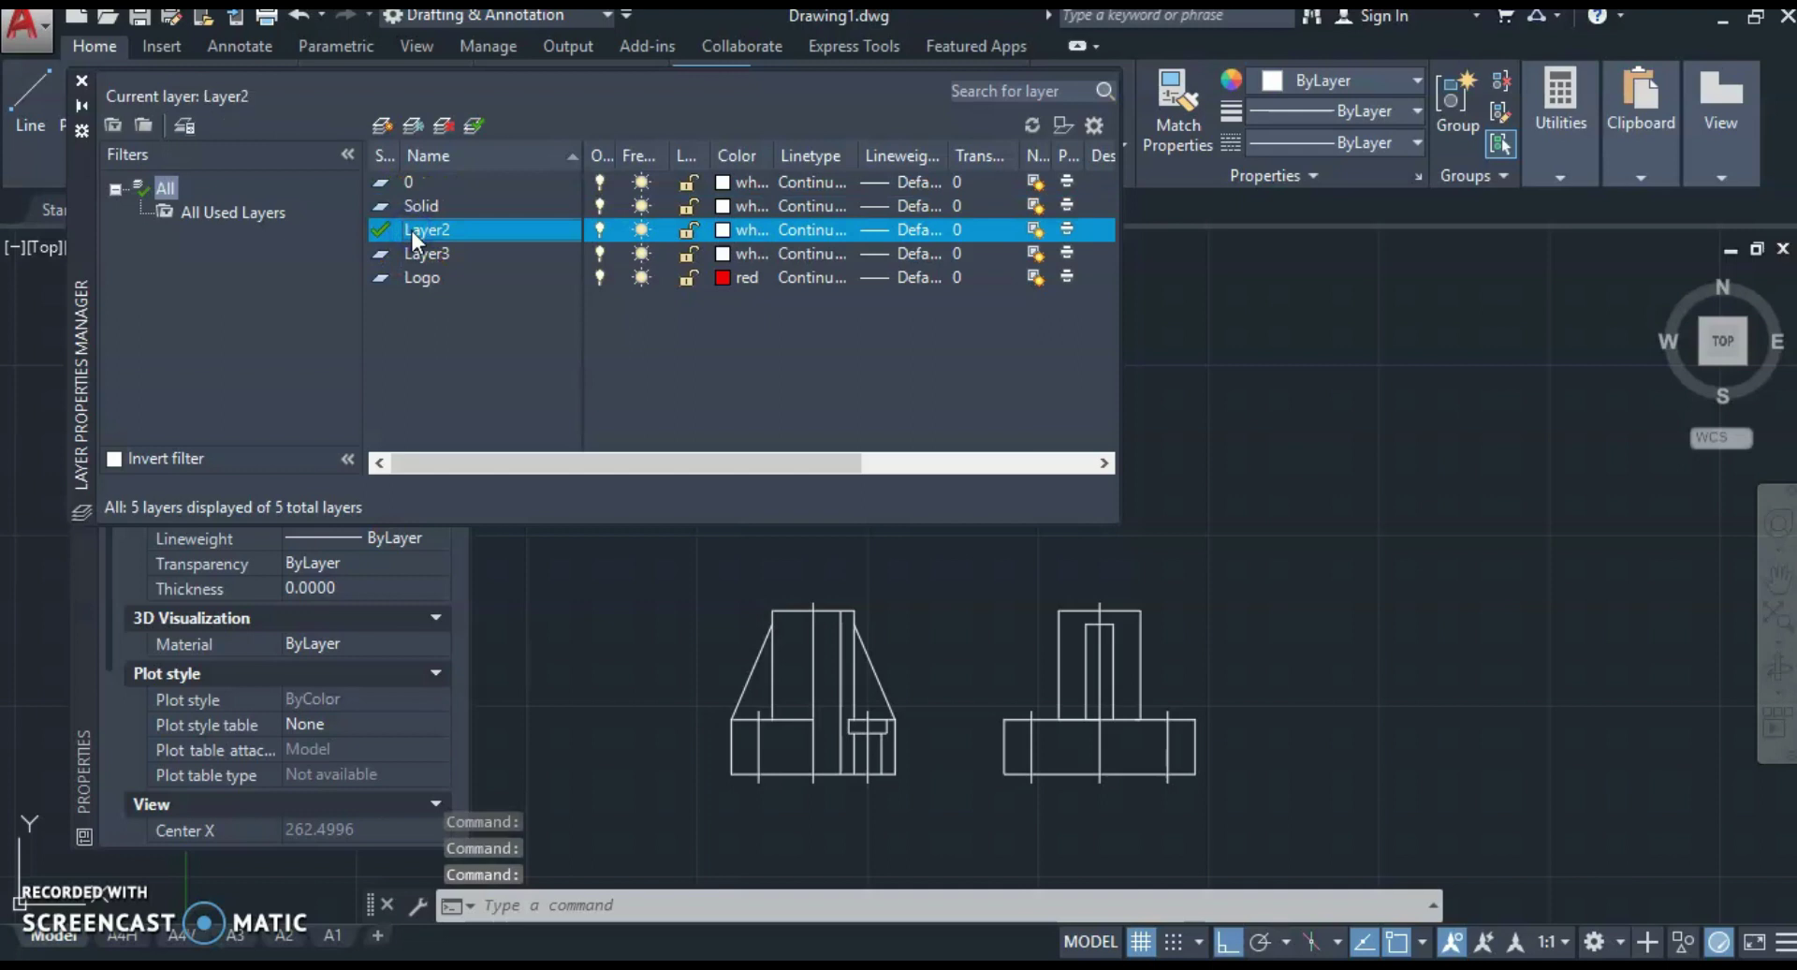
click(410, 227)
text(Center)
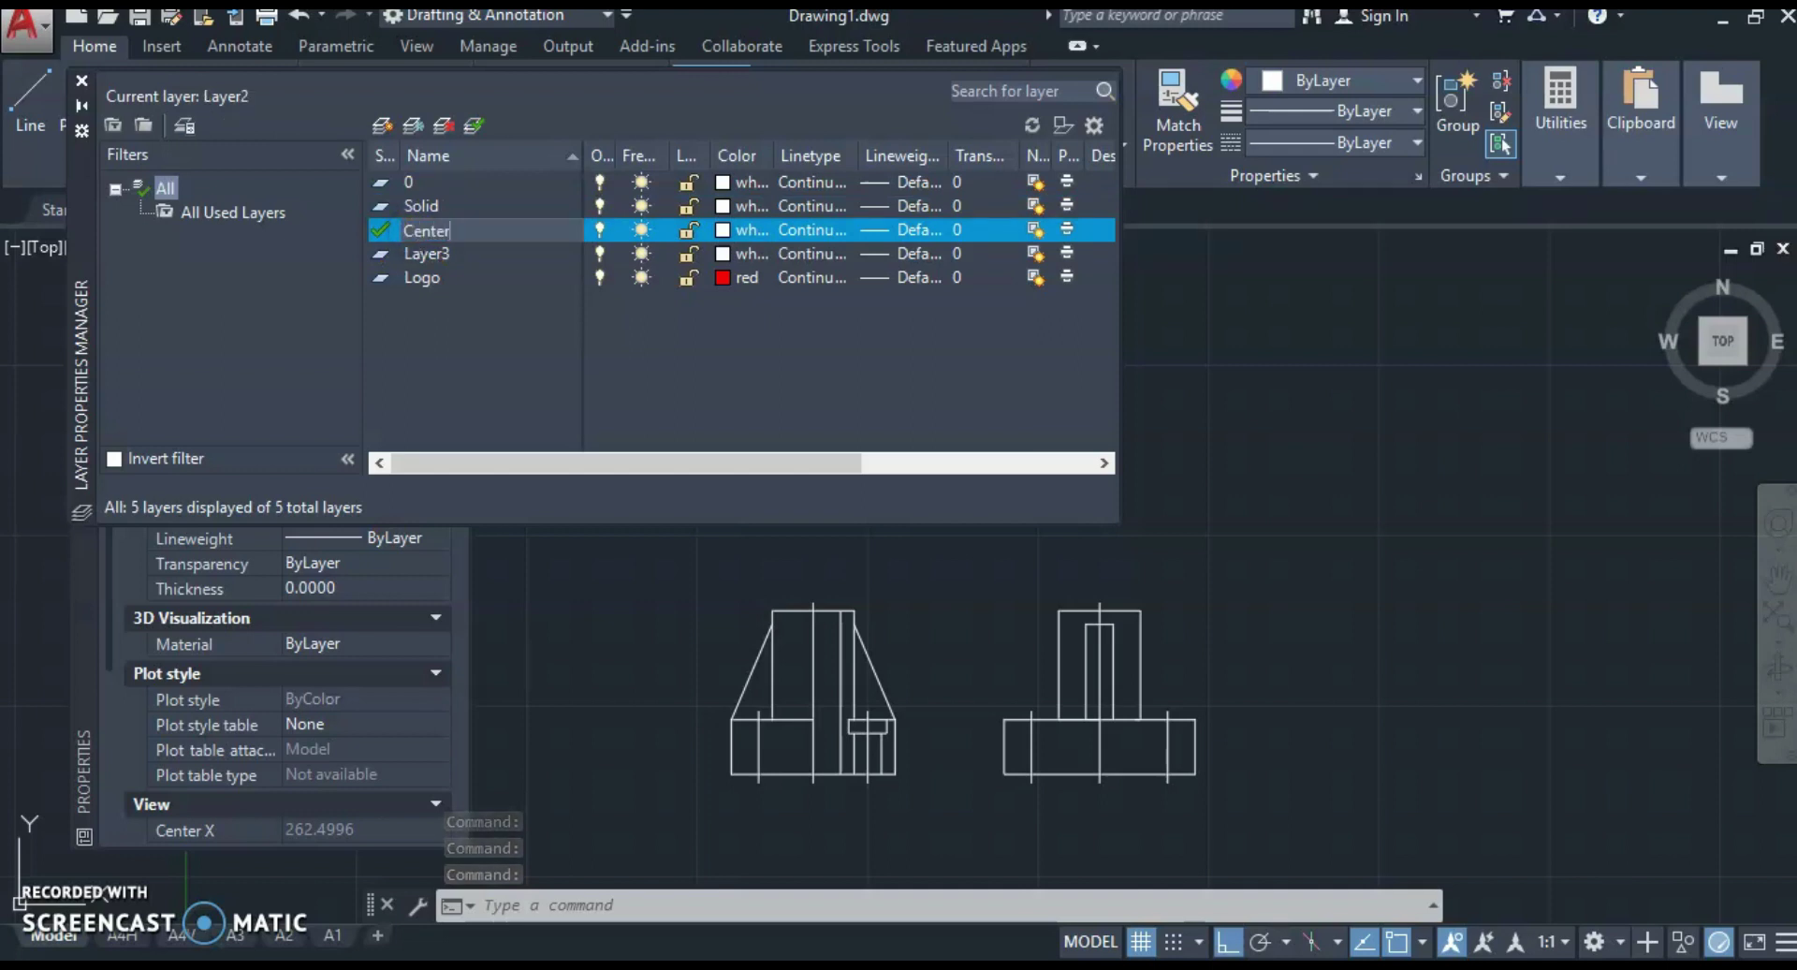
key(Return)
click(438, 255)
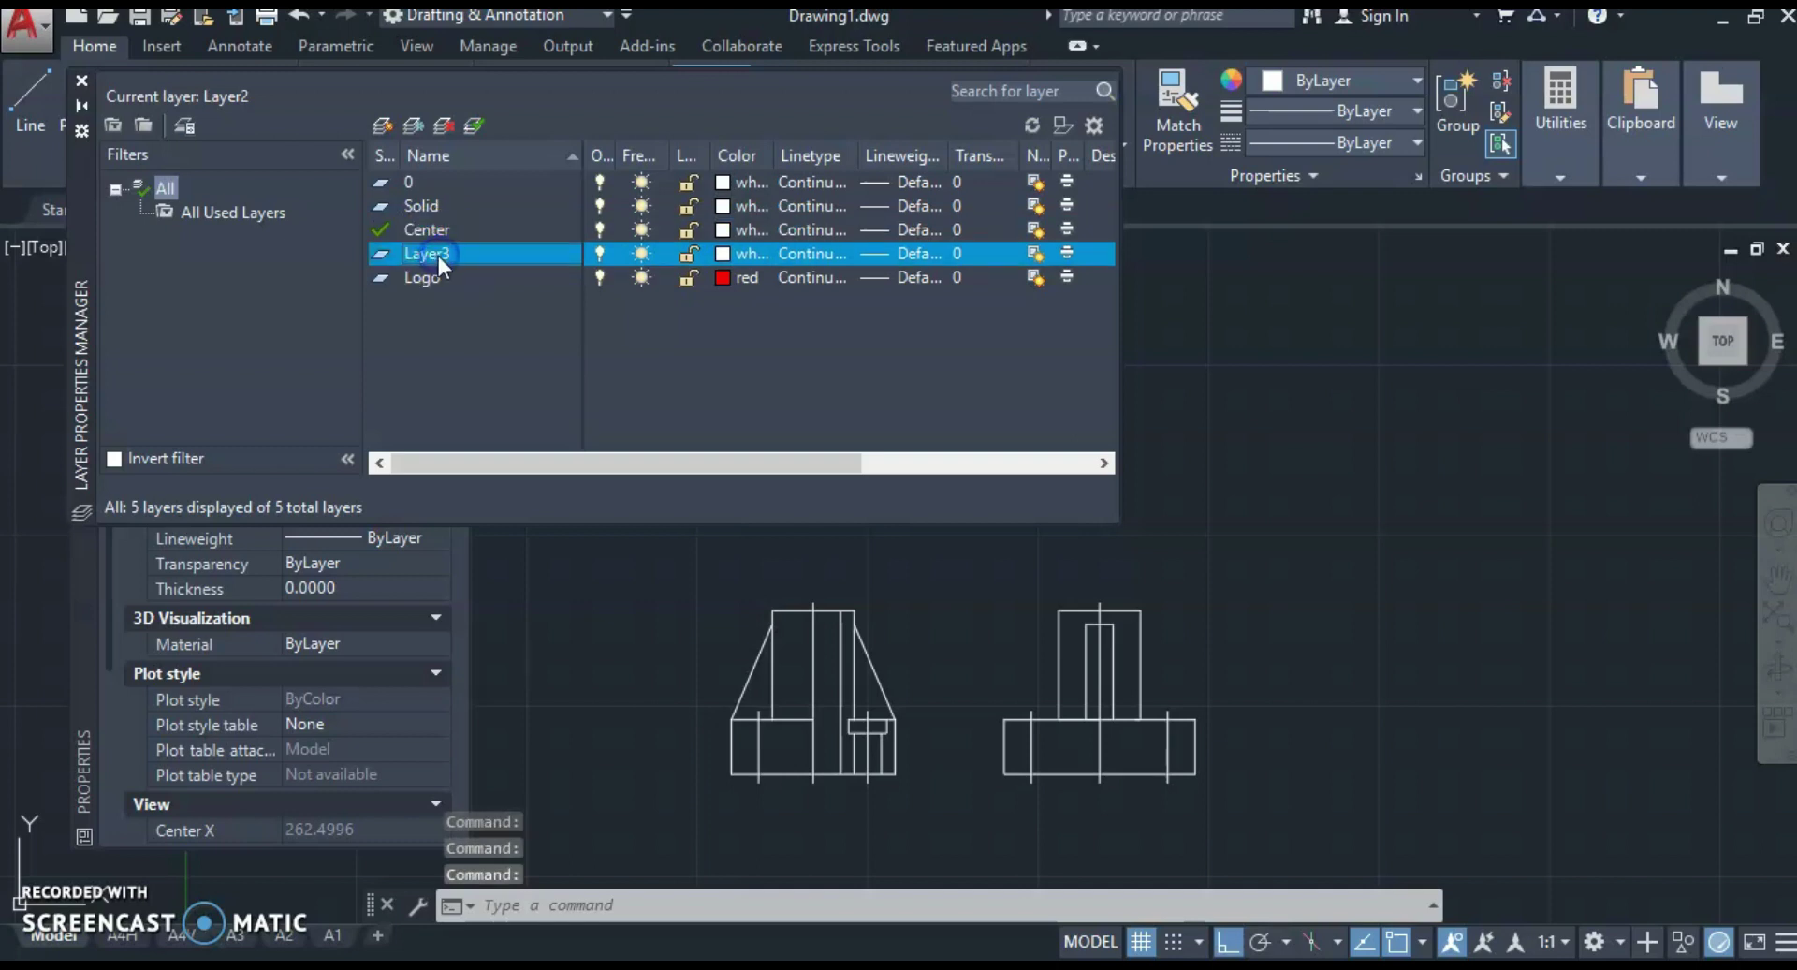
click(429, 252)
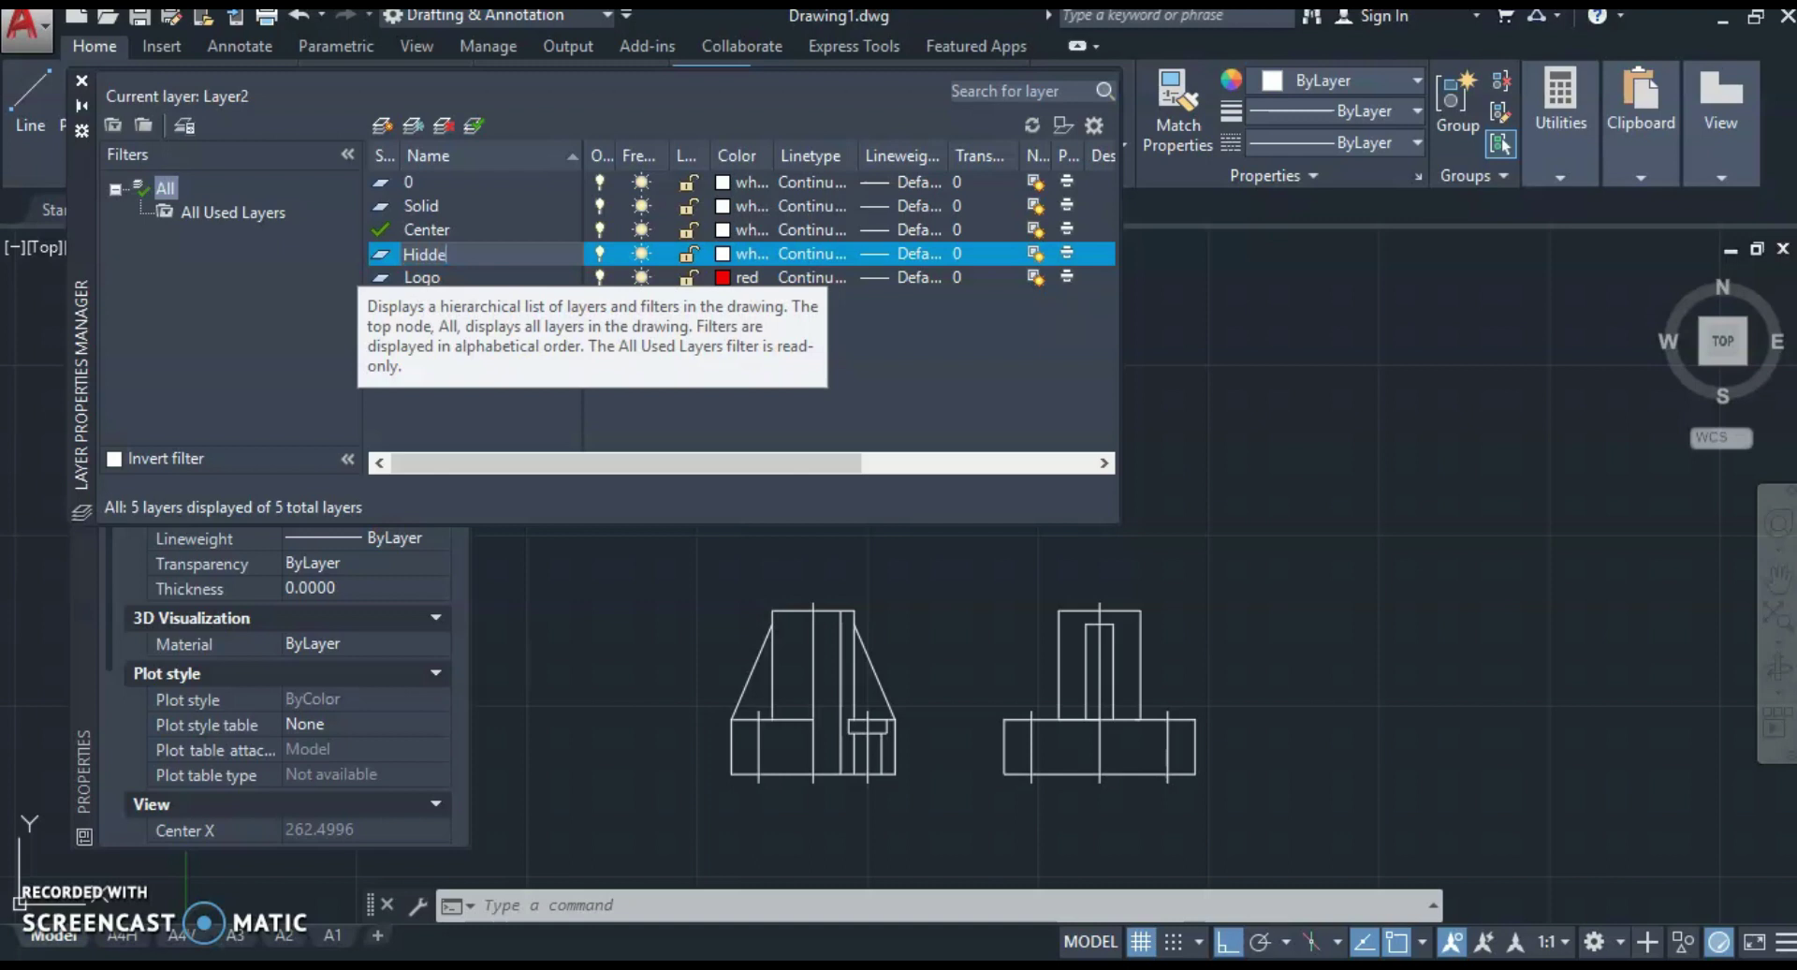
text(n)
key(Return)
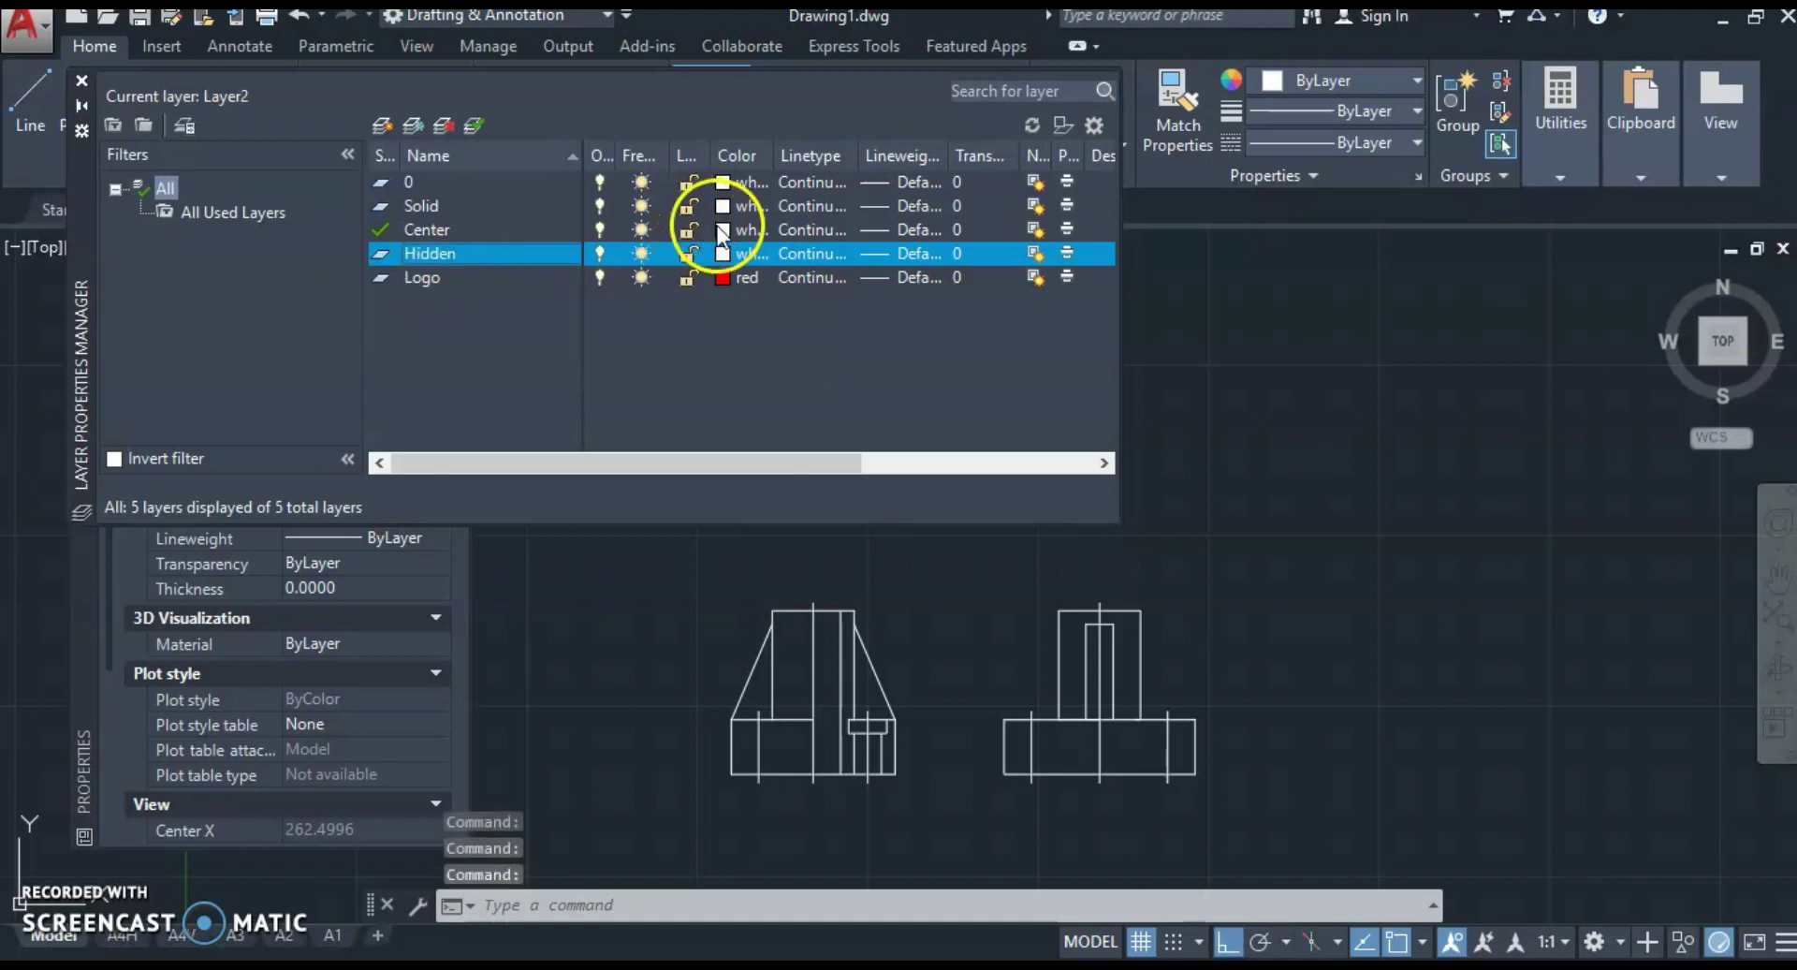
Step: Colour the Center and Hidden layers yellow and the Solid layer cyan
click(719, 230)
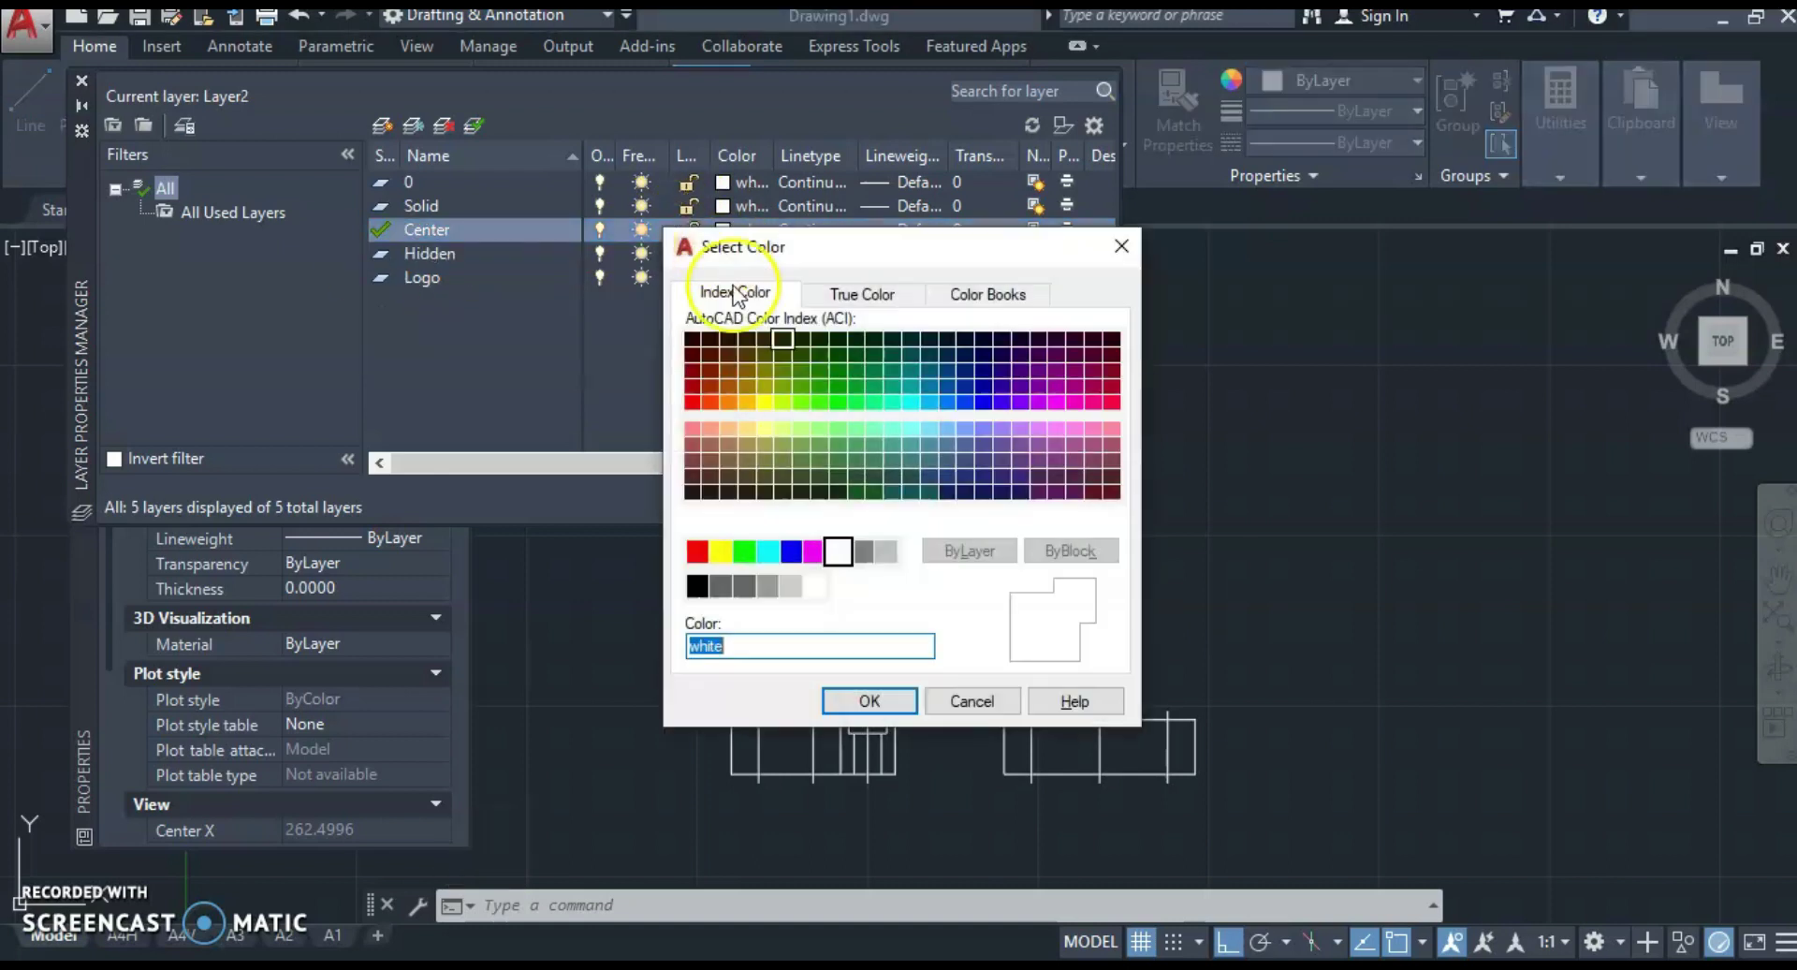
click(723, 552)
click(854, 693)
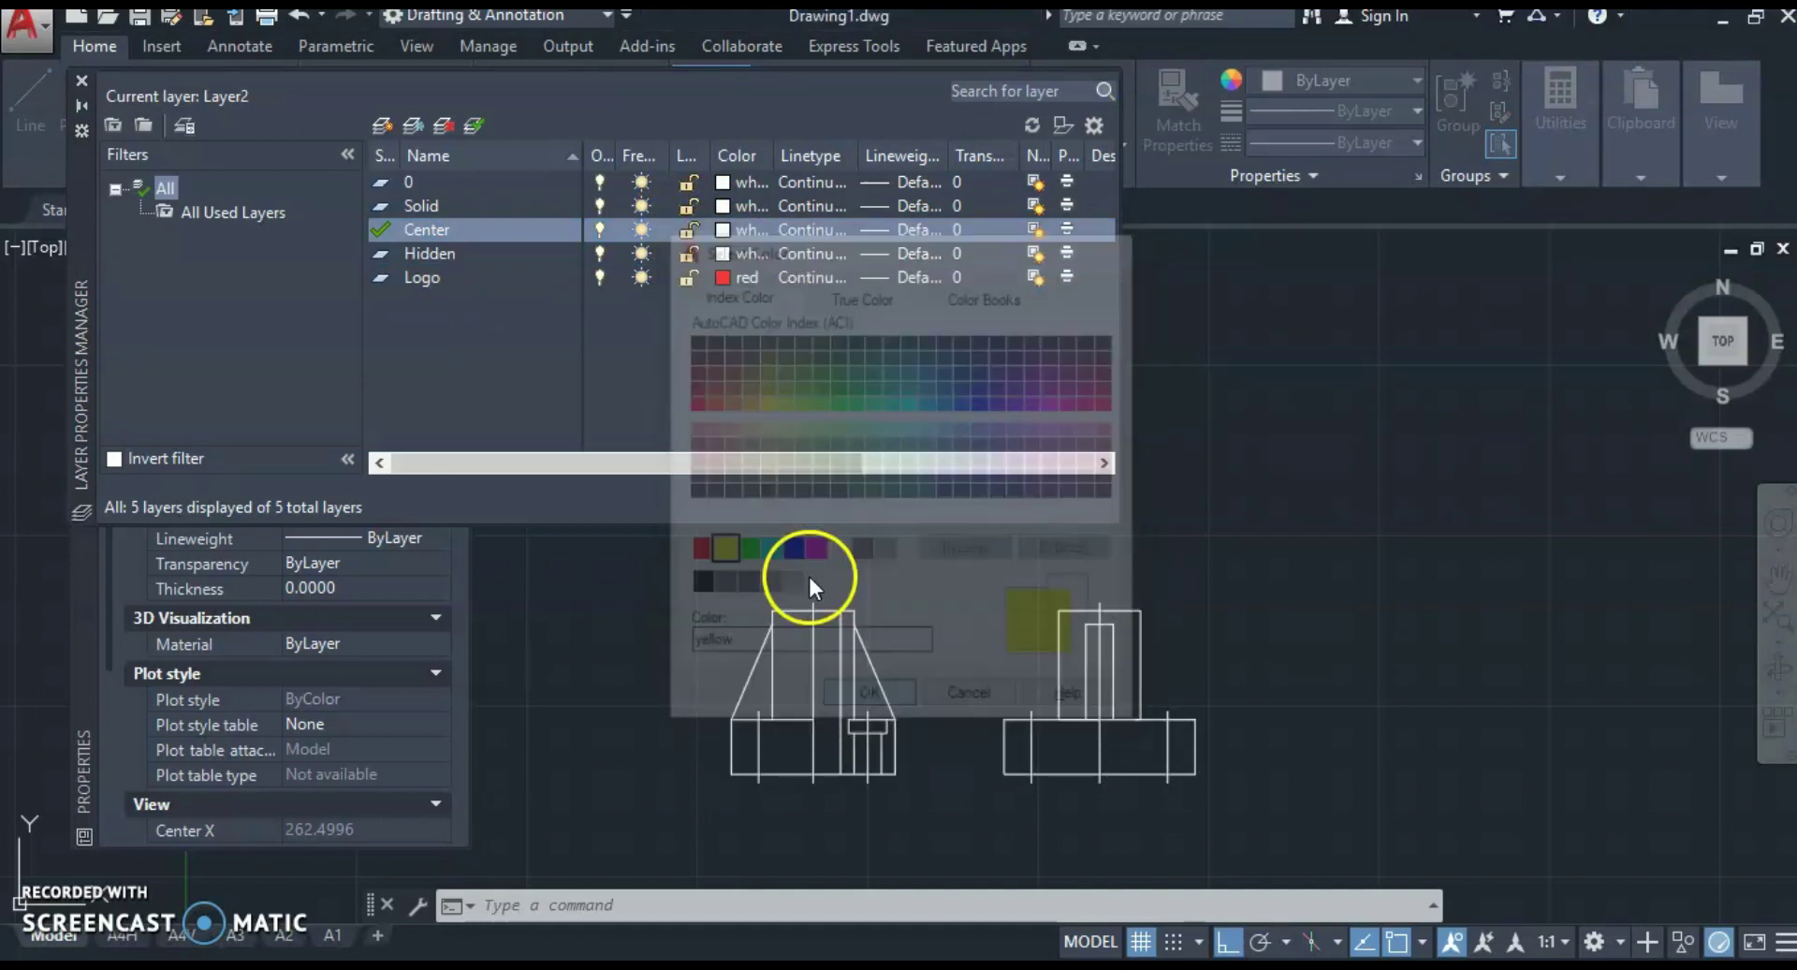
click(723, 253)
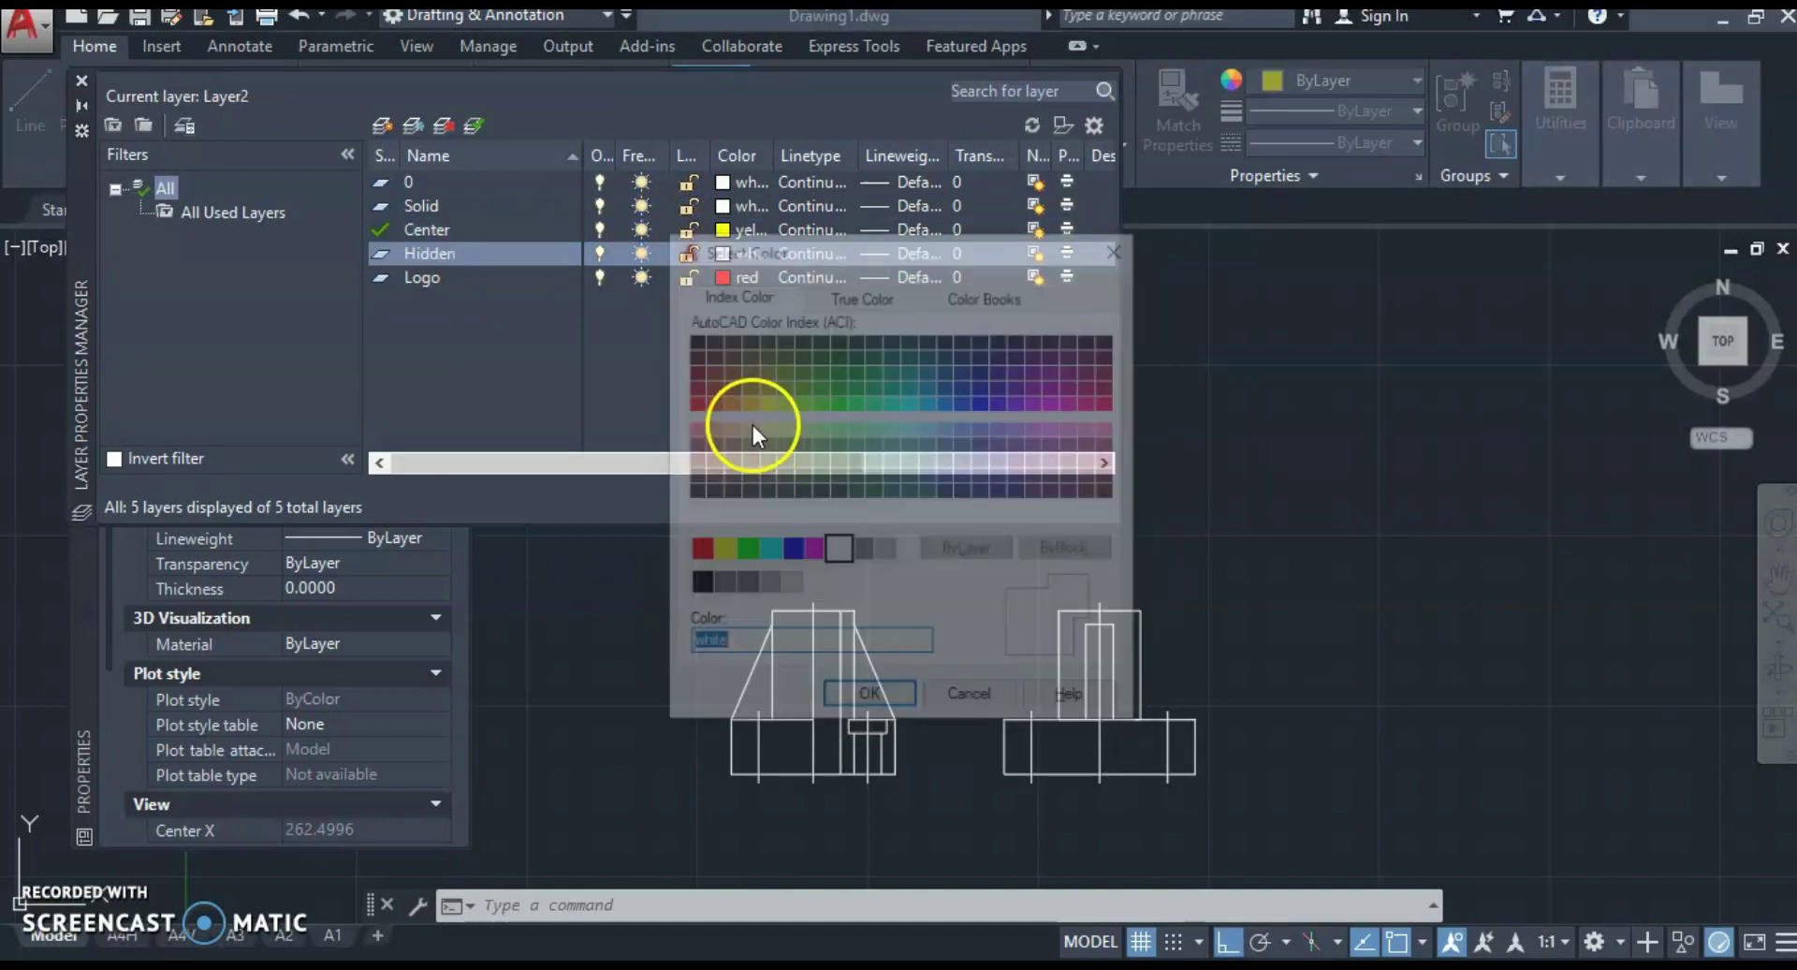
click(726, 548)
click(853, 693)
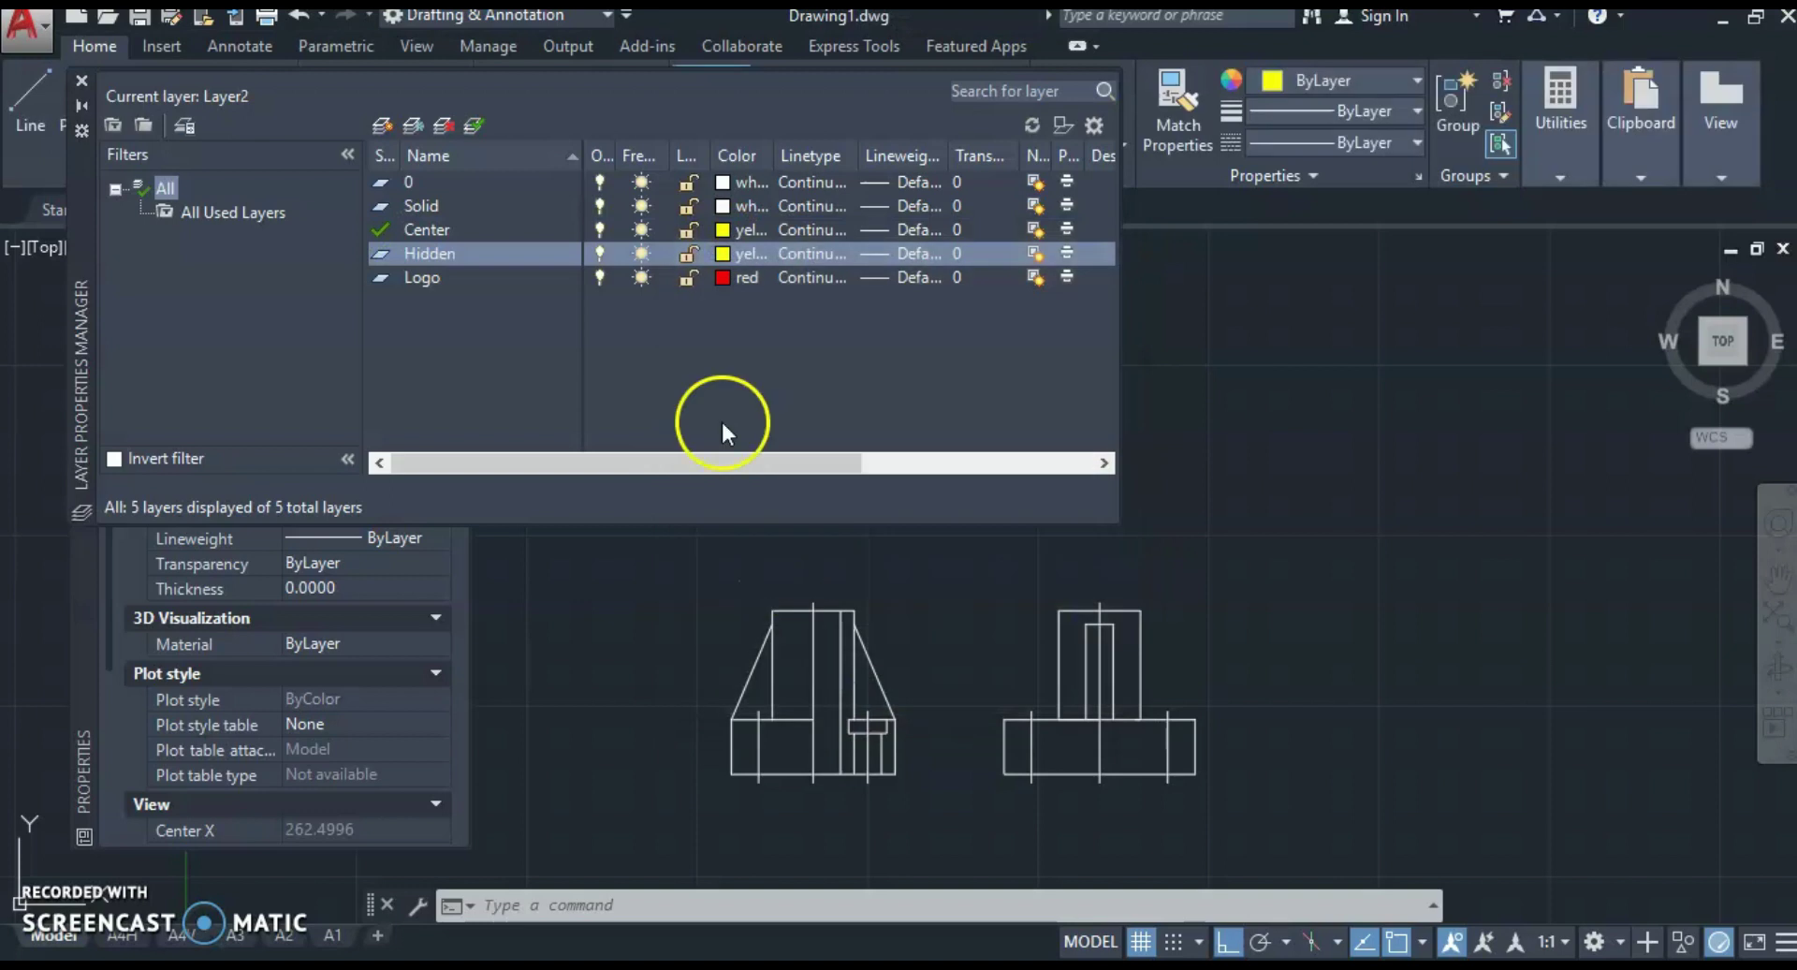
click(723, 206)
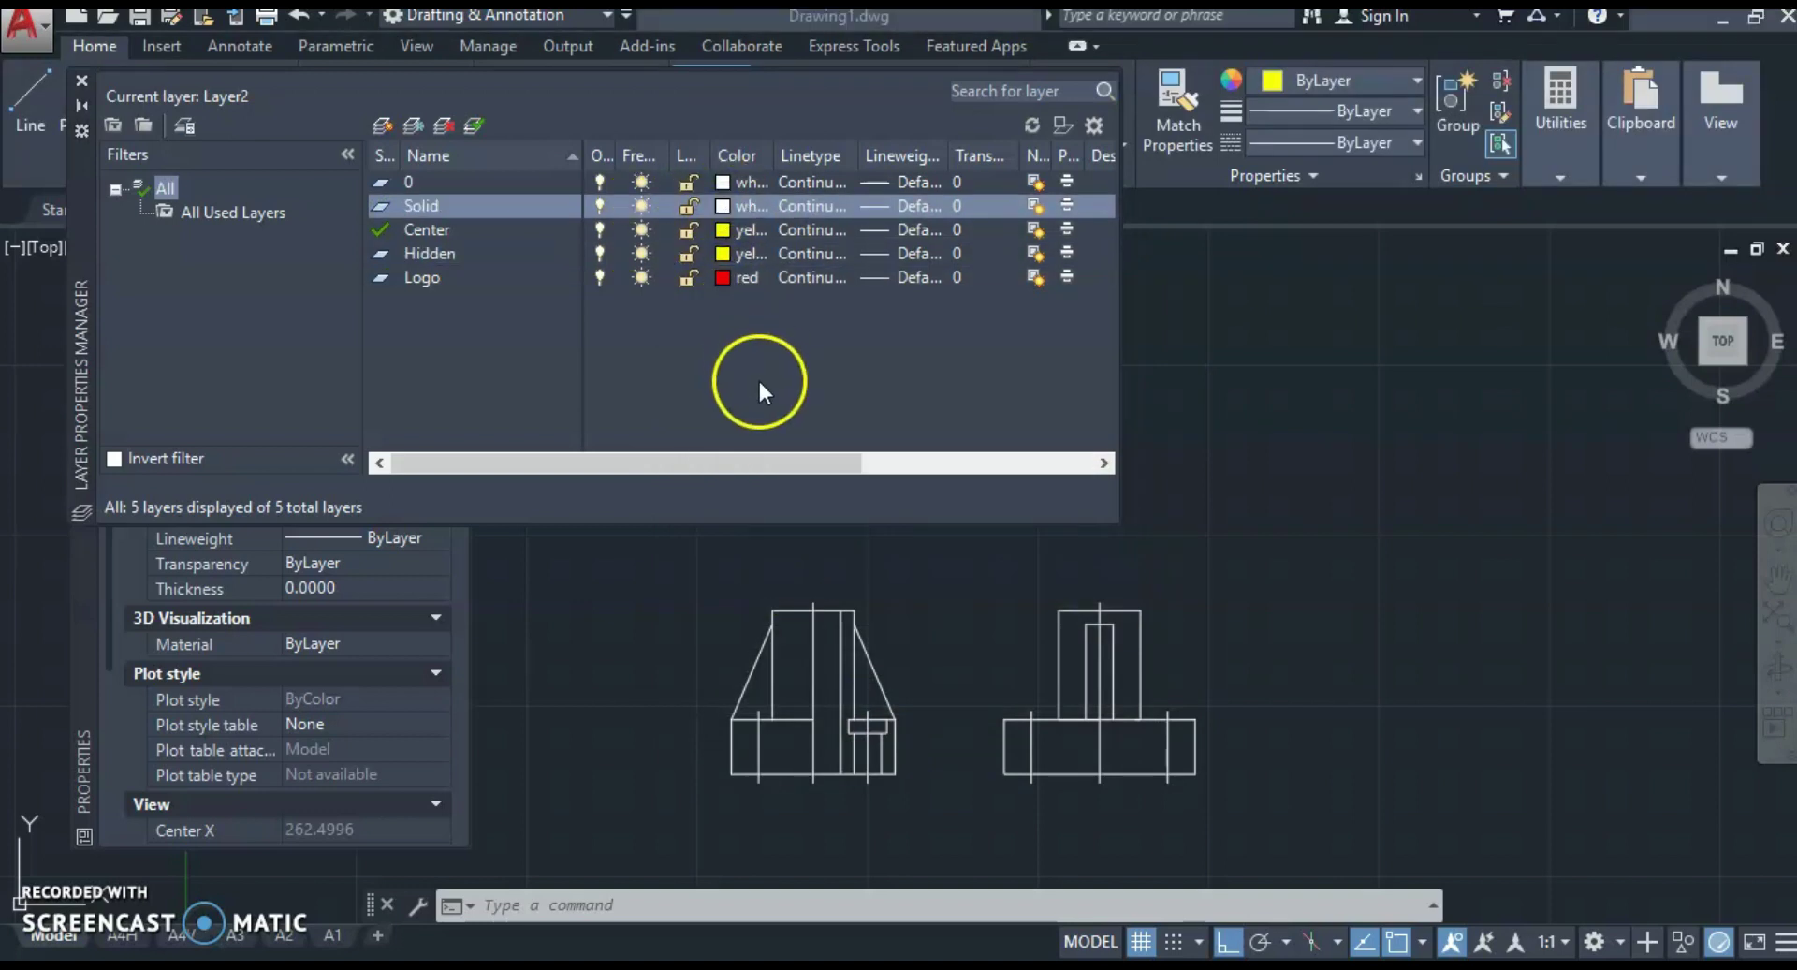
click(765, 550)
click(872, 704)
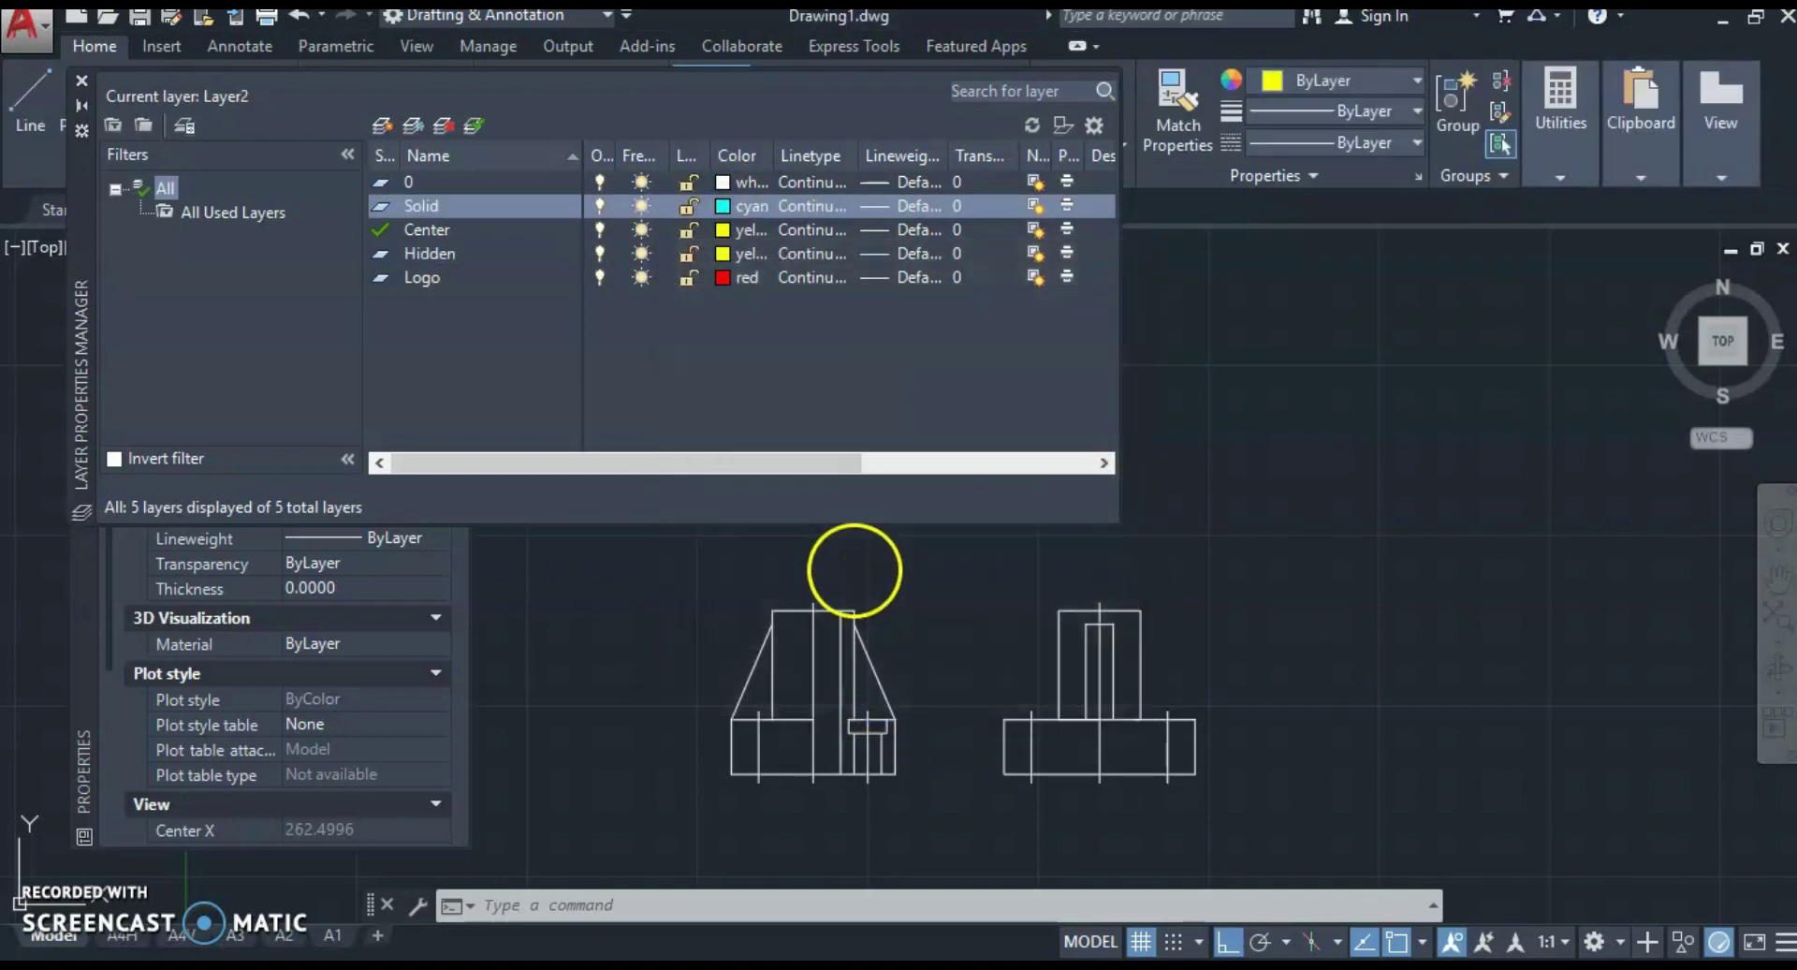
Step: Load the CENTER linetype and assign it to the Center layer
click(799, 228)
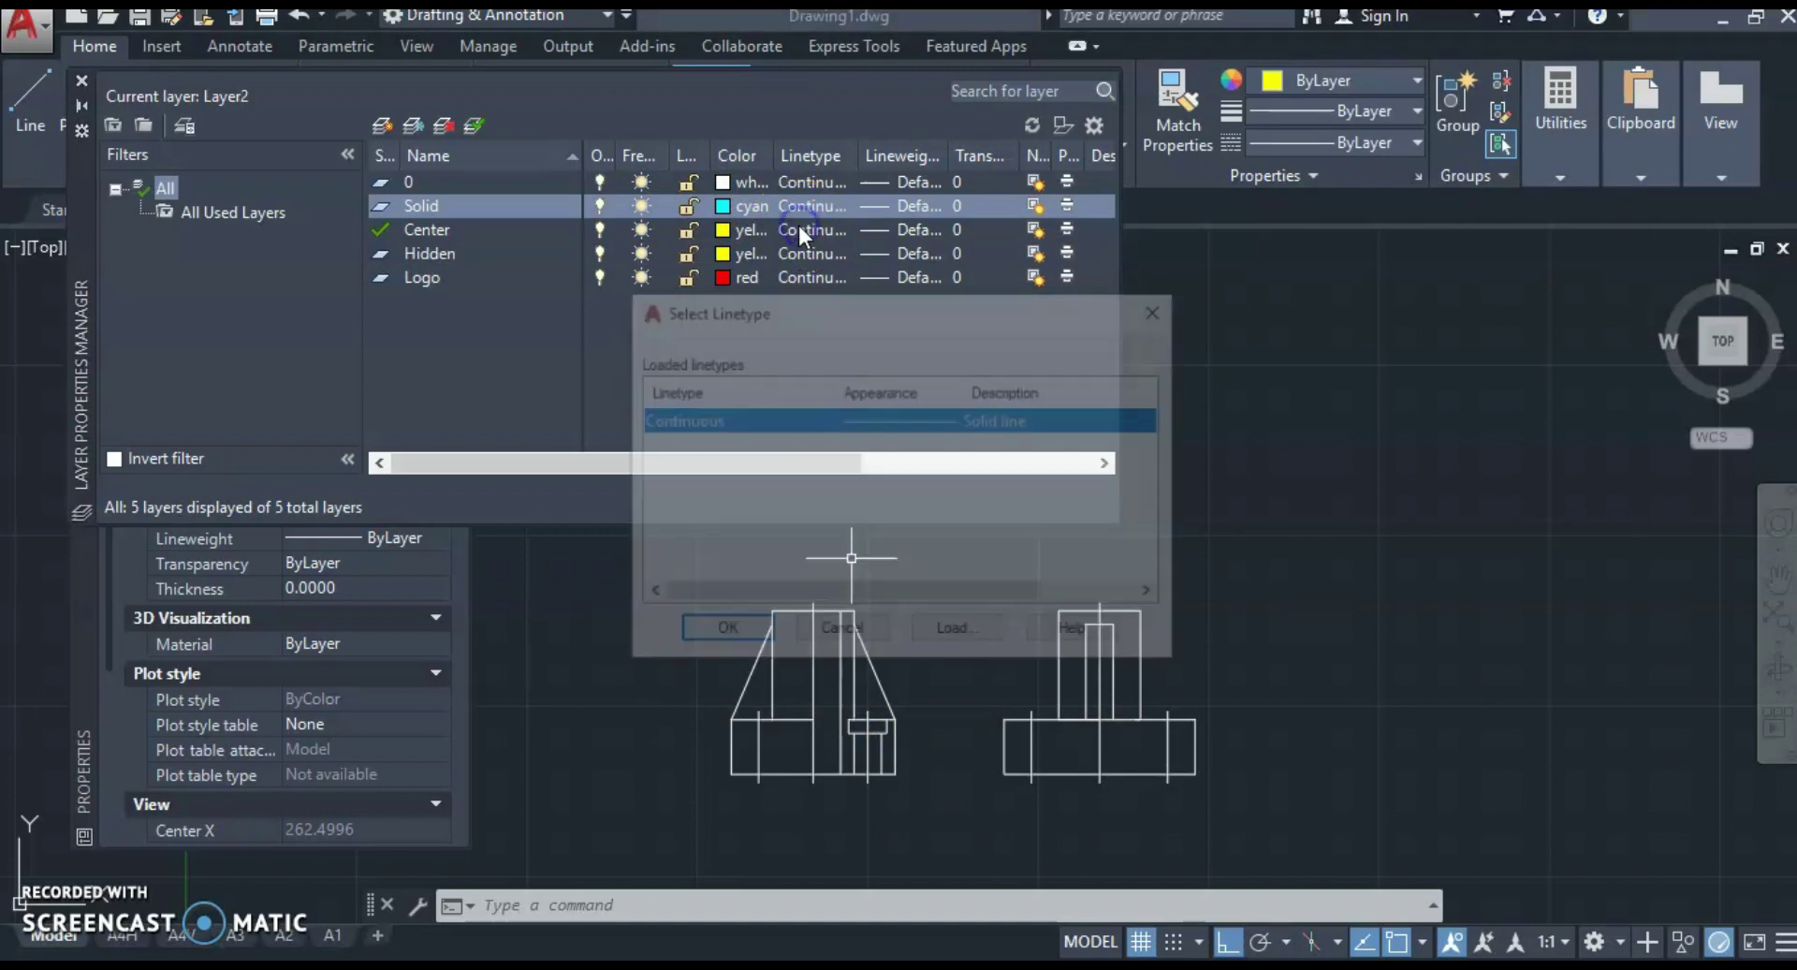
click(949, 634)
scroll(711, 541, down, 4)
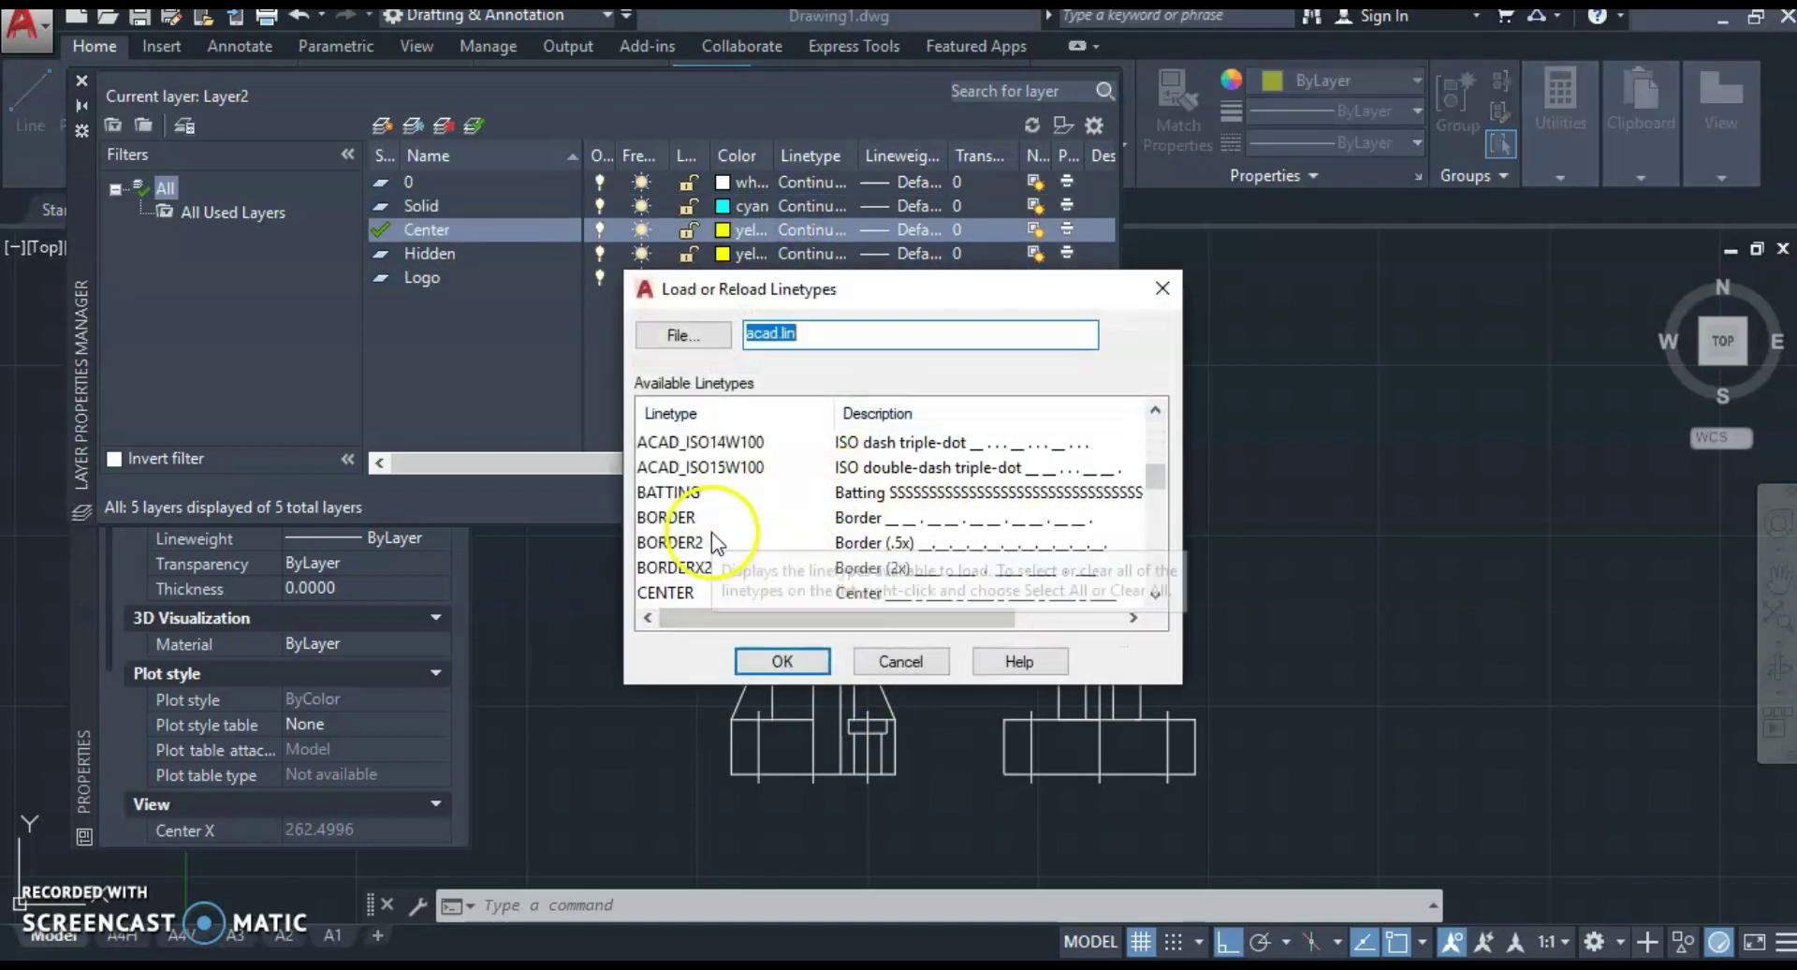
scroll(712, 541, down, 1)
click(667, 516)
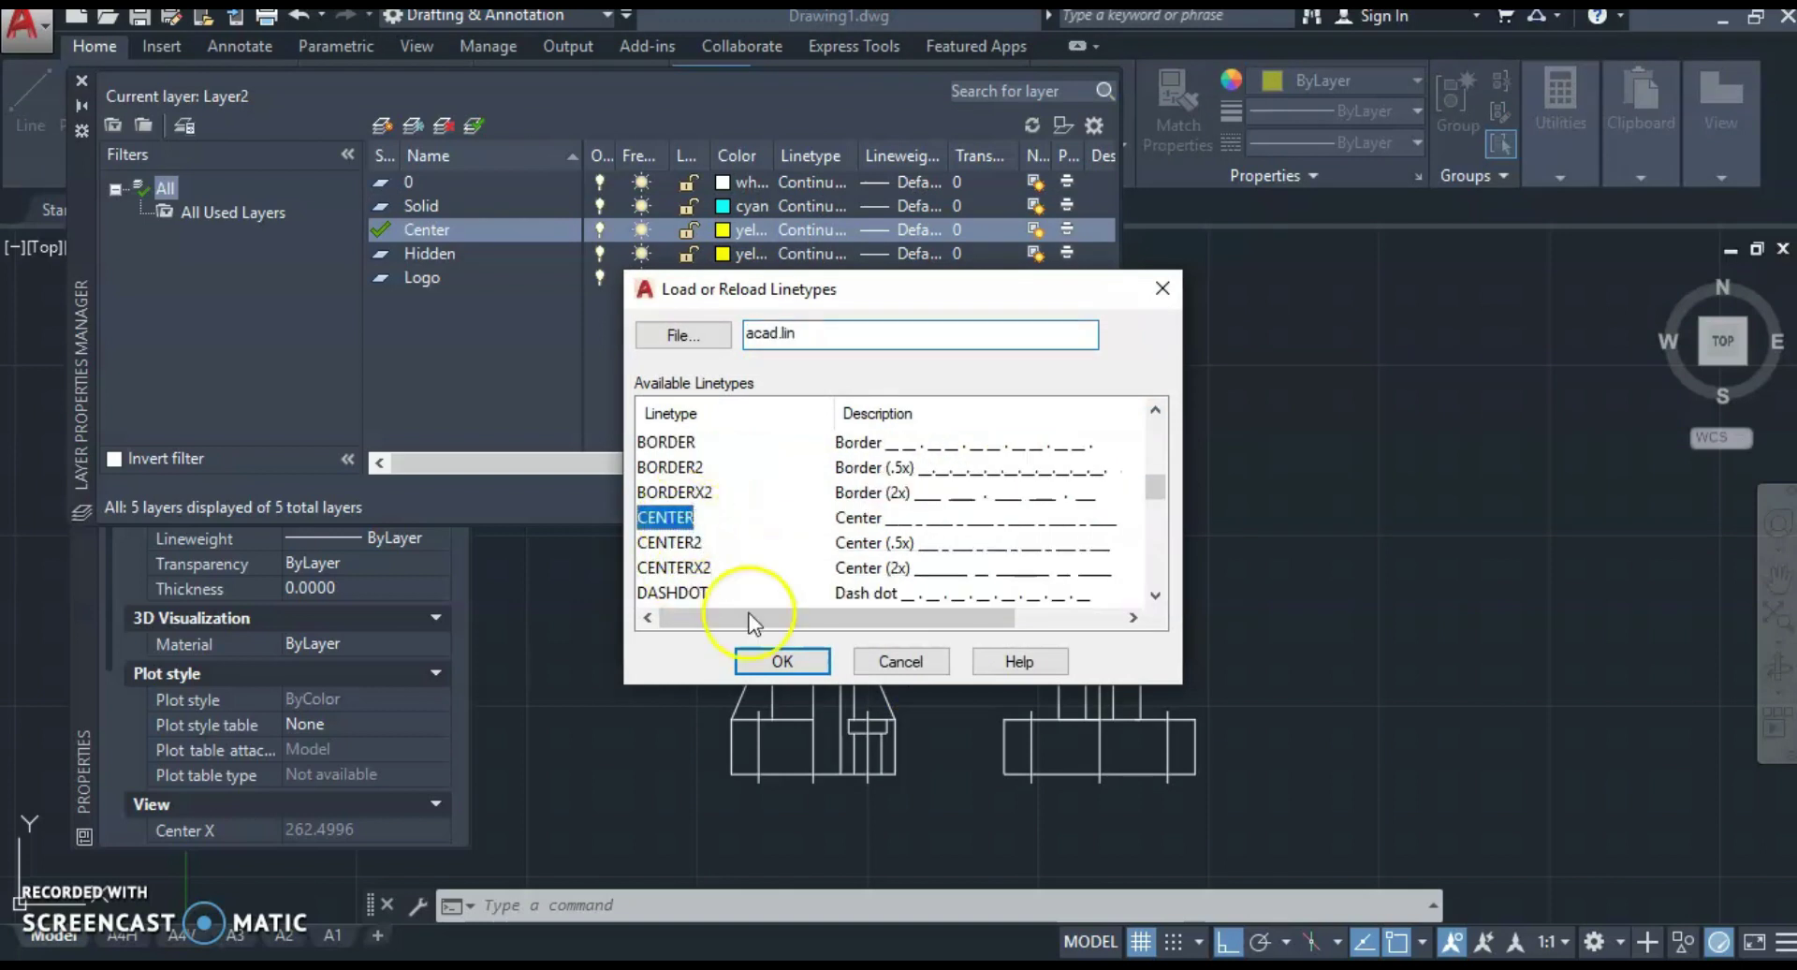
click(773, 658)
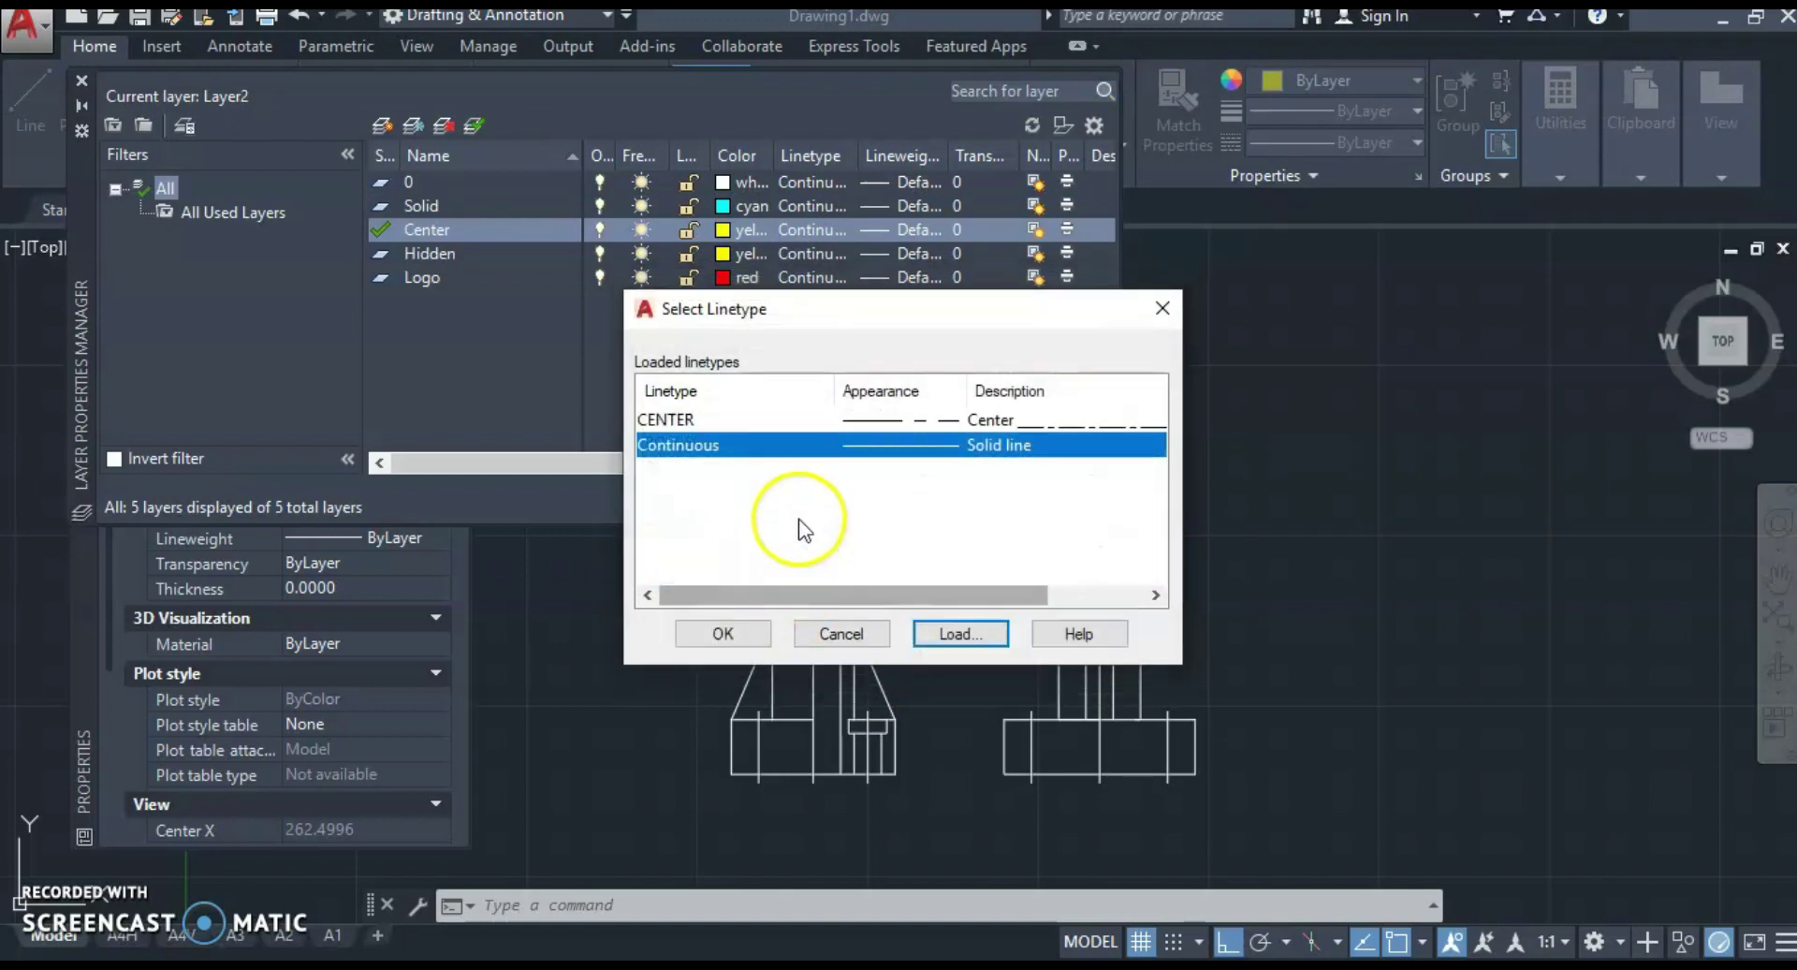
click(689, 405)
click(689, 406)
click(689, 421)
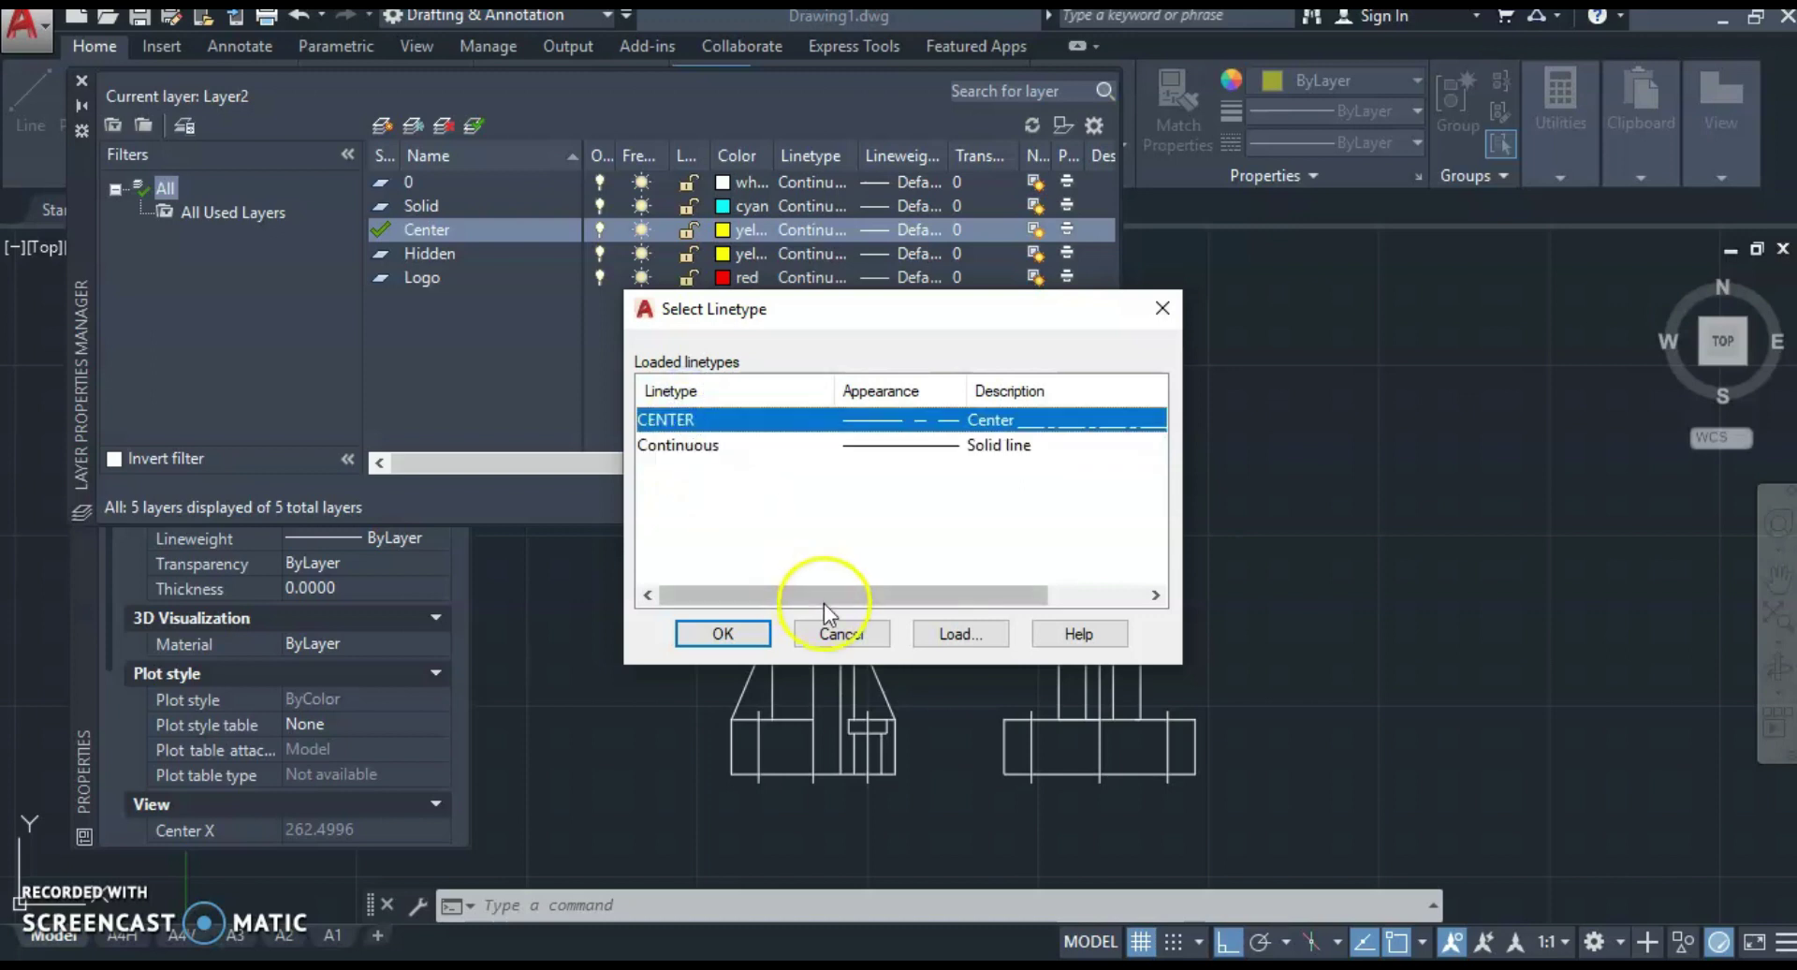
click(735, 633)
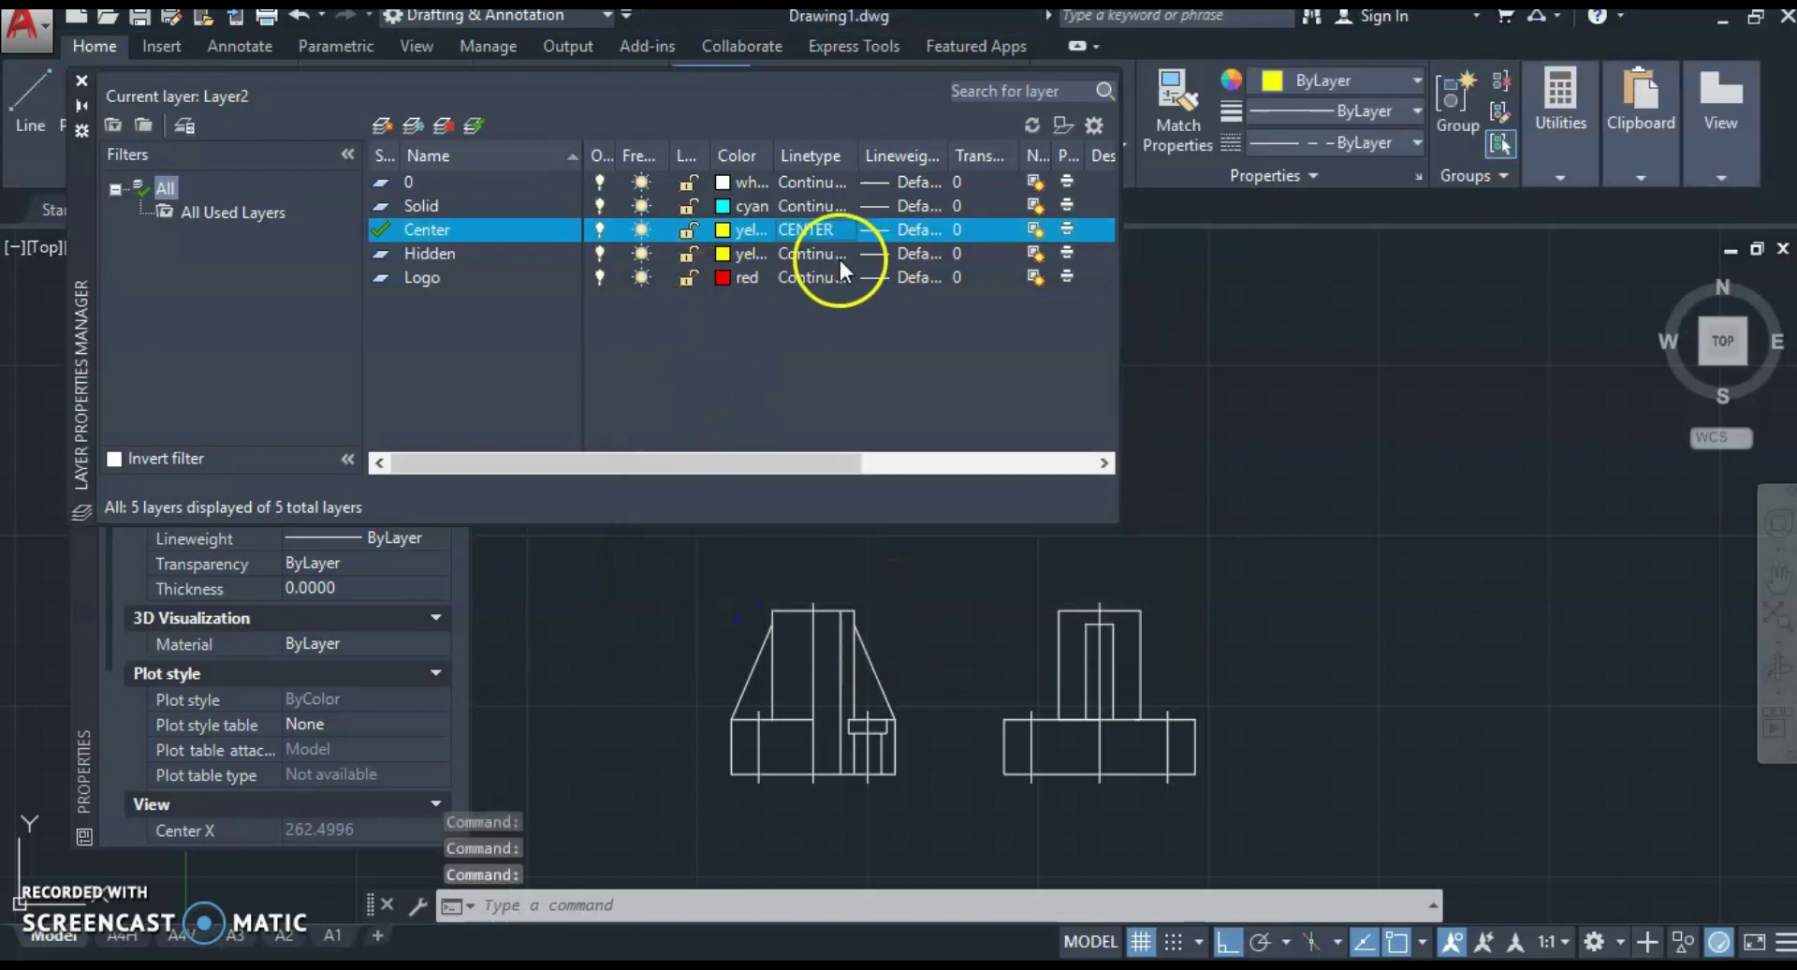
Step: Load the DASHED linetype and assign it to the Hidden layer
click(827, 254)
click(827, 254)
click(923, 632)
scroll(749, 514, down, 5)
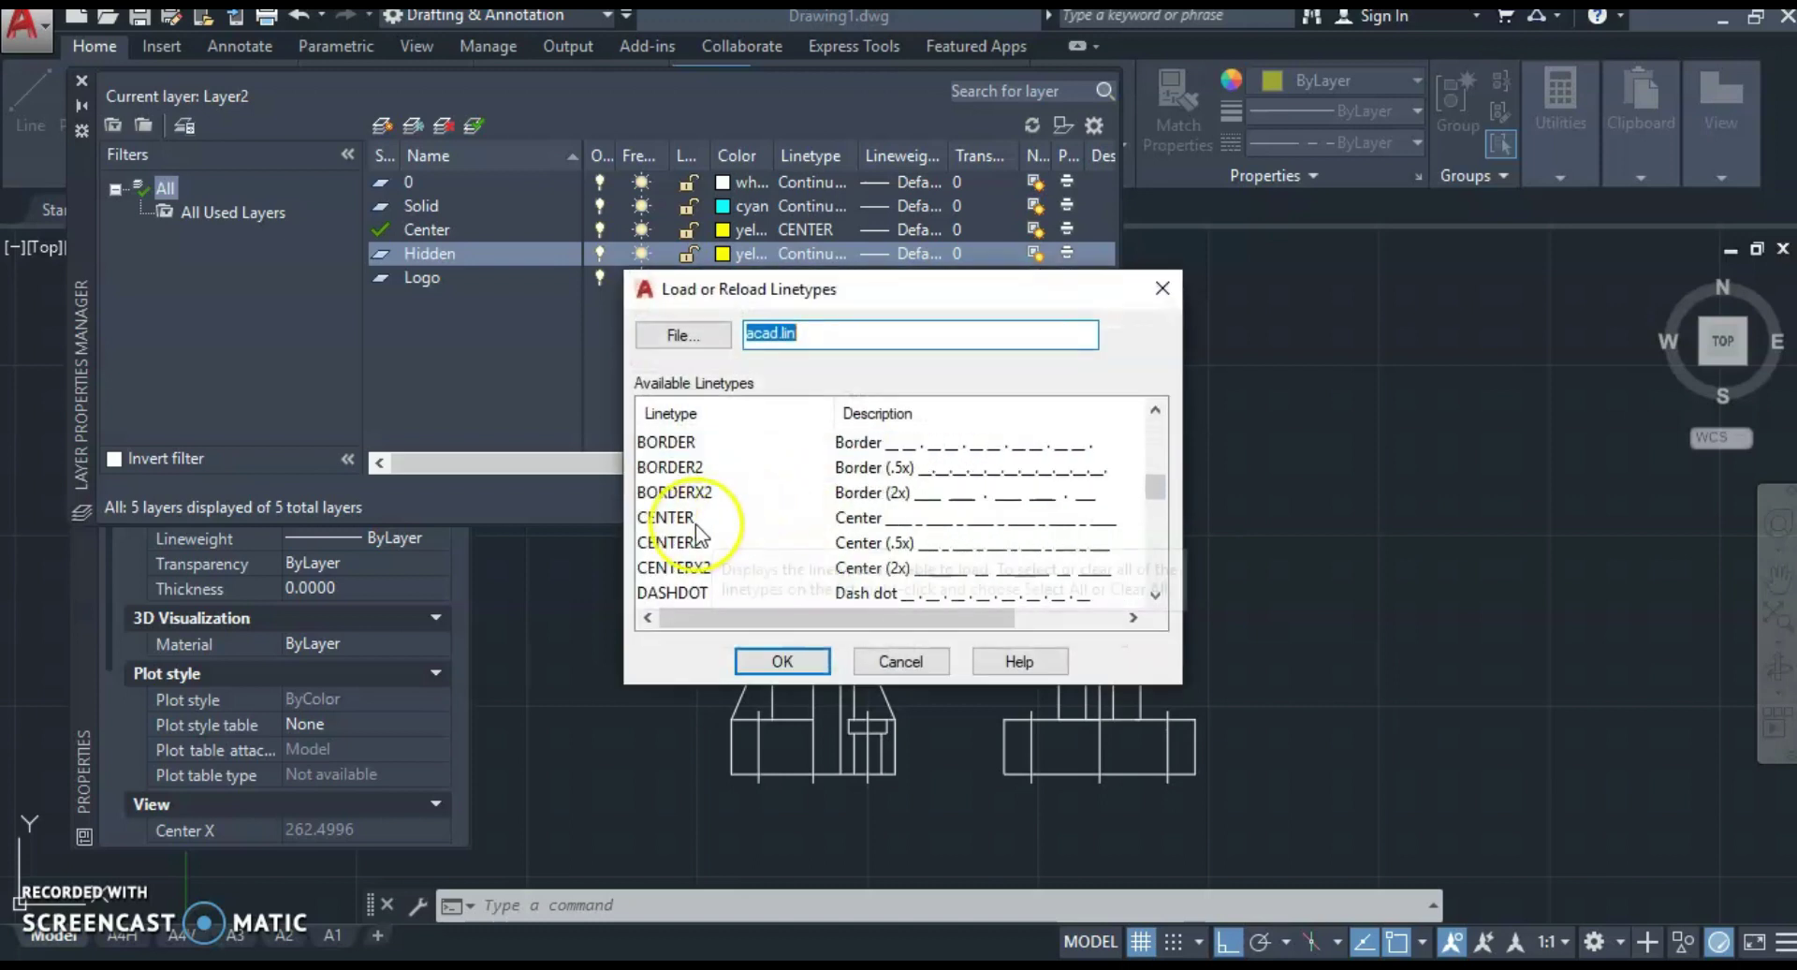
scroll(697, 534, down, 1)
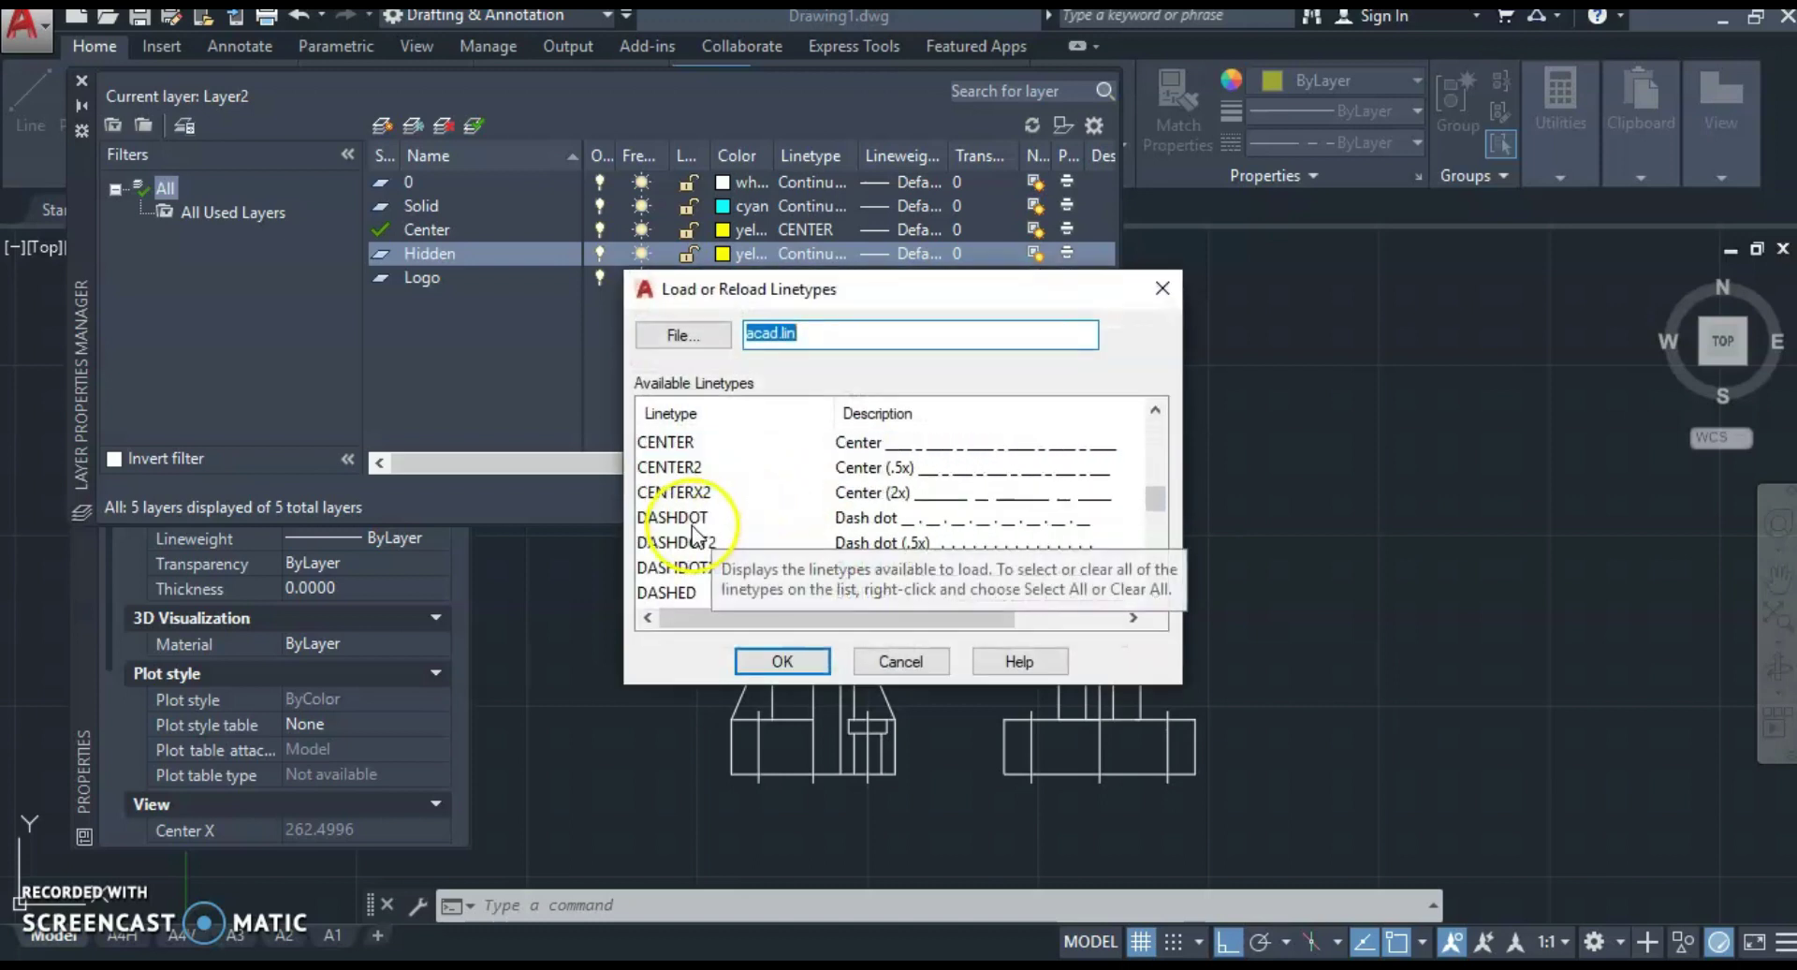
click(677, 594)
click(749, 658)
click(678, 470)
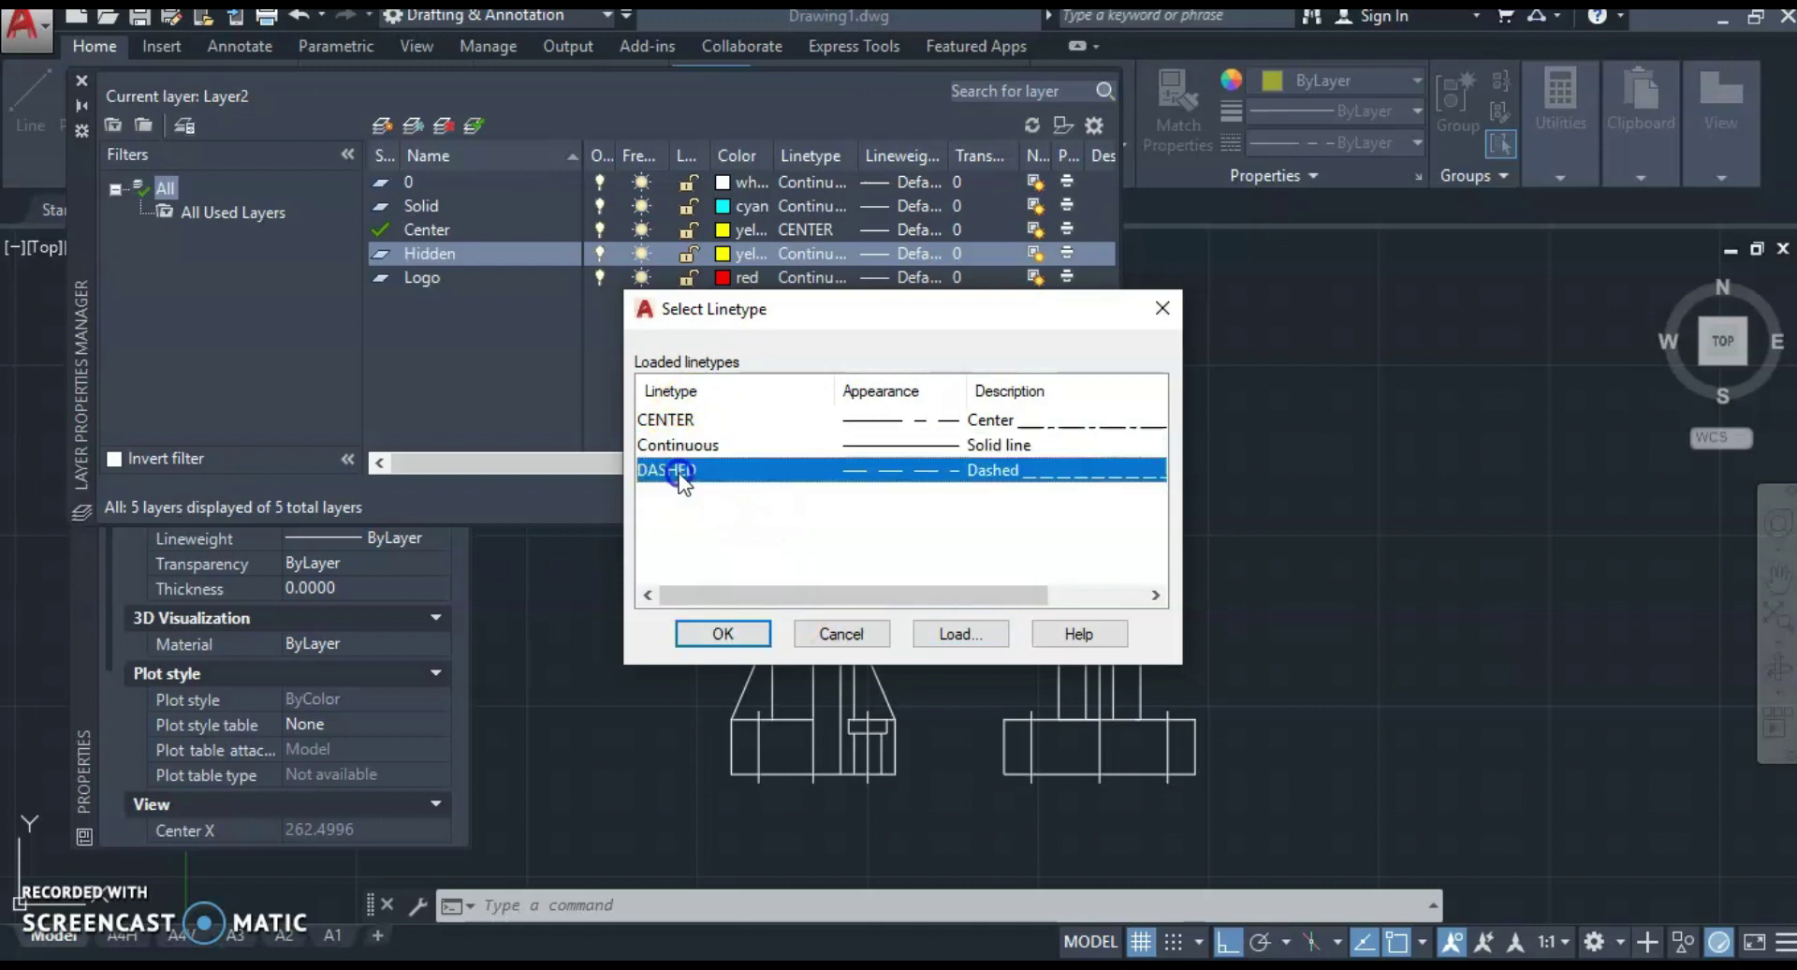
click(766, 633)
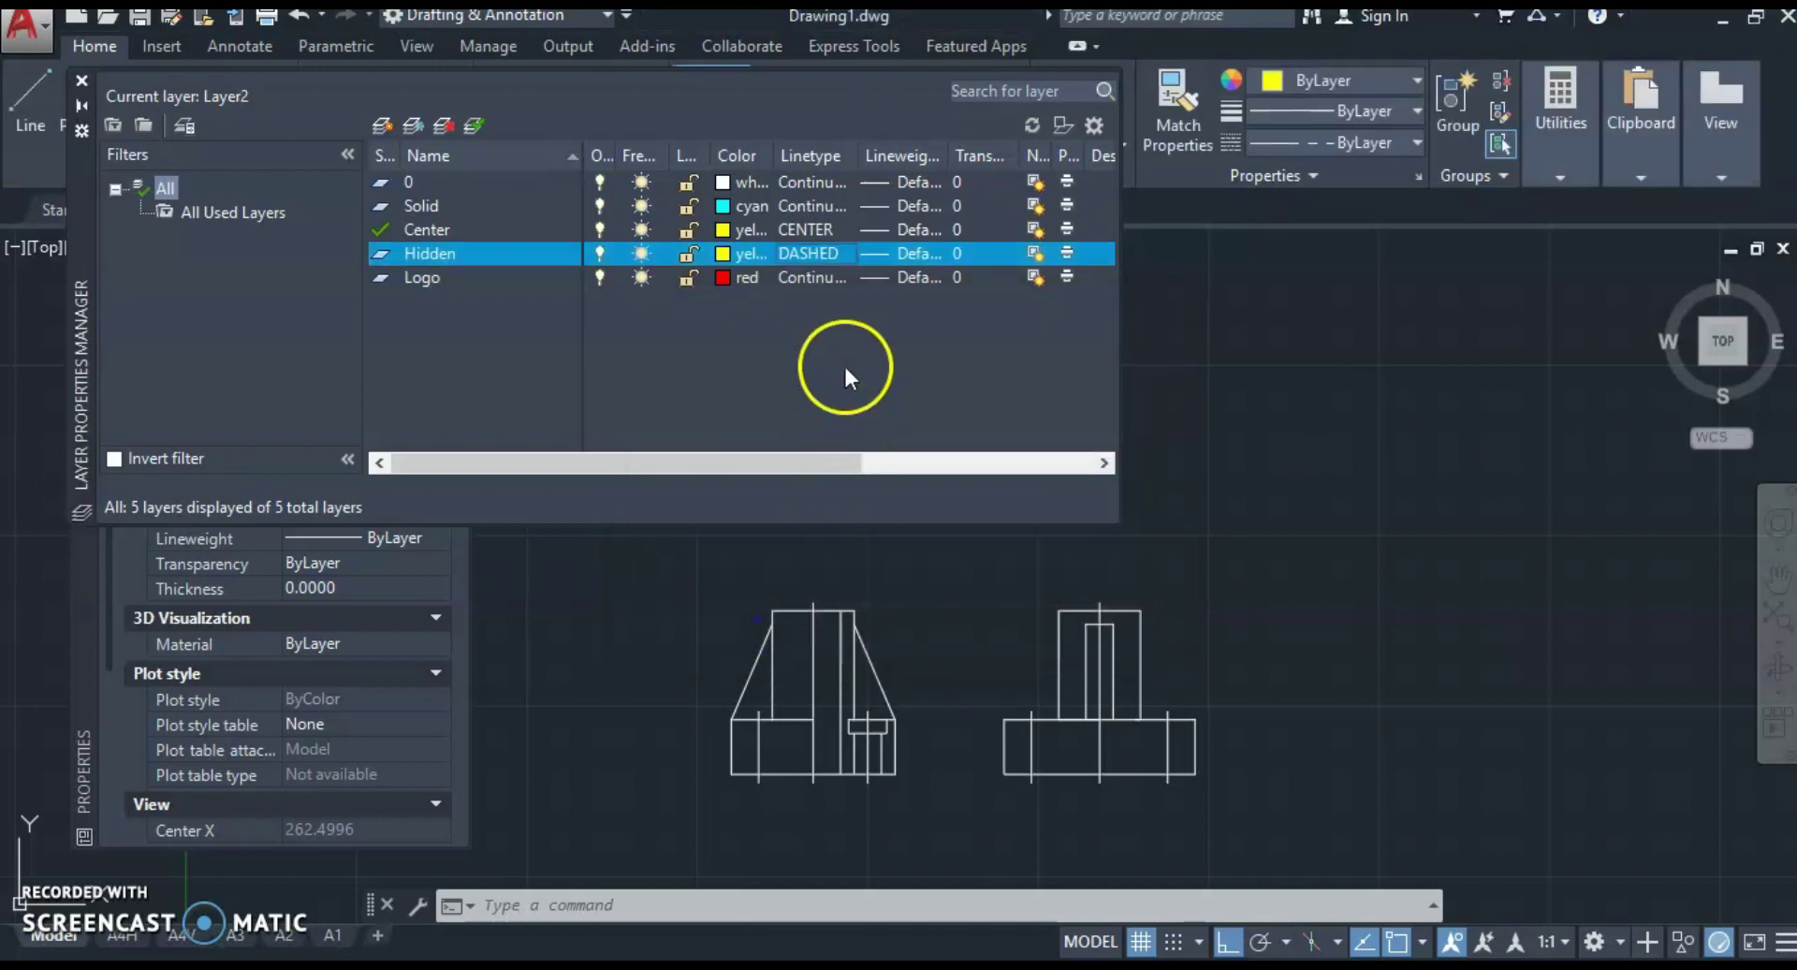
Step: Give the Solid layer a 0.50 mm lineweight and close the layer manager
click(901, 204)
scroll(870, 494, down, 3)
click(812, 400)
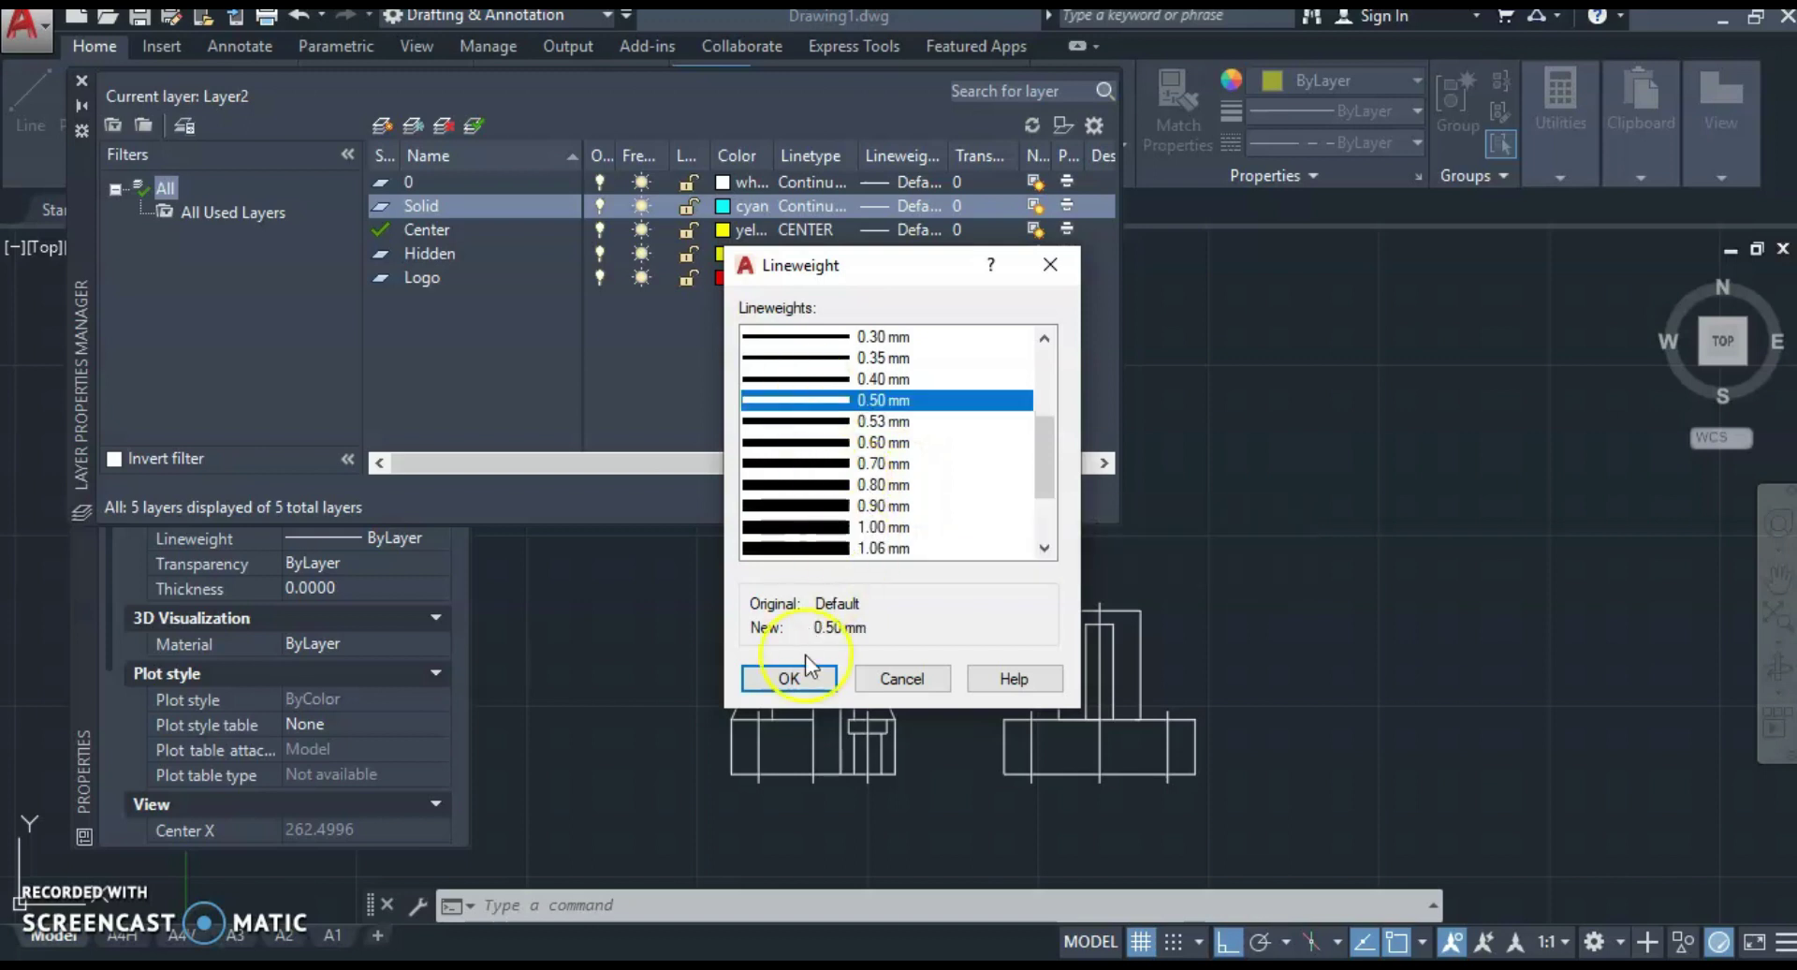
click(804, 667)
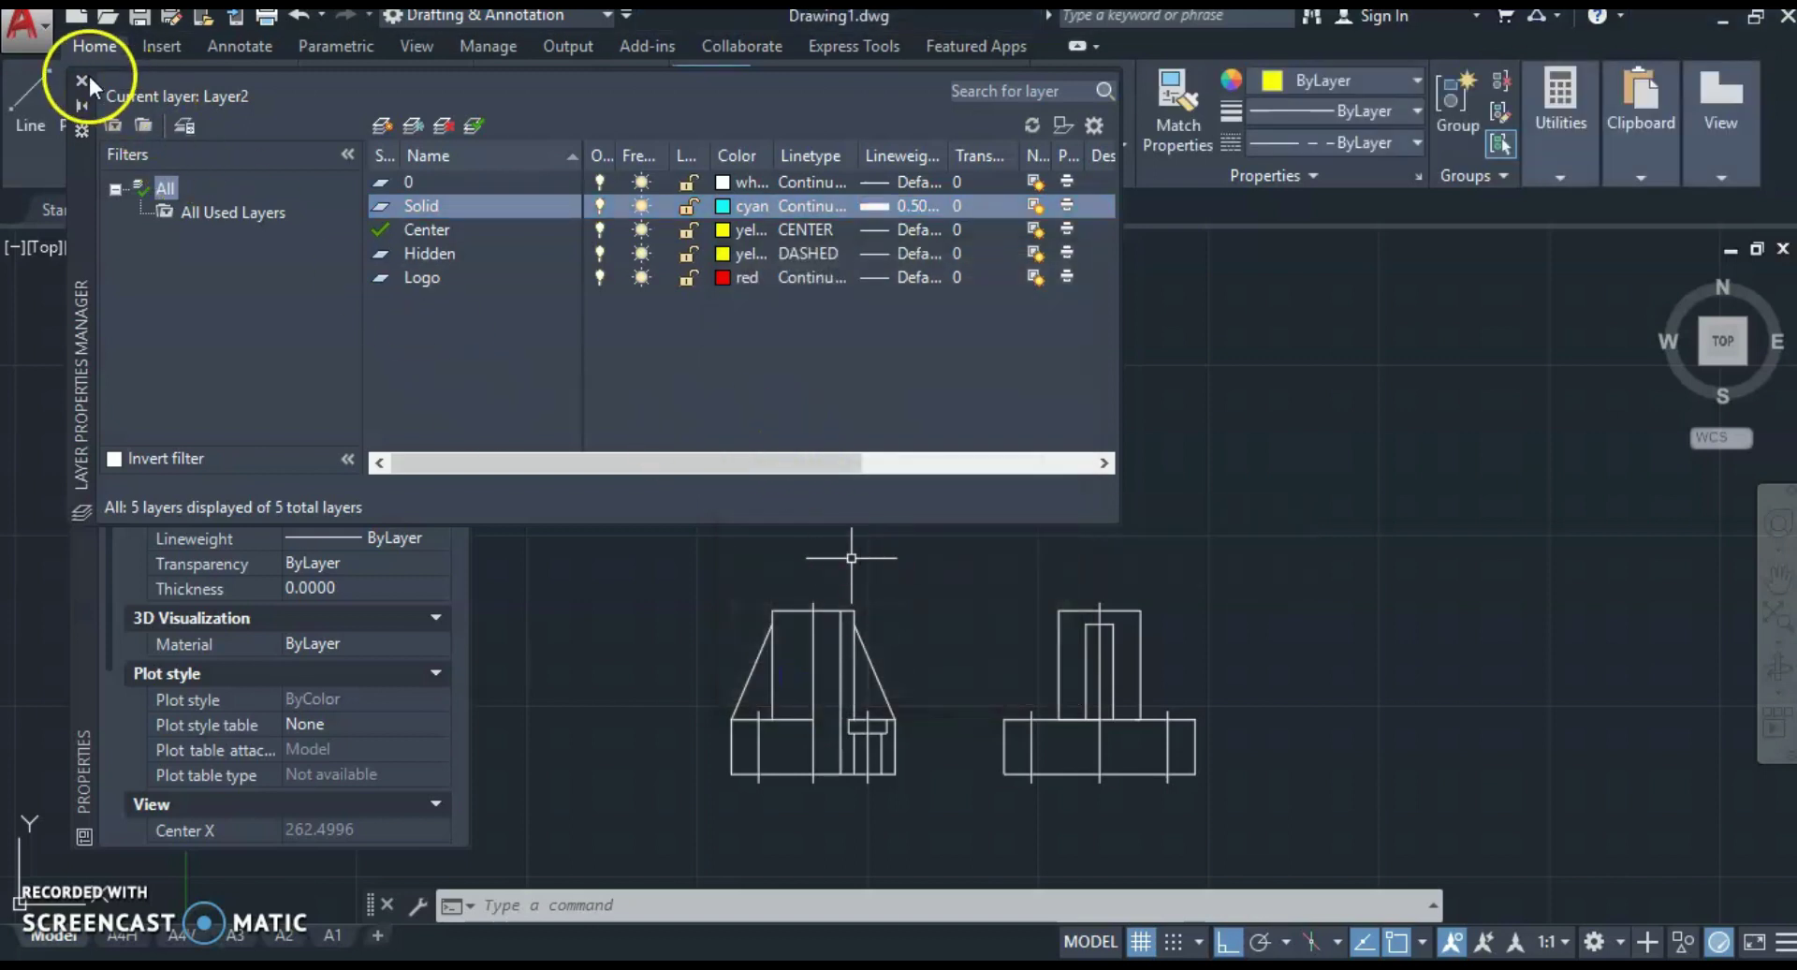
click(83, 79)
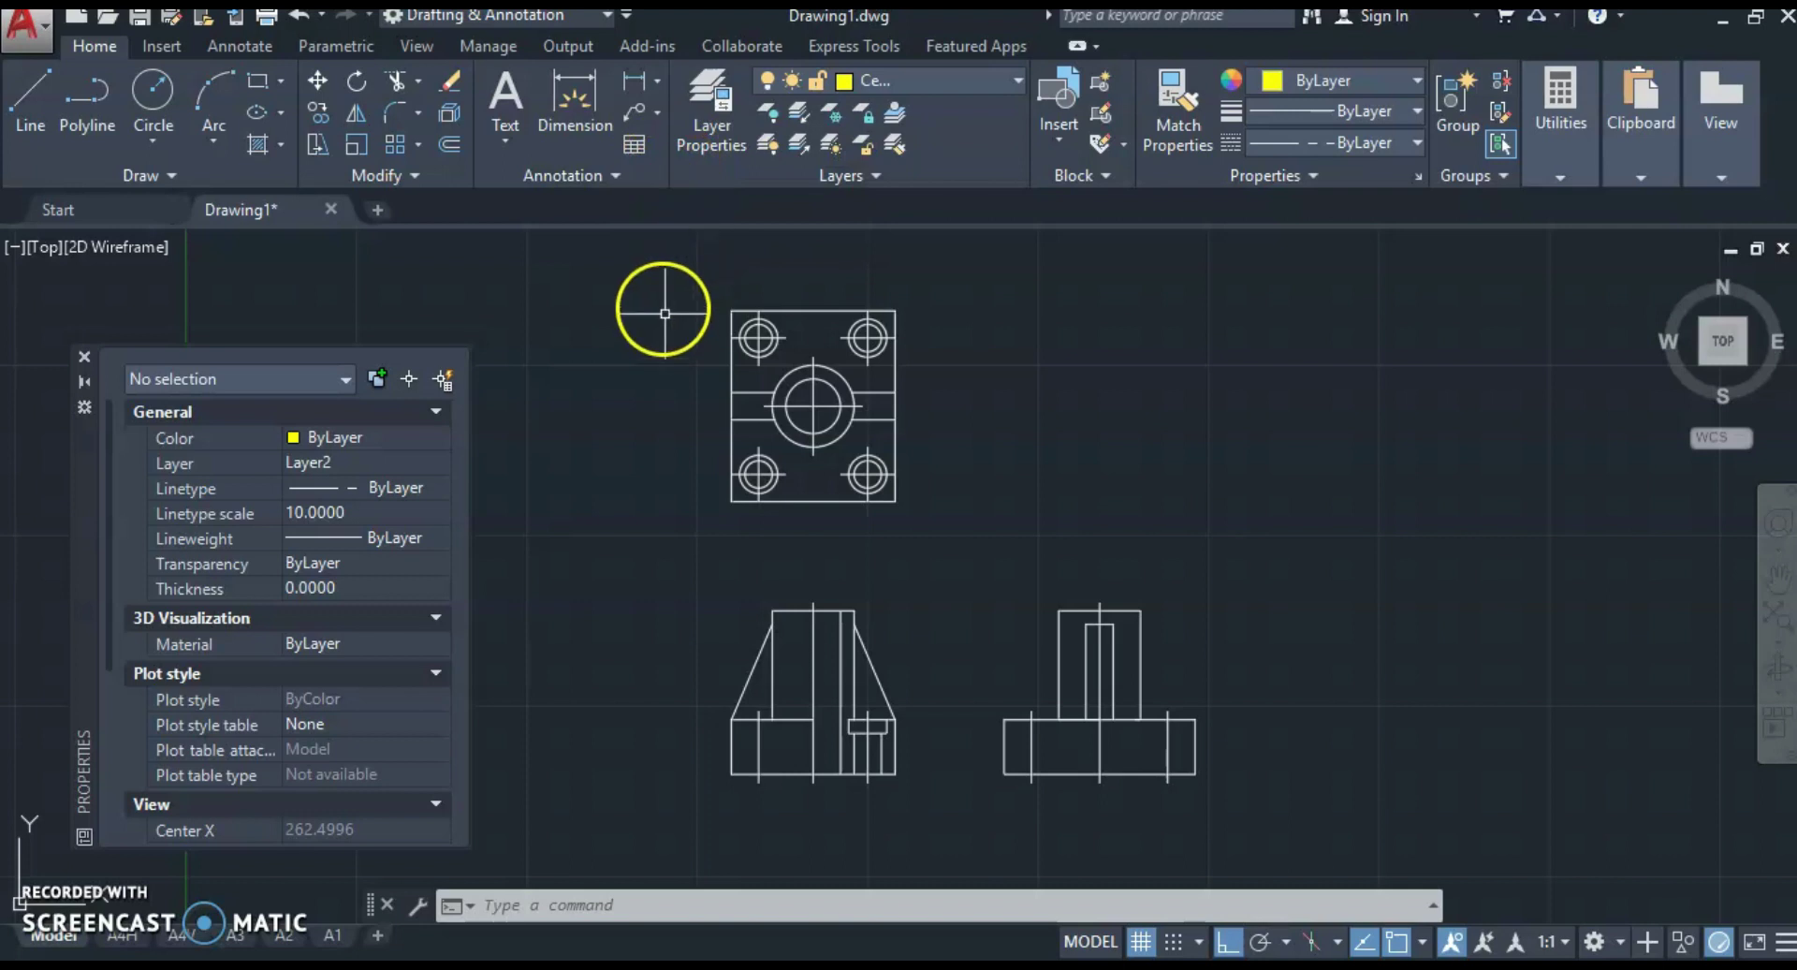
Step: Window-select all 61 objects and put them on the Solid layer
click(663, 274)
click(1621, 921)
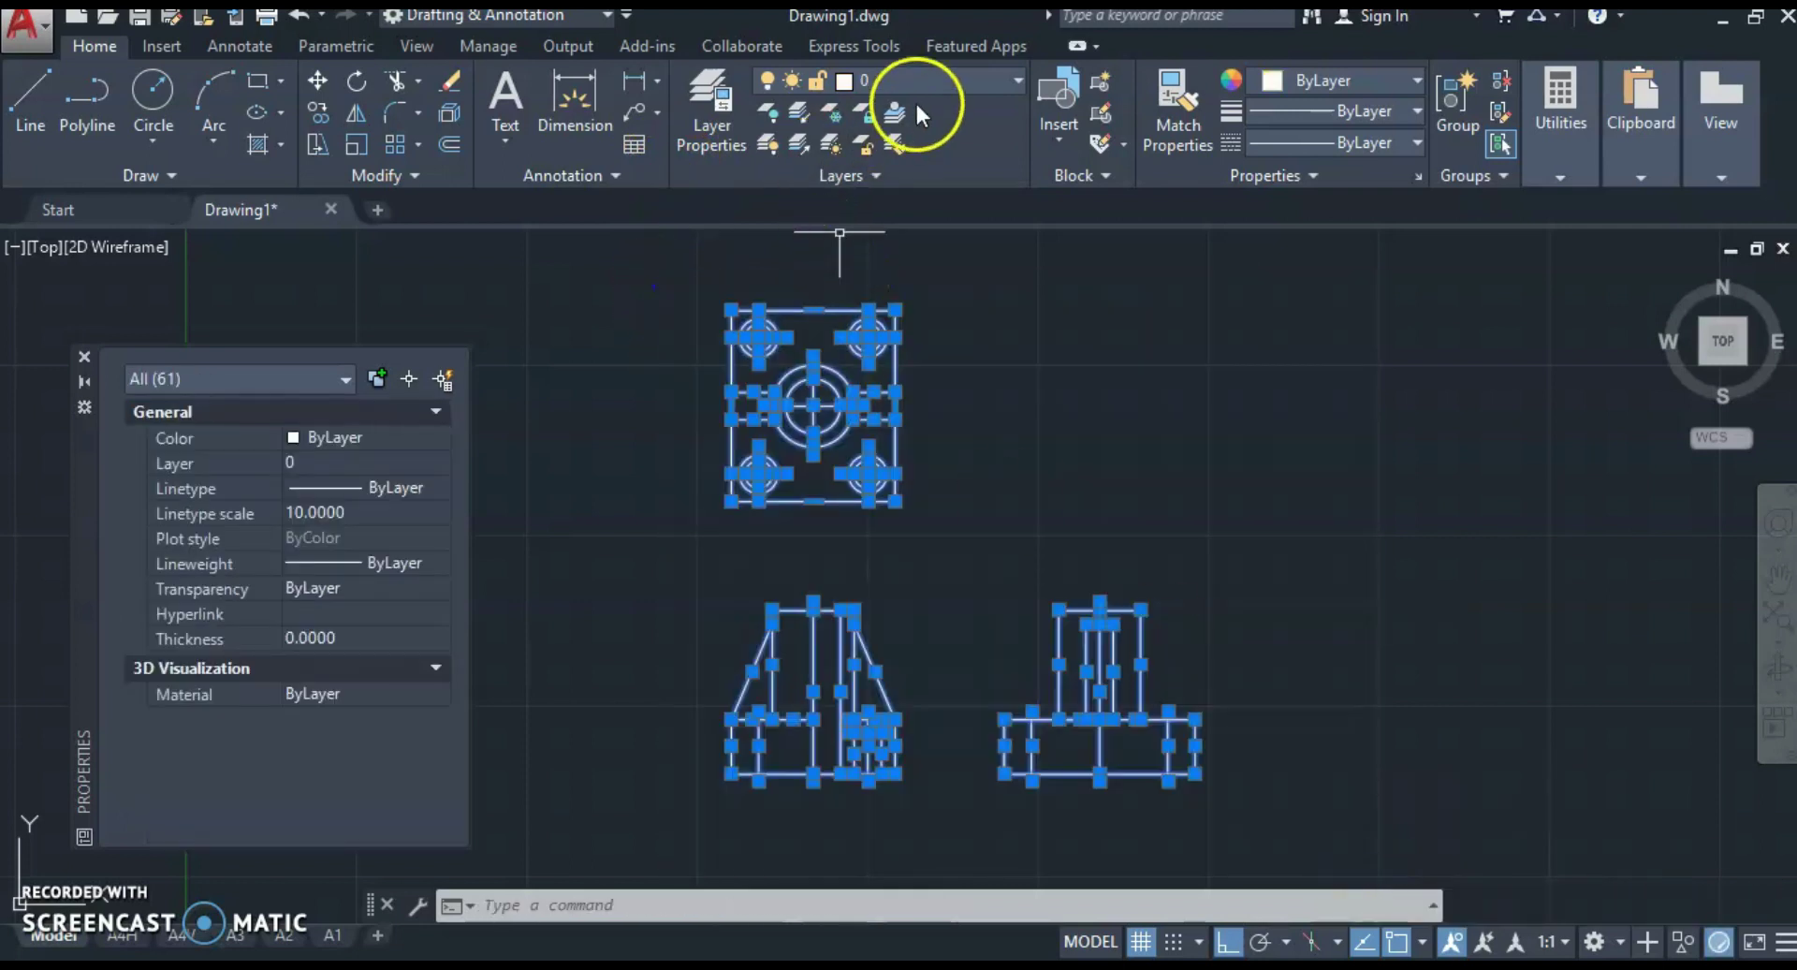
click(941, 77)
click(942, 240)
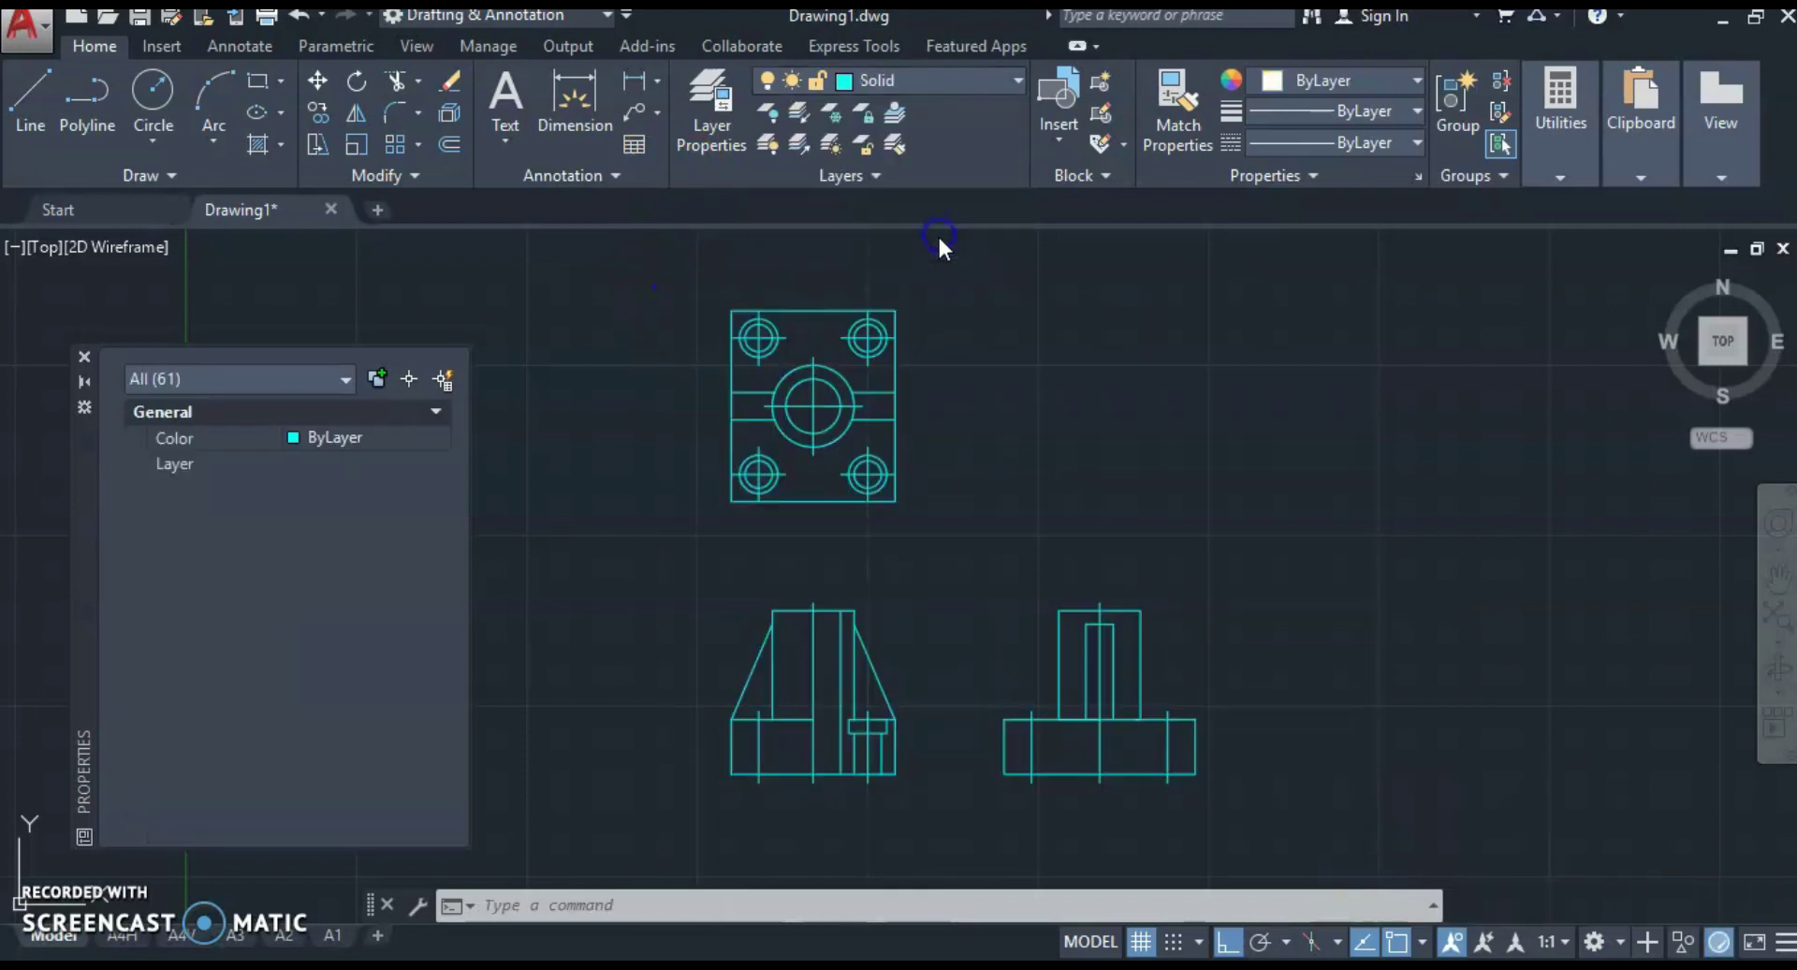
key(Escape)
scroll(802, 353, up, 2)
scroll(655, 295, up, 2)
Step: Crossing-select the centrelines of the top view's four holes and central circle
click(666, 317)
click(625, 281)
click(941, 292)
click(922, 316)
click(939, 638)
click(922, 670)
click(812, 444)
click(777, 505)
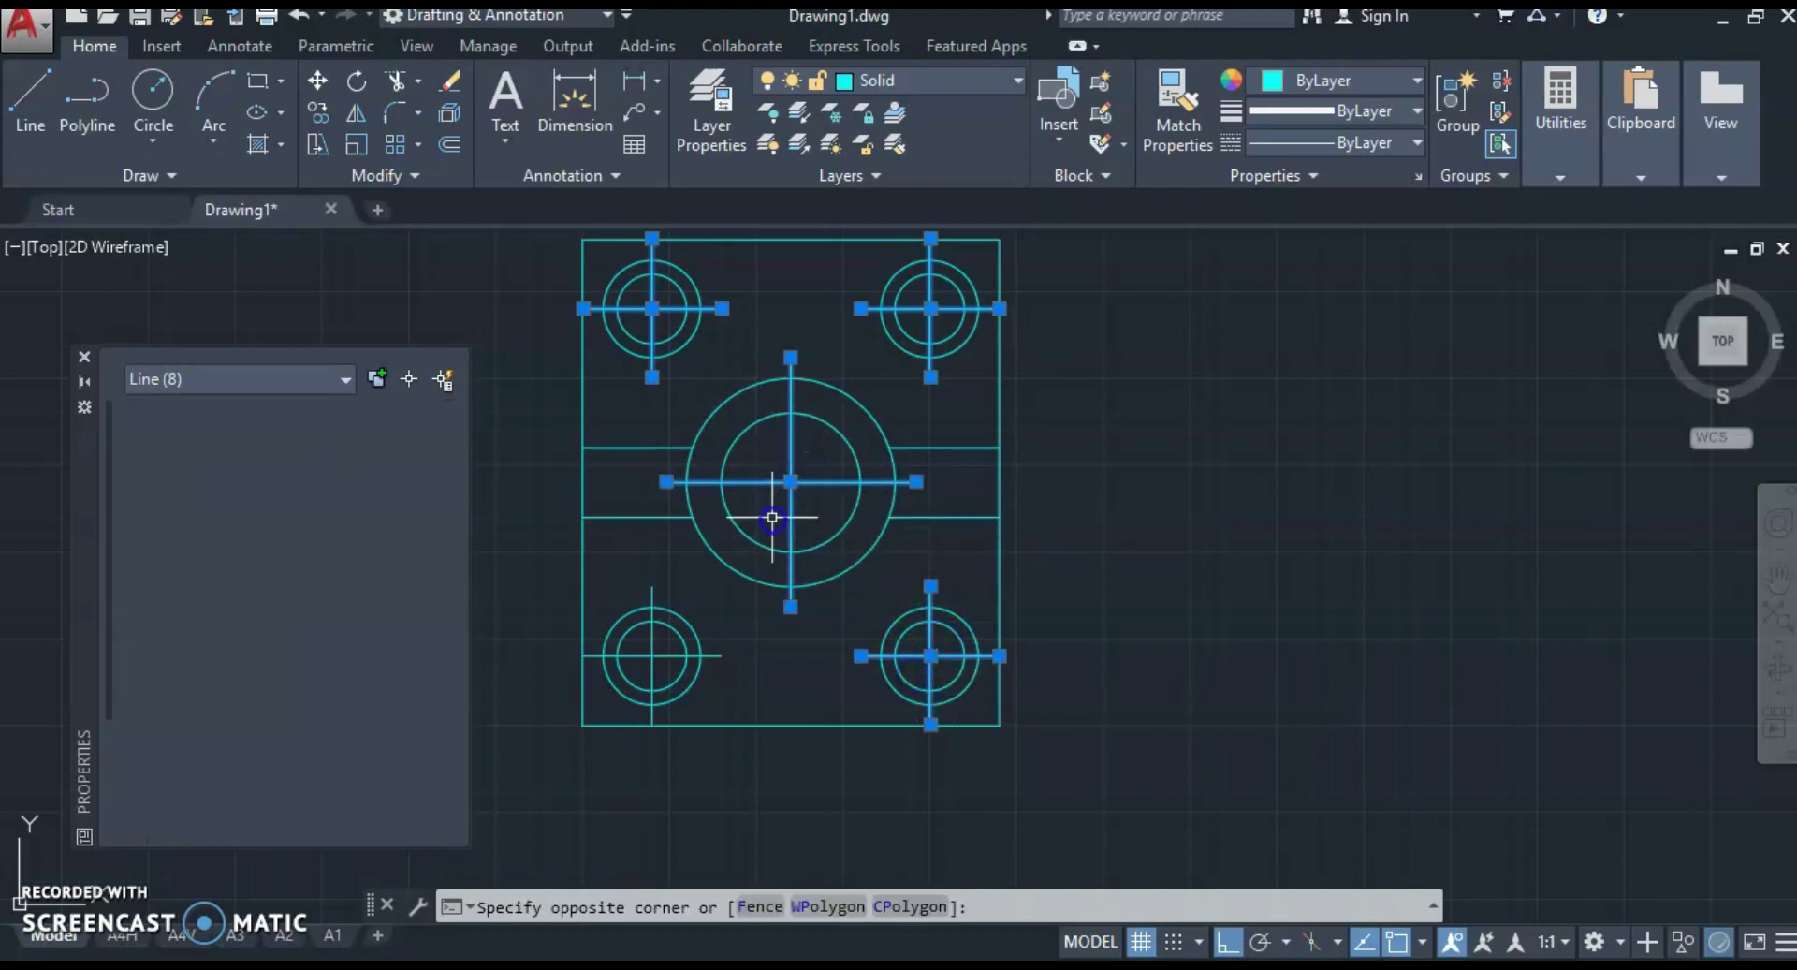
click(658, 639)
click(646, 666)
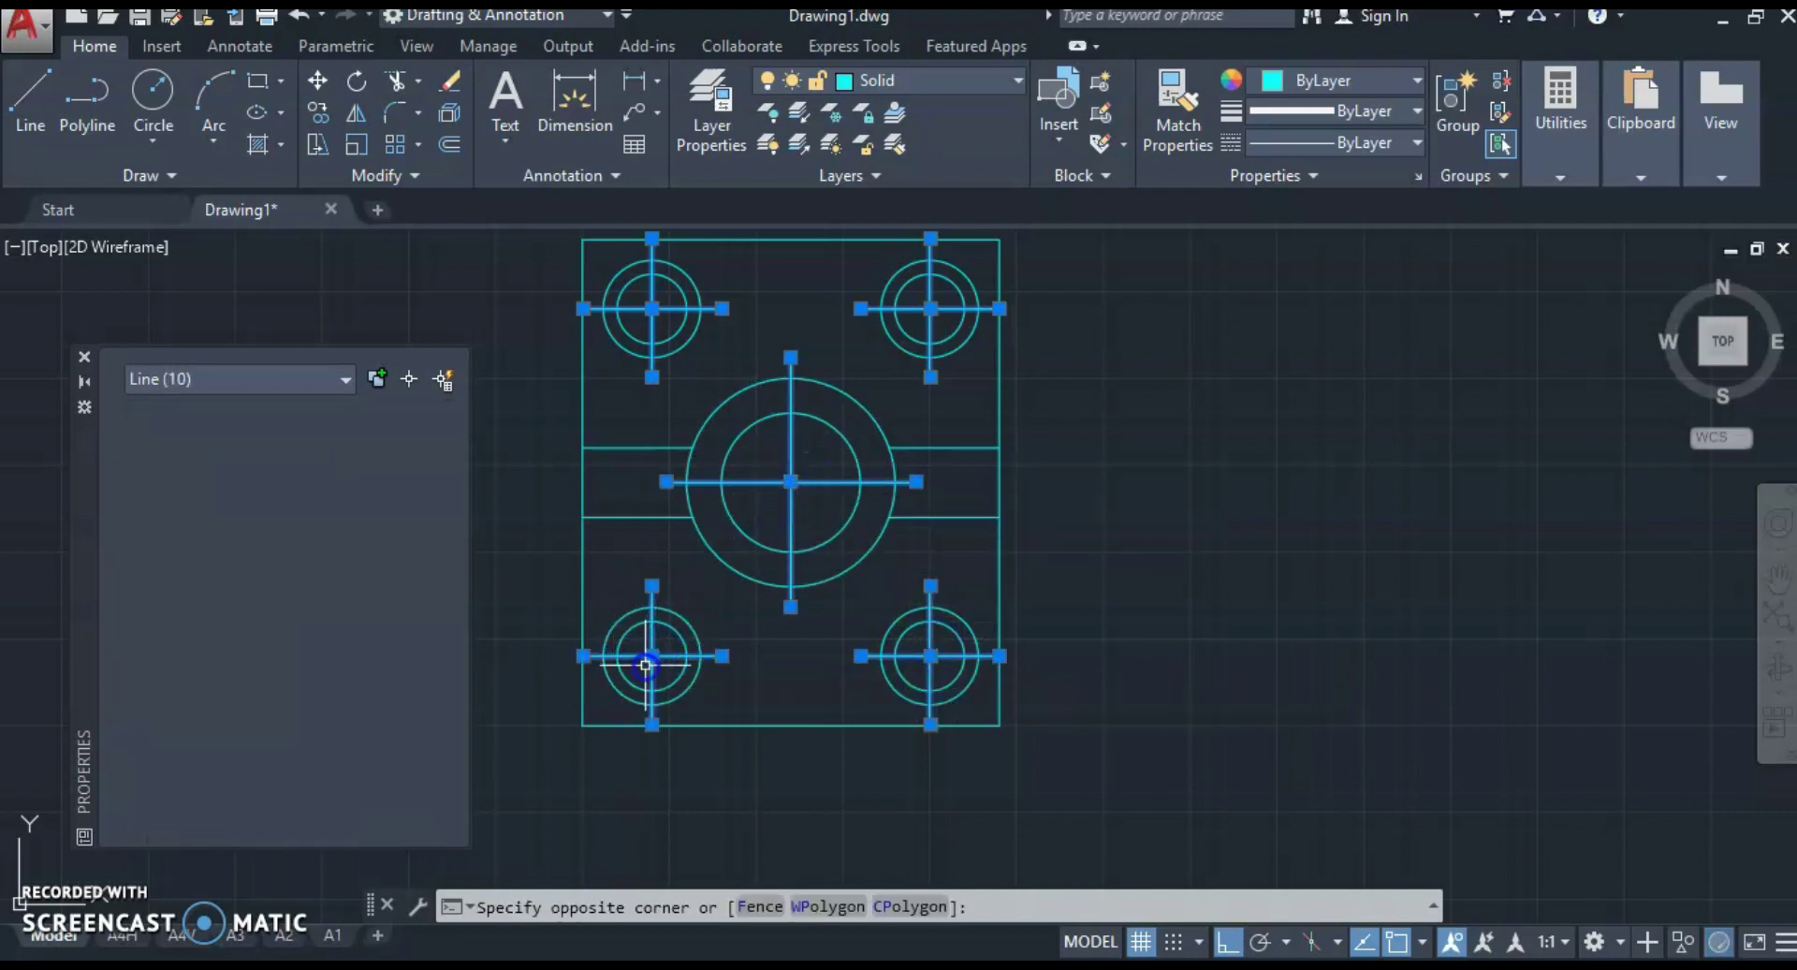
scroll(662, 644, down, 3)
middle_drag(822, 533, 851, 353)
scroll(822, 506, up, 1)
Step: Add the front and side view centrelines and move all selected centrelines to the Center layer
click(822, 507)
click(805, 529)
click(728, 647)
click(714, 662)
click(908, 661)
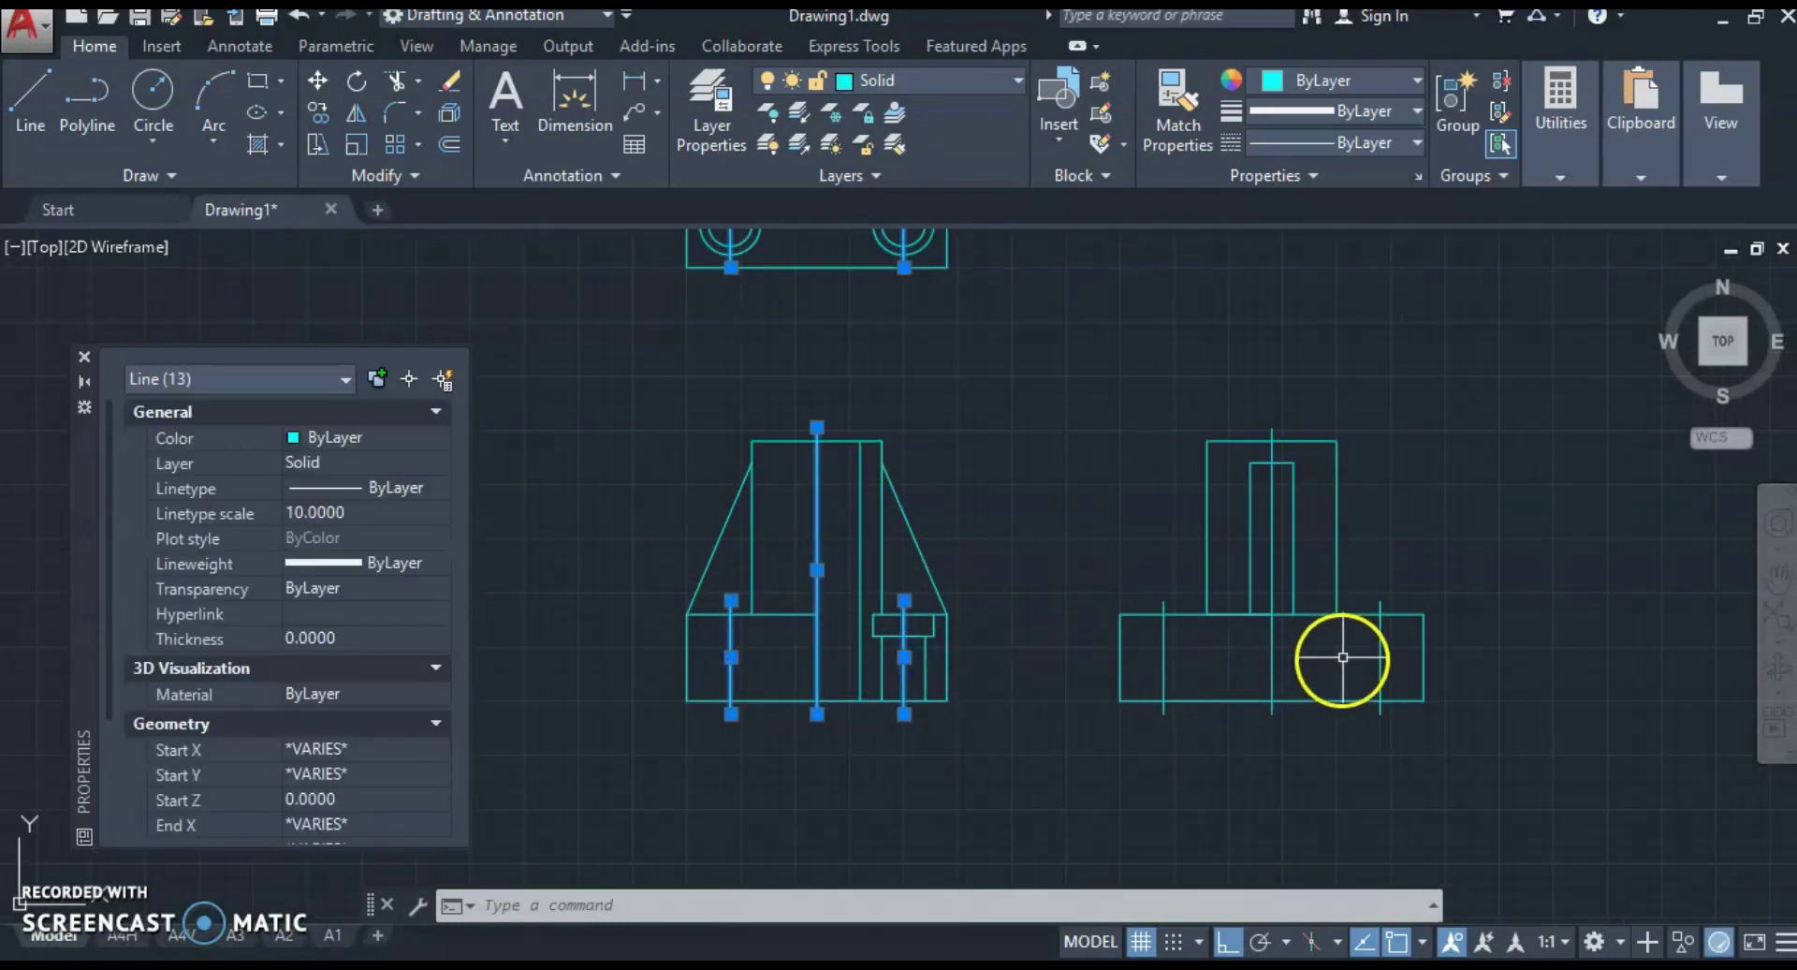
click(1395, 657)
click(1145, 657)
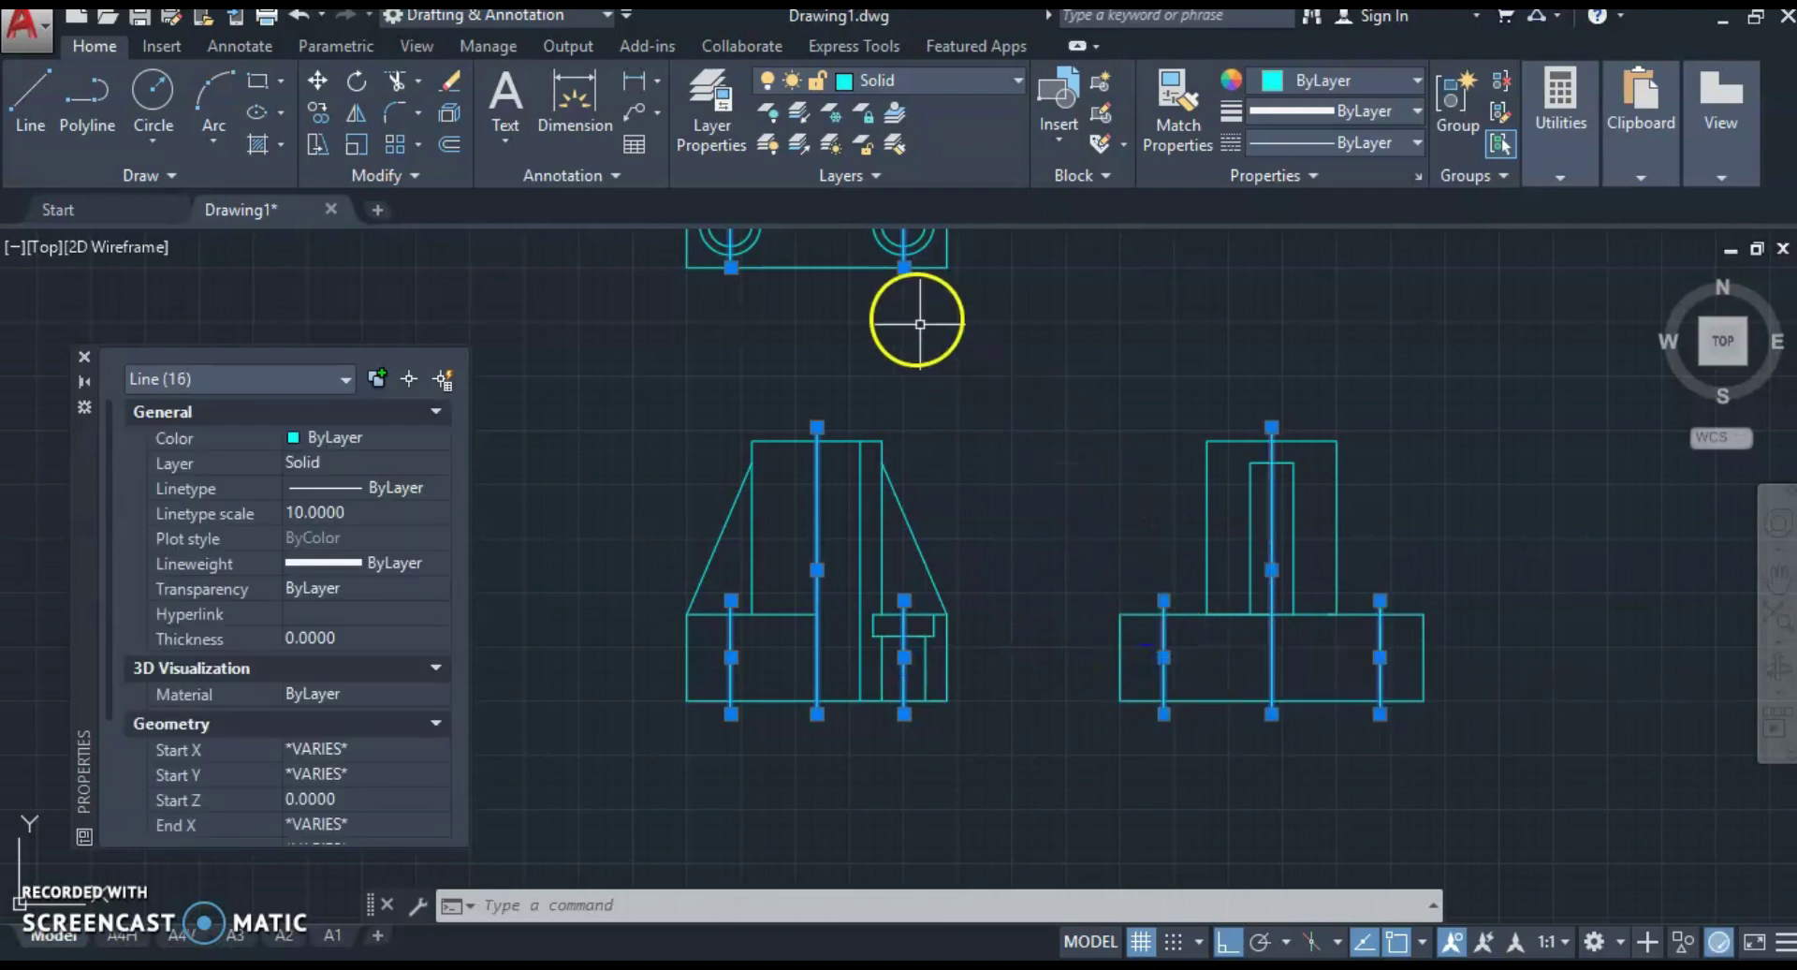
click(902, 81)
click(910, 141)
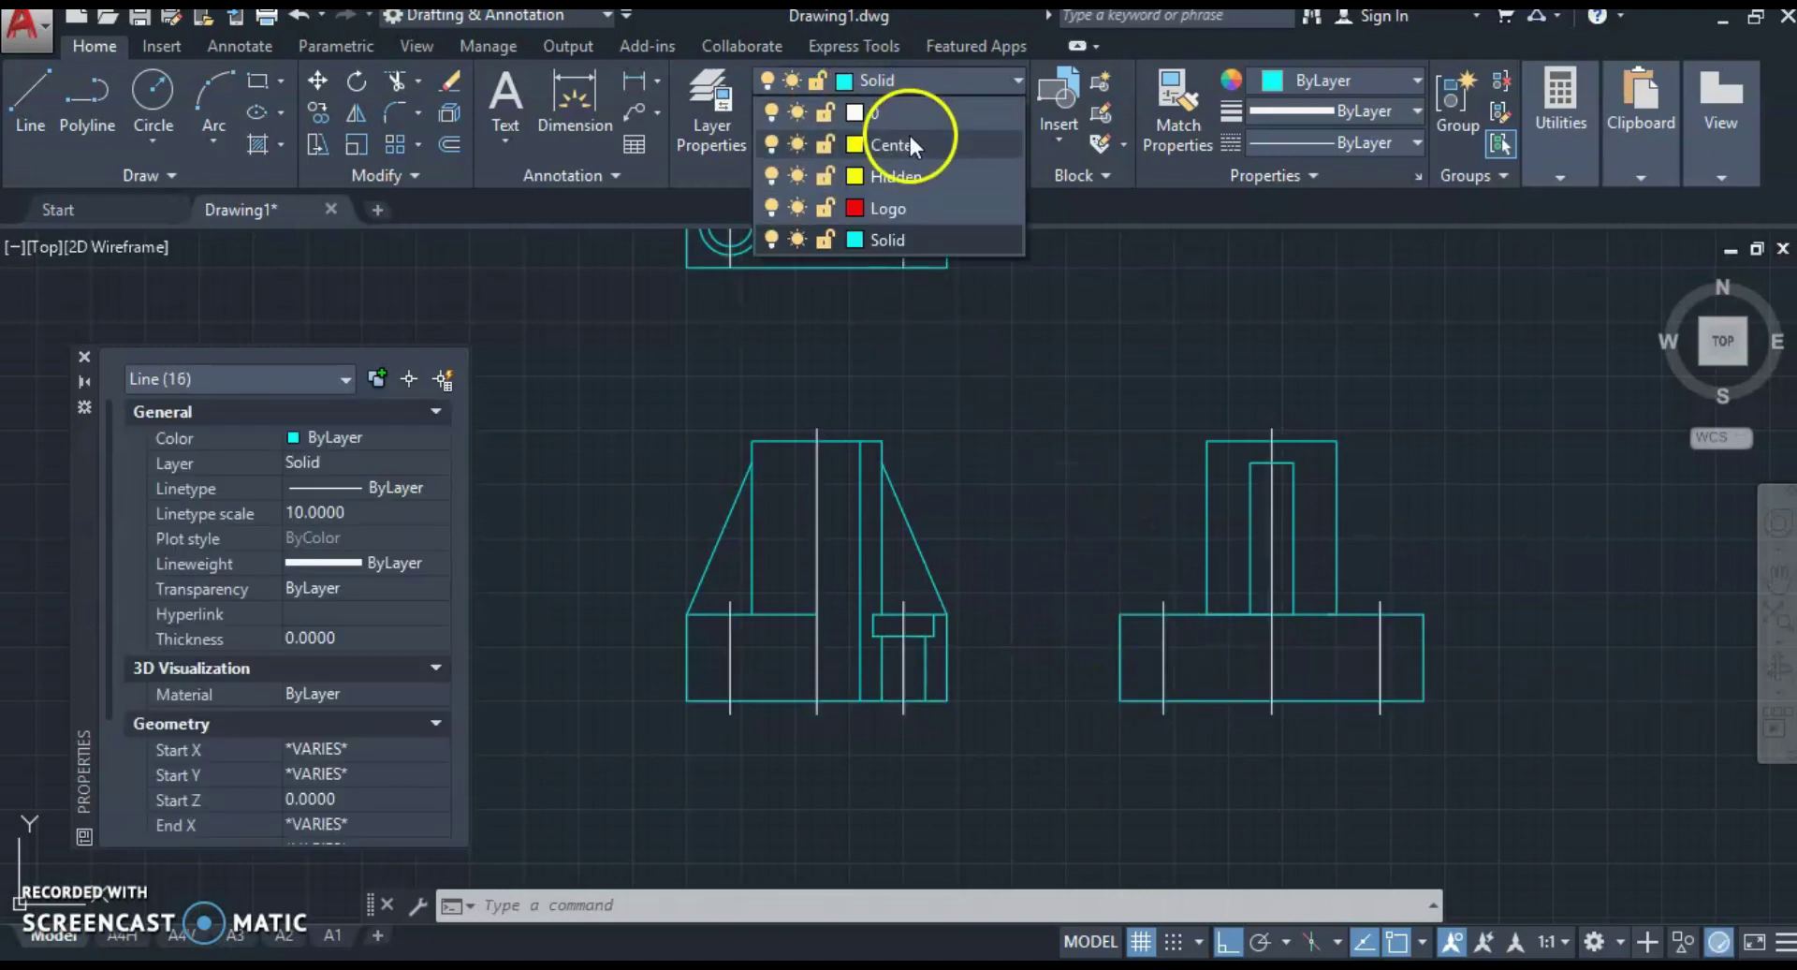
click(959, 651)
scroll(959, 651, up, 1)
scroll(923, 614, down, 1)
scroll(946, 450, down, 1)
scroll(913, 590, down, 2)
Step: Create a new layer named Hatch in the layer manager, then close it
click(719, 99)
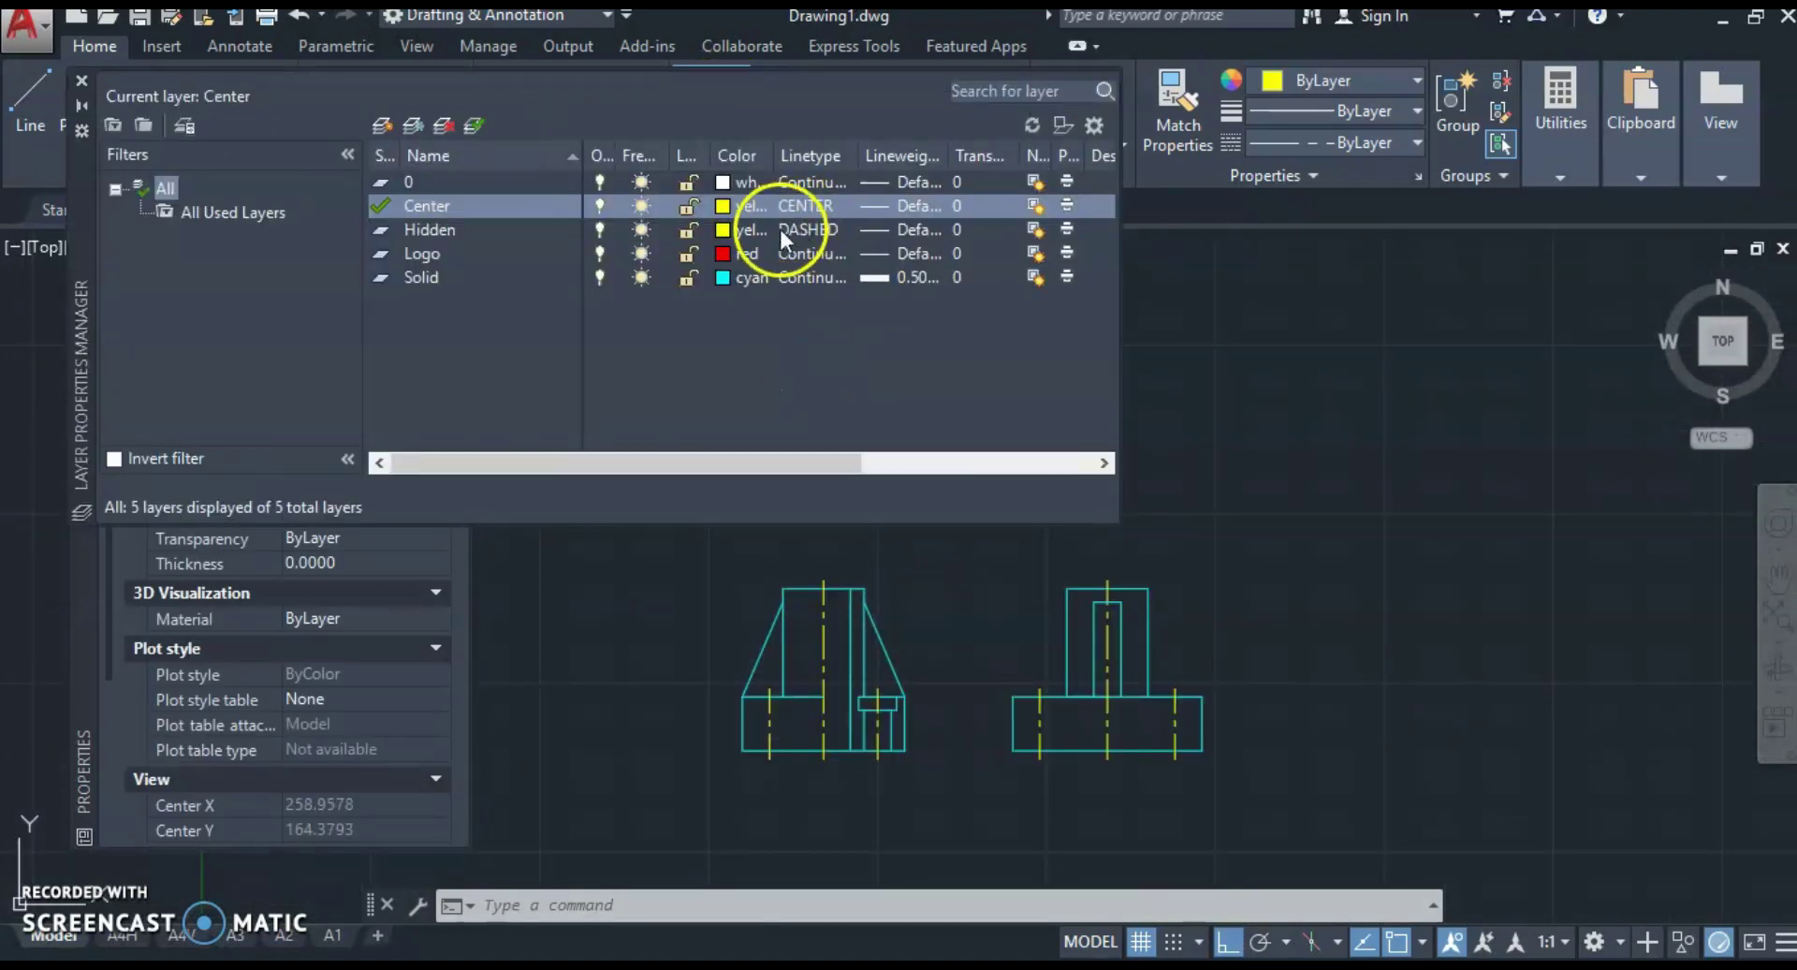
click(461, 183)
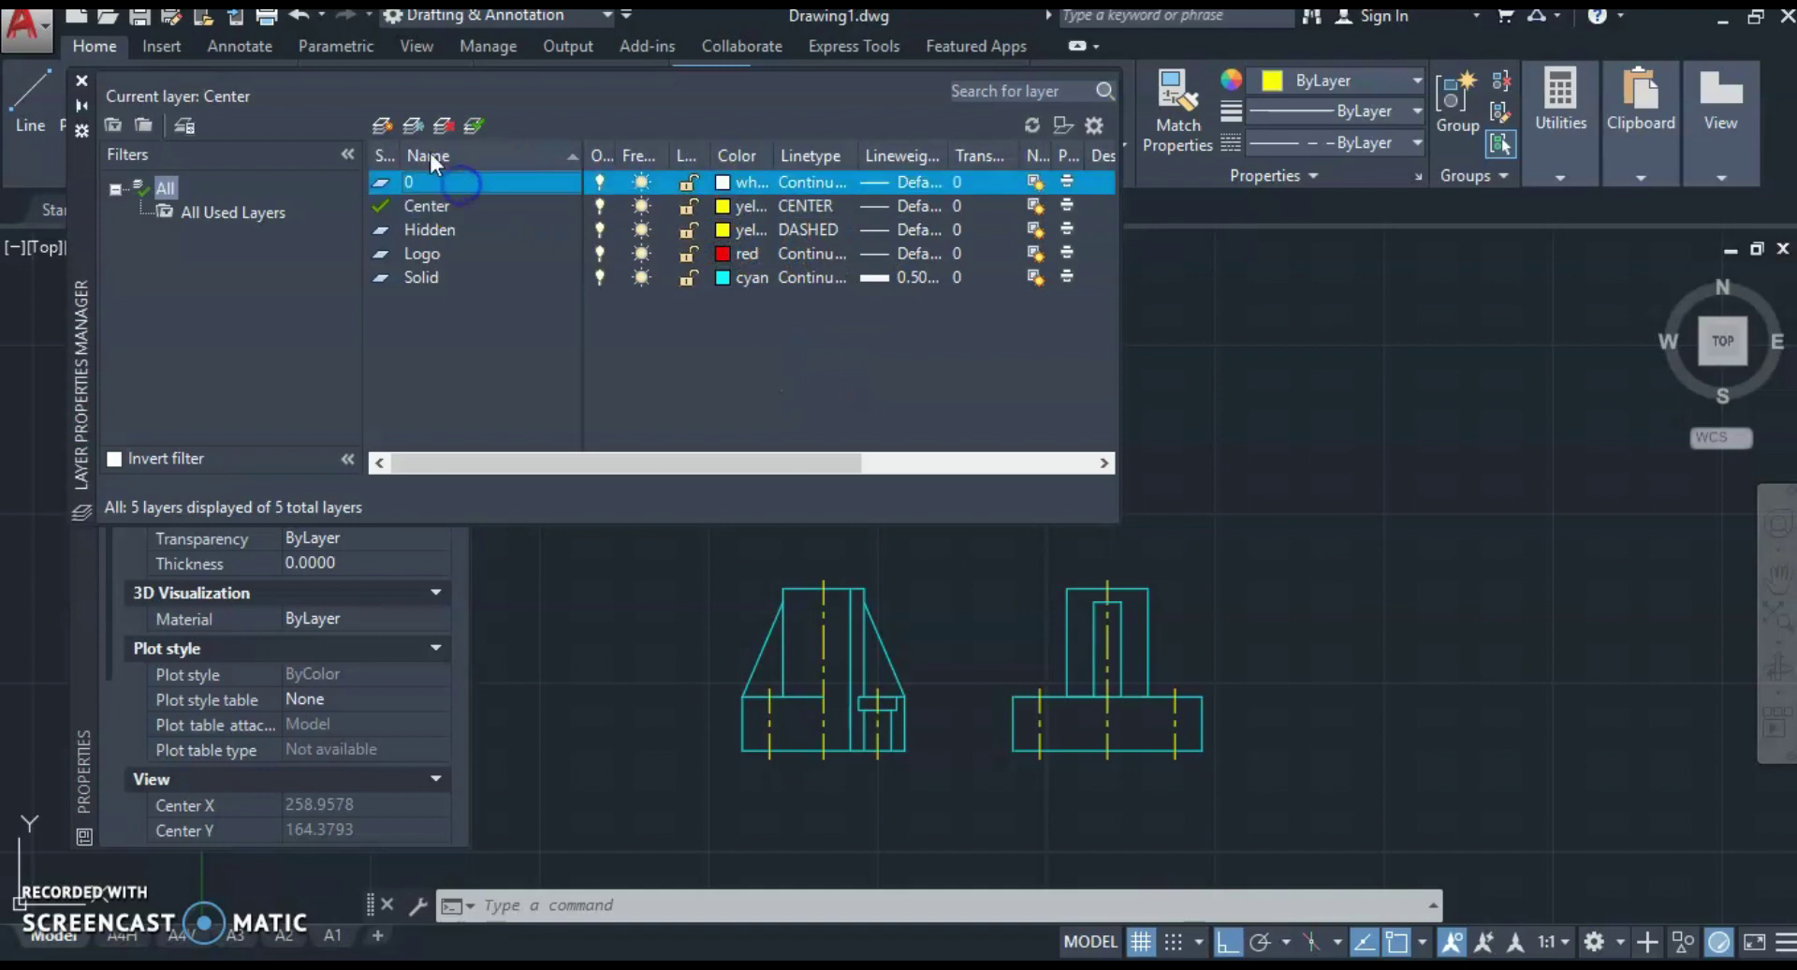
click(383, 126)
text(Hat)
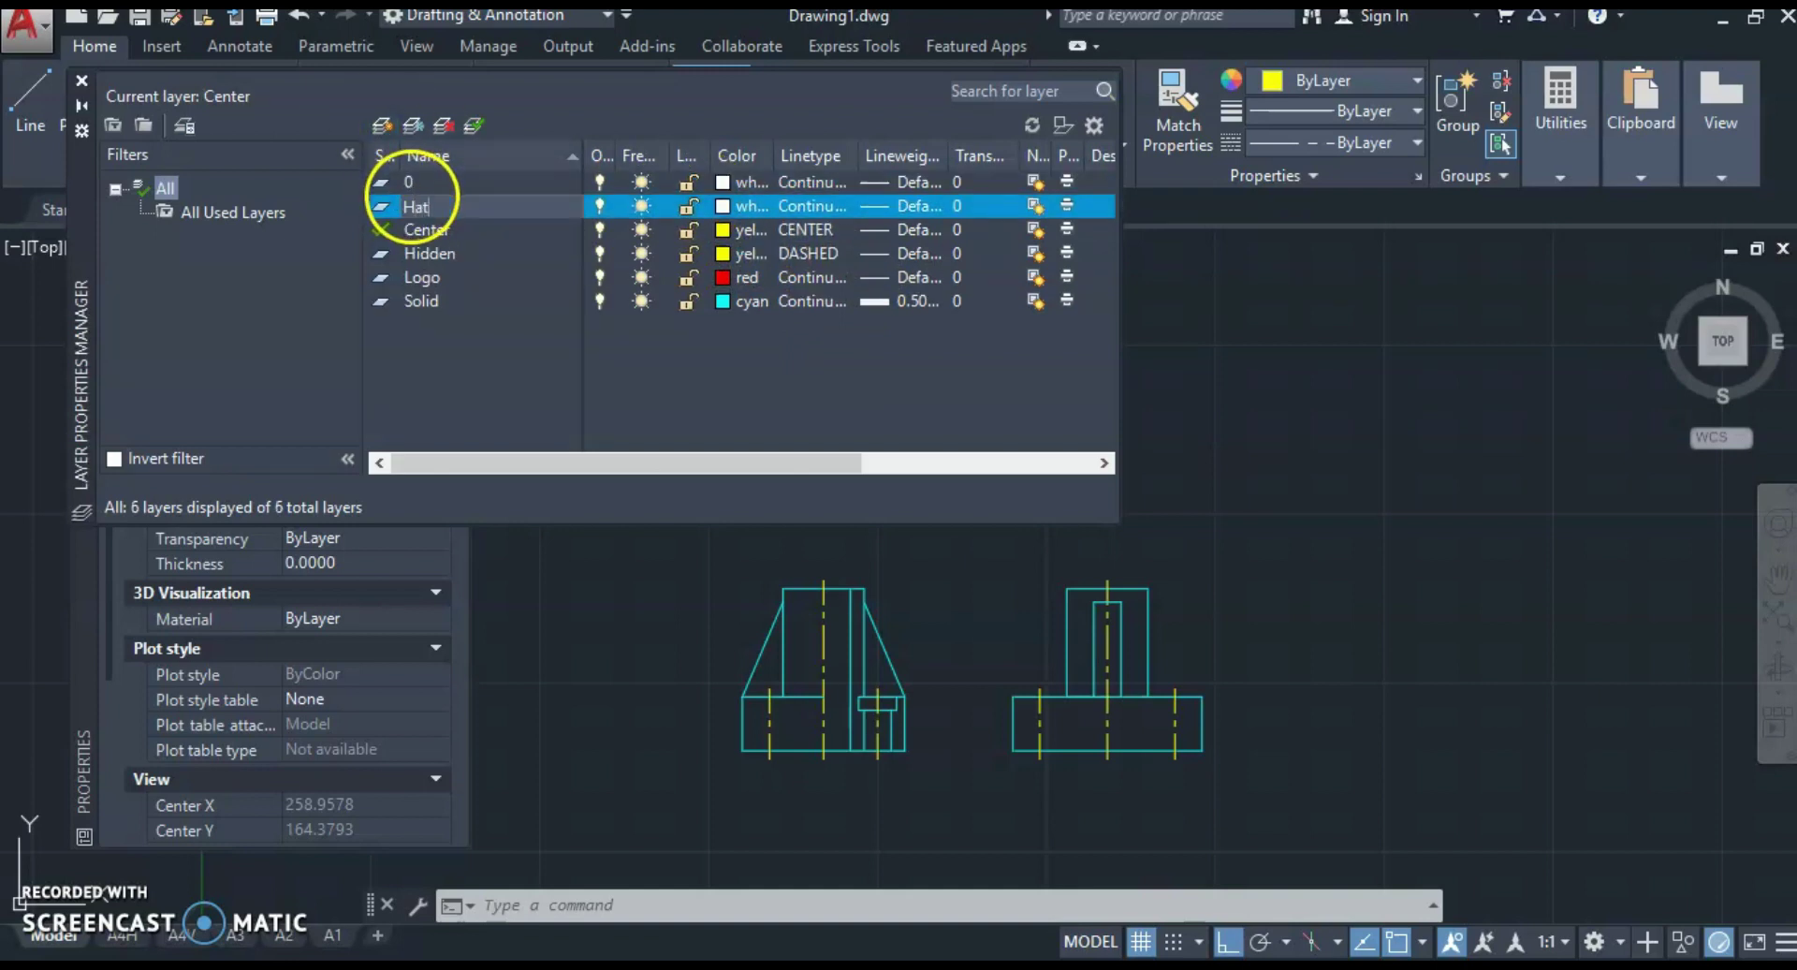
click(560, 257)
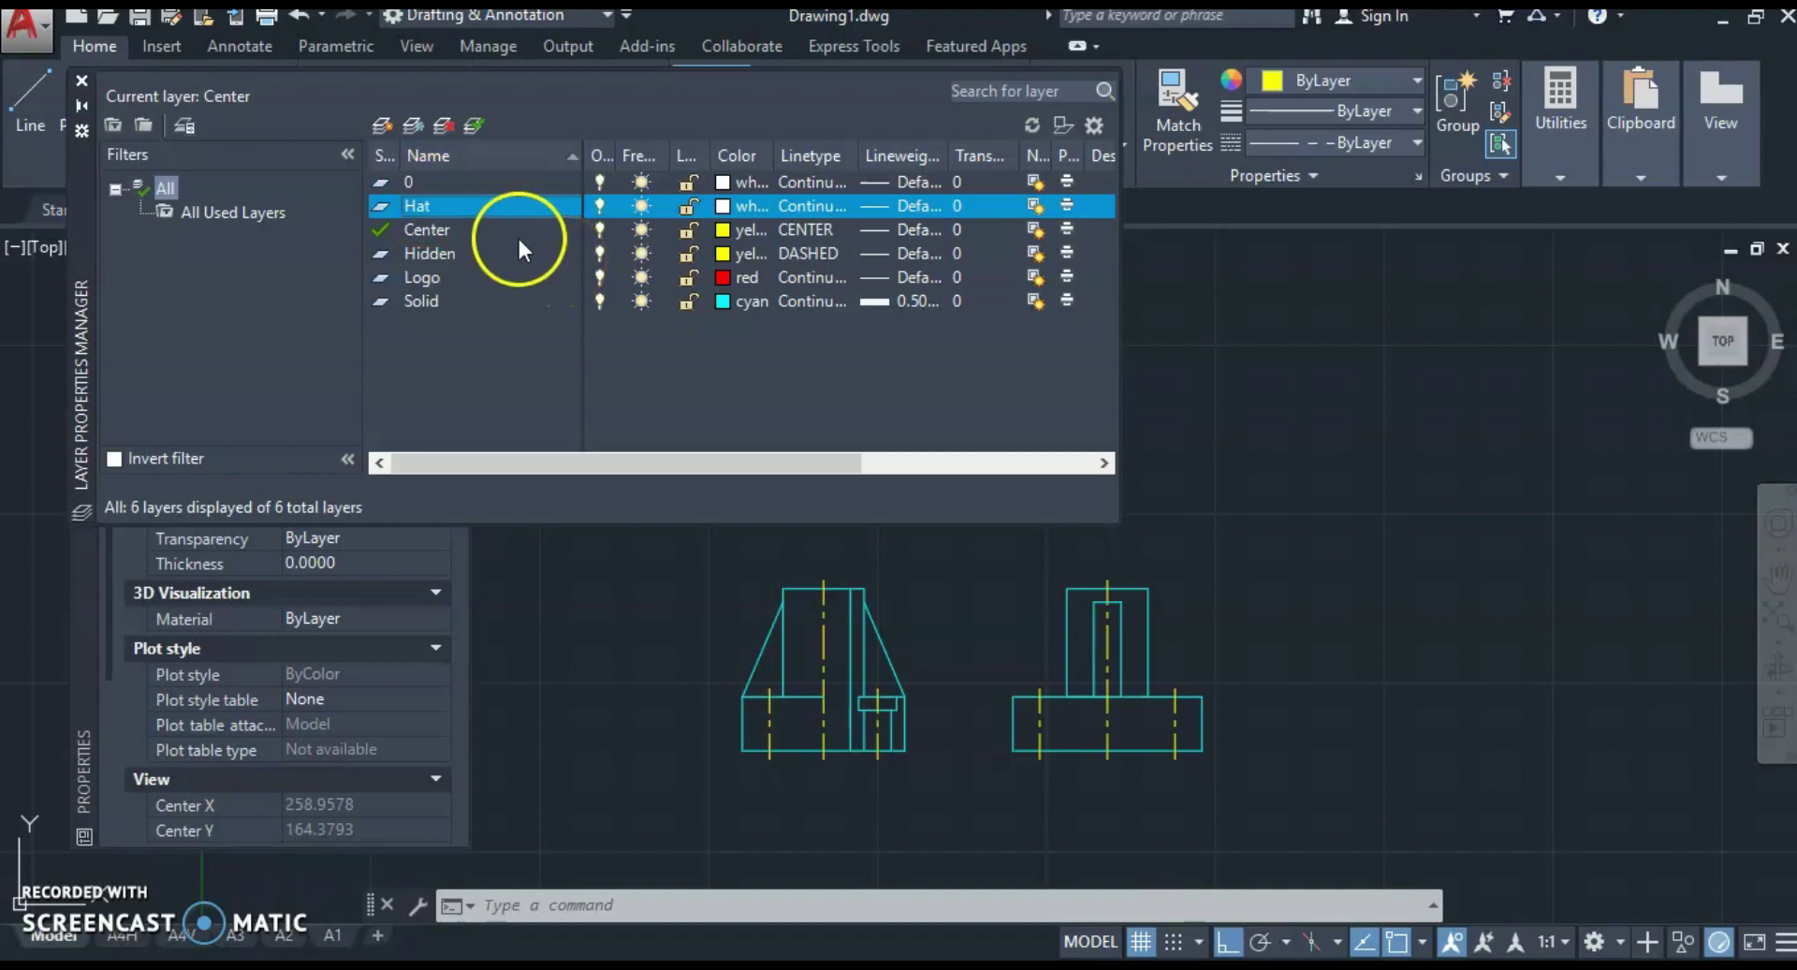
click(442, 206)
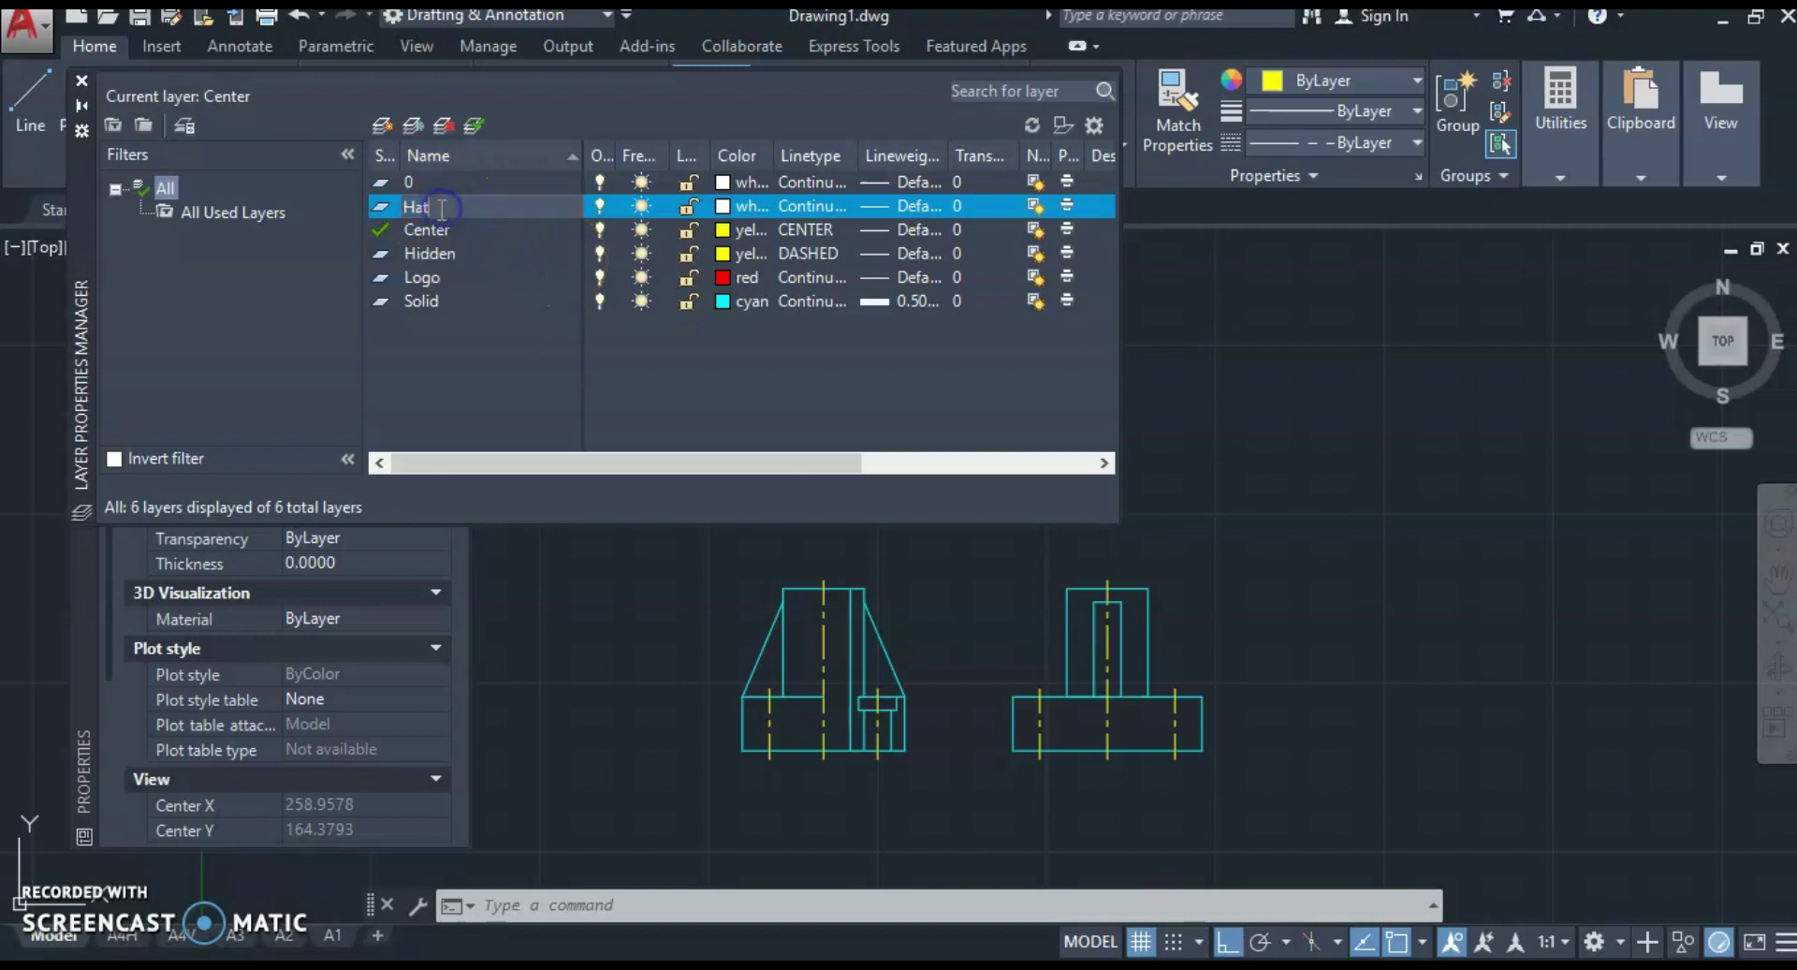
key(Return)
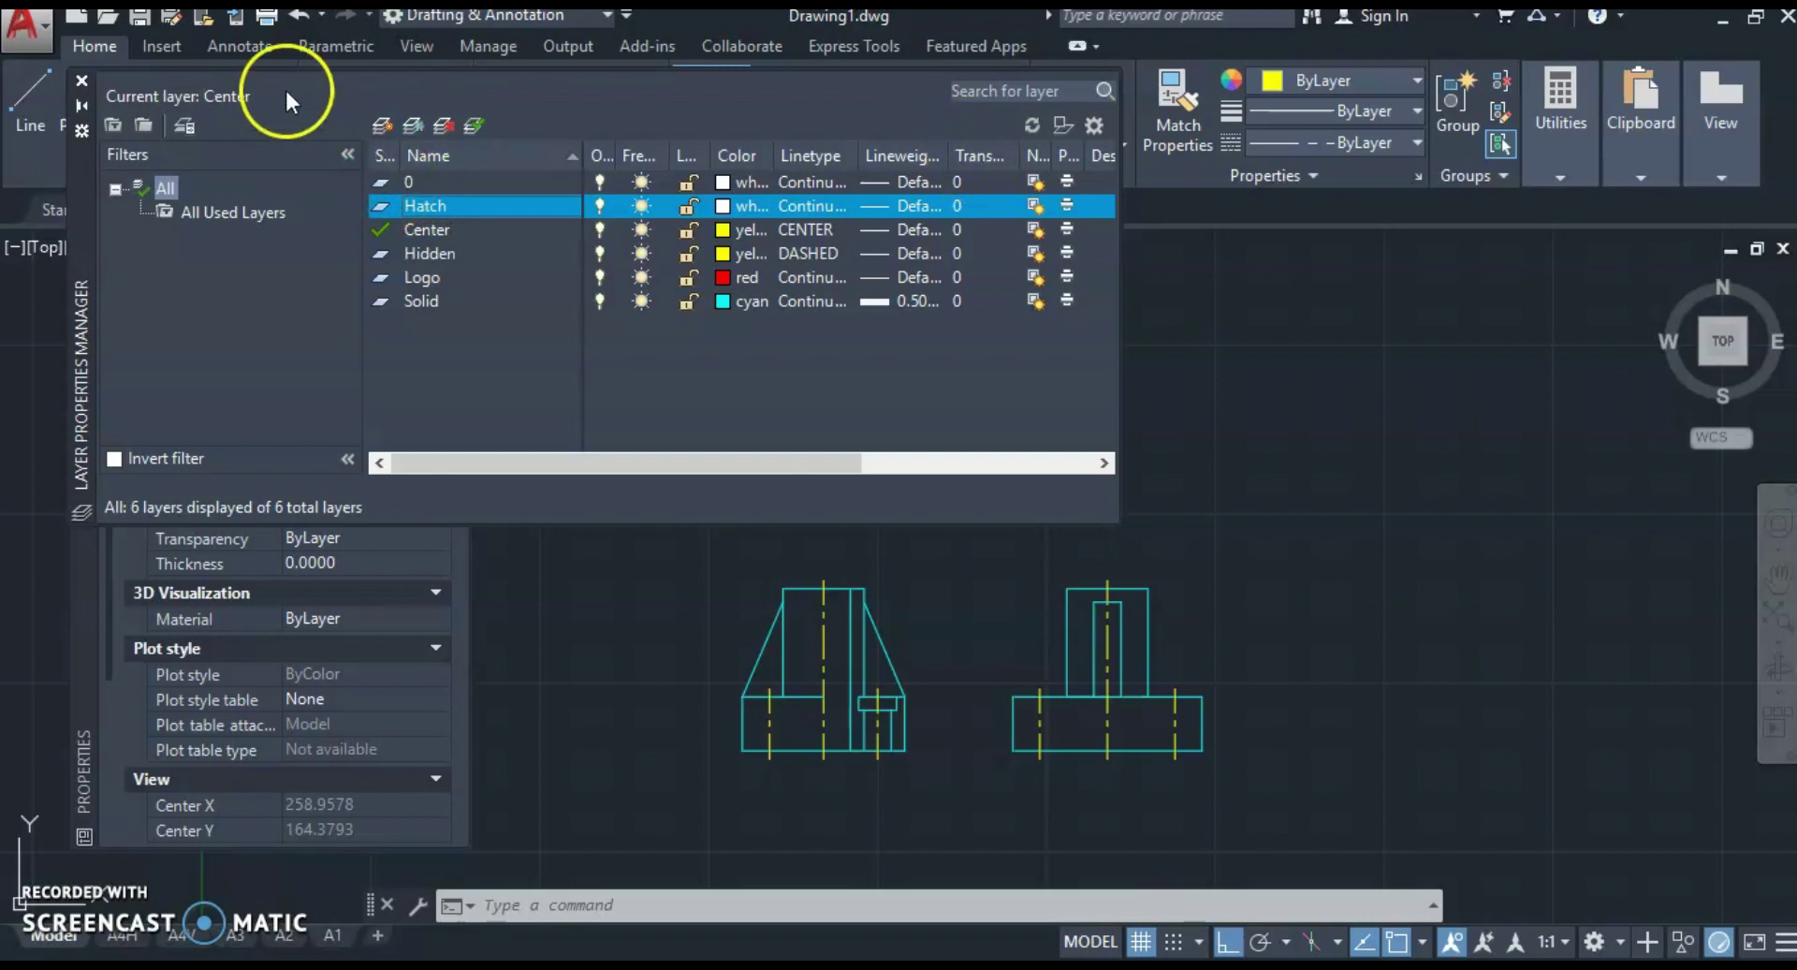
click(81, 81)
Step: Make Hatch current and fill the front view's two section strips with ANSI31 hatching at scale 30
click(922, 87)
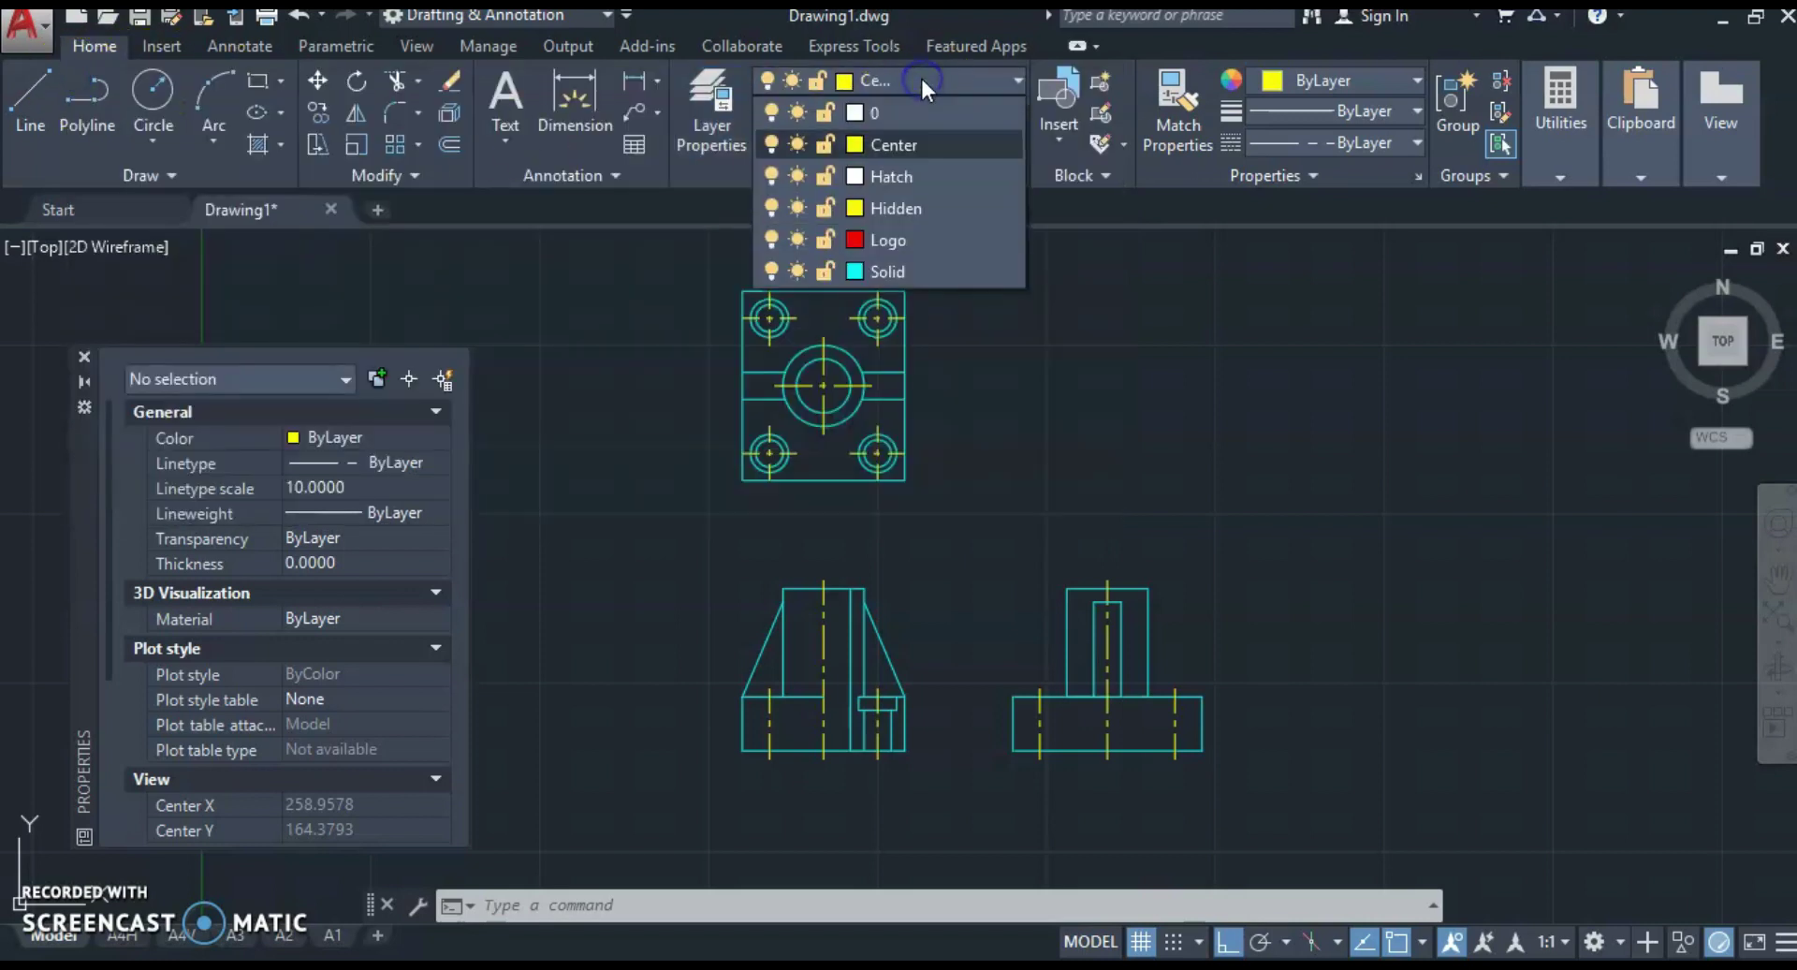
click(903, 171)
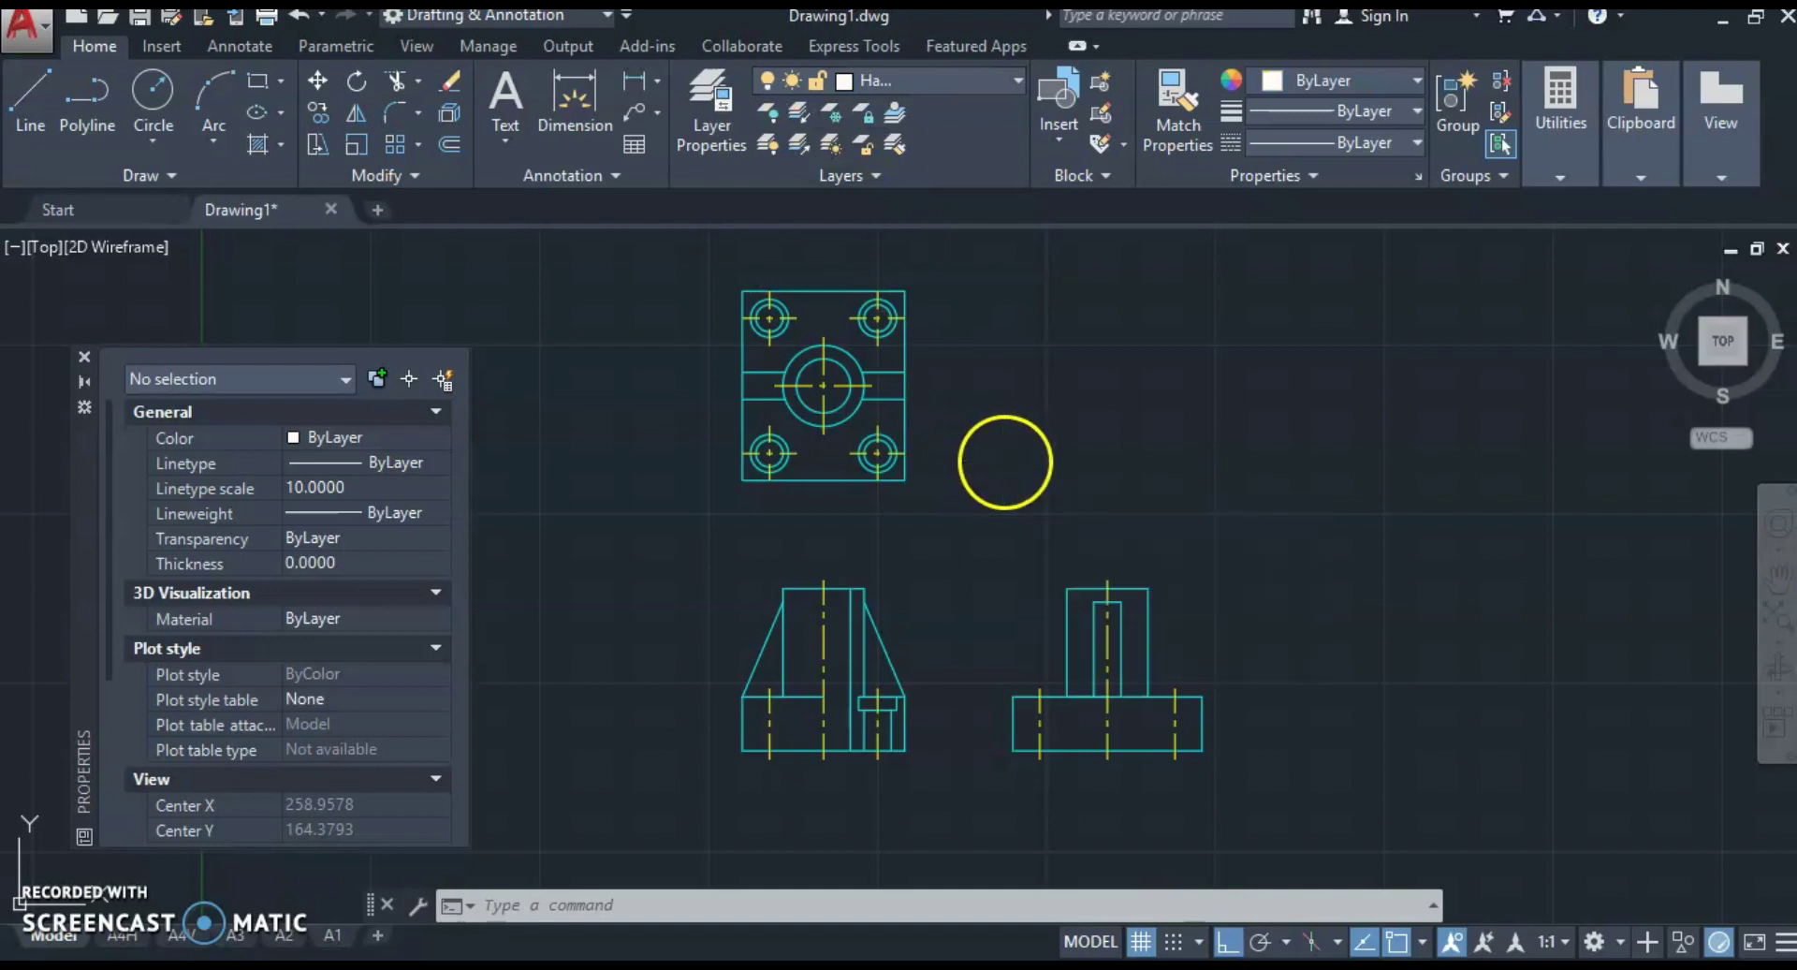
text(h)
key(Return)
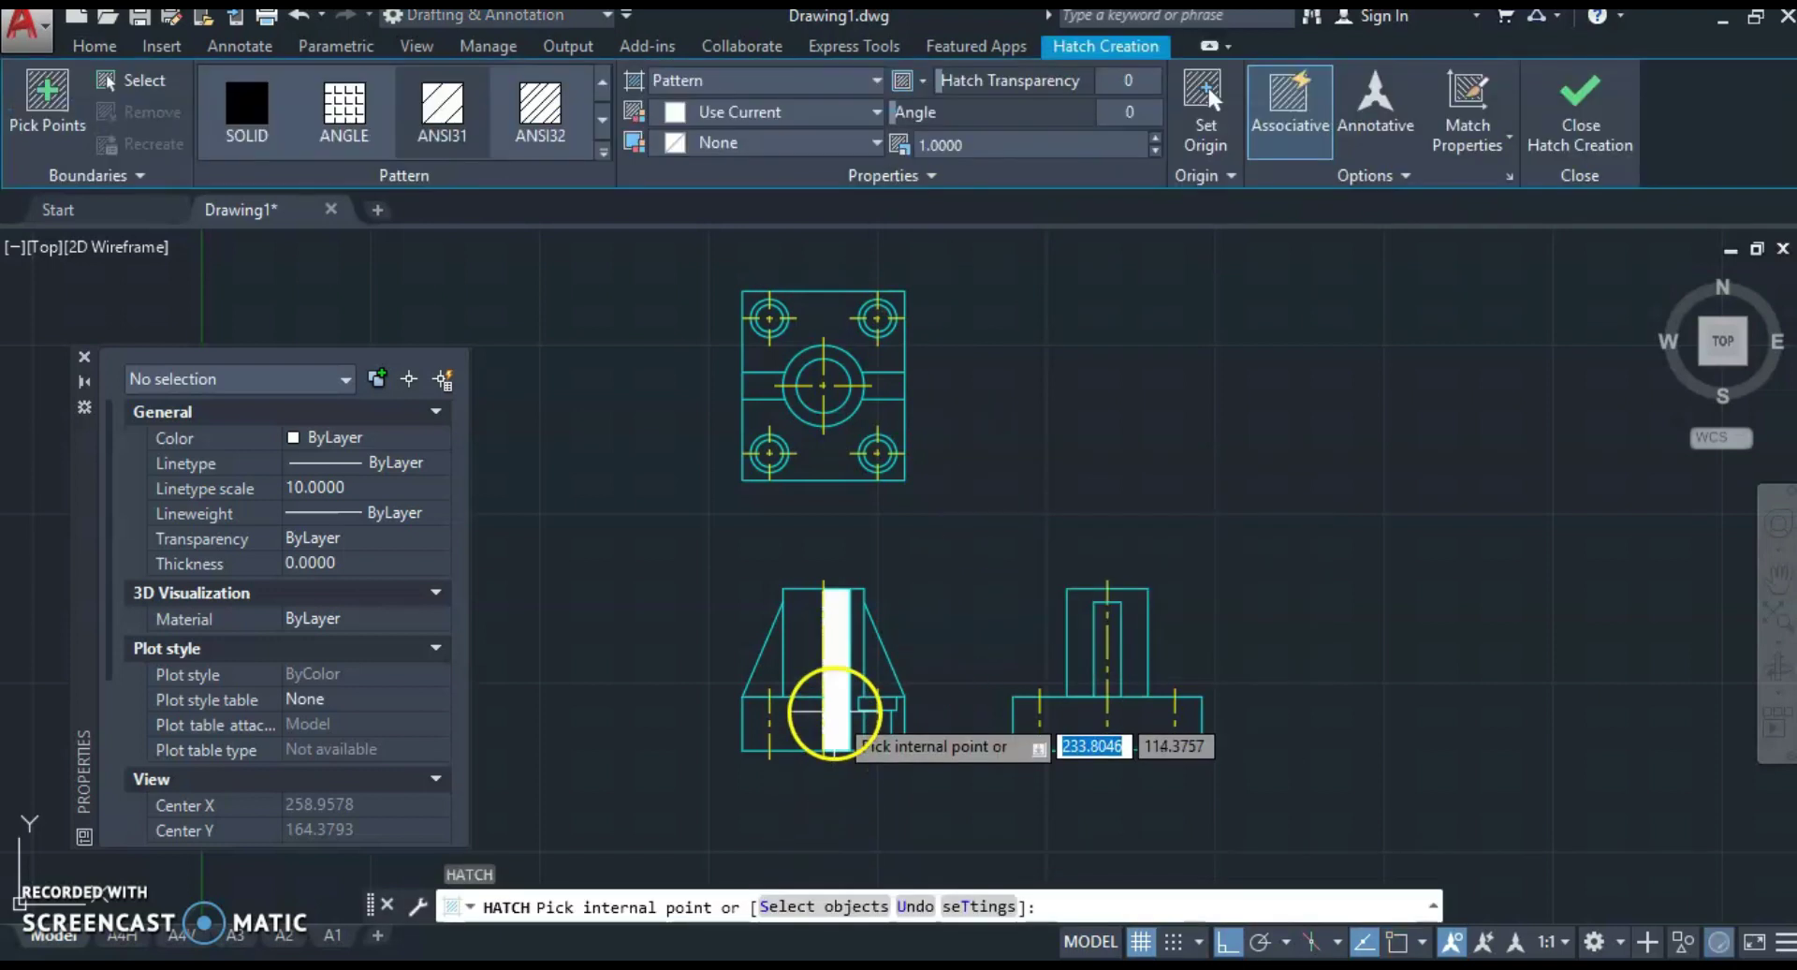
scroll(835, 712, up, 2)
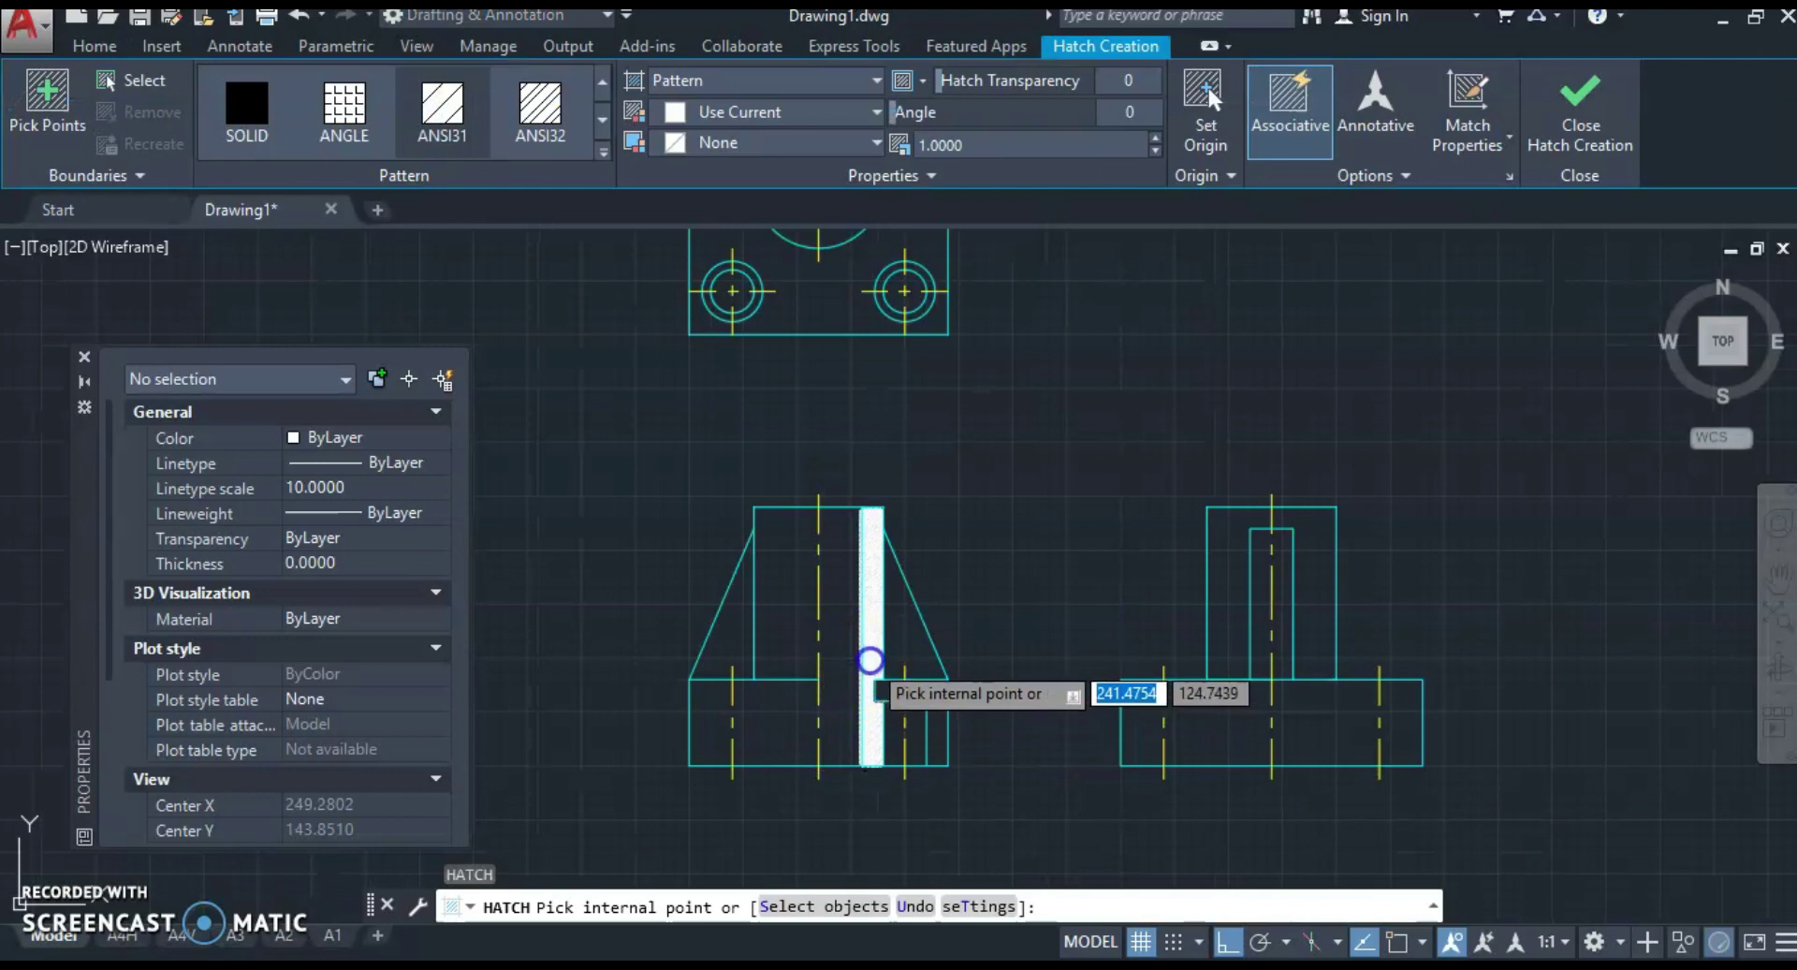
click(871, 660)
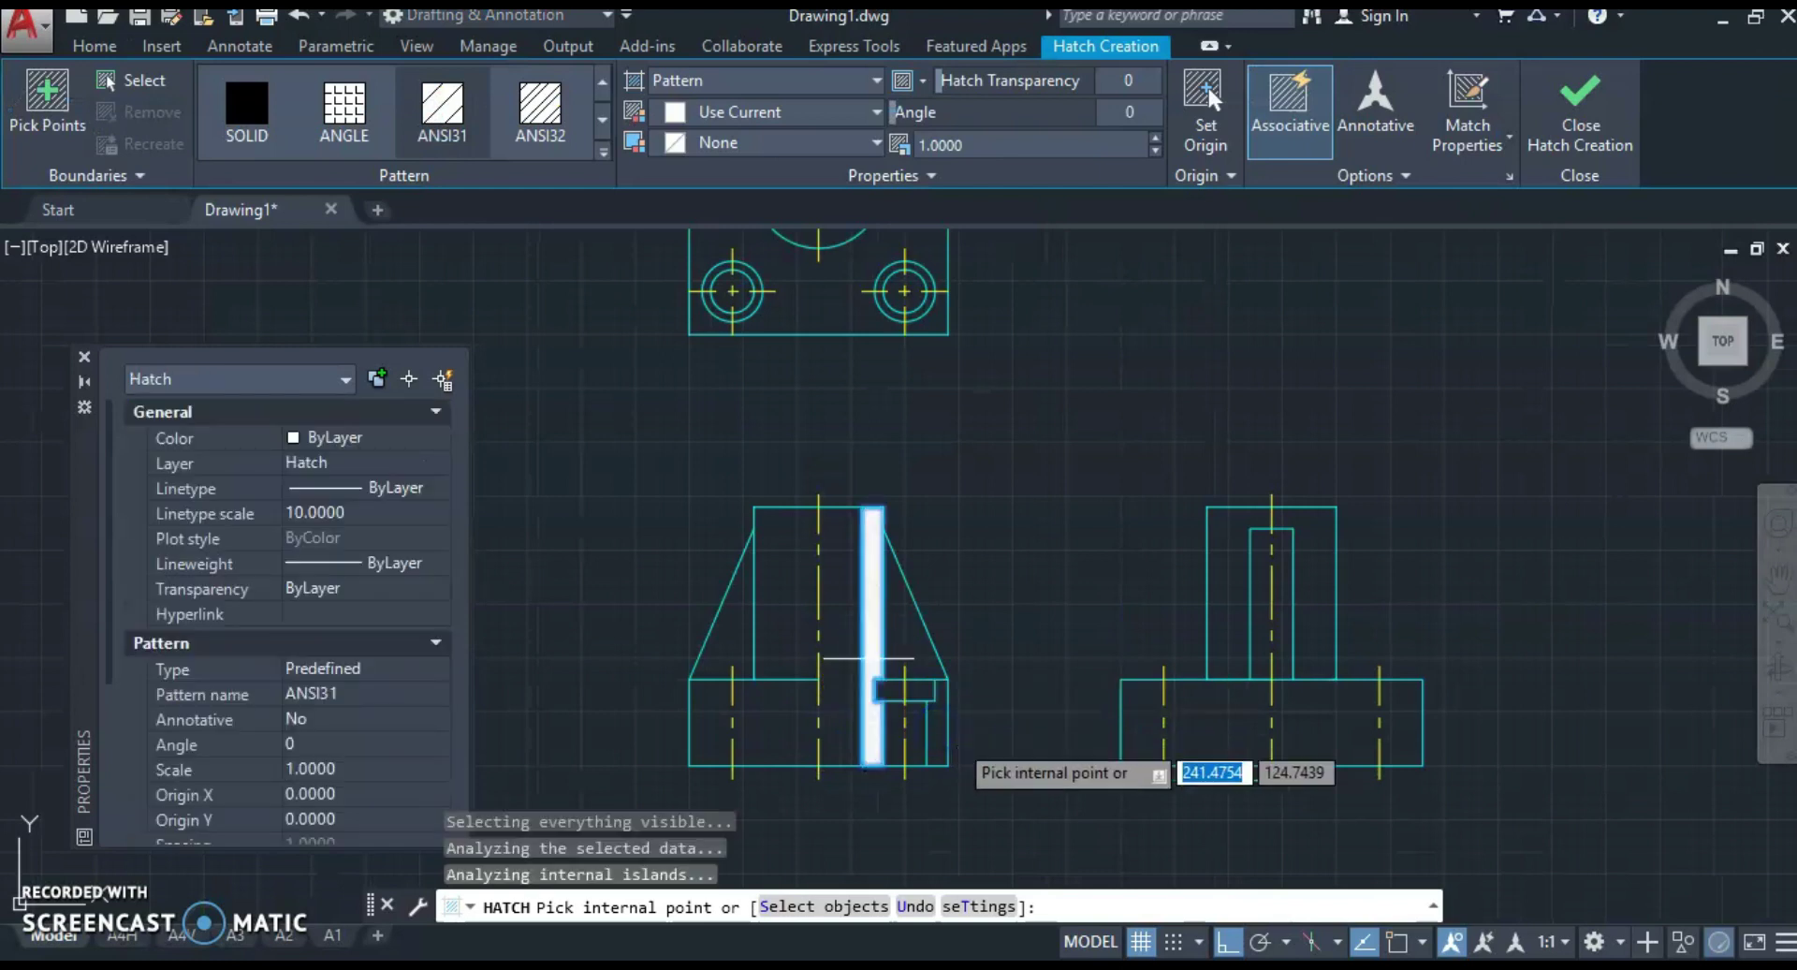
click(939, 730)
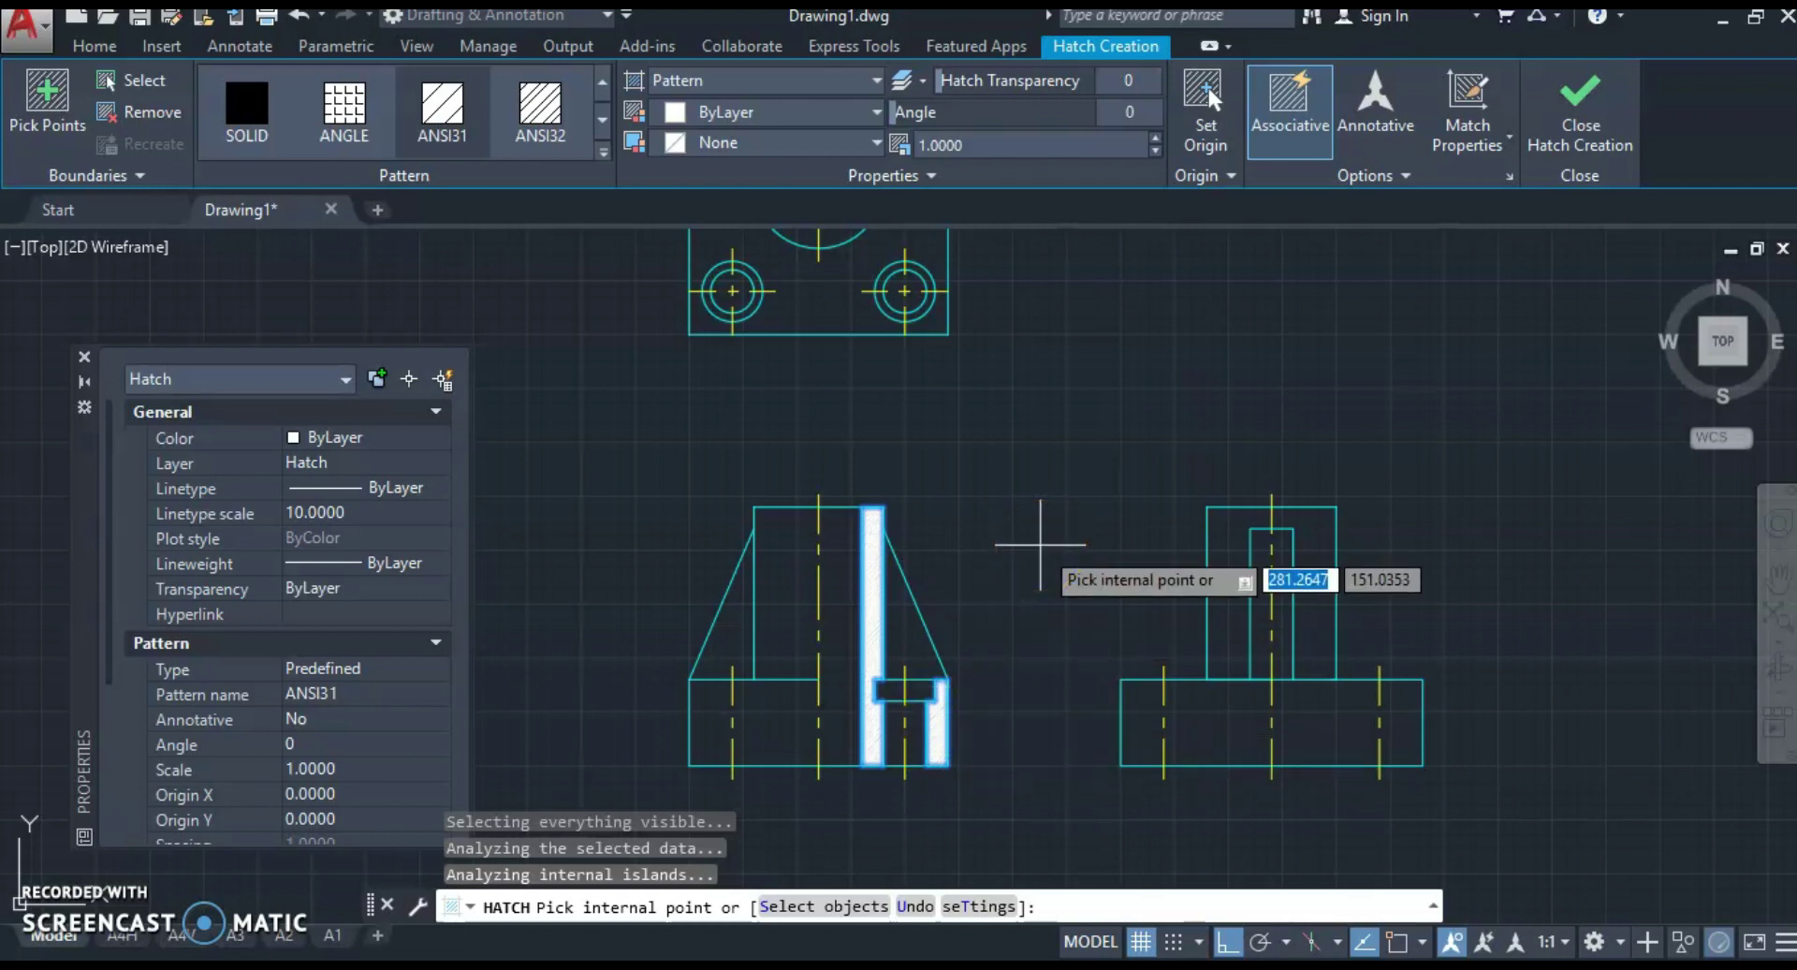
click(958, 147)
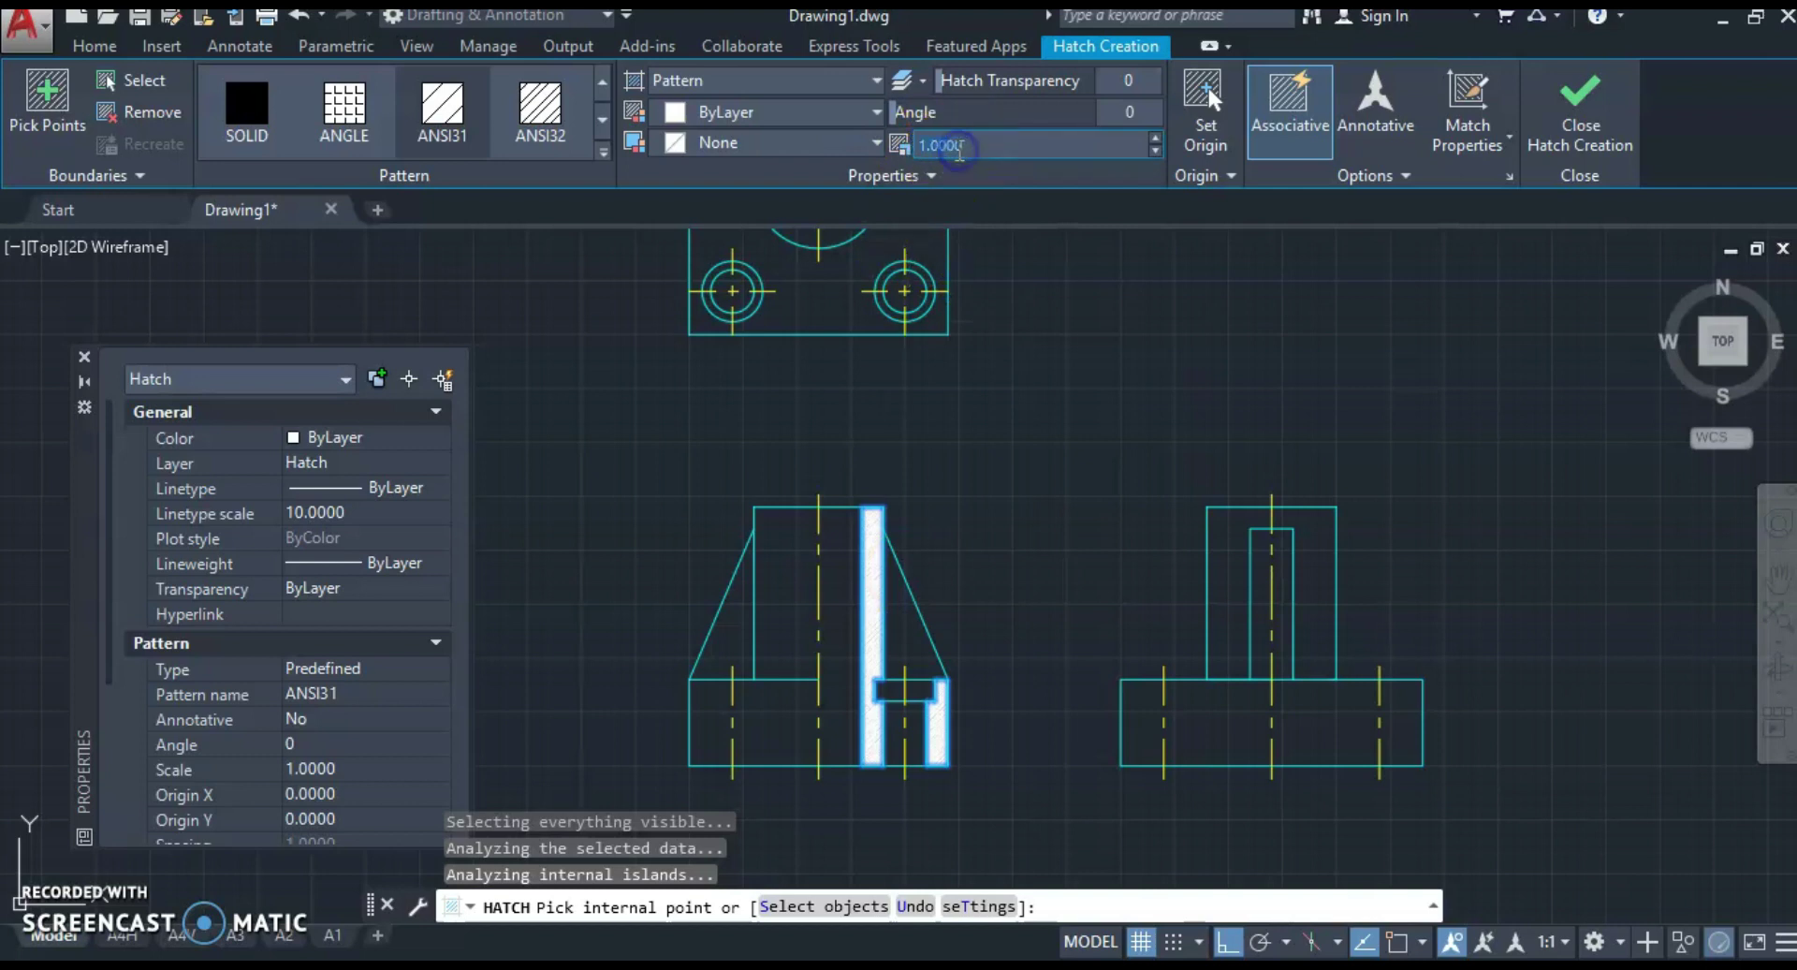
text(30)
key(Return)
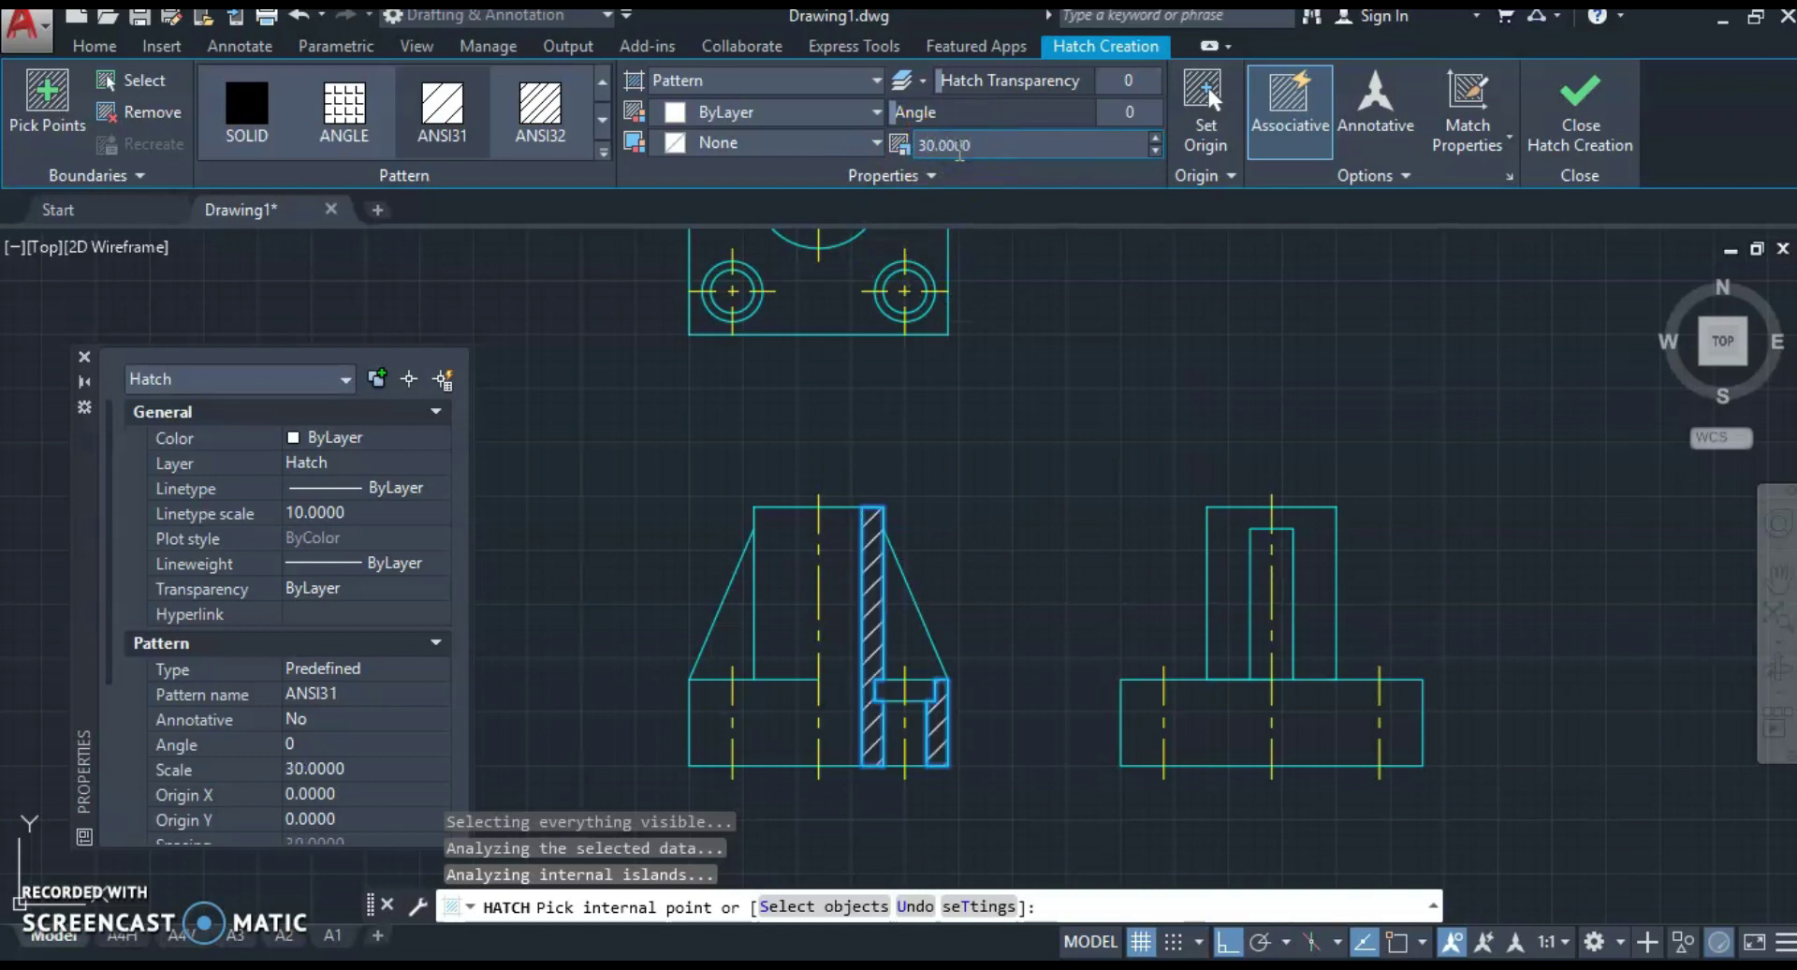
click(84, 356)
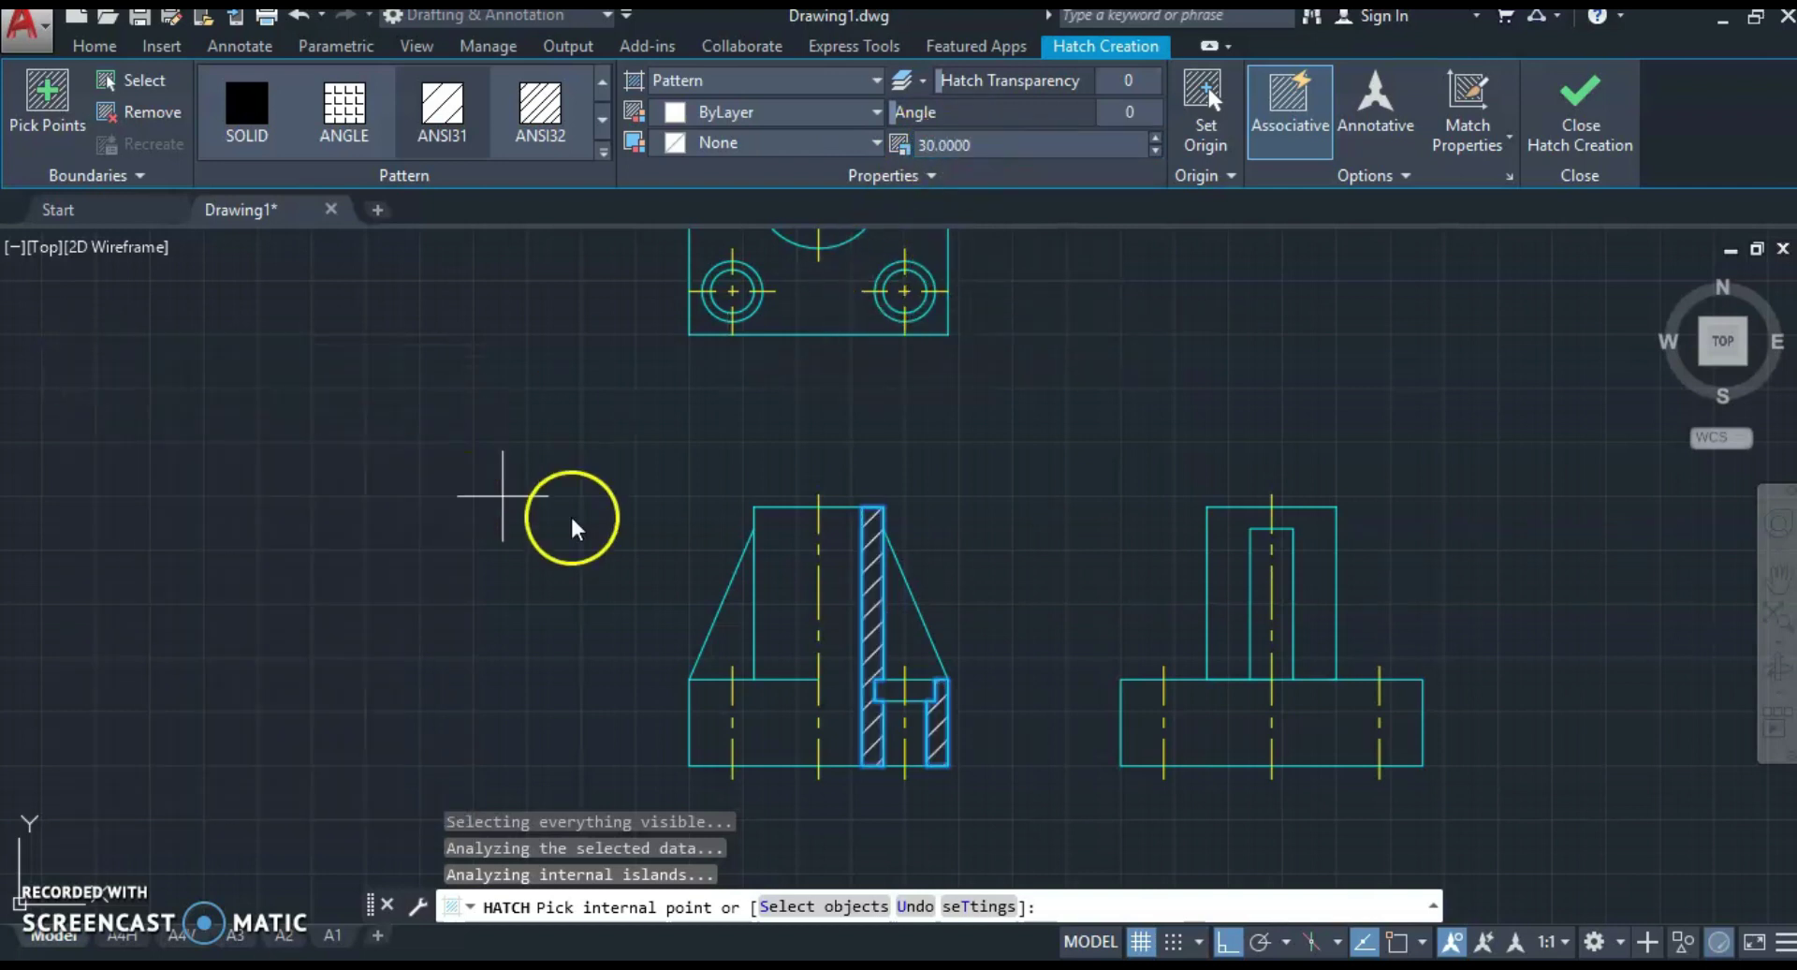
Step: Finish the hatch, check the full top view, and go to the A4V sheet layout
key(Return)
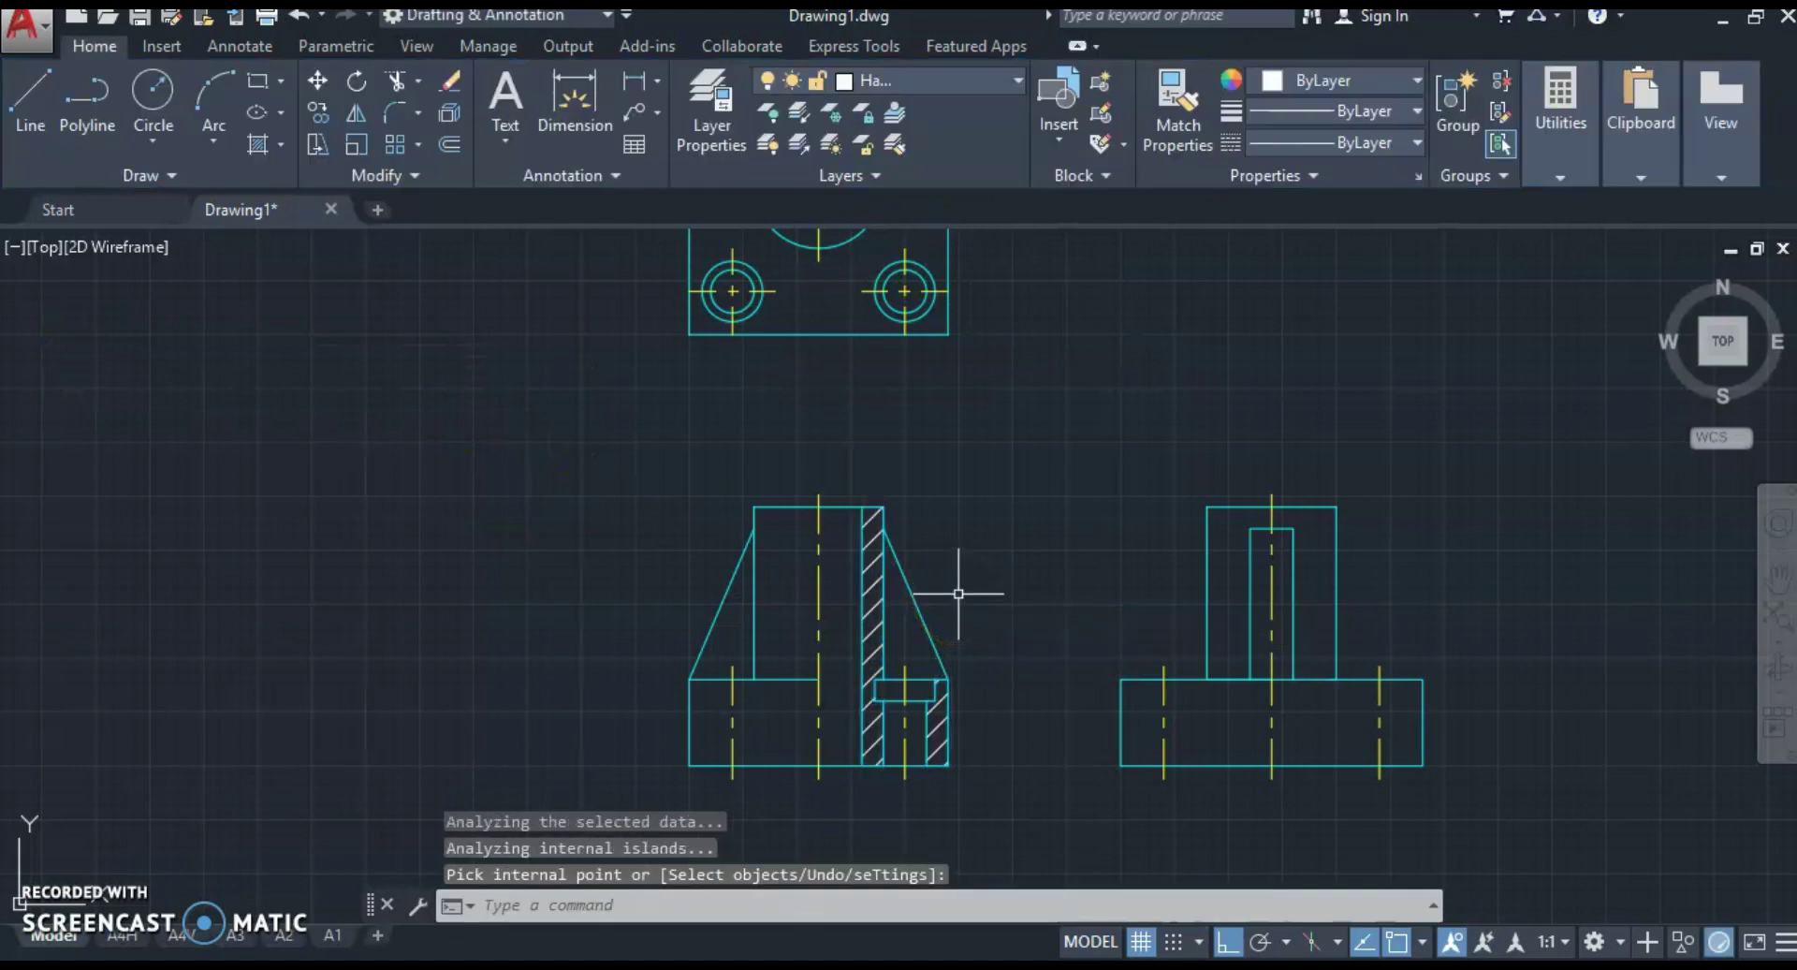
scroll(874, 689, down, 2)
scroll(718, 670, down, 1)
mouse_move(718, 671)
middle_down()
mouse_move(739, 624)
mouse_move(741, 680)
middle_up()
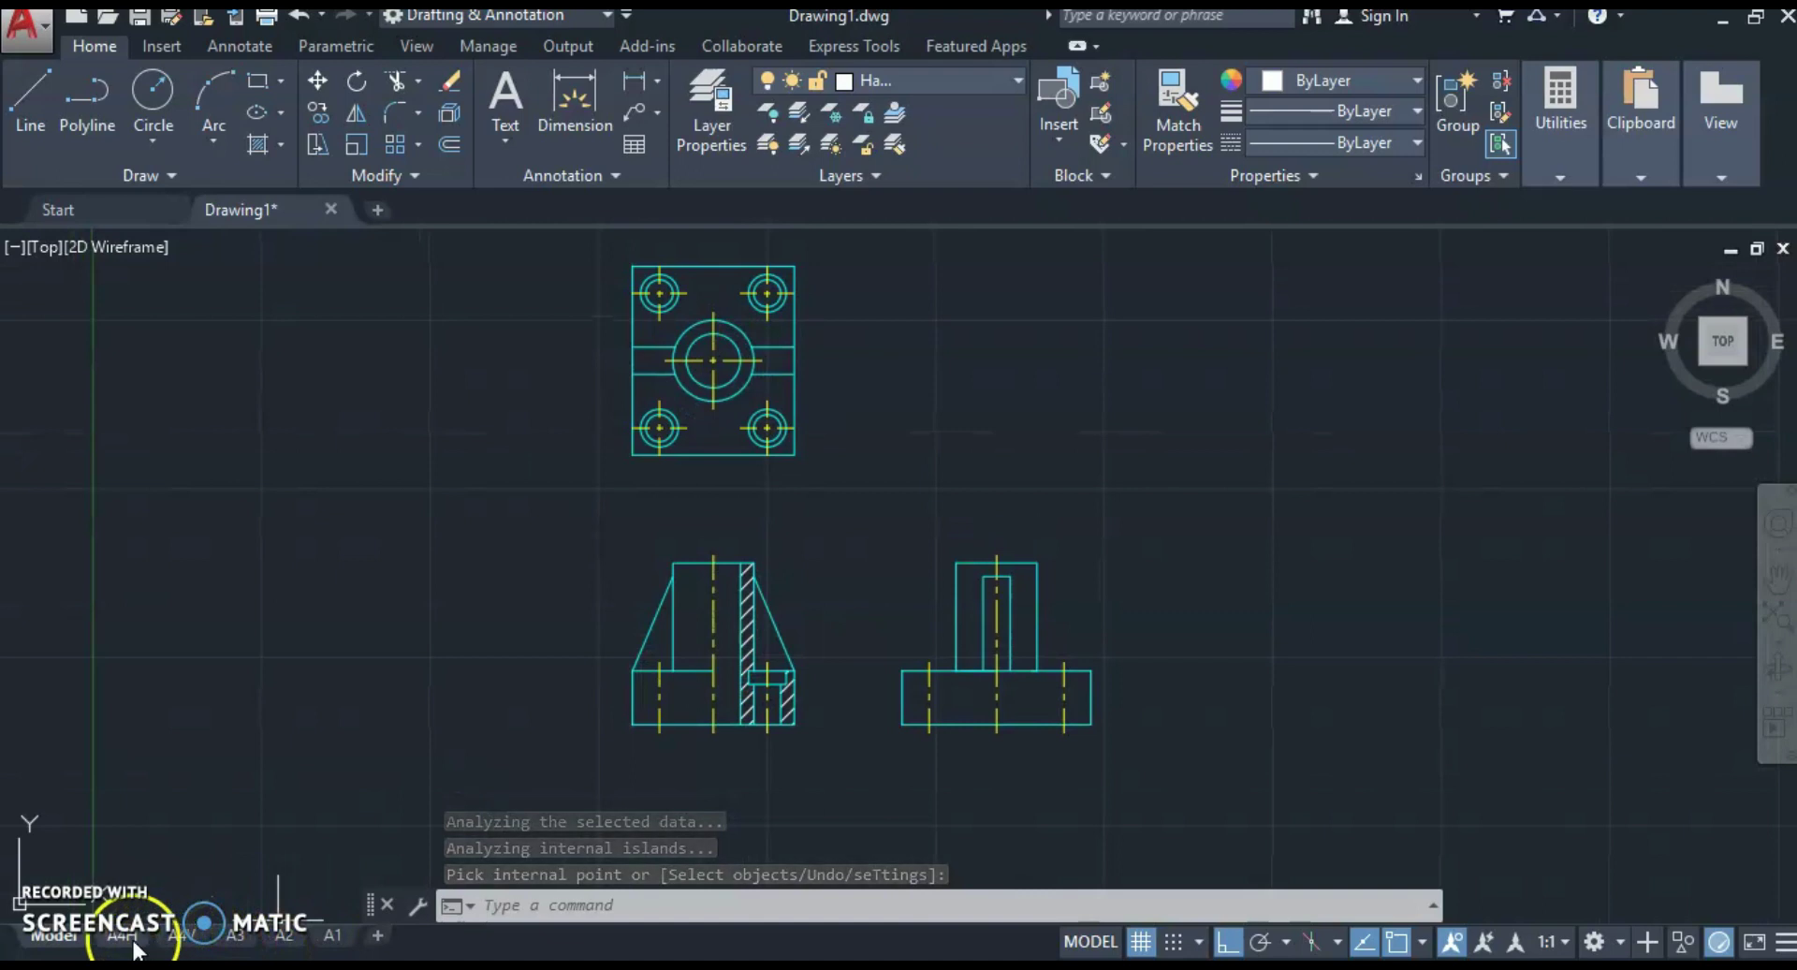
click(174, 938)
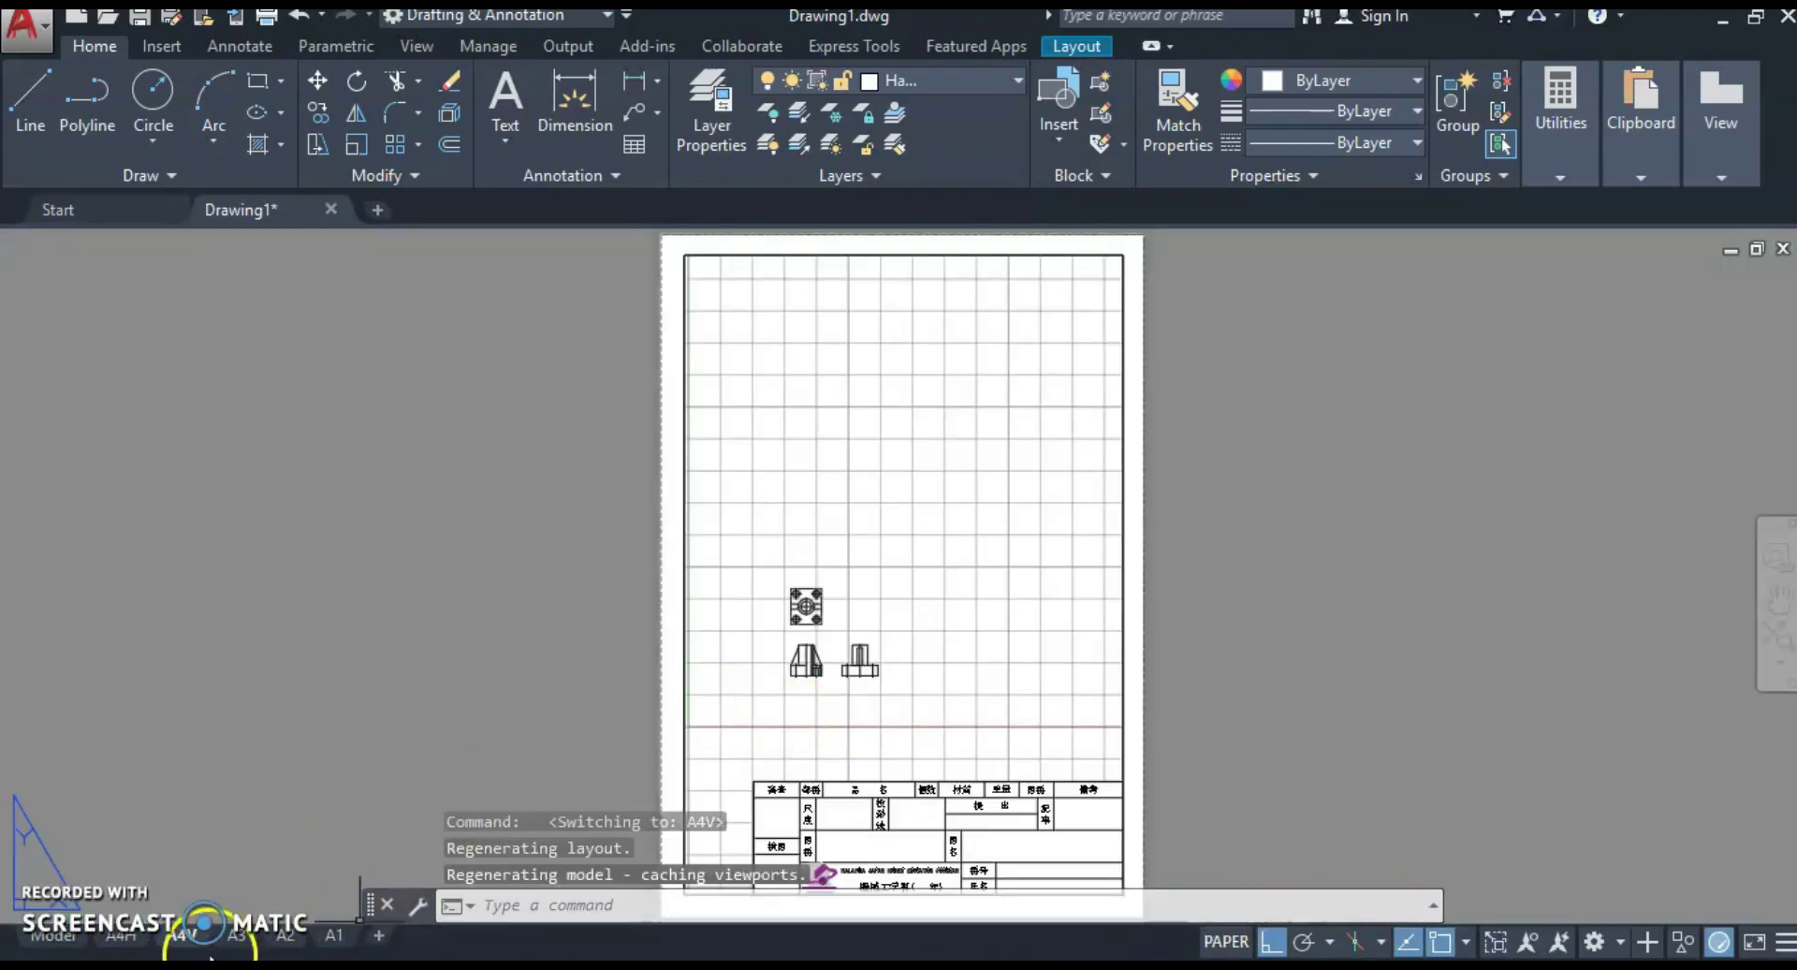
click(73, 938)
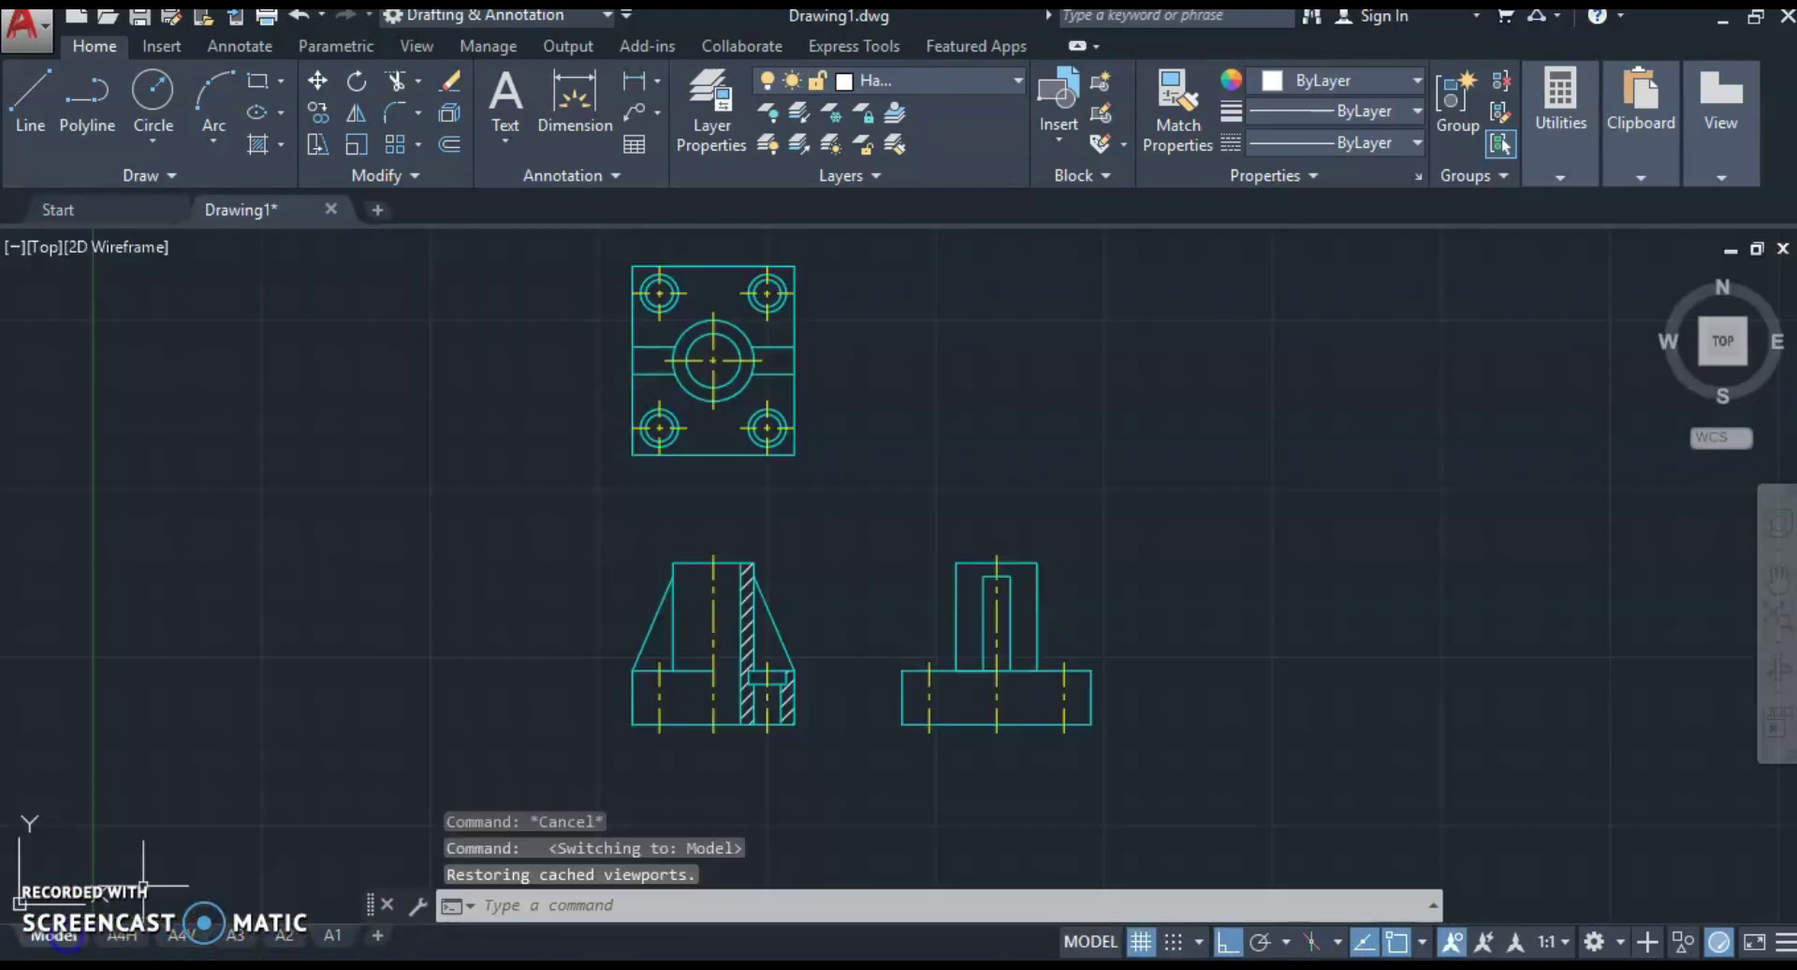
scroll(301, 738, down, 2)
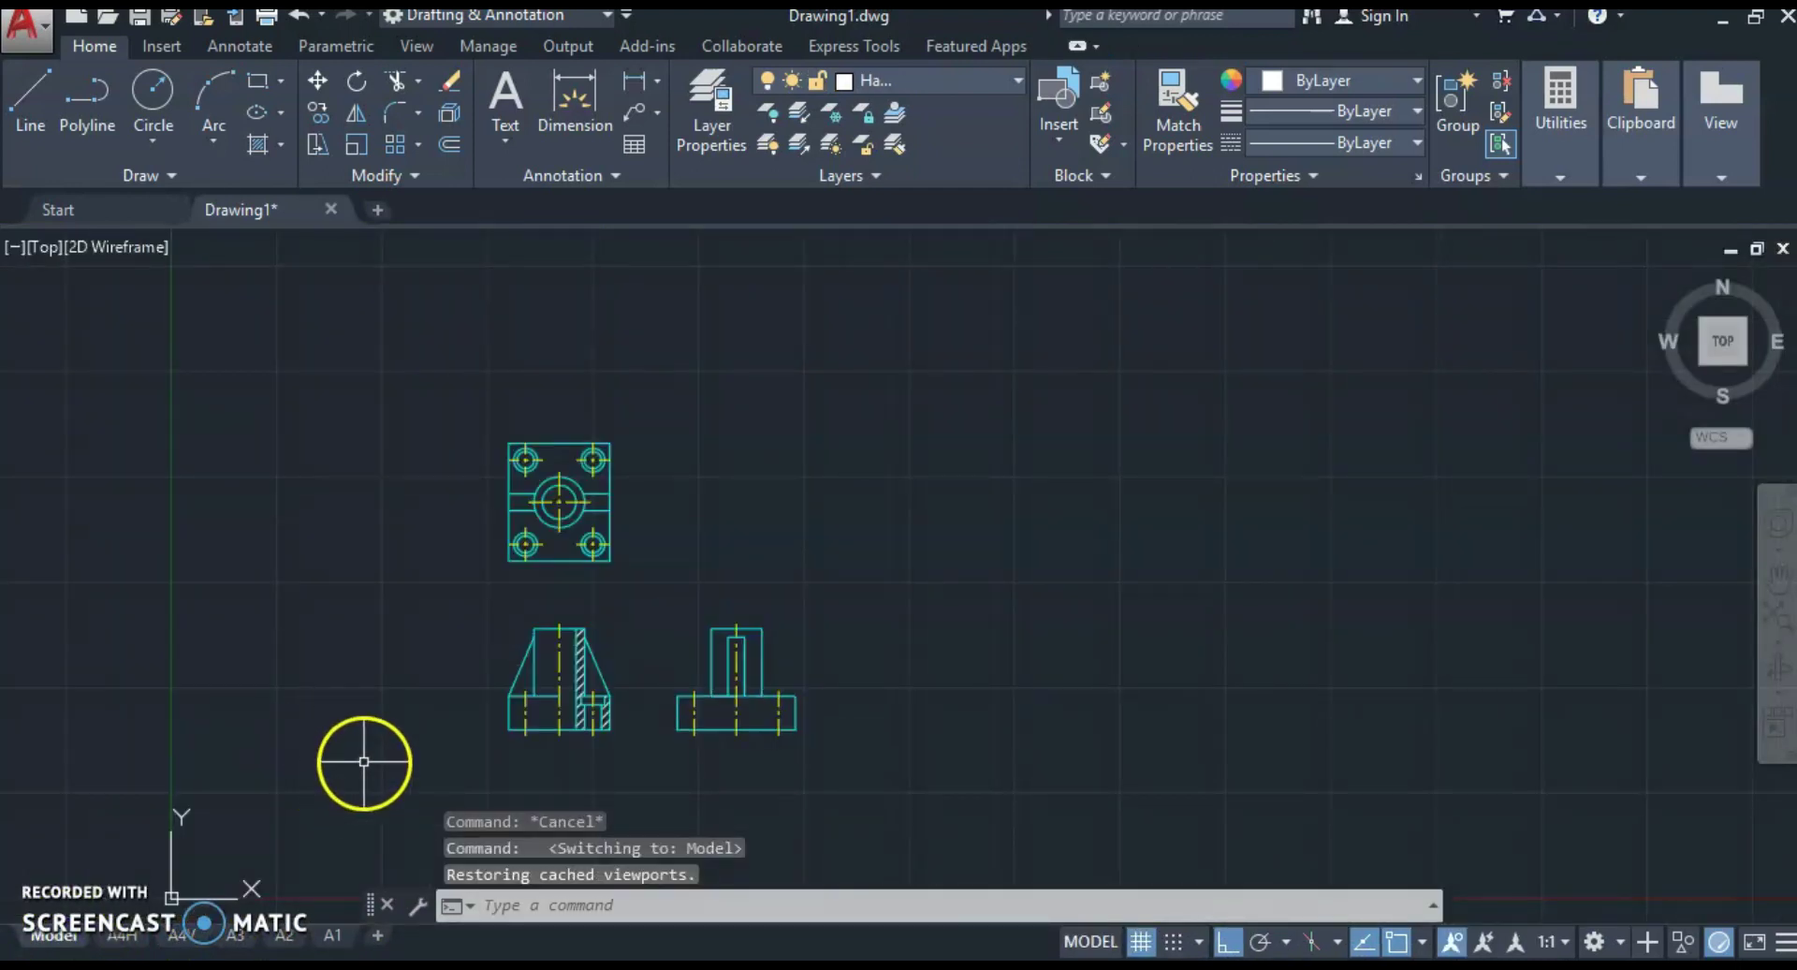
click(180, 934)
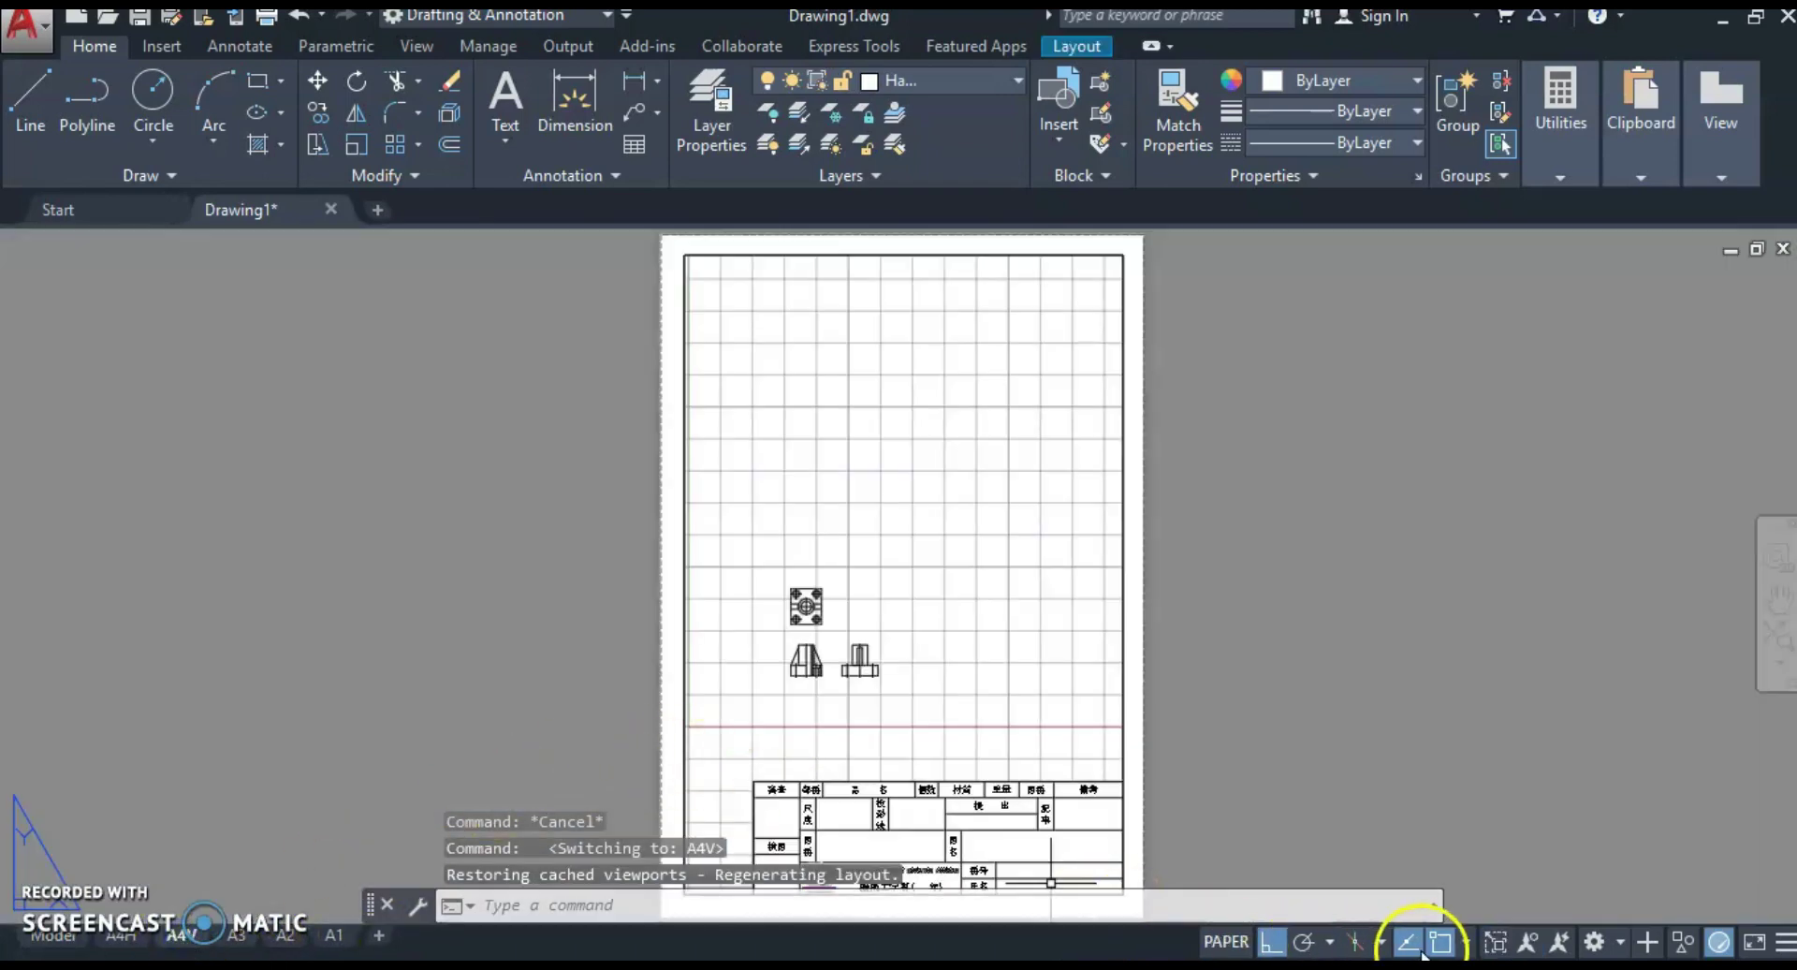
Step: Set the viewport scale to 1:1, position the views above the title block, and turn the grid off
click(1228, 941)
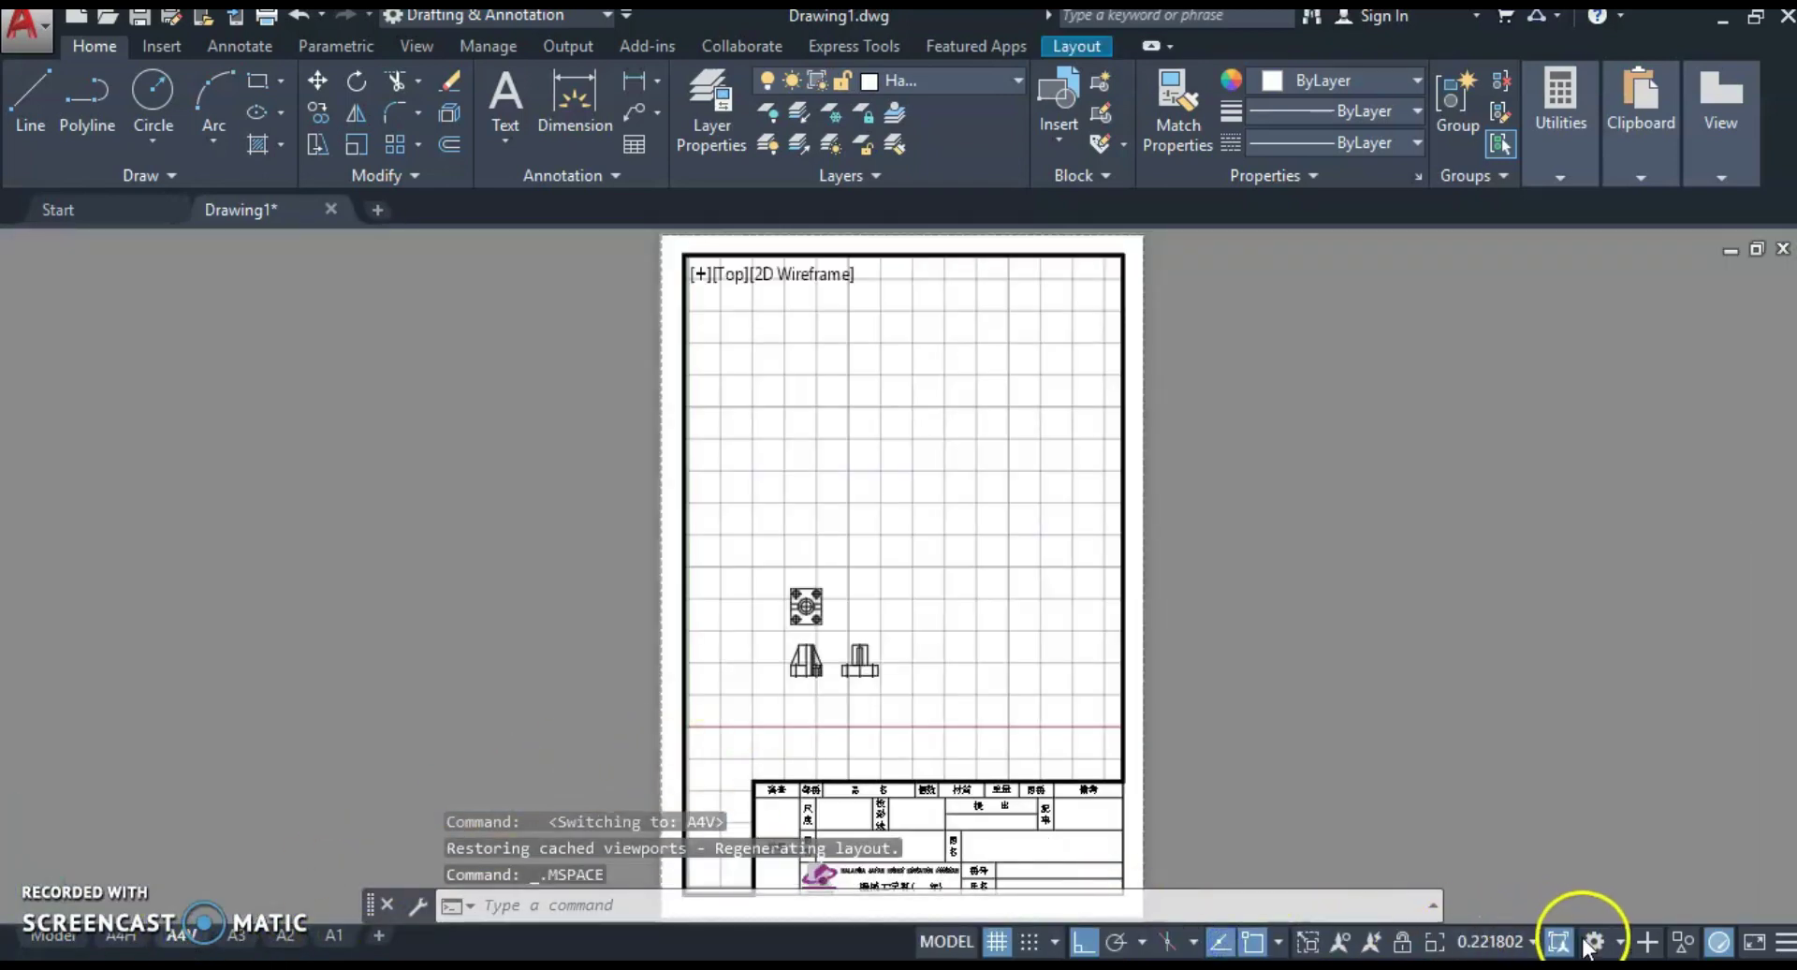
click(1492, 943)
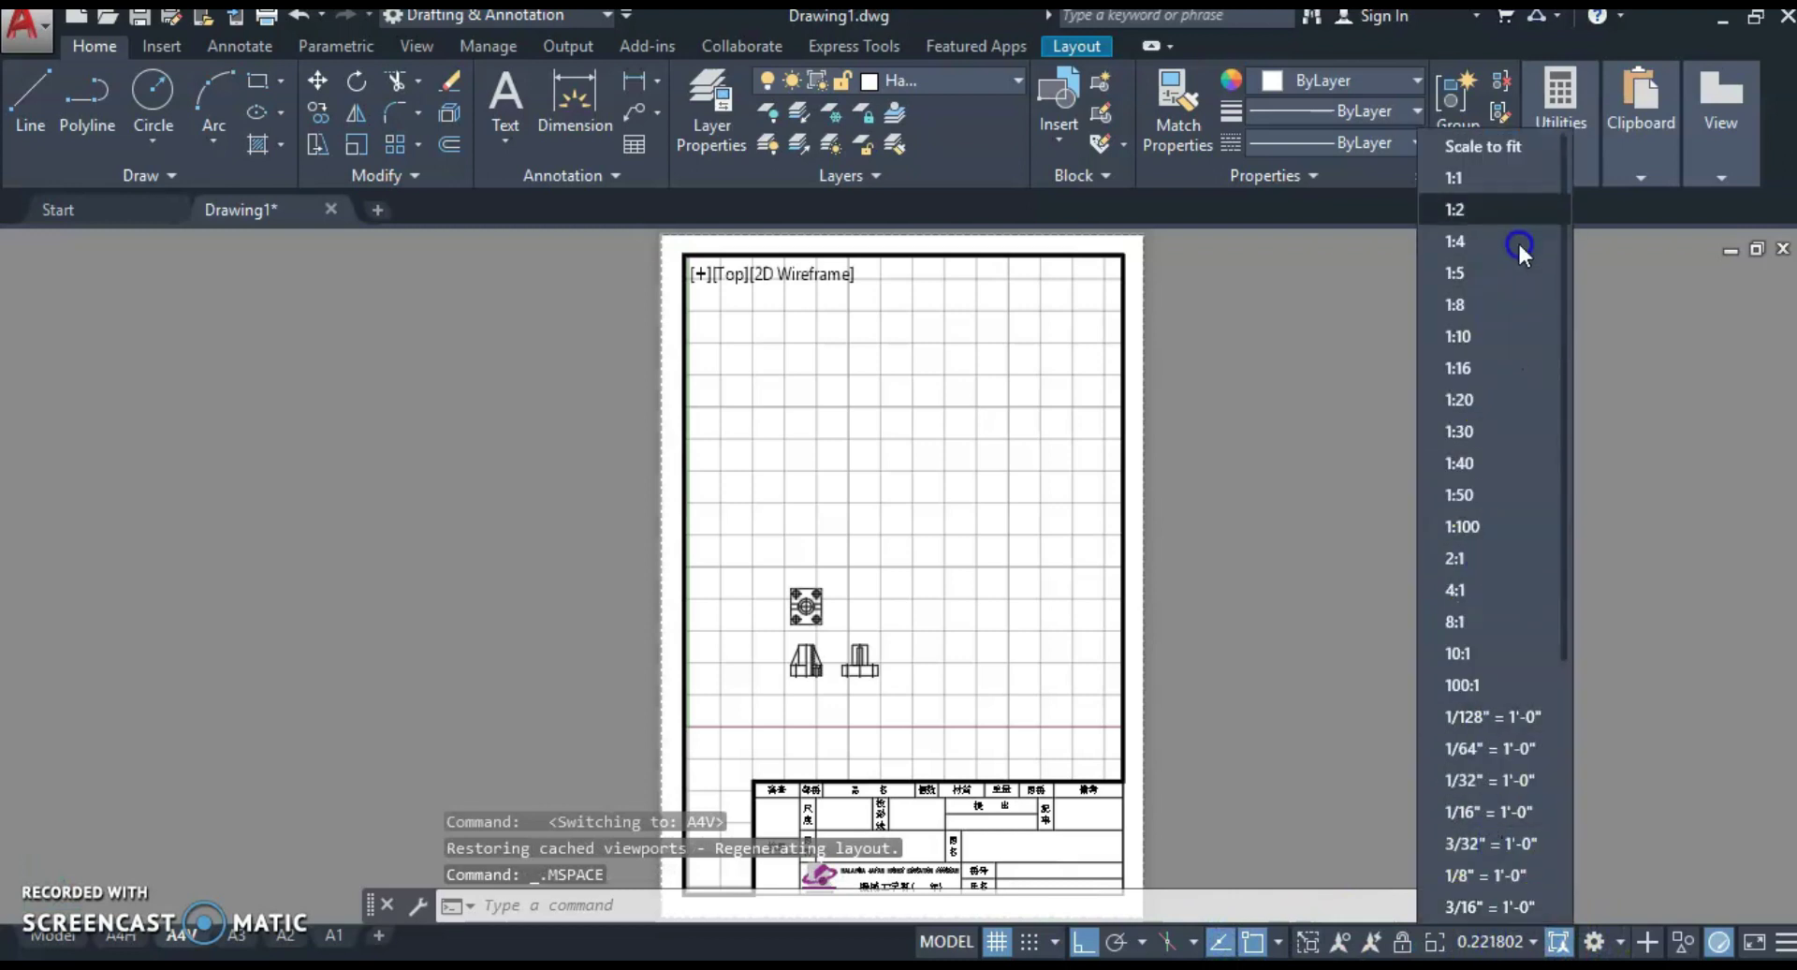
click(1517, 177)
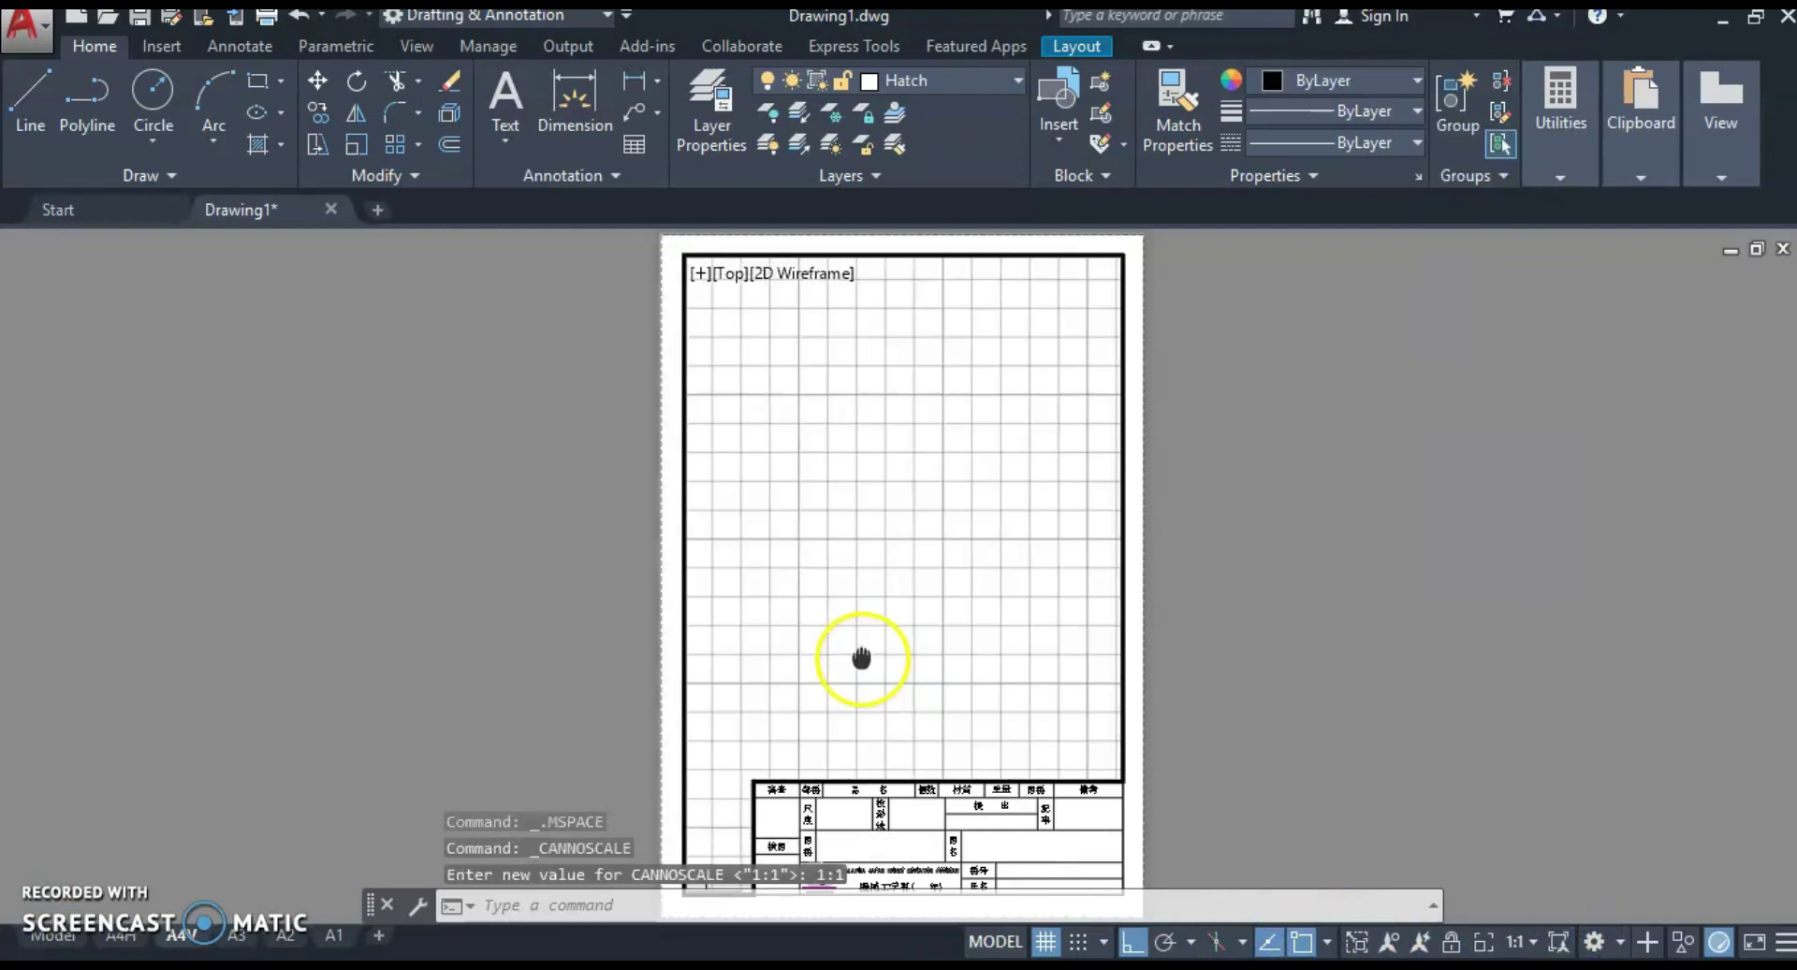
middle_drag(1186, 373, 1187, 347)
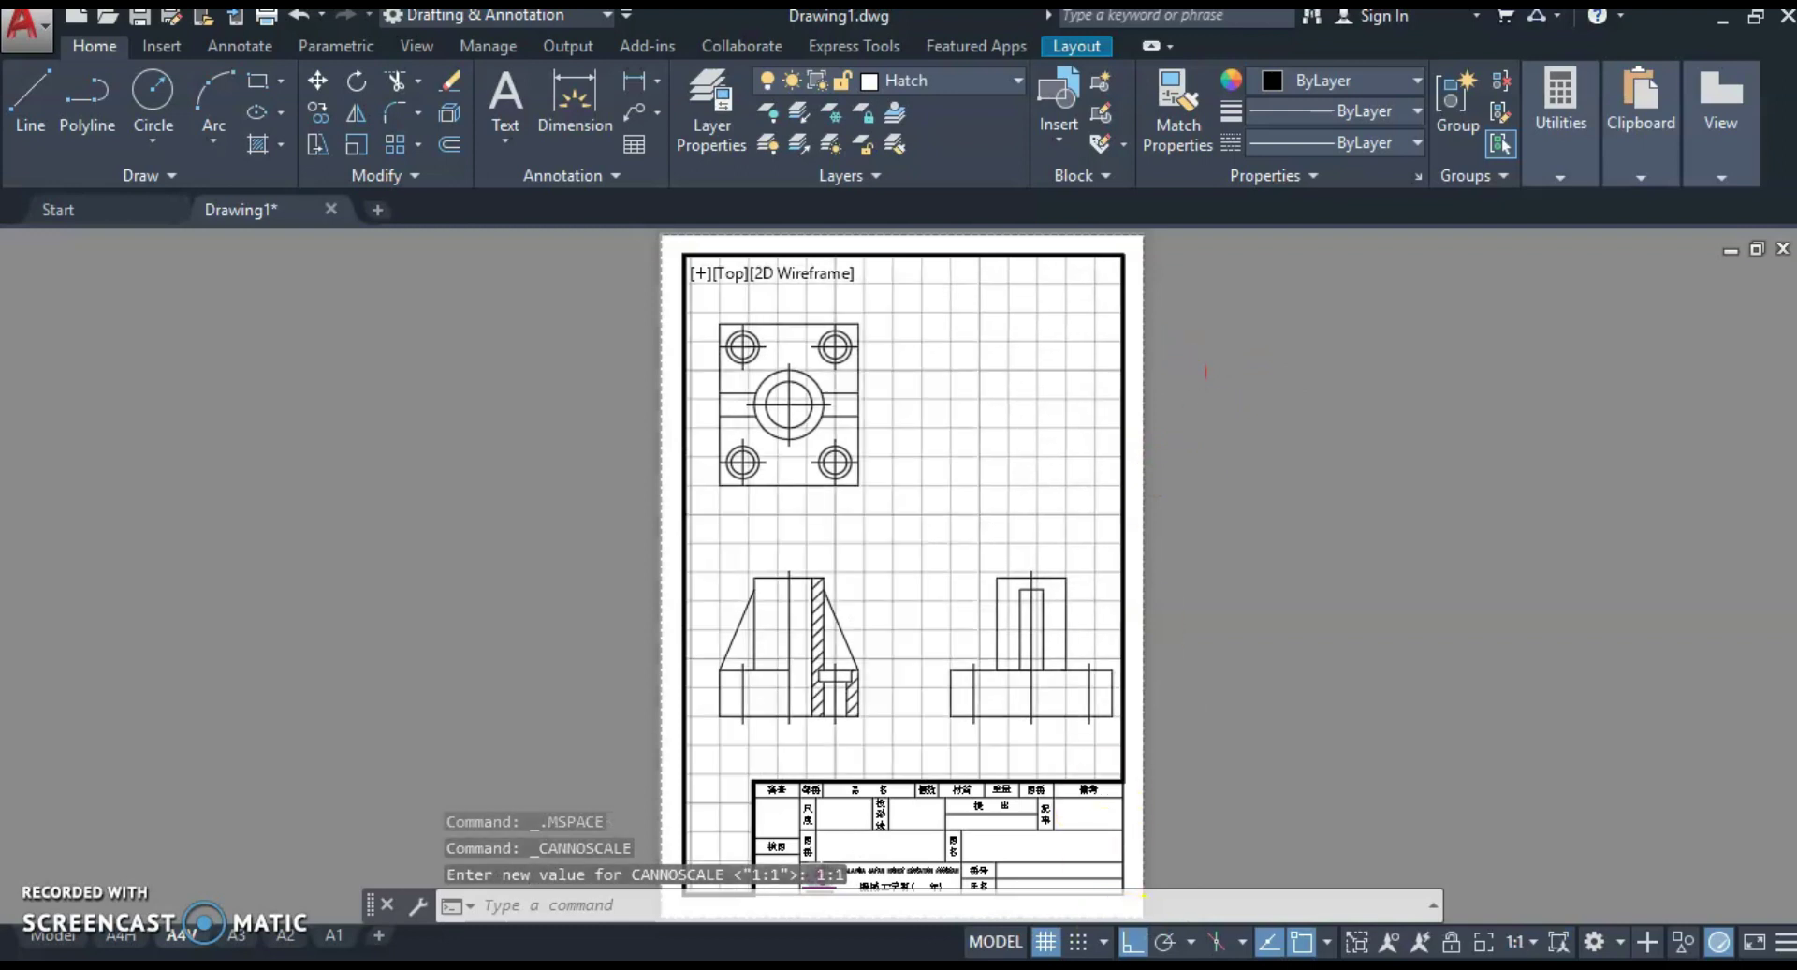
click(1042, 941)
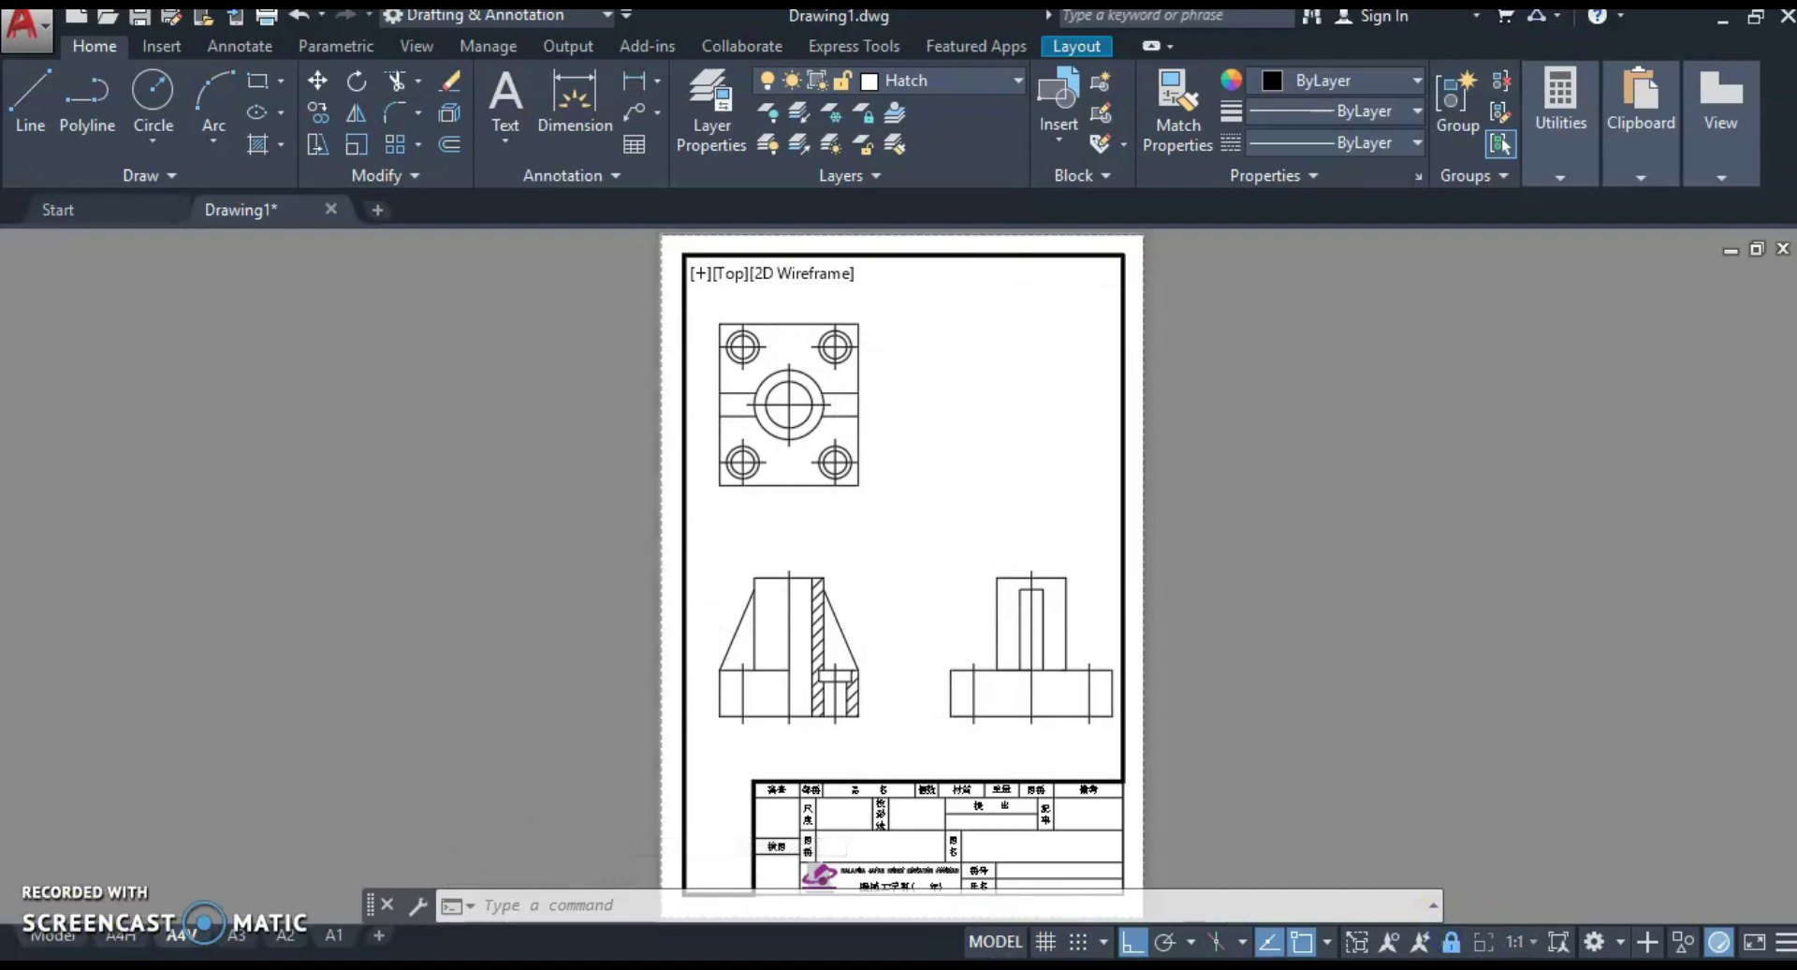
click(997, 942)
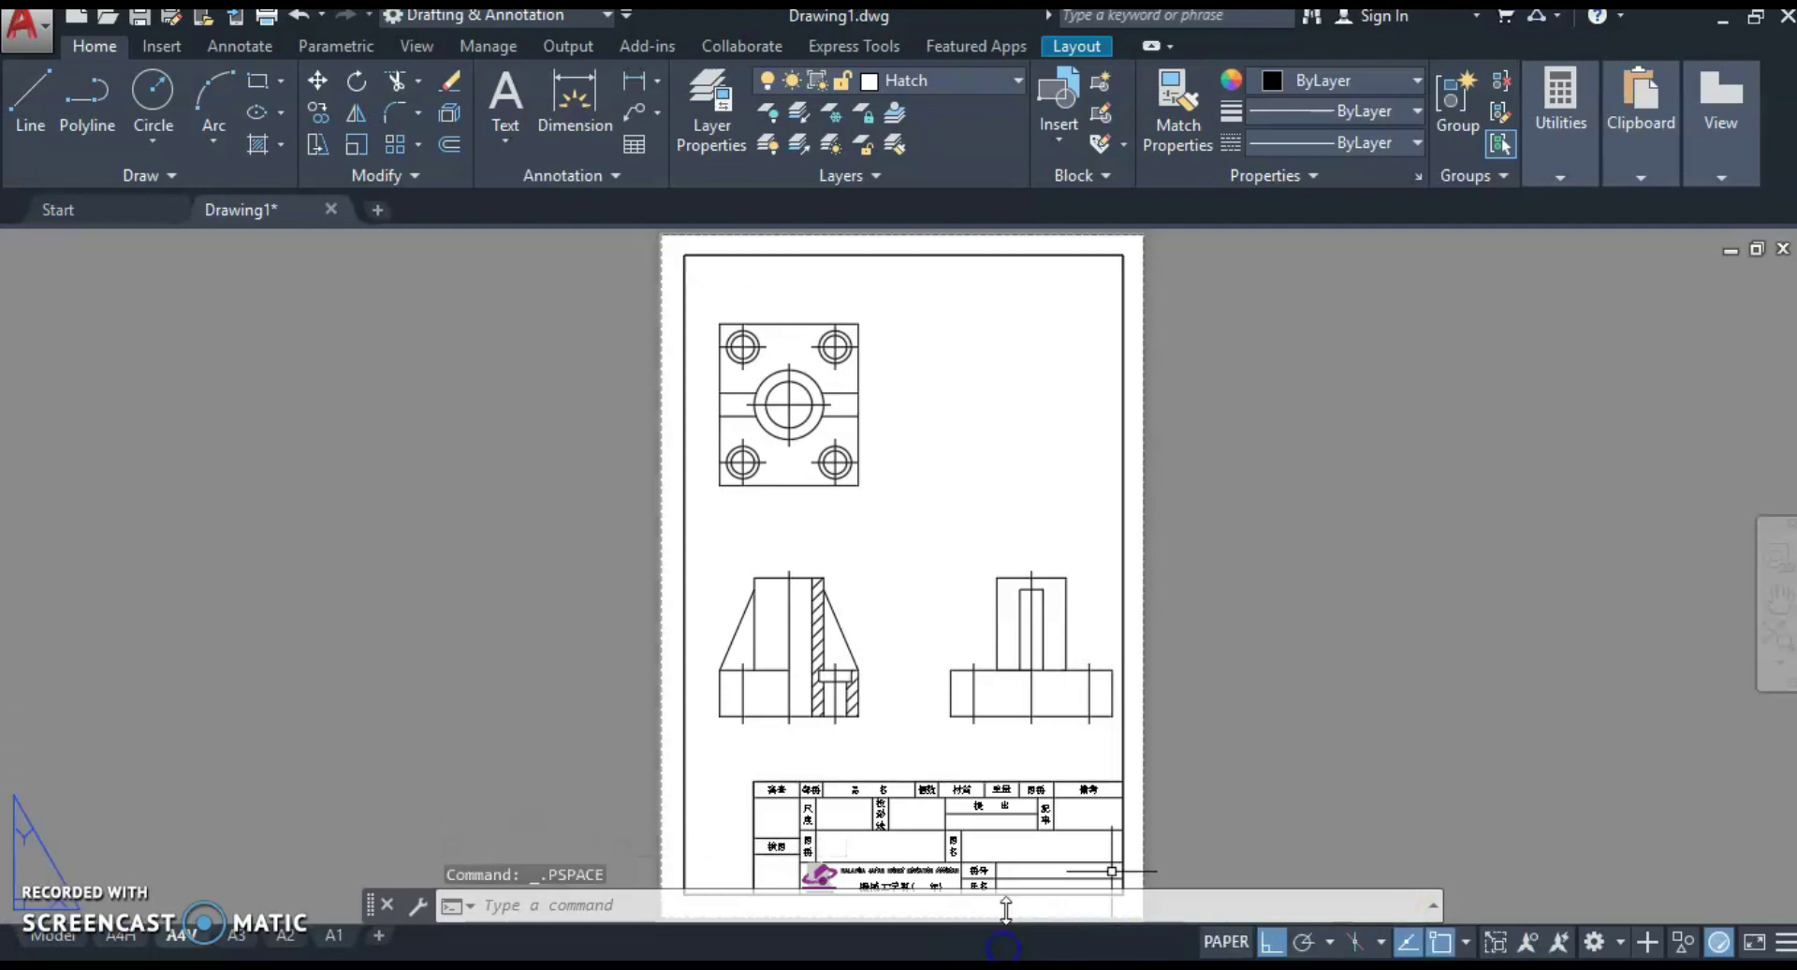
Step: Plot the A4V layout as a single sheet using the DWG To PDF settings
click(14, 33)
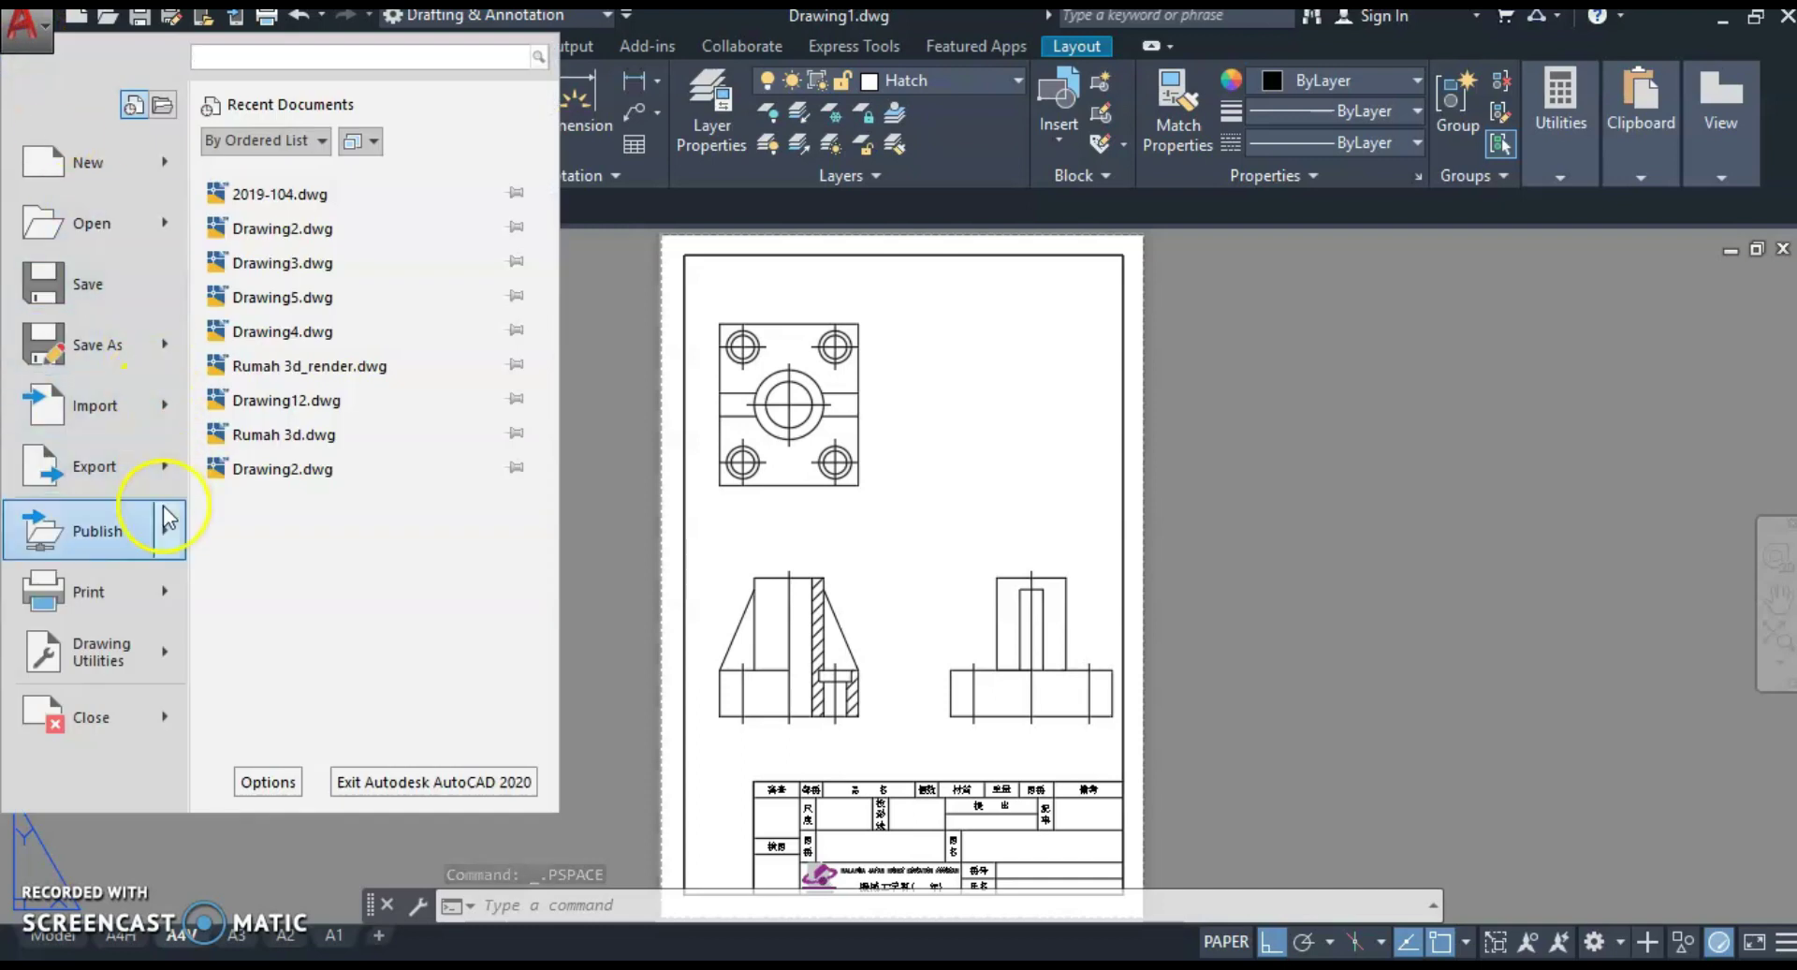
click(93, 585)
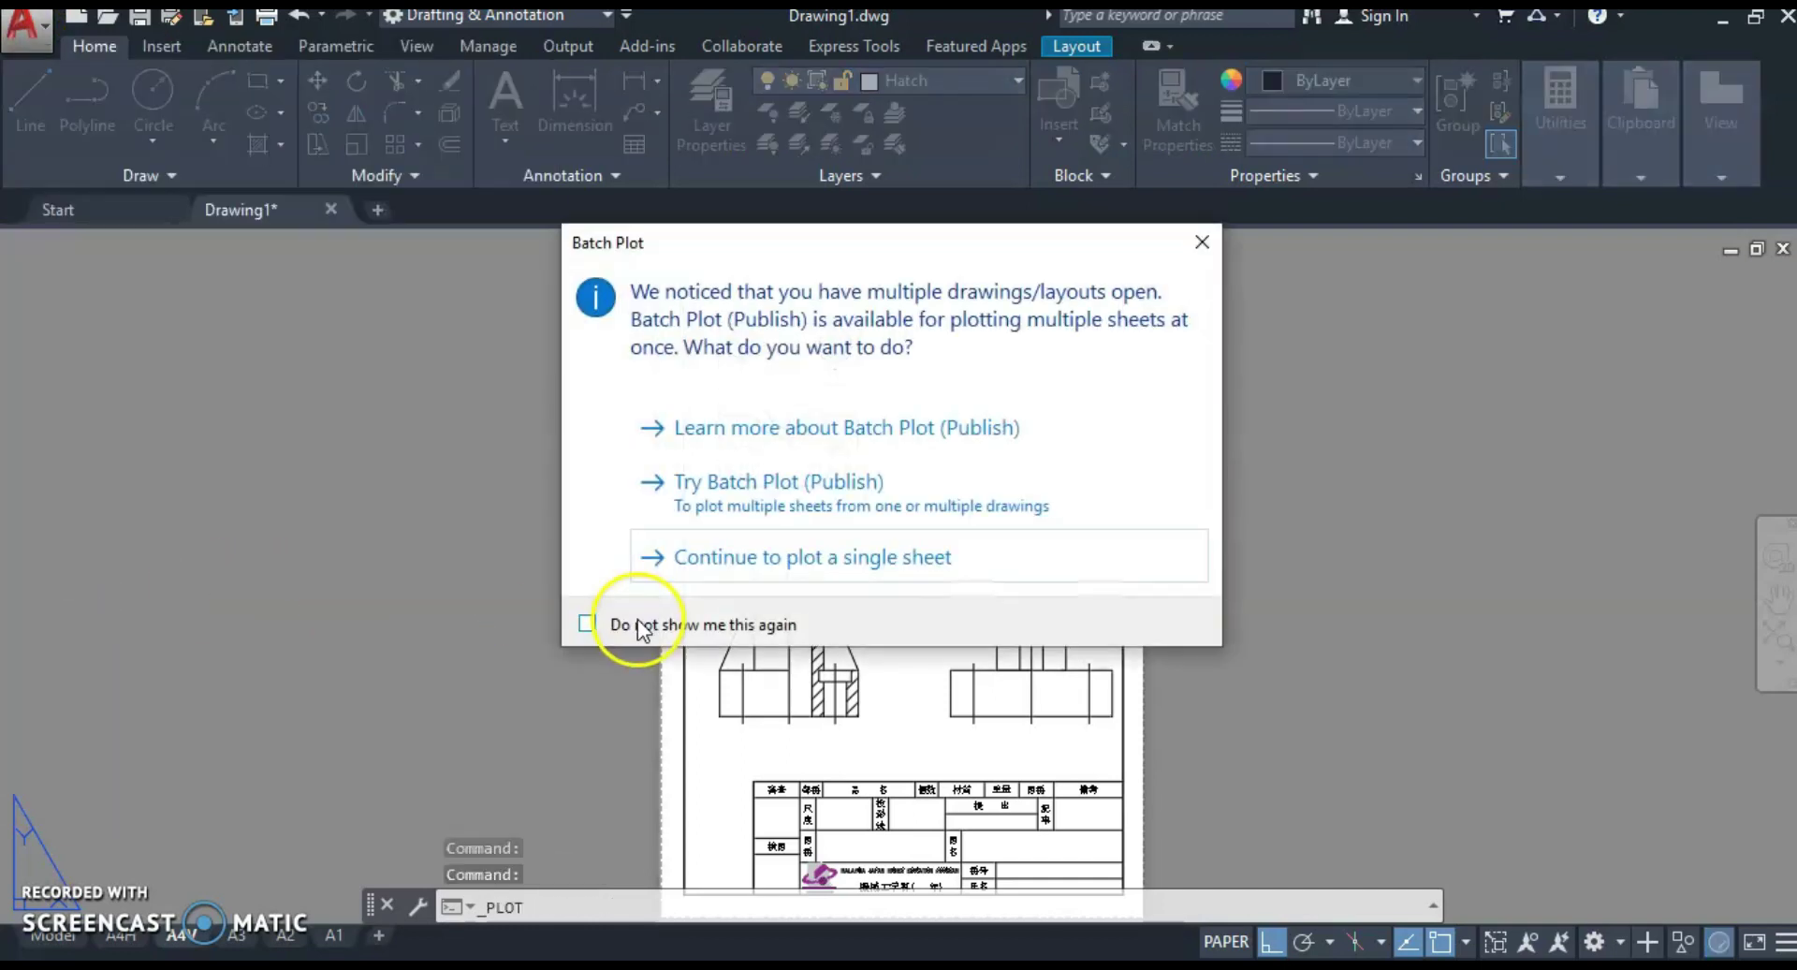
click(741, 568)
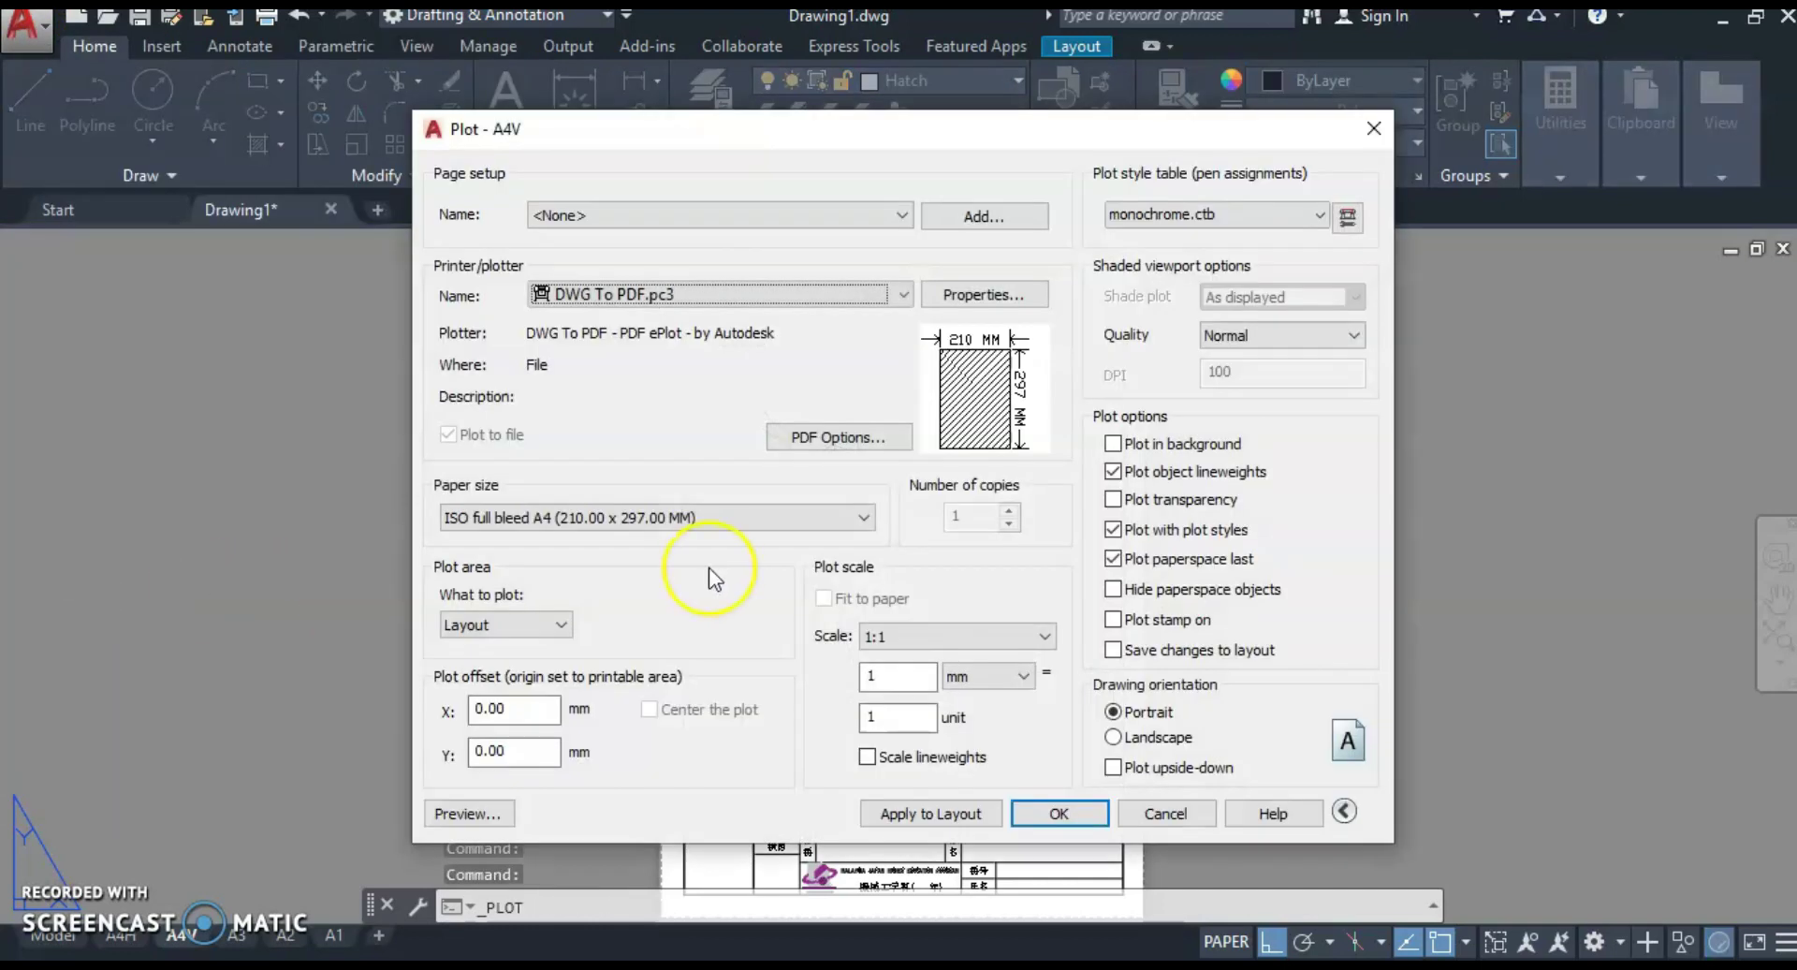
click(1045, 816)
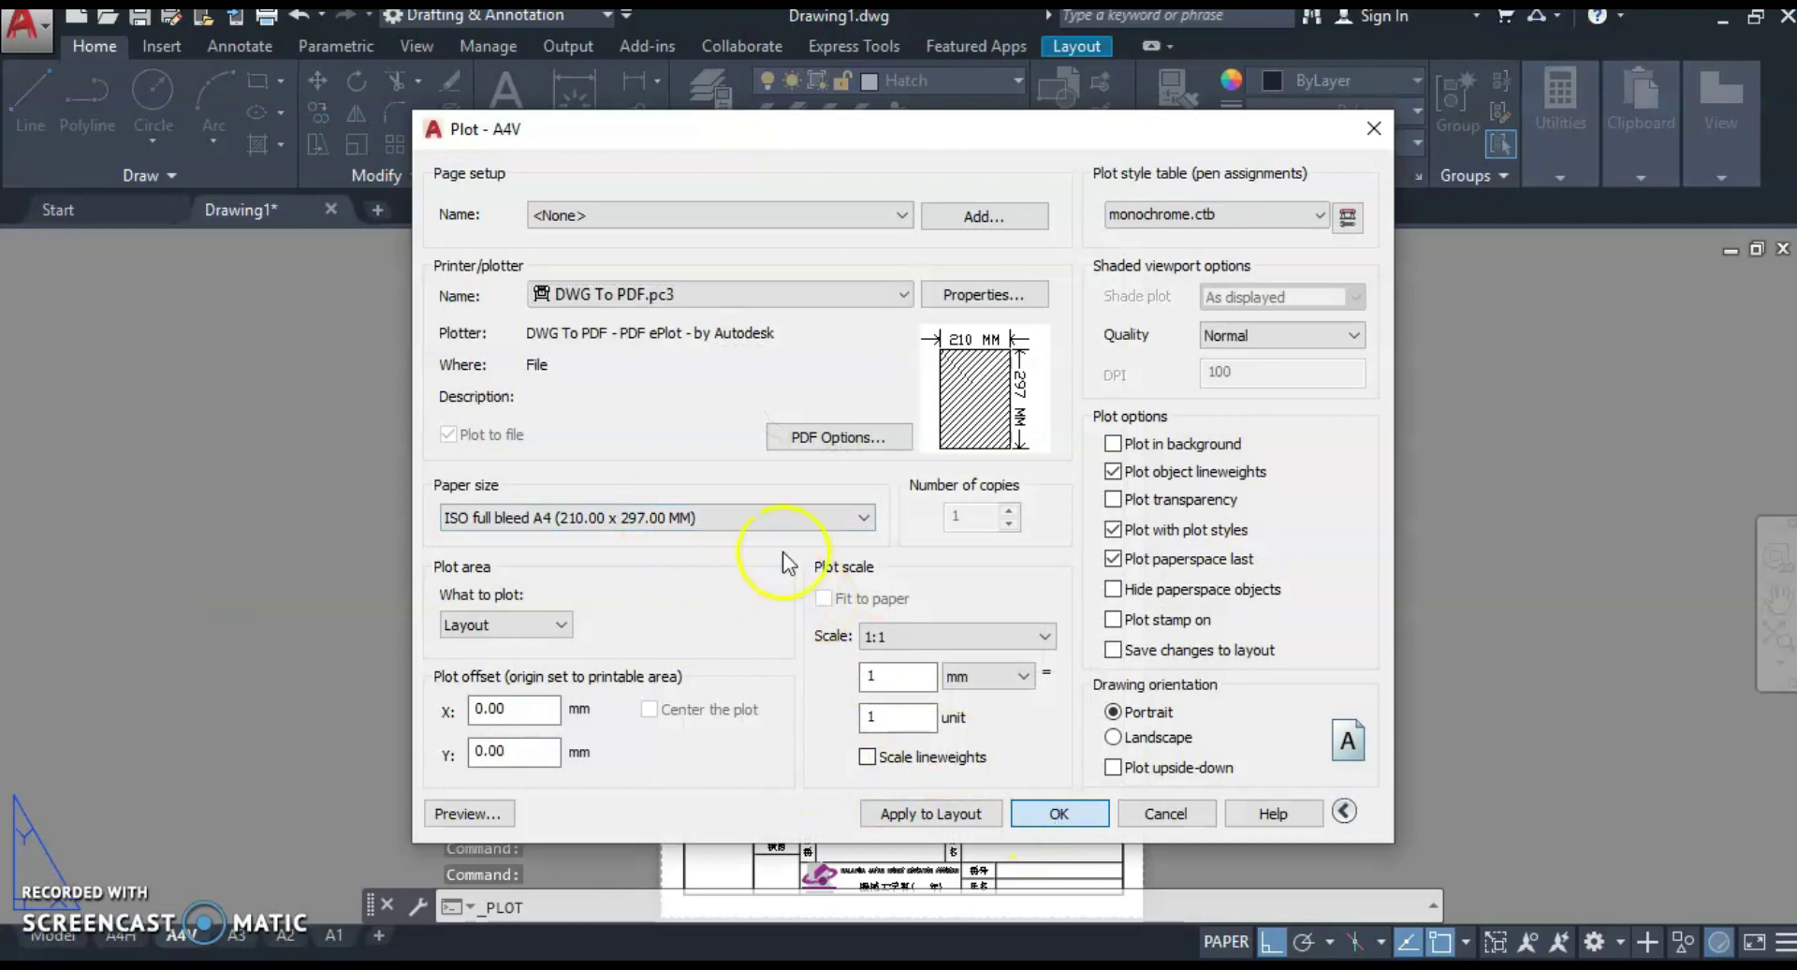
Step: Save the PDF into the 99. Assignment folder under a new file name
click(714, 274)
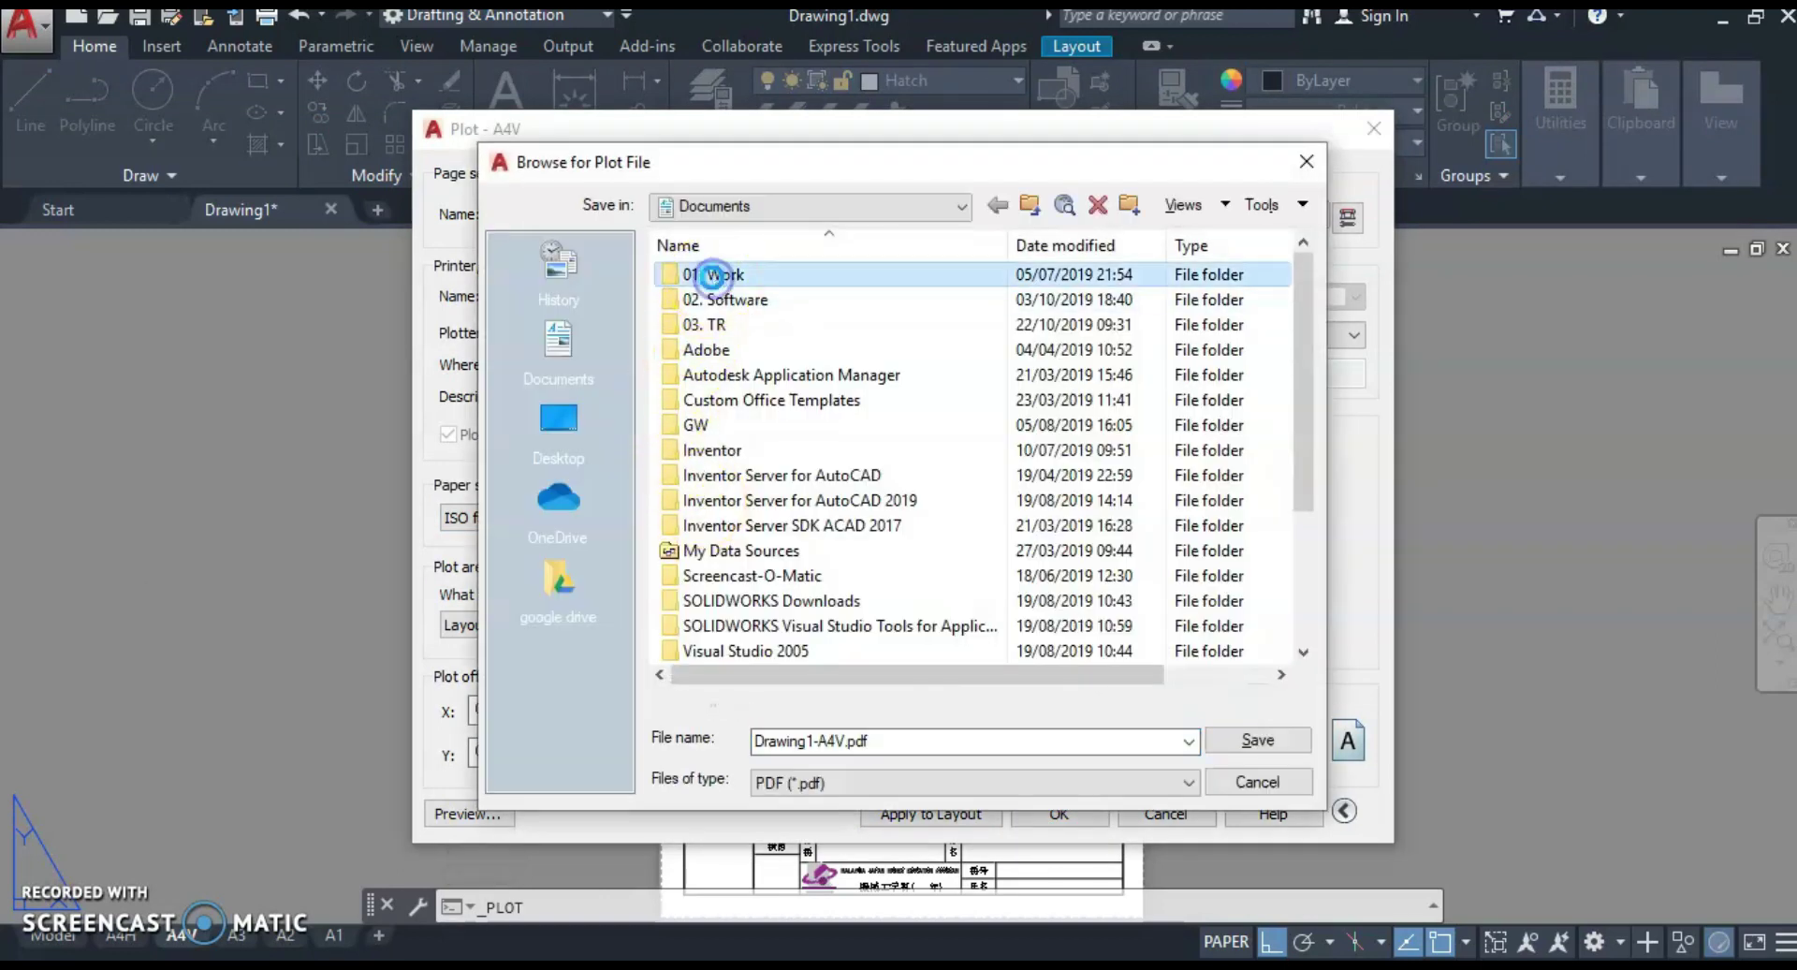
double_click(713, 275)
double_click(716, 299)
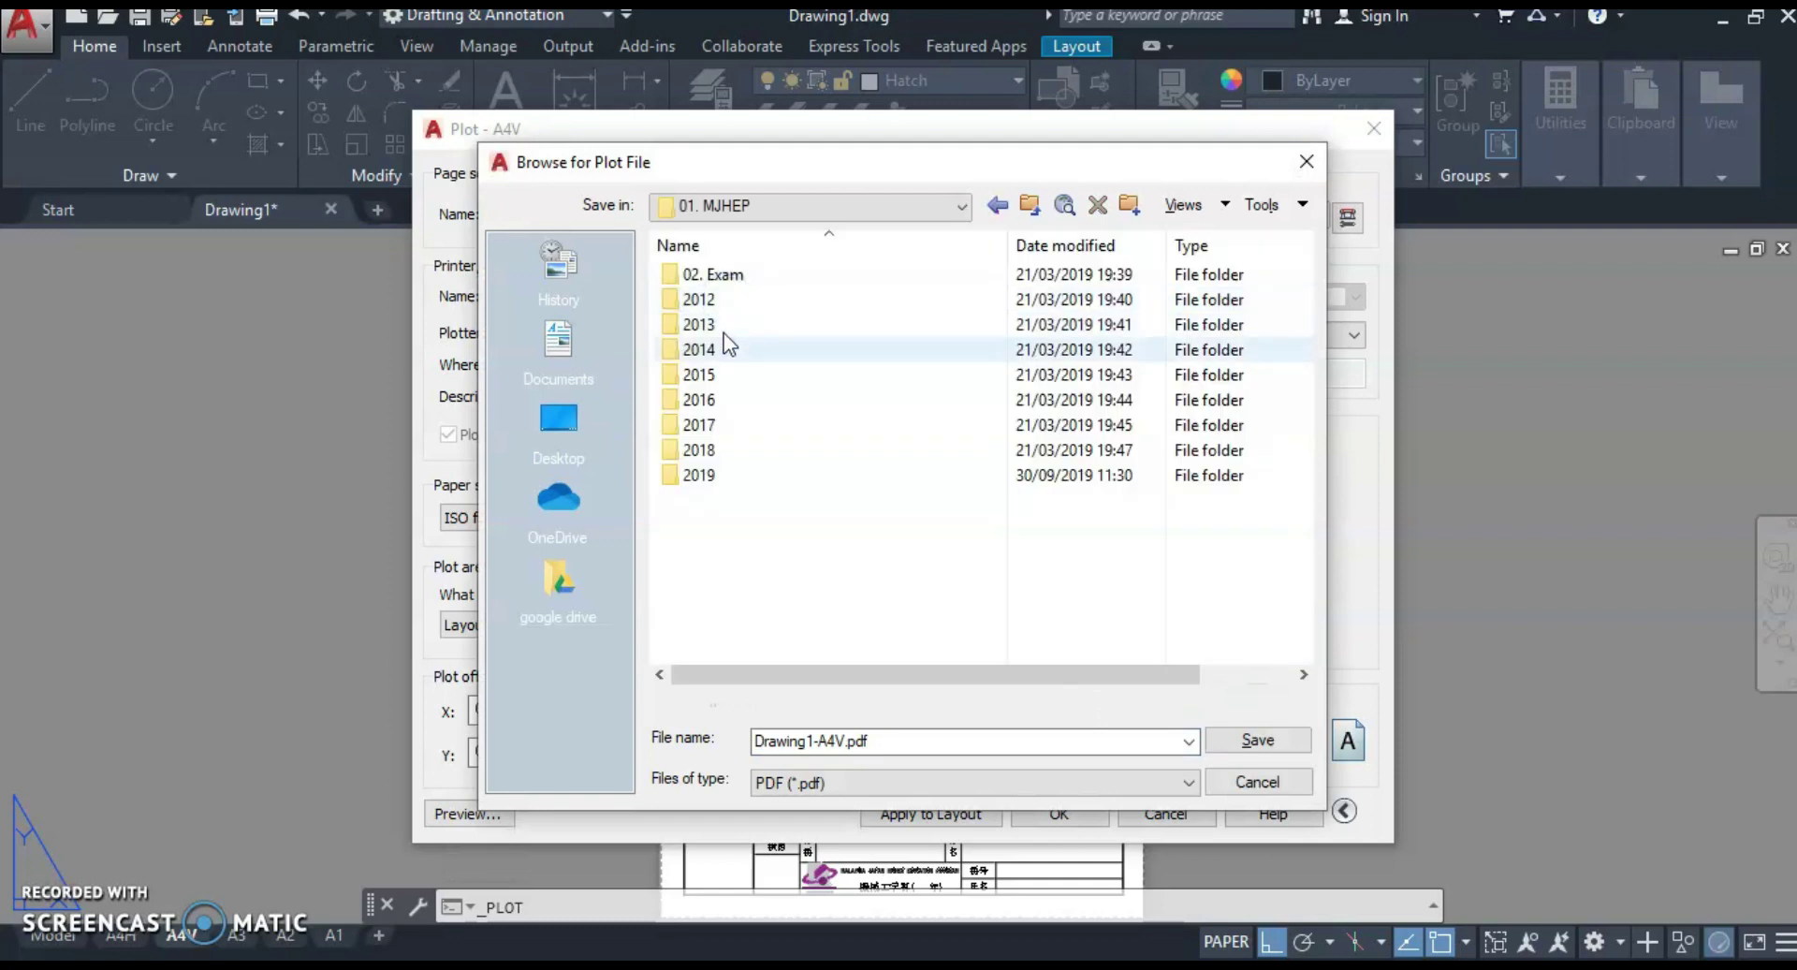
double_click(712, 476)
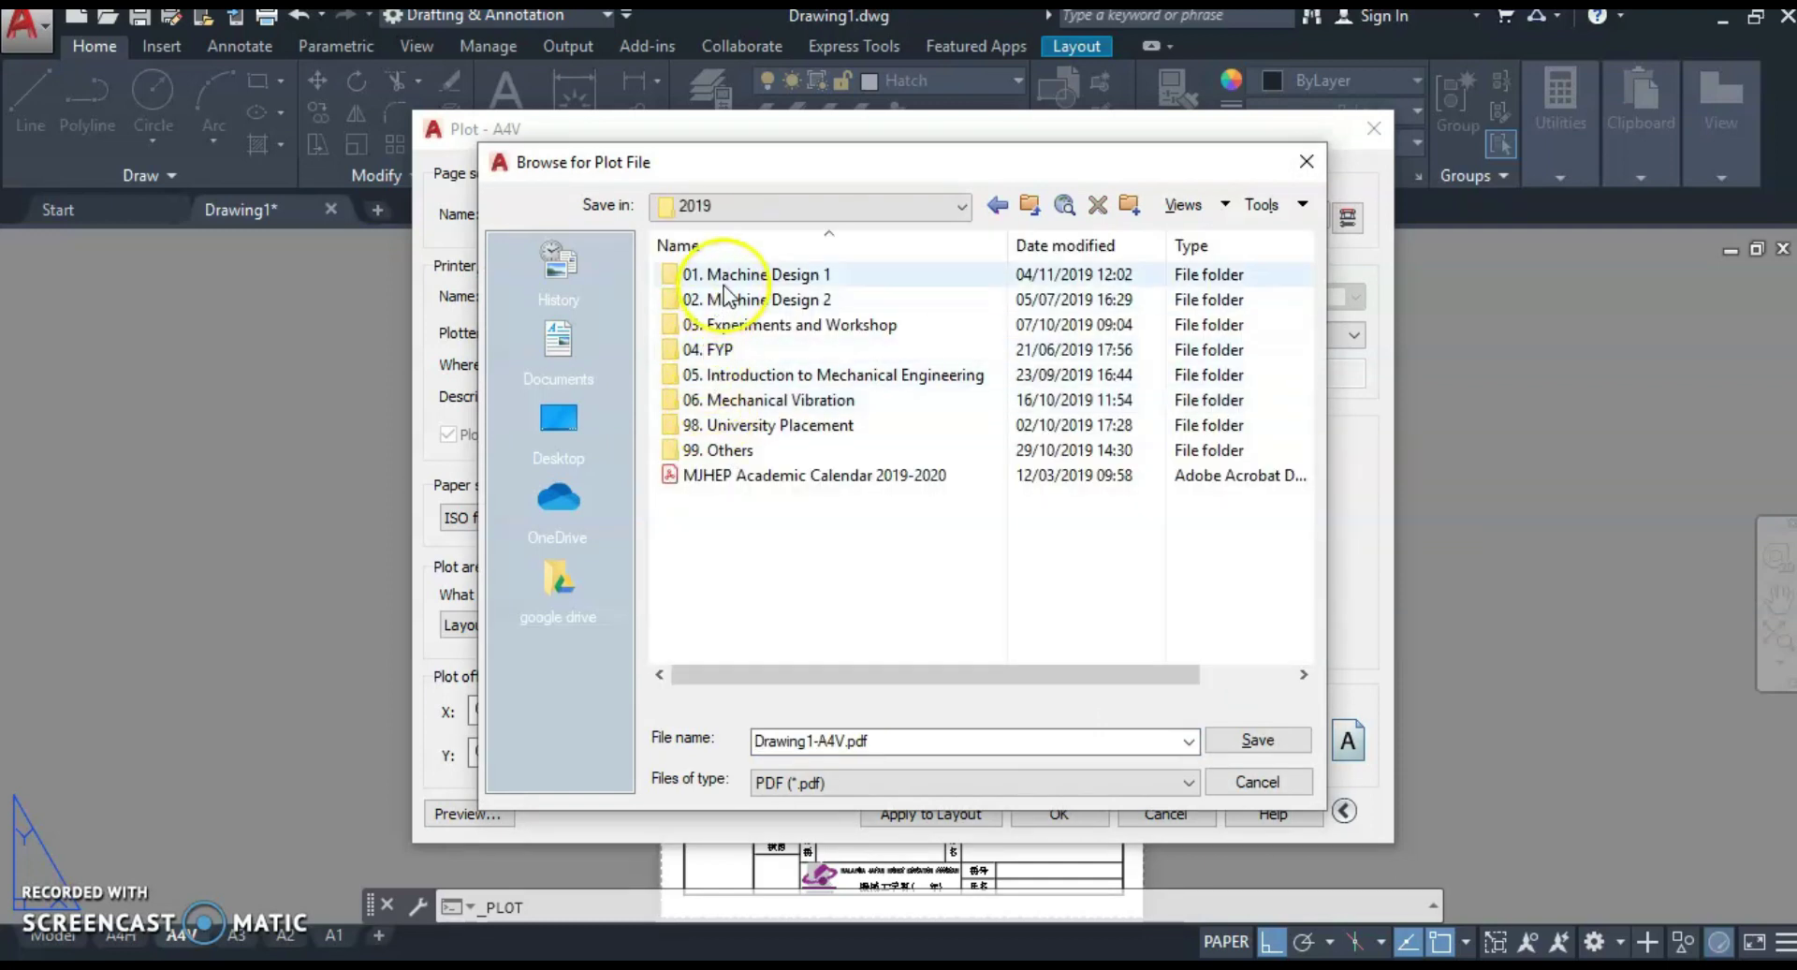
double_click(727, 275)
double_click(727, 323)
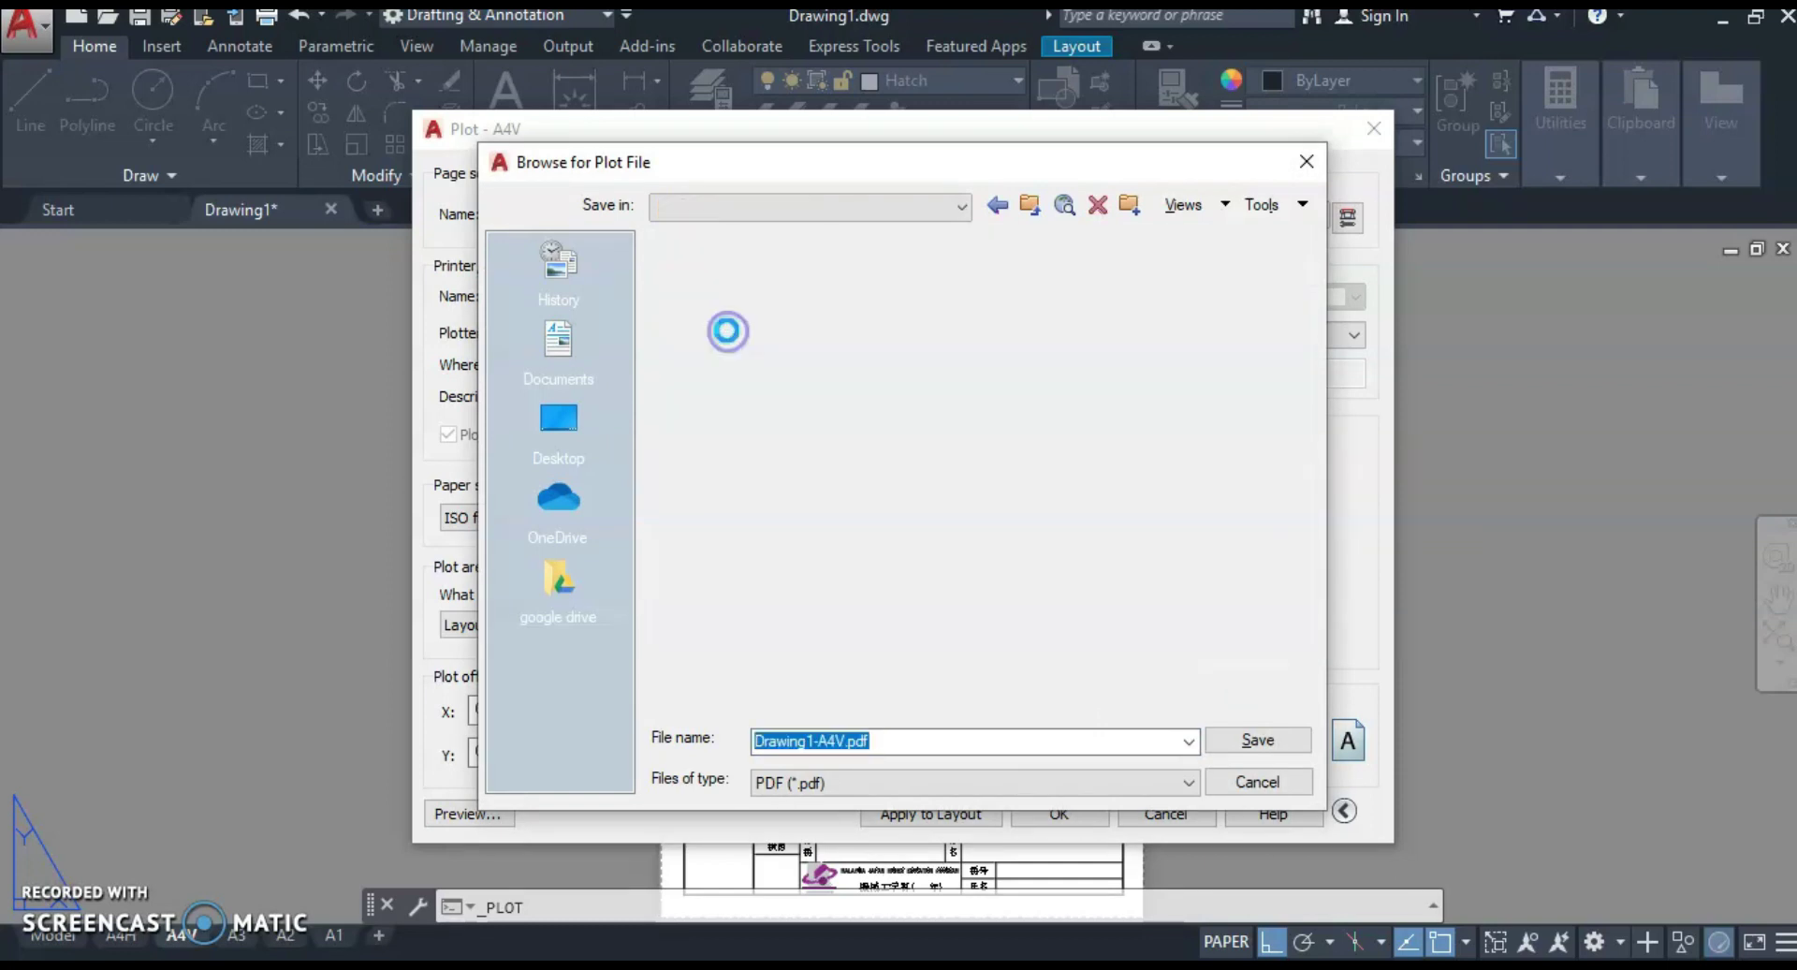
click(707, 273)
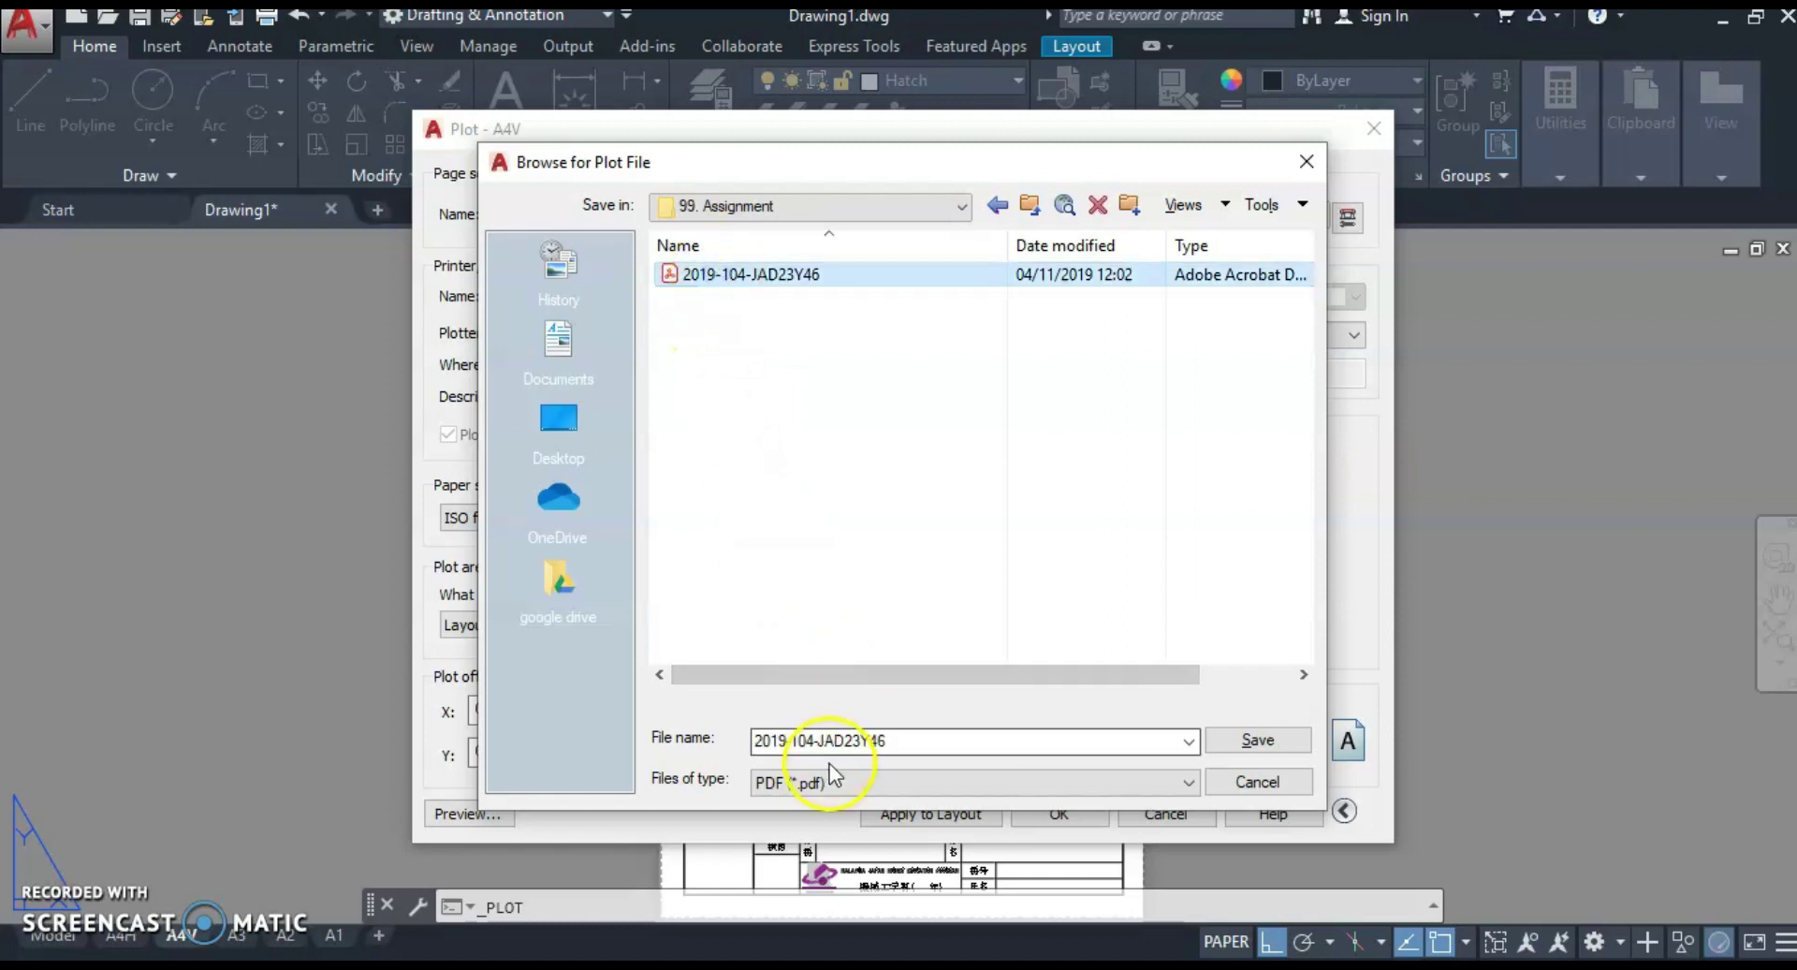
double_click(812, 738)
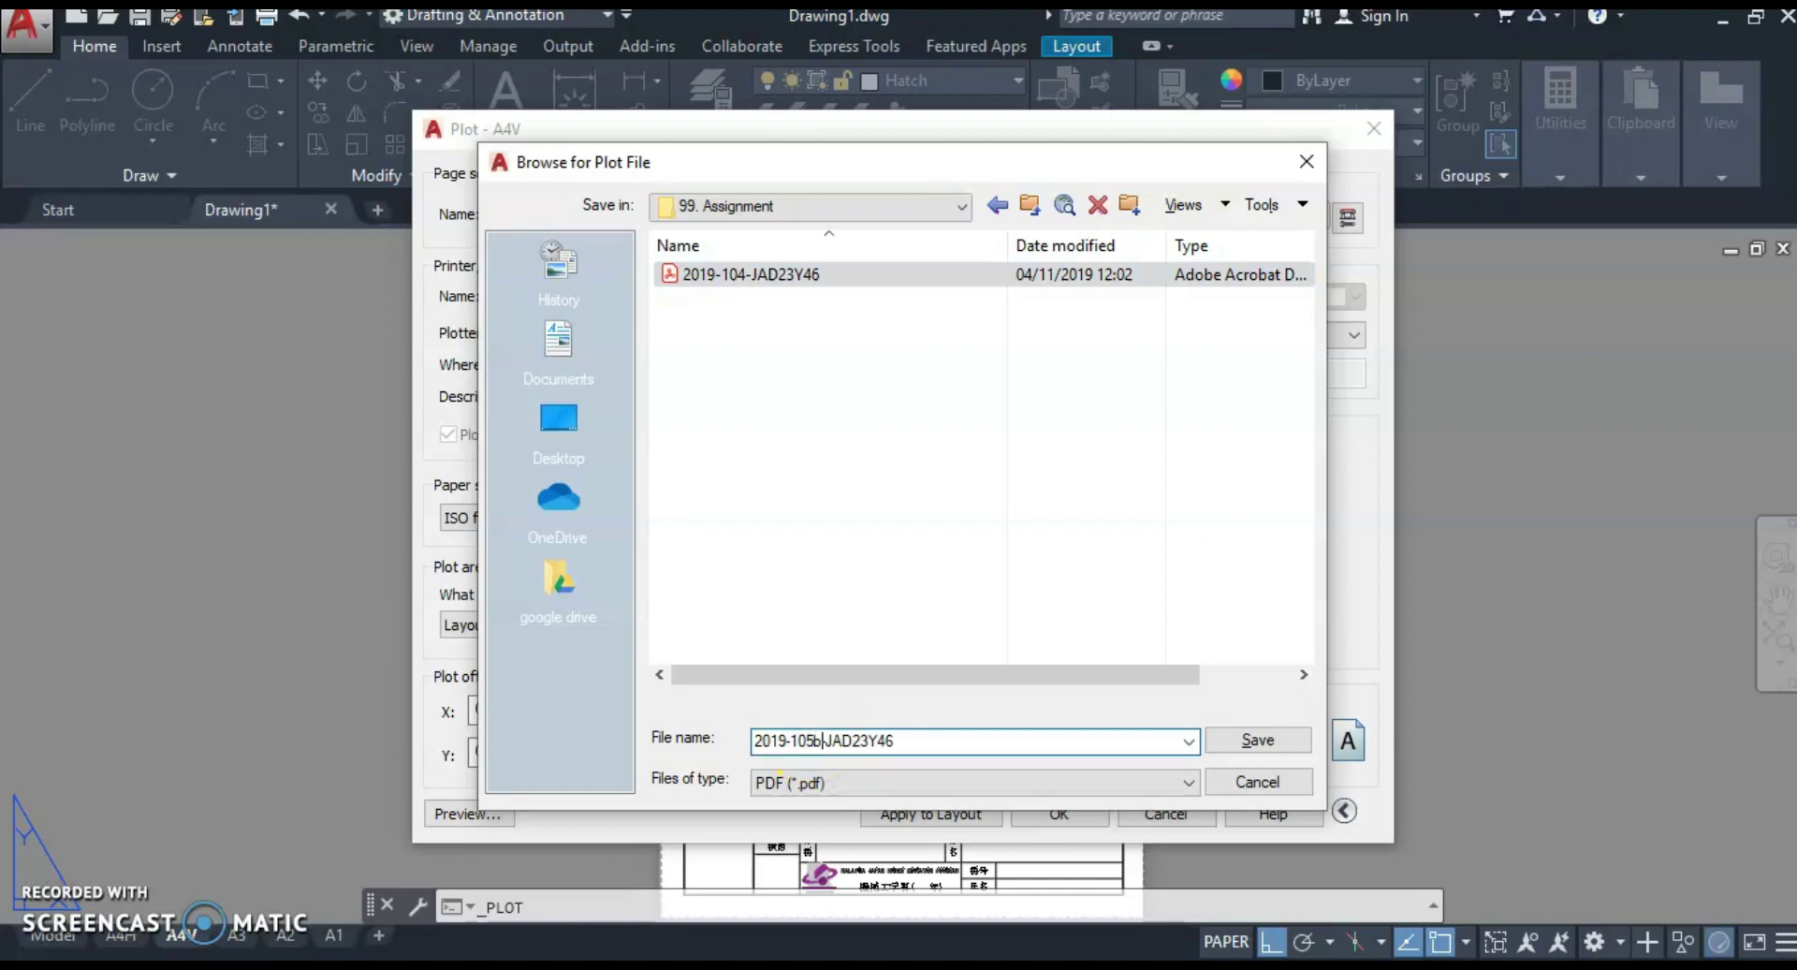
click(1217, 739)
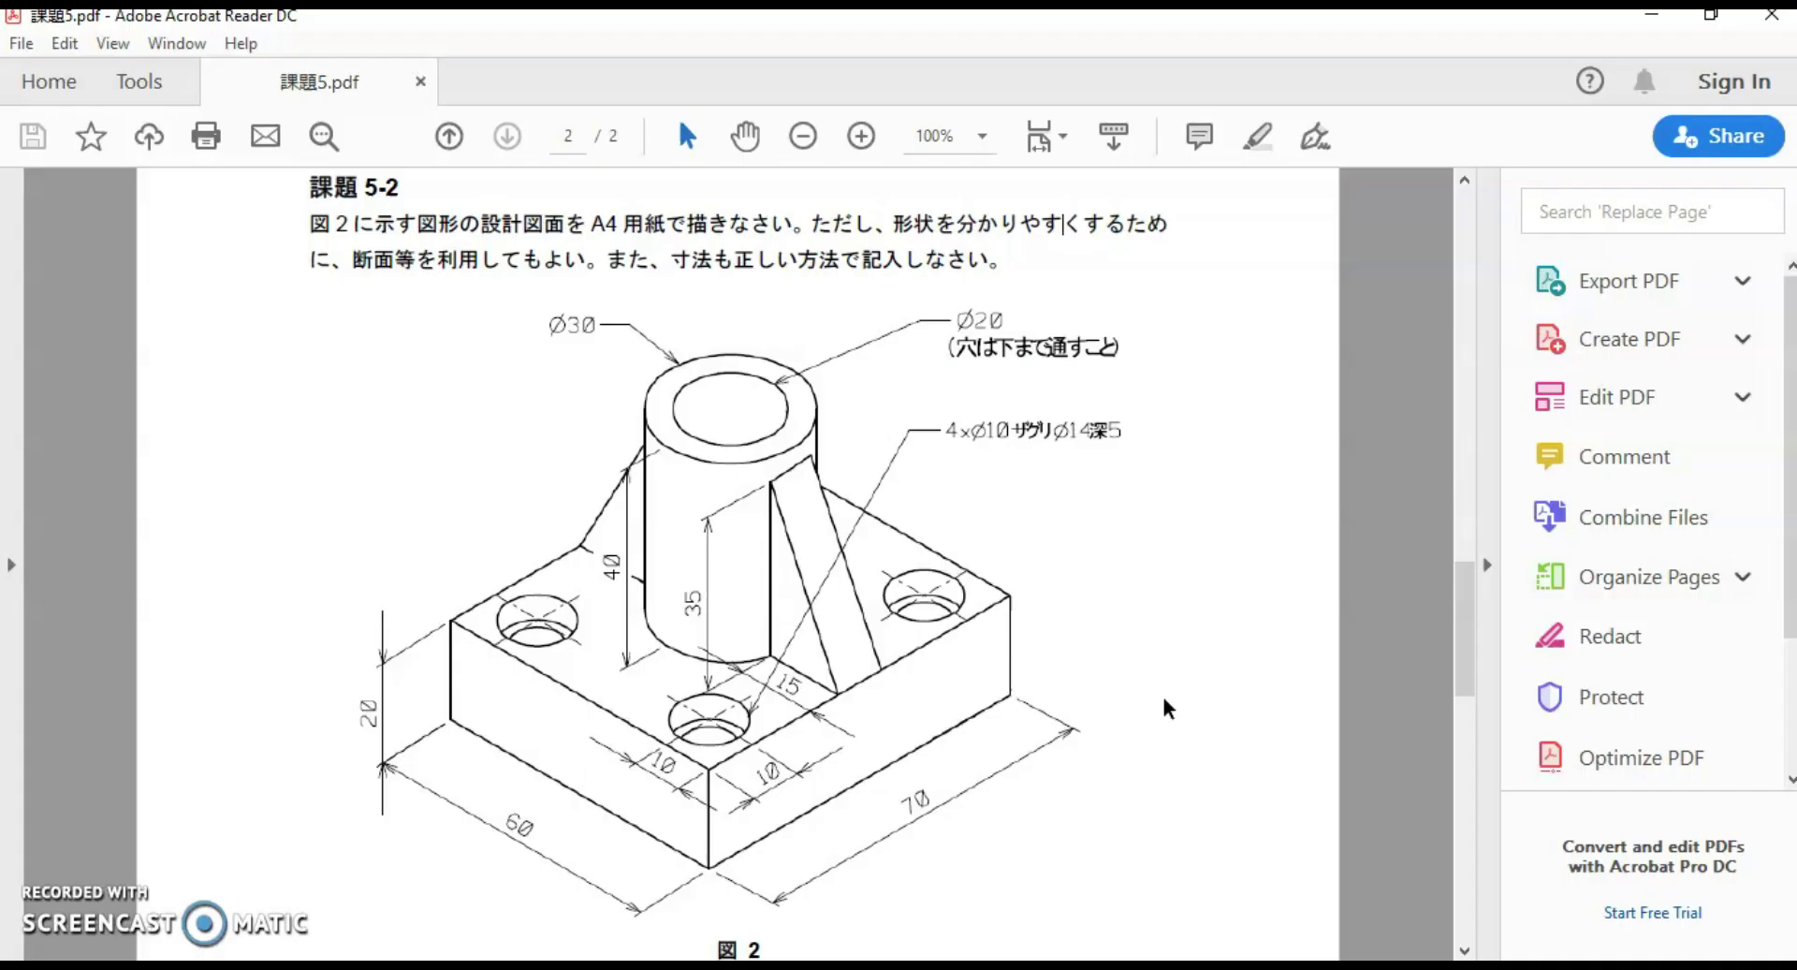
Step: Hide the Bookmarks panel and Tools pane in Acrobat, then scroll up to the top view
click(1133, 711)
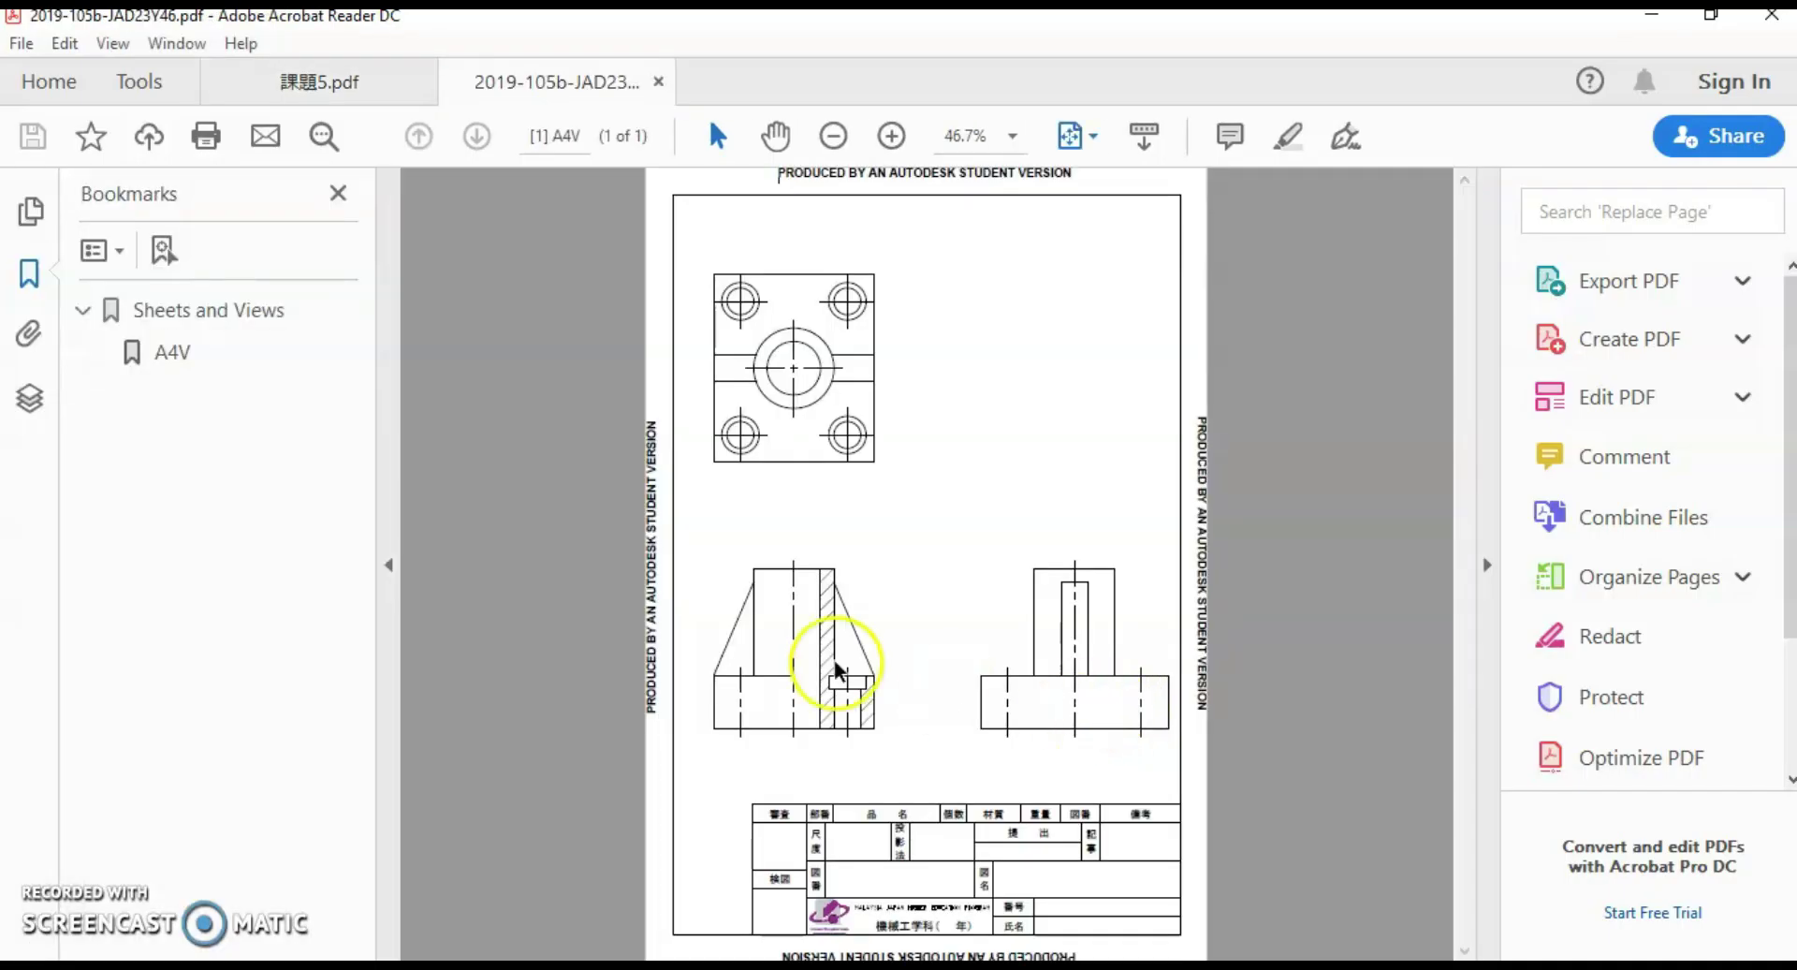
click(397, 570)
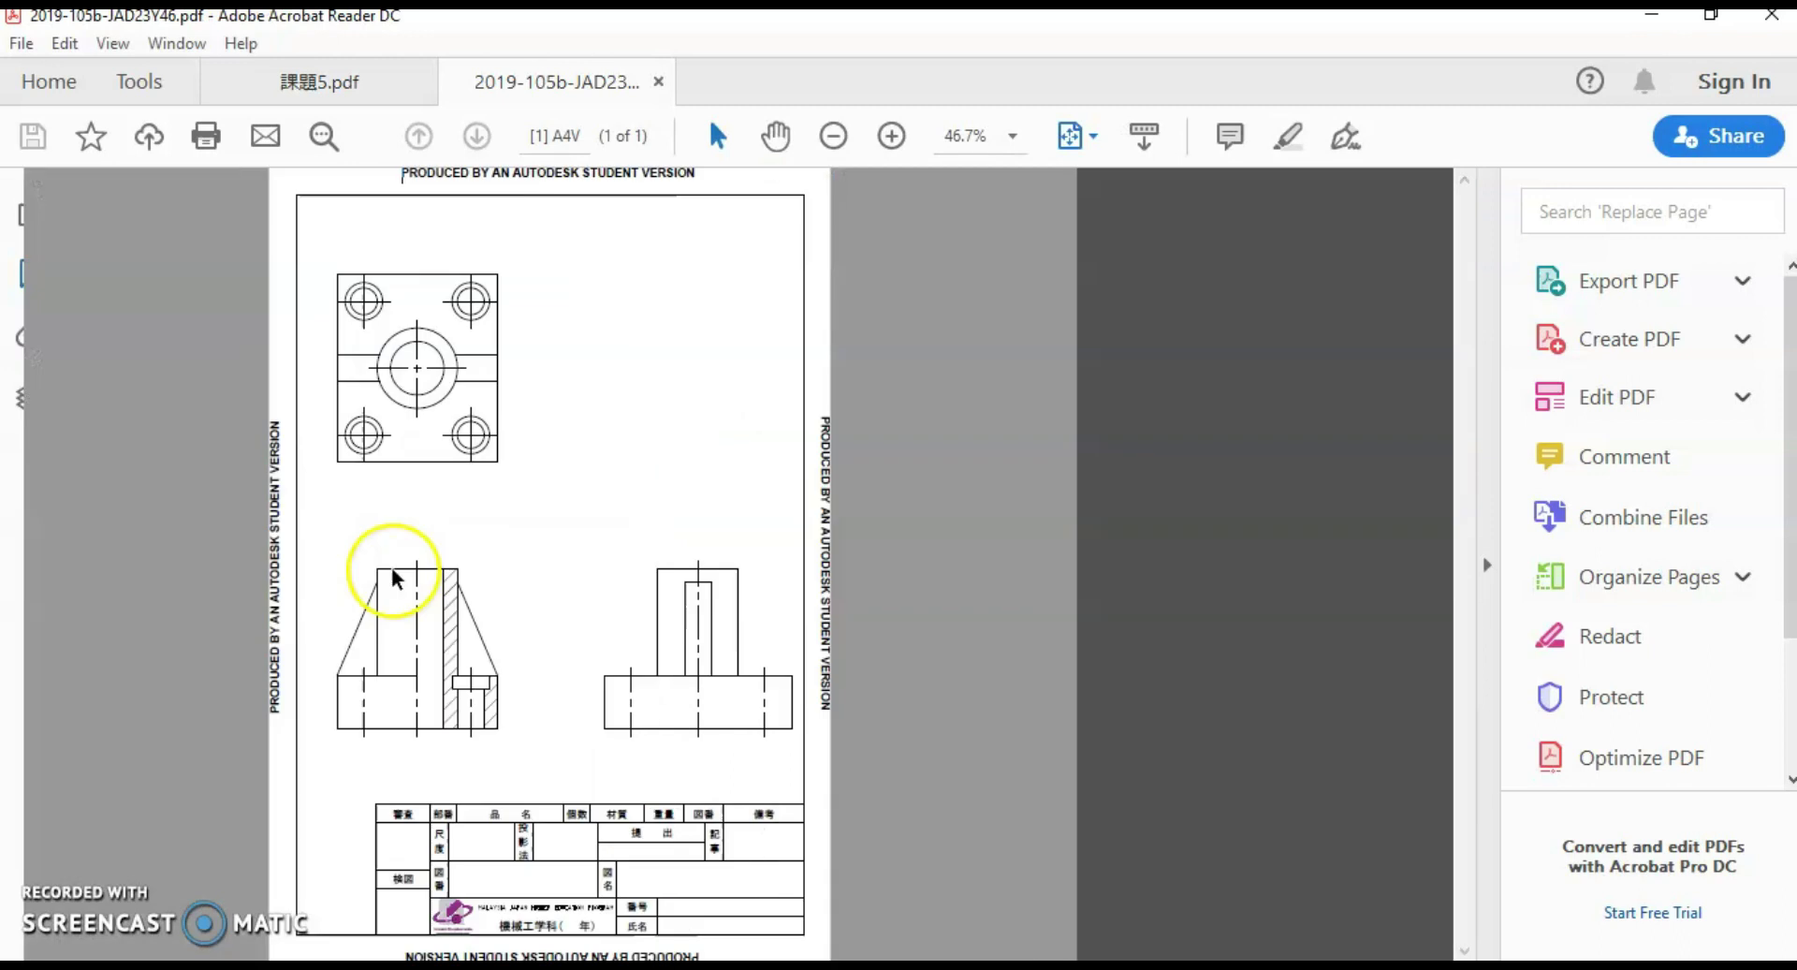
click(1486, 673)
ctrl+scroll(1007, 654, up, 3)
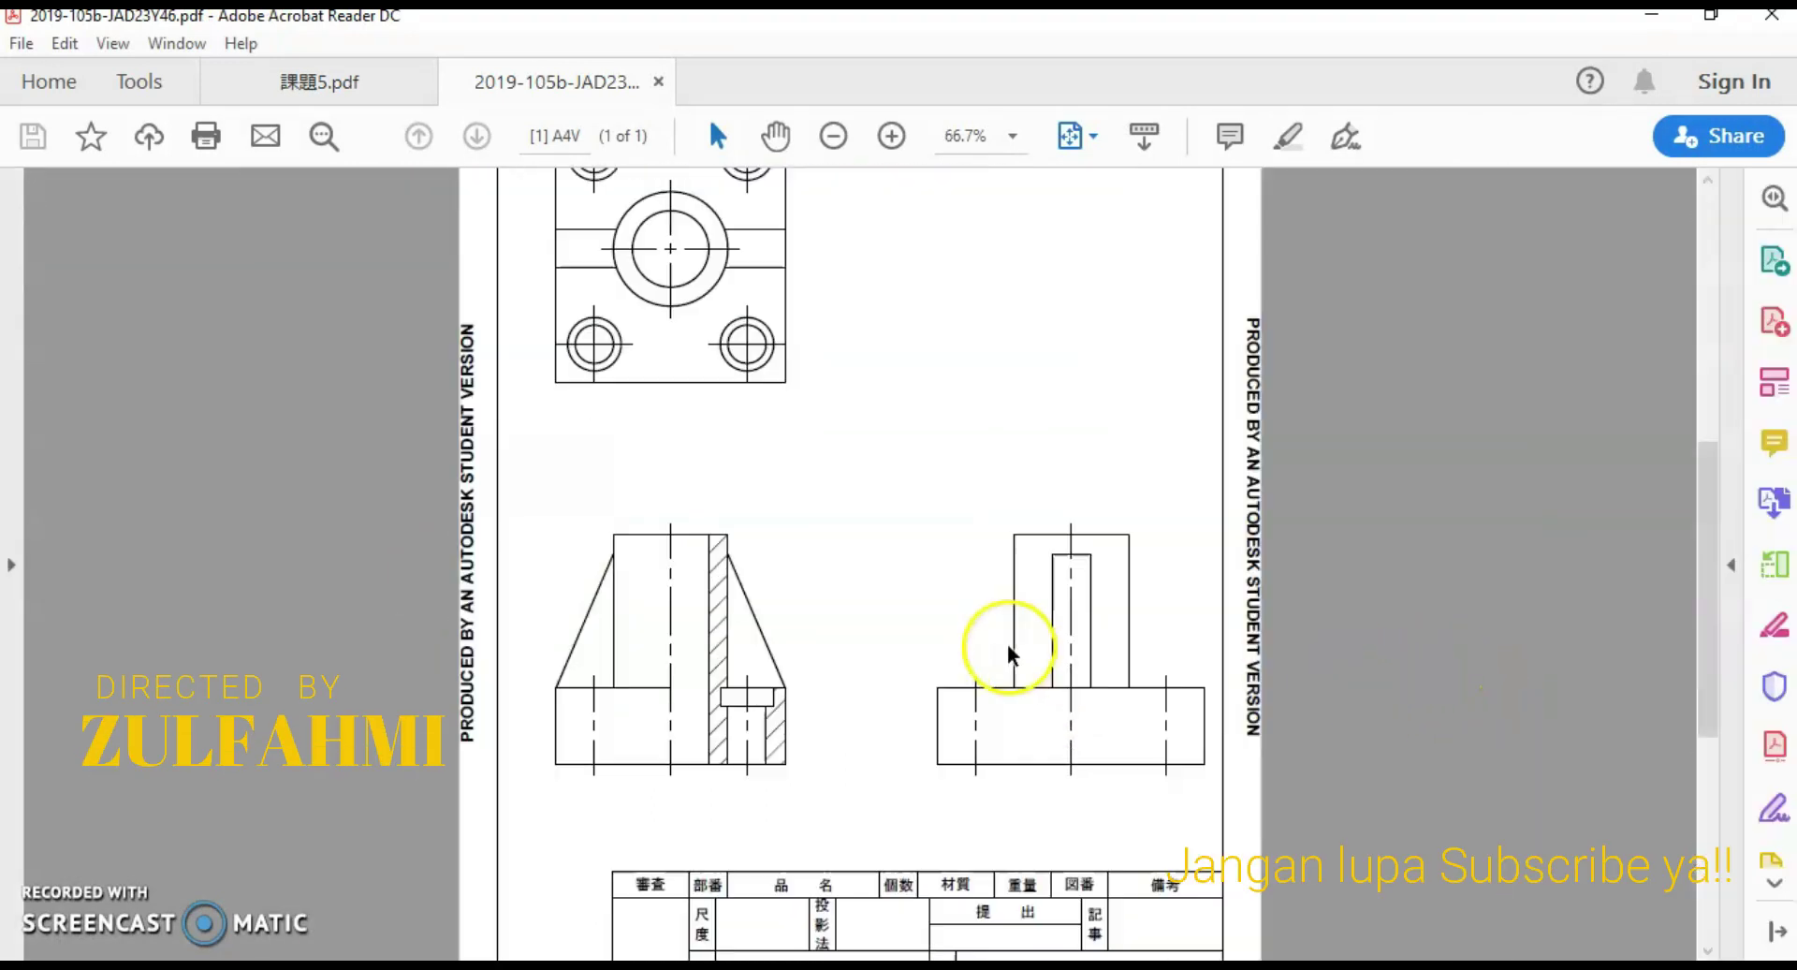
scroll(996, 616, up, 3)
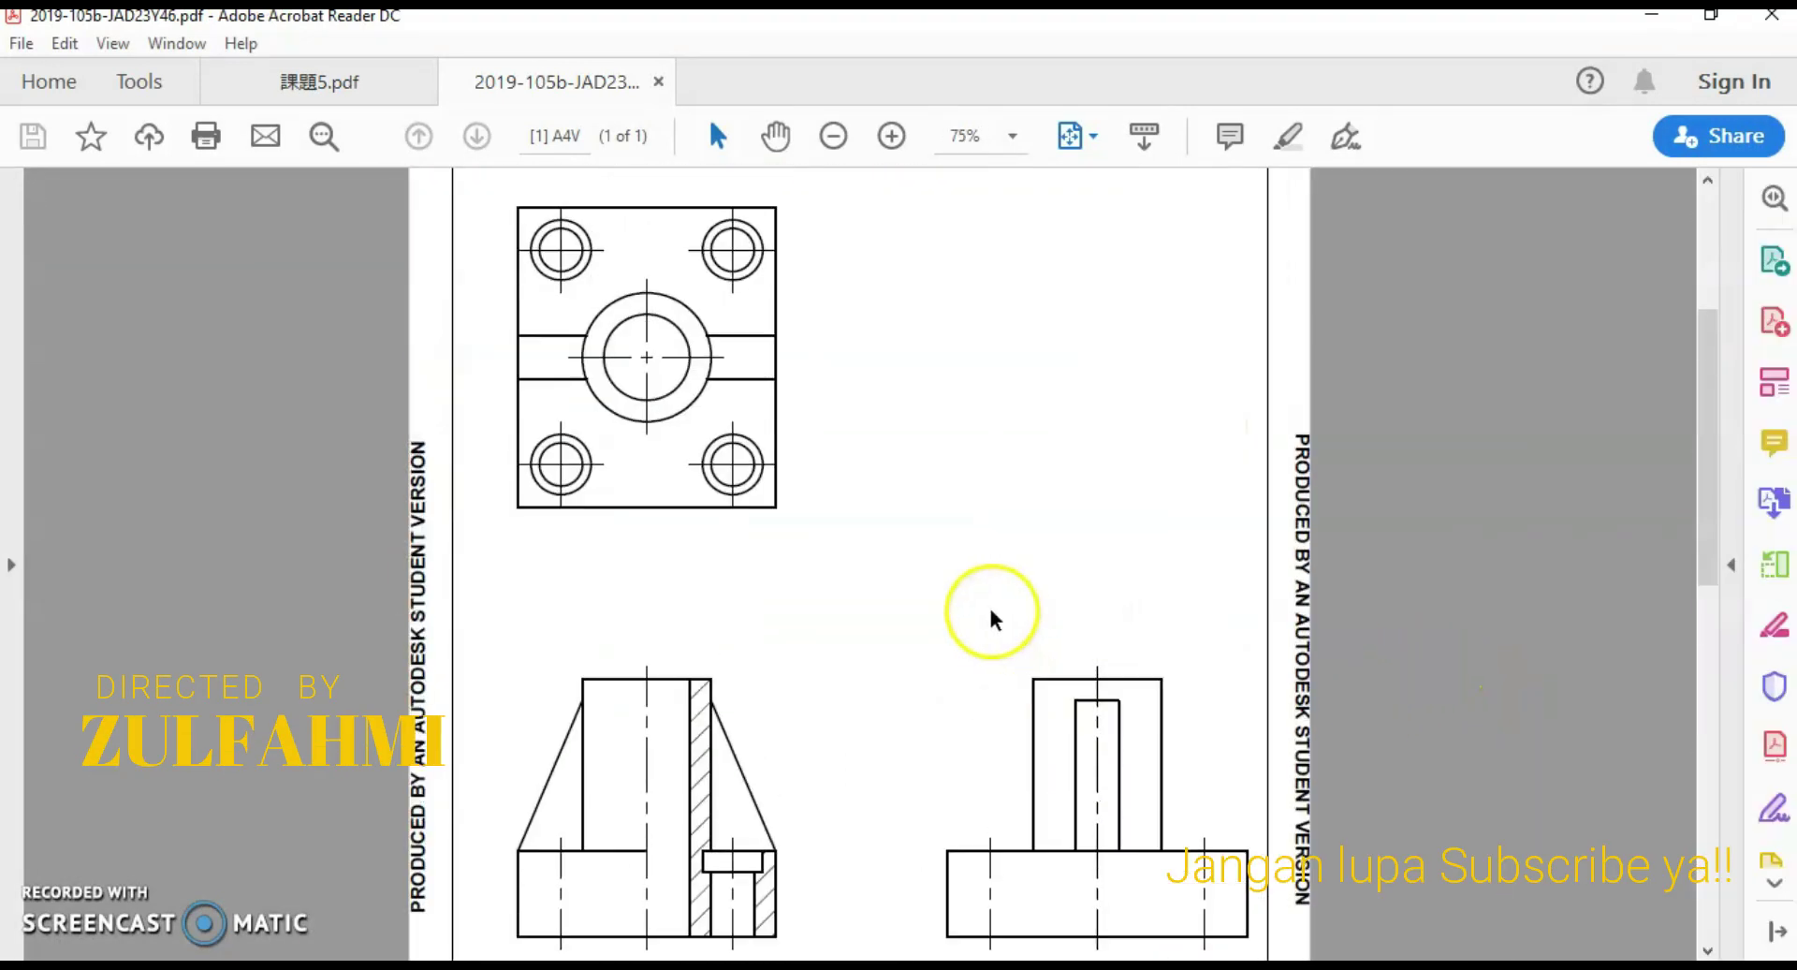